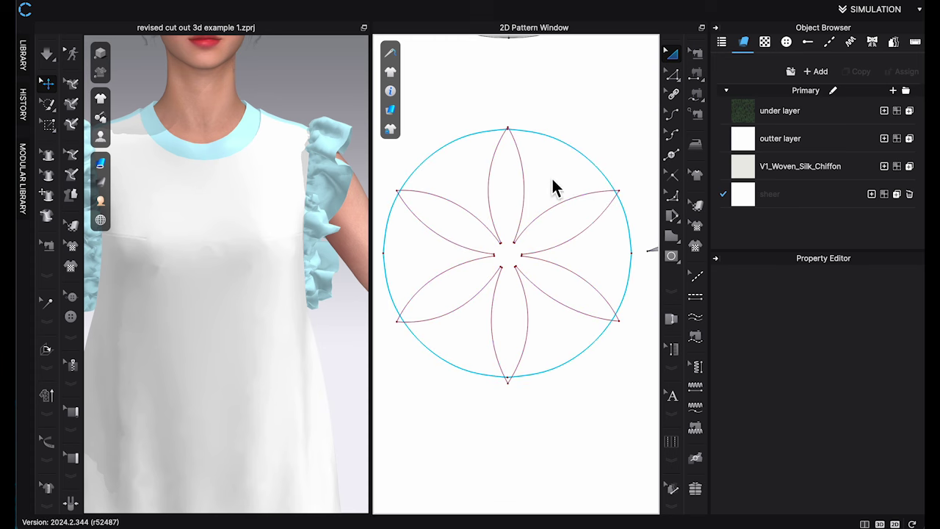
Enlarge the circle around the flower to about 17.7 in around and move it to enclose all petal tips.
{"action": "left_click", "coordinate": [590, 158]}
{"action": "left_click_drag", "start_coordinate": [621, 149], "coordinate": [621, 149]}
{"action": "middle_click_drag", "start_coordinate": [578, 214], "coordinate": [602, 146]}
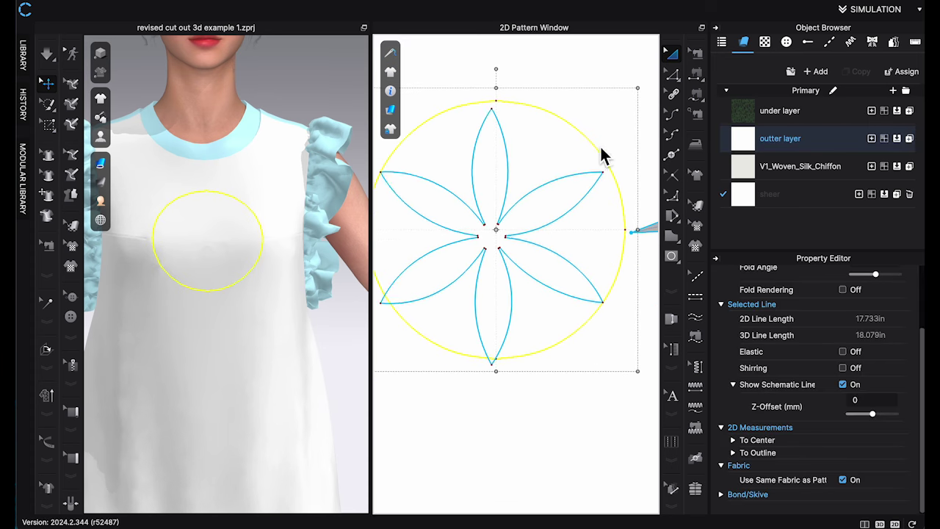
{"action": "left_click_drag", "start_coordinate": [592, 162], "coordinate": [585, 169]}
{"action": "scroll", "coordinate": [585, 180], "scroll_direction": "down", "scroll_amount": 4}
{"action": "left_click", "coordinate": [582, 122]}
{"action": "scroll", "coordinate": [513, 192], "scroll_direction": "up", "scroll_amount": 5}
{"action": "scroll", "coordinate": [514, 194], "scroll_direction": "up", "scroll_amount": 3}
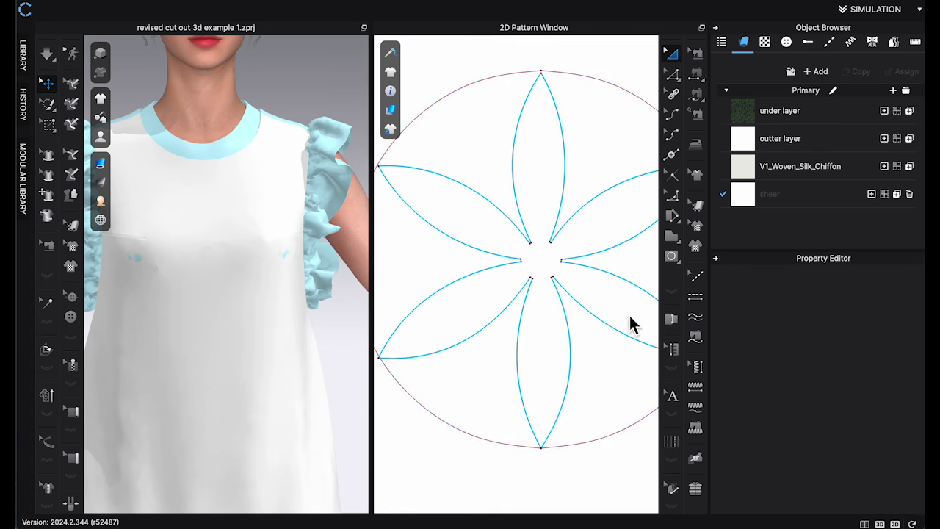
{"action": "left_click", "coordinate": [609, 155]}
{"action": "scroll", "coordinate": [604, 155], "scroll_direction": "down", "scroll_amount": 5}
{"action": "left_click", "coordinate": [568, 72]}
Offset both sides of the upper petal inward as one internal line at a distance of 0.100 in.
{"action": "scroll", "coordinate": [588, 158], "scroll_direction": "up", "scroll_amount": 5}
{"action": "scroll", "coordinate": [588, 177], "scroll_direction": "up", "scroll_amount": 2}
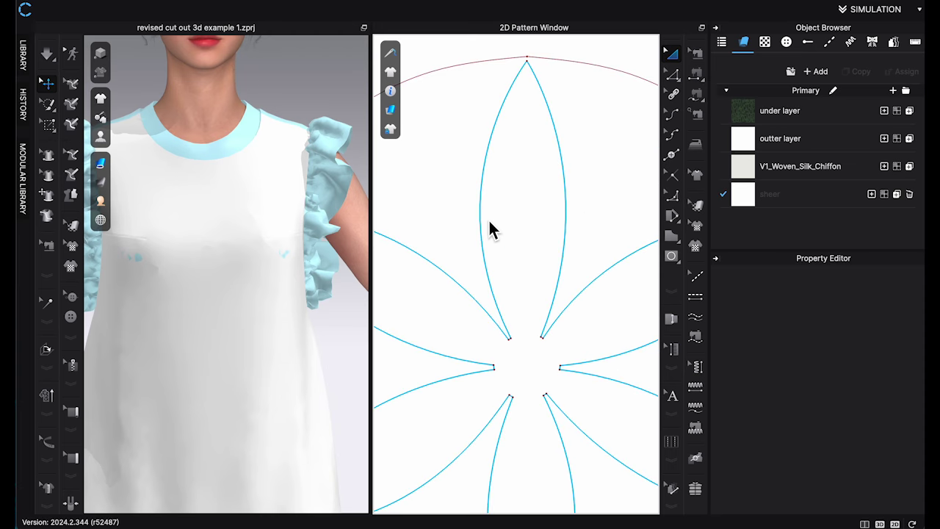
{"action": "key", "text": "z"}
{"action": "left_click", "coordinate": [482, 220]}
{"action": "left_click", "coordinate": [569, 216], "text": "shift"}
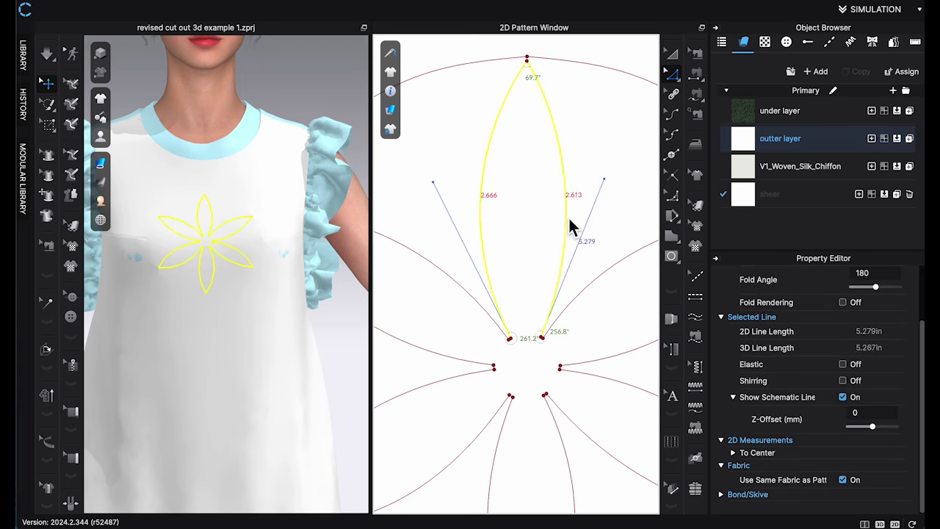
{"action": "right_click", "coordinate": [569, 201]}
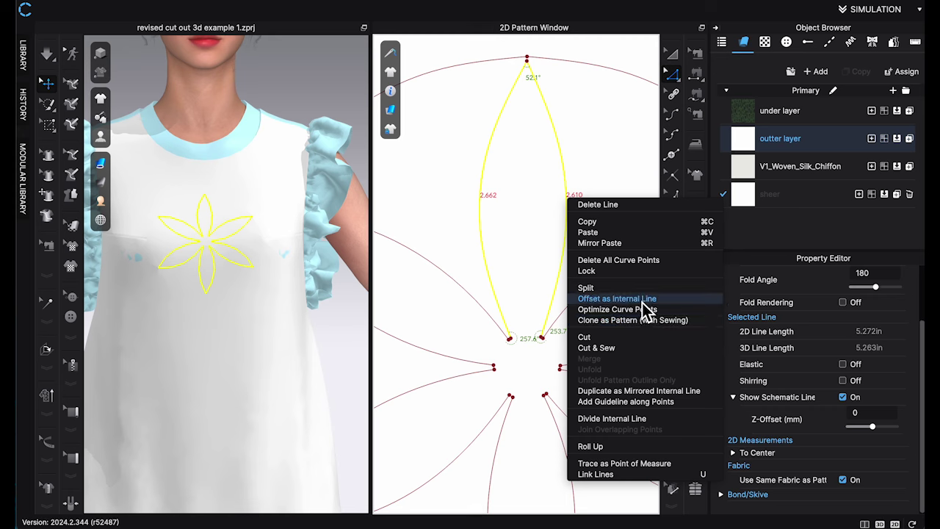
{"action": "left_click", "coordinate": [617, 298]}
{"action": "left_click_drag", "start_coordinate": [467, 129], "coordinate": [296, 122]}
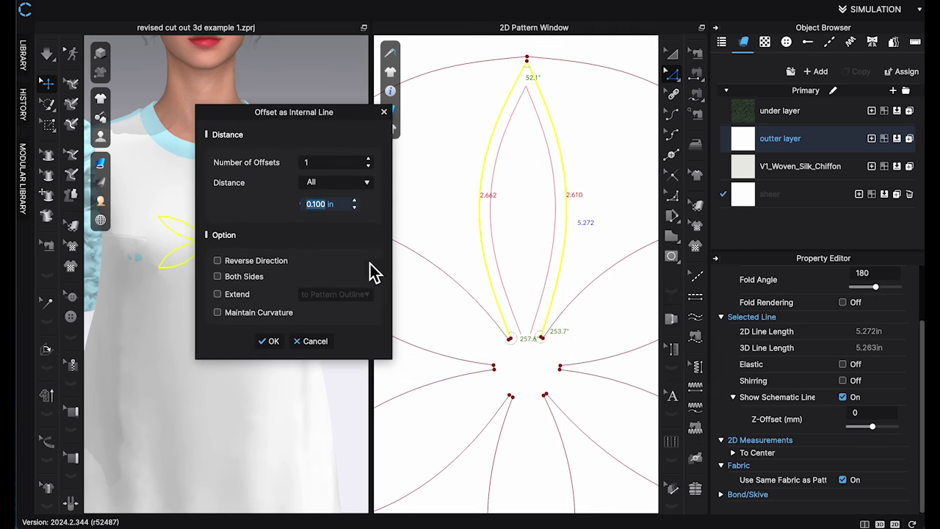
{"action": "left_click", "coordinate": [270, 342]}
{"action": "left_click", "coordinate": [599, 249]}
Draw an internal line between the two open lower ends of the offset petal outline.
{"action": "scroll", "coordinate": [536, 330], "scroll_direction": "up", "scroll_amount": 6}
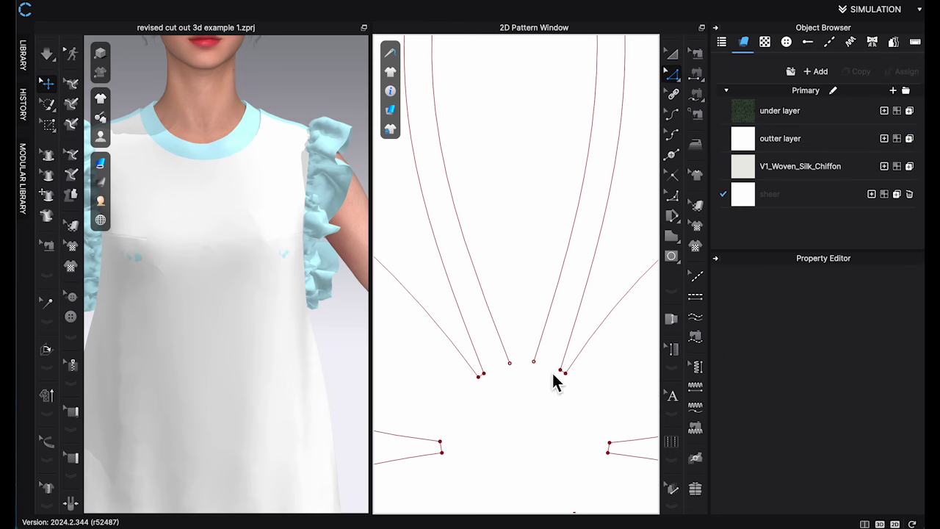
{"action": "middle_click_drag", "start_coordinate": [544, 376], "coordinate": [547, 234]}
{"action": "key", "text": "g"}
{"action": "scroll", "coordinate": [483, 216], "scroll_direction": "down", "scroll_amount": 2}
{"action": "scroll", "coordinate": [483, 216], "scroll_direction": "up", "scroll_amount": 2}
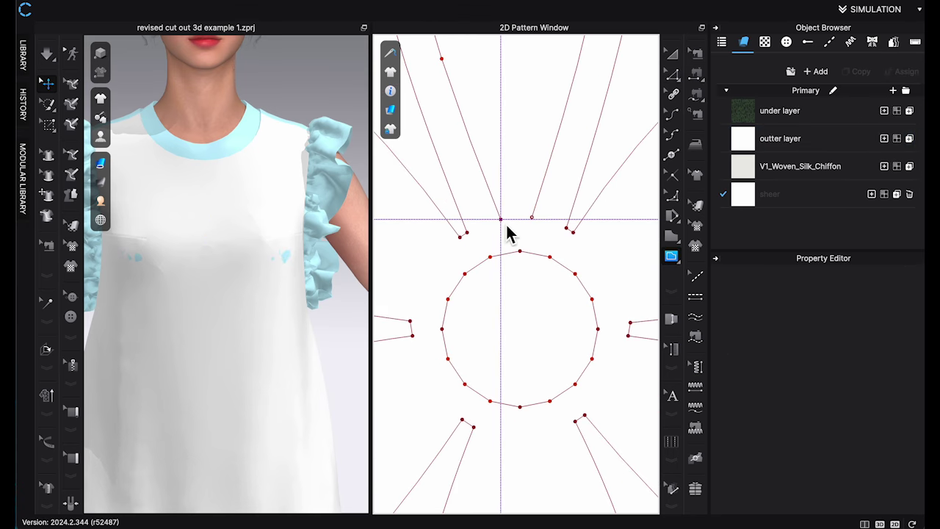
{"action": "left_click", "coordinate": [505, 220]}
{"action": "double_click", "coordinate": [536, 220]}
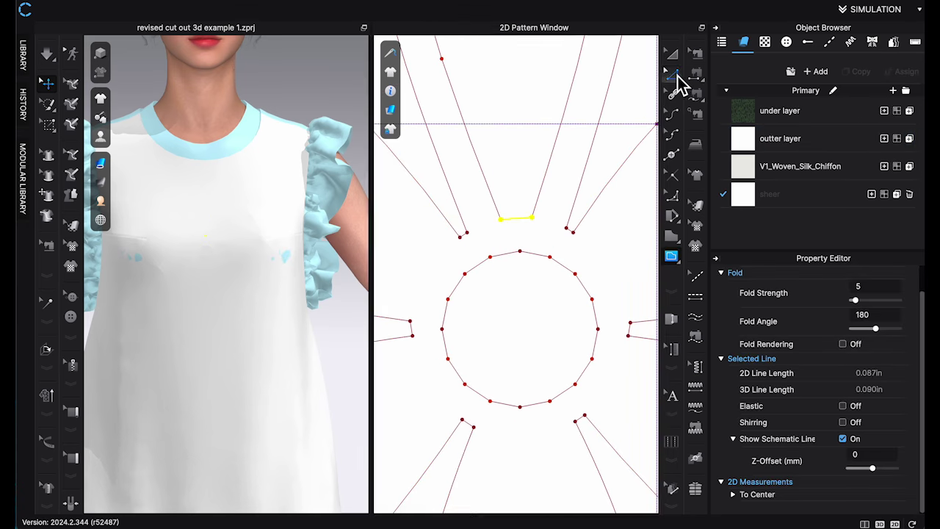
Join the closing line's end points to the offset outline so the inner petal becomes one closed shape.
{"action": "left_click", "coordinate": [674, 77]}
{"action": "left_click", "coordinate": [504, 219]}
{"action": "left_click_drag", "start_coordinate": [507, 223], "coordinate": [539, 230]}
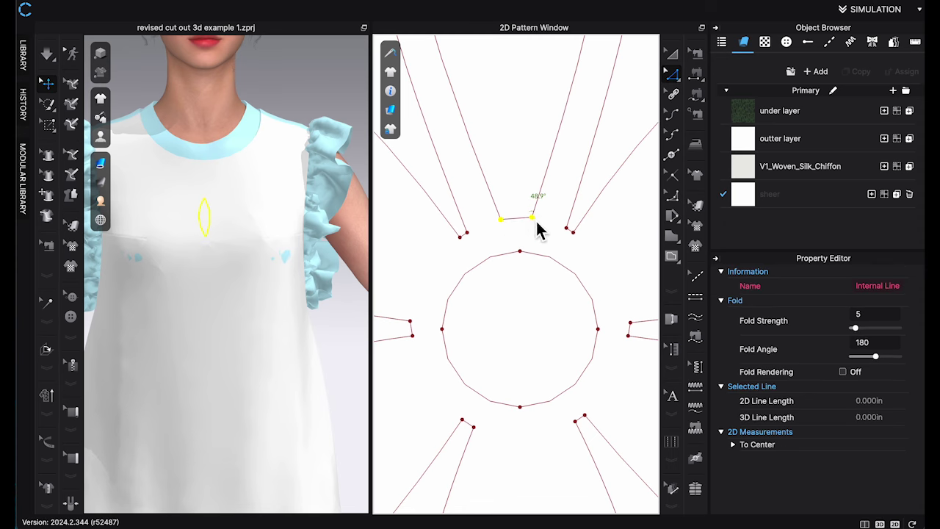
{"action": "right_click", "coordinate": [537, 224]}
{"action": "left_click", "coordinate": [591, 294]}
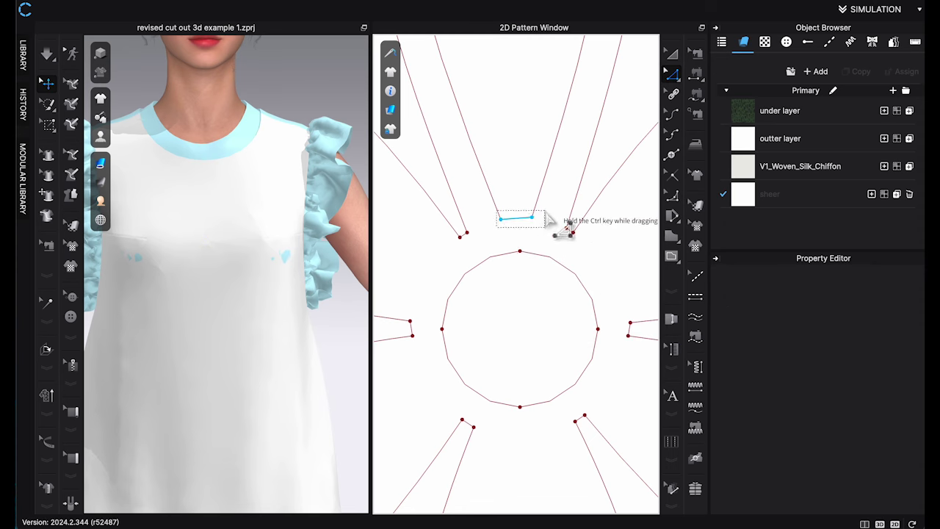
Bend the short closing line at the base of the inner petal into a slight curve.
{"action": "left_click_drag", "start_coordinate": [517, 219], "coordinate": [551, 186]}
{"action": "key", "text": "c"}
{"action": "key", "text": "a"}
{"action": "left_click", "coordinate": [552, 186]}
{"action": "key", "text": "z"}
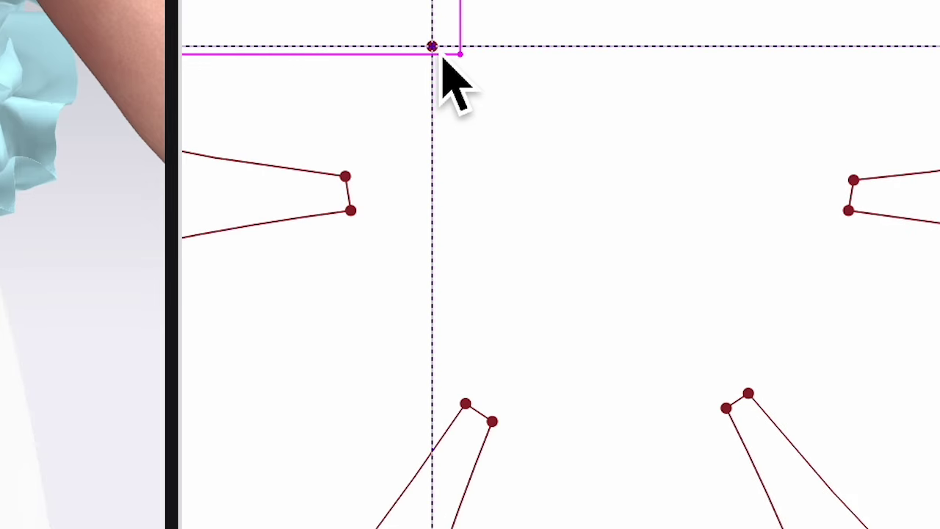
Draw a small internal circle at the flower's centre, between the inner ends of the petals.
{"action": "left_click_drag", "start_coordinate": [434, 48], "coordinate": [809, 377]}
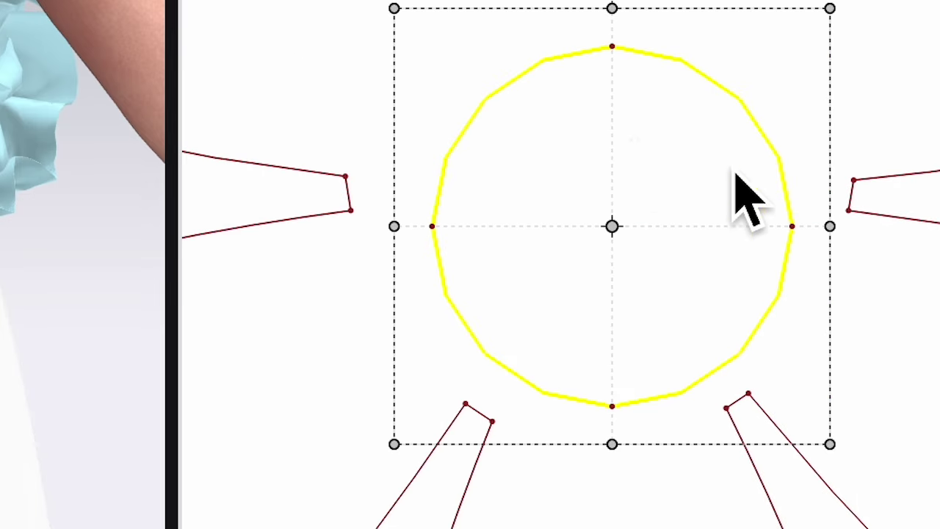
{"action": "left_click_drag", "start_coordinate": [632, 146], "coordinate": [620, 116]}
{"action": "mouse_move", "coordinate": [689, 168]}
{"action": "left_mouse_down"}
{"action": "mouse_move", "coordinate": [698, 166]}
{"action": "mouse_move", "coordinate": [688, 168]}
{"action": "left_mouse_up"}
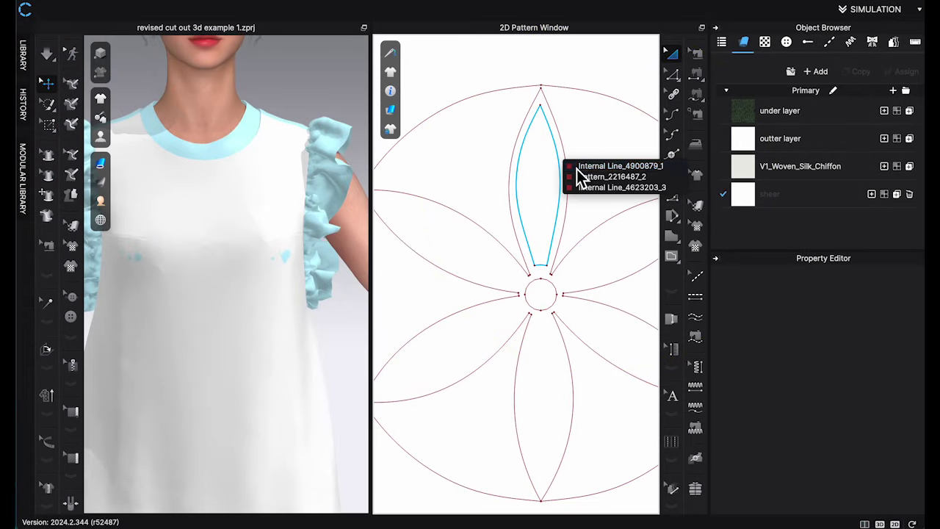
Paste a copy of the inner petal outline below the large circle and rotate it upside down.
{"action": "left_click", "coordinate": [577, 167]}
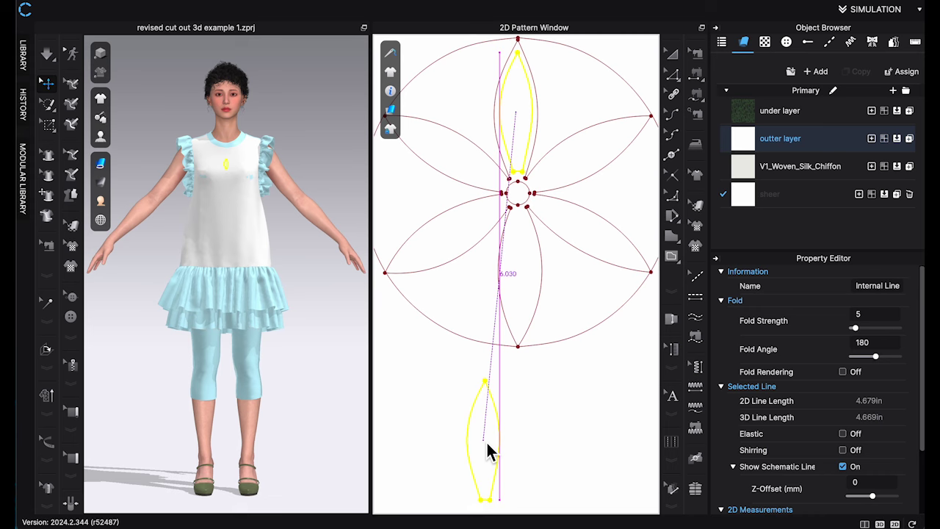
{"action": "left_click", "coordinate": [502, 442]}
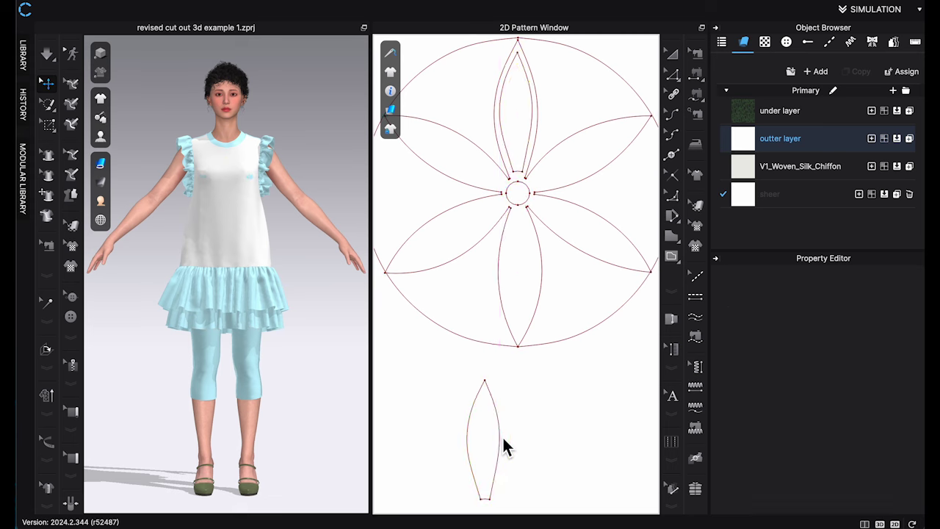
{"action": "left_click", "coordinate": [498, 421]}
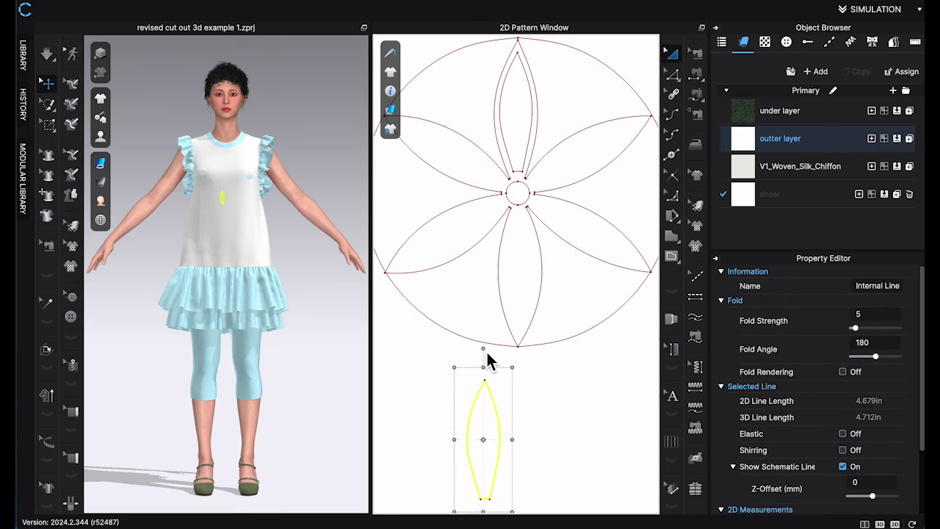
{"action": "left_click_drag", "start_coordinate": [488, 353], "coordinate": [521, 450]}
{"action": "left_click_drag", "start_coordinate": [482, 476], "coordinate": [485, 478]}
Move the rotated petal copy into the lower petal and centre it inside that petal's outline.
{"action": "left_click_drag", "start_coordinate": [499, 441], "coordinate": [537, 272]}
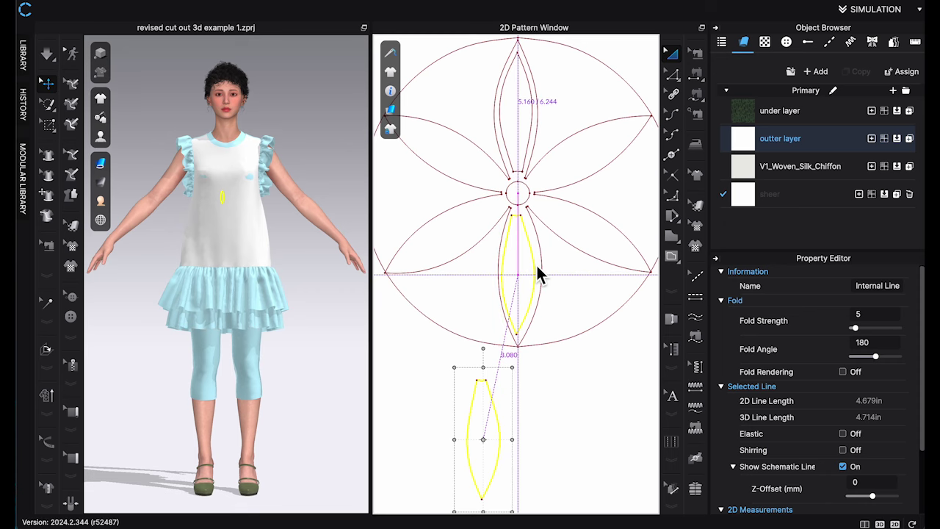
{"action": "scroll", "coordinate": [537, 273], "scroll_direction": "up", "scroll_amount": 5}
{"action": "scroll", "coordinate": [595, 361], "scroll_direction": "down", "scroll_amount": 2}
{"action": "scroll", "coordinate": [595, 361], "scroll_direction": "down", "scroll_amount": 3}
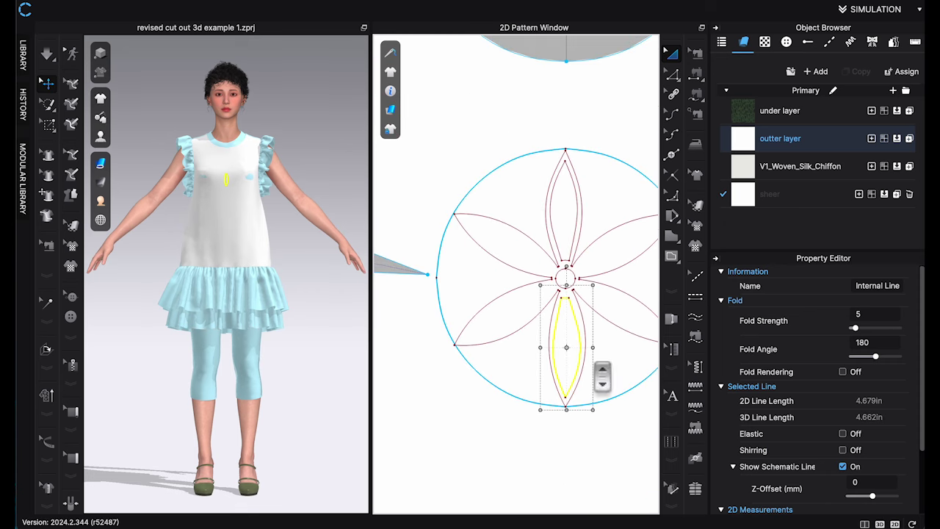
{"action": "scroll", "coordinate": [583, 270], "scroll_direction": "up", "scroll_amount": 4}
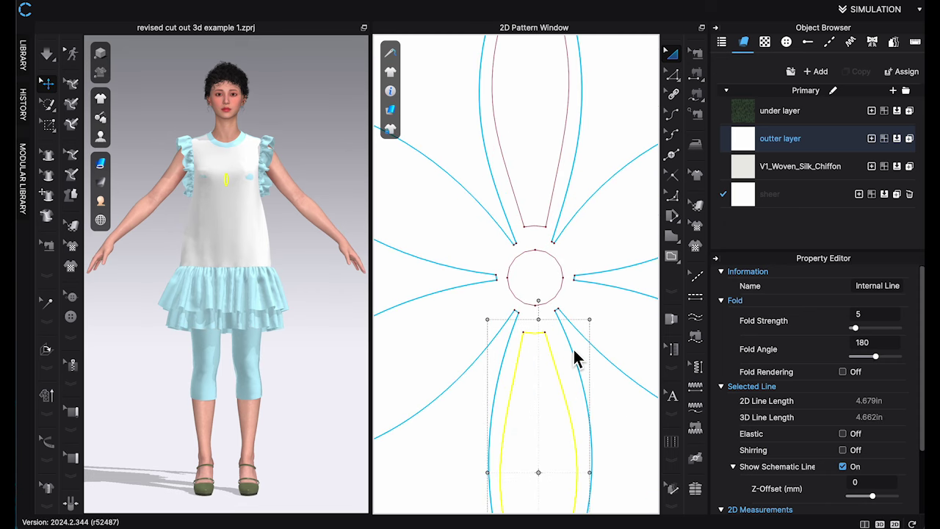
{"action": "left_click_drag", "start_coordinate": [556, 363], "coordinate": [559, 360]}
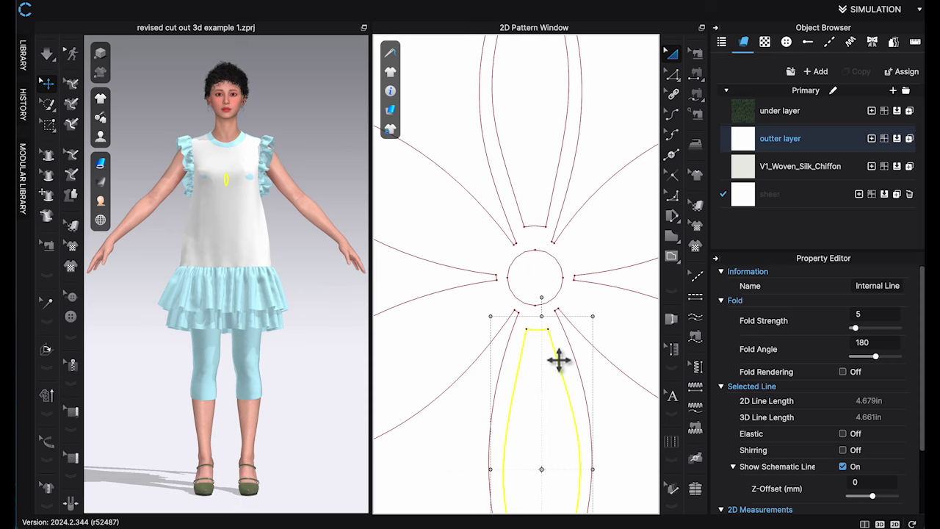
Cut and sew the upper and lower inner petal outlines from the front pattern, shifting the pattern slightly aside.
{"action": "scroll", "coordinate": [561, 359], "scroll_direction": "down", "scroll_amount": 2}
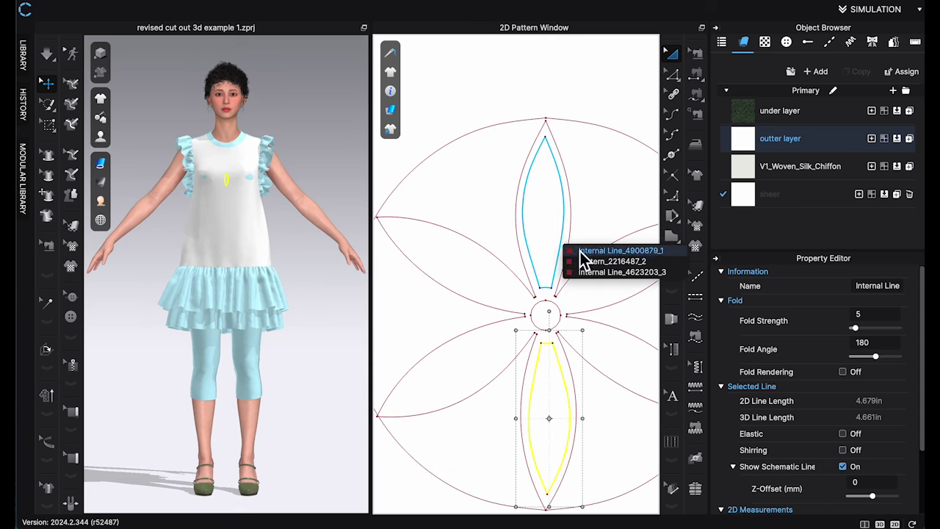
{"action": "left_click", "coordinate": [564, 256], "text": "shift"}
{"action": "right_click", "coordinate": [563, 255]}
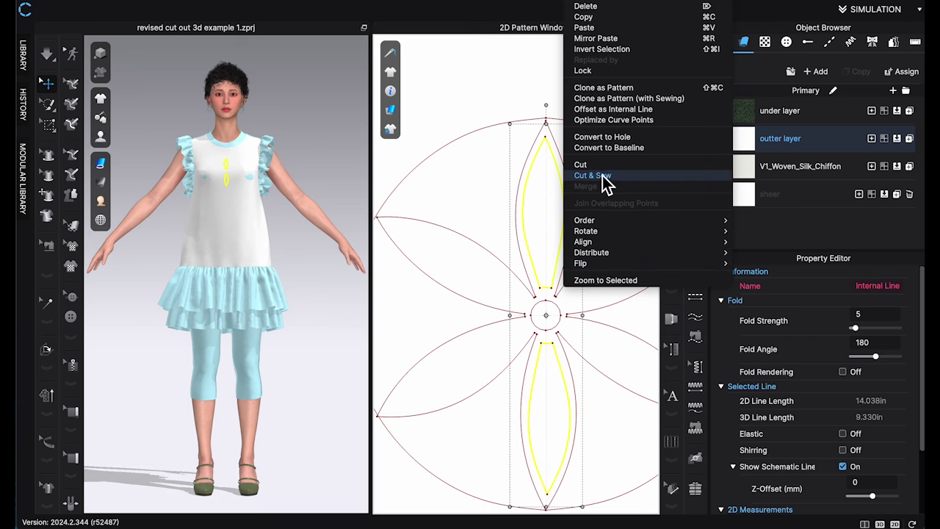
{"action": "left_click", "coordinate": [581, 281]}
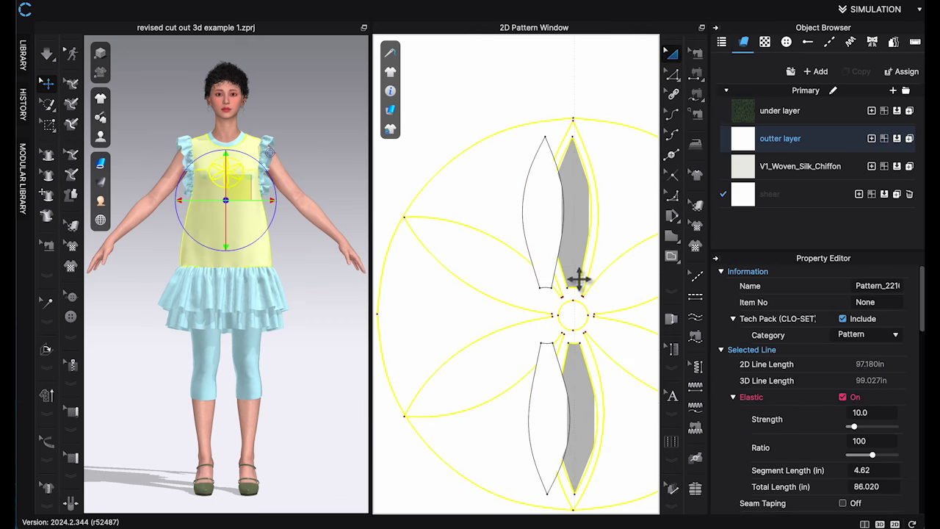
{"action": "left_click", "coordinate": [583, 169]}
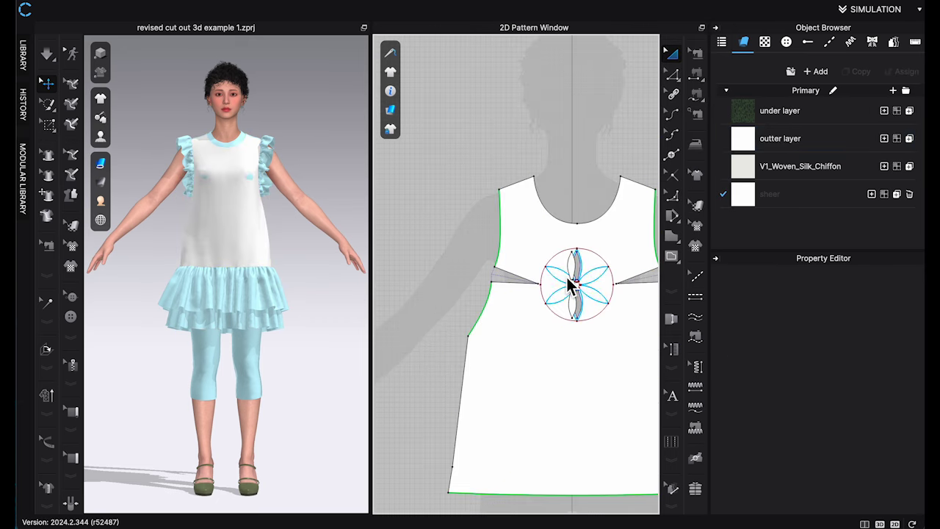
Move both cut-out petal pieces up out of the flower and into the open area above the front neckline.
{"action": "left_click_drag", "start_coordinate": [577, 279], "coordinate": [577, 180]}
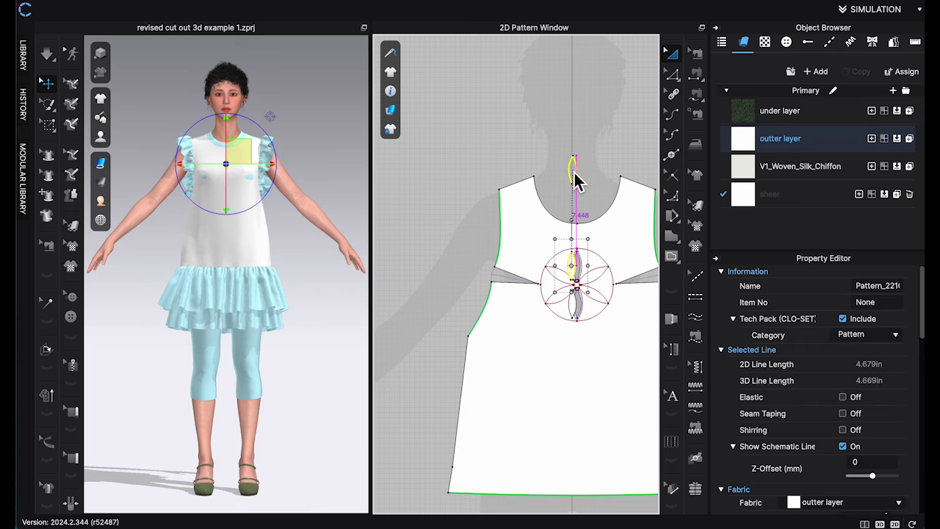
{"action": "left_click_drag", "start_coordinate": [576, 315], "coordinate": [578, 205]}
{"action": "scroll", "coordinate": [577, 192], "scroll_direction": "up", "scroll_amount": 5}
{"action": "left_click", "coordinate": [609, 189]}
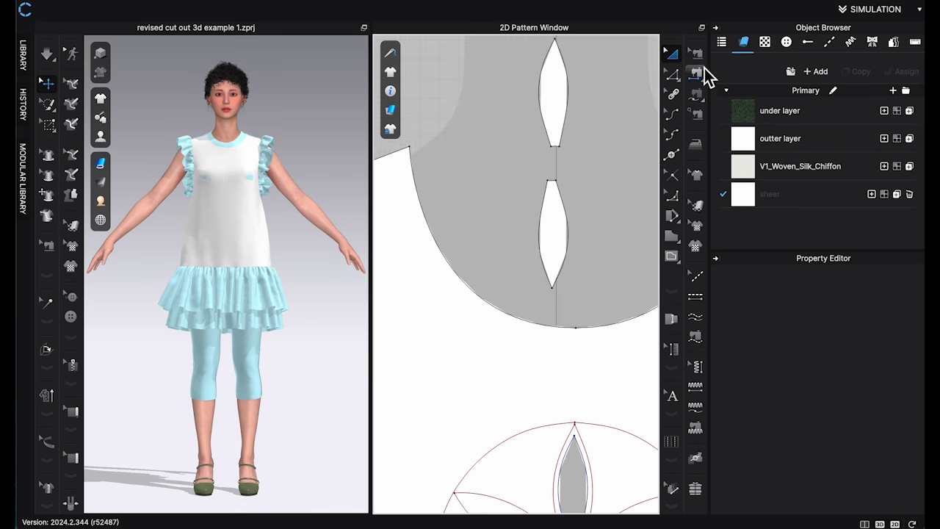
Delete the seams that connect the curved sides of both petal pieces to their openings in the front pattern.
{"action": "left_click", "coordinate": [695, 52]}
{"action": "left_click", "coordinate": [541, 104]}
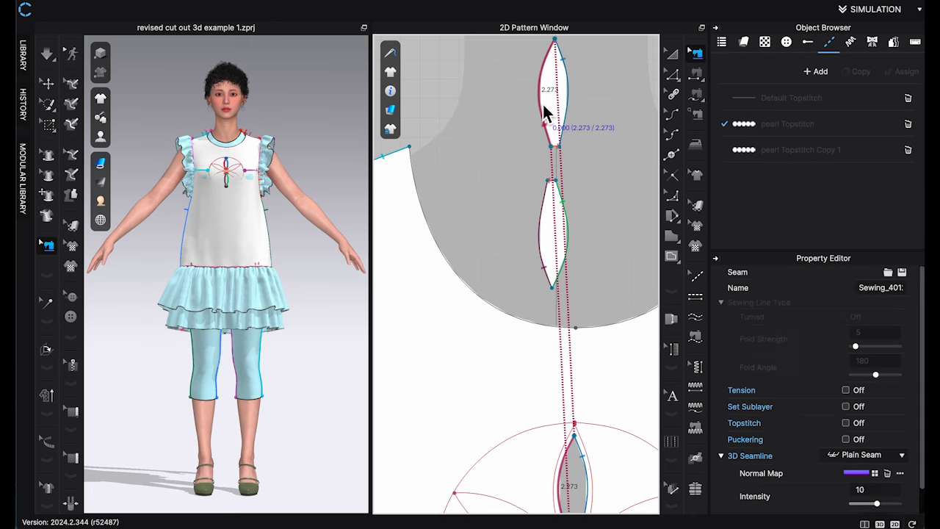
{"action": "left_click", "coordinate": [593, 116]}
{"action": "left_click", "coordinate": [540, 249]}
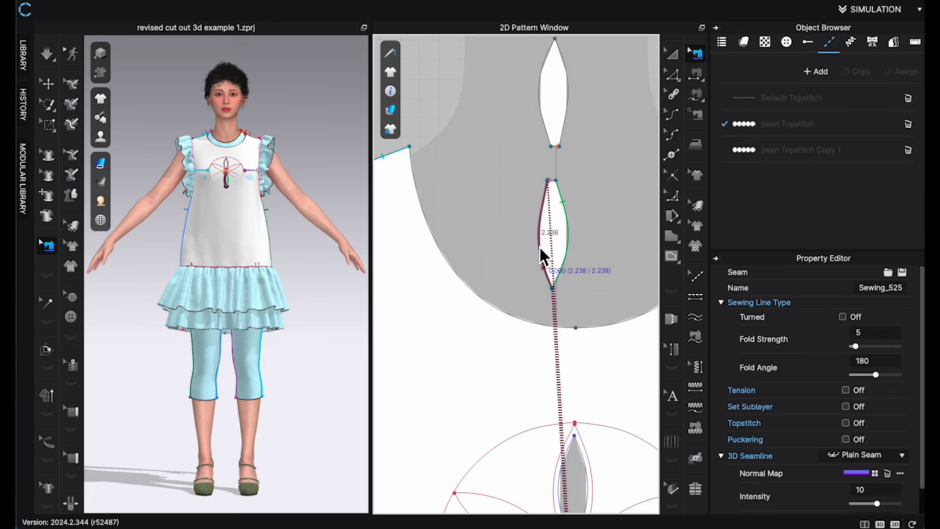
{"action": "left_click", "coordinate": [576, 255]}
{"action": "scroll", "coordinate": [617, 198], "scroll_direction": "down", "scroll_amount": 3}
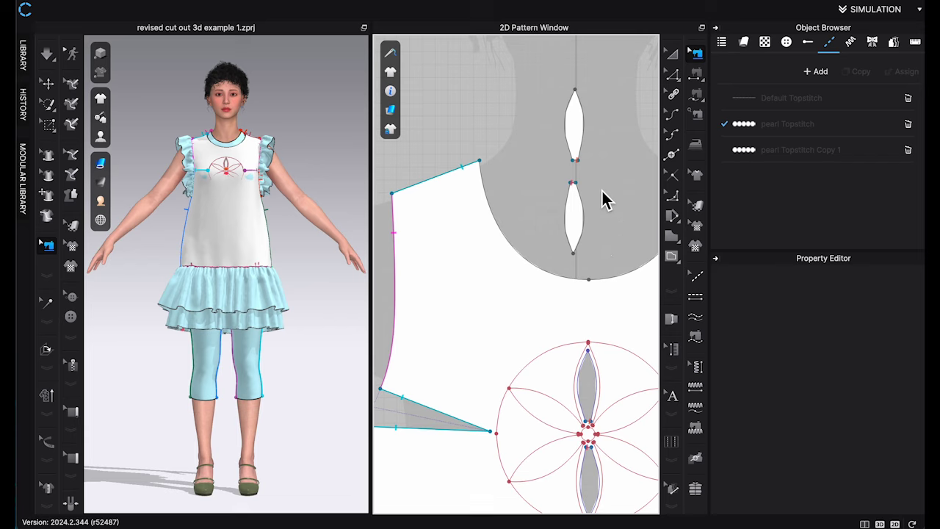
Set the particle distance of the two petal pieces to 5.0 mm.
{"action": "scroll", "coordinate": [597, 181], "scroll_direction": "up", "scroll_amount": 6}
{"action": "middle_click_drag", "start_coordinate": [551, 127], "coordinate": [592, 384]}
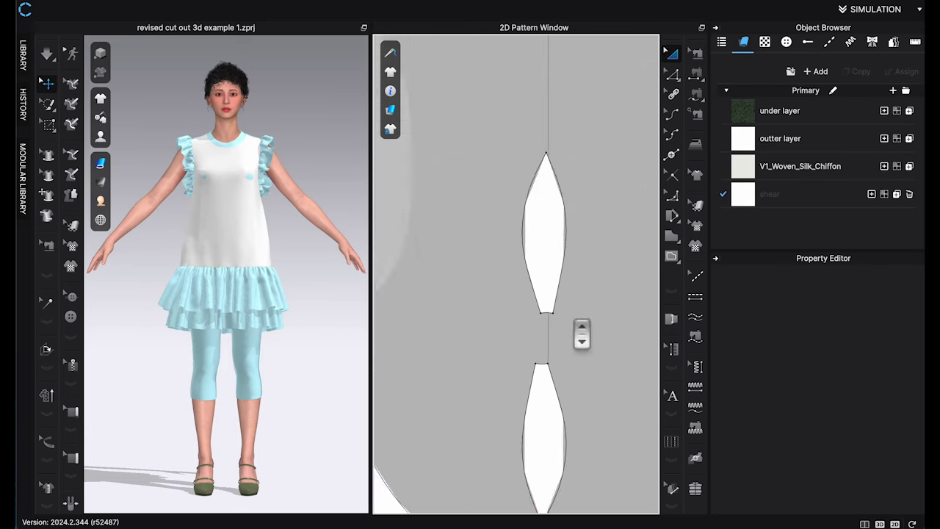
{"action": "scroll", "coordinate": [532, 230], "scroll_direction": "down", "scroll_amount": 2}
{"action": "left_click_drag", "start_coordinate": [590, 396], "coordinate": [591, 399]}
{"action": "scroll", "coordinate": [818, 441], "scroll_direction": "down", "scroll_amount": 5}
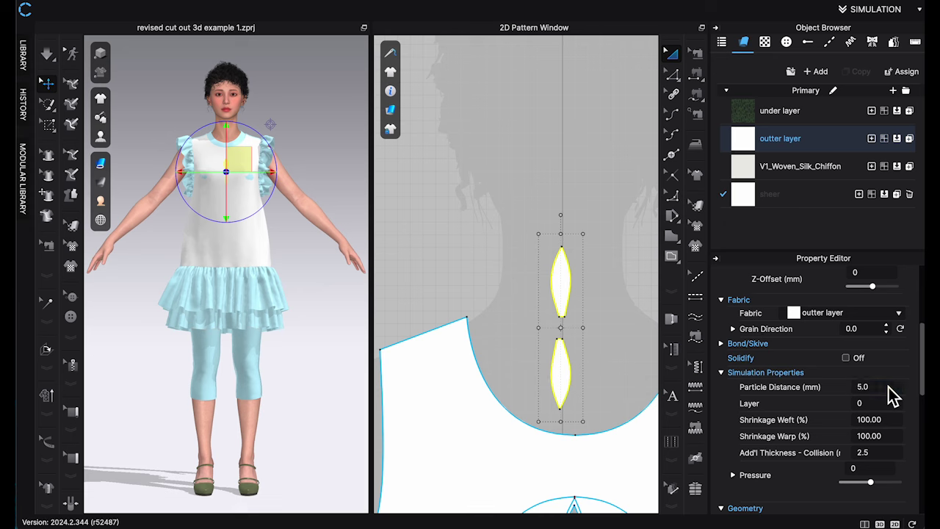
Draw a horizontal internal line about 0.6 in long across the widest part of the upper petal piece.
{"action": "scroll", "coordinate": [603, 330], "scroll_direction": "up", "scroll_amount": 3}
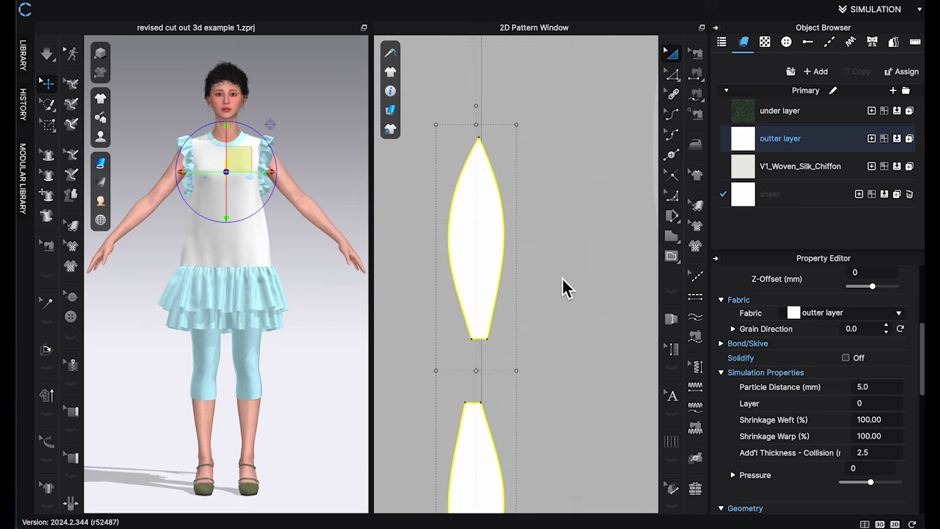
{"action": "key", "text": "z"}
{"action": "left_click", "coordinate": [451, 239]}
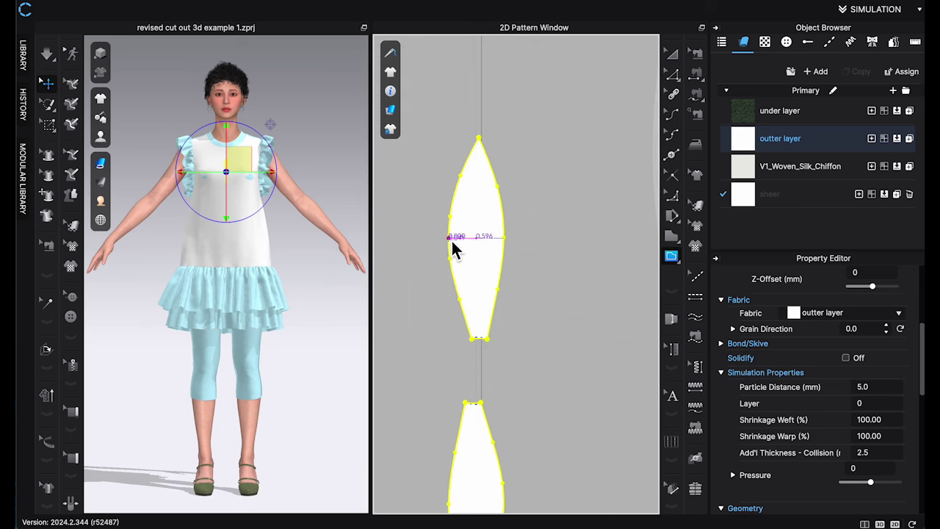
{"action": "left_click", "coordinate": [507, 239]}
{"action": "scroll", "coordinate": [543, 408], "scroll_direction": "down", "scroll_amount": 3}
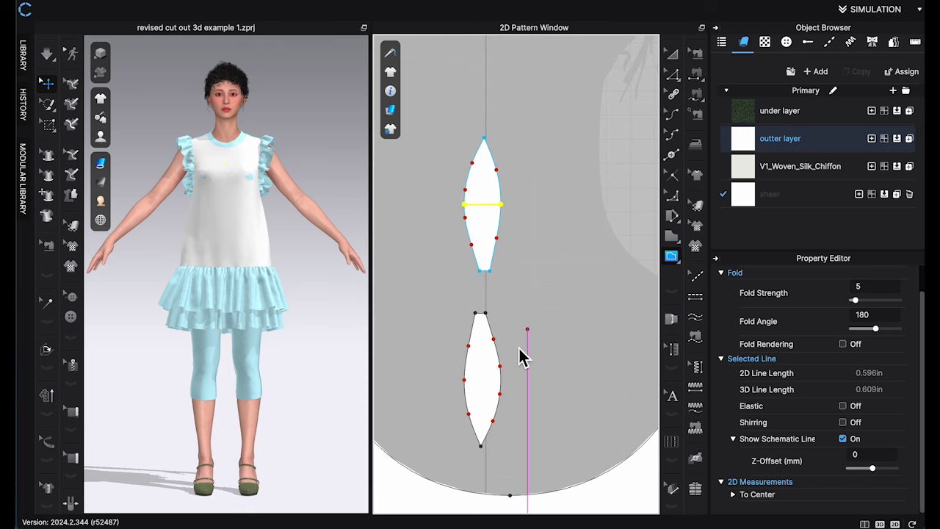
Draw a horizontal internal line about 0.6 in long across the lower petal's widest part and one about 0.06 in long near the upper petal's tip.
{"action": "left_click", "coordinate": [467, 382]}
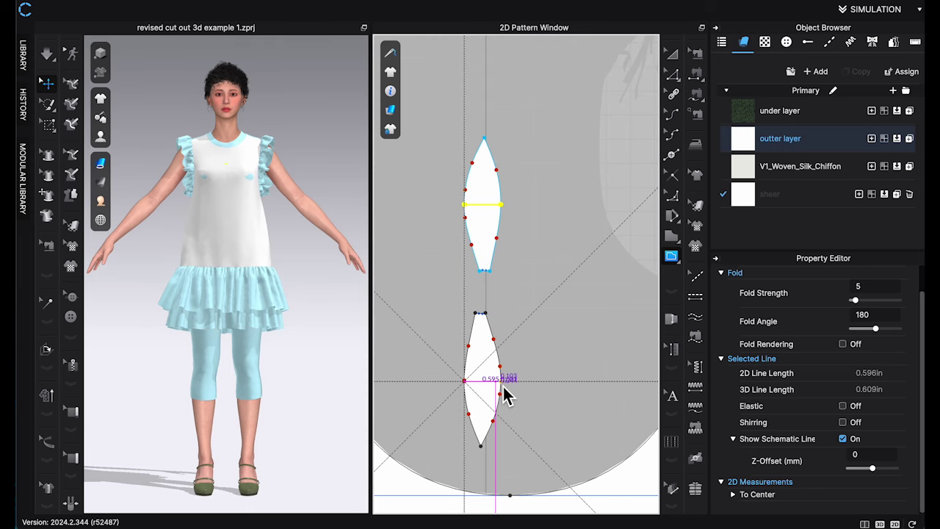
{"action": "scroll", "coordinate": [499, 361], "scroll_direction": "up", "scroll_amount": 5}
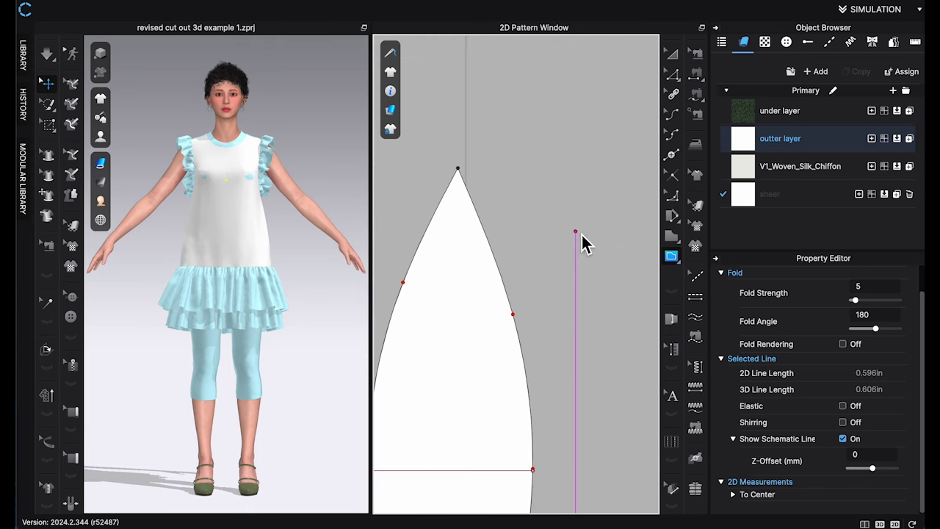
{"action": "scroll", "coordinate": [438, 141], "scroll_direction": "up", "scroll_amount": 2}
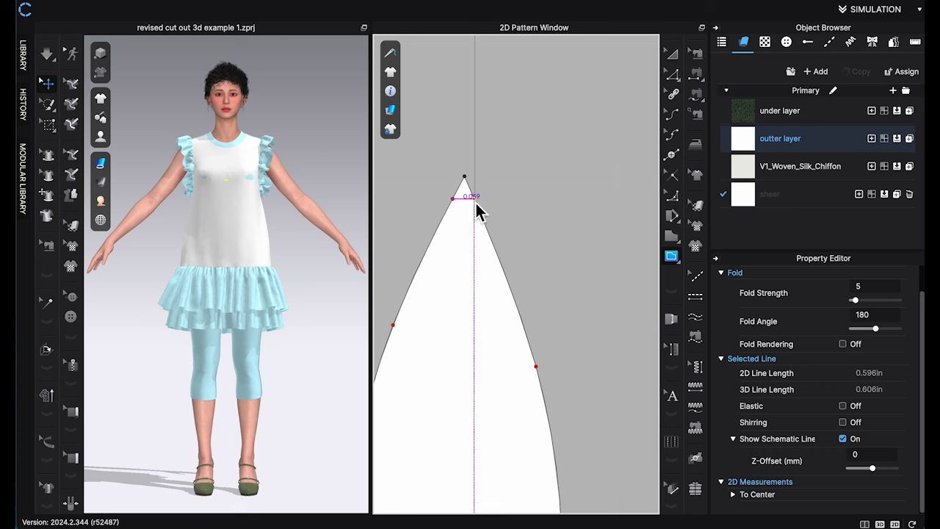
{"action": "double_click", "coordinate": [478, 211]}
Draw a horizontal internal line about 0.07 in long just above the pointed tip of the lower petal piece.
{"action": "scroll", "coordinate": [520, 254], "scroll_direction": "down", "scroll_amount": 6}
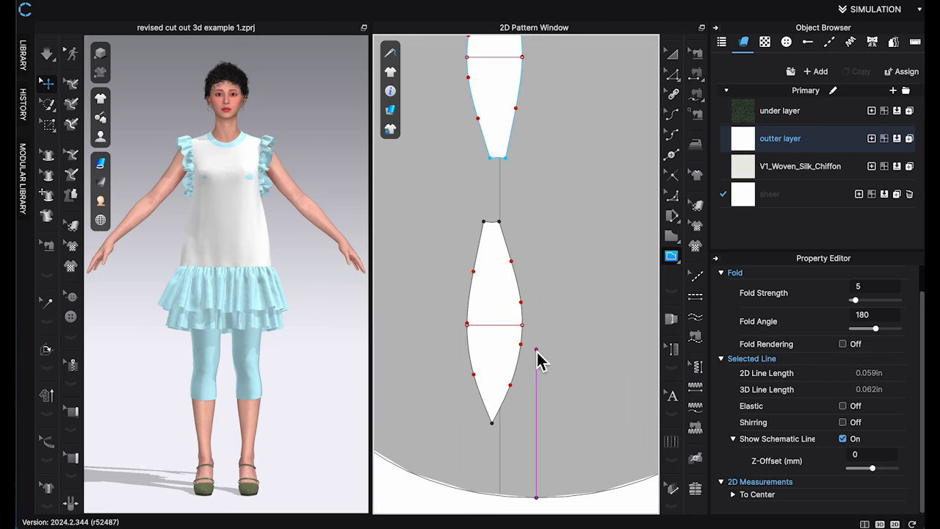
{"action": "scroll", "coordinate": [503, 327], "scroll_direction": "up", "scroll_amount": 7}
{"action": "left_click", "coordinate": [502, 245]}
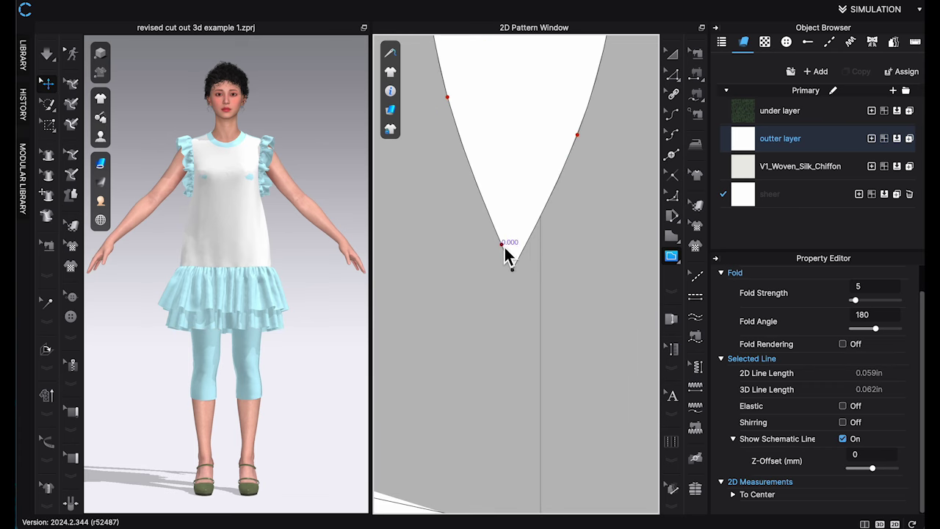
{"action": "double_click", "coordinate": [526, 244]}
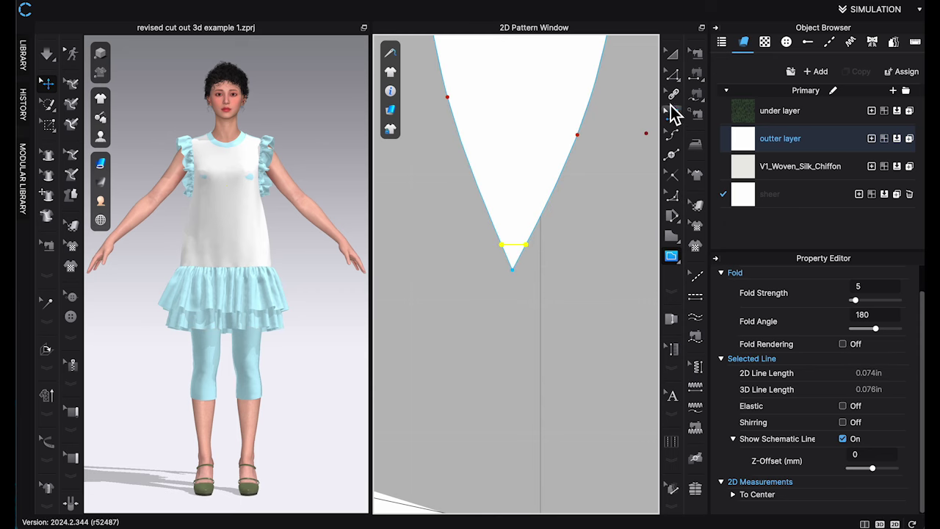
Simulate the garment briefly to settle the detached petal pieces on the dress front, and stop the simulation.
{"action": "scroll", "coordinate": [620, 216], "scroll_direction": "down", "scroll_amount": 4}
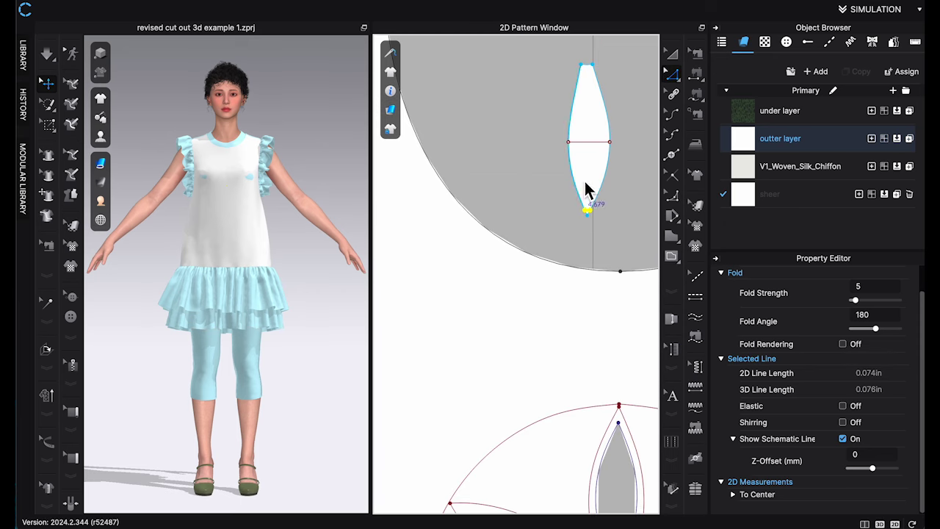
{"action": "scroll", "coordinate": [588, 189], "scroll_direction": "down", "scroll_amount": 2}
{"action": "scroll", "coordinate": [315, 147], "scroll_direction": "up", "scroll_amount": 5}
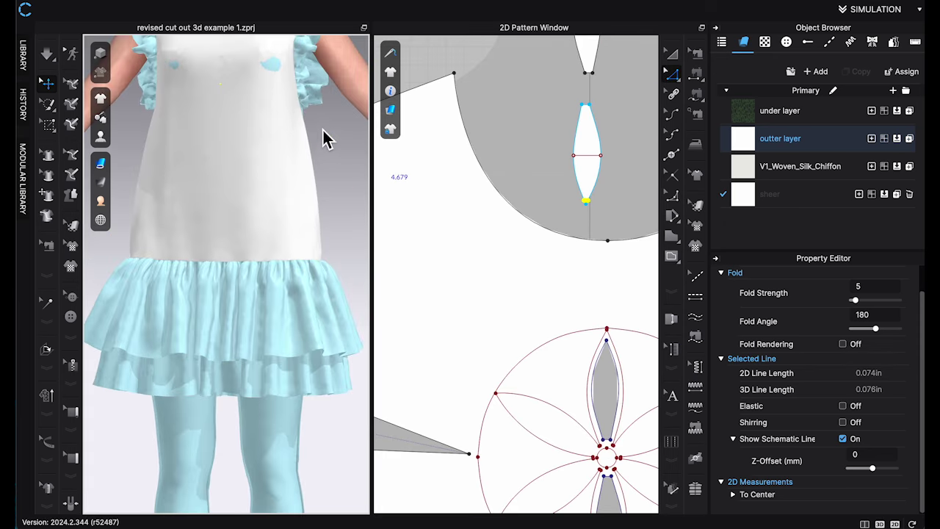
{"action": "scroll", "coordinate": [331, 342], "scroll_direction": "down", "scroll_amount": 3}
{"action": "scroll", "coordinate": [318, 269], "scroll_direction": "up", "scroll_amount": 6}
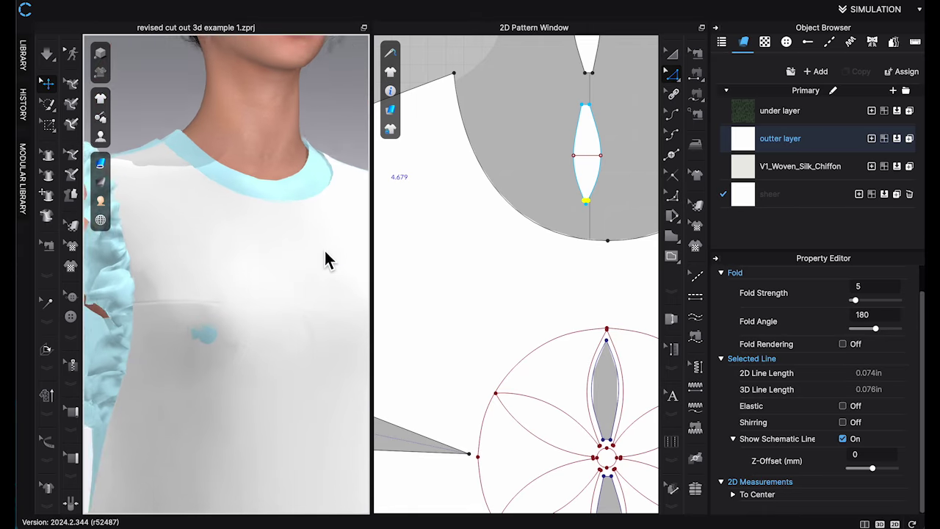
{"action": "key", "text": "space"}
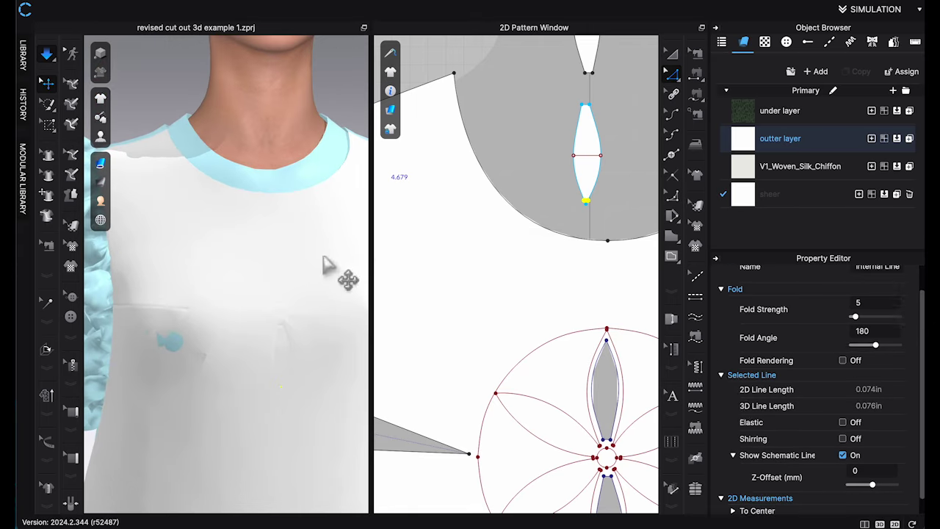
{"action": "key", "text": "space"}
{"action": "right_click_drag", "start_coordinate": [331, 265], "coordinate": [303, 265]}
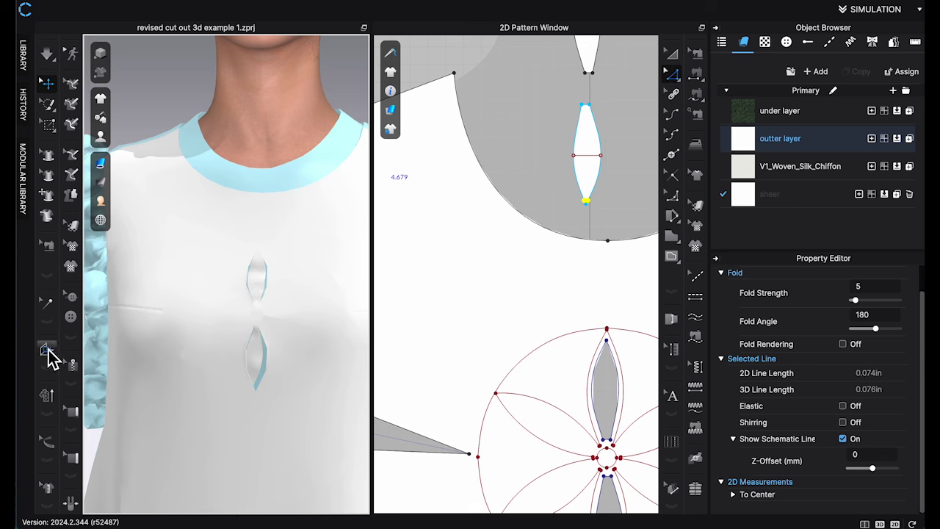
Fold the upper petal piece outward along its middle internal line with Fold Arrangement.
{"action": "left_click", "coordinate": [47, 351]}
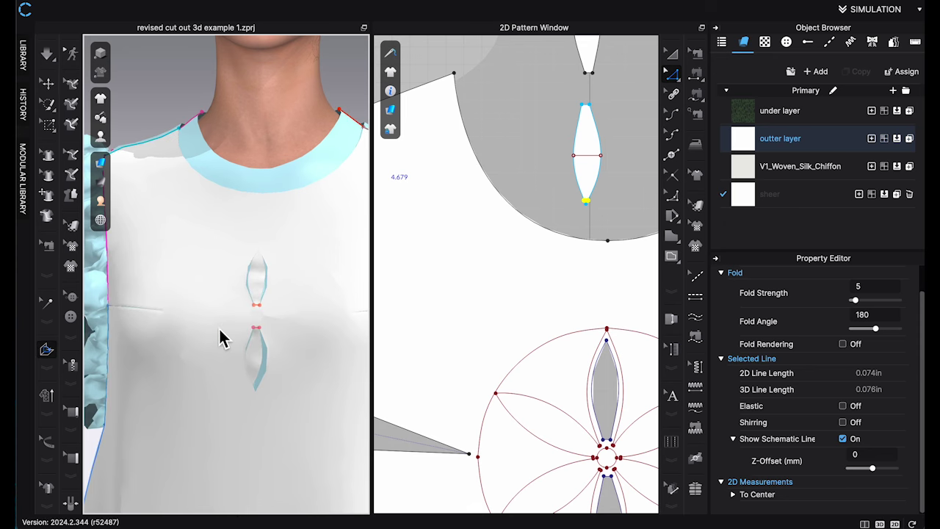
{"action": "left_click", "coordinate": [262, 285]}
{"action": "mouse_move", "coordinate": [284, 301]}
{"action": "right_mouse_down"}
{"action": "mouse_move", "coordinate": [354, 308]}
{"action": "mouse_move", "coordinate": [183, 272]}
{"action": "mouse_move", "coordinate": [270, 294]}
{"action": "right_mouse_up"}
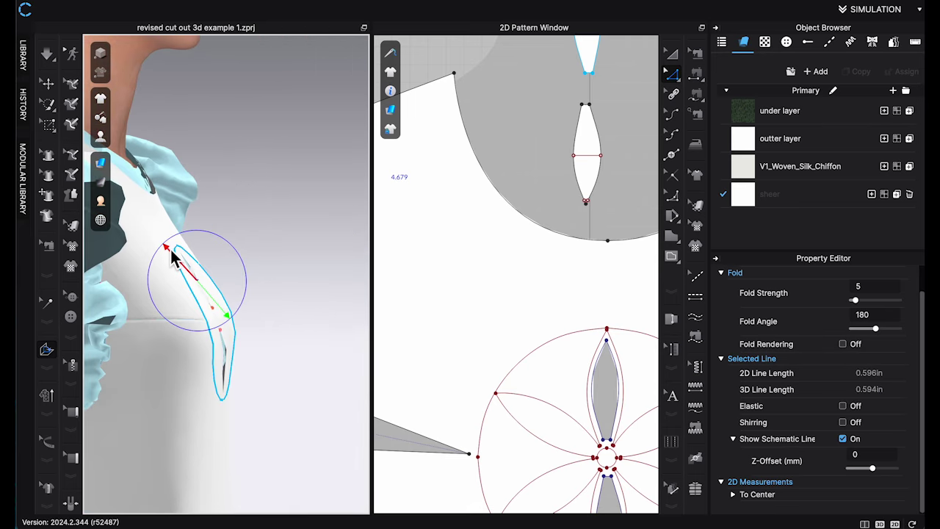
{"action": "left_click_drag", "start_coordinate": [224, 284], "coordinate": [225, 282]}
Fold the lower petal piece outward along its middle internal line to a fold angle of 332.
{"action": "right_click_drag", "start_coordinate": [253, 337], "coordinate": [200, 345]}
{"action": "left_click", "coordinate": [160, 425]}
{"action": "right_click_drag", "start_coordinate": [195, 430], "coordinate": [252, 378]}
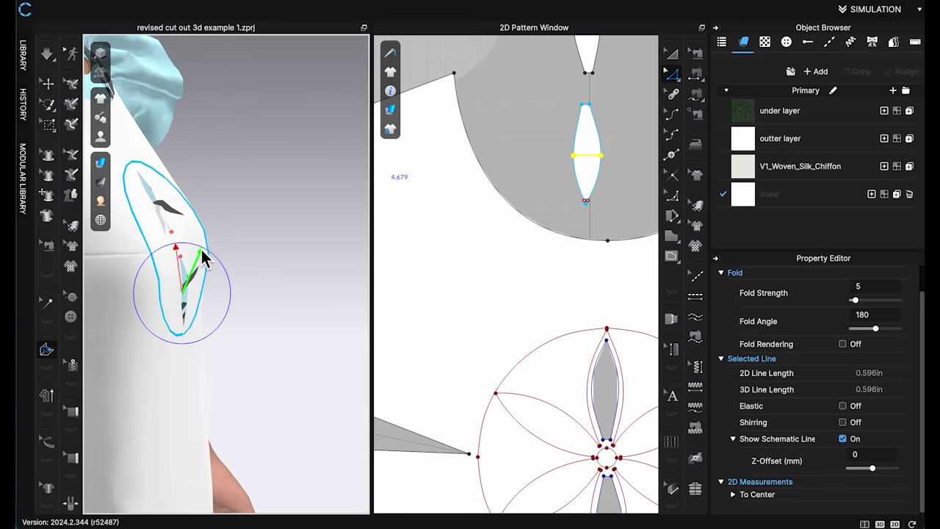
{"action": "right_click_drag", "start_coordinate": [229, 303], "coordinate": [356, 262]}
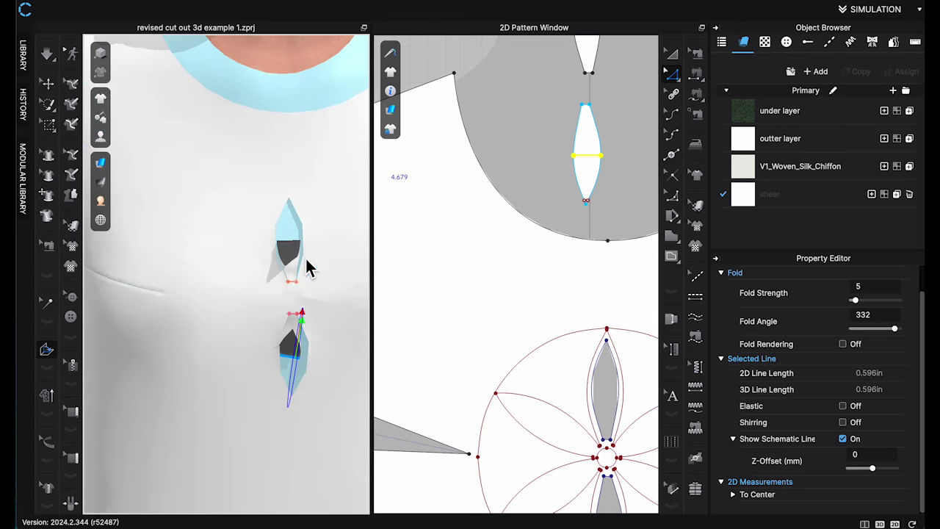
Sew the short tip line of the upper petal to the top of the flower's centre circle with free sewing, about 0.059 in long.
{"action": "scroll", "coordinate": [307, 261], "scroll_direction": "up", "scroll_amount": 5}
{"action": "scroll", "coordinate": [586, 257], "scroll_direction": "up", "scroll_amount": 5}
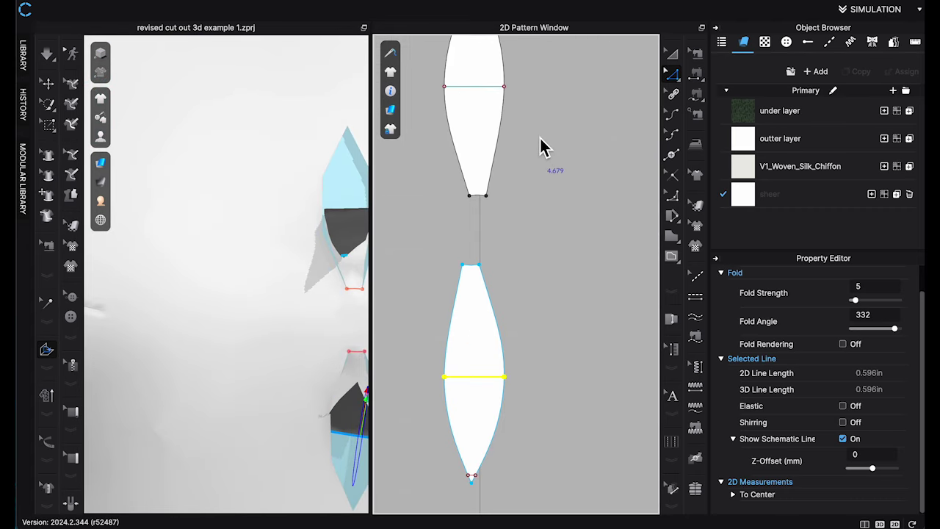
{"action": "left_click", "coordinate": [584, 236]}
{"action": "left_click", "coordinate": [697, 98]}
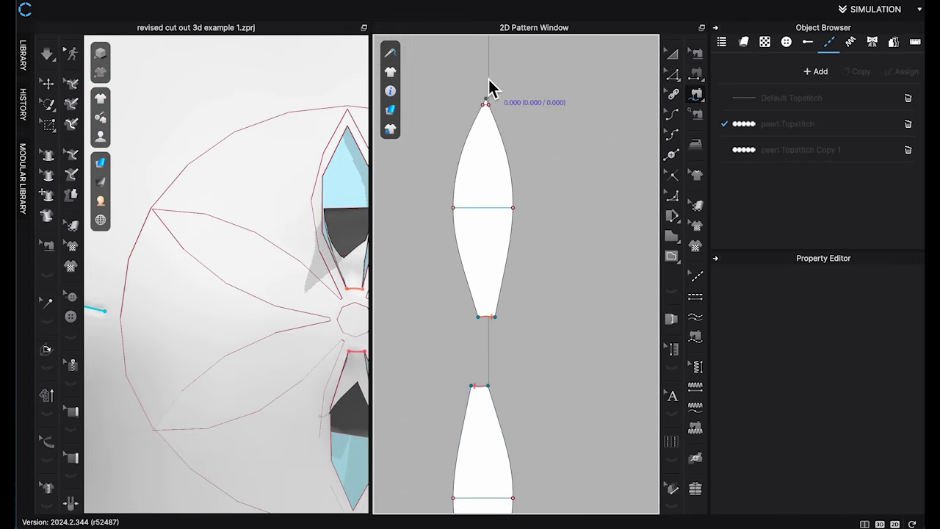
{"action": "scroll", "coordinate": [479, 150], "scroll_direction": "up", "scroll_amount": 5}
{"action": "scroll", "coordinate": [581, 309], "scroll_direction": "down", "scroll_amount": 6}
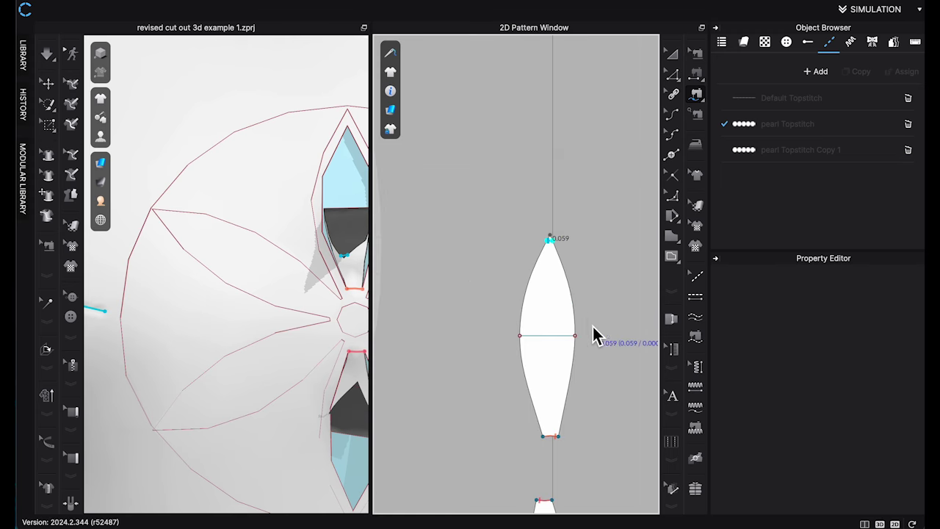
{"action": "scroll", "coordinate": [579, 430], "scroll_direction": "up", "scroll_amount": 3}
{"action": "scroll", "coordinate": [516, 278], "scroll_direction": "down", "scroll_amount": 3}
{"action": "scroll", "coordinate": [517, 277], "scroll_direction": "up", "scroll_amount": 4}
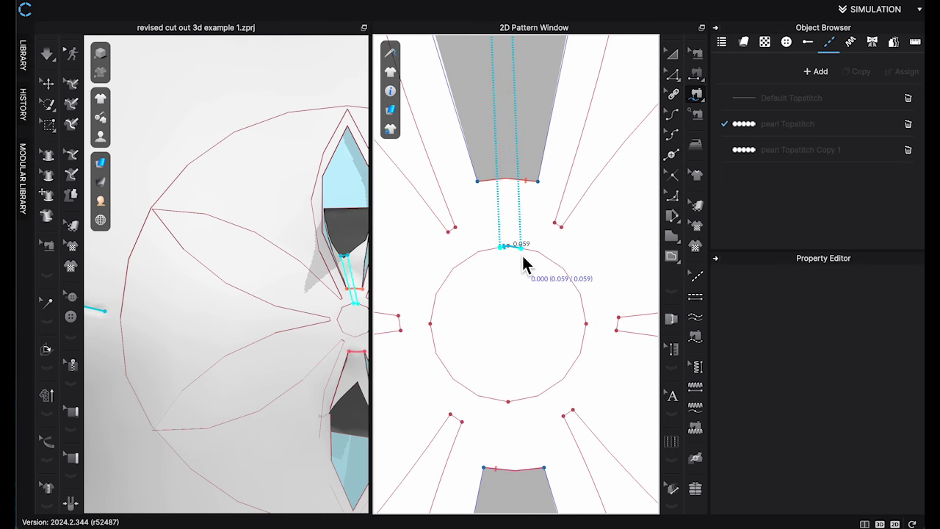
{"action": "left_click", "coordinate": [523, 256]}
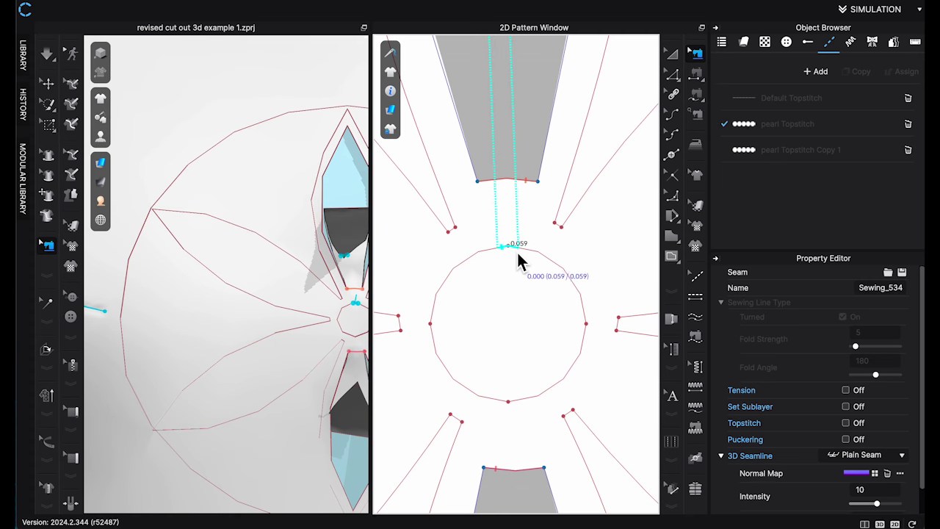
Sew the short tip line of the lower petal to the bottom of the flower's centre circle, about 0.074 in long.
{"action": "scroll", "coordinate": [536, 412], "scroll_direction": "up", "scroll_amount": 5}
{"action": "scroll", "coordinate": [558, 416], "scroll_direction": "down", "scroll_amount": 6}
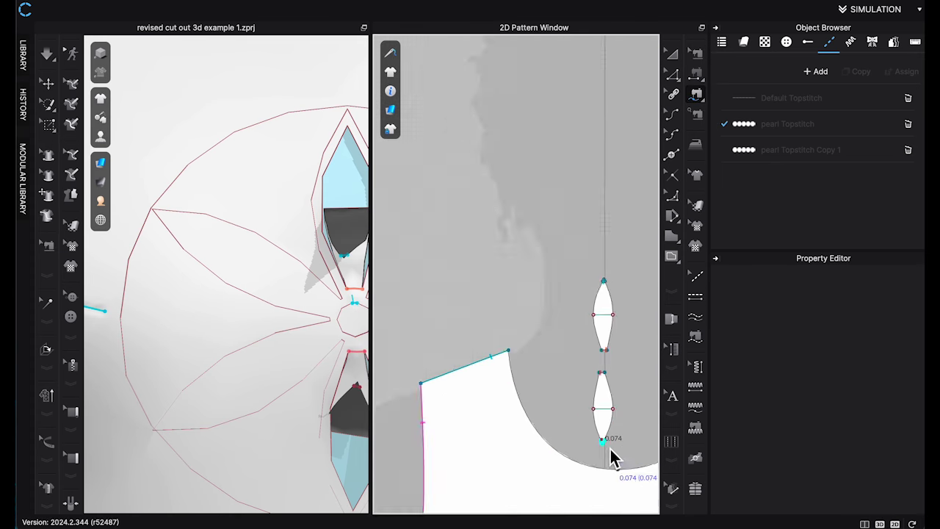
{"action": "scroll", "coordinate": [550, 315], "scroll_direction": "up", "scroll_amount": 4}
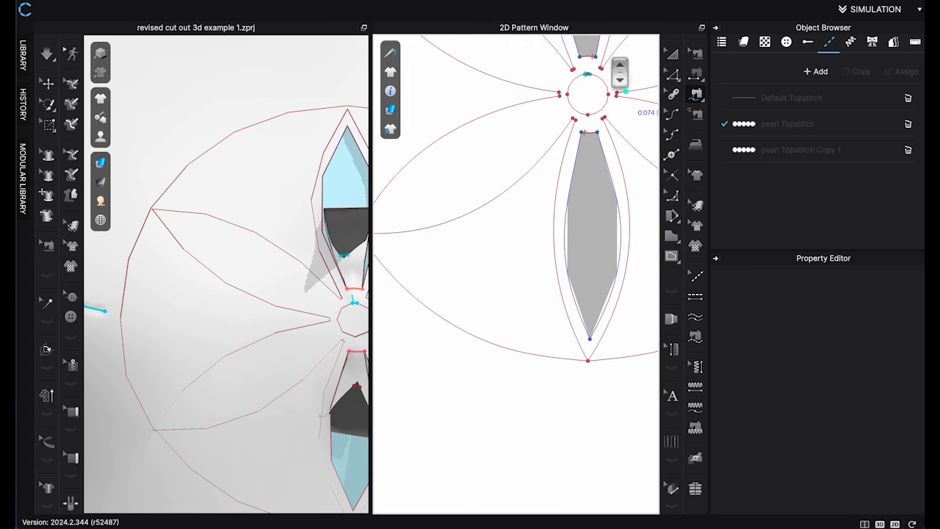
{"action": "scroll", "coordinate": [605, 82], "scroll_direction": "up", "scroll_amount": 4}
{"action": "left_click", "coordinate": [534, 203]}
{"action": "left_click", "coordinate": [559, 202]}
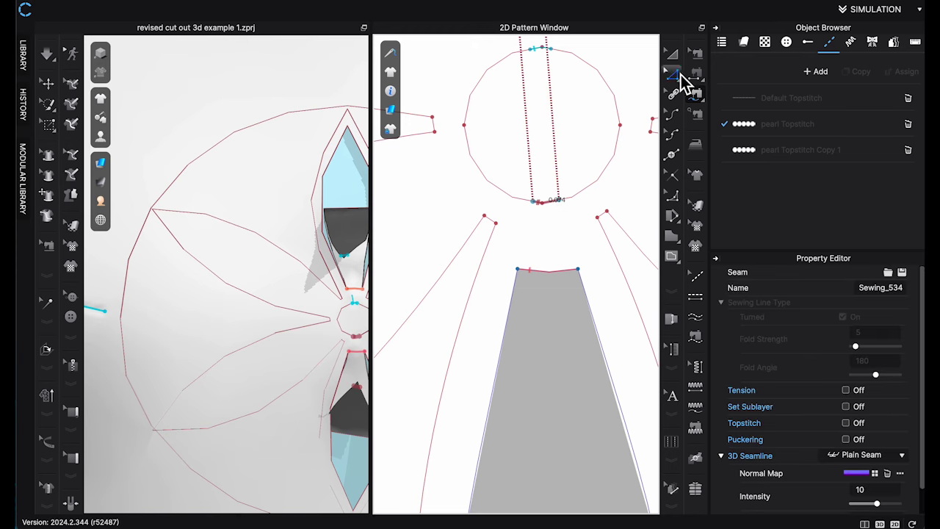
{"action": "left_click", "coordinate": [697, 56]}
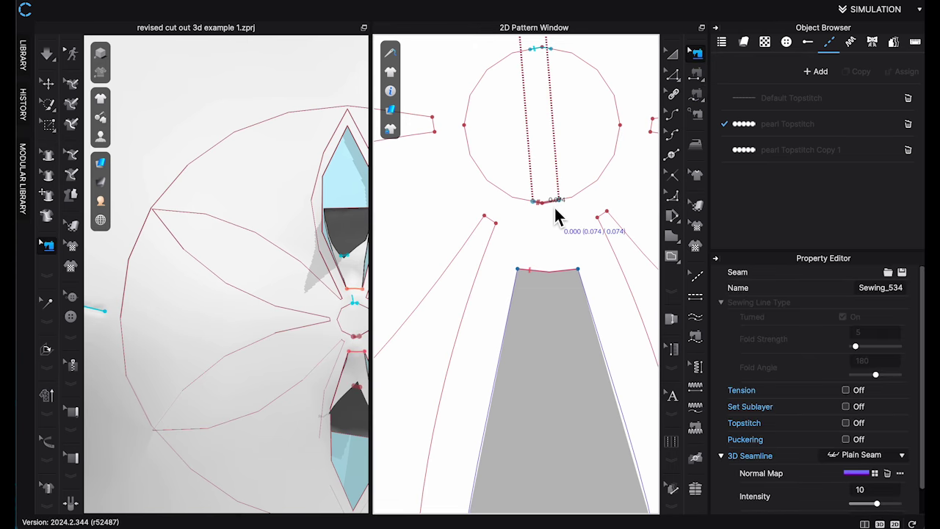
Simulate the garment to pull both petal tips in to the flower's centre, and stop the simulation.
{"action": "scroll", "coordinate": [312, 246], "scroll_direction": "down", "scroll_amount": 4}
{"action": "middle_click_drag", "start_coordinate": [311, 246], "coordinate": [282, 247]}
{"action": "scroll", "coordinate": [324, 316], "scroll_direction": "up", "scroll_amount": 4}
{"action": "key", "text": "space"}
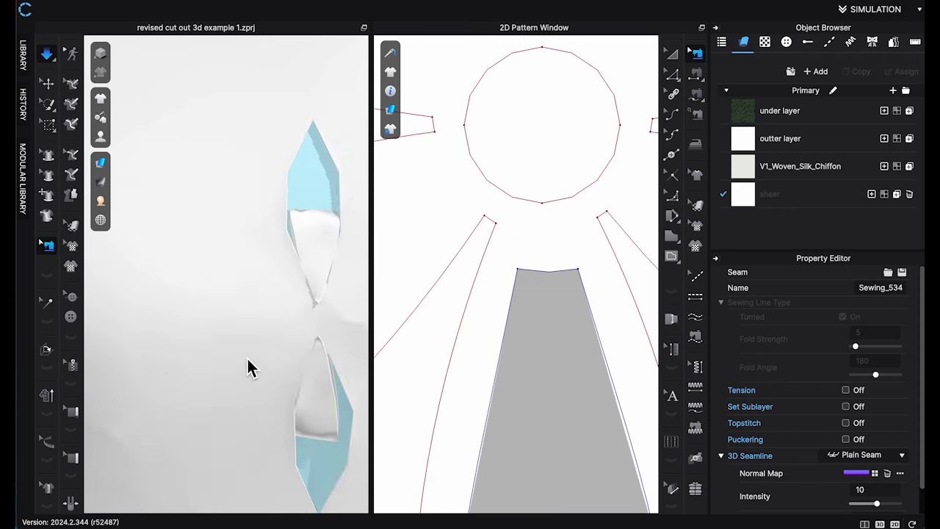
{"action": "key", "text": "space"}
Delete the internal fold lines across the middle of both petal pieces.
{"action": "scroll", "coordinate": [417, 323], "scroll_direction": "down", "scroll_amount": 7}
{"action": "middle_click_drag", "start_coordinate": [449, 250], "coordinate": [564, 528]}
{"action": "key", "text": "a"}
{"action": "left_click", "coordinate": [541, 79]}
{"action": "key", "text": "Delete"}
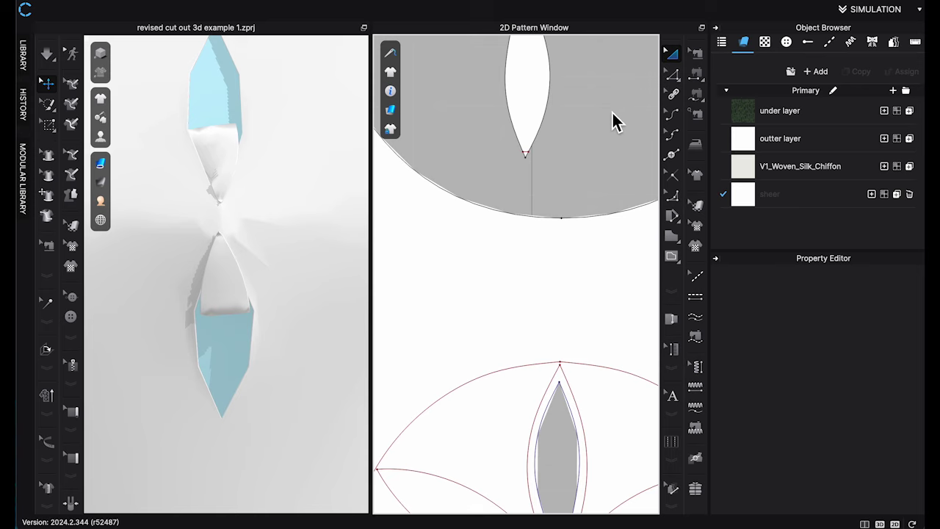
{"action": "middle_click_drag", "start_coordinate": [612, 118], "coordinate": [579, 420]}
{"action": "left_click", "coordinate": [513, 191]}
{"action": "key", "text": "Delete"}
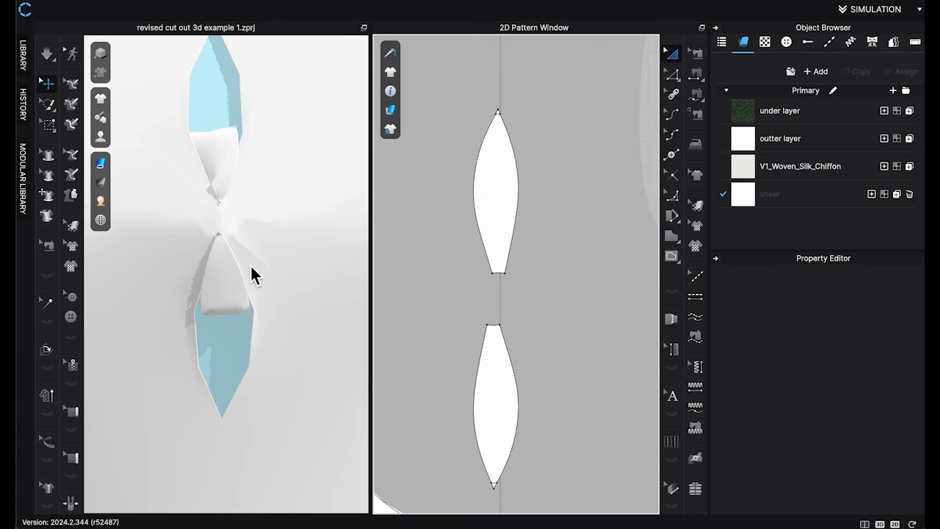
Start the simulation and strengthen the upper petal piece so it rounds out from the dress front.
{"action": "scroll", "coordinate": [277, 264], "scroll_direction": "up", "scroll_amount": 5}
{"action": "right_click_drag", "start_coordinate": [277, 272], "coordinate": [306, 290]}
{"action": "key", "text": "space"}
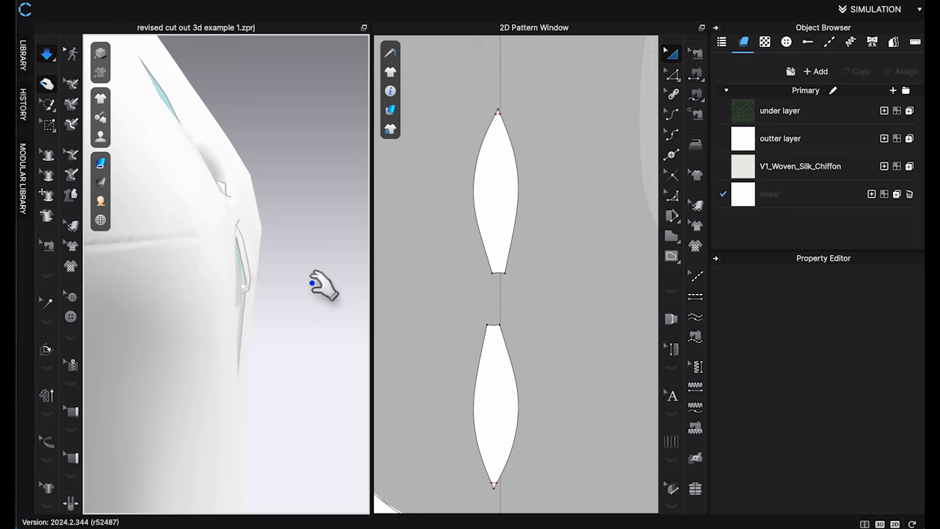
{"action": "mouse_move", "coordinate": [313, 283]}
{"action": "right_mouse_down"}
{"action": "mouse_move", "coordinate": [284, 286]}
{"action": "mouse_move", "coordinate": [266, 274]}
{"action": "mouse_move", "coordinate": [262, 199]}
{"action": "mouse_move", "coordinate": [352, 231]}
{"action": "mouse_move", "coordinate": [305, 255]}
{"action": "mouse_move", "coordinate": [290, 147]}
{"action": "mouse_move", "coordinate": [374, 199]}
{"action": "mouse_move", "coordinate": [298, 183]}
{"action": "mouse_move", "coordinate": [336, 187]}
{"action": "mouse_move", "coordinate": [327, 189]}
{"action": "right_mouse_up"}
{"action": "left_click", "coordinate": [269, 171]}
{"action": "right_click", "coordinate": [286, 171]}
{"action": "left_click", "coordinate": [342, 82]}
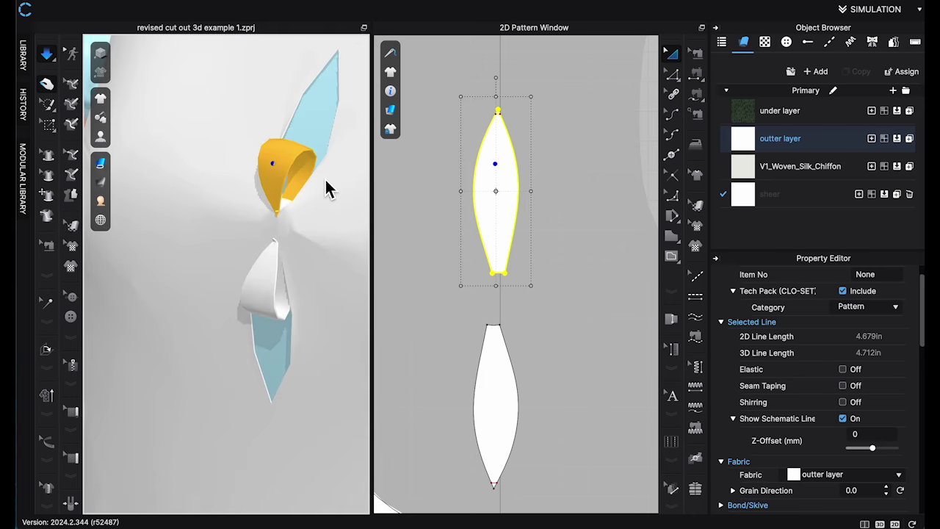
Strengthen the lower petal piece during the simulation, and stop the simulation.
{"action": "right_click", "coordinate": [270, 318]}
{"action": "left_click", "coordinate": [323, 92]}
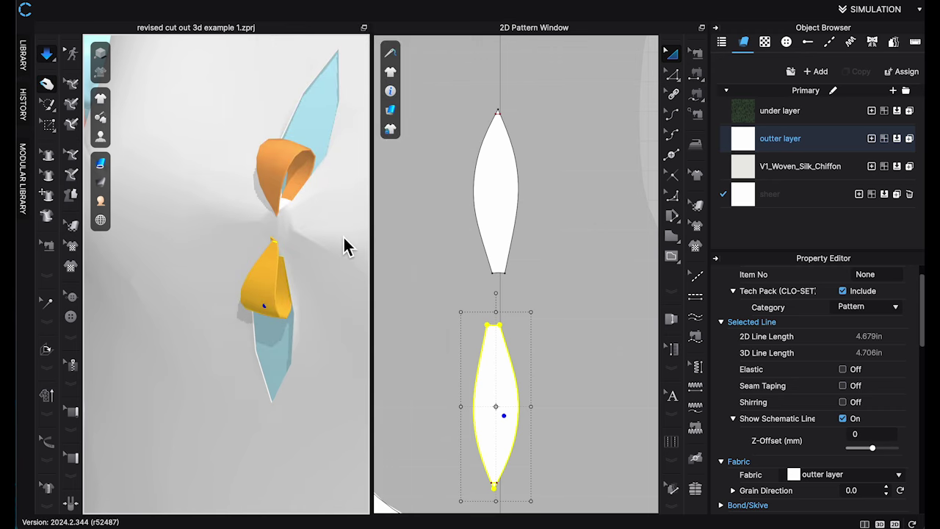
{"action": "key", "text": "space"}
{"action": "right_click_drag", "start_coordinate": [342, 239], "coordinate": [413, 259]}
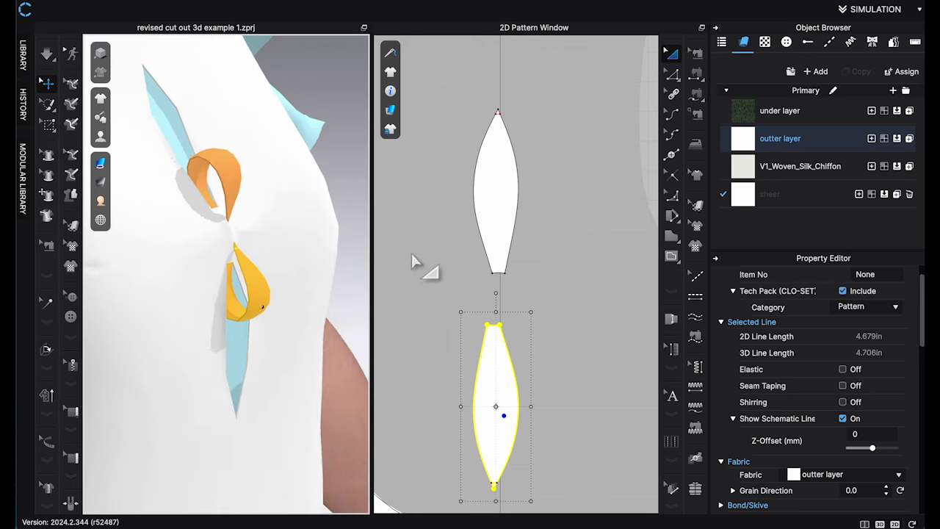
Unstrengthen both the upper and the lower petal pieces.
{"action": "right_click", "coordinate": [232, 179]}
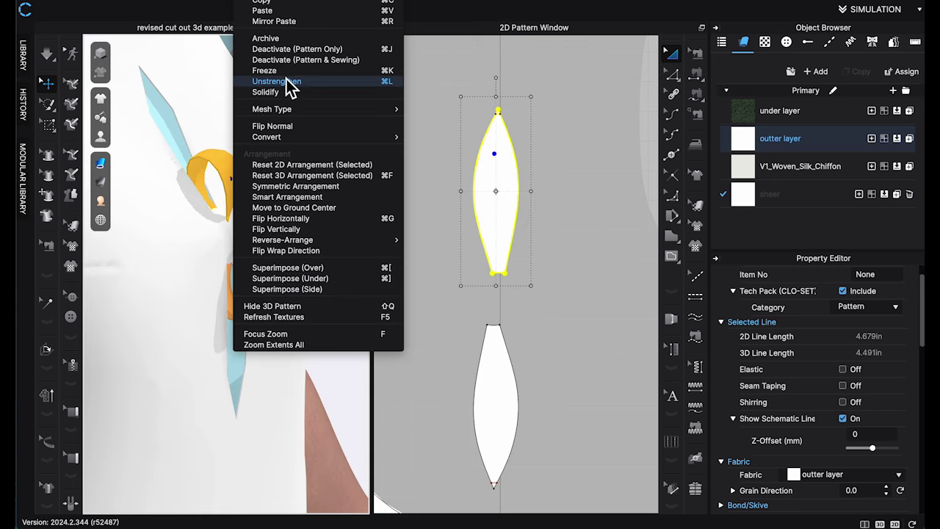
{"action": "left_click", "coordinate": [277, 81]}
{"action": "right_click", "coordinate": [263, 292]}
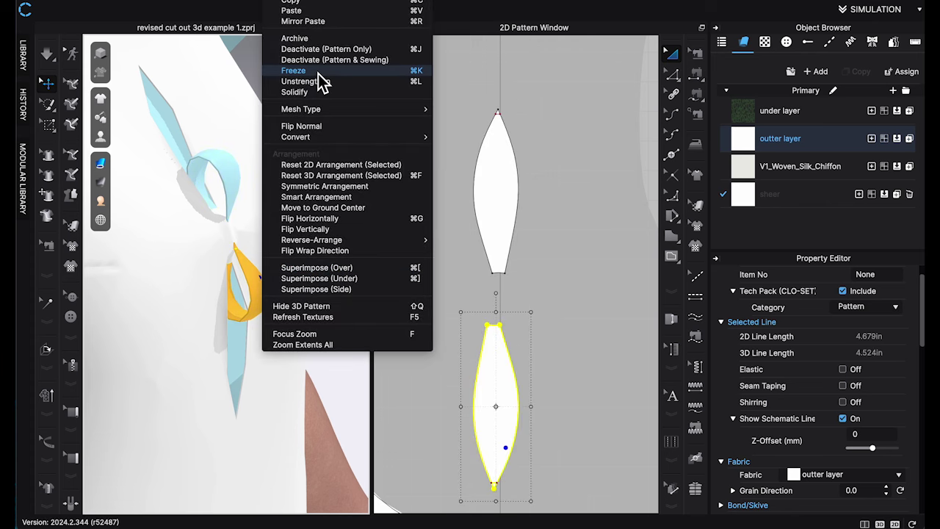
{"action": "left_click", "coordinate": [324, 80]}
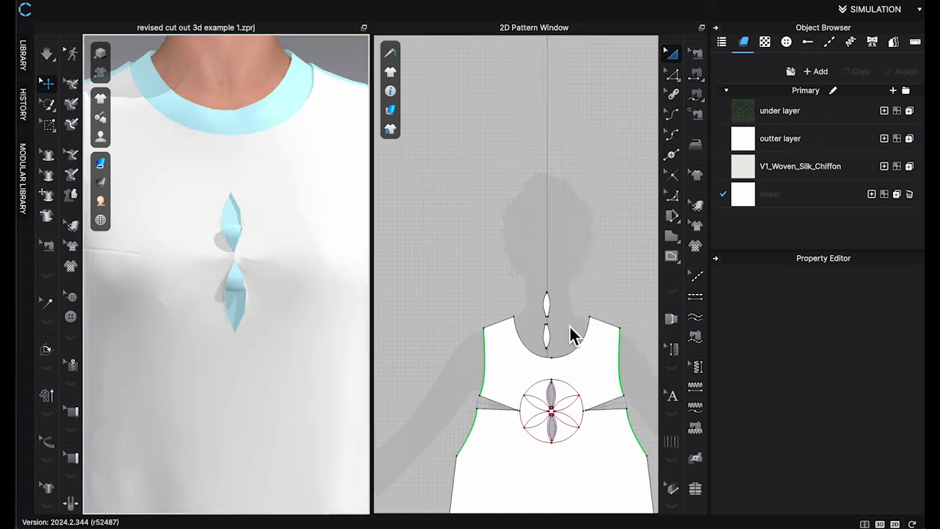
{"action": "scroll", "coordinate": [571, 330], "scroll_direction": "up", "scroll_amount": 5}
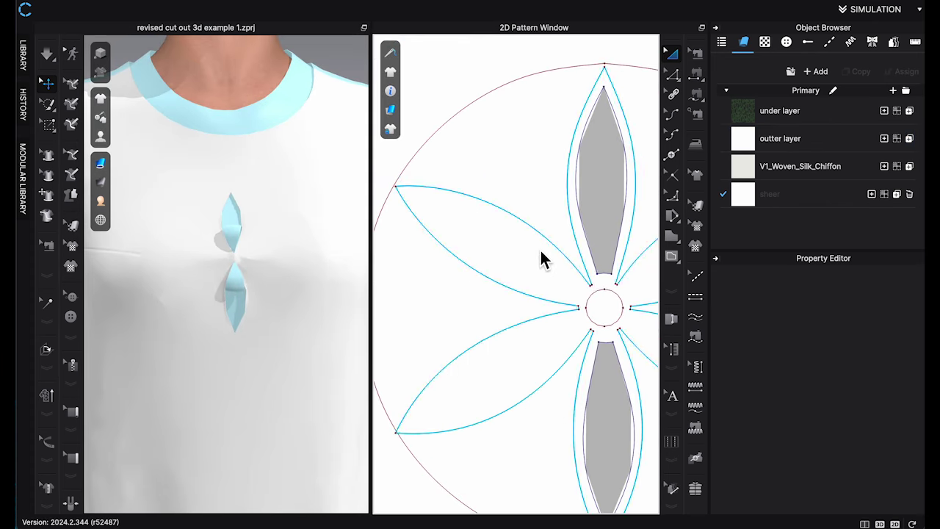
Offset the two left flower petals inward as internal lines and close the upper-left inner petal at its base.
{"action": "right_click", "coordinate": [541, 257]}
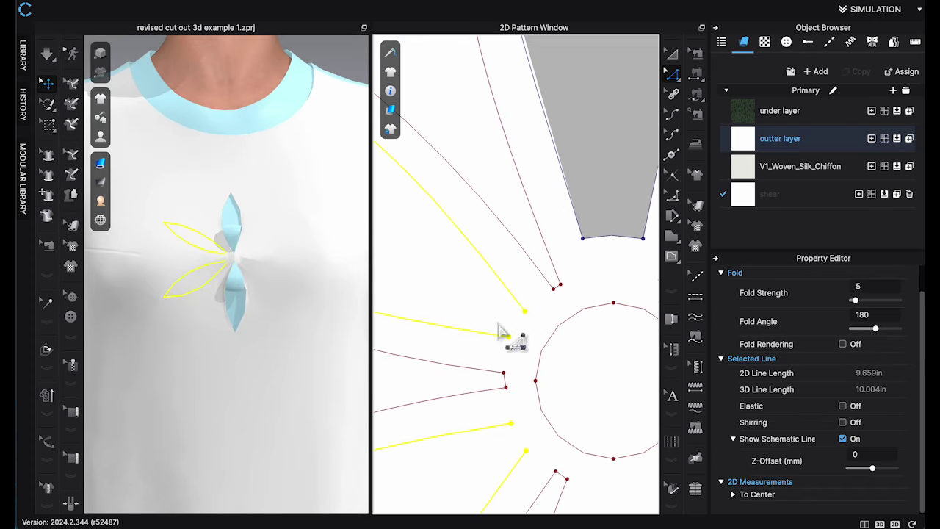
{"action": "left_click", "coordinate": [489, 340]}
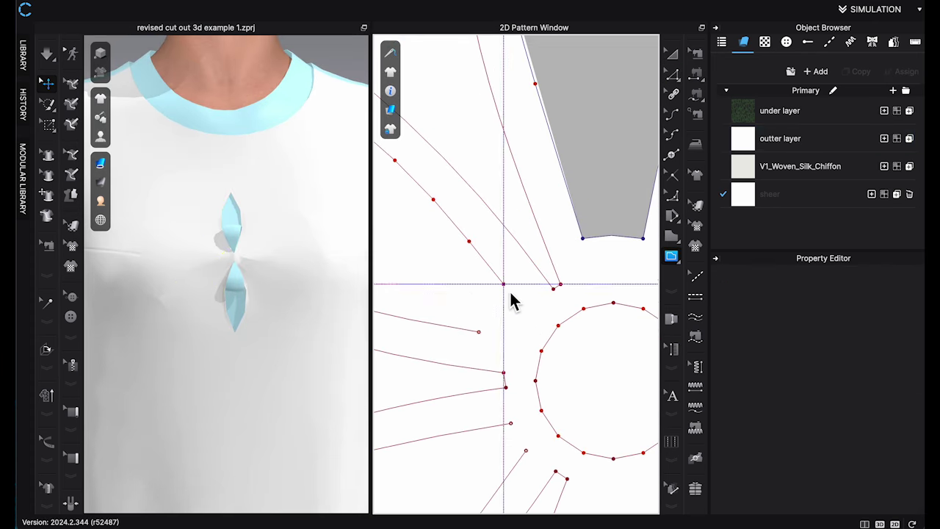
{"action": "left_click", "coordinate": [492, 316]}
{"action": "left_click_drag", "start_coordinate": [489, 310], "coordinate": [487, 307]}
{"action": "right_click", "coordinate": [505, 287]}
{"action": "left_click", "coordinate": [557, 208]}
Remove the surplus end points of the lower-left inner petal and close its base with an internal line.
{"action": "middle_click_drag", "start_coordinate": [485, 430], "coordinate": [514, 252]}
{"action": "left_click", "coordinate": [509, 250]}
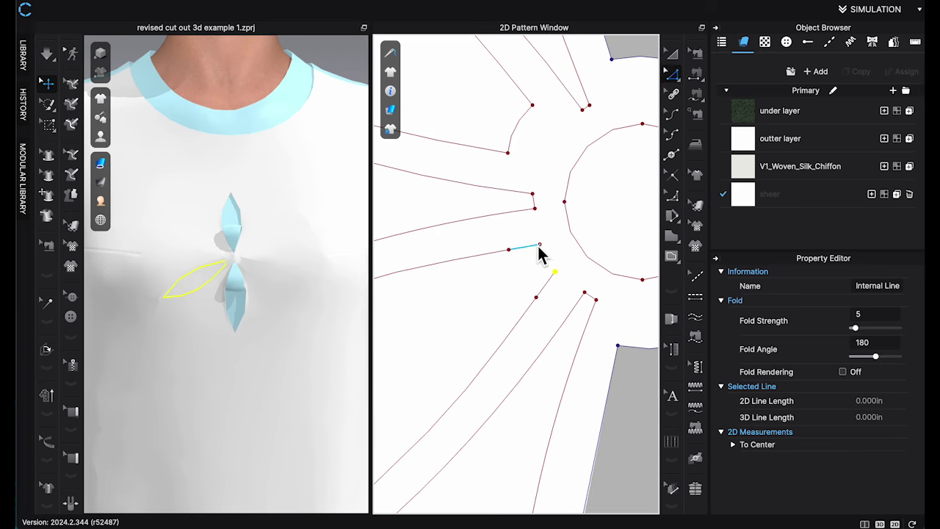
{"action": "key", "text": "Delete"}
{"action": "left_click", "coordinate": [510, 250]}
{"action": "double_click", "coordinate": [536, 296]}
{"action": "left_click_drag", "start_coordinate": [523, 273], "coordinate": [519, 277]}
Copy both closed left inner petals and mirror-paste them onto the right half of the flower.
{"action": "scroll", "coordinate": [533, 254], "scroll_direction": "down", "scroll_amount": 5}
{"action": "left_click", "coordinate": [673, 54]}
{"action": "left_click", "coordinate": [530, 263]}
{"action": "scroll", "coordinate": [523, 325], "scroll_direction": "up", "scroll_amount": 2}
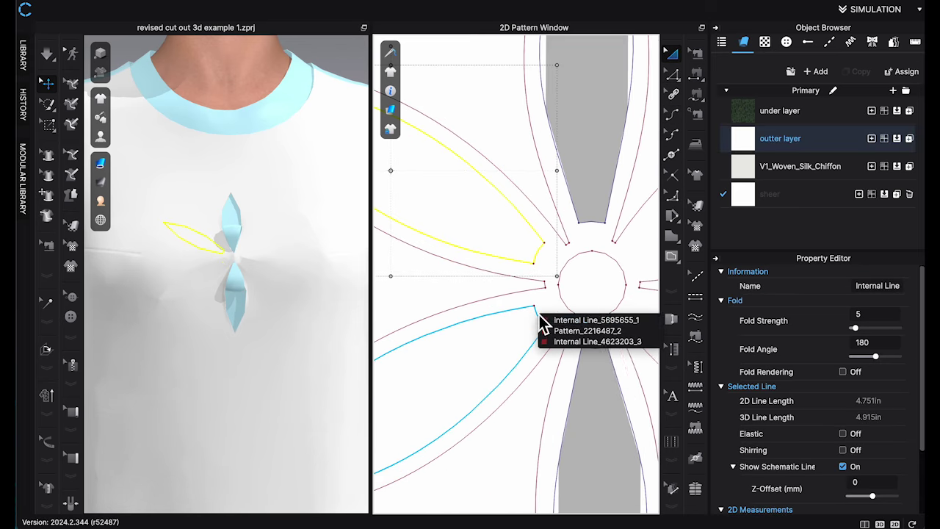
{"action": "left_click", "coordinate": [542, 324], "text": "shift"}
{"action": "key", "text": "super+c"}
{"action": "key", "text": "super+r"}
{"action": "left_click", "coordinate": [585, 237]}
Adjust the orientation of the mirrored upper-right inner petal so it fits evenly inside its outer petal.
{"action": "middle_click_drag", "start_coordinate": [528, 197], "coordinate": [462, 274]}
{"action": "right_click", "coordinate": [476, 276]}
{"action": "left_click", "coordinate": [592, 220]}
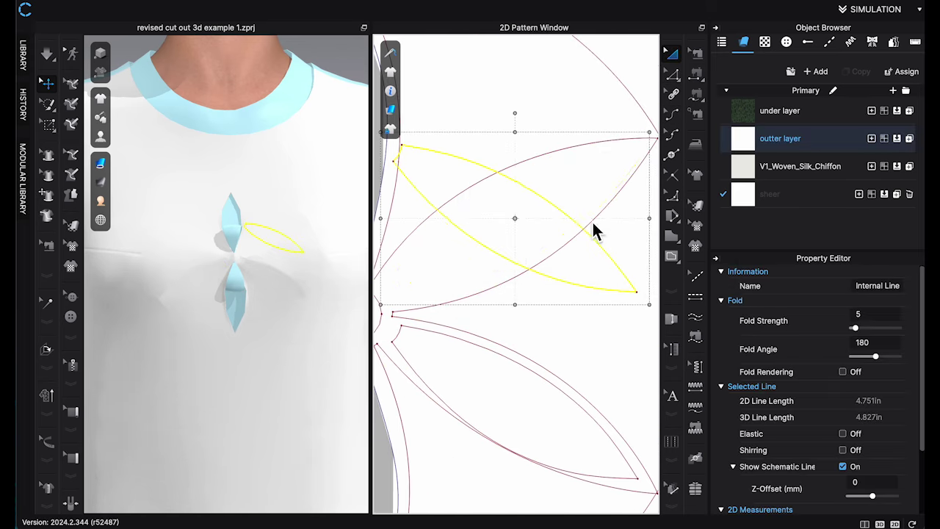
{"action": "key", "text": "super+z"}
{"action": "left_click_drag", "start_coordinate": [516, 186], "coordinate": [513, 188]}
{"action": "left_click_drag", "start_coordinate": [517, 118], "coordinate": [515, 117]}
Try to reorient the mirrored lower-right inner petal, undo the change, and delete that petal copy.
{"action": "left_click", "coordinate": [567, 393]}
{"action": "right_click", "coordinate": [567, 393]}
{"action": "left_click", "coordinate": [571, 324]}
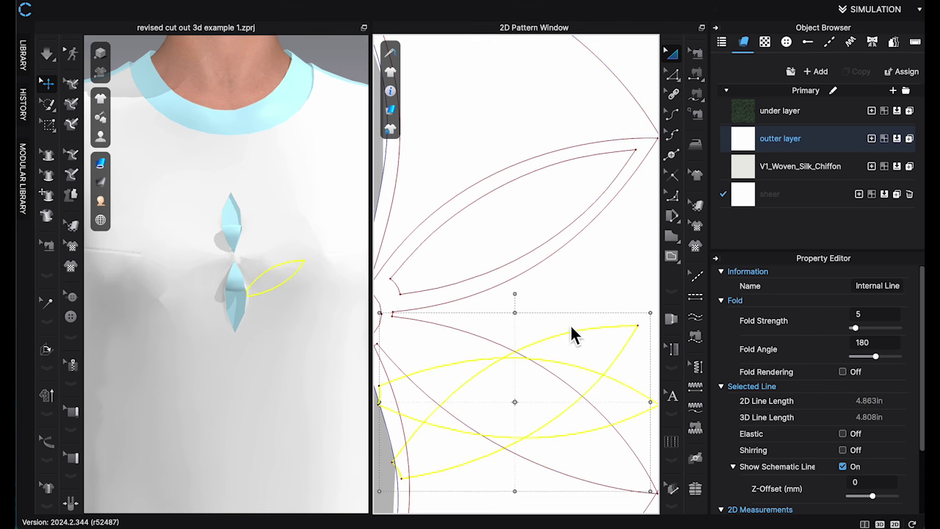
{"action": "key", "text": "super+z"}
{"action": "left_click_drag", "start_coordinate": [651, 313], "coordinate": [658, 318]}
{"action": "key", "text": "Delete"}
Offset the lower-right outer petal inward, trim the offset lines near the flower's centre, and close the inner petal's base.
{"action": "left_click", "coordinate": [672, 74]}
{"action": "left_click", "coordinate": [563, 330]}
{"action": "right_click", "coordinate": [563, 330]}
{"action": "left_click", "coordinate": [622, 272]}
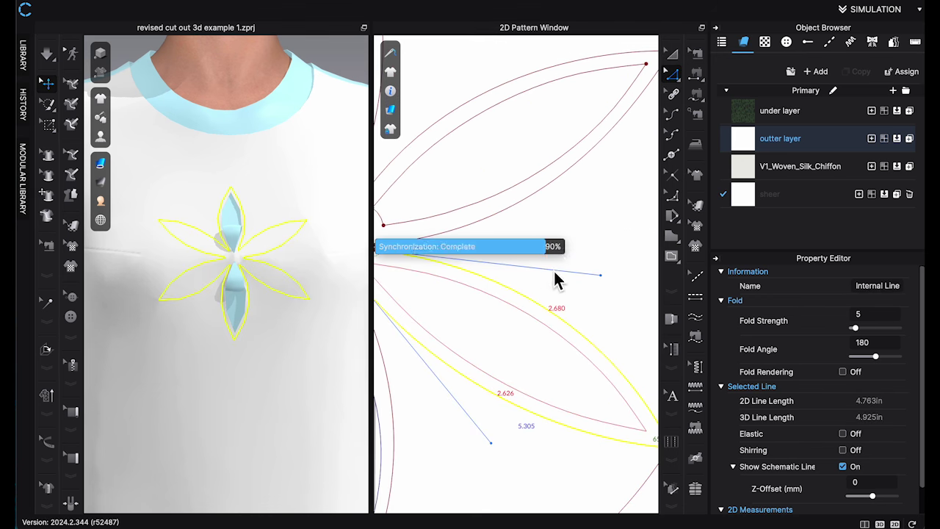
{"action": "left_click", "coordinate": [672, 155]}
{"action": "scroll", "coordinate": [494, 247], "scroll_direction": "up", "scroll_amount": 4}
{"action": "left_click", "coordinate": [493, 241]}
{"action": "left_click", "coordinate": [472, 272]}
{"action": "left_click", "coordinate": [672, 75]}
{"action": "left_click", "coordinate": [480, 238]}
{"action": "left_click", "coordinate": [463, 264], "text": "shift"}
{"action": "key", "text": "Delete"}
{"action": "left_click_drag", "start_coordinate": [474, 273], "coordinate": [487, 262]}
Cut and sew the four diagonal inner petals from the dress front.
{"action": "key", "text": "c"}
{"action": "scroll", "coordinate": [498, 325], "scroll_direction": "down", "scroll_amount": 6}
{"action": "key", "text": "a"}
{"action": "left_click", "coordinate": [500, 310]}
{"action": "left_click", "coordinate": [529, 323]}
{"action": "left_click", "coordinate": [443, 316], "text": "shift"}
{"action": "left_click", "coordinate": [470, 326]}
{"action": "scroll", "coordinate": [498, 319], "scroll_direction": "down", "scroll_amount": 4}
{"action": "left_click", "coordinate": [498, 318]}
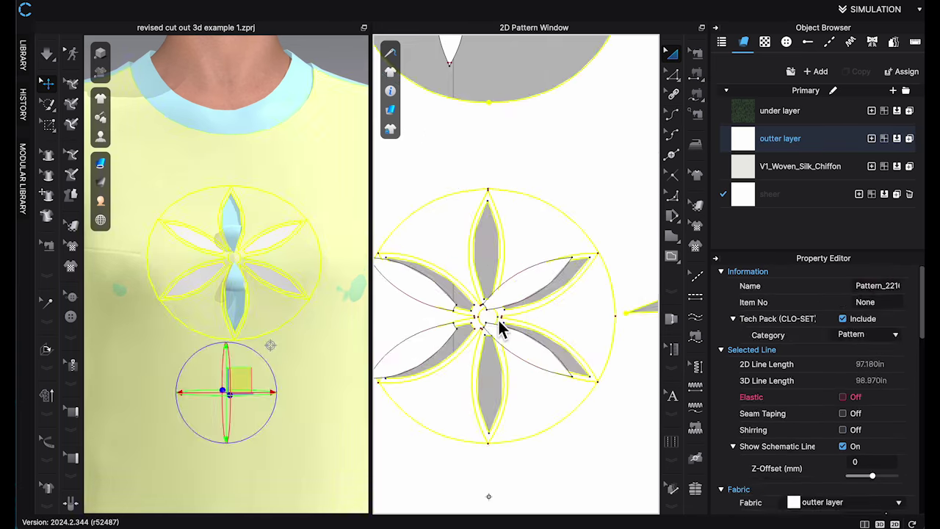
Move the four cut diagonal petals to the empty pattern area, arranging them around the vertical petals.
{"action": "scroll", "coordinate": [560, 354], "scroll_direction": "down", "scroll_amount": 6}
{"action": "left_click_drag", "start_coordinate": [560, 355], "coordinate": [423, 367]}
{"action": "scroll", "coordinate": [500, 352], "scroll_direction": "up", "scroll_amount": 5}
{"action": "left_click_drag", "start_coordinate": [413, 312], "coordinate": [588, 440]}
{"action": "left_click_drag", "start_coordinate": [463, 399], "coordinate": [452, 159]}
Draw internal fold lines across the middle of the four diagonal petals and short internal lines near their tips.
{"action": "scroll", "coordinate": [488, 140], "scroll_direction": "up", "scroll_amount": 5}
{"action": "mouse_move", "coordinate": [391, 129]}
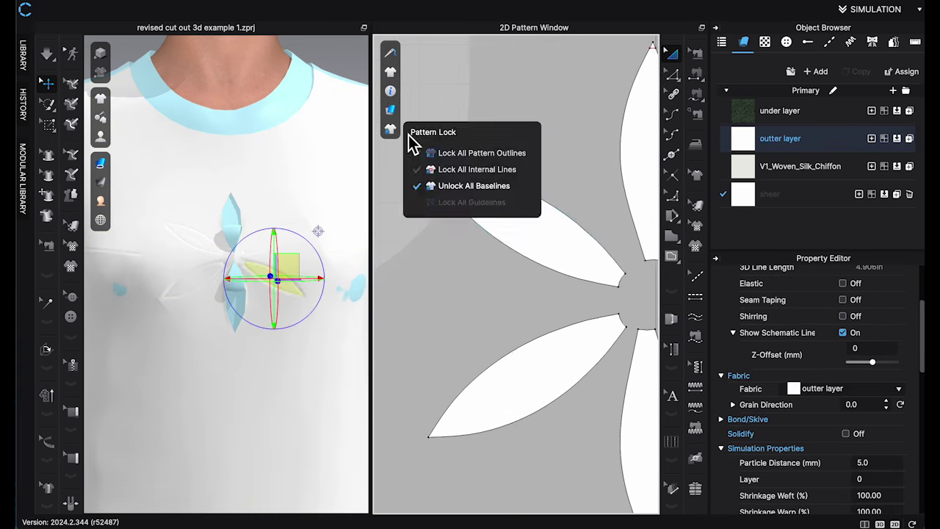
{"action": "left_click", "coordinate": [672, 256]}
{"action": "scroll", "coordinate": [446, 171], "scroll_direction": "up", "scroll_amount": 6}
{"action": "left_click", "coordinate": [445, 171]}
{"action": "double_click", "coordinate": [503, 209]}
{"action": "scroll", "coordinate": [525, 288], "scroll_direction": "down", "scroll_amount": 5}
{"action": "scroll", "coordinate": [388, 297], "scroll_direction": "up", "scroll_amount": 6}
{"action": "scroll", "coordinate": [388, 297], "scroll_direction": "down", "scroll_amount": 6}
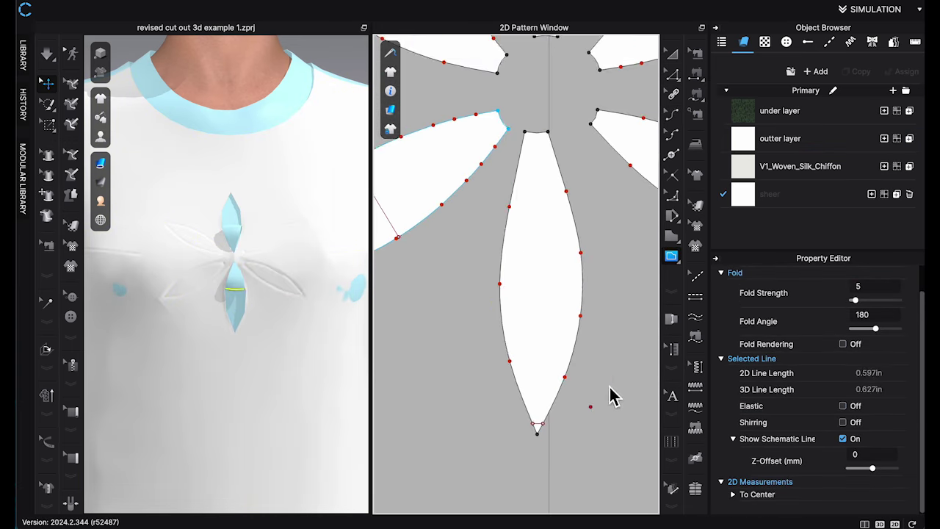
{"action": "scroll", "coordinate": [535, 294], "scroll_direction": "up", "scroll_amount": 5}
{"action": "scroll", "coordinate": [535, 437], "scroll_direction": "down", "scroll_amount": 3}
{"action": "left_click", "coordinate": [518, 338]}
{"action": "double_click", "coordinate": [484, 275]}
{"action": "scroll", "coordinate": [484, 276], "scroll_direction": "down", "scroll_amount": 4}
Delete the side seams of the four diagonal petals and fold the petals over with the fold arrangement tool.
{"action": "key", "text": "b"}
{"action": "key", "text": "Delete"}
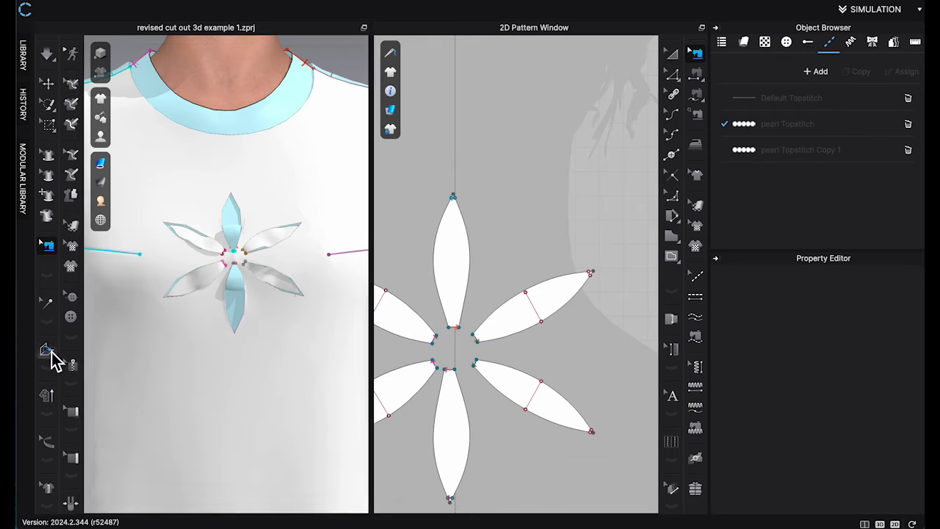
{"action": "left_click", "coordinate": [47, 350]}
{"action": "right_click_drag", "start_coordinate": [191, 309], "coordinate": [250, 294]}
{"action": "left_click", "coordinate": [208, 281]}
{"action": "left_click_drag", "start_coordinate": [208, 281], "coordinate": [301, 306]}
Free-sew the short tip lines of the four diagonal petals to the matching parts of the flower's centre circle.
{"action": "left_click", "coordinate": [695, 95]}
{"action": "scroll", "coordinate": [535, 153], "scroll_direction": "up", "scroll_amount": 5}
{"action": "left_click", "coordinate": [534, 148]}
{"action": "scroll", "coordinate": [535, 151], "scroll_direction": "down", "scroll_amount": 6}
{"action": "scroll", "coordinate": [530, 199], "scroll_direction": "up", "scroll_amount": 6}
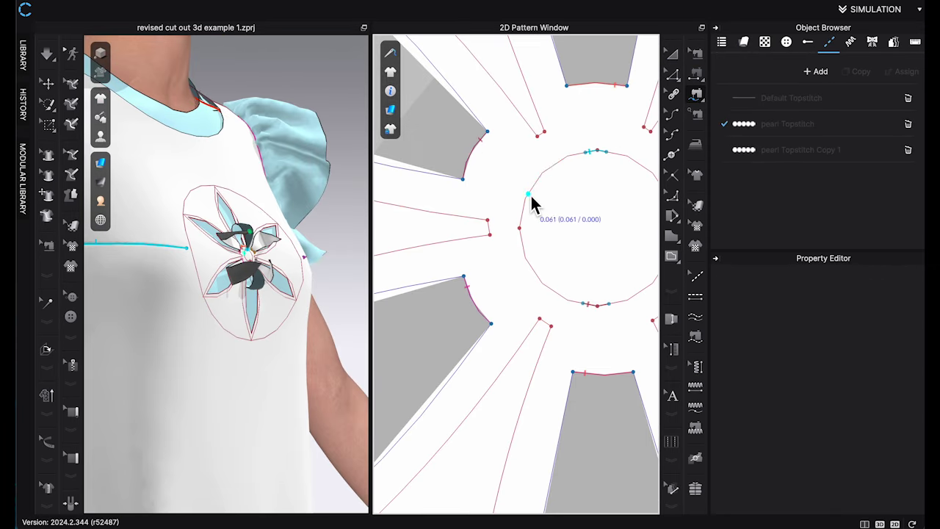
{"action": "left_click", "coordinate": [531, 197]}
{"action": "scroll", "coordinate": [578, 163], "scroll_direction": "down", "scroll_amount": 5}
{"action": "scroll", "coordinate": [625, 354], "scroll_direction": "up", "scroll_amount": 6}
{"action": "left_click", "coordinate": [622, 332]}
{"action": "scroll", "coordinate": [622, 334], "scroll_direction": "down", "scroll_amount": 5}
{"action": "left_click", "coordinate": [570, 229]}
{"action": "left_click", "coordinate": [590, 212]}
{"action": "scroll", "coordinate": [562, 277], "scroll_direction": "up", "scroll_amount": 6}
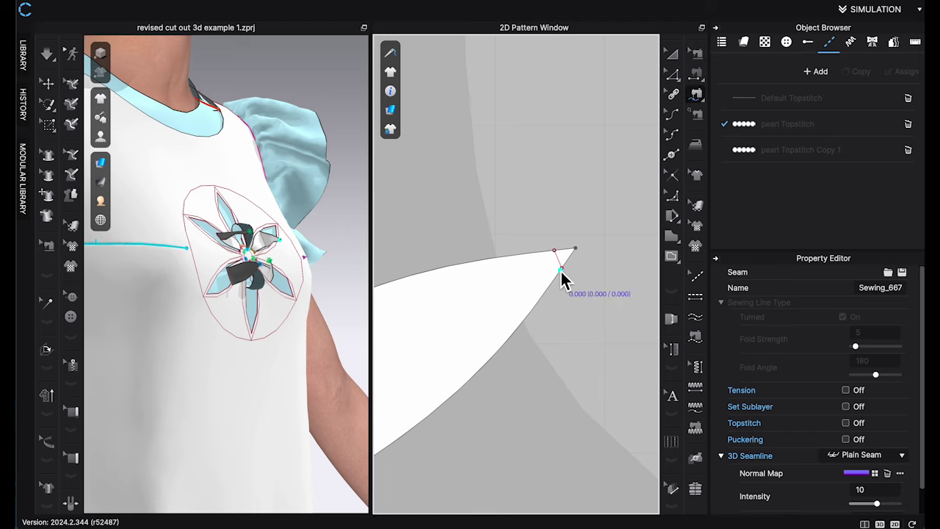
{"action": "left_click", "coordinate": [563, 277]}
{"action": "scroll", "coordinate": [563, 278], "scroll_direction": "down", "scroll_amount": 5}
{"action": "left_click", "coordinate": [516, 286]}
{"action": "scroll", "coordinate": [544, 374], "scroll_direction": "down", "scroll_amount": 4}
Simulate the garment, delete the diagonal petals' middle fold lines, and strengthen those four petals.
{"action": "key", "text": "space"}
{"action": "left_click", "coordinate": [241, 252]}
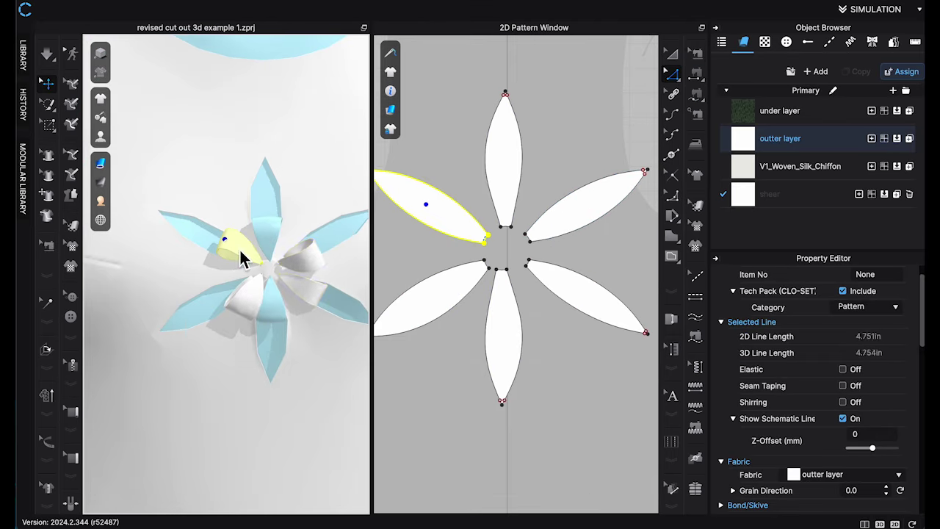
{"action": "scroll", "coordinate": [300, 287], "scroll_direction": "up", "scroll_amount": 5}
{"action": "scroll", "coordinate": [221, 321], "scroll_direction": "down", "scroll_amount": 6}
{"action": "left_click", "coordinate": [326, 395]}
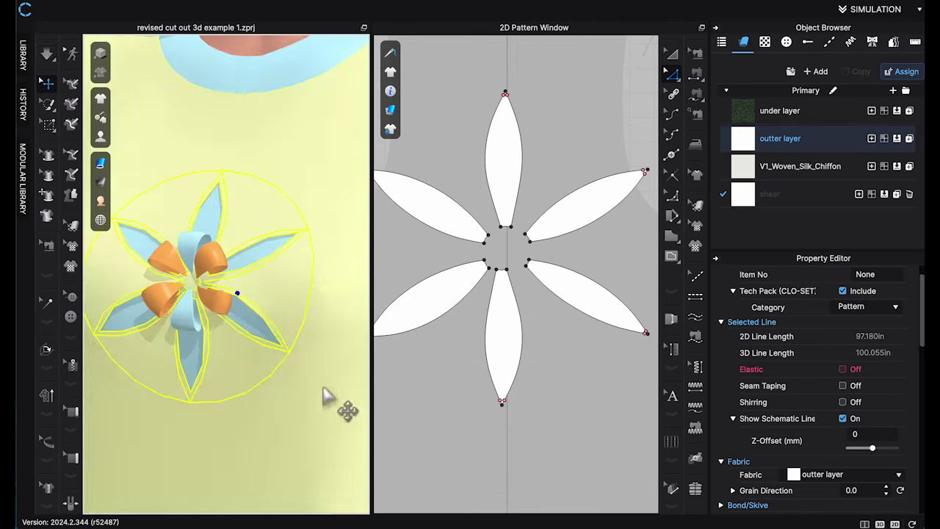
{"action": "key", "text": "Escape"}
Reverse the twisted seams that join the left diagonal petals' tips to the flower's centre while simulating.
{"action": "left_click", "coordinate": [249, 316]}
{"action": "right_click_drag", "start_coordinate": [265, 295], "coordinate": [285, 344]}
{"action": "middle_click_drag", "start_coordinate": [441, 220], "coordinate": [568, 205]}
{"action": "left_click", "coordinate": [499, 162]}
{"action": "scroll", "coordinate": [514, 294], "scroll_direction": "up", "scroll_amount": 6}
{"action": "key", "text": "space"}
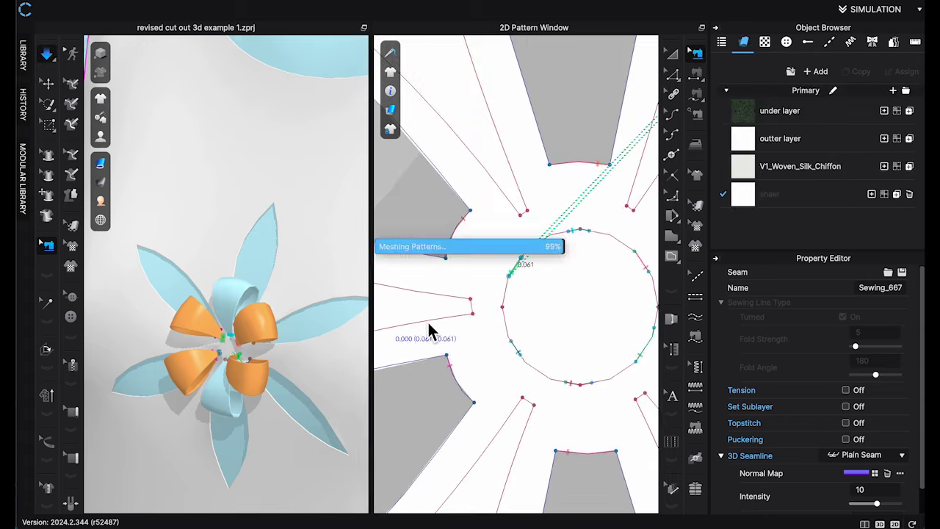
{"action": "left_click", "coordinate": [271, 310]}
{"action": "key", "text": "b"}
{"action": "left_click", "coordinate": [520, 357]}
{"action": "scroll", "coordinate": [519, 294], "scroll_direction": "up", "scroll_amount": 10}
{"action": "right_click", "coordinate": [518, 229]}
{"action": "left_click", "coordinate": [556, 256]}
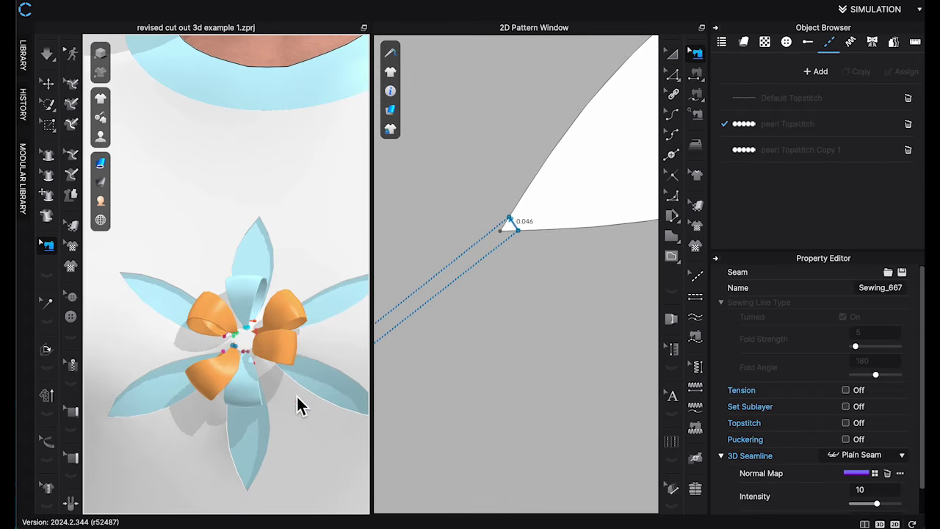
Unstrengthen the four diagonal petals and turn on Bond for all six petal pieces.
{"action": "key", "text": "a"}
{"action": "left_click", "coordinate": [229, 314]}
{"action": "left_click", "coordinate": [228, 366], "text": "shift"}
{"action": "left_click", "coordinate": [286, 339], "text": "shift"}
{"action": "scroll", "coordinate": [540, 289], "scroll_direction": "down", "scroll_amount": 10}
{"action": "left_click_drag", "start_coordinate": [491, 236], "coordinate": [589, 342]}
{"action": "left_click", "coordinate": [721, 353]}
{"action": "left_click", "coordinate": [843, 331]}
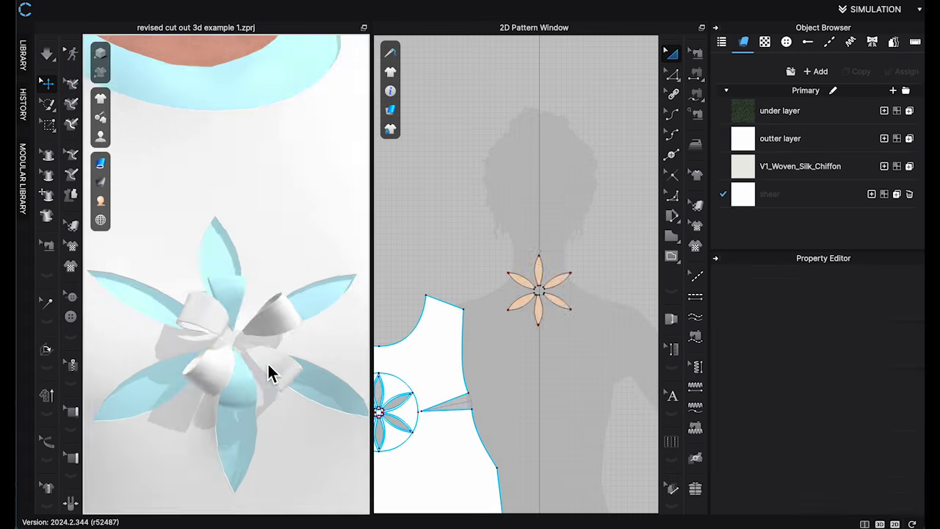
Select all six bonded petal pieces and freeze them.
{"action": "left_click_drag", "start_coordinate": [491, 236], "coordinate": [589, 342]}
{"action": "right_click", "coordinate": [550, 291]}
{"action": "left_click", "coordinate": [585, 351]}
{"action": "right_click", "coordinate": [559, 291]}
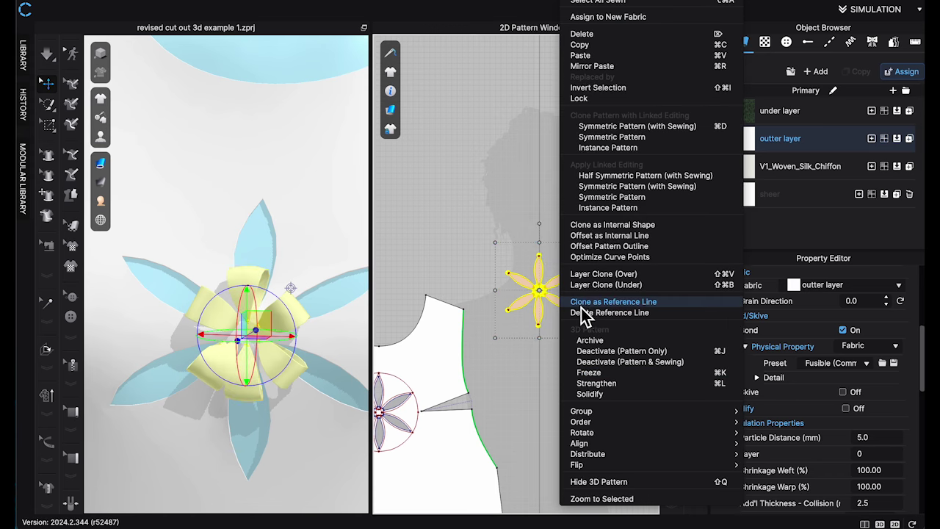
{"action": "left_click", "coordinate": [607, 372]}
{"action": "left_click", "coordinate": [566, 363]}
{"action": "scroll", "coordinate": [322, 323], "scroll_direction": "down", "scroll_amount": 5}
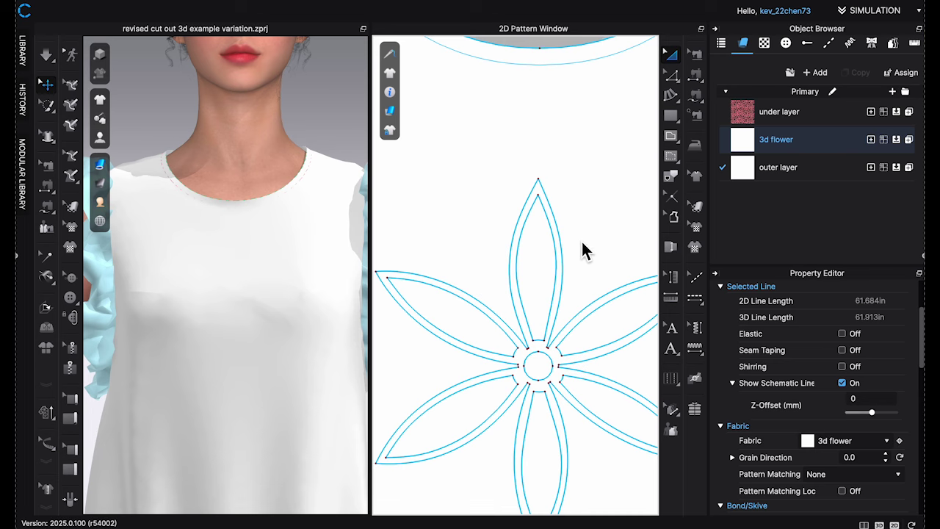
Cut and sew the upper inner petal of the variation dress and move the cut piece up into the neckline opening.
{"action": "scroll", "coordinate": [556, 279], "scroll_direction": "down", "scroll_amount": 2}
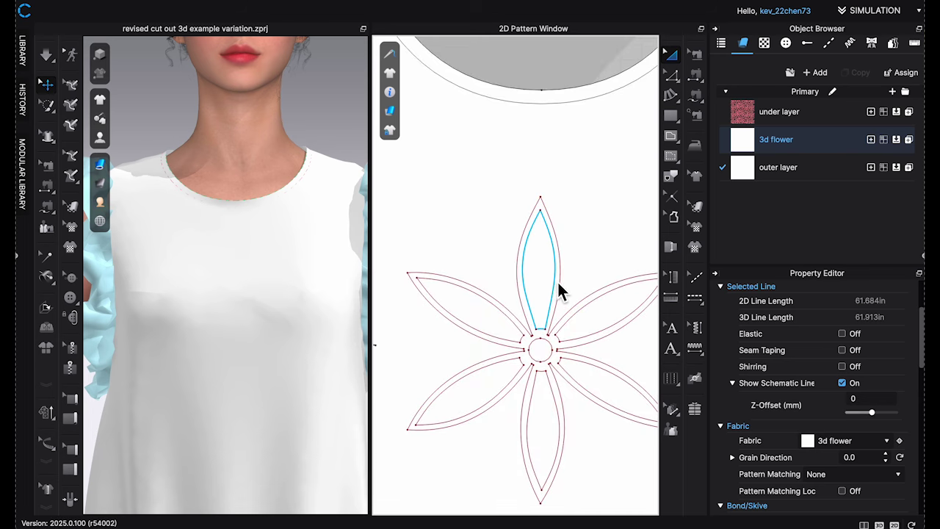
{"action": "right_click", "coordinate": [563, 282]}
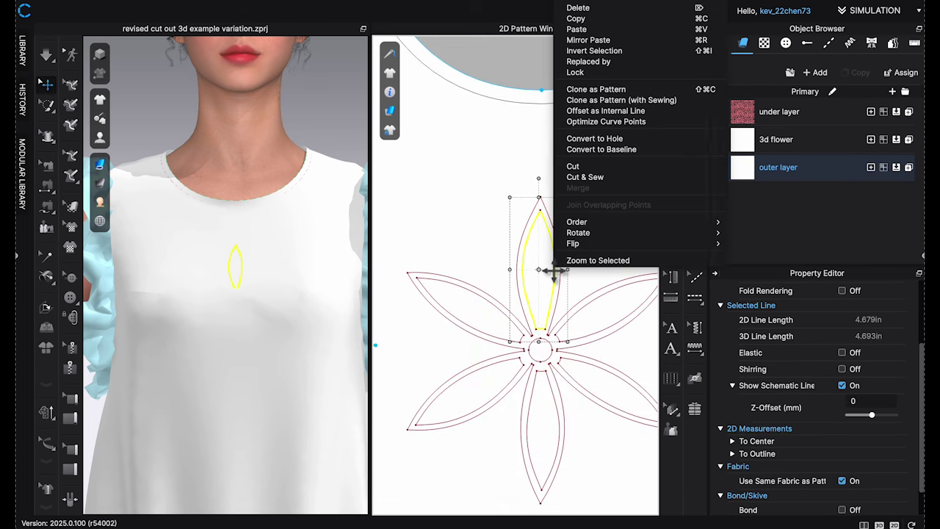
{"action": "left_click", "coordinate": [584, 177]}
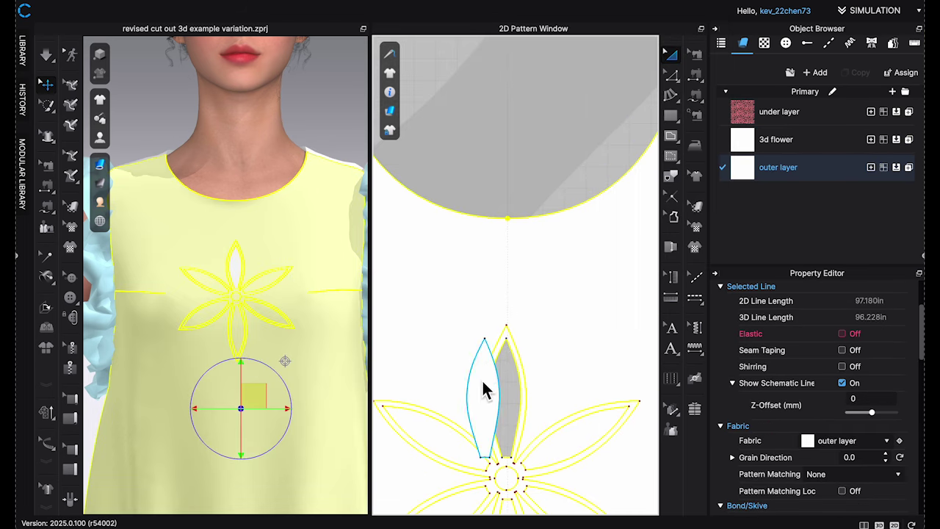
{"action": "left_click_drag", "start_coordinate": [487, 389], "coordinate": [514, 66]}
{"action": "scroll", "coordinate": [547, 233], "scroll_direction": "up", "scroll_amount": 3}
{"action": "key", "text": "Delete"}
{"action": "middle_click_drag", "start_coordinate": [545, 220], "coordinate": [566, 162]}
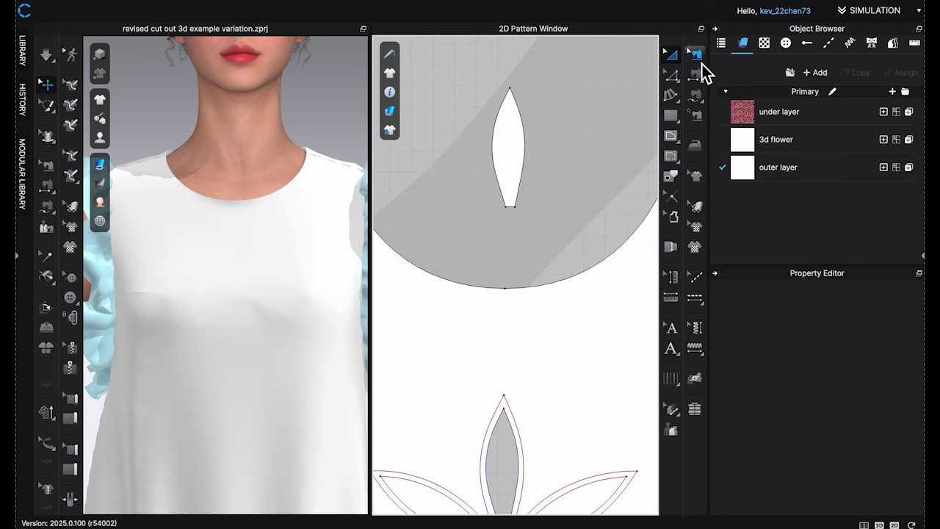
Delete the cut petal's side seams, keeping only the seam at its base.
{"action": "left_click", "coordinate": [701, 60]}
{"action": "left_click", "coordinate": [501, 148]}
{"action": "key", "text": "Delete"}
{"action": "scroll", "coordinate": [522, 119], "scroll_direction": "up", "scroll_amount": 3}
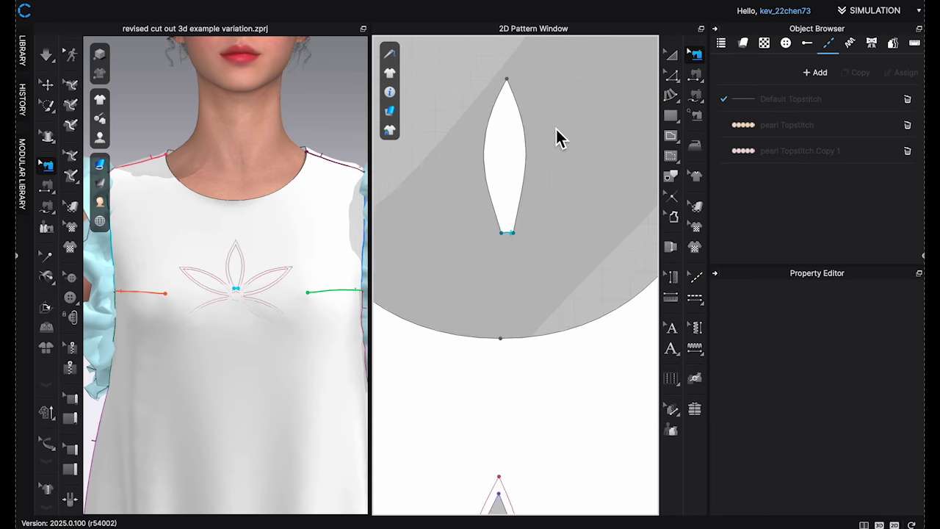
Free-sew the tip of the cut petal to the tip of its opening on the dress front, spanning 0.155 in.
{"action": "middle_click_drag", "start_coordinate": [556, 130], "coordinate": [591, 180]}
{"action": "right_click_drag", "start_coordinate": [280, 295], "coordinate": [272, 288]}
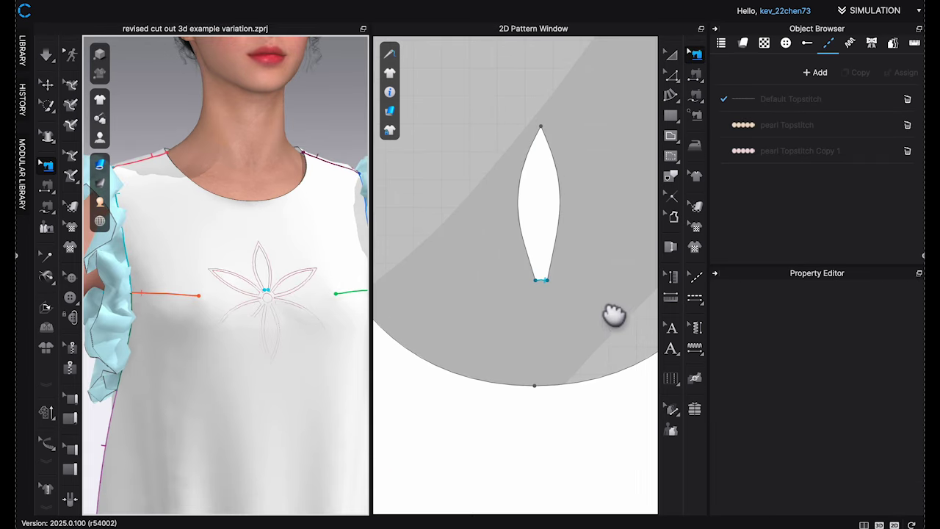
{"action": "middle_click_drag", "start_coordinate": [614, 314], "coordinate": [596, 250]}
{"action": "scroll", "coordinate": [559, 82], "scroll_direction": "up", "scroll_amount": 5}
{"action": "middle_click_drag", "start_coordinate": [557, 83], "coordinate": [575, 229]}
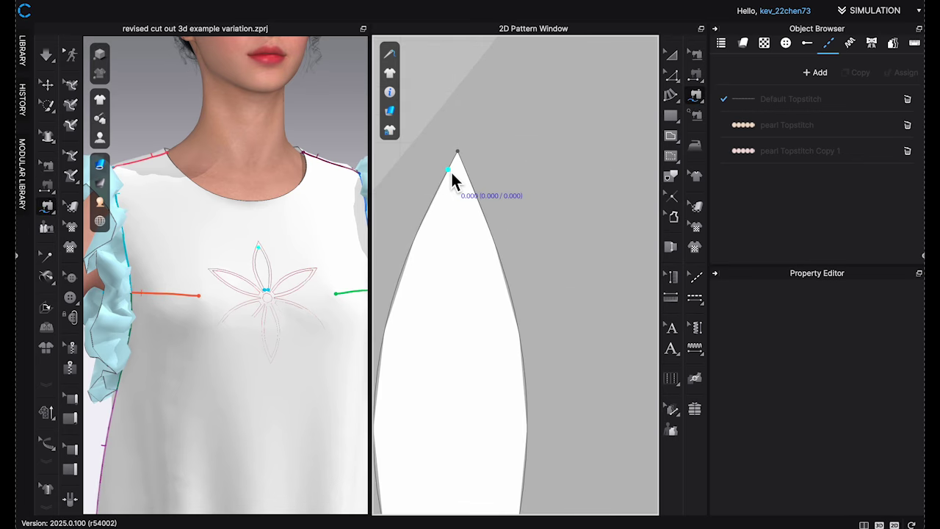
{"action": "left_click", "coordinate": [451, 170]}
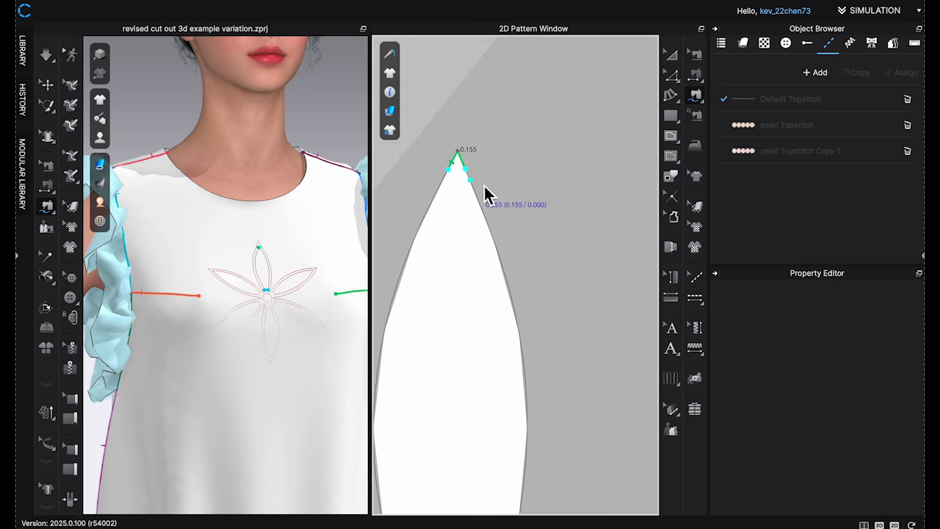
{"action": "scroll", "coordinate": [563, 259], "scroll_direction": "down", "scroll_amount": 5}
{"action": "middle_click_drag", "start_coordinate": [573, 304], "coordinate": [545, 103]}
{"action": "middle_click_drag", "start_coordinate": [532, 329], "coordinate": [510, 132]}
{"action": "scroll", "coordinate": [486, 400], "scroll_direction": "up", "scroll_amount": 5}
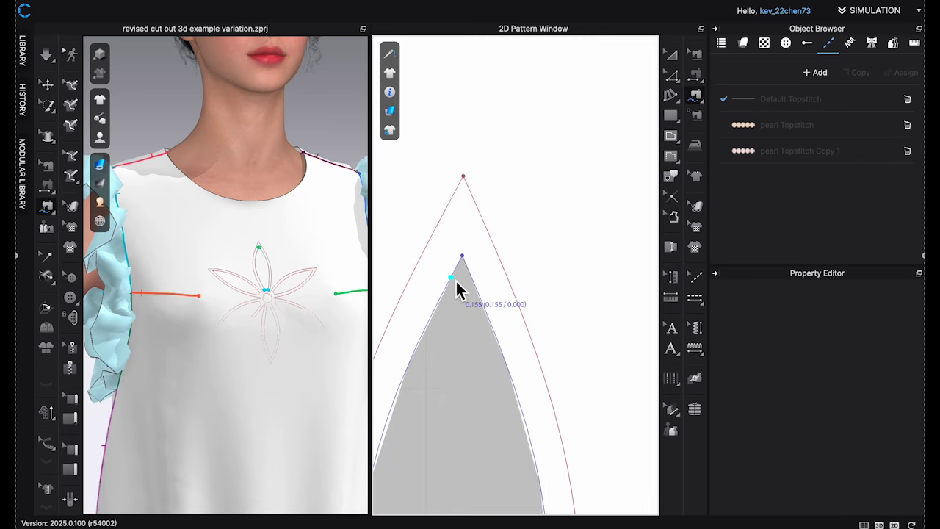
{"action": "left_click", "coordinate": [473, 275]}
Shift the tip seam on the dress opening so its two ends sit evenly around the point.
{"action": "left_click", "coordinate": [695, 56]}
{"action": "scroll", "coordinate": [499, 271], "scroll_direction": "up", "scroll_amount": 4}
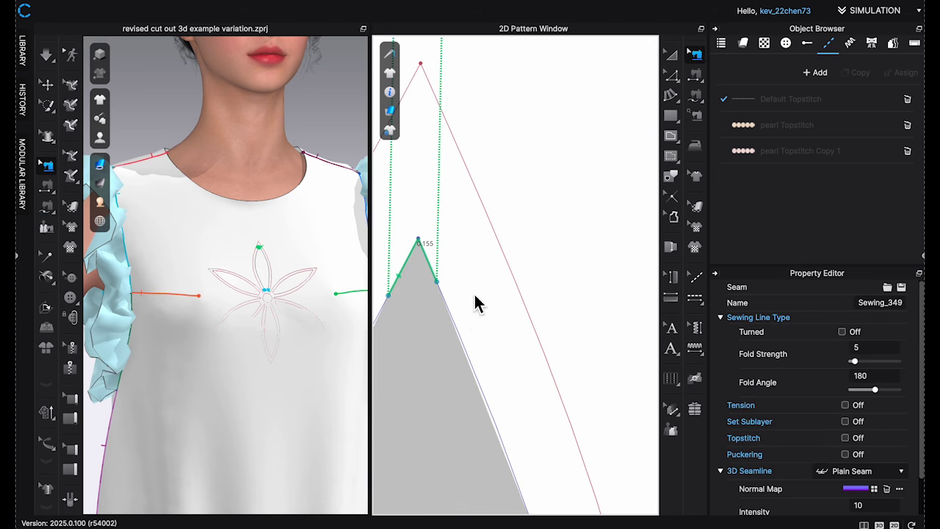
{"action": "left_click_drag", "start_coordinate": [436, 281], "coordinate": [440, 288]}
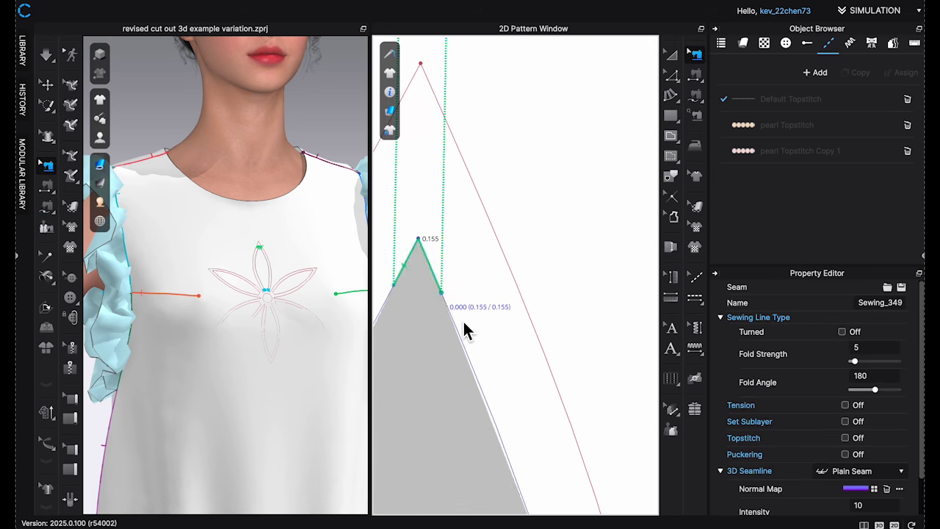
{"action": "left_click_drag", "start_coordinate": [443, 292], "coordinate": [439, 288]}
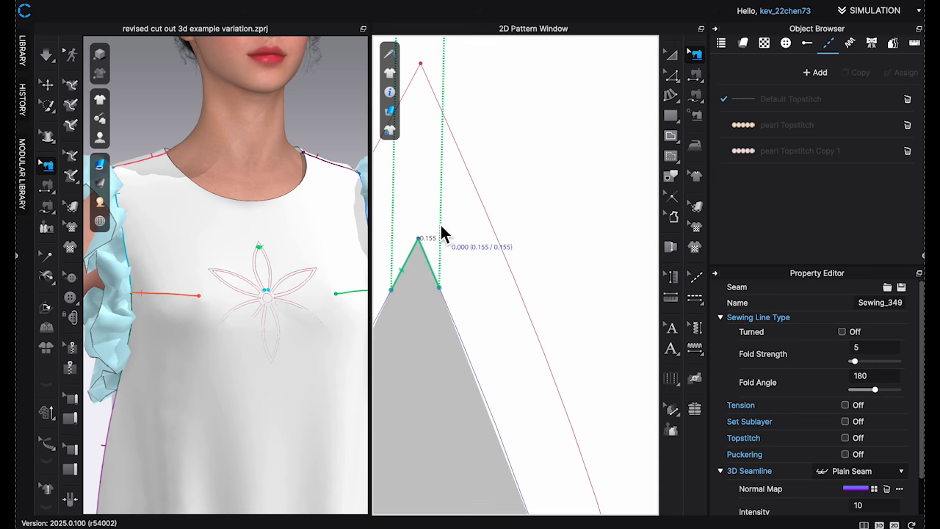
{"action": "left_click", "coordinate": [443, 340]}
Start the simulation to test the petal sewn at its base and tip.
{"action": "scroll", "coordinate": [478, 348], "scroll_direction": "down", "scroll_amount": 10}
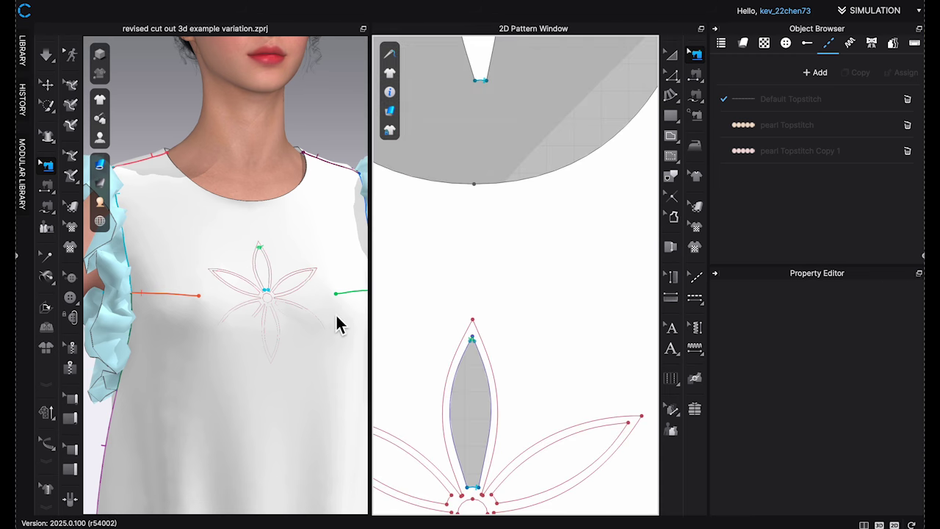
{"action": "scroll", "coordinate": [327, 334], "scroll_direction": "up", "scroll_amount": 6}
{"action": "key", "text": "space"}
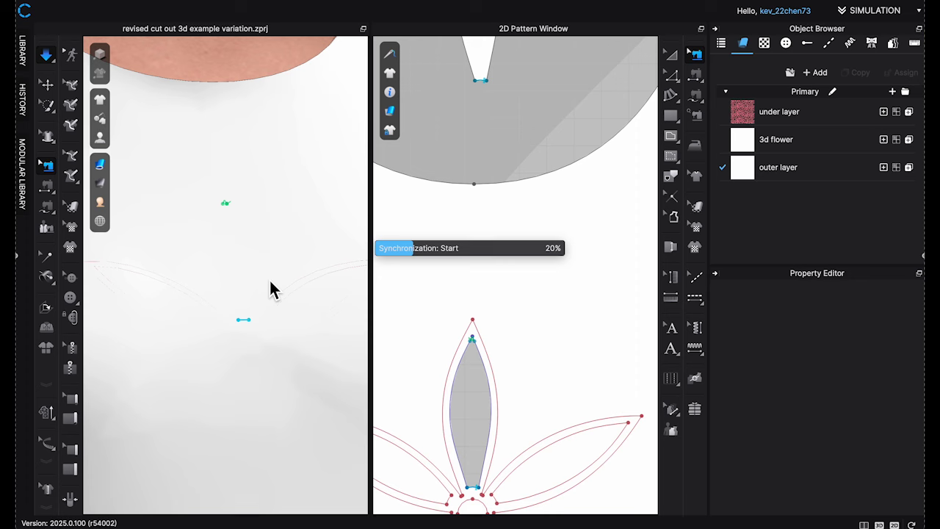
Pull the cut petal while the simulation runs, then inspect its base and tip seams on the dress opening.
{"action": "right_click_drag", "start_coordinate": [274, 296], "coordinate": [261, 243]}
{"action": "left_click", "coordinate": [266, 224]}
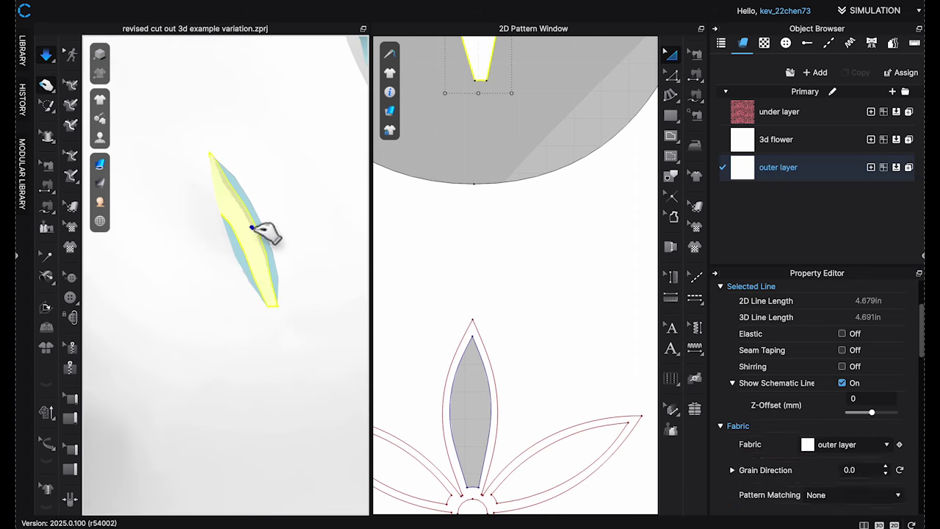
{"action": "key", "text": "b"}
{"action": "middle_click_drag", "start_coordinate": [527, 114], "coordinate": [521, 286]}
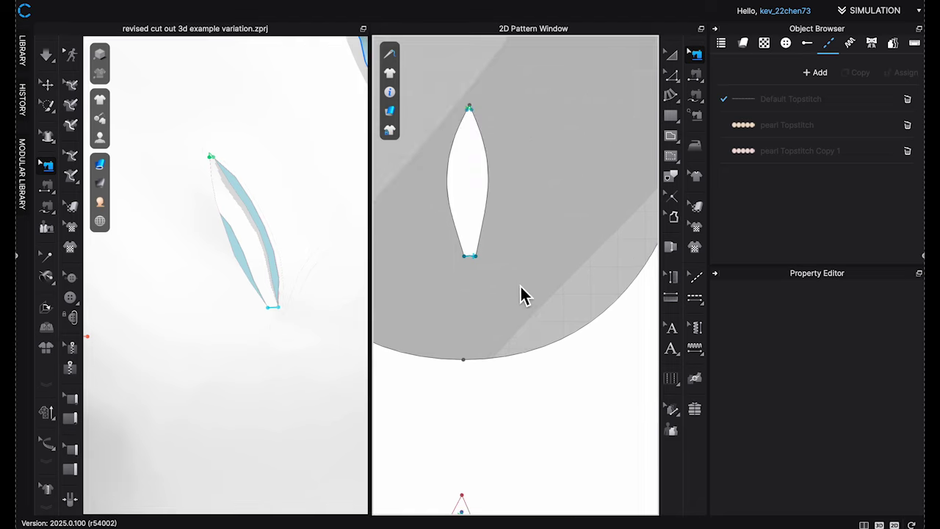
Stretch the cut petal pattern upward so it is longer than its opening, and restart the simulation.
{"action": "scroll", "coordinate": [524, 291], "scroll_direction": "down", "scroll_amount": 2}
{"action": "scroll", "coordinate": [527, 287], "scroll_direction": "up", "scroll_amount": 4}
{"action": "key", "text": "a"}
{"action": "left_click", "coordinate": [537, 224]}
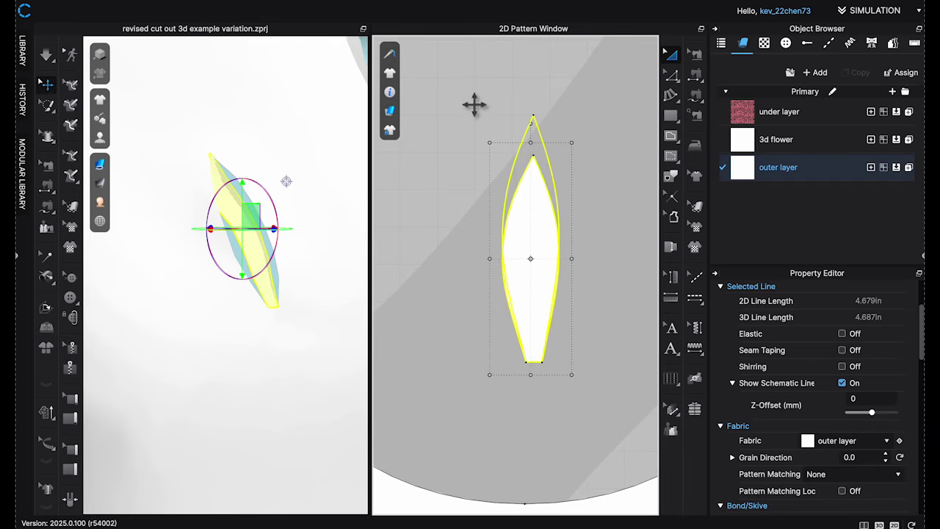
{"action": "key", "text": "space"}
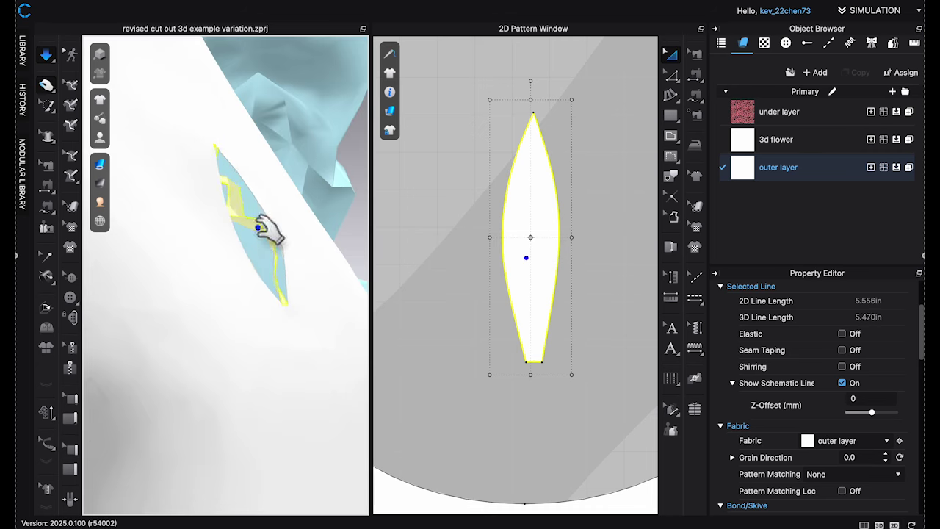
Pull the lengthened petal outward from the dress front during simulation so it arches above the opening.
{"action": "right_click", "coordinate": [258, 145]}
{"action": "left_click", "coordinate": [293, 253]}
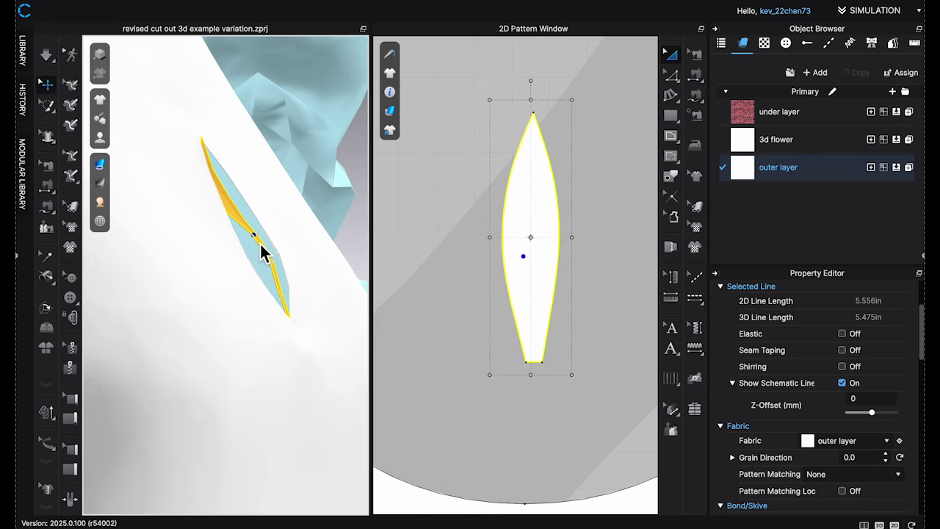
{"action": "key", "text": "space"}
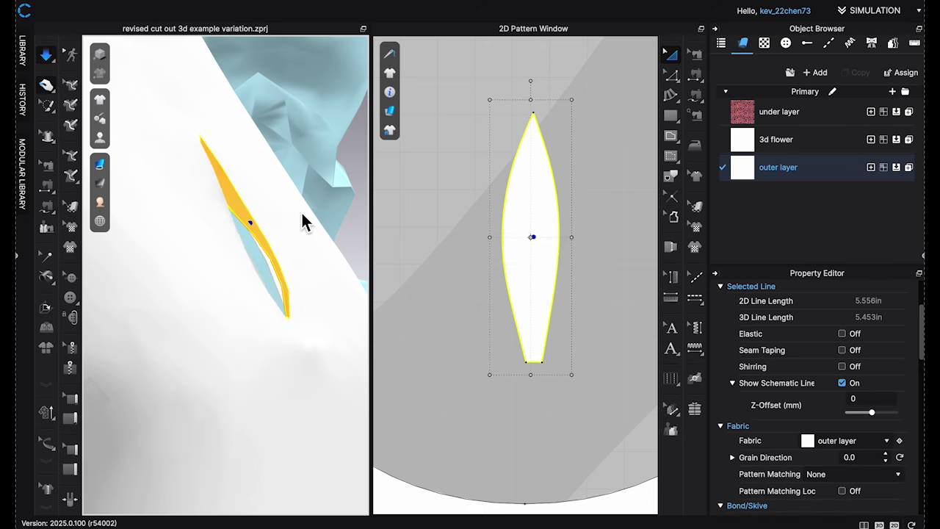
{"action": "left_click_drag", "start_coordinate": [249, 203], "coordinate": [262, 179]}
{"action": "right_click_drag", "start_coordinate": [359, 241], "coordinate": [391, 282]}
{"action": "scroll", "coordinate": [324, 284], "scroll_direction": "down", "scroll_amount": 6}
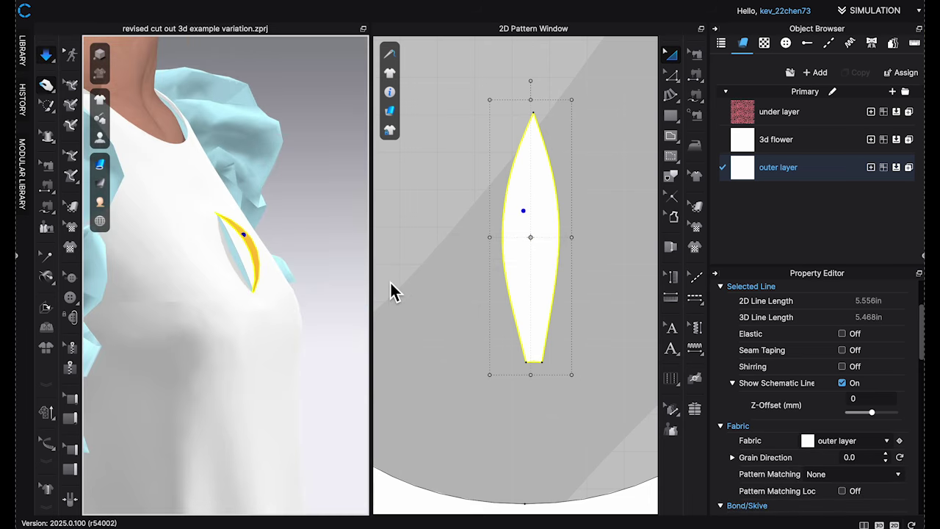
{"action": "left_click", "coordinate": [607, 197]}
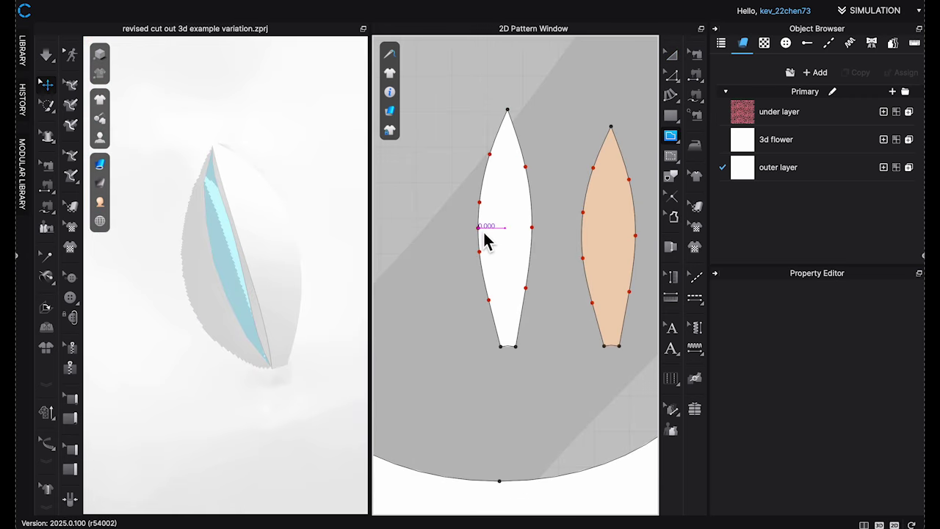
Offset the line across the petal's middle as 7 internal lines on both sides, 0.150 in apart, extended to the pattern outline.
{"action": "right_click", "coordinate": [512, 243]}
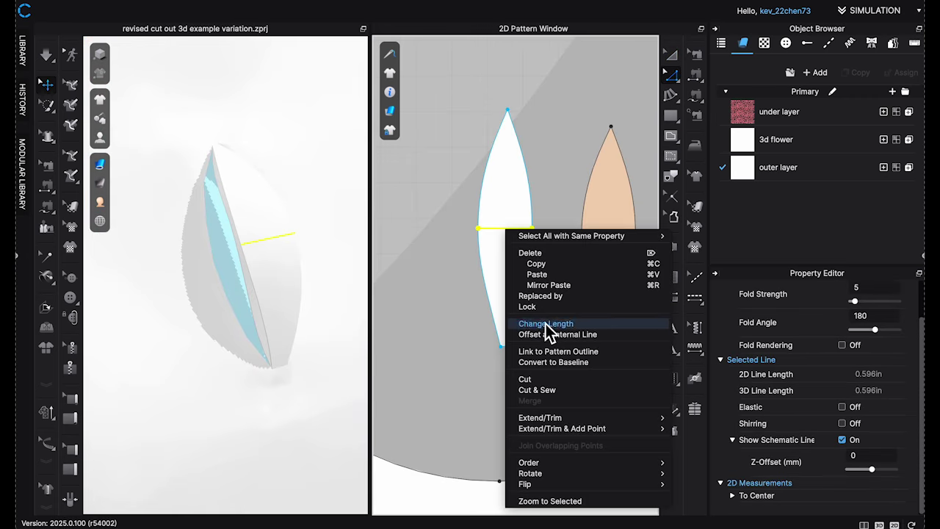
{"action": "left_click", "coordinate": [584, 337]}
{"action": "left_click", "coordinate": [389, 285]}
{"action": "left_click_drag", "start_coordinate": [446, 125], "coordinate": [240, 99]}
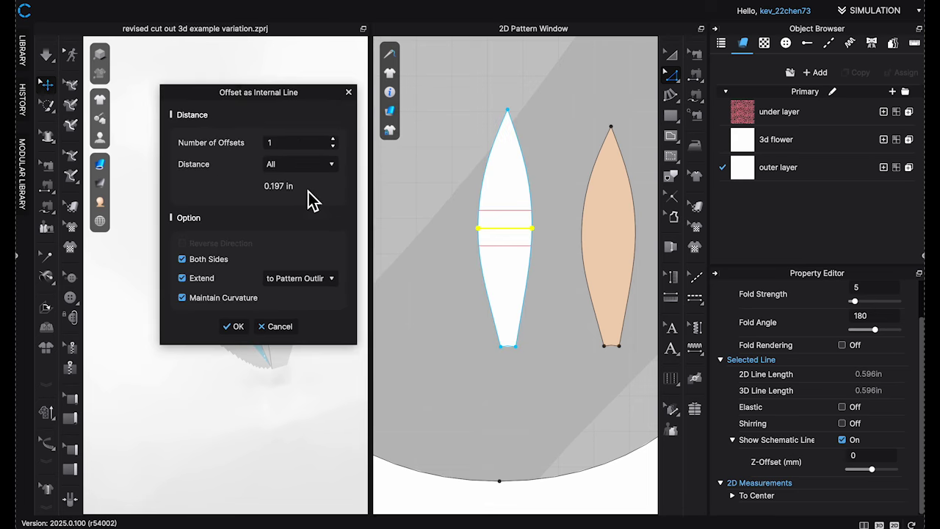
{"action": "type", "text": "0.15"}
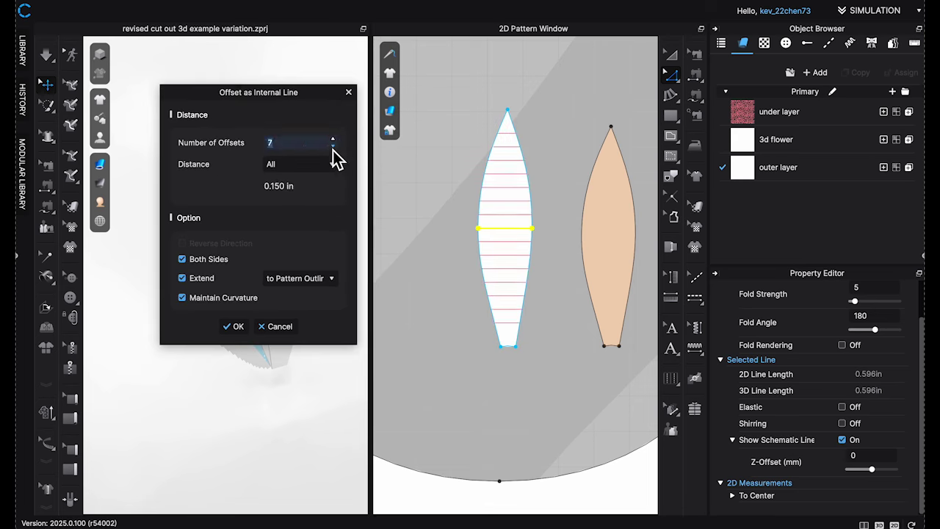
{"action": "left_click", "coordinate": [235, 327]}
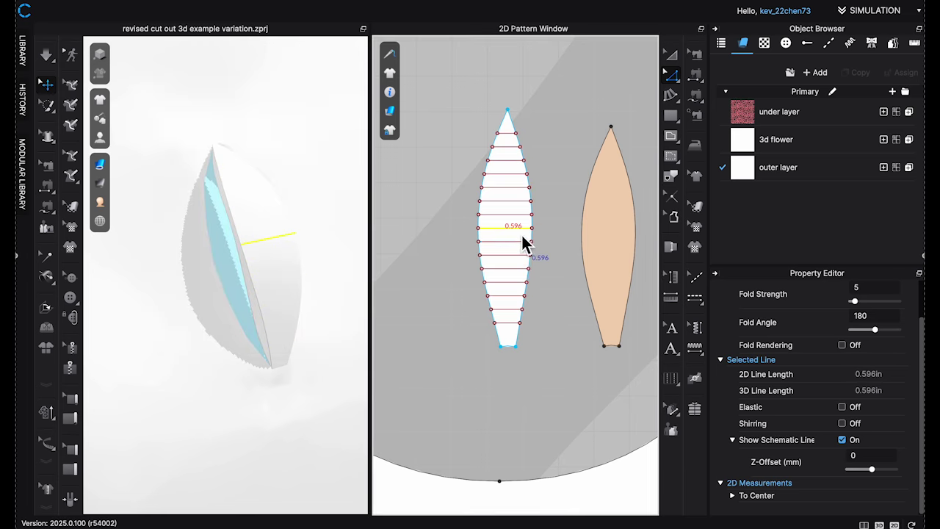
Set the fold angle of the petal's offset internal lines to 134 and simulate the curved petal.
{"action": "scroll", "coordinate": [305, 294], "scroll_direction": "up", "scroll_amount": 5}
{"action": "scroll", "coordinate": [305, 294], "scroll_direction": "down", "scroll_amount": 8}
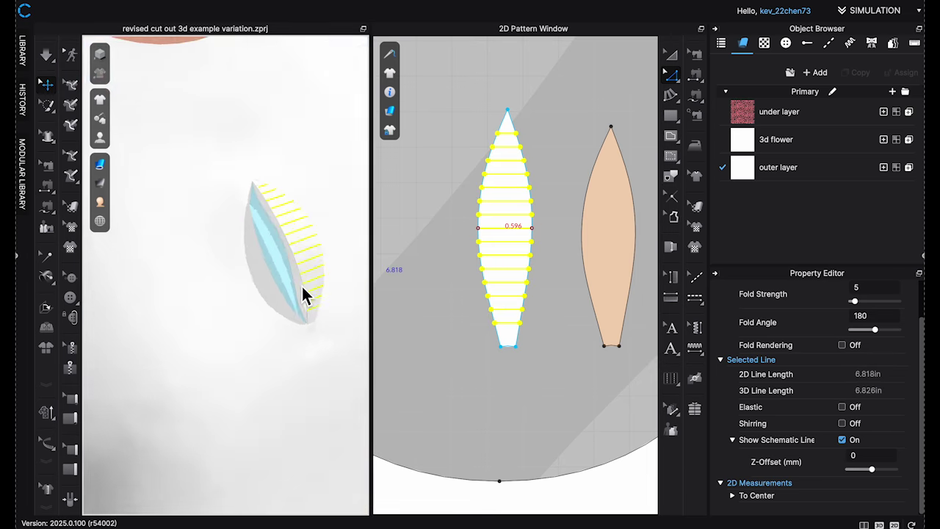
{"action": "right_click_drag", "start_coordinate": [304, 294], "coordinate": [269, 331]}
{"action": "scroll", "coordinate": [266, 329], "scroll_direction": "up", "scroll_amount": 4}
{"action": "middle_click_drag", "start_coordinate": [253, 290], "coordinate": [289, 317]}
{"action": "right_click_drag", "start_coordinate": [290, 319], "coordinate": [332, 340]}
{"action": "key", "text": "space"}
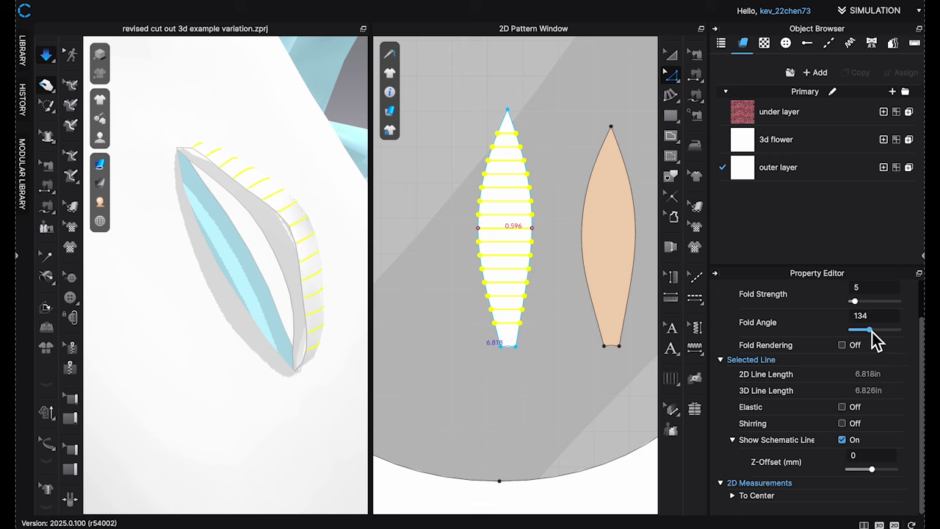
{"action": "left_click", "coordinate": [556, 267]}
{"action": "right_click_drag", "start_coordinate": [331, 279], "coordinate": [307, 235]}
{"action": "key", "text": "space"}
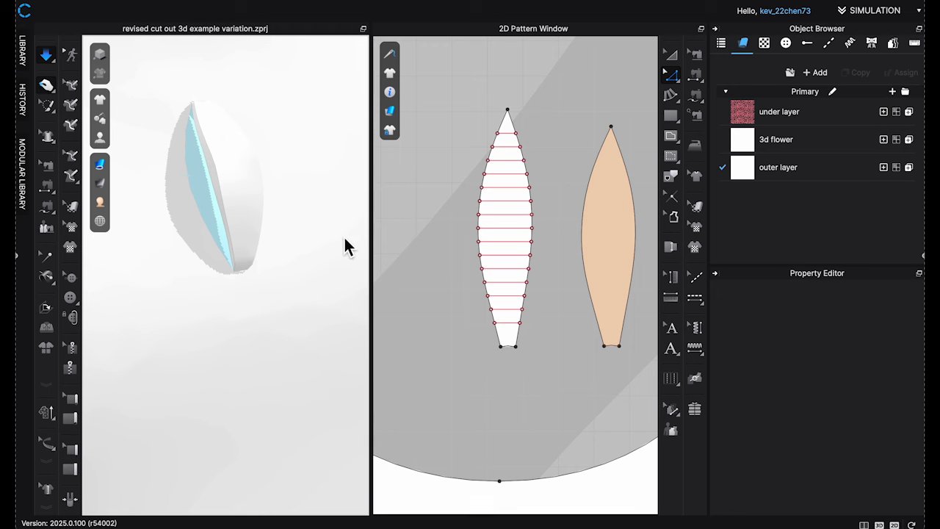
{"action": "key", "text": "space"}
Set the cut petal's particle distance to 5.0 mm and simulate it for a smoother arch.
{"action": "left_click", "coordinate": [516, 293]}
{"action": "scroll", "coordinate": [898, 432], "scroll_direction": "down", "scroll_amount": 5}
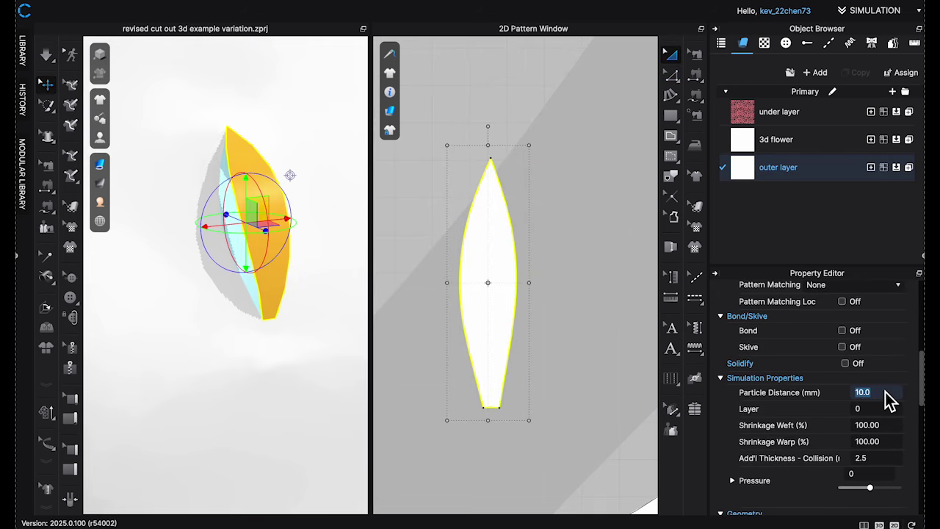
{"action": "left_click", "coordinate": [452, 312]}
{"action": "key", "text": "space"}
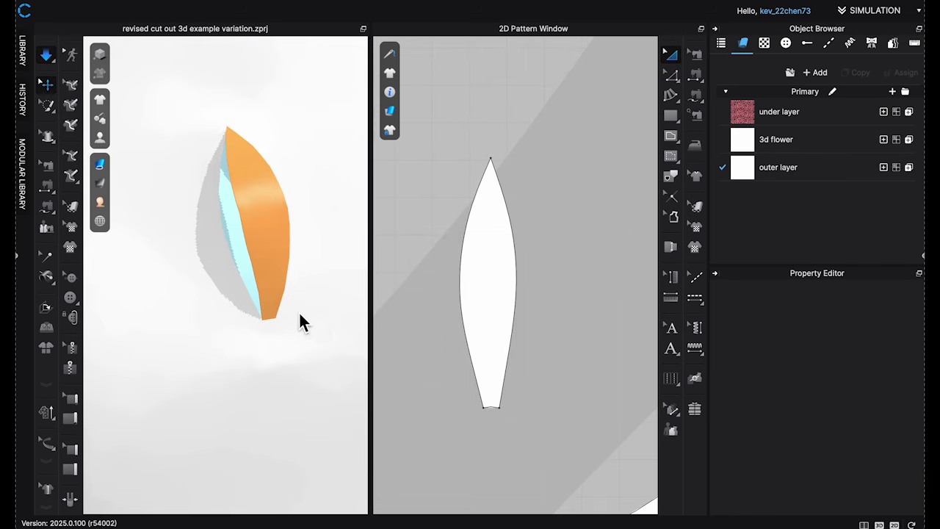
{"action": "right_click_drag", "start_coordinate": [308, 340], "coordinate": [307, 374]}
{"action": "key", "text": "space"}
Layer-clone the petal as an under layer and place the copy about 1.15 in beside the original.
{"action": "left_click", "coordinate": [498, 300]}
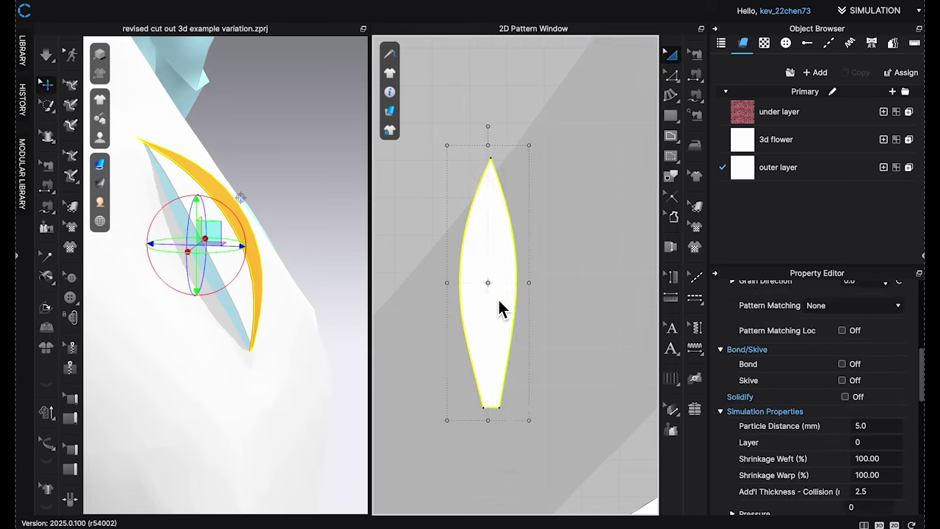
{"action": "right_click", "coordinate": [500, 312]}
{"action": "left_click", "coordinate": [561, 243]}
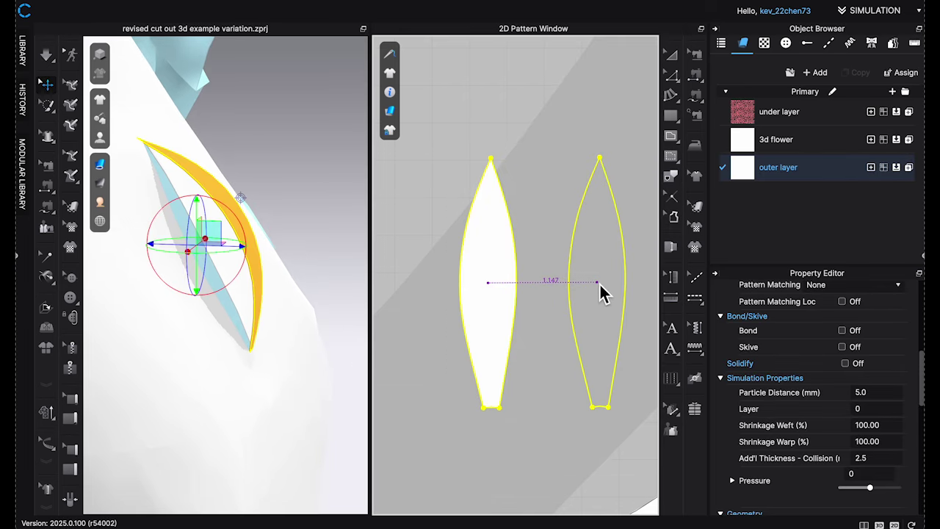
{"action": "left_click", "coordinate": [599, 286]}
{"action": "left_click", "coordinate": [640, 154]}
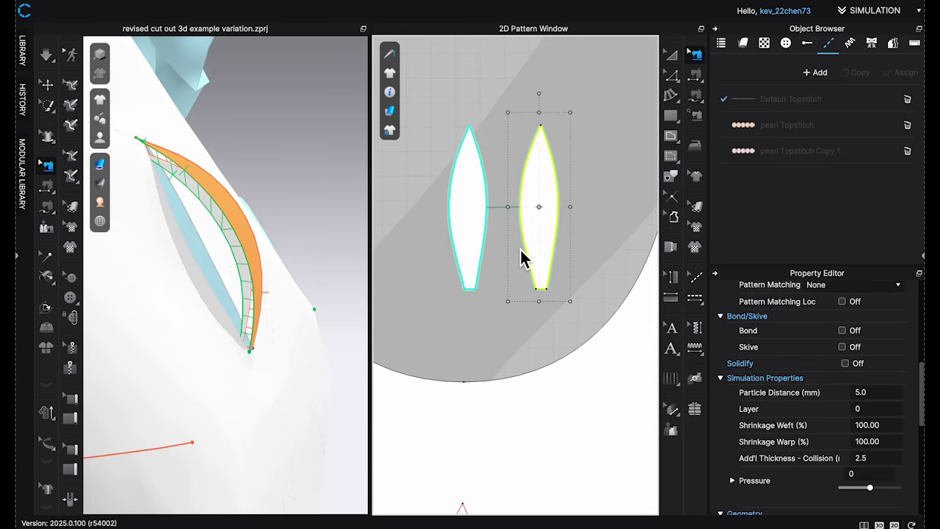
Remove linked editing from the cloned under-layer petal.
{"action": "left_click", "coordinate": [550, 209]}
{"action": "right_click", "coordinate": [554, 215]}
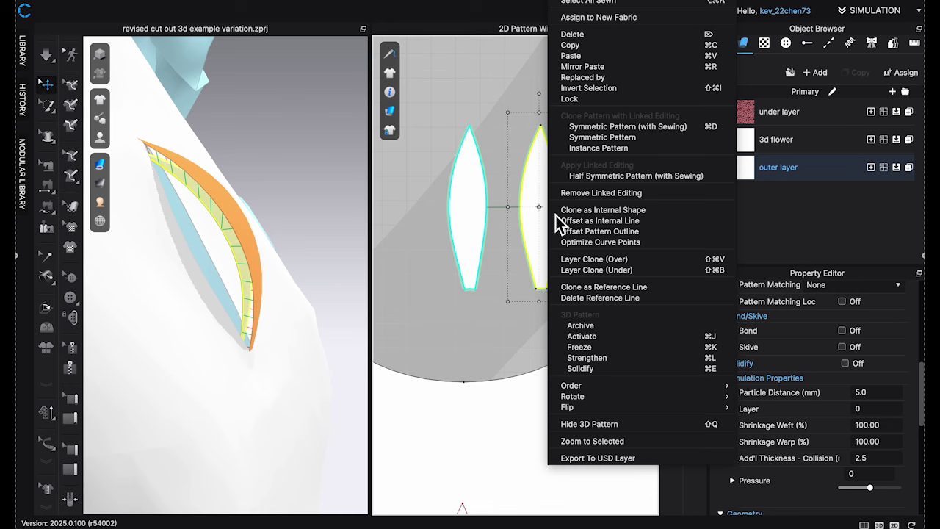
{"action": "left_click", "coordinate": [609, 194]}
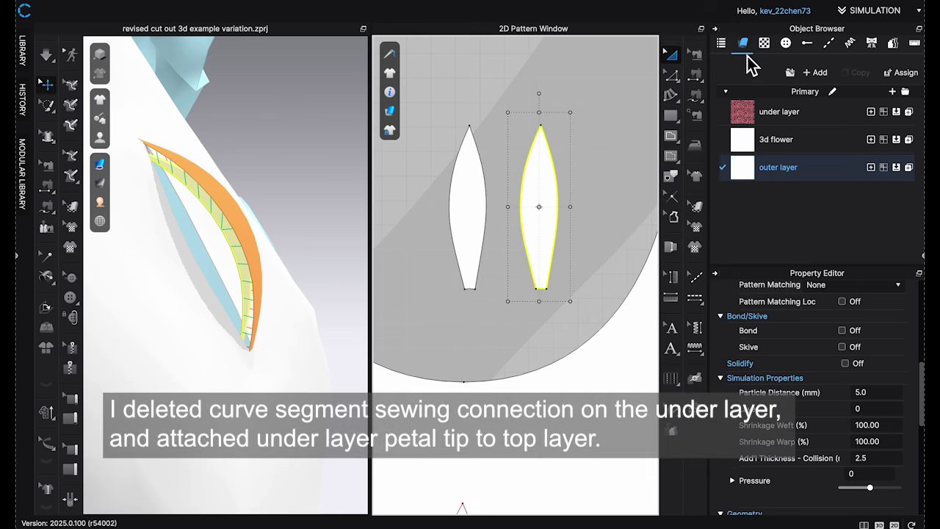
Delete the seams joining the curved sides of the two petals, keeping the sewing at the base.
{"action": "key", "text": "b"}
{"action": "left_click", "coordinate": [555, 195]}
{"action": "key", "text": "Delete"}
{"action": "scroll", "coordinate": [520, 169], "scroll_direction": "up", "scroll_amount": 3}
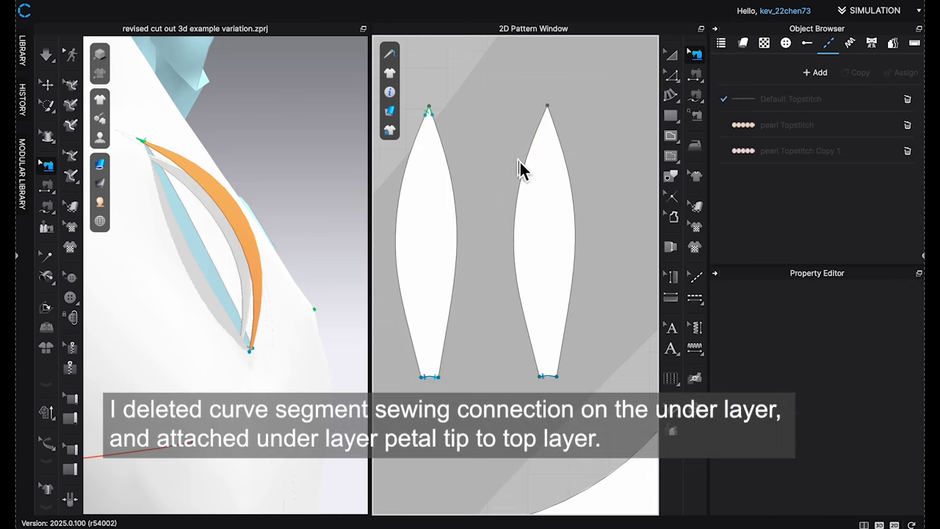
Free-sew the tip of the original petal to the tip of its clone over 0.185 in and simulate.
{"action": "scroll", "coordinate": [522, 184], "scroll_direction": "up", "scroll_amount": 2}
{"action": "left_click", "coordinate": [695, 97]}
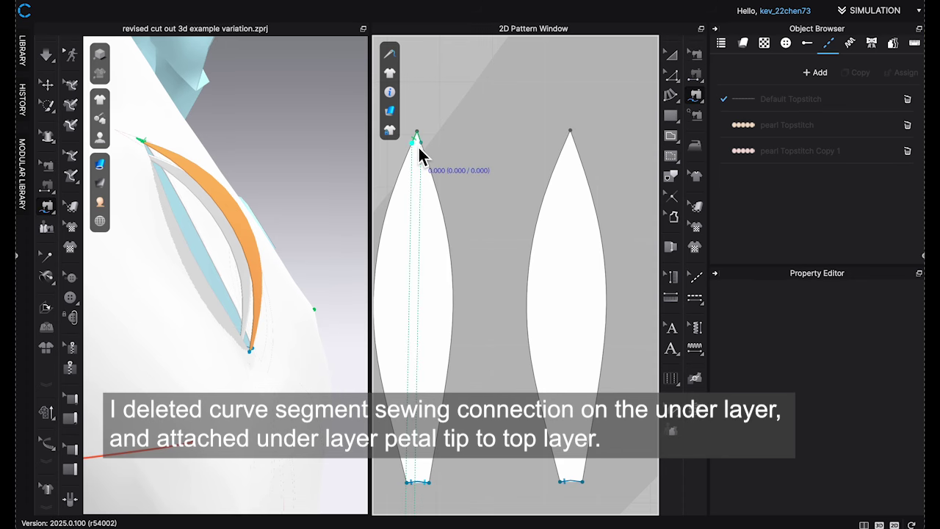
{"action": "left_click", "coordinate": [426, 151]}
{"action": "left_click", "coordinate": [571, 141]}
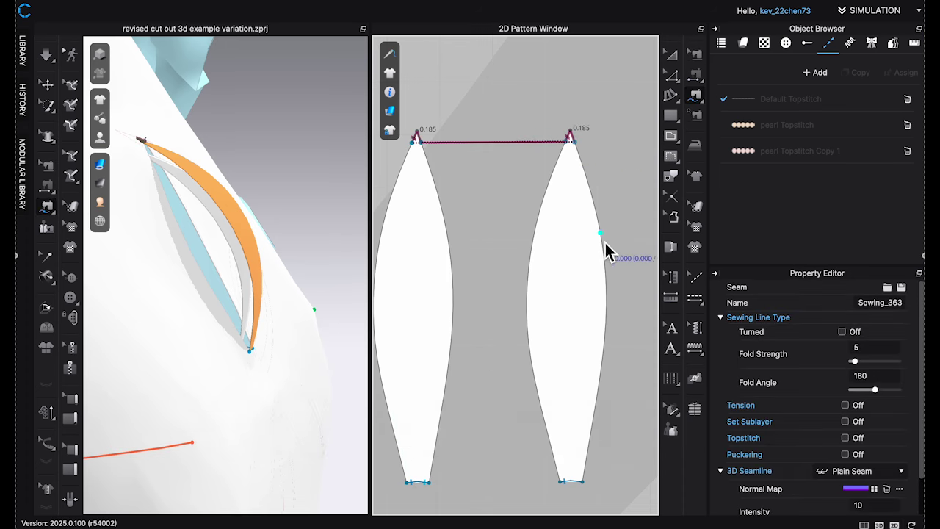
{"action": "scroll", "coordinate": [511, 206], "scroll_direction": "down", "scroll_amount": 2}
{"action": "right_click_drag", "start_coordinate": [357, 188], "coordinate": [365, 178]}
{"action": "key", "text": "space"}
{"action": "key", "text": "space"}
Shorten the under-layer petal by lowering its tip and simulate it inside the outer petal.
{"action": "key", "text": "a"}
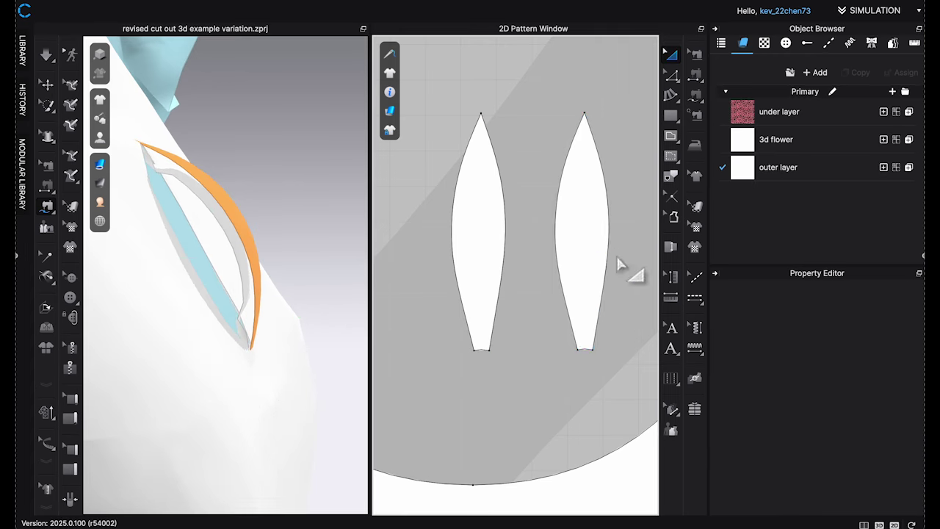
{"action": "left_click", "coordinate": [592, 121]}
{"action": "key", "text": "space"}
{"action": "left_click_drag", "start_coordinate": [584, 132], "coordinate": [583, 126]}
{"action": "key", "text": "space"}
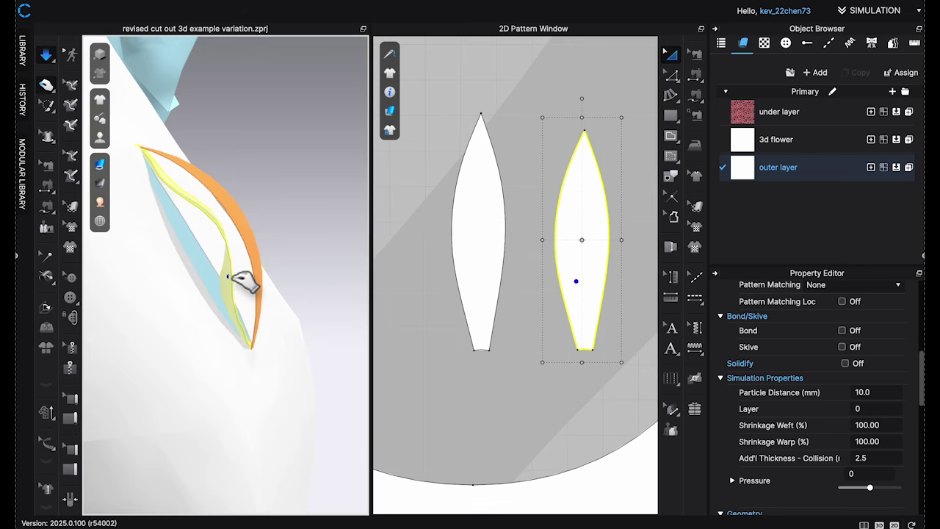
{"action": "right_click_drag", "start_coordinate": [245, 281], "coordinate": [244, 286]}
Turn on Bond for the under-layer petal, with a particle distance of 5.0 mm, and simulate.
{"action": "left_click", "coordinate": [573, 242]}
{"action": "left_click", "coordinate": [843, 330]}
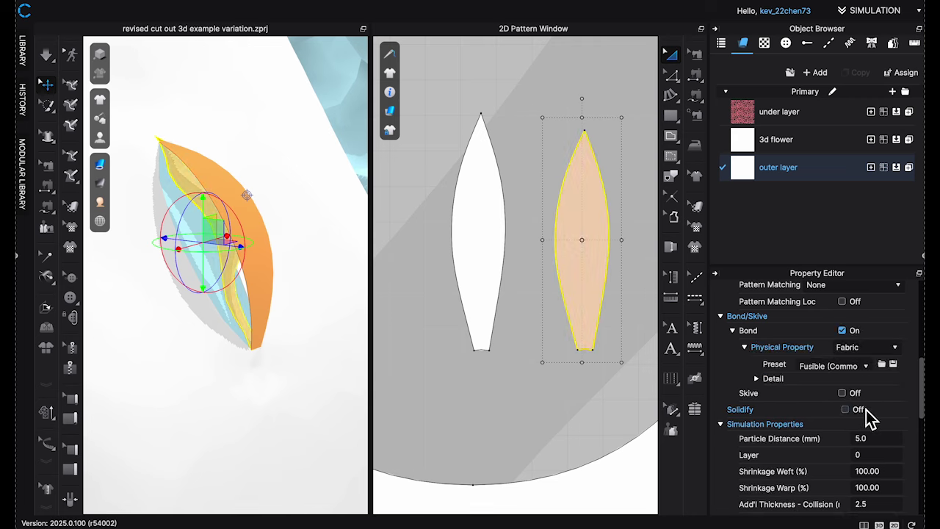
{"action": "left_click", "coordinate": [512, 183]}
{"action": "key", "text": "space"}
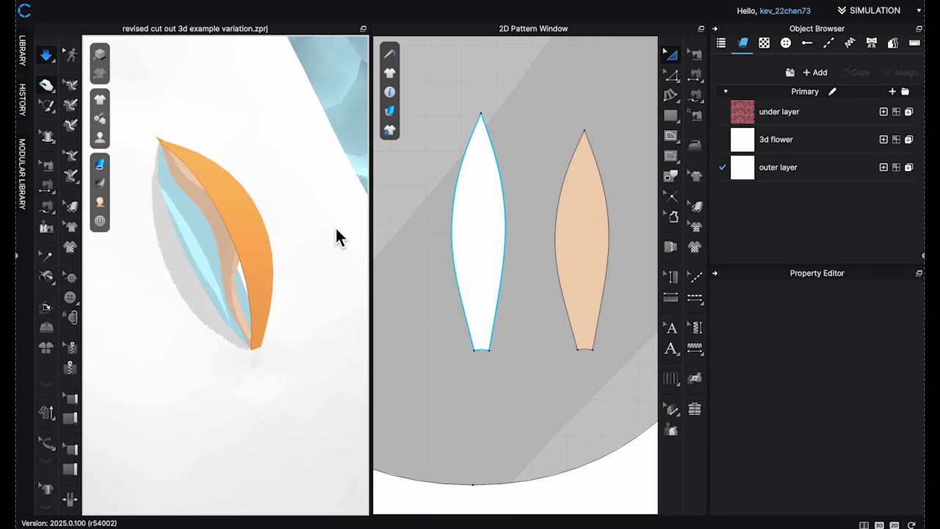
Pull the bonded under-layer petal outward during simulation so it curves beneath the outer petal, then stop simulating.
{"action": "left_click", "coordinate": [250, 284]}
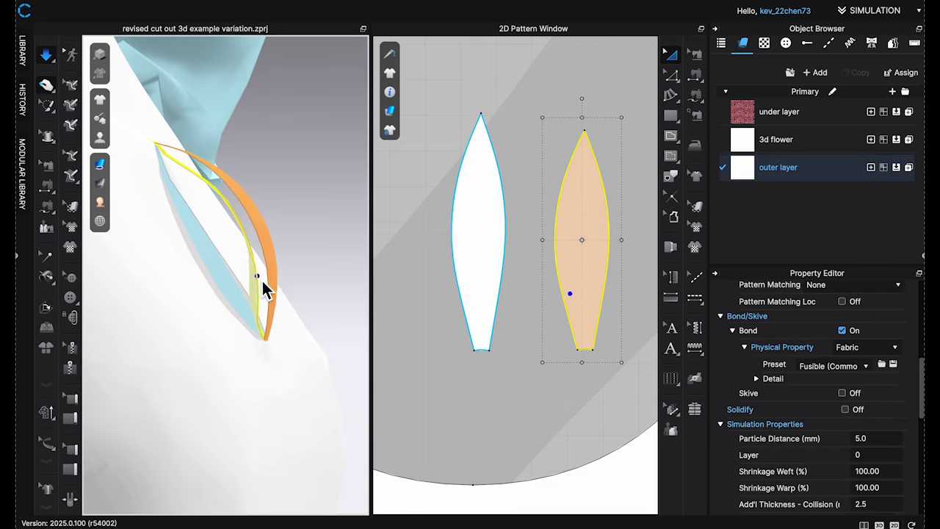
{"action": "right_click_drag", "start_coordinate": [265, 288], "coordinate": [420, 272]}
{"action": "key", "text": "space"}
{"action": "left_click", "coordinate": [294, 262]}
{"action": "left_click", "coordinate": [352, 255]}
Examine the layered petal and the six-petal flower on the dress front from several angles.
{"action": "right_click_drag", "start_coordinate": [313, 262], "coordinate": [432, 233]}
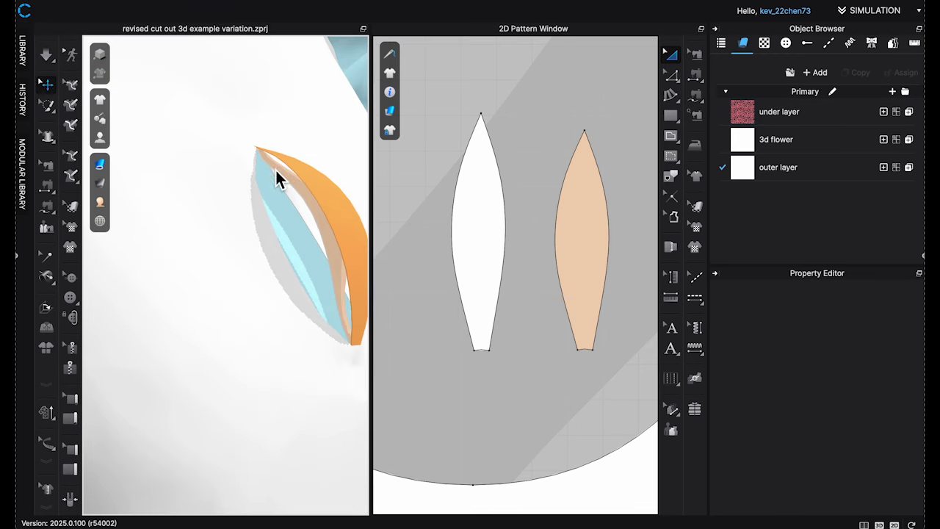
{"action": "right_click_drag", "start_coordinate": [276, 172], "coordinate": [192, 168]}
{"action": "right_click_drag", "start_coordinate": [345, 242], "coordinate": [310, 257]}
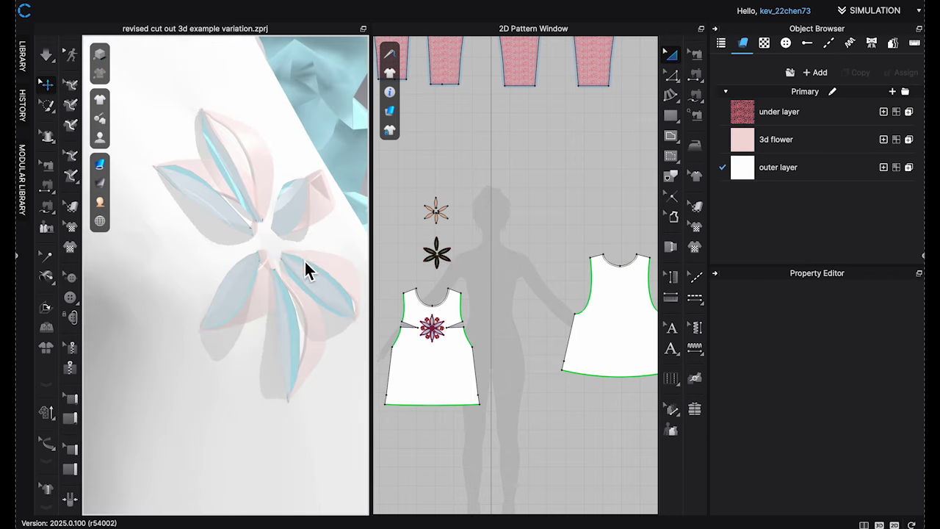
{"action": "right_click_drag", "start_coordinate": [308, 267], "coordinate": [331, 279]}
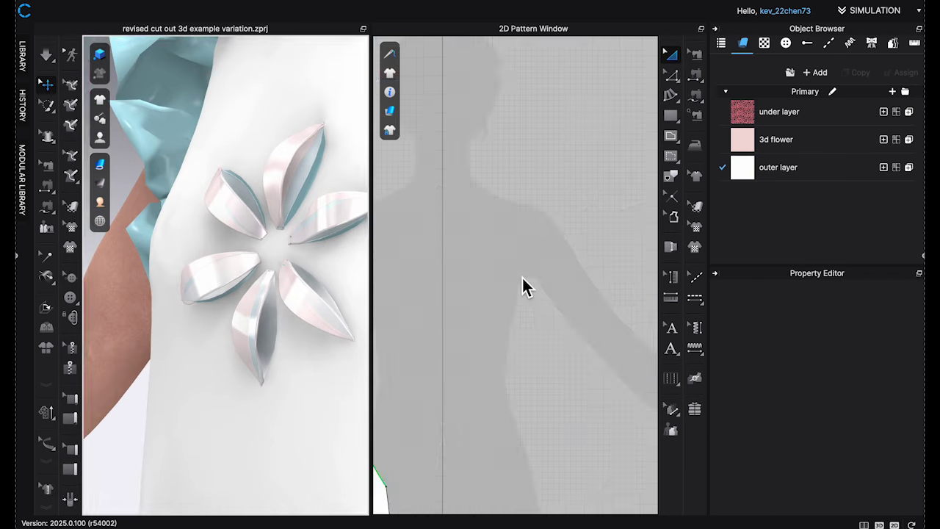
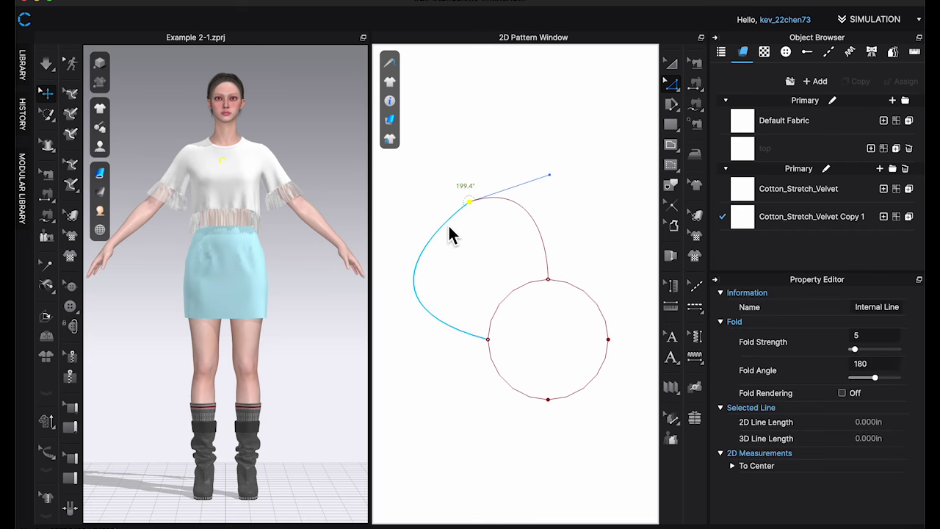
Round out the left side of the petal outline and smooth its tip with the Smooth Curve tool.
{"action": "left_click", "coordinate": [442, 222]}
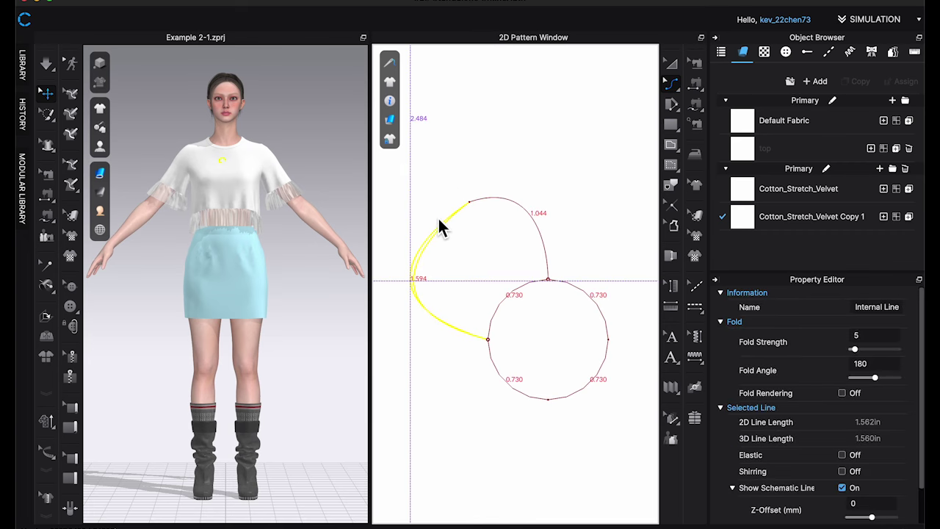
{"action": "left_click", "coordinate": [673, 87]}
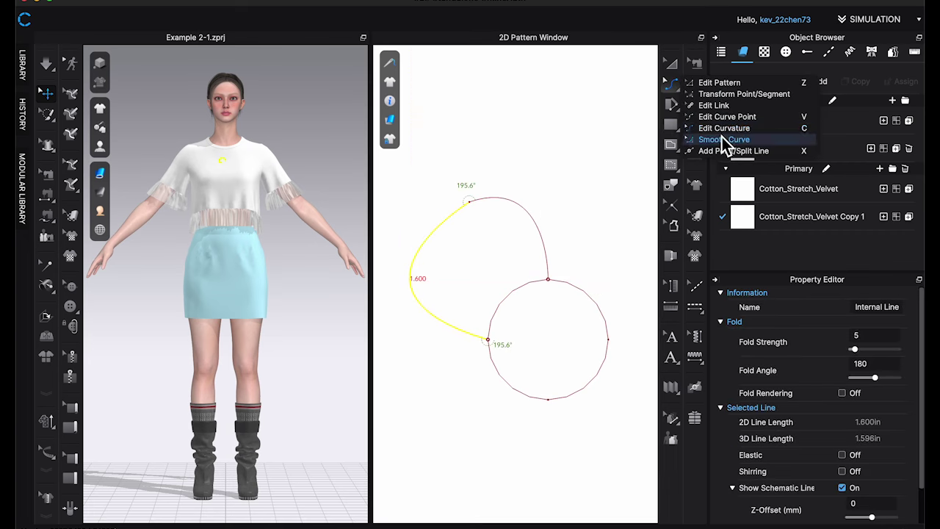
{"action": "left_click", "coordinate": [724, 139]}
{"action": "left_click_drag", "start_coordinate": [471, 204], "coordinate": [477, 219]}
Merge the petal's rounded tip segment with both sides into one continuous outline.
{"action": "left_click", "coordinate": [672, 87]}
{"action": "left_click", "coordinate": [722, 100]}
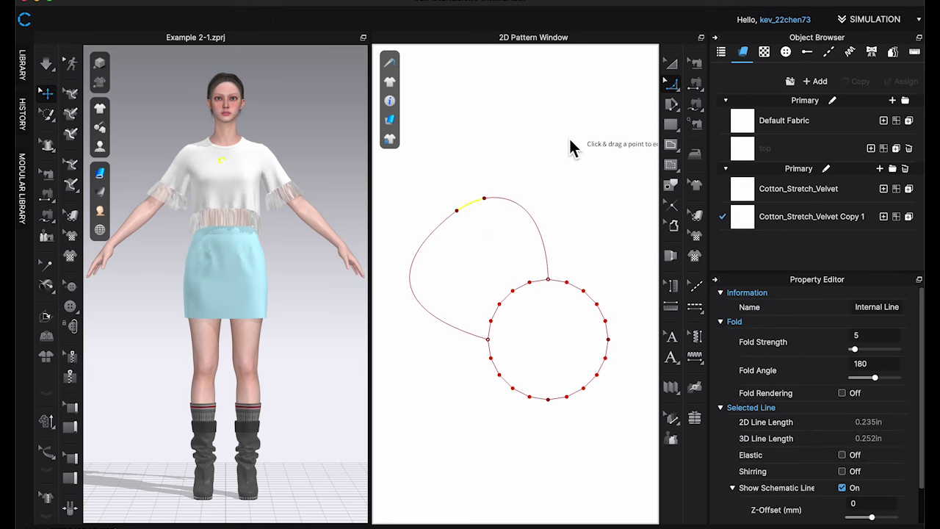
{"action": "left_click", "coordinate": [479, 200]}
{"action": "right_click", "coordinate": [485, 198]}
{"action": "mouse_move", "coordinate": [540, 271]}
{"action": "left_click", "coordinate": [618, 267]}
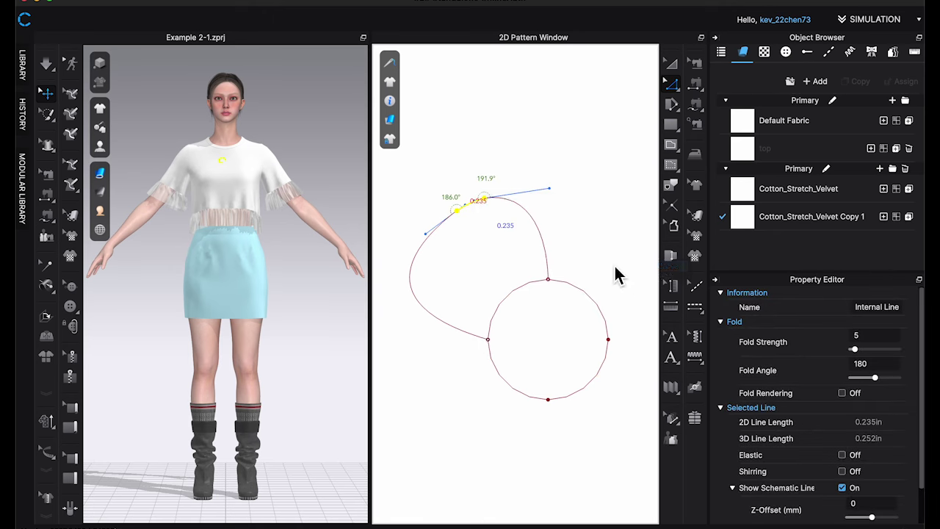
Copy the finished petal and paste it mirrored onto the upper-right quarter of the flower's centre circle.
{"action": "left_click", "coordinate": [616, 266]}
{"action": "scroll", "coordinate": [617, 264], "scroll_direction": "down", "scroll_amount": 5}
{"action": "middle_click_drag", "start_coordinate": [618, 259], "coordinate": [537, 172]}
{"action": "scroll", "coordinate": [537, 173], "scroll_direction": "up", "scroll_amount": 3}
{"action": "left_click", "coordinate": [524, 208]}
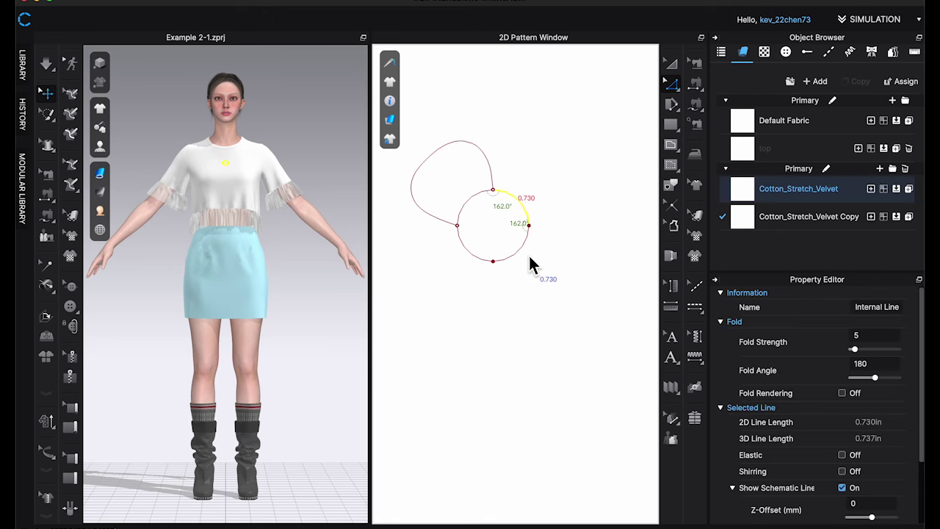
{"action": "left_click", "coordinate": [490, 175]}
{"action": "key", "text": "super+c"}
{"action": "scroll", "coordinate": [539, 180], "scroll_direction": "up", "scroll_amount": 5}
{"action": "key", "text": "super+r"}
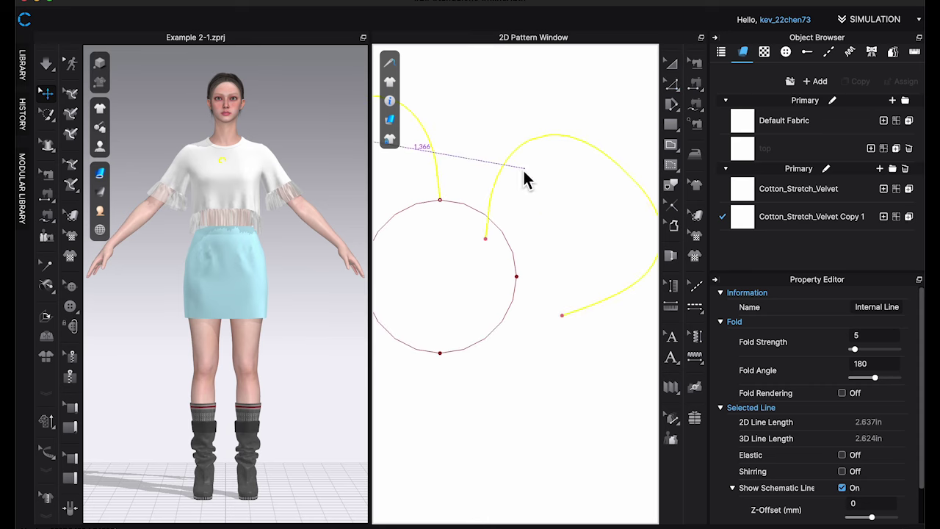
{"action": "left_click", "coordinate": [515, 157]}
Copy both petals and paste the pair directly below the centre circle.
{"action": "scroll", "coordinate": [588, 269], "scroll_direction": "down", "scroll_amount": 5}
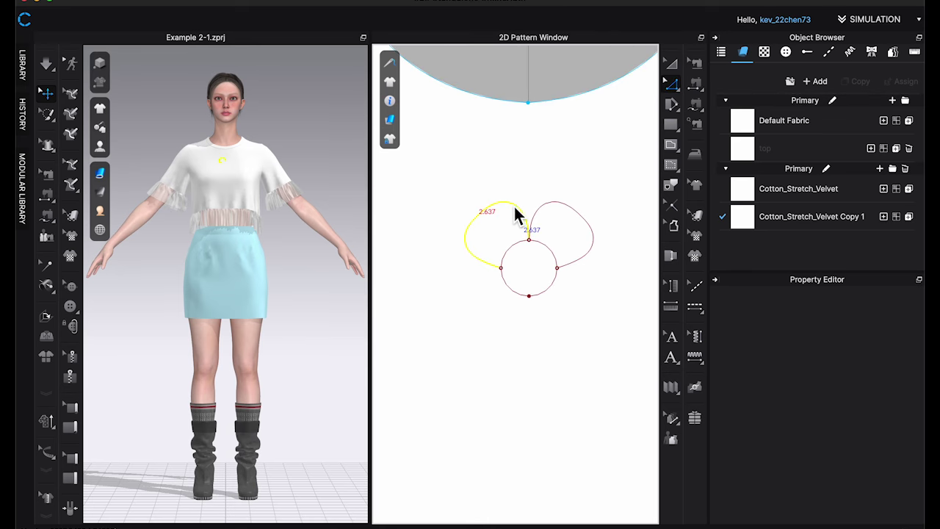
{"action": "key", "text": "super+c"}
{"action": "key", "text": "super+v"}
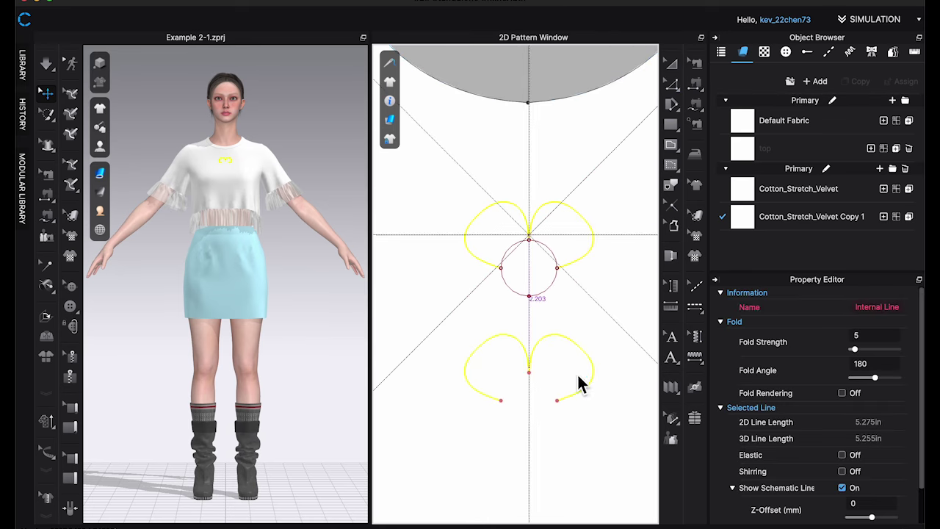
{"action": "left_click", "coordinate": [553, 375]}
{"action": "left_click_drag", "start_coordinate": [476, 415], "coordinate": [628, 312]}
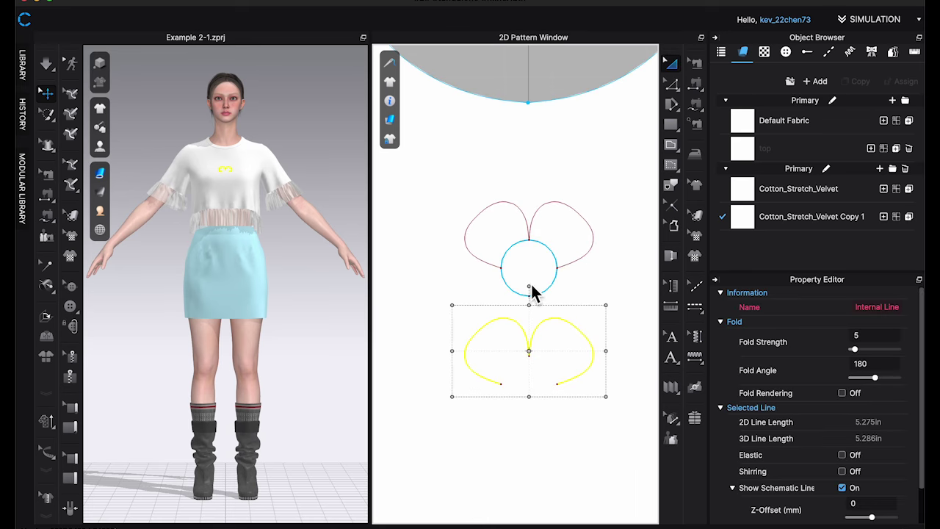
{"action": "left_click", "coordinate": [534, 292]}
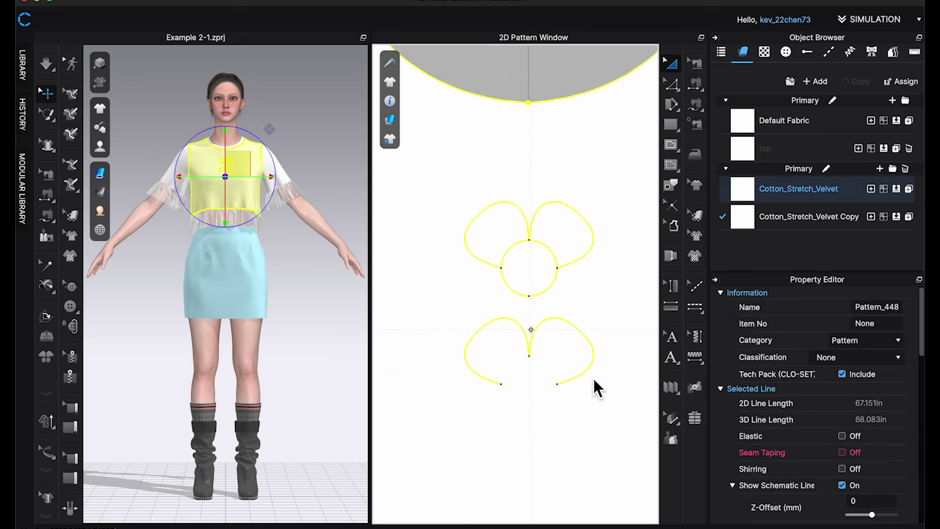
{"action": "left_click", "coordinate": [534, 78]}
{"action": "left_click_drag", "start_coordinate": [593, 354], "coordinate": [594, 413]}
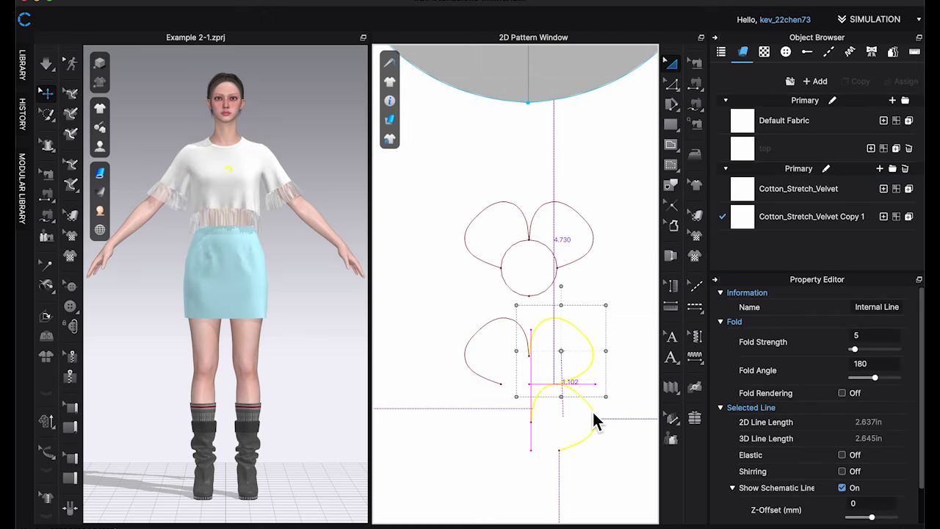
{"action": "key", "text": "super+z"}
Turn the pasted petal pair upside down and join it to the lower half of the circle to complete a four-petal flower.
{"action": "key", "text": "z"}
{"action": "left_click_drag", "start_coordinate": [446, 431], "coordinate": [610, 322]}
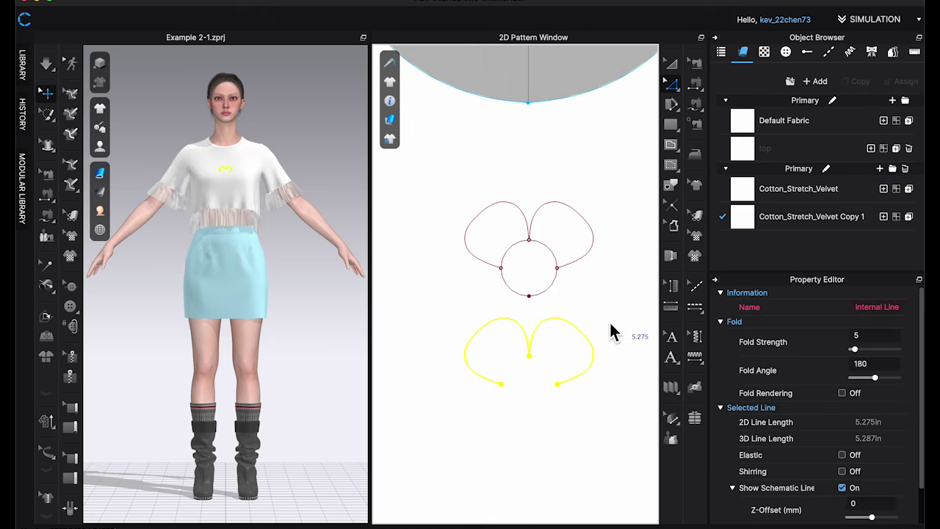
{"action": "left_click_drag", "start_coordinate": [534, 356], "coordinate": [541, 410]}
{"action": "key", "text": "a"}
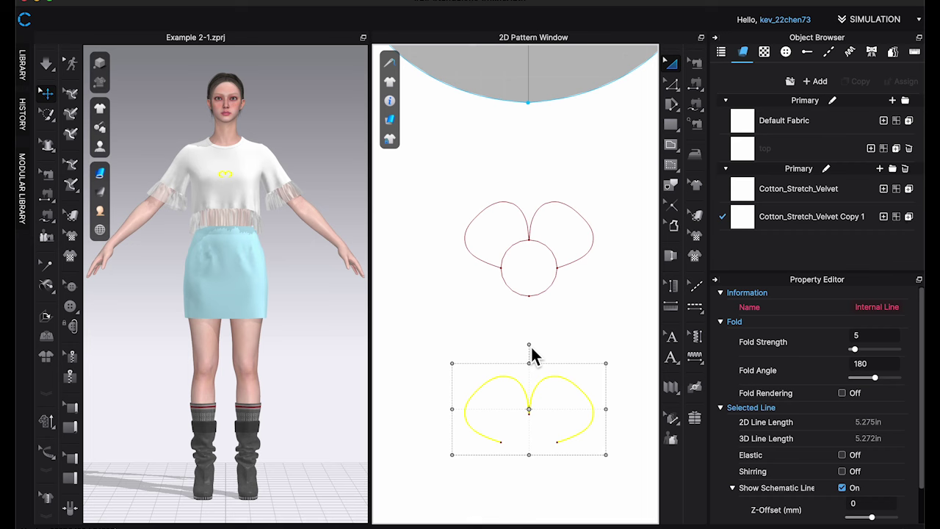
{"action": "left_click_drag", "start_coordinate": [532, 347], "coordinate": [529, 429]}
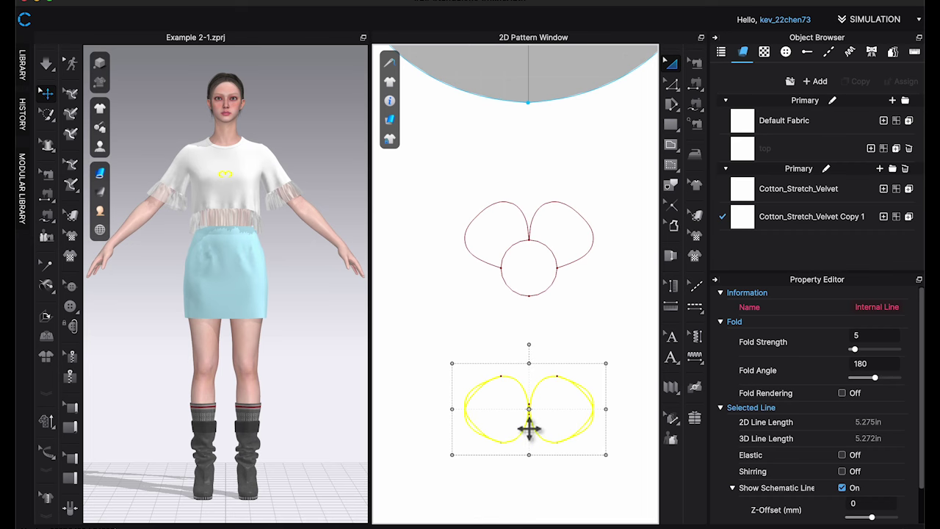
{"action": "left_click_drag", "start_coordinate": [594, 402], "coordinate": [575, 300]}
{"action": "scroll", "coordinate": [529, 287], "scroll_direction": "up", "scroll_amount": 5}
{"action": "left_click", "coordinate": [529, 287]}
{"action": "scroll", "coordinate": [529, 286], "scroll_direction": "down", "scroll_amount": 5}
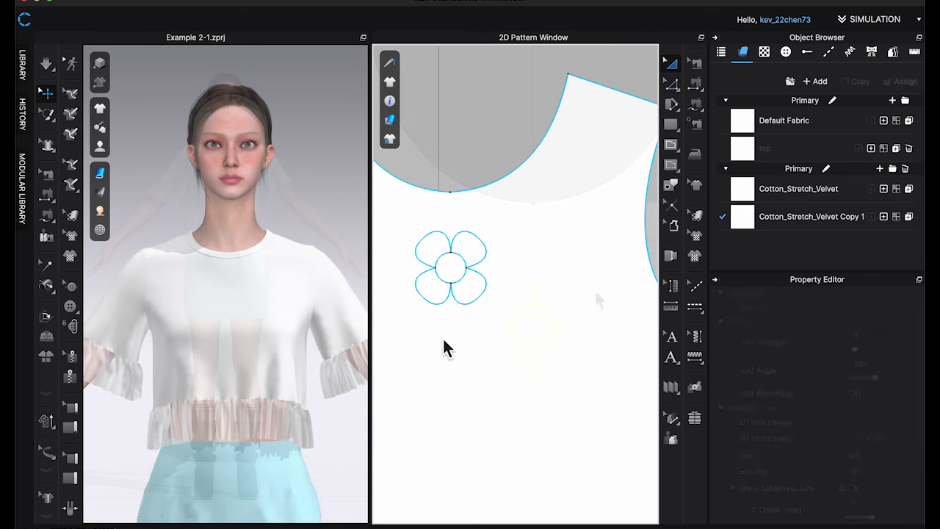
Copy the whole flower and paste two copies below it down the centre of the front pattern.
{"action": "left_click_drag", "start_coordinate": [405, 322], "coordinate": [515, 224]}
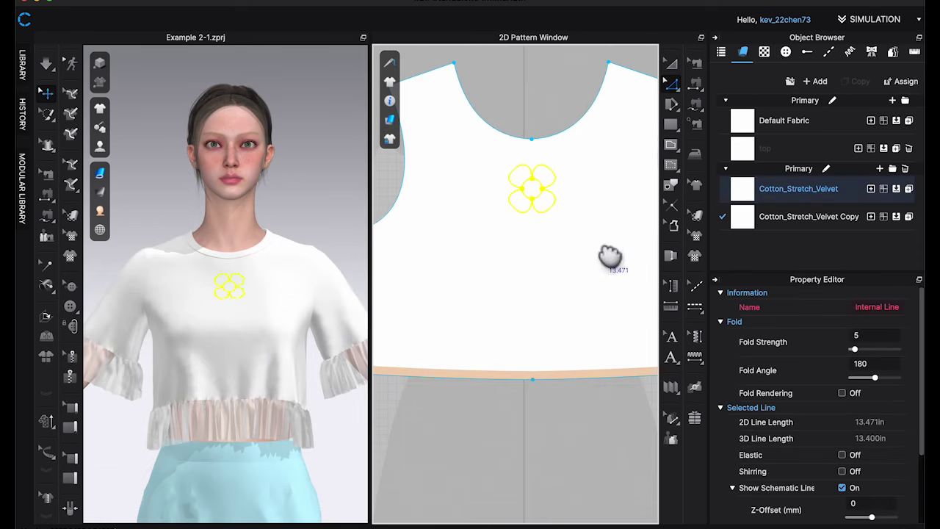
{"action": "key", "text": "ctrl+v"}
{"action": "left_click", "coordinate": [541, 334]}
{"action": "key", "text": "ctrl+v"}
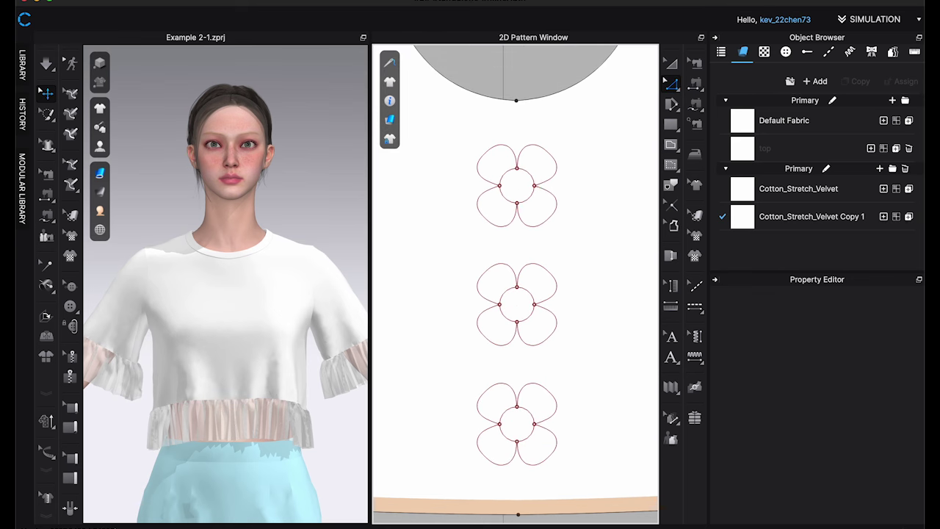
Spread the column evenly by moving the top flower closer to the neckline and the bottom flower closer to the hem.
{"action": "left_click", "coordinate": [520, 205]}
{"action": "left_click_drag", "start_coordinate": [520, 204], "coordinate": [523, 186]}
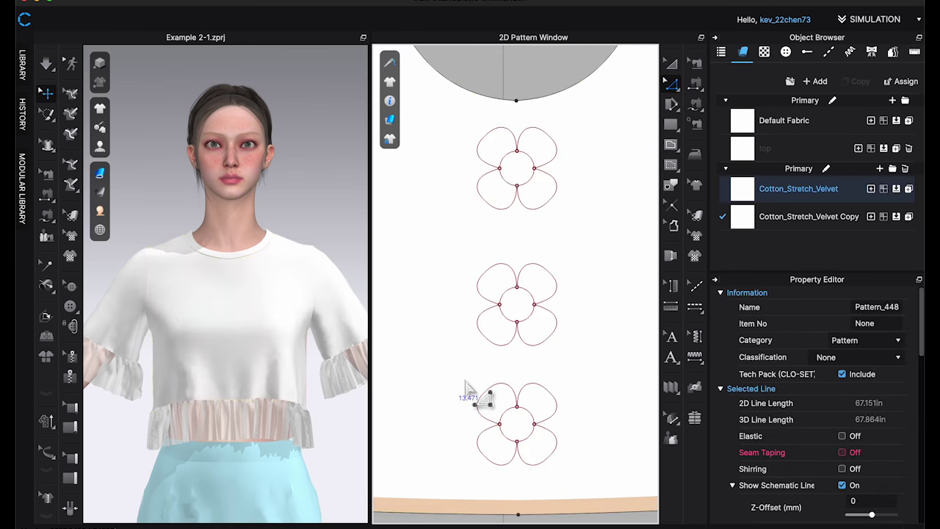
{"action": "left_click_drag", "start_coordinate": [465, 380], "coordinate": [567, 473]}
{"action": "key", "text": "a"}
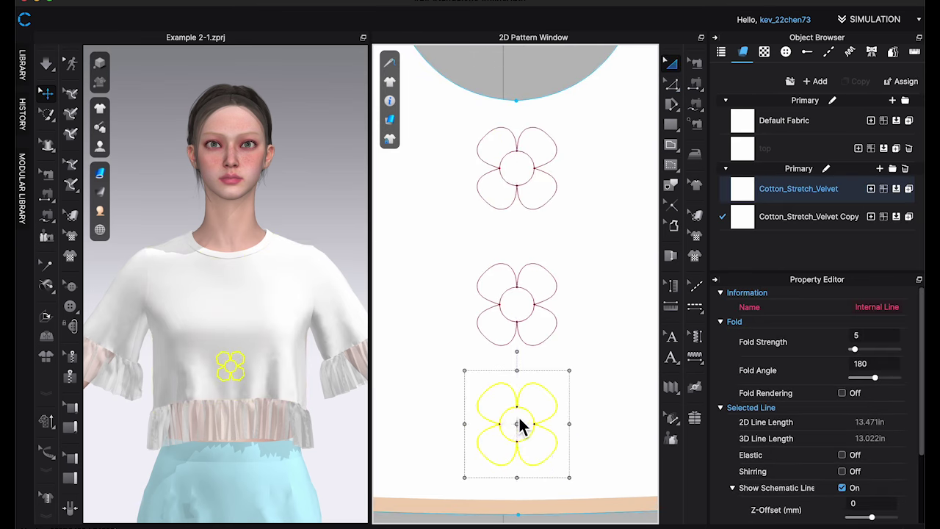
{"action": "left_click_drag", "start_coordinate": [517, 416], "coordinate": [516, 433]}
{"action": "left_click", "coordinate": [500, 265]}
{"action": "key", "text": "z"}
{"action": "key", "text": "a"}
{"action": "left_click", "coordinate": [523, 313]}
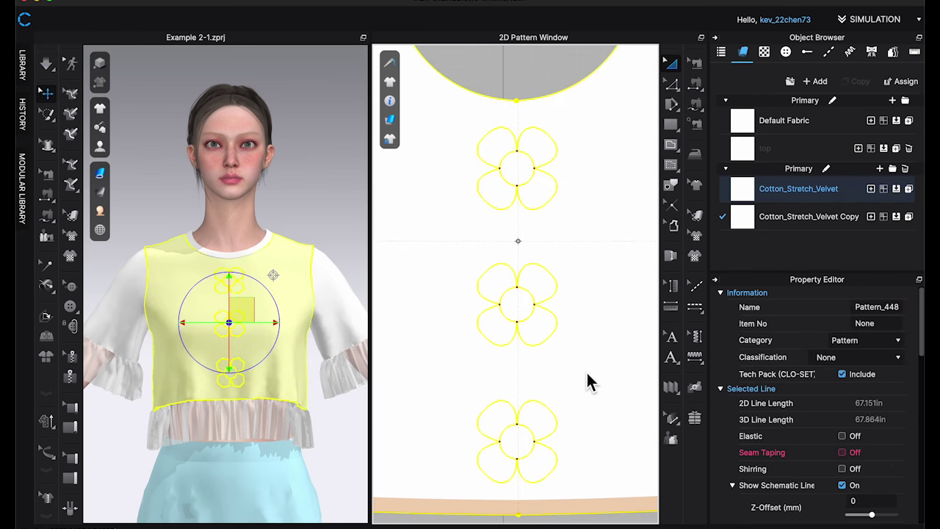
Paste copies of the three-flower column on both sides of the front's centre, offset upward for a staggered layout.
{"action": "scroll", "coordinate": [504, 243], "scroll_direction": "down", "scroll_amount": 2}
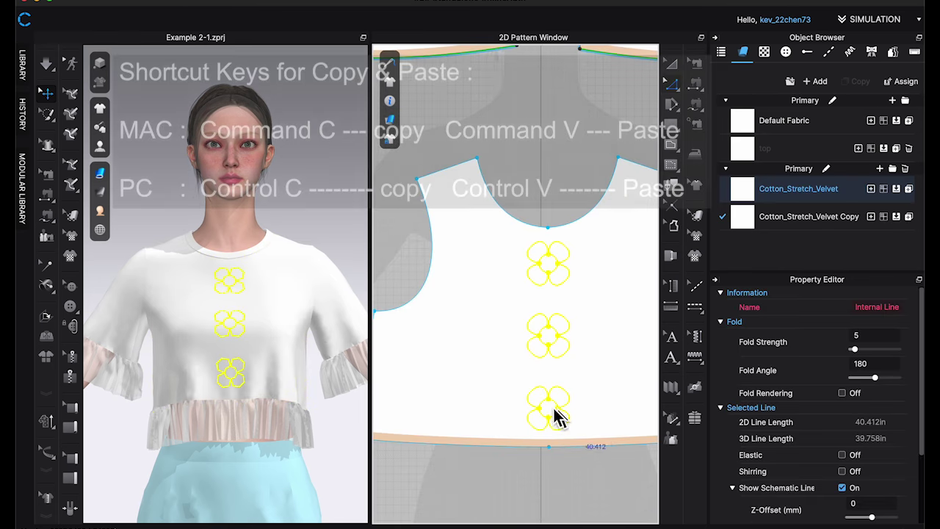
{"action": "key", "text": "super+v"}
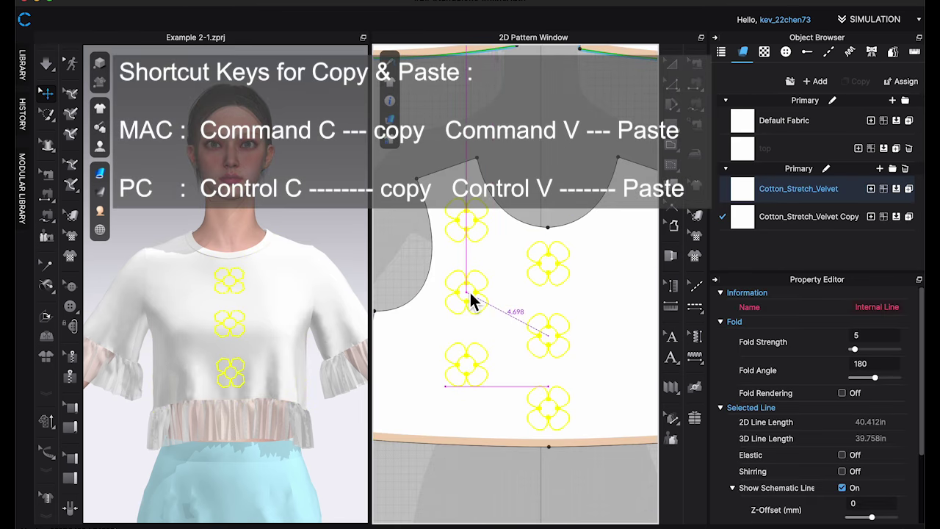
{"action": "left_click", "coordinate": [473, 295]}
{"action": "middle_click_drag", "start_coordinate": [560, 199], "coordinate": [523, 190]}
{"action": "key", "text": "super+v"}
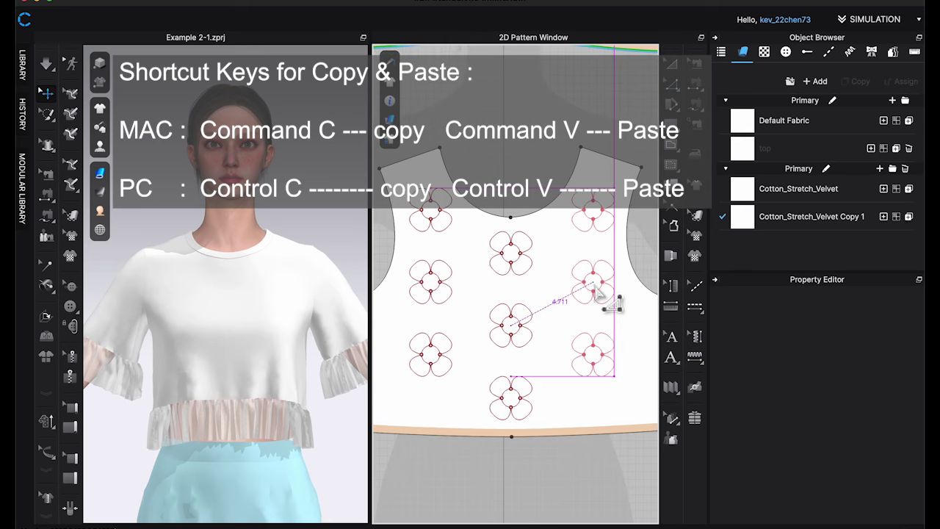
{"action": "left_click", "coordinate": [594, 284]}
Copy the lowest left flower and paste one copy into each lower corner of the front pattern near the side seams.
{"action": "scroll", "coordinate": [595, 361], "scroll_direction": "down", "scroll_amount": 3}
{"action": "left_click_drag", "start_coordinate": [471, 340], "coordinate": [509, 377]}
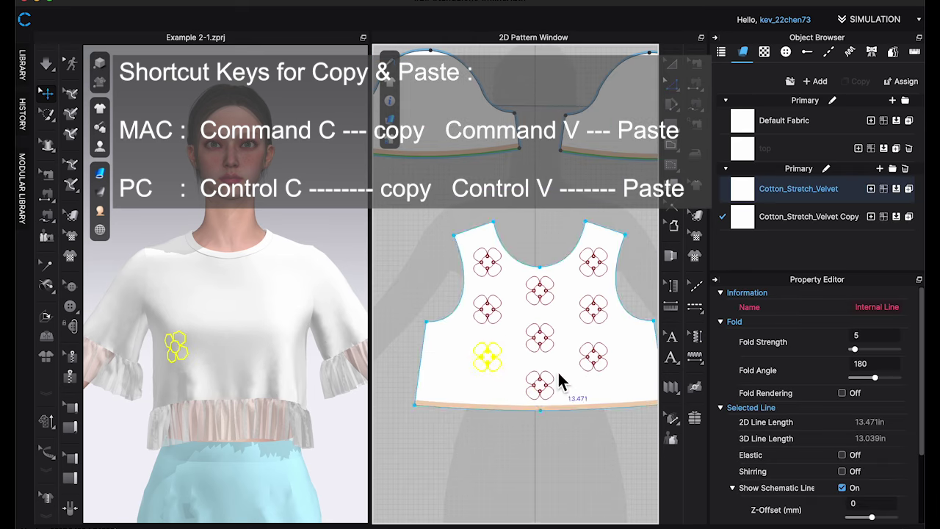
{"action": "key", "text": "super+c"}
{"action": "key", "text": "super+v"}
{"action": "scroll", "coordinate": [449, 379], "scroll_direction": "up", "scroll_amount": 3}
{"action": "left_click", "coordinate": [444, 386]}
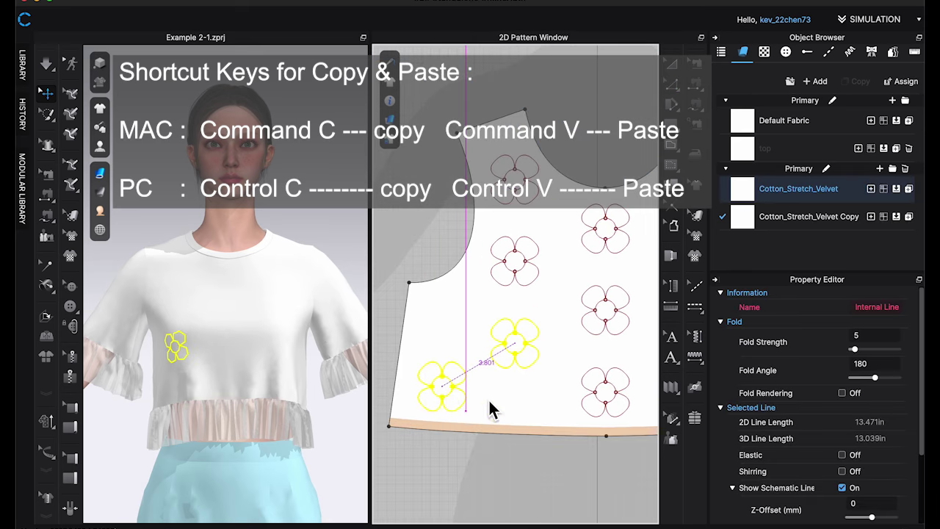
{"action": "left_click", "coordinate": [633, 453]}
{"action": "middle_click_drag", "start_coordinate": [633, 453], "coordinate": [500, 415]}
{"action": "scroll", "coordinate": [551, 407], "scroll_direction": "down", "scroll_amount": 1}
{"action": "key", "text": "super+v"}
{"action": "left_click", "coordinate": [632, 359]}
{"action": "left_click", "coordinate": [617, 443]}
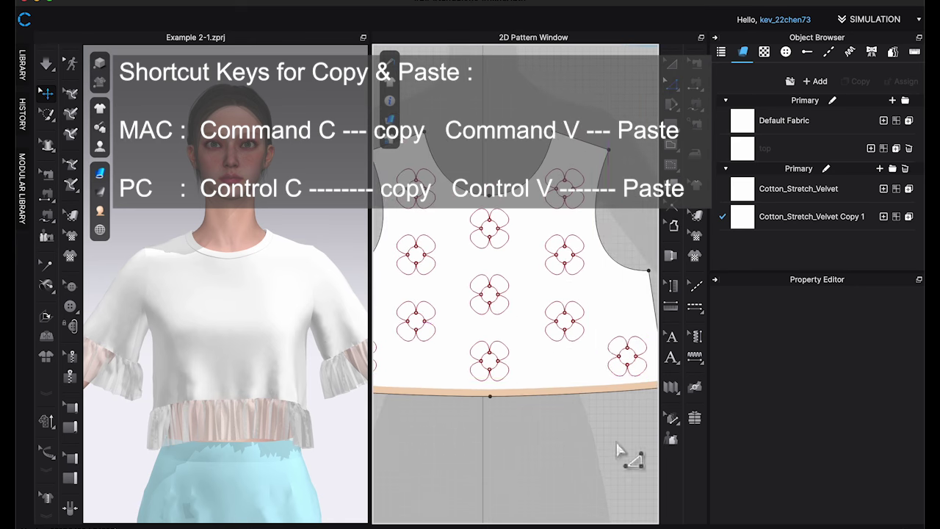
{"action": "scroll", "coordinate": [552, 316], "scroll_direction": "down", "scroll_amount": 3}
{"action": "scroll", "coordinate": [581, 352], "scroll_direction": "down", "scroll_amount": 2}
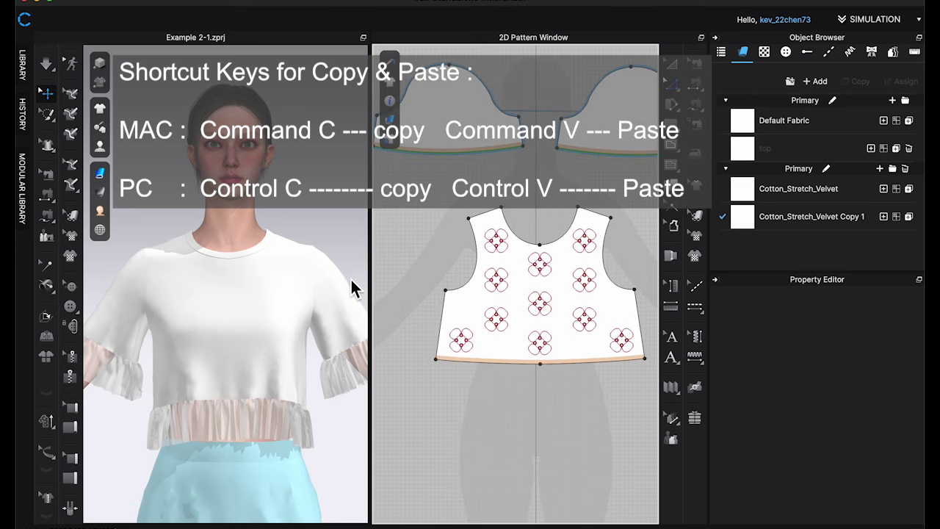
{"action": "scroll", "coordinate": [477, 331], "scroll_direction": "down", "scroll_amount": 3}
{"action": "middle_click_drag", "start_coordinate": [597, 400], "coordinate": [473, 404]}
{"action": "scroll", "coordinate": [550, 297], "scroll_direction": "up", "scroll_amount": 4}
{"action": "key", "text": "super+v"}
{"action": "scroll", "coordinate": [519, 302], "scroll_direction": "up", "scroll_amount": 2}
{"action": "left_click", "coordinate": [552, 311]}
Copy the front's centre column of three flowers and paste it along the centre line of the back pattern.
{"action": "middle_click_drag", "start_coordinate": [421, 259], "coordinate": [716, 299]}
{"action": "left_click_drag", "start_coordinate": [383, 298], "coordinate": [451, 469]}
{"action": "key", "text": "super+c"}
{"action": "middle_click_drag", "start_coordinate": [632, 324], "coordinate": [337, 275]}
{"action": "key", "text": "super+v"}
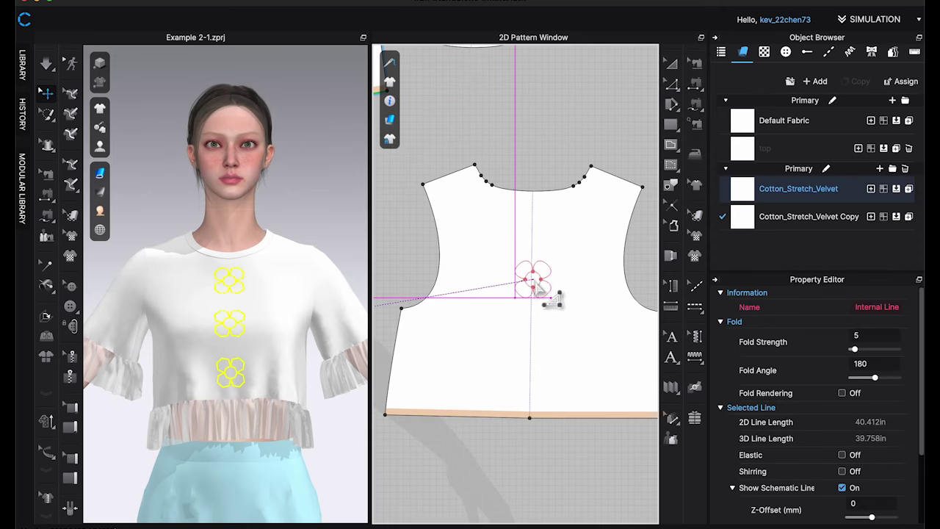
{"action": "key", "text": "super+v"}
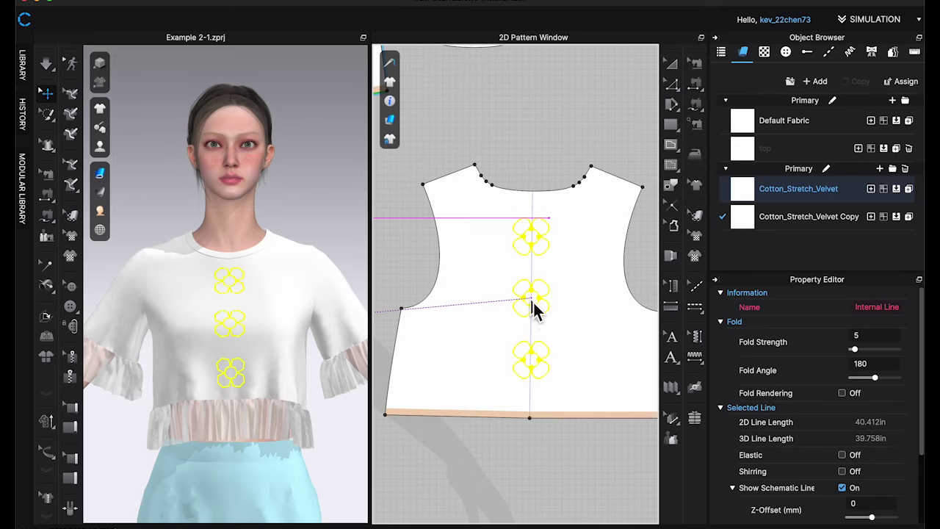
{"action": "left_click", "coordinate": [531, 301]}
Paste the three-flower column on both sides of the back's centre line, offset upward from the middle column.
{"action": "scroll", "coordinate": [590, 397], "scroll_direction": "up", "scroll_amount": 2}
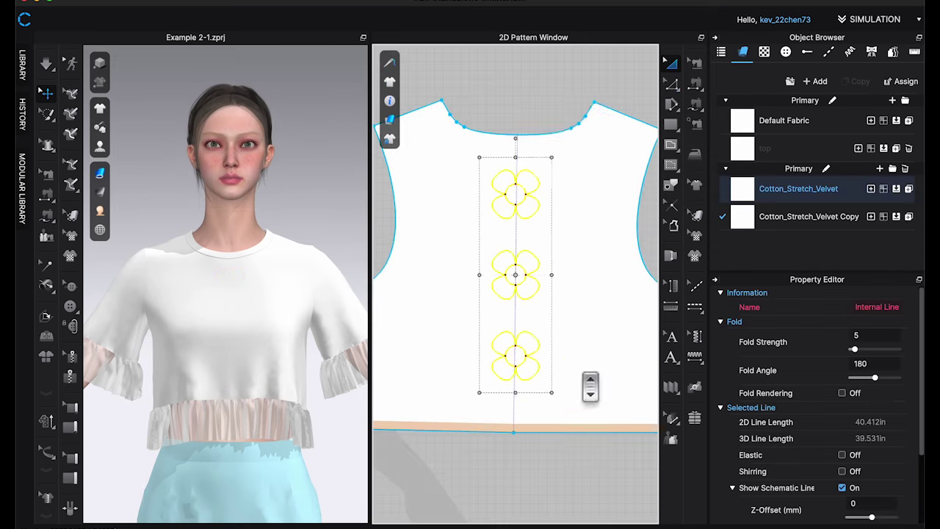
{"action": "key", "text": "super+v"}
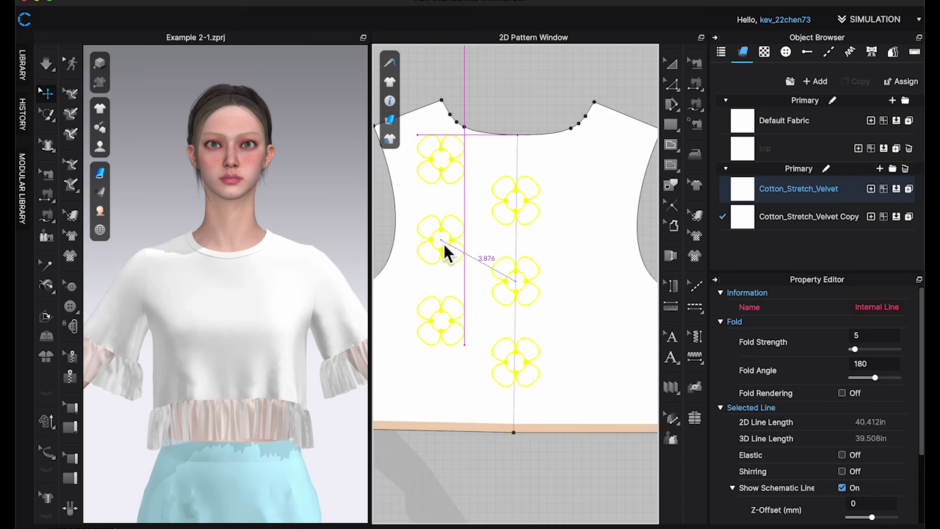
{"action": "left_click", "coordinate": [439, 243]}
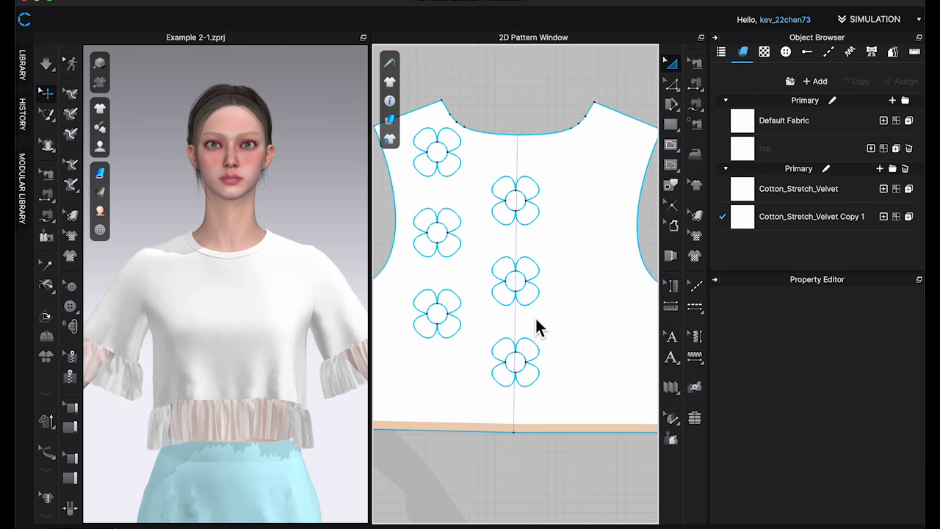
{"action": "key", "text": "super+v"}
{"action": "left_click", "coordinate": [602, 237]}
{"action": "left_click_drag", "start_coordinate": [483, 338], "coordinate": [492, 341]}
Copy the lowest flower of the back's left column and paste it below that column, near the hem.
{"action": "key", "text": "z"}
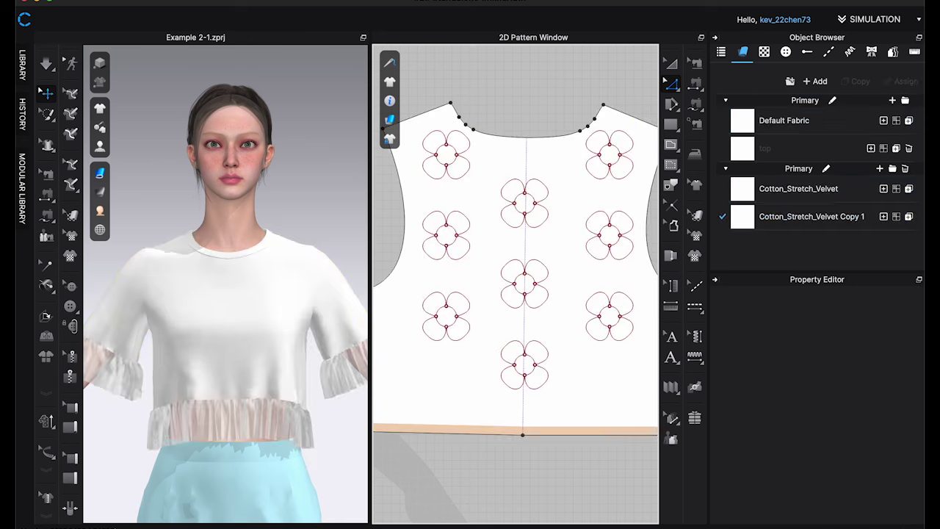
{"action": "left_click_drag", "start_coordinate": [405, 281], "coordinate": [481, 371]}
{"action": "key", "text": "super+c"}
{"action": "key", "text": "super+v"}
{"action": "left_click", "coordinate": [466, 411]}
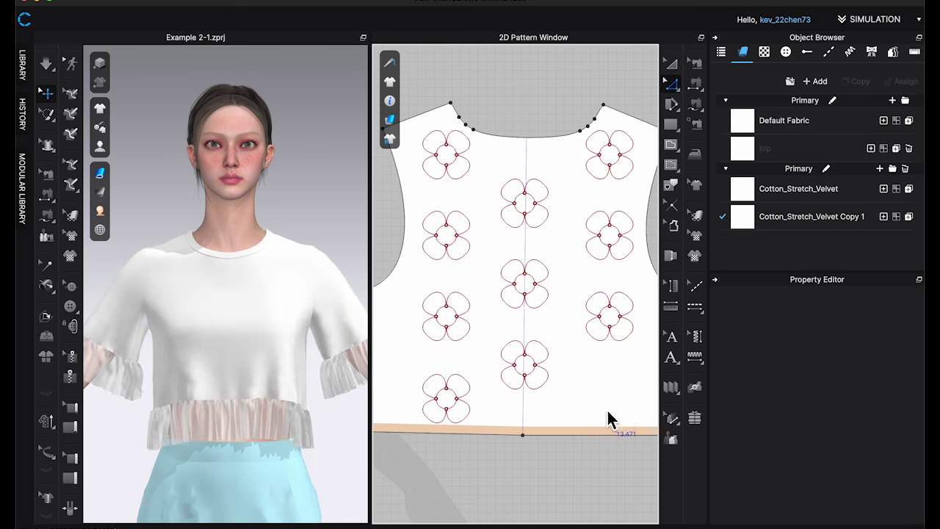
Paste flower copies below the back's right column and into both lower corners of the back near the side seams.
{"action": "key", "text": "super+v"}
{"action": "scroll", "coordinate": [621, 409], "scroll_direction": "down", "scroll_amount": 3}
{"action": "scroll", "coordinate": [493, 395], "scroll_direction": "up", "scroll_amount": 5}
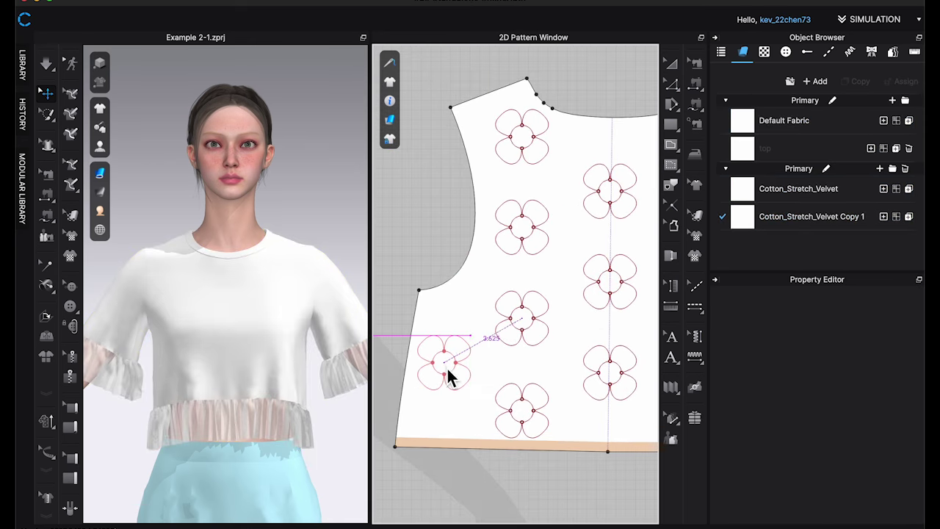
{"action": "scroll", "coordinate": [548, 364], "scroll_direction": "down", "scroll_amount": 3}
{"action": "scroll", "coordinate": [548, 378], "scroll_direction": "up", "scroll_amount": 5}
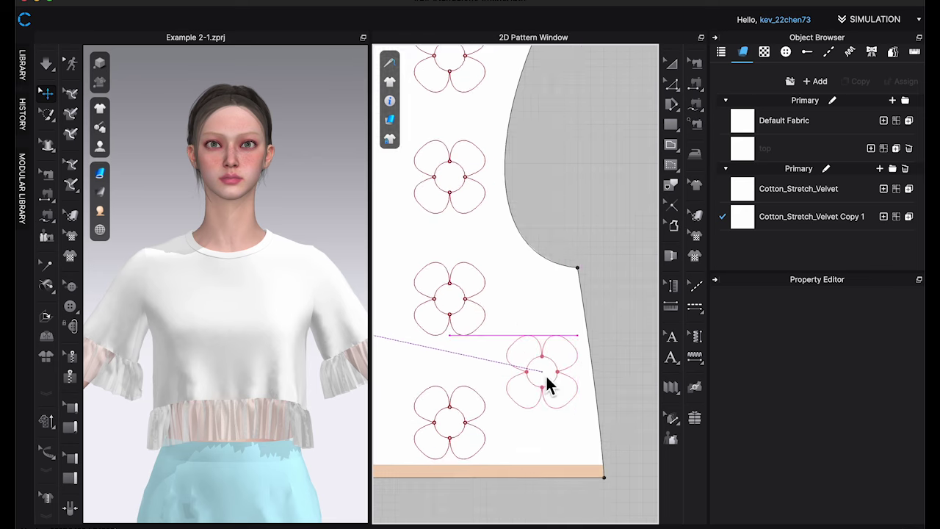
{"action": "left_click", "coordinate": [547, 374]}
Cut and sew the centre circles of all eleven flowers on the front pattern.
{"action": "scroll", "coordinate": [597, 396], "scroll_direction": "down", "scroll_amount": 5}
{"action": "scroll", "coordinate": [552, 319], "scroll_direction": "up", "scroll_amount": 6}
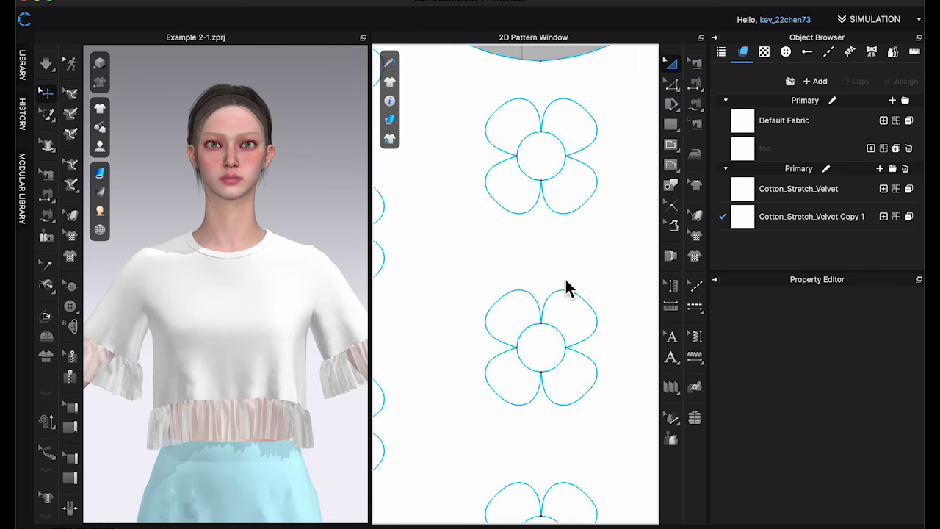
{"action": "left_click", "coordinate": [537, 249]}
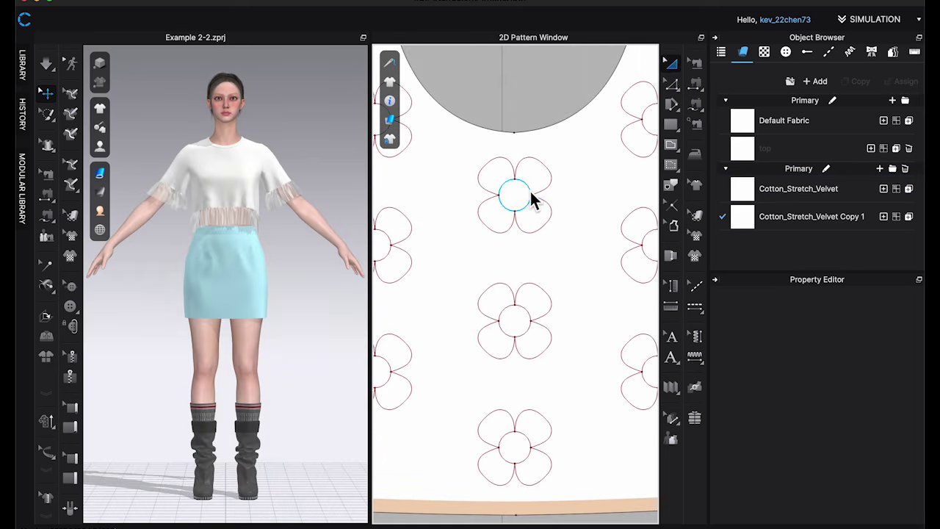
{"action": "left_click", "coordinate": [531, 197]}
{"action": "left_click", "coordinate": [531, 325], "text": "shift"}
{"action": "left_click", "coordinate": [531, 447], "text": "shift"}
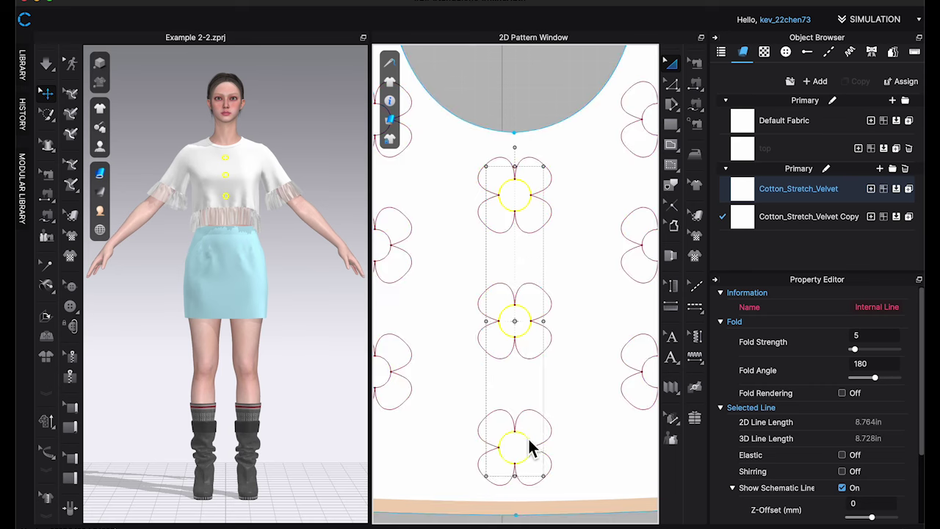
{"action": "scroll", "coordinate": [531, 448], "scroll_direction": "down", "scroll_amount": 2}
{"action": "left_click", "coordinate": [435, 236], "text": "shift"}
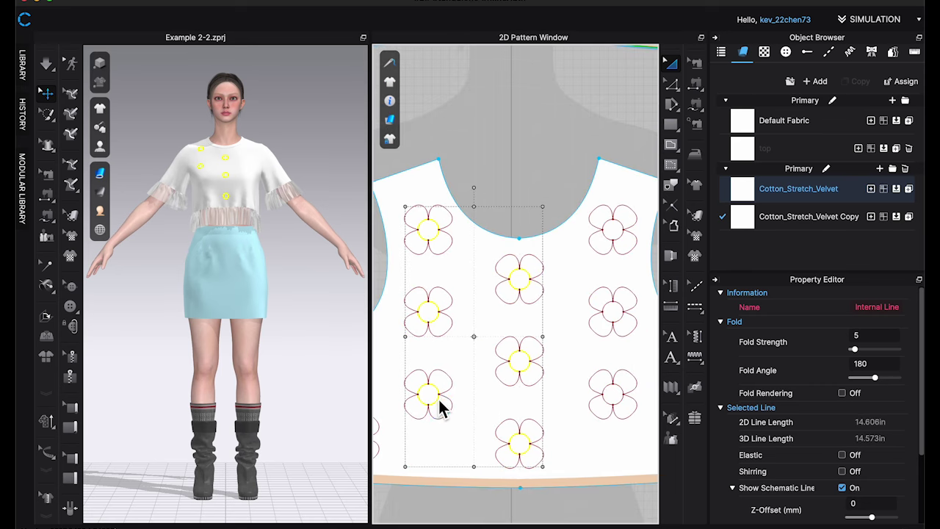
{"action": "left_click", "coordinate": [620, 408], "text": "shift"}
{"action": "left_click", "coordinate": [623, 242], "text": "shift"}
{"action": "scroll", "coordinate": [523, 353], "scroll_direction": "down", "scroll_amount": 2}
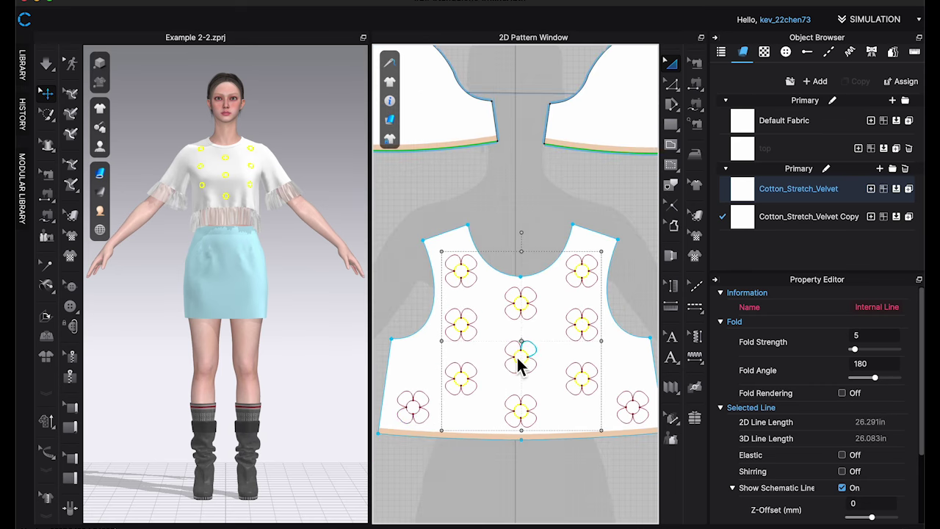
{"action": "left_click", "coordinate": [419, 415], "text": "shift"}
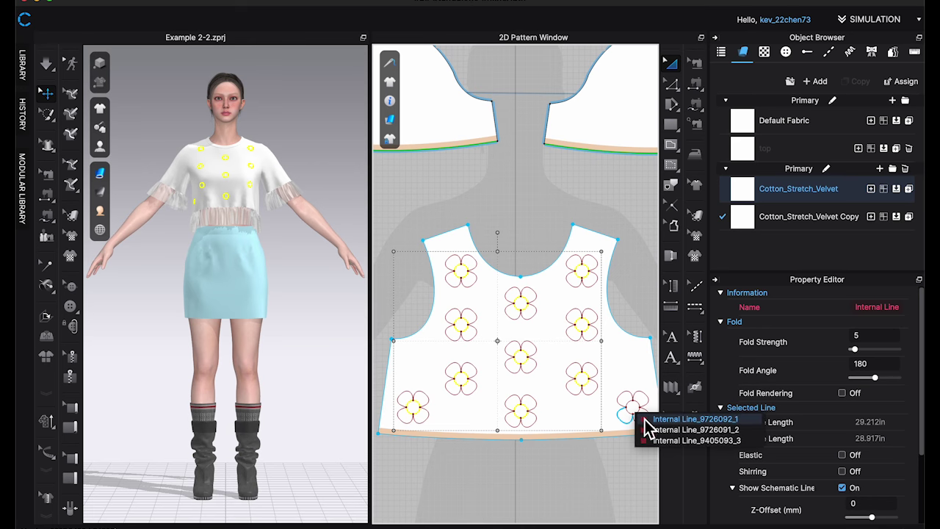
{"action": "scroll", "coordinate": [615, 420], "scroll_direction": "up", "scroll_amount": 2}
{"action": "left_click", "coordinate": [617, 420], "text": "shift"}
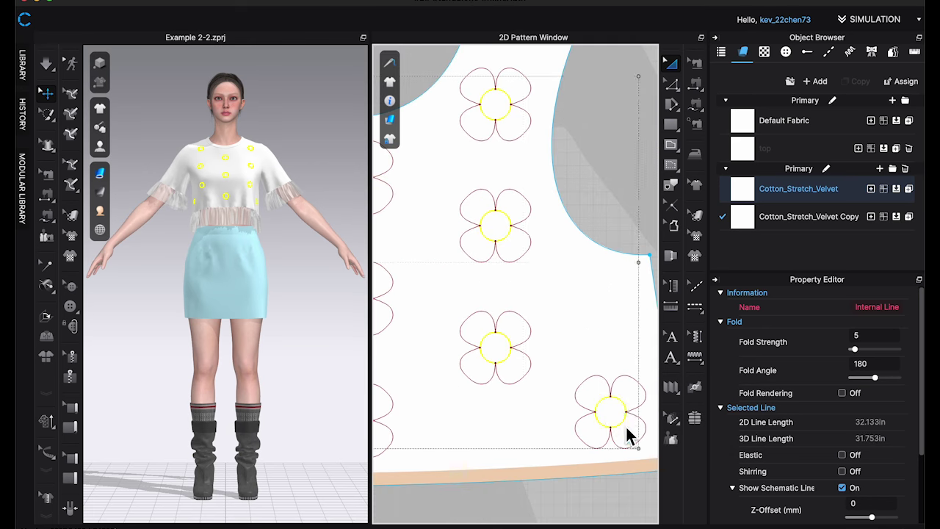
{"action": "scroll", "coordinate": [623, 441], "scroll_direction": "down", "scroll_amount": 3}
{"action": "right_click_drag", "start_coordinate": [577, 500], "coordinate": [504, 287]}
{"action": "scroll", "coordinate": [504, 252], "scroll_direction": "up", "scroll_amount": 5}
{"action": "right_click", "coordinate": [504, 252]}
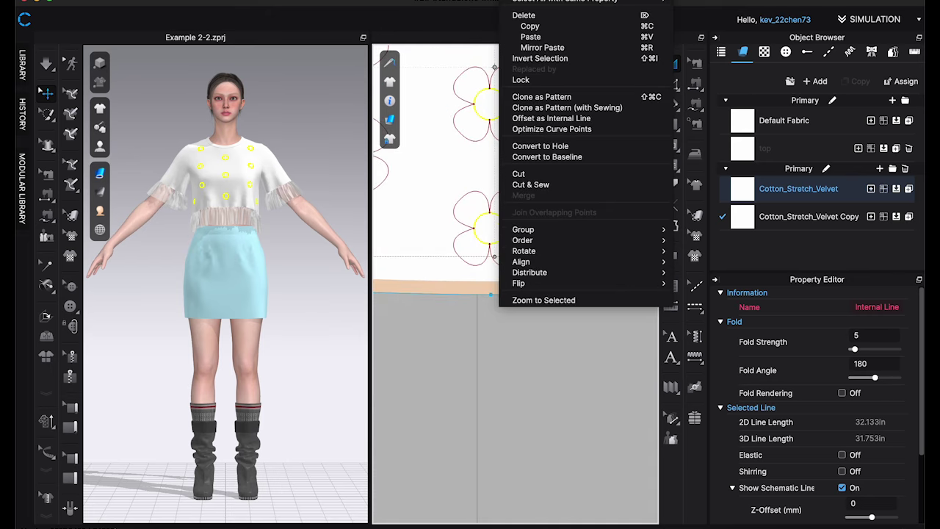
{"action": "left_click", "coordinate": [577, 402]}
{"action": "scroll", "coordinate": [574, 395], "scroll_direction": "down", "scroll_amount": 5}
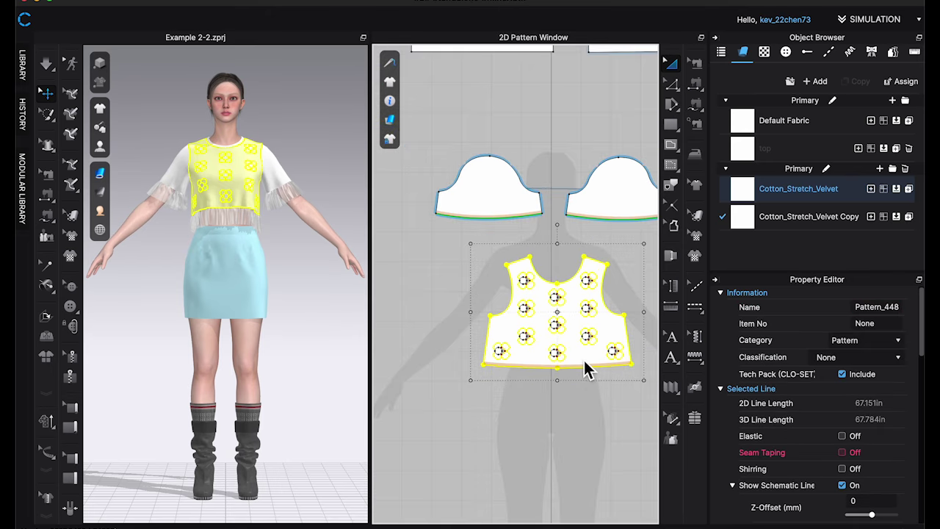
Move the front pattern away from its cut circles and layer-clone the circles under, placing the clones below the originals.
{"action": "left_click_drag", "start_coordinate": [586, 360], "coordinate": [399, 360]}
{"action": "left_click_drag", "start_coordinate": [507, 390], "coordinate": [643, 272]}
{"action": "right_click", "coordinate": [592, 292]}
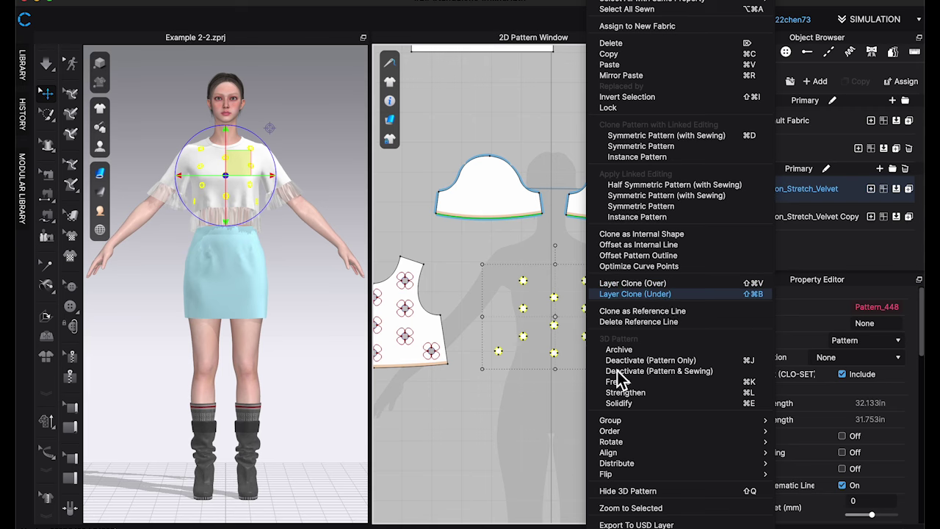
{"action": "left_click", "coordinate": [666, 295]}
{"action": "left_click", "coordinate": [555, 416]}
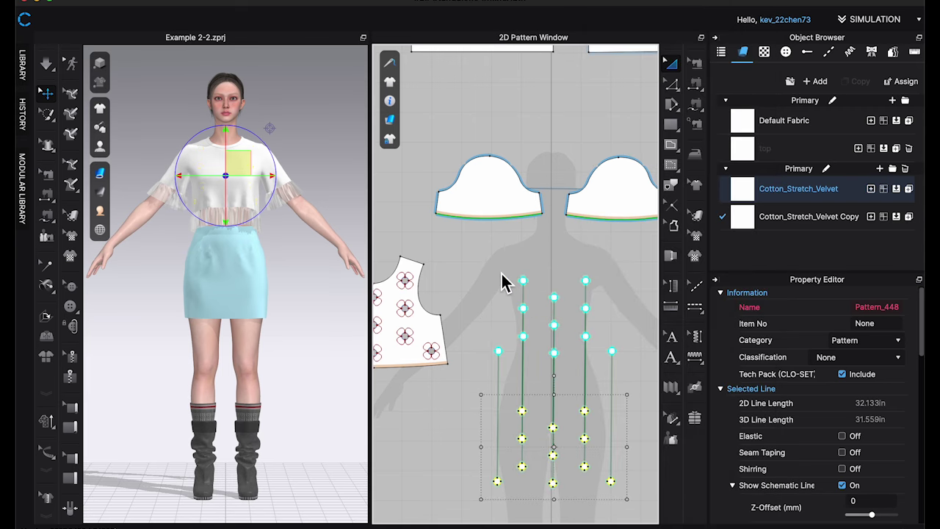
Set the particle distance of all original and cloned circles to 5 mm and assign them the velvet fabric copy renamed flower.
{"action": "left_click_drag", "start_coordinate": [496, 263], "coordinate": [623, 392]}
{"action": "scroll", "coordinate": [806, 442], "scroll_direction": "down", "scroll_amount": 5}
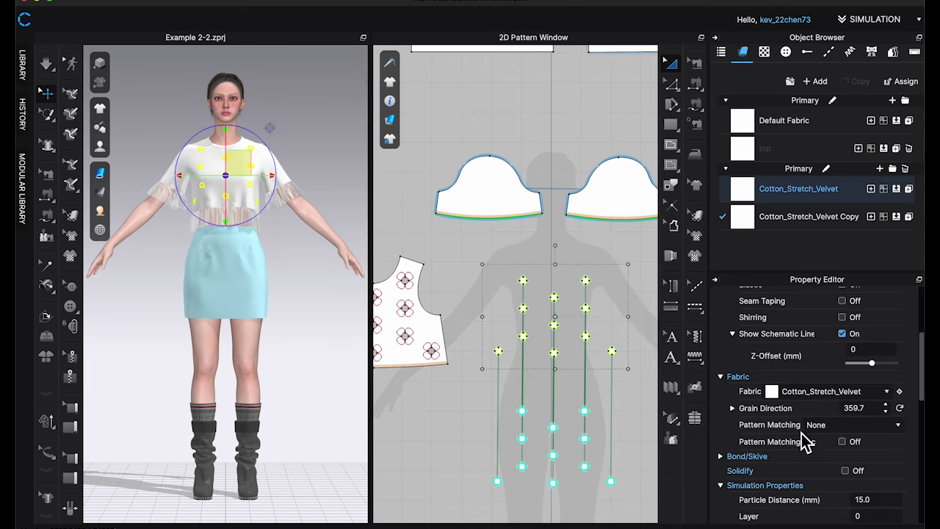
{"action": "scroll", "coordinate": [504, 284], "scroll_direction": "up", "scroll_amount": 2}
{"action": "scroll", "coordinate": [568, 344], "scroll_direction": "down", "scroll_amount": 3}
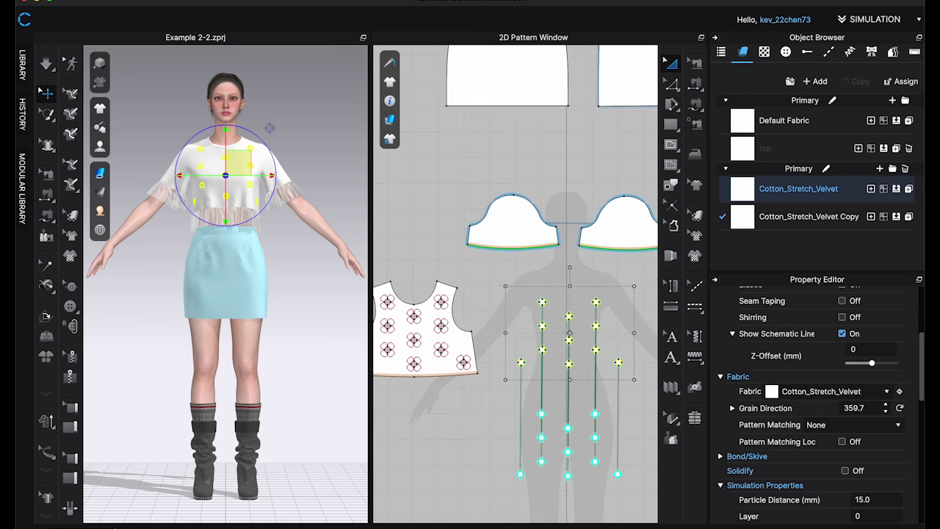
{"action": "middle_click_drag", "start_coordinate": [644, 406], "coordinate": [622, 336]}
{"action": "left_click", "coordinate": [632, 348]}
{"action": "left_click", "coordinate": [633, 358]}
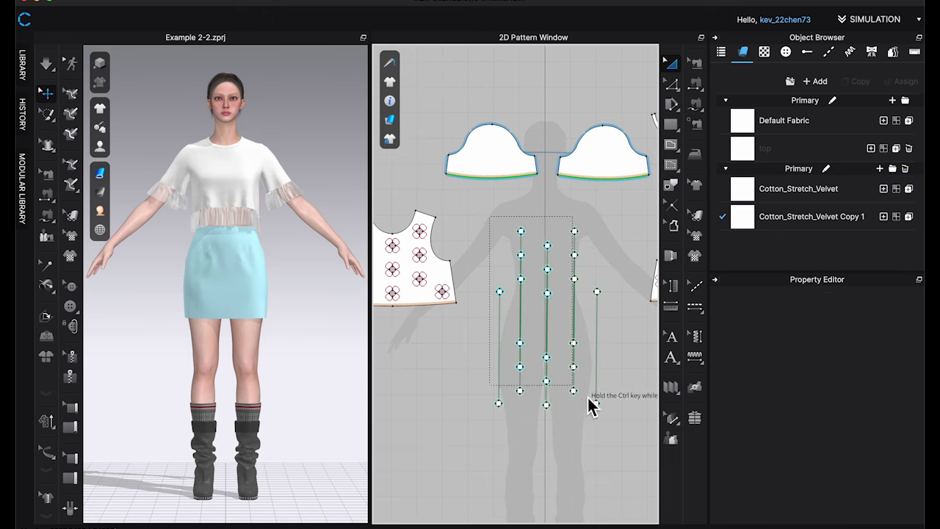
{"action": "left_click_drag", "start_coordinate": [621, 431], "coordinate": [621, 431]}
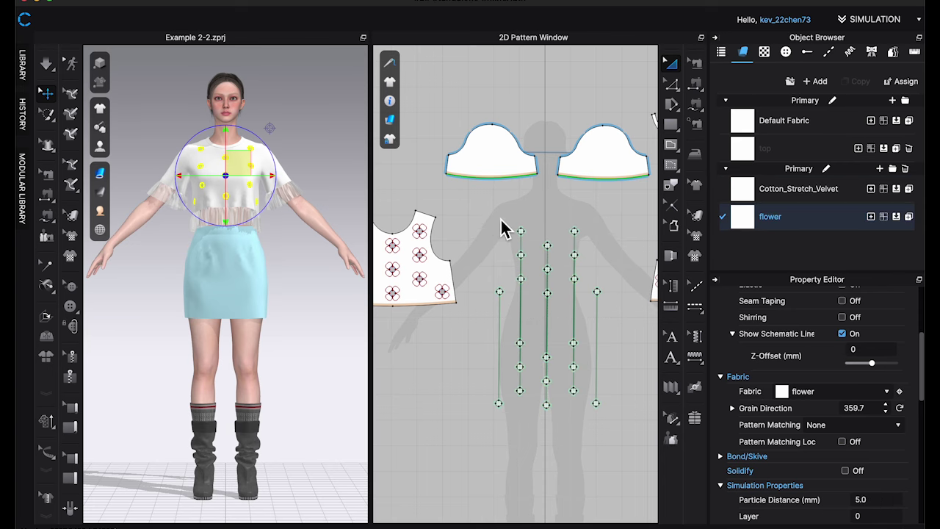
Set the pressure of the original upper group of circles to 10.
{"action": "left_click", "coordinate": [515, 243]}
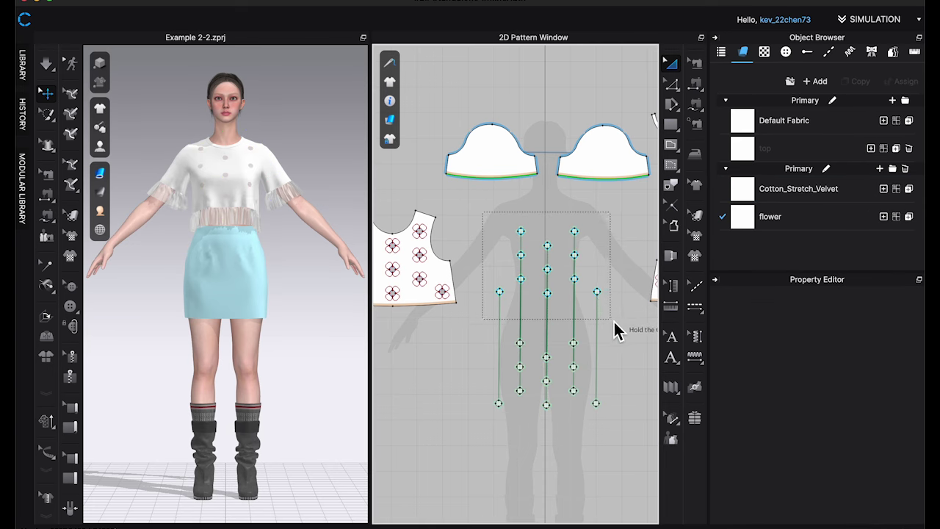
{"action": "left_click_drag", "start_coordinate": [616, 324], "coordinate": [616, 324]}
{"action": "scroll", "coordinate": [837, 447], "scroll_direction": "down", "scroll_amount": 3}
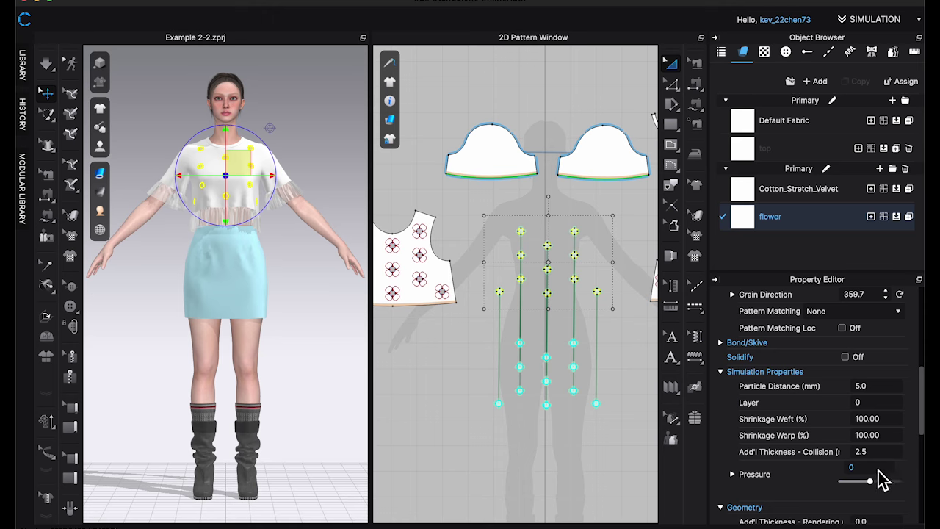
{"action": "scroll", "coordinate": [878, 471], "scroll_direction": "down", "scroll_amount": 2}
{"action": "left_click", "coordinate": [733, 399]}
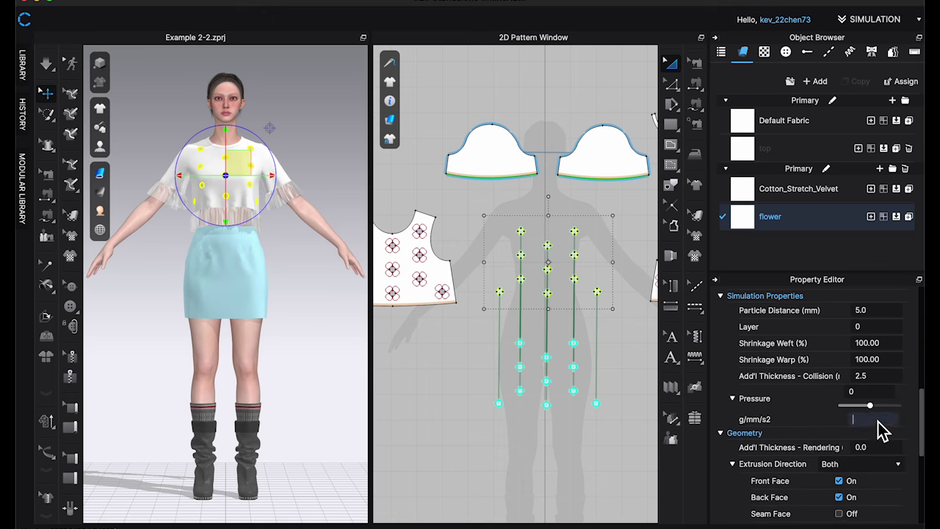
{"action": "left_click", "coordinate": [878, 422]}
{"action": "type", "text": "10"}
{"action": "key", "text": "Return"}
Set the pressure of the cloned lower group of circles to -10.
{"action": "left_click_drag", "start_coordinate": [452, 444], "coordinate": [616, 429]}
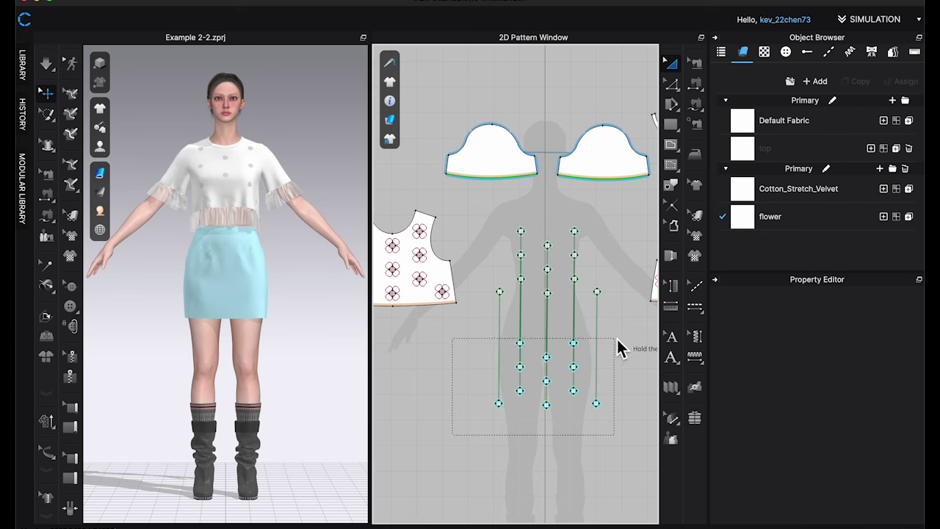
{"action": "left_click_drag", "start_coordinate": [618, 342], "coordinate": [616, 339]}
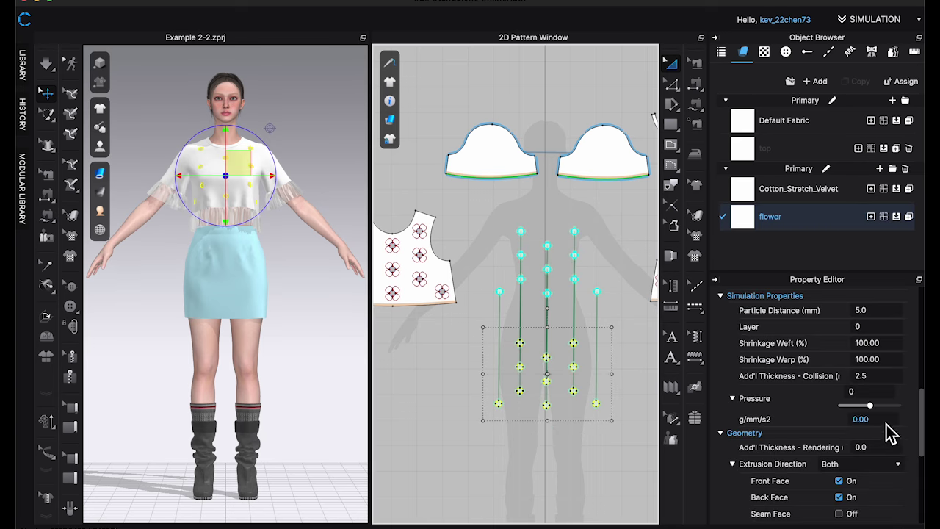
{"action": "left_click", "coordinate": [887, 425]}
{"action": "type", "text": "-10"}
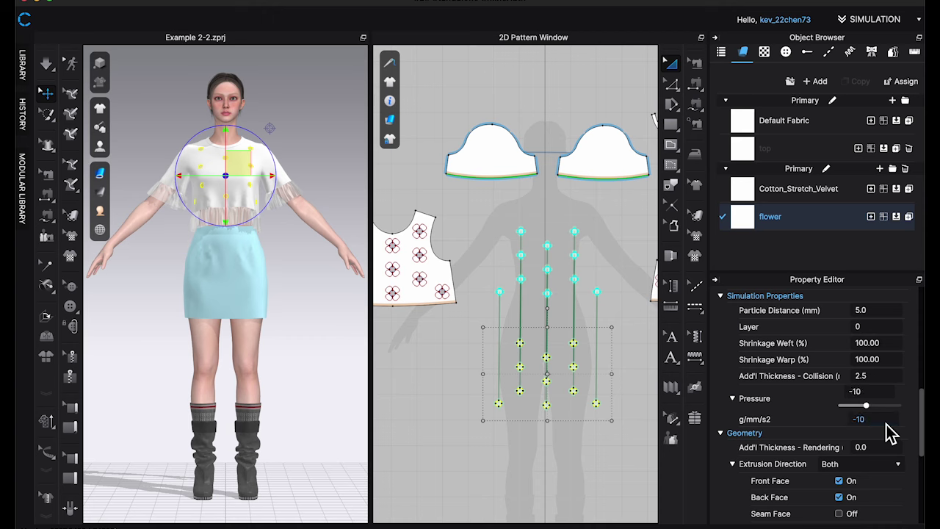
Simulate the garment and examine the puffed circles on the top from the side.
{"action": "left_click", "coordinate": [317, 126]}
{"action": "scroll", "coordinate": [309, 248], "scroll_direction": "up", "scroll_amount": 10}
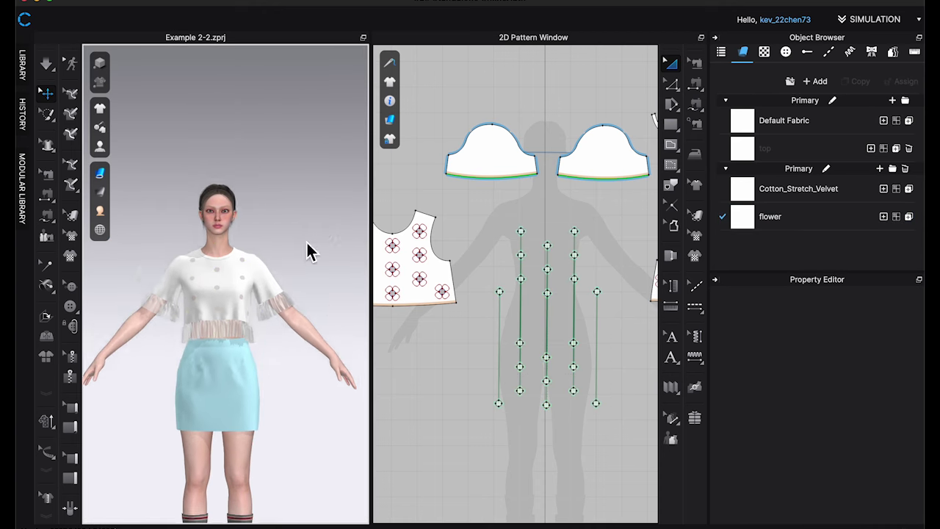
{"action": "key", "text": "space"}
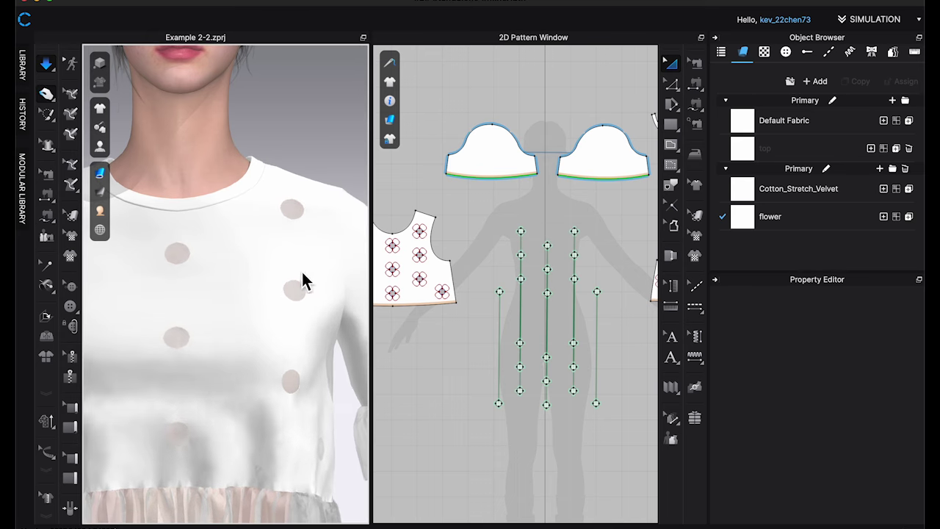
{"action": "right_click_drag", "start_coordinate": [302, 272], "coordinate": [340, 294]}
{"action": "scroll", "coordinate": [341, 293], "scroll_direction": "up", "scroll_amount": 6}
{"action": "key", "text": "space"}
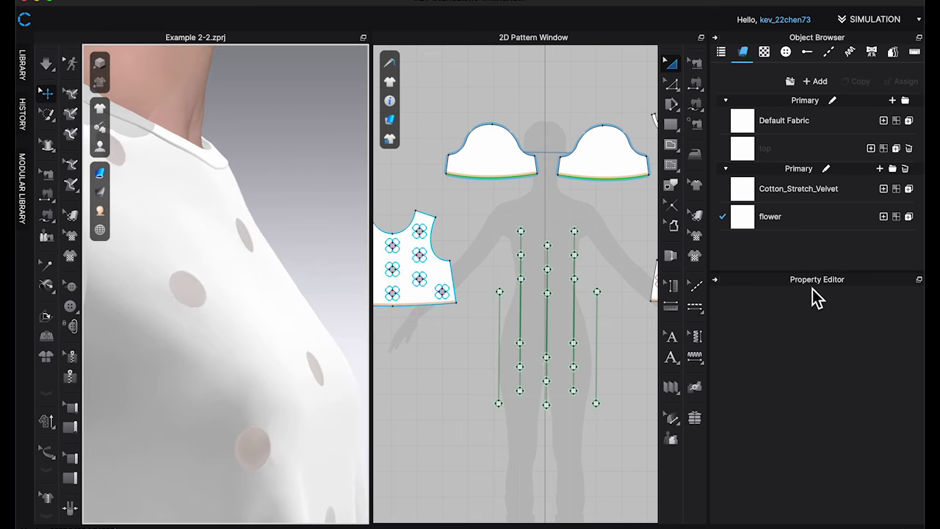
Raise the flower fabric's opacity to 100.
{"action": "left_click", "coordinate": [796, 220]}
{"action": "scroll", "coordinate": [892, 441], "scroll_direction": "up", "scroll_amount": 5}
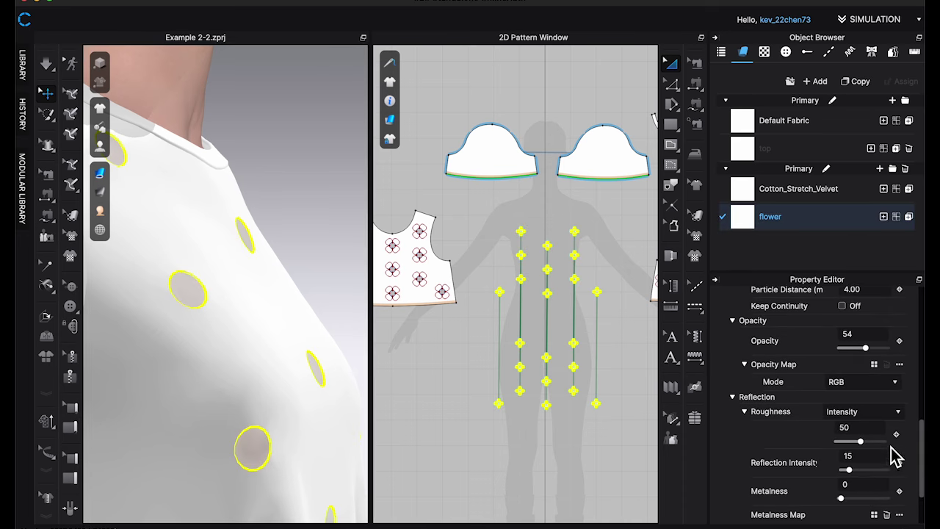
{"action": "left_click_drag", "start_coordinate": [867, 429], "coordinate": [887, 425]}
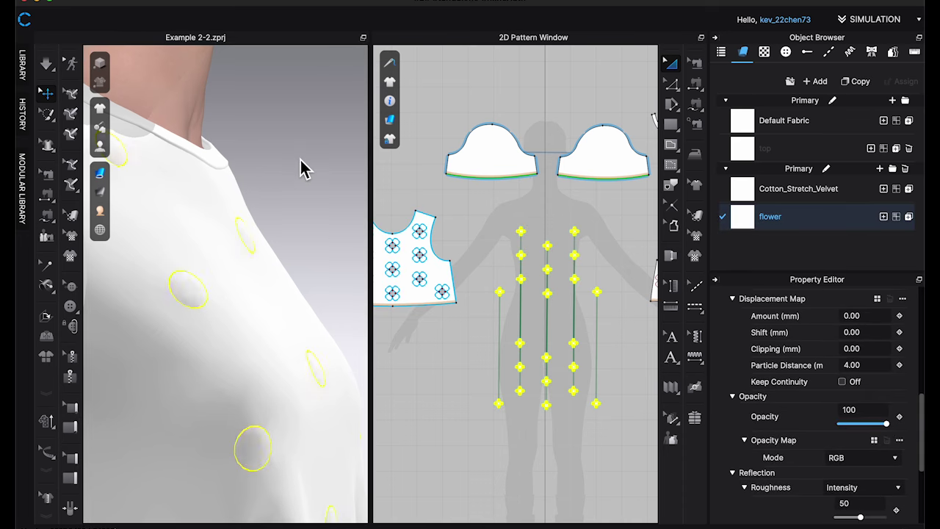
{"action": "left_click", "coordinate": [301, 163]}
Increase the pressure of the original circles to 20 and simulate the garment.
{"action": "right_click_drag", "start_coordinate": [313, 177], "coordinate": [323, 190]}
{"action": "left_click_drag", "start_coordinate": [486, 218], "coordinate": [617, 322]}
{"action": "left_click", "coordinate": [892, 422]}
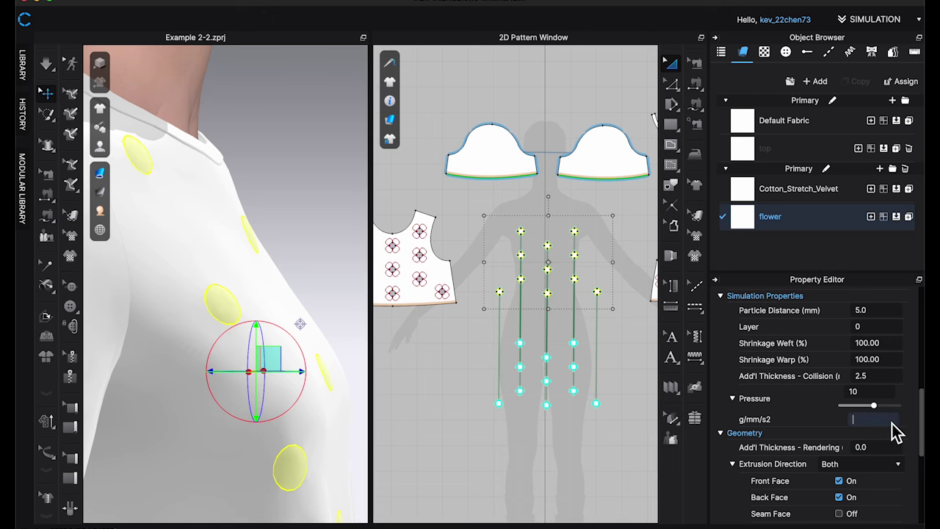
{"action": "key", "text": "space"}
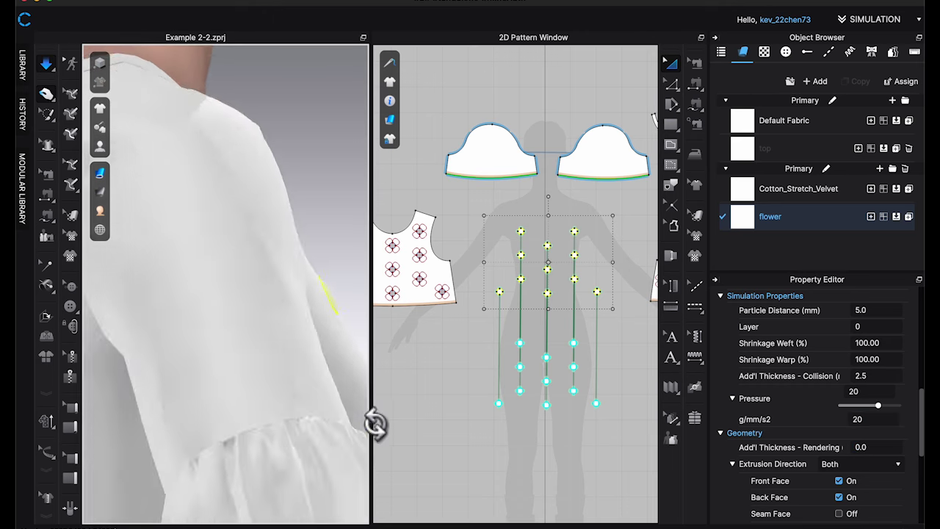
{"action": "key", "text": "space"}
Change the pressure of the cloned circles to -20 and simulate the garment, checking the puffed flower centres from the front.
{"action": "left_click_drag", "start_coordinate": [496, 441], "coordinate": [632, 331]}
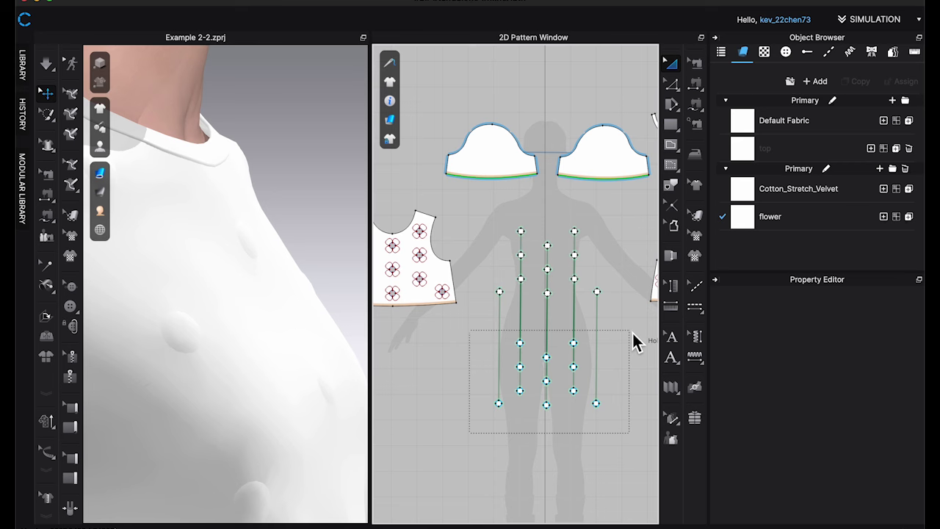
{"action": "left_click", "coordinate": [895, 422]}
{"action": "type", "text": "-20"}
{"action": "key", "text": "Return"}
{"action": "key", "text": "space"}
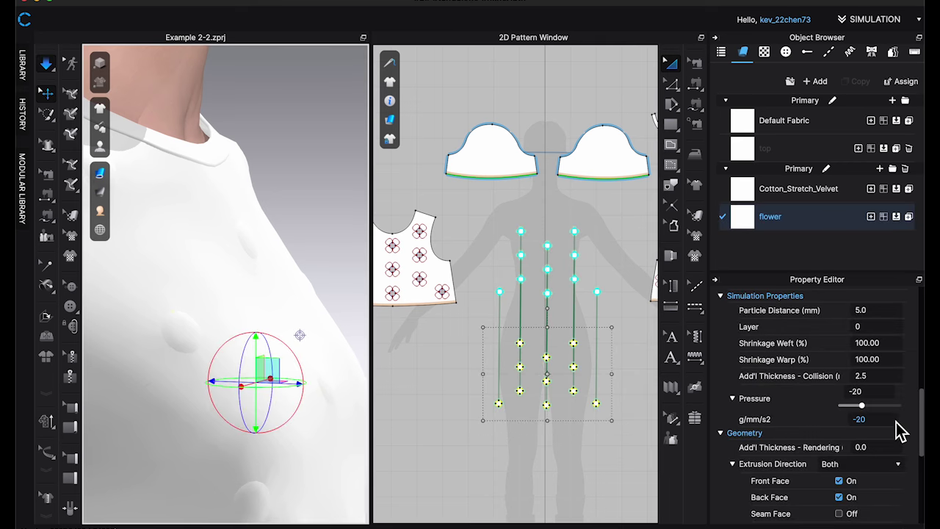
{"action": "right_click_drag", "start_coordinate": [346, 203], "coordinate": [273, 252]}
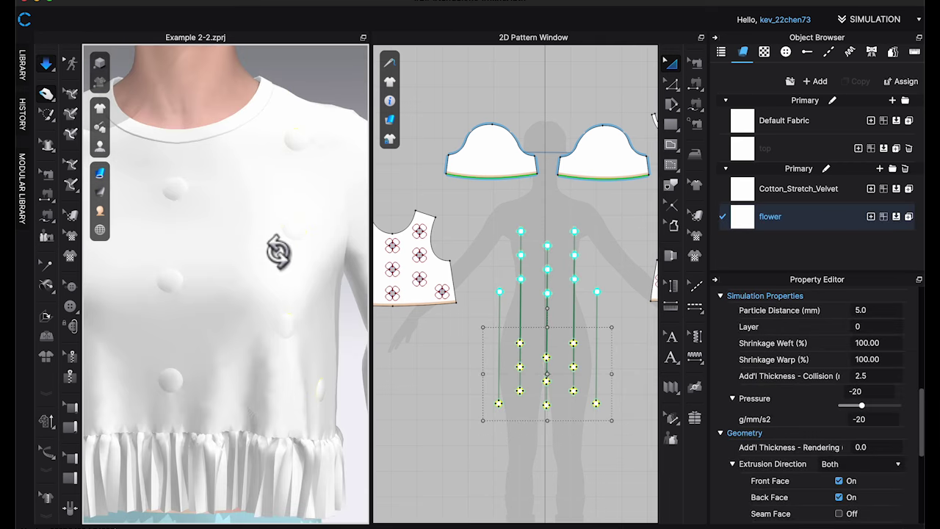
{"action": "scroll", "coordinate": [272, 252], "scroll_direction": "down", "scroll_amount": 3}
{"action": "key", "text": "space"}
Cut and sew the four petals of the flower just below the neckline of the front pattern.
{"action": "right_click_drag", "start_coordinate": [495, 235], "coordinate": [621, 237]}
{"action": "scroll", "coordinate": [483, 284], "scroll_direction": "up", "scroll_amount": 5}
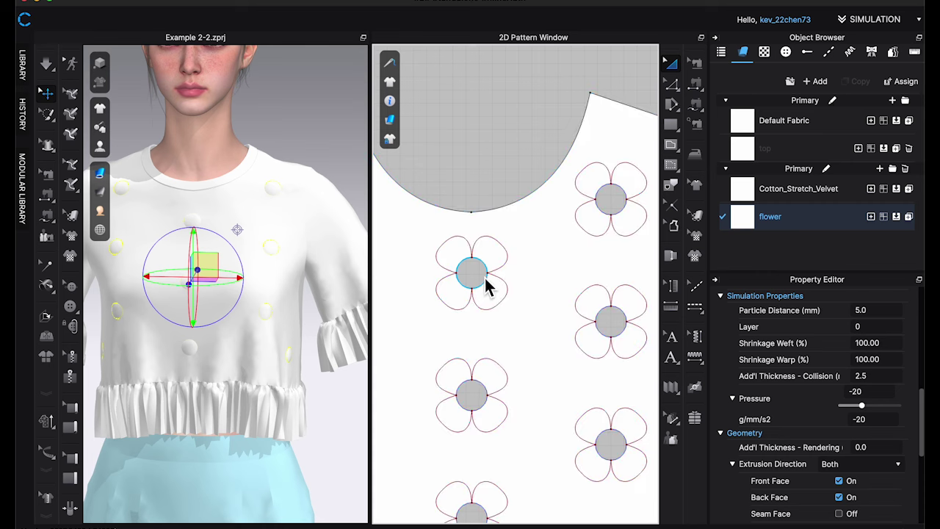
{"action": "scroll", "coordinate": [462, 252], "scroll_direction": "up", "scroll_amount": 2}
{"action": "left_click", "coordinate": [462, 252]}
{"action": "left_click", "coordinate": [519, 244], "text": "shift"}
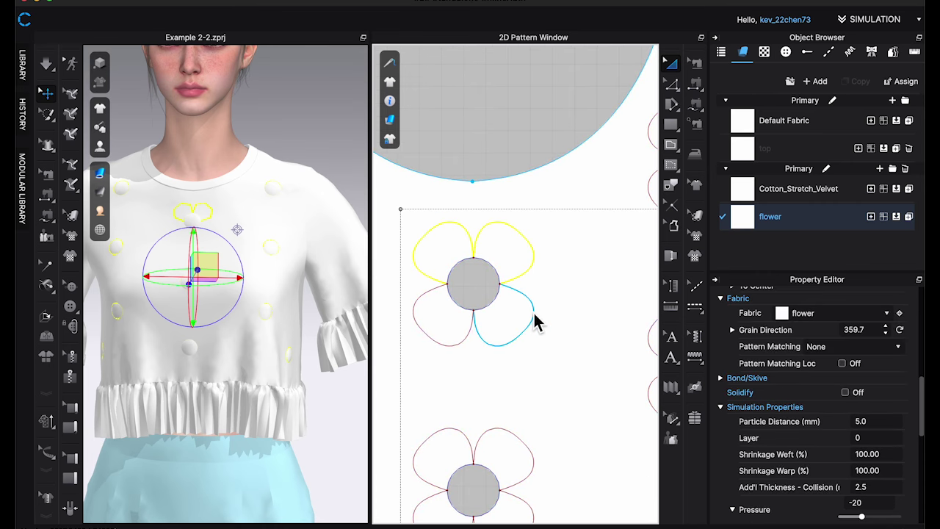
{"action": "right_click", "coordinate": [474, 347]}
{"action": "left_click", "coordinate": [551, 335]}
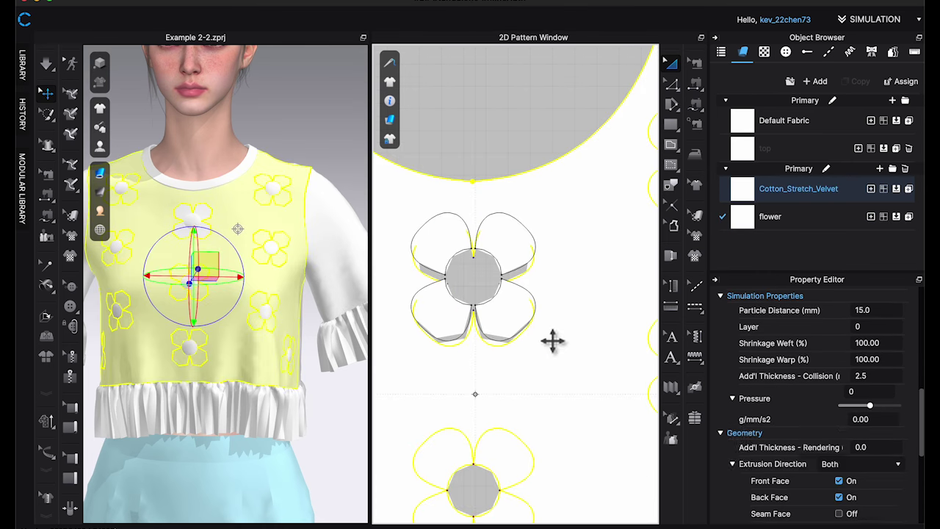
Move the cut petals off the front pattern into the empty area below it.
{"action": "scroll", "coordinate": [549, 341], "scroll_direction": "down", "scroll_amount": 5}
{"action": "left_click_drag", "start_coordinate": [540, 335], "coordinate": [505, 158]}
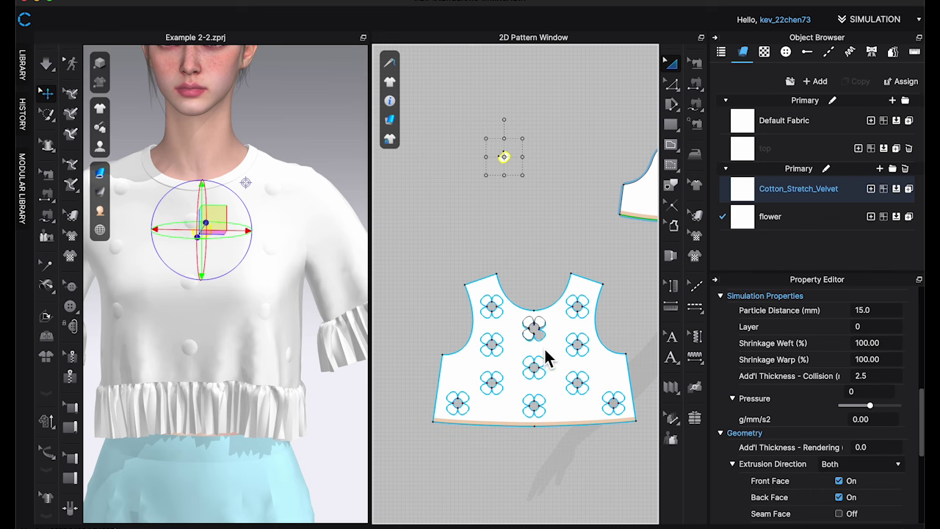
{"action": "key", "text": "super+z"}
{"action": "left_click_drag", "start_coordinate": [557, 395], "coordinate": [553, 501]}
{"action": "middle_click_drag", "start_coordinate": [602, 342], "coordinate": [522, 256]}
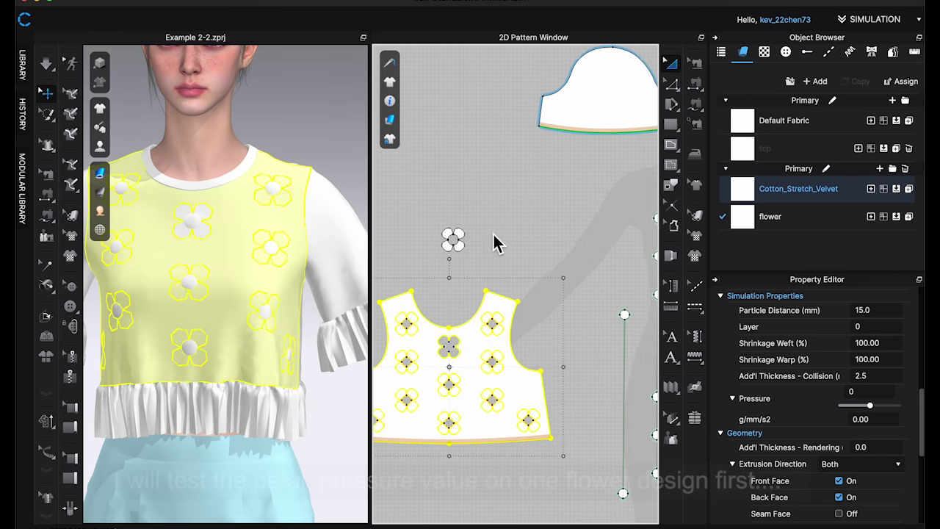
{"action": "left_click_drag", "start_coordinate": [431, 214], "coordinate": [493, 268]}
{"action": "middle_click_drag", "start_coordinate": [550, 289], "coordinate": [531, 193]}
{"action": "scroll", "coordinate": [505, 186], "scroll_direction": "down", "scroll_amount": 5}
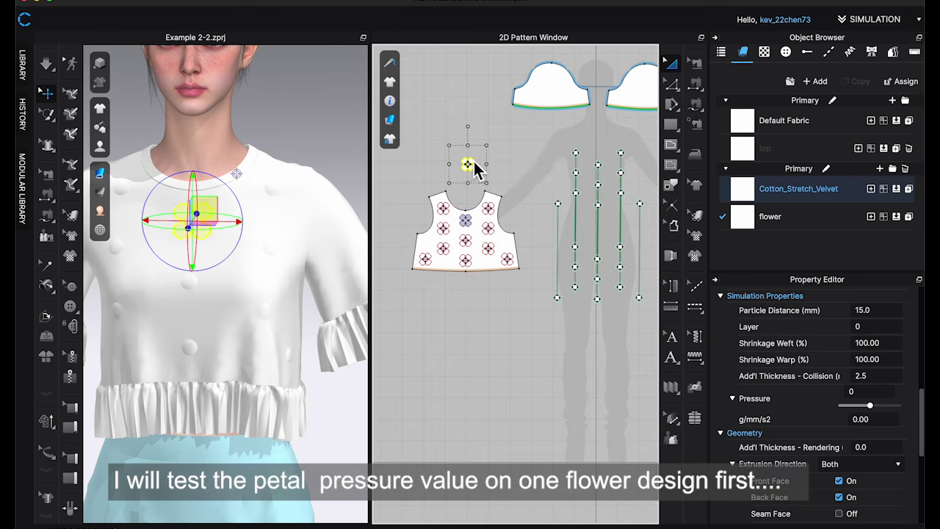
{"action": "left_click_drag", "start_coordinate": [502, 334], "coordinate": [499, 332]}
Set the particle distance of the separated petals to 5 mm.
{"action": "scroll", "coordinate": [513, 335], "scroll_direction": "up", "scroll_amount": 5}
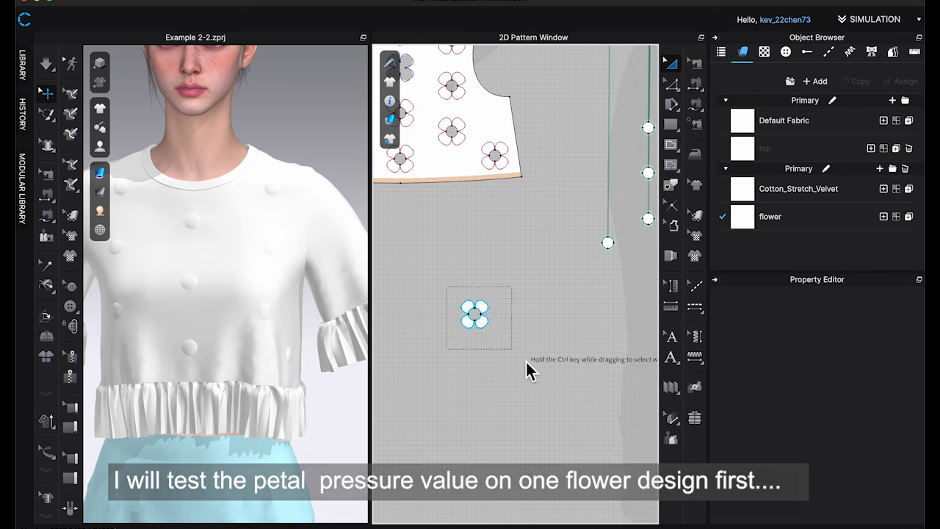
{"action": "left_click", "coordinate": [887, 312]}
{"action": "key", "text": "BackSpace"}
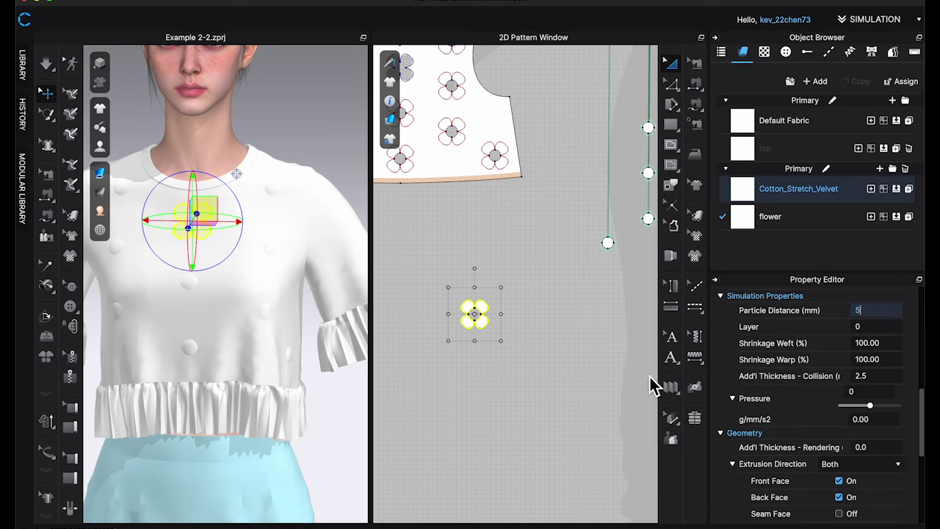
{"action": "left_click", "coordinate": [514, 334]}
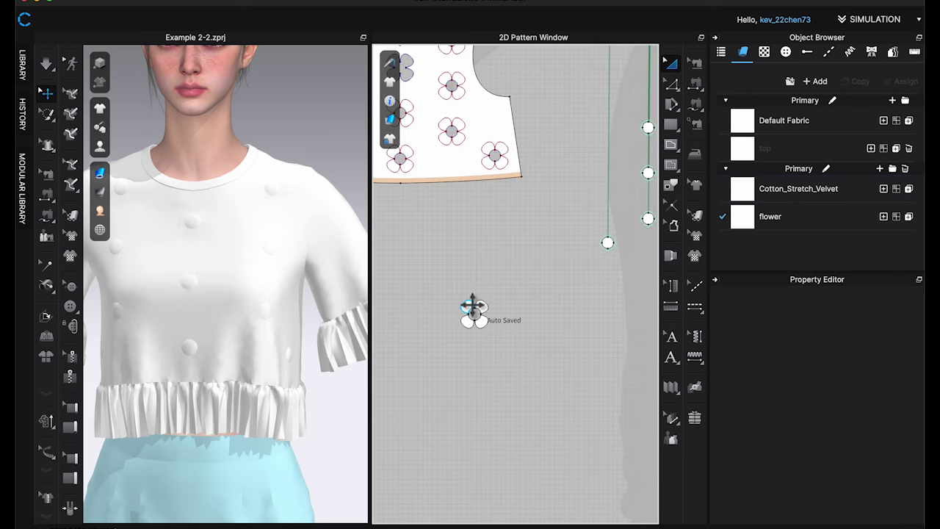
Clone the separated petals as a sewn layer and place the copy about 3.9 in below them.
{"action": "left_click", "coordinate": [474, 313]}
{"action": "right_click", "coordinate": [489, 337]}
{"action": "left_click", "coordinate": [579, 298]}
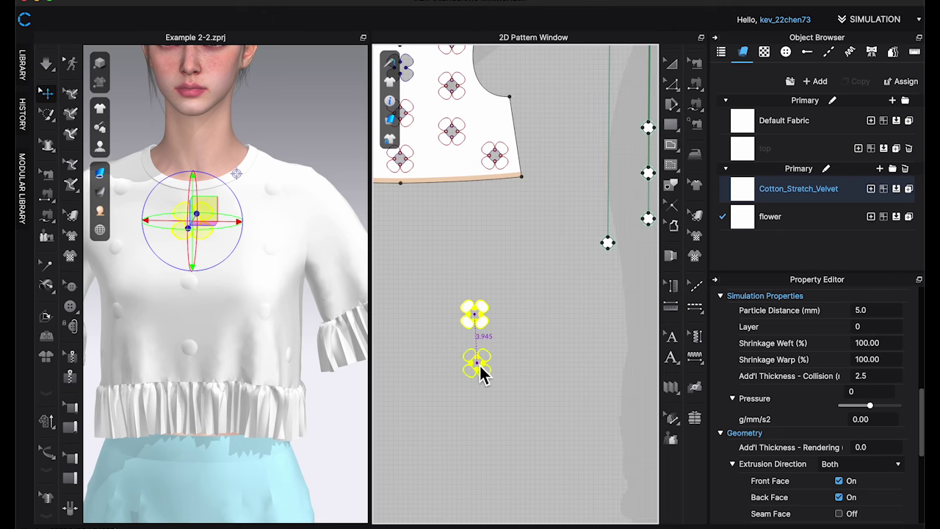
{"action": "left_click", "coordinate": [475, 366]}
Set the pressure of the original petals to 20.
{"action": "left_click_drag", "start_coordinate": [453, 289], "coordinate": [506, 336]}
{"action": "scroll", "coordinate": [812, 373], "scroll_direction": "down", "scroll_amount": 5}
{"action": "scroll", "coordinate": [816, 380], "scroll_direction": "up", "scroll_amount": 3}
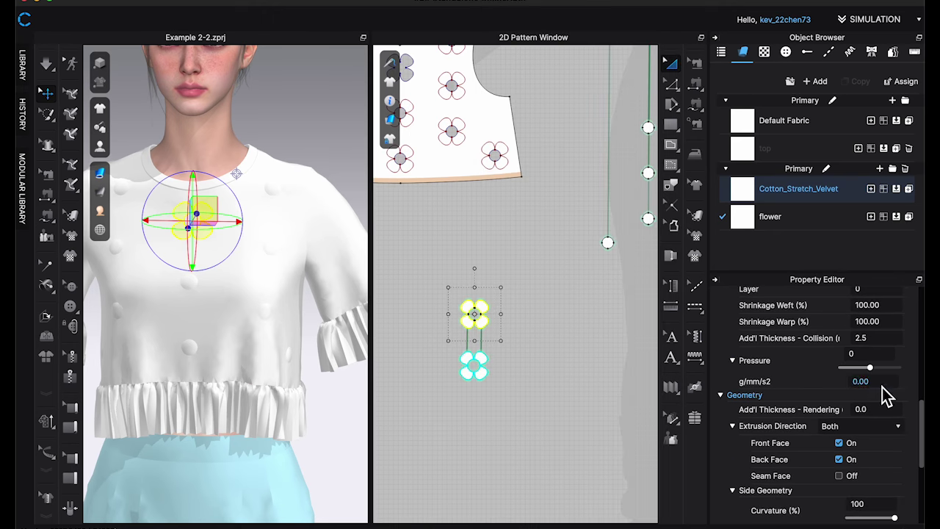
{"action": "left_click", "coordinate": [515, 372]}
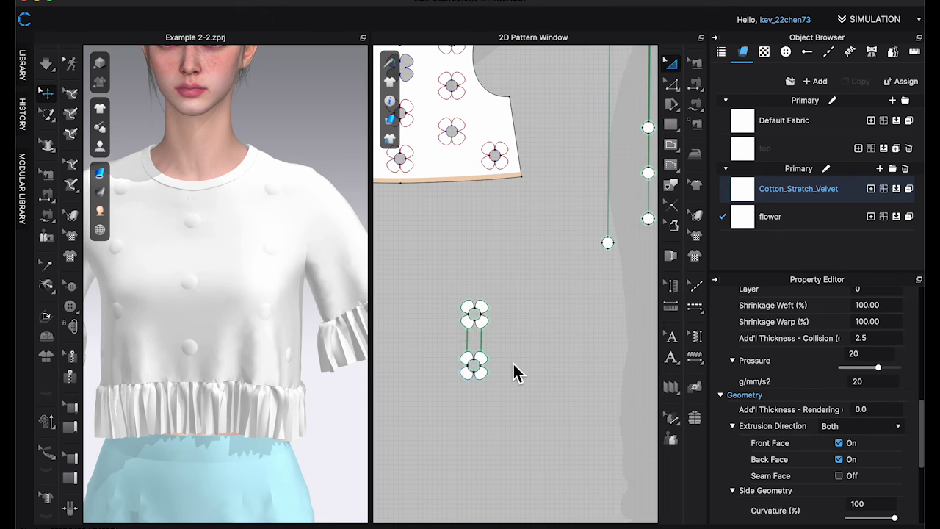
Set the pressure of the cloned petals to -20 and simulate the garment.
{"action": "left_click", "coordinate": [475, 364]}
{"action": "left_click", "coordinate": [884, 383]}
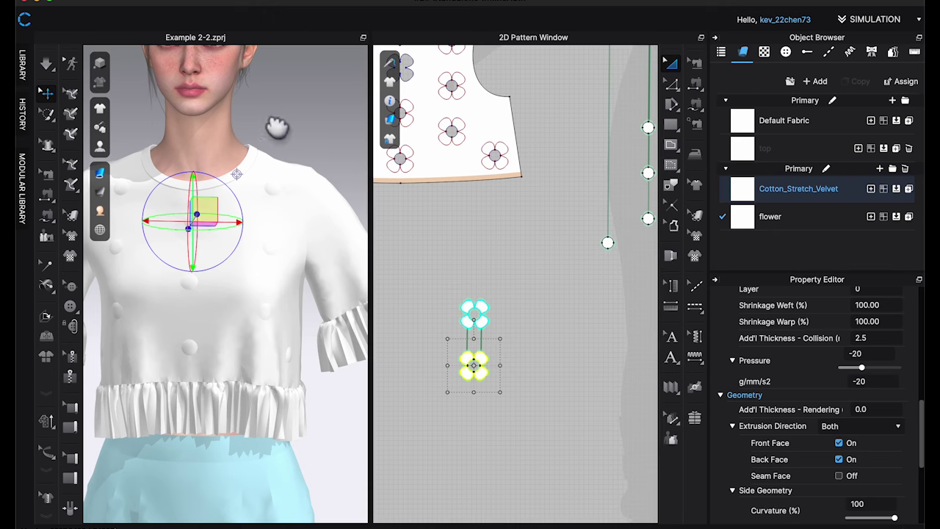
{"action": "scroll", "coordinate": [305, 206], "scroll_direction": "up", "scroll_amount": 5}
{"action": "key", "text": "space"}
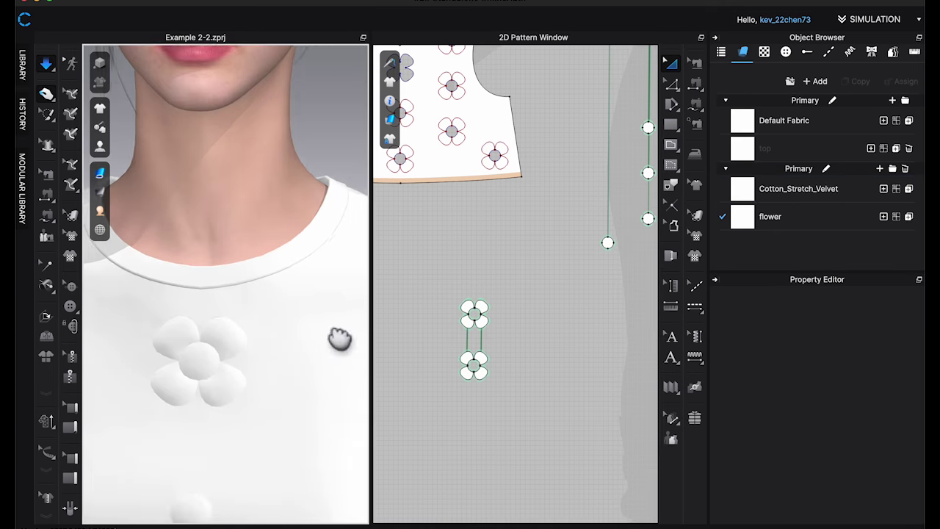
Assign the flower fabric to both the original and the cloned petals.
{"action": "left_click_drag", "start_coordinate": [451, 284], "coordinate": [514, 413]}
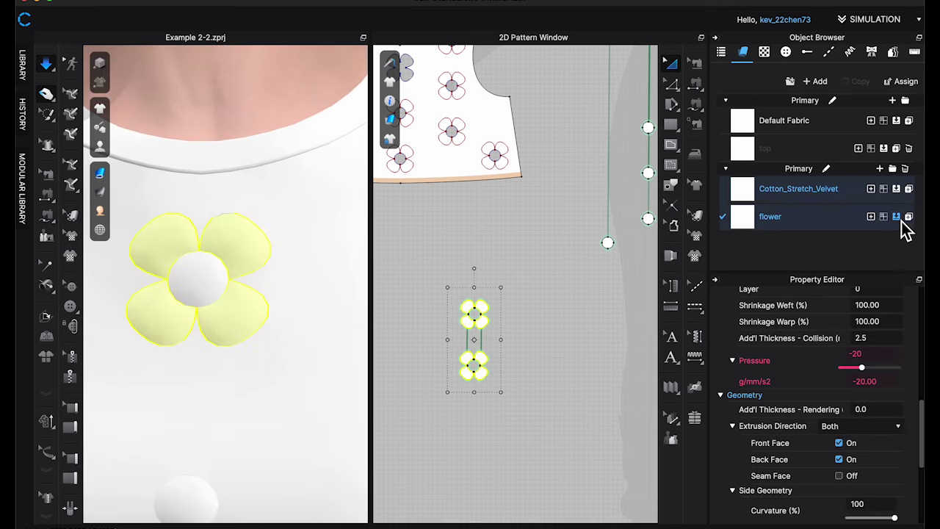
{"action": "left_click", "coordinate": [429, 313]}
{"action": "right_click_drag", "start_coordinate": [332, 351], "coordinate": [361, 342]}
Increase the pressure to 35 on the original petals and -35 on the cloned ones, and simulate the garment.
{"action": "left_click", "coordinate": [482, 320]}
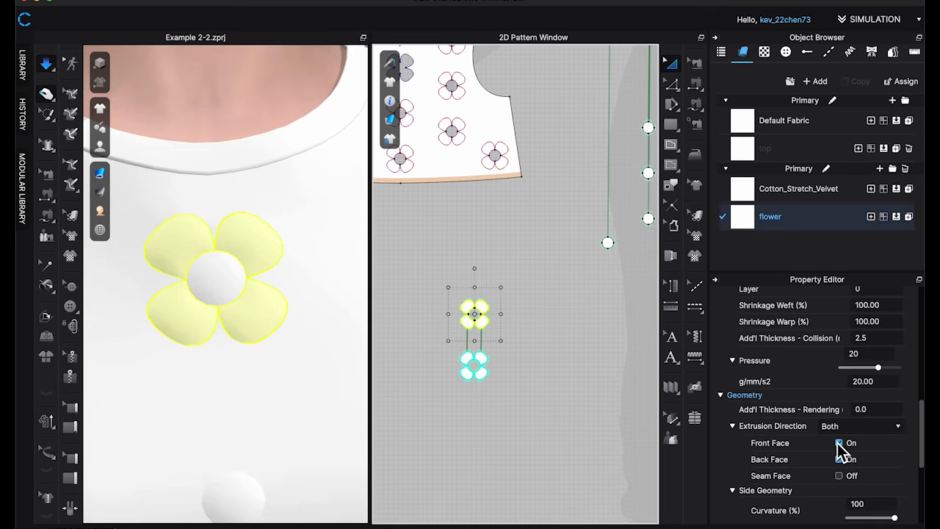
{"action": "key", "text": "space"}
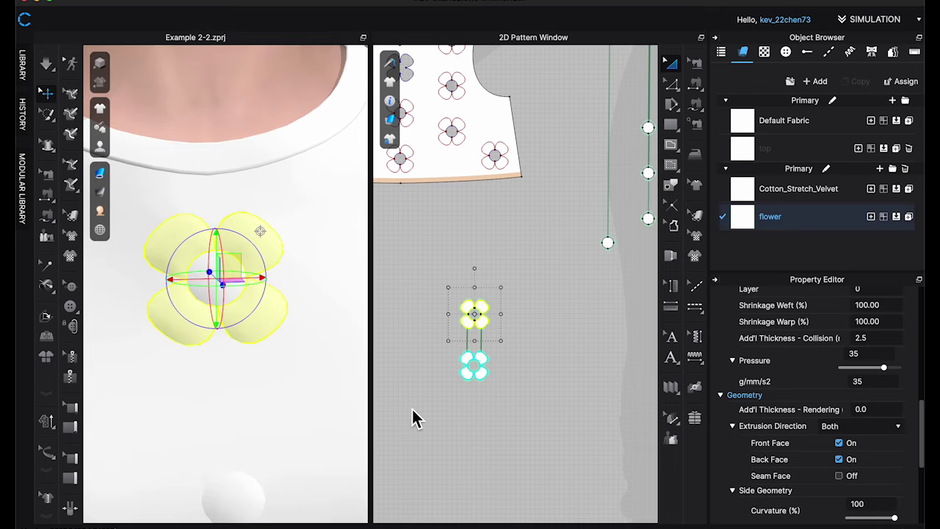
{"action": "left_click_drag", "start_coordinate": [428, 414], "coordinate": [506, 343]}
{"action": "left_click", "coordinate": [894, 381]}
{"action": "type", "text": "-35"}
{"action": "key", "text": "Return"}
{"action": "key", "text": "space"}
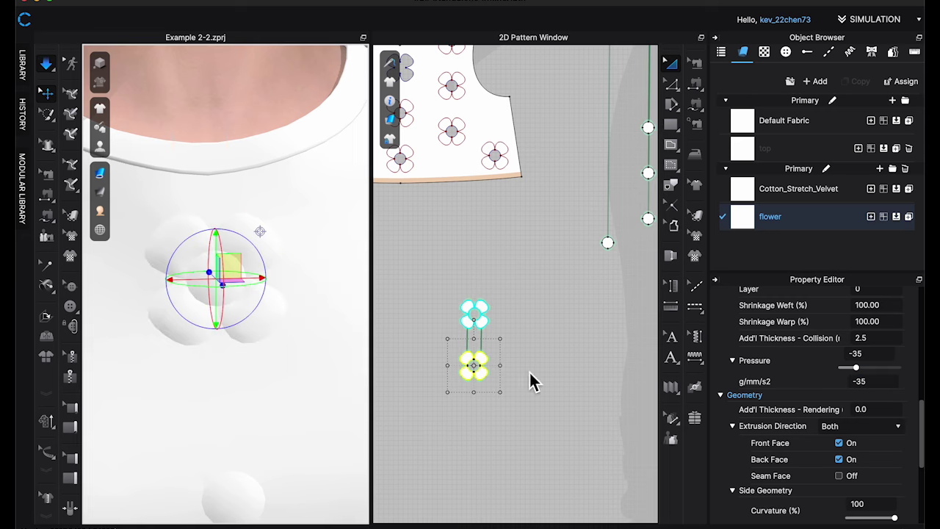
{"action": "right_click_drag", "start_coordinate": [316, 367], "coordinate": [343, 365]}
{"action": "key", "text": "space"}
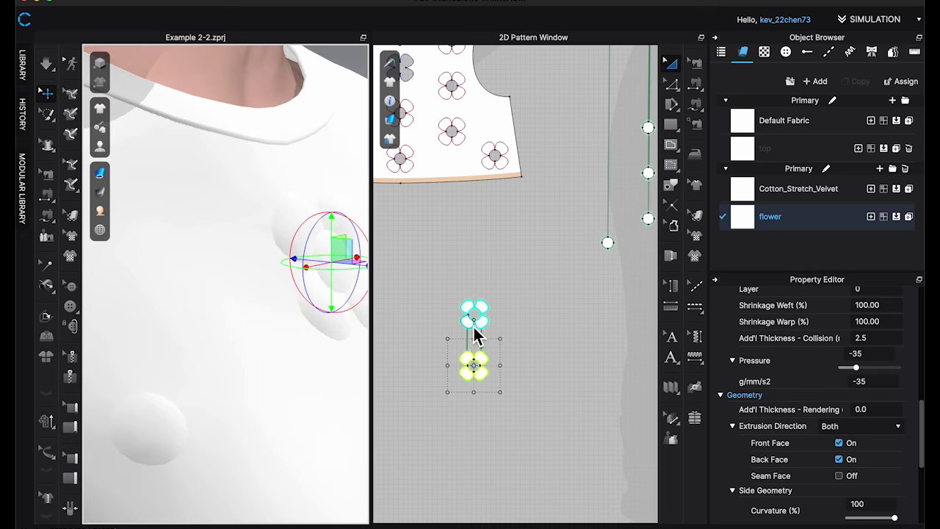
Examine the puffed test flower on the top from the side and the front.
{"action": "left_click_drag", "start_coordinate": [457, 286], "coordinate": [519, 413]}
{"action": "left_click", "coordinate": [319, 411]}
{"action": "left_click", "coordinate": [446, 453]}
{"action": "scroll", "coordinate": [275, 387], "scroll_direction": "down", "scroll_amount": 8}
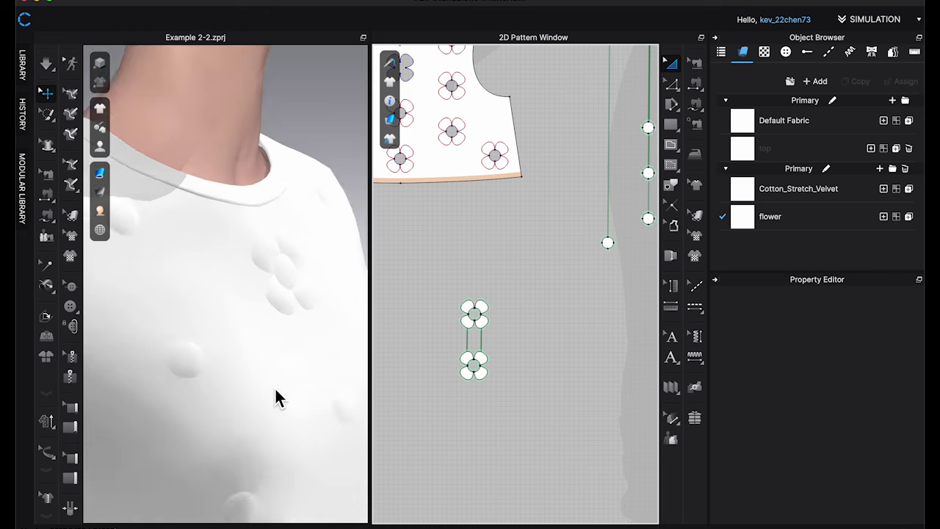
{"action": "right_click_drag", "start_coordinate": [291, 397], "coordinate": [260, 400]}
{"action": "scroll", "coordinate": [275, 318], "scroll_direction": "up", "scroll_amount": 2}
Select the petal outlines of all remaining flowers on the front pattern and cut and sew them.
{"action": "scroll", "coordinate": [518, 307], "scroll_direction": "down", "scroll_amount": 5}
{"action": "scroll", "coordinate": [456, 191], "scroll_direction": "up", "scroll_amount": 5}
{"action": "scroll", "coordinate": [456, 191], "scroll_direction": "up", "scroll_amount": 5}
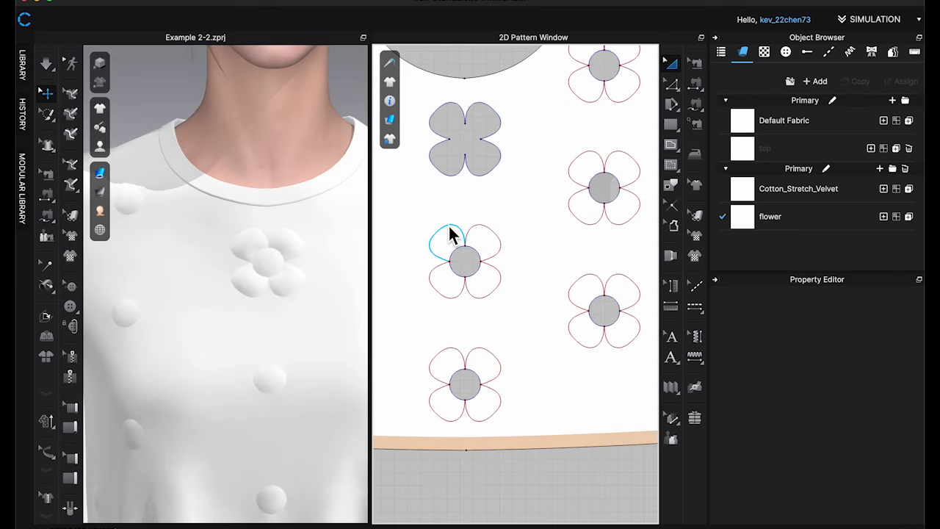
{"action": "left_click", "coordinate": [449, 226]}
{"action": "left_click", "coordinate": [481, 225], "text": "shift"}
{"action": "left_click", "coordinate": [482, 296], "text": "shift"}
{"action": "left_click", "coordinate": [458, 297], "text": "shift"}
{"action": "left_click", "coordinate": [535, 388], "text": "shift"}
{"action": "scroll", "coordinate": [458, 298], "scroll_direction": "up", "scroll_amount": 2}
{"action": "left_click", "coordinate": [458, 294], "text": "shift"}
{"action": "left_click", "coordinate": [463, 388], "text": "shift"}
{"action": "left_click", "coordinate": [480, 387], "text": "shift"}
{"action": "left_click", "coordinate": [480, 496], "text": "shift"}
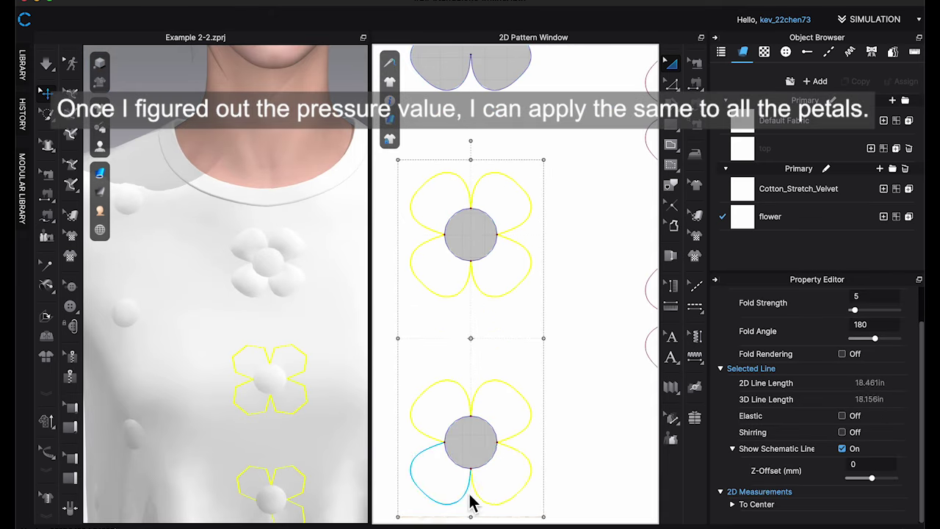
{"action": "left_click", "coordinate": [468, 495], "text": "shift"}
{"action": "scroll", "coordinate": [507, 323], "scroll_direction": "down", "scroll_amount": 5}
{"action": "scroll", "coordinate": [477, 210], "scroll_direction": "up", "scroll_amount": 5}
{"action": "left_click", "coordinate": [441, 150], "text": "shift"}
{"action": "left_click", "coordinate": [421, 151], "text": "shift"}
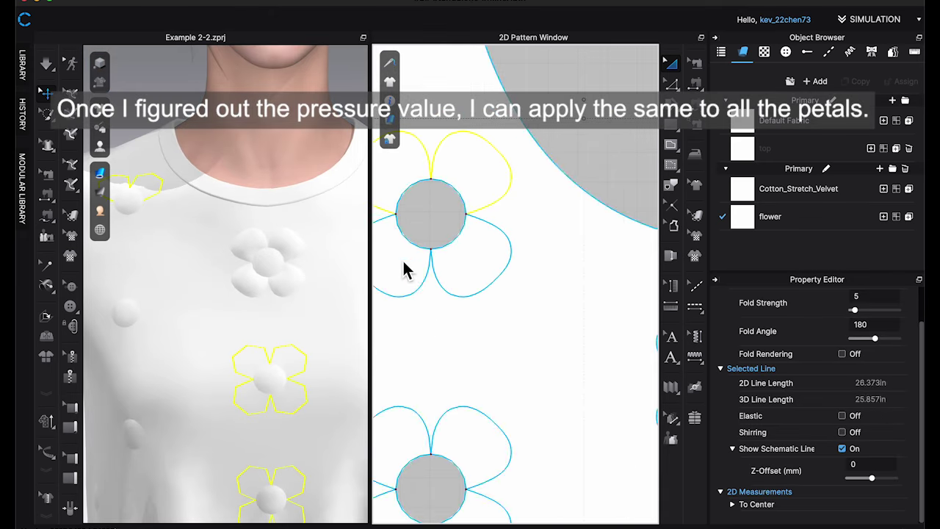
{"action": "left_click", "coordinate": [390, 493], "text": "shift"}
{"action": "scroll", "coordinate": [505, 338], "scroll_direction": "down", "scroll_amount": 5}
{"action": "scroll", "coordinate": [477, 419], "scroll_direction": "up", "scroll_amount": 5}
{"action": "left_click", "coordinate": [570, 156], "text": "shift"}
{"action": "left_click", "coordinate": [640, 156], "text": "shift"}
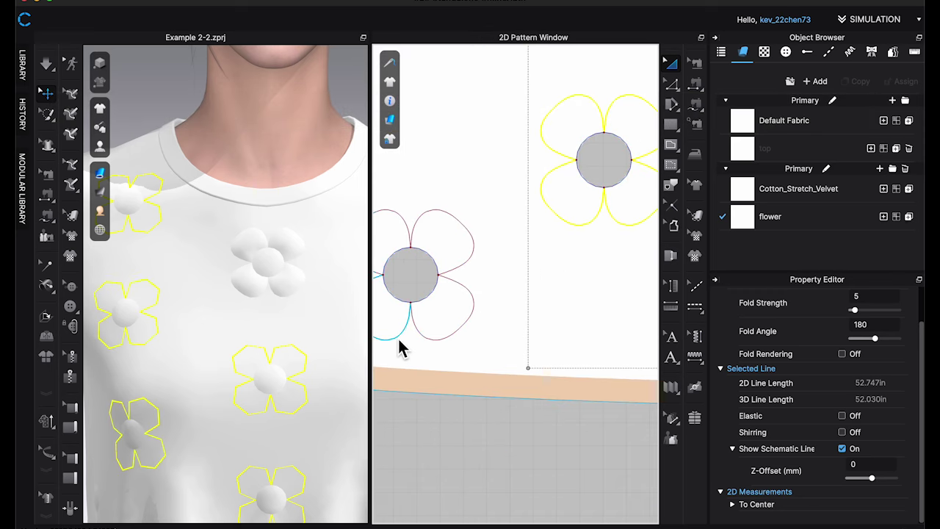
{"action": "left_click", "coordinate": [409, 231], "text": "shift"}
{"action": "scroll", "coordinate": [471, 257], "scroll_direction": "down", "scroll_amount": 5}
{"action": "scroll", "coordinate": [518, 244], "scroll_direction": "up", "scroll_amount": 5}
{"action": "left_click", "coordinate": [398, 211], "text": "shift"}
{"action": "left_click", "coordinate": [411, 211], "text": "shift"}
{"action": "left_click", "coordinate": [410, 312], "text": "shift"}
{"action": "left_click", "coordinate": [398, 314], "text": "shift"}
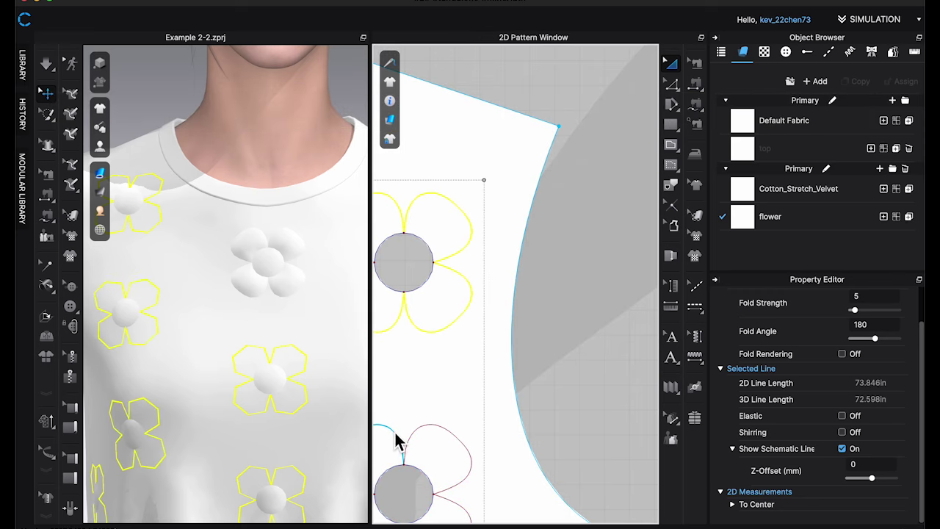
{"action": "left_click", "coordinate": [397, 441], "text": "shift"}
{"action": "left_click", "coordinate": [422, 435], "text": "shift"}
{"action": "left_click", "coordinate": [423, 453], "text": "shift"}
{"action": "left_click", "coordinate": [535, 455], "text": "shift"}
{"action": "left_click", "coordinate": [534, 432], "text": "shift"}
{"action": "scroll", "coordinate": [537, 439], "scroll_direction": "down", "scroll_amount": 5}
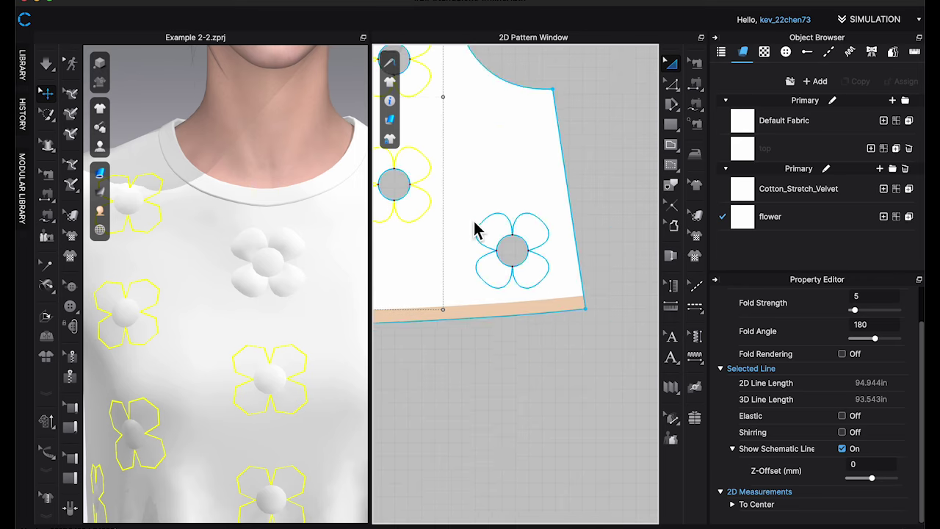
{"action": "scroll", "coordinate": [473, 222], "scroll_direction": "up", "scroll_amount": 5}
{"action": "left_click", "coordinate": [507, 302], "text": "shift"}
{"action": "right_click", "coordinate": [617, 305]}
{"action": "left_click", "coordinate": [649, 163]}
Move the front pattern up away from the cut petals and shift the petals down into the empty area.
{"action": "scroll", "coordinate": [532, 241], "scroll_direction": "down", "scroll_amount": 10}
{"action": "left_click", "coordinate": [530, 243]}
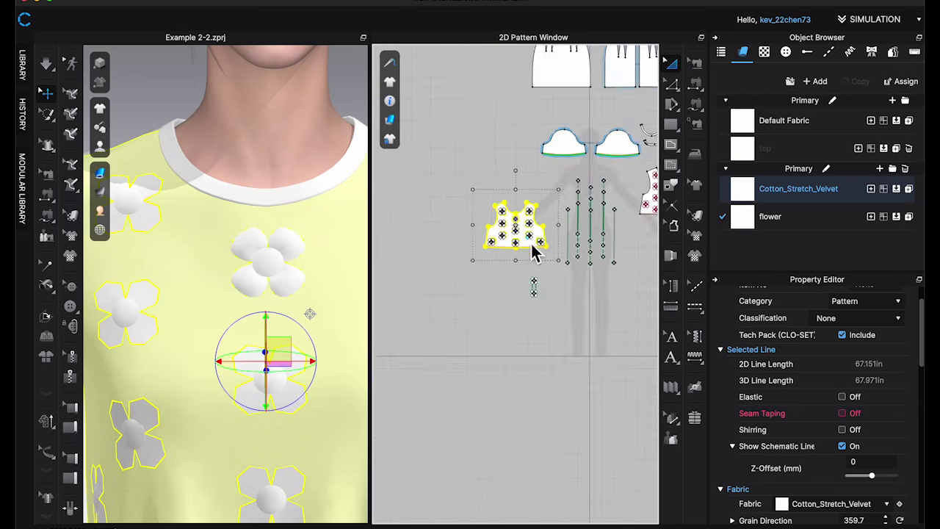
{"action": "scroll", "coordinate": [531, 244], "scroll_direction": "up", "scroll_amount": 3}
{"action": "left_click_drag", "start_coordinate": [516, 236], "coordinate": [467, 115]}
{"action": "scroll", "coordinate": [892, 467], "scroll_direction": "down", "scroll_amount": 5}
{"action": "left_click", "coordinate": [881, 497]}
{"action": "left_click", "coordinate": [523, 219]}
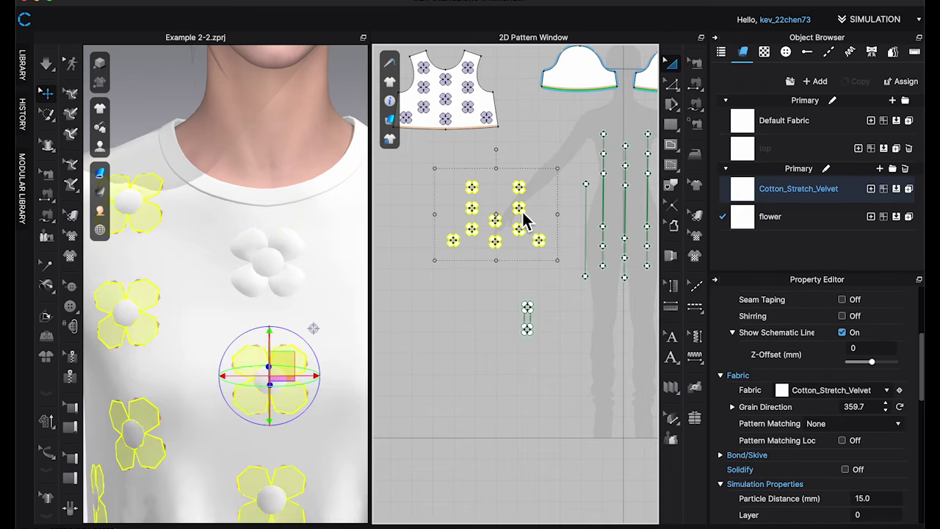
Clone the cut petals as a sewn layer about 18 in below the originals and move the test petals aside.
{"action": "right_click", "coordinate": [489, 336]}
{"action": "left_click", "coordinate": [587, 260]}
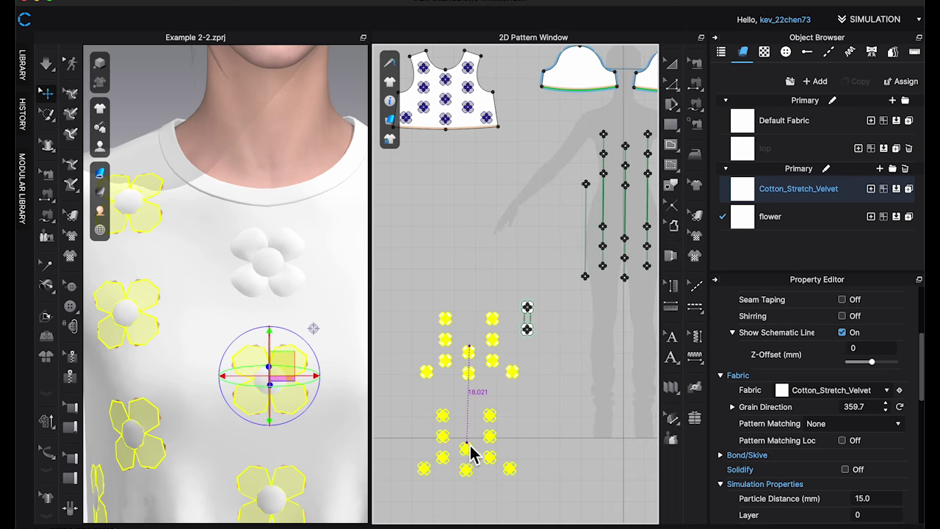
{"action": "left_click_drag", "start_coordinate": [407, 298], "coordinate": [525, 393]}
{"action": "scroll", "coordinate": [888, 506], "scroll_direction": "down", "scroll_amount": 5}
{"action": "left_click_drag", "start_coordinate": [512, 292], "coordinate": [549, 343]}
Set the particle distance of all the newly cut petals and their clones to 5 mm.
{"action": "left_click_drag", "start_coordinate": [403, 297], "coordinate": [529, 488]}
{"action": "left_click", "coordinate": [888, 351]}
{"action": "type", "text": "5"}
{"action": "key", "text": "Return"}
Set the pressure of the newly cut original petals to 35.
{"action": "left_click_drag", "start_coordinate": [405, 295], "coordinate": [524, 393]}
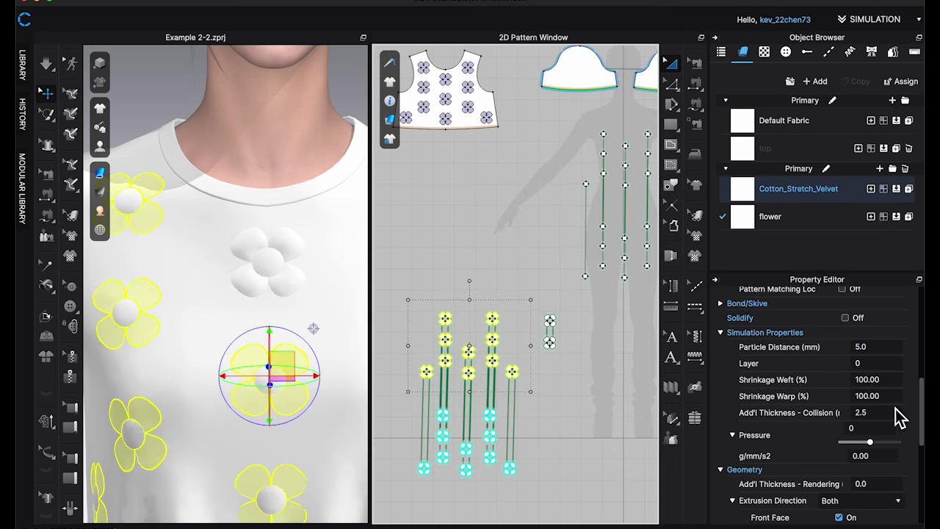
{"action": "left_click", "coordinate": [885, 457]}
{"action": "type", "text": "35"}
{"action": "key", "text": "Return"}
Set the pressure of the new petal clones to -35 and simulate the garment.
{"action": "left_click_drag", "start_coordinate": [402, 400], "coordinate": [530, 488]}
{"action": "left_click", "coordinate": [884, 457]}
{"action": "type", "text": "-35"}
{"action": "key", "text": "Return"}
{"action": "key", "text": "space"}
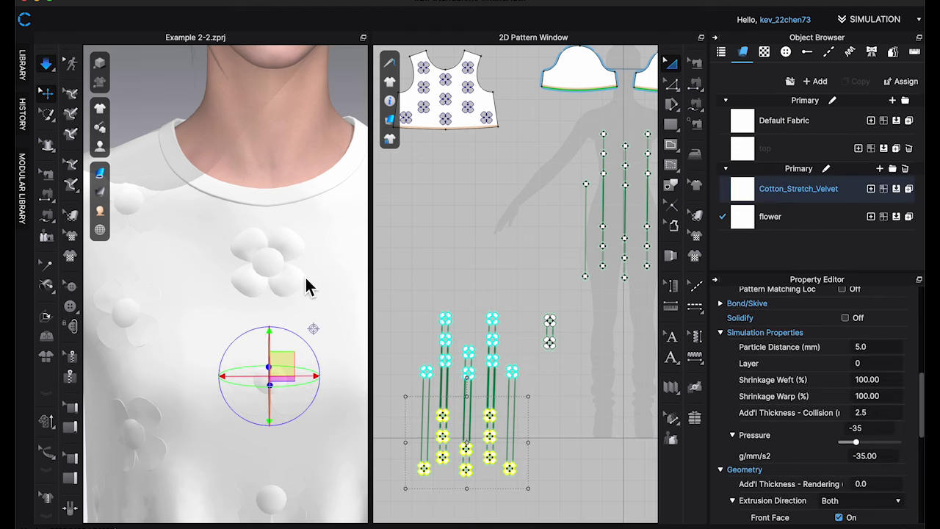
Examine the raised flowers on the top and sleeves from several angles and in the full front view.
{"action": "scroll", "coordinate": [306, 281], "scroll_direction": "down", "scroll_amount": 3}
{"action": "mouse_move", "coordinate": [307, 309]}
{"action": "right_mouse_down"}
{"action": "mouse_move", "coordinate": [325, 320]}
{"action": "mouse_move", "coordinate": [315, 293]}
{"action": "right_mouse_up"}
{"action": "scroll", "coordinate": [344, 298], "scroll_direction": "down", "scroll_amount": 3}
{"action": "scroll", "coordinate": [326, 338], "scroll_direction": "up", "scroll_amount": 2}
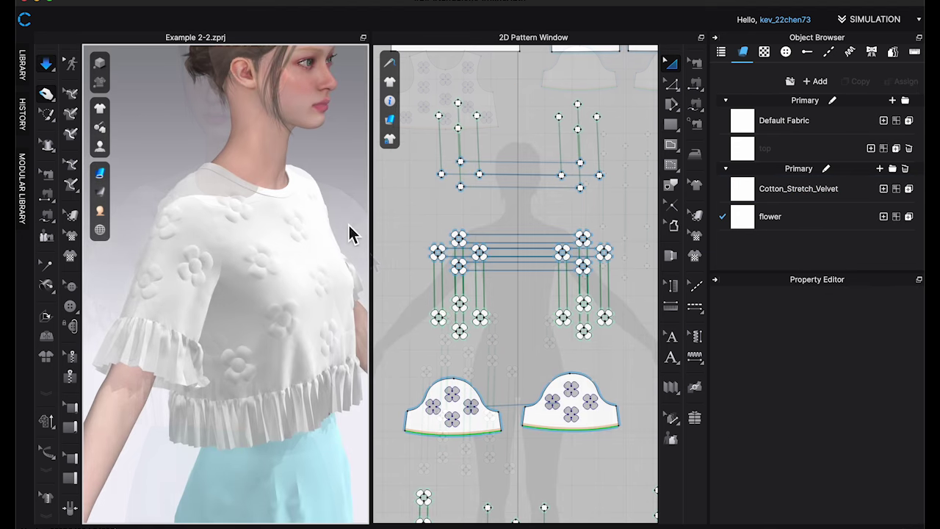
{"action": "right_click_drag", "start_coordinate": [348, 224], "coordinate": [327, 235]}
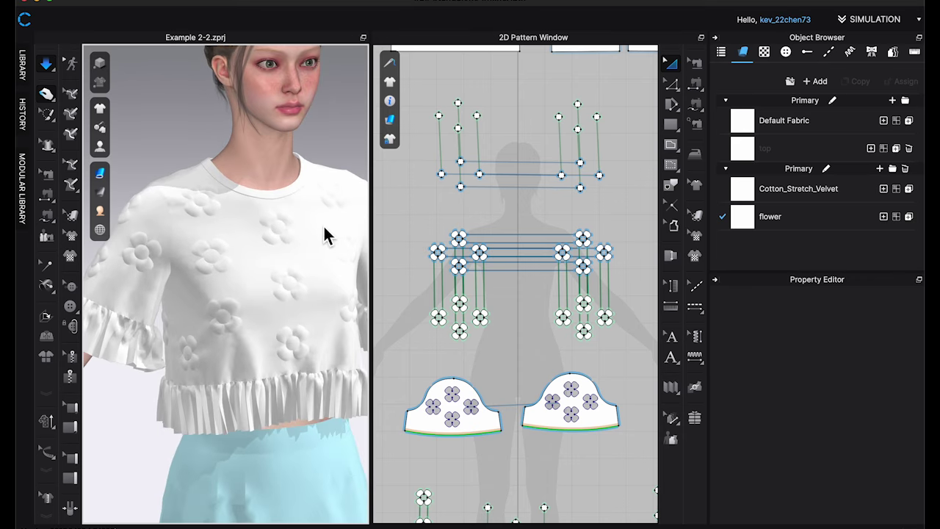
{"action": "right_click_drag", "start_coordinate": [361, 160], "coordinate": [293, 153]}
{"action": "key", "text": "2"}
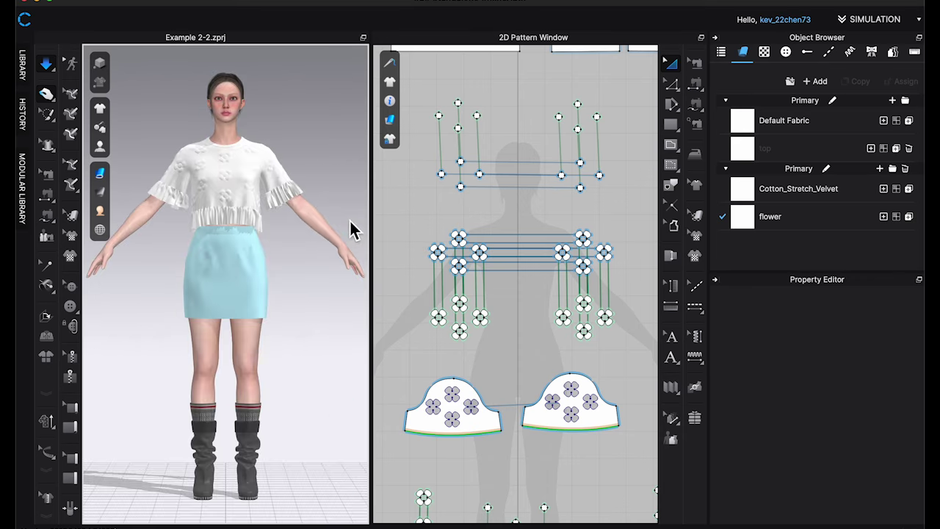
{"action": "scroll", "coordinate": [321, 219], "scroll_direction": "up", "scroll_amount": 5}
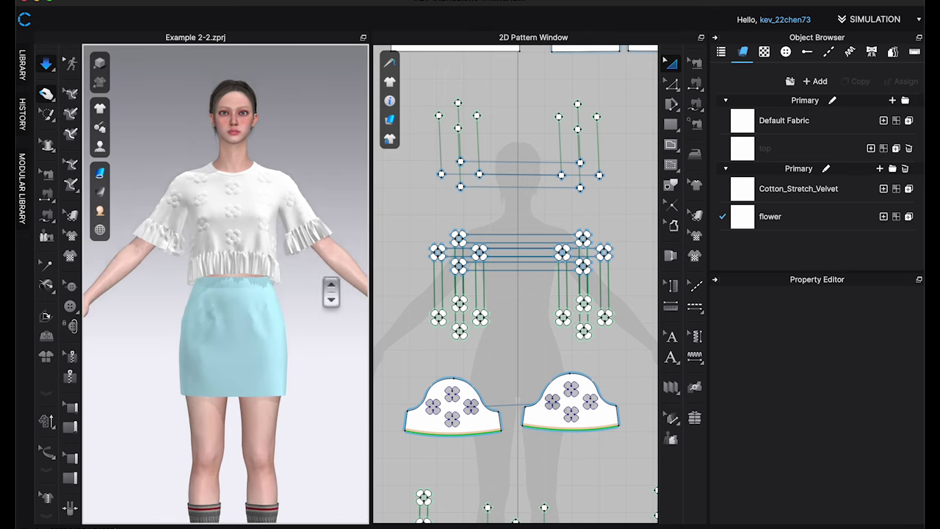
Examine the raised flowers on the white top's front at close range.
{"action": "scroll", "coordinate": [315, 268], "scroll_direction": "up", "scroll_amount": 3}
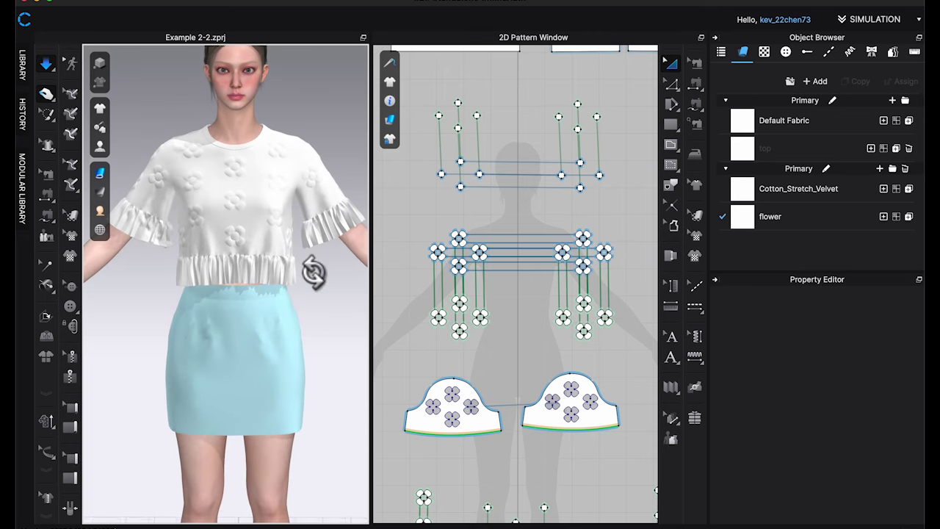
{"action": "middle_click_drag", "start_coordinate": [331, 324], "coordinate": [325, 430]}
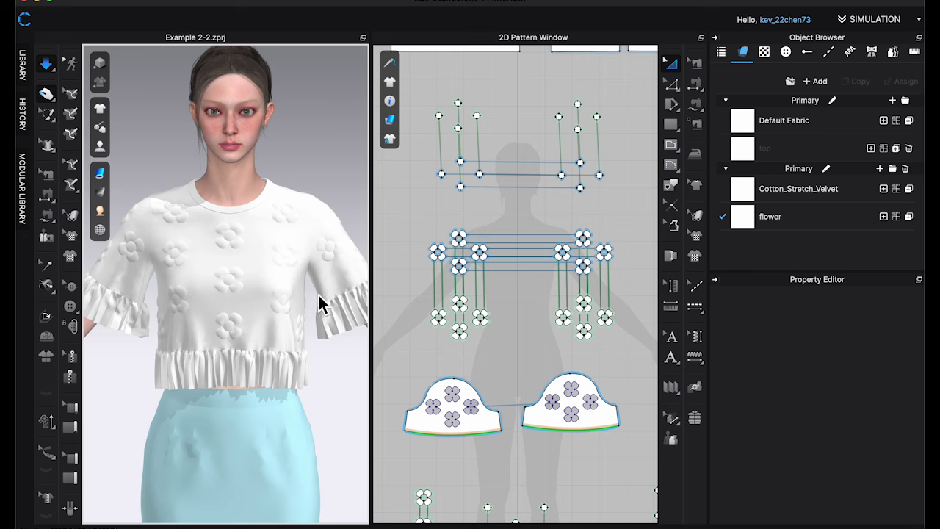
{"action": "scroll", "coordinate": [325, 307], "scroll_direction": "up", "scroll_amount": 4}
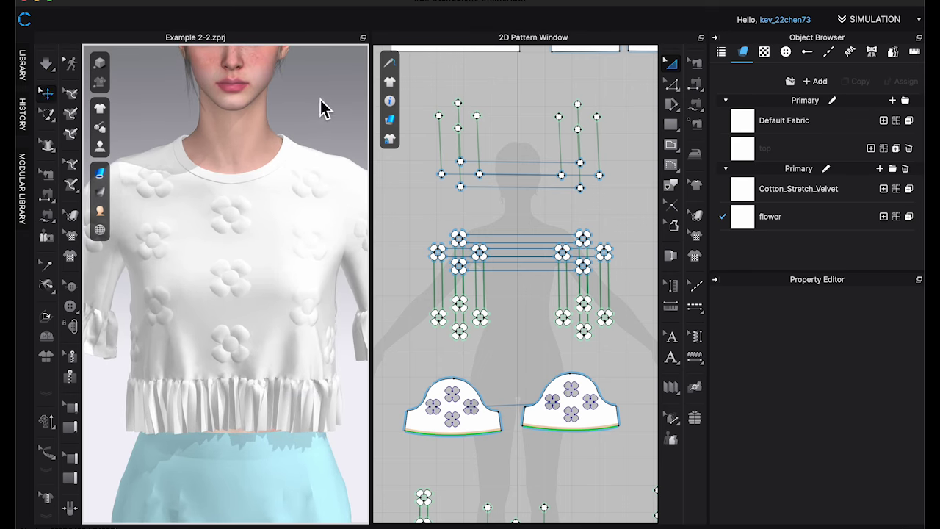
{"action": "mouse_move", "coordinate": [326, 108]}
{"action": "right_mouse_down"}
{"action": "mouse_move", "coordinate": [330, 125]}
{"action": "mouse_move", "coordinate": [289, 124]}
{"action": "mouse_move", "coordinate": [267, 98]}
{"action": "mouse_move", "coordinate": [250, 121]}
{"action": "mouse_move", "coordinate": [333, 115]}
{"action": "right_mouse_up"}
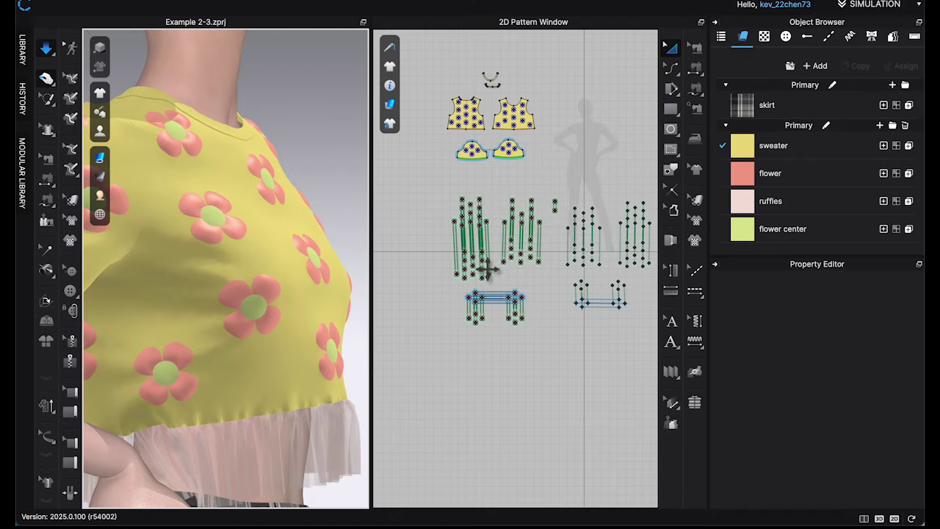
Select all the outer petals of the yellow sweater's flowers to review their particle distance and pressure.
{"action": "scroll", "coordinate": [486, 270], "scroll_direction": "up", "scroll_amount": 2}
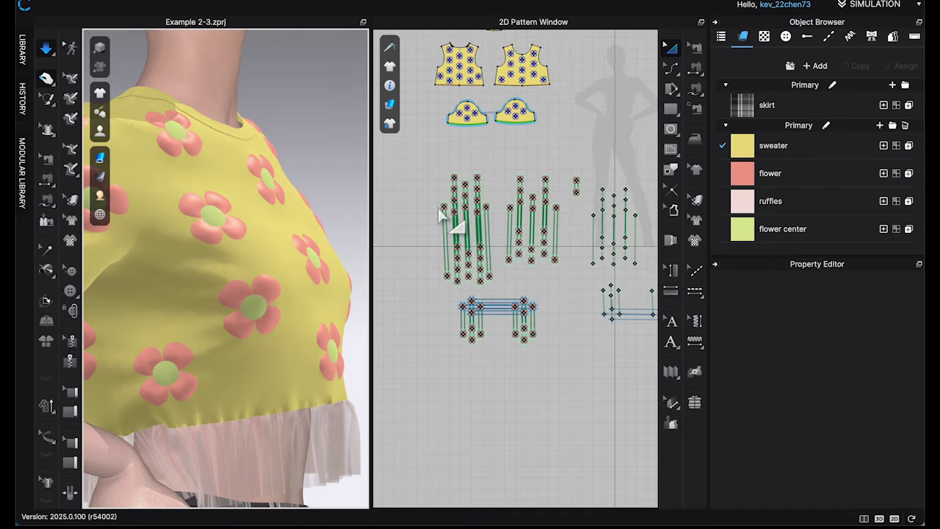
{"action": "left_click_drag", "start_coordinate": [430, 232], "coordinate": [571, 293]}
{"action": "left_click_drag", "start_coordinate": [421, 150], "coordinate": [566, 221]}
{"action": "left_click_drag", "start_coordinate": [588, 170], "coordinate": [577, 192], "text": "shift"}
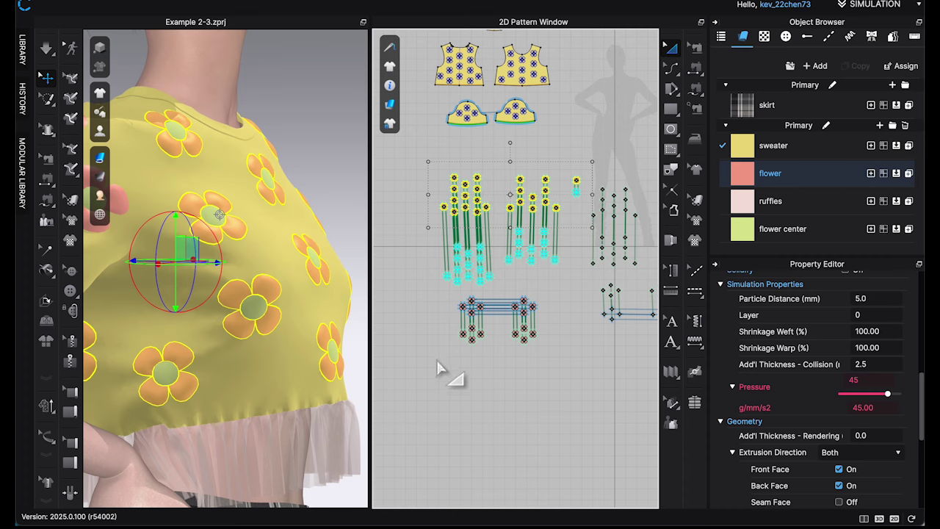
{"action": "left_click_drag", "start_coordinate": [551, 330], "coordinate": [551, 331], "text": "shift"}
{"action": "scroll", "coordinate": [332, 247], "scroll_direction": "down", "scroll_amount": 2}
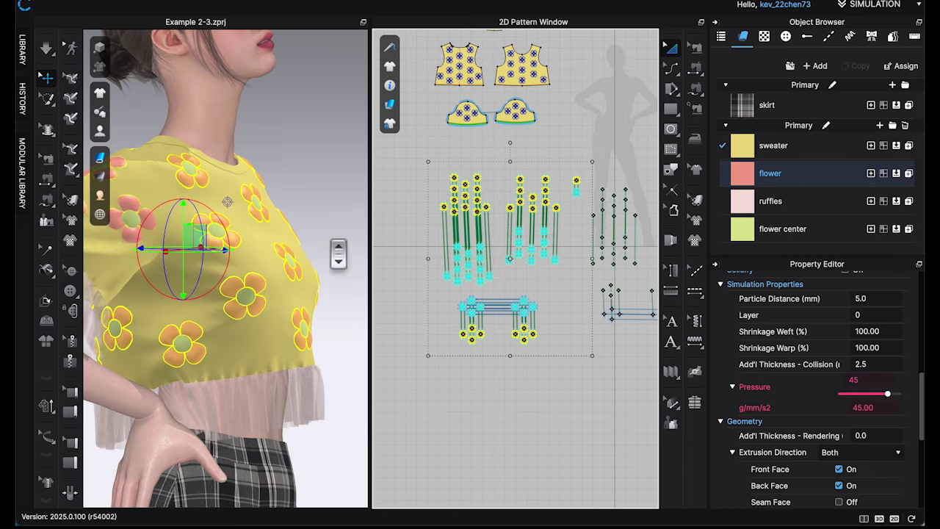
{"action": "scroll", "coordinate": [338, 257], "scroll_direction": "down", "scroll_amount": 2}
{"action": "scroll", "coordinate": [520, 303], "scroll_direction": "up", "scroll_amount": 3}
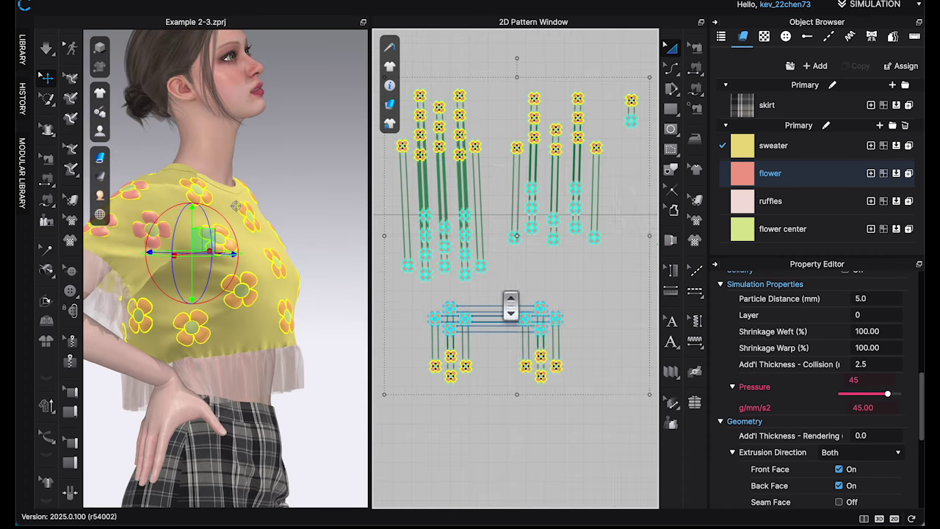
{"action": "scroll", "coordinate": [488, 241], "scroll_direction": "down", "scroll_amount": 2}
{"action": "scroll", "coordinate": [433, 169], "scroll_direction": "down", "scroll_amount": 2}
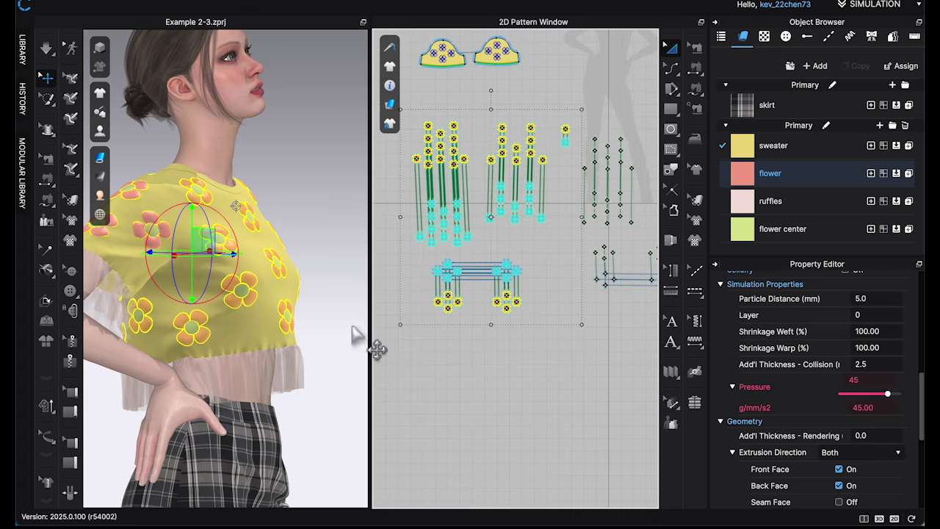
Clear the petal selection and examine the puffed flowers on the yellow sweater up close.
{"action": "left_click_drag", "start_coordinate": [399, 332], "coordinate": [390, 332]}
{"action": "left_click", "coordinate": [362, 304]}
{"action": "scroll", "coordinate": [336, 254], "scroll_direction": "up", "scroll_amount": 5}
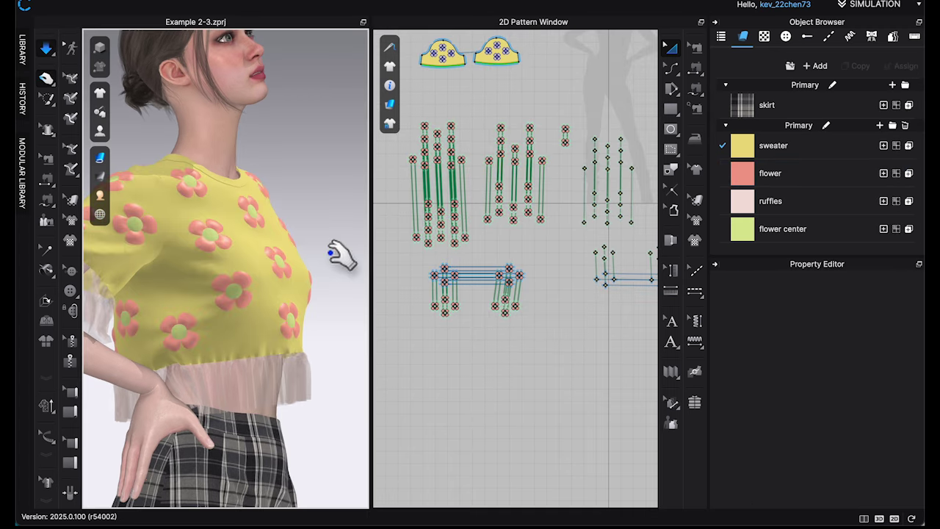
{"action": "right_click_drag", "start_coordinate": [339, 197], "coordinate": [371, 209]}
{"action": "left_click_drag", "start_coordinate": [413, 107], "coordinate": [556, 194]}
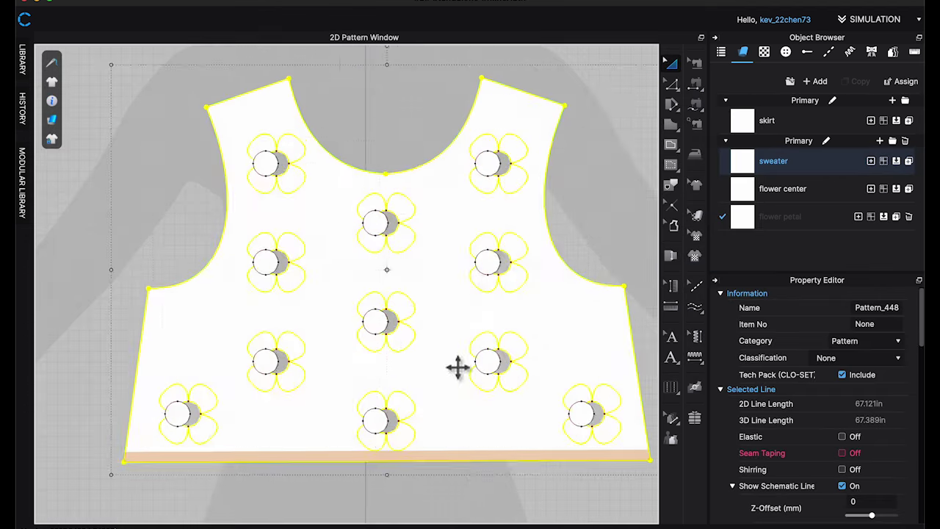
Move the front bodice pattern down, clear of its flower center circles.
{"action": "scroll", "coordinate": [463, 375], "scroll_direction": "down", "scroll_amount": 5}
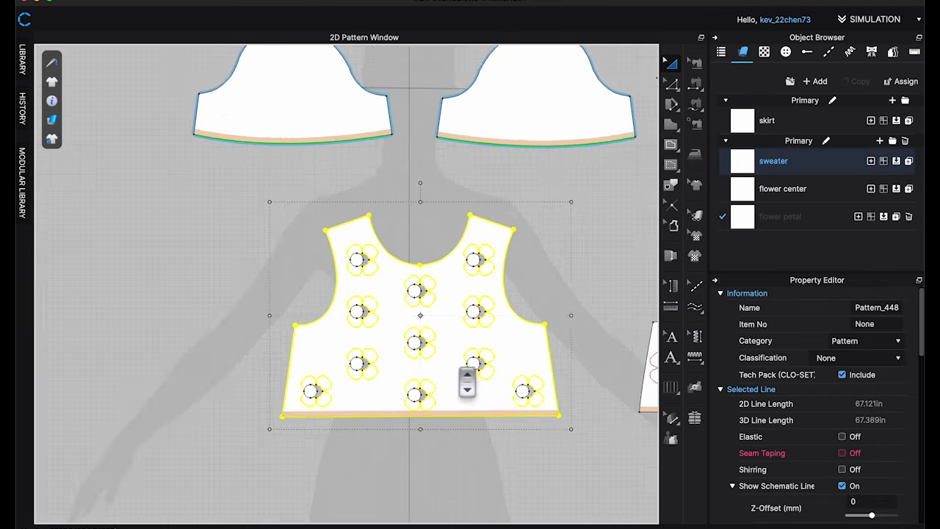
{"action": "scroll", "coordinate": [468, 382], "scroll_direction": "down", "scroll_amount": 5}
{"action": "left_click_drag", "start_coordinate": [460, 287], "coordinate": [450, 415]}
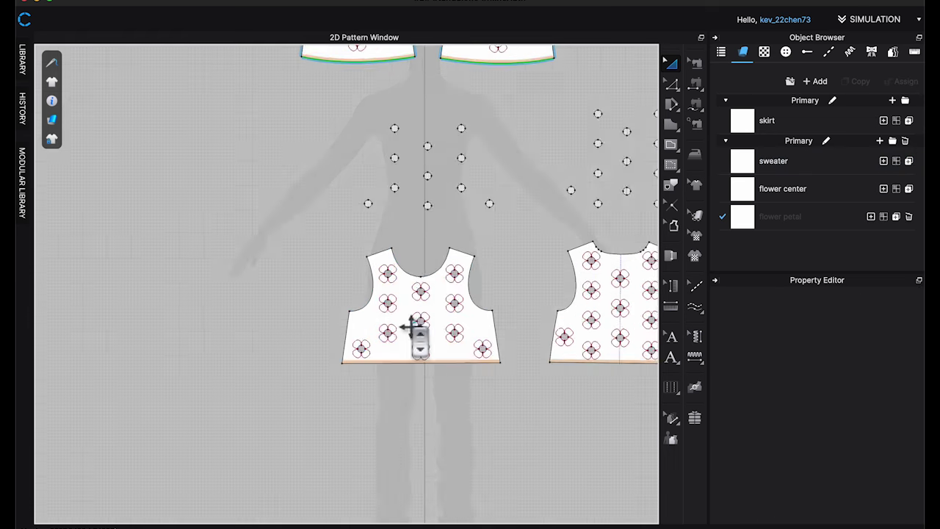
Trace the upper-left petal of the flower below the neckline as a pattern and place it in the neckline opening.
{"action": "scroll", "coordinate": [418, 330], "scroll_direction": "up", "scroll_amount": 6}
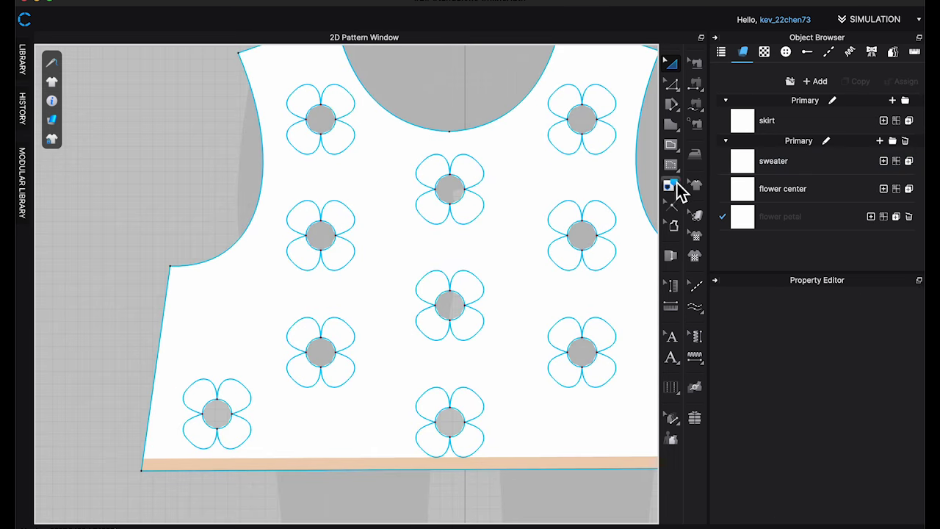
{"action": "left_click", "coordinate": [675, 185]}
{"action": "scroll", "coordinate": [333, 121], "scroll_direction": "up", "scroll_amount": 3}
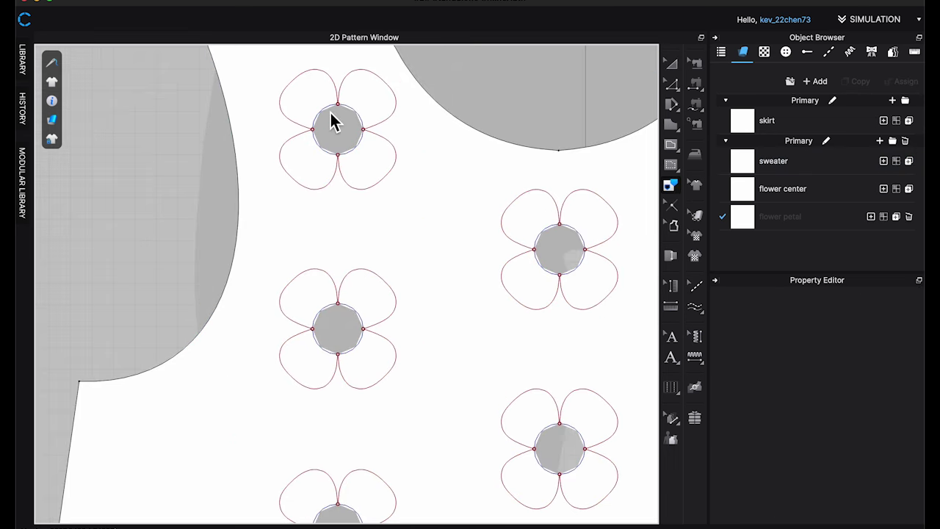
{"action": "left_click", "coordinate": [545, 204]}
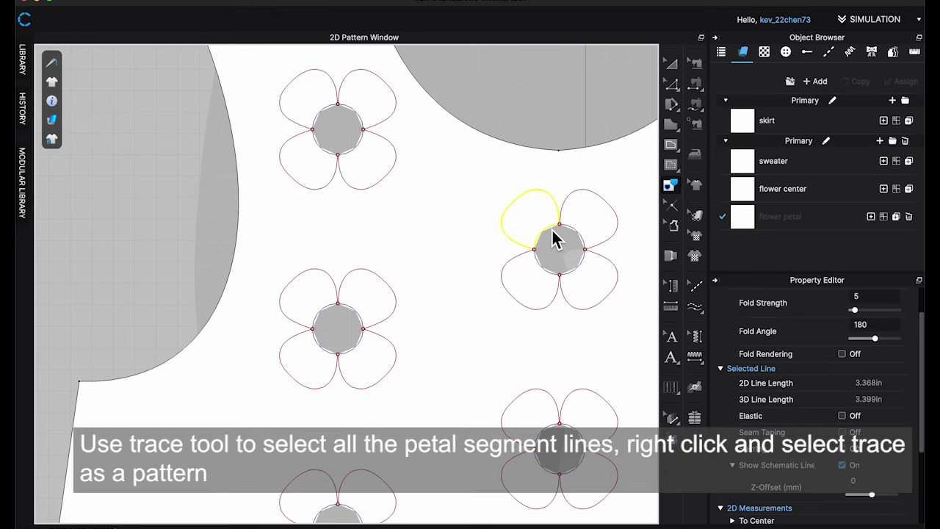
{"action": "right_click", "coordinate": [559, 210]}
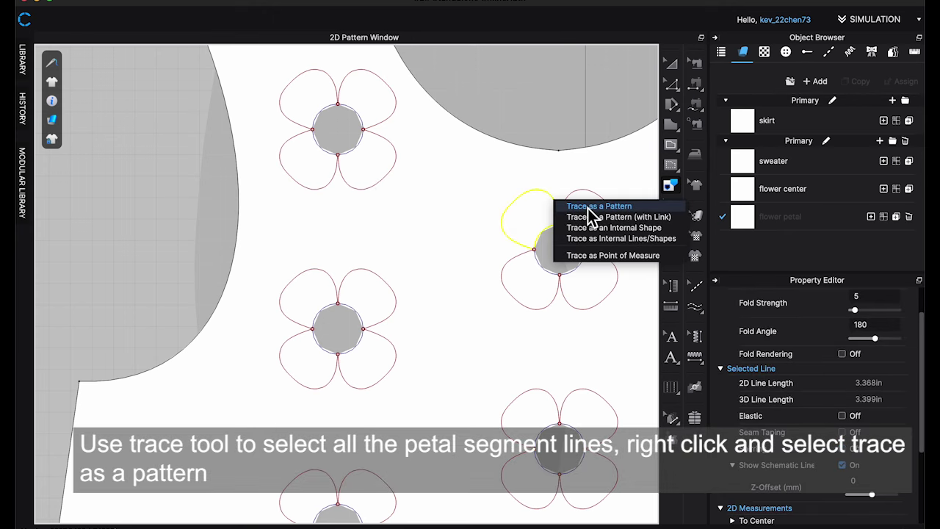
{"action": "left_click", "coordinate": [588, 208]}
{"action": "scroll", "coordinate": [553, 94], "scroll_direction": "down", "scroll_amount": 2}
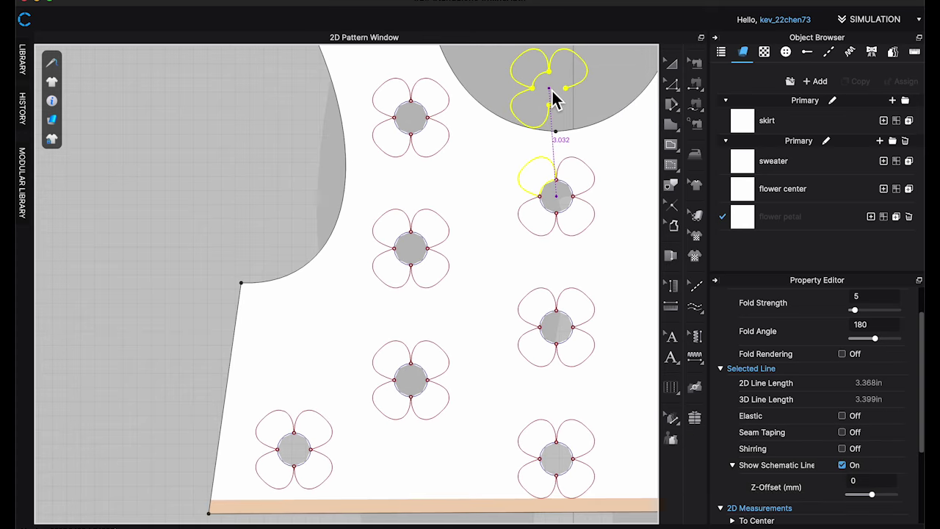
{"action": "middle_click_drag", "start_coordinate": [553, 89], "coordinate": [484, 306]}
{"action": "left_click", "coordinate": [487, 272]}
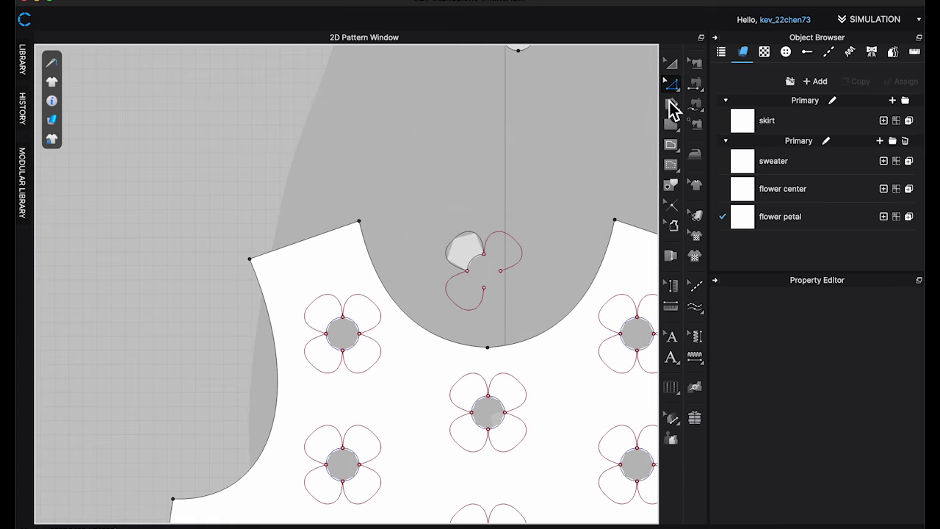
Delete the extra petal outlines attached to the traced petal, keeping only the single petal piece.
{"action": "left_click", "coordinate": [523, 265]}
{"action": "key", "text": "Delete"}
{"action": "key", "text": "Delete"}
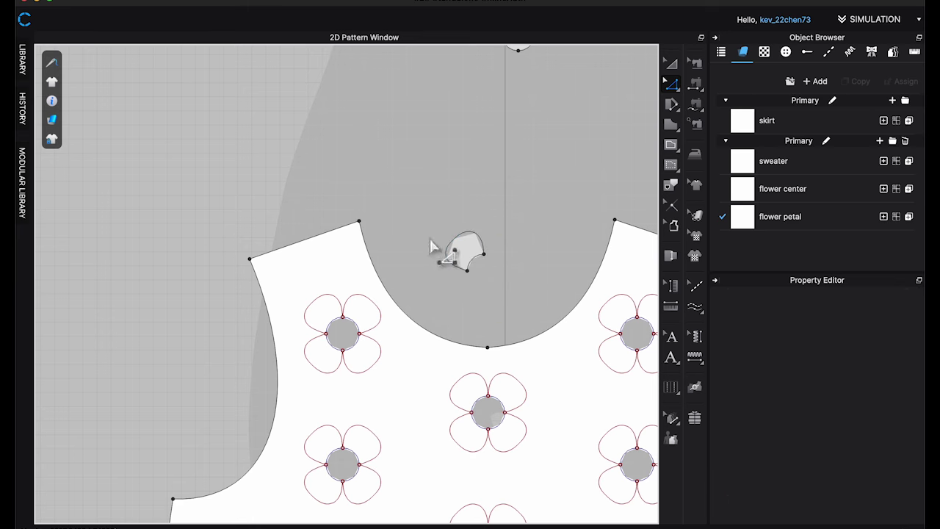
Set the traced petal's particle distance to 5 mm.
{"action": "scroll", "coordinate": [880, 399], "scroll_direction": "down", "scroll_amount": 5}
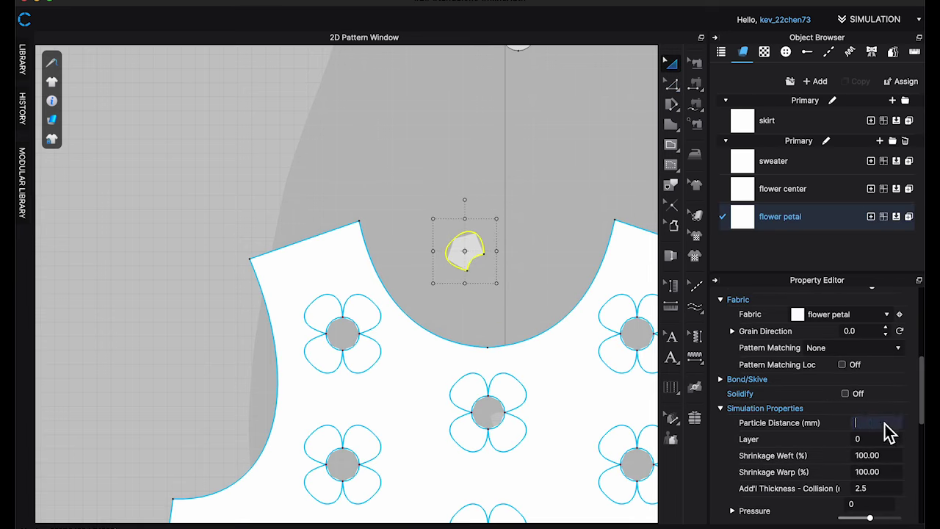
{"action": "type", "text": "5"}
{"action": "key", "text": "Return"}
{"action": "left_click", "coordinate": [760, 254]}
Sew the traced petal's inner curved edge to the matching arc of the center hole in the flower below the neckline.
{"action": "scroll", "coordinate": [447, 256], "scroll_direction": "up", "scroll_amount": 2}
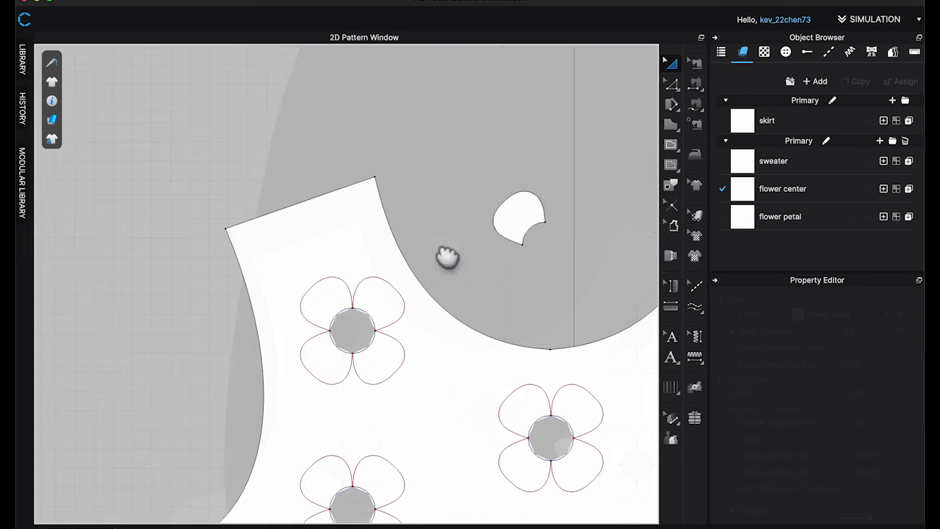
{"action": "left_click", "coordinate": [698, 107]}
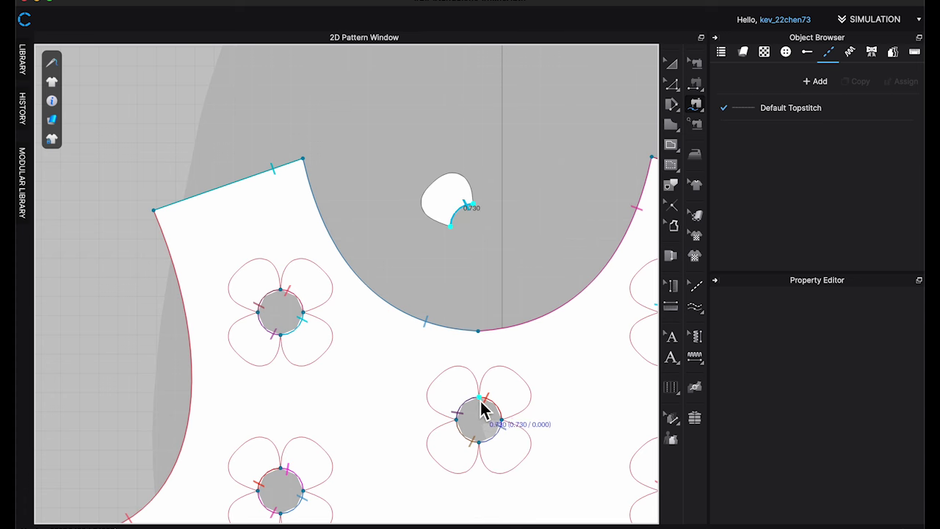
{"action": "key", "text": "a"}
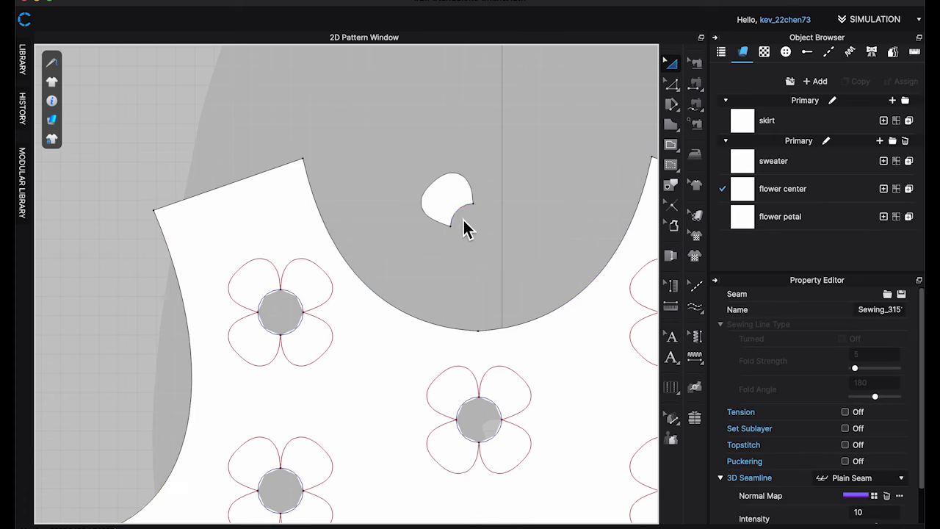
Create an under layer clone of the petal and place it just above the original petal.
{"action": "left_click", "coordinate": [454, 207]}
{"action": "right_click", "coordinate": [457, 209]}
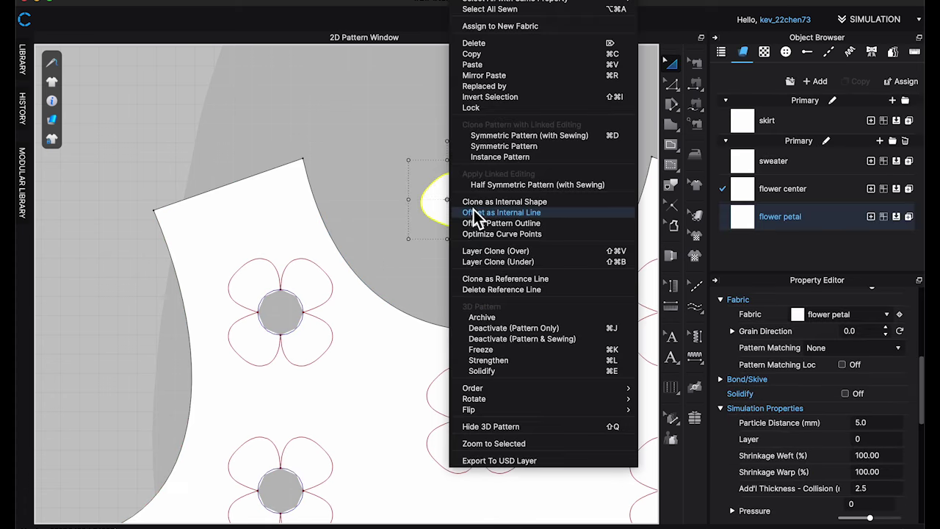
{"action": "left_click", "coordinate": [517, 261]}
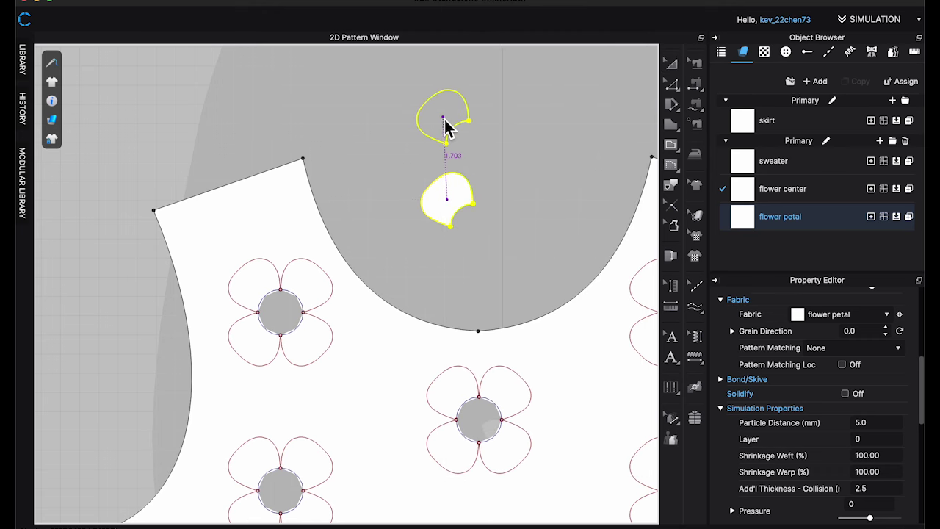
{"action": "left_click", "coordinate": [464, 160]}
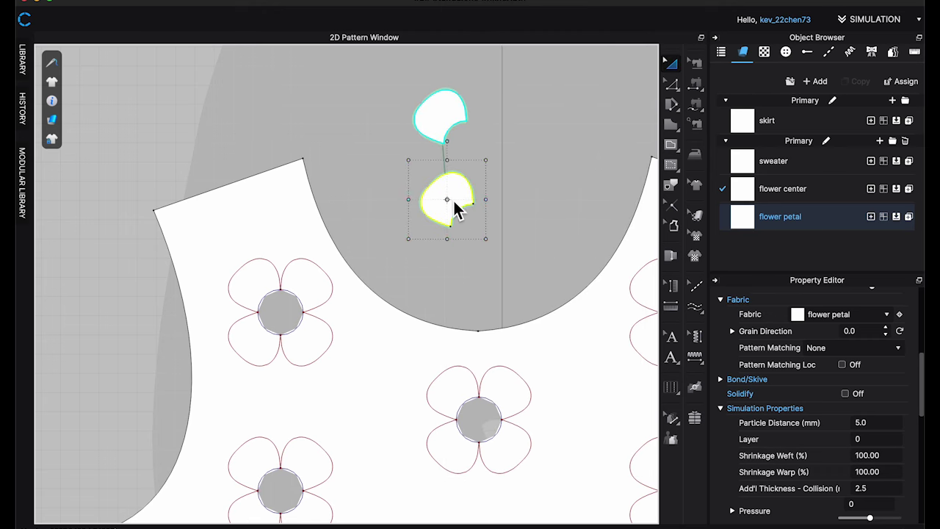
Set the pressure of the original petal to 5 and of its clone to -5.
{"action": "scroll", "coordinate": [816, 423], "scroll_direction": "down", "scroll_amount": 3}
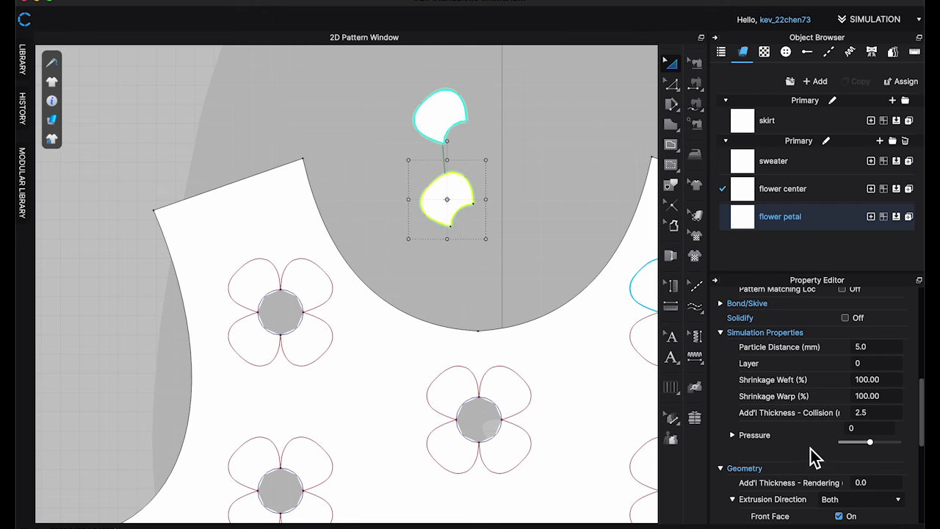
{"action": "left_click", "coordinate": [734, 437]}
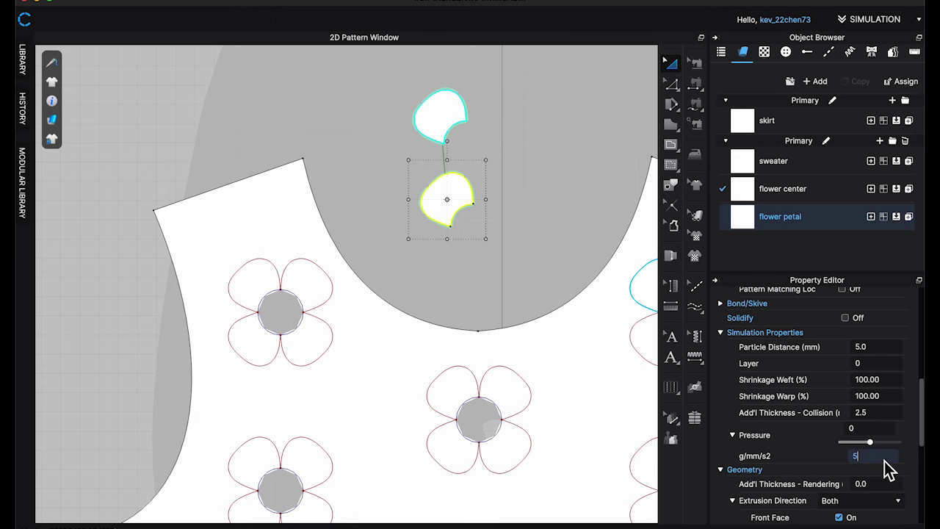
{"action": "left_click", "coordinate": [519, 297]}
{"action": "left_click", "coordinate": [447, 138]}
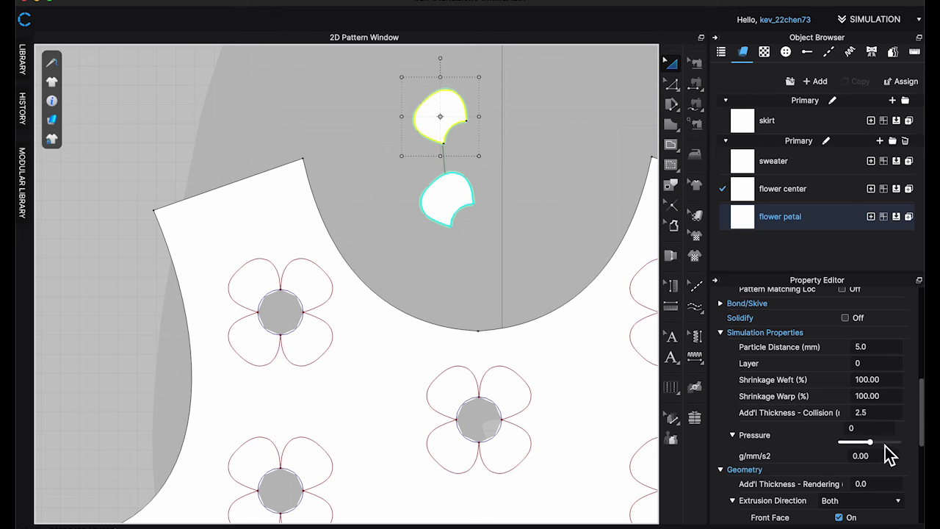
{"action": "left_click", "coordinate": [888, 454]}
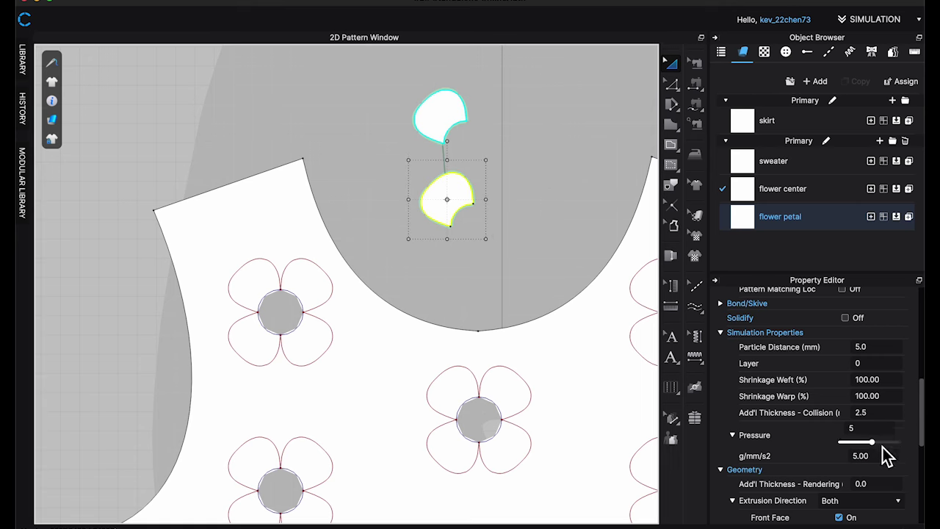
Move the petal and its clone out of the neckline opening to beside the front bodice pattern.
{"action": "scroll", "coordinate": [598, 359], "scroll_direction": "down", "scroll_amount": 10}
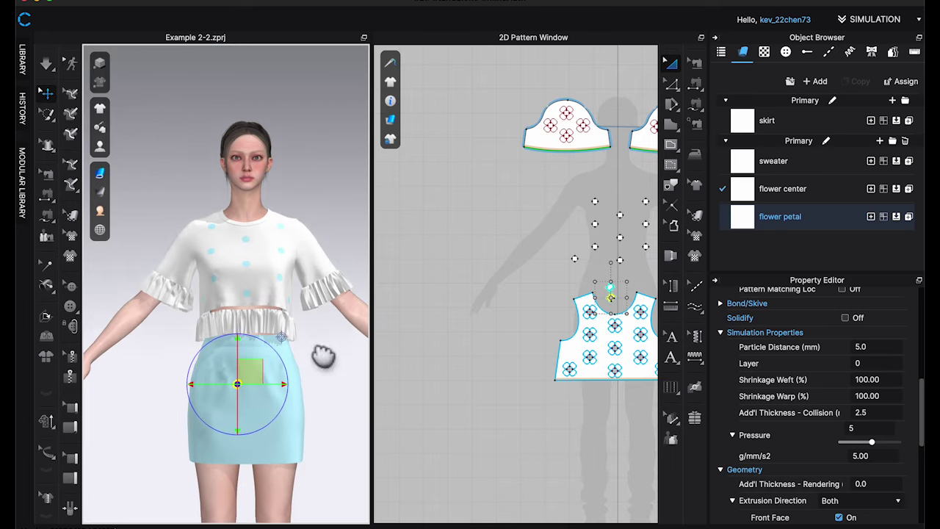
{"action": "scroll", "coordinate": [602, 284], "scroll_direction": "up", "scroll_amount": 5}
{"action": "left_click_drag", "start_coordinate": [602, 283], "coordinate": [425, 283]}
{"action": "left_click_drag", "start_coordinate": [423, 275], "coordinate": [396, 280]}
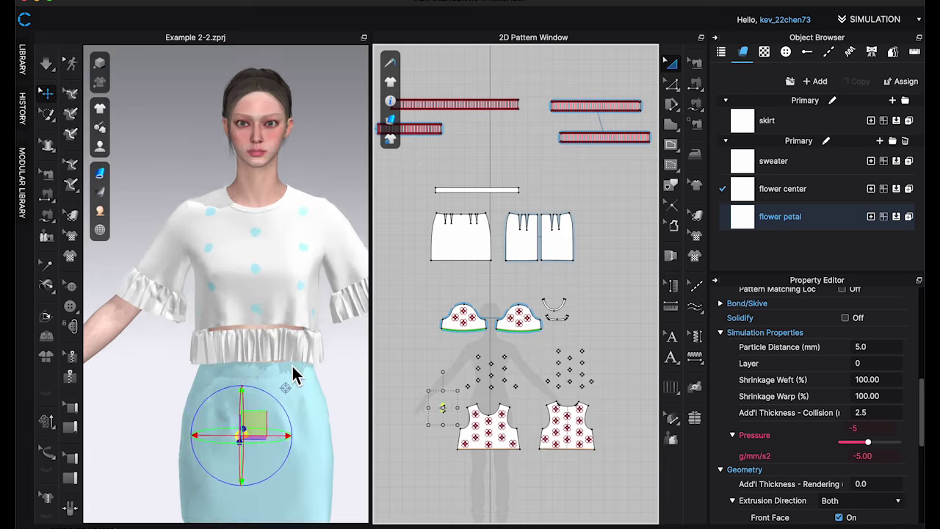
Position the petal pair in 3D in front of the flower just below the top's neckline.
{"action": "scroll", "coordinate": [323, 371], "scroll_direction": "down", "scroll_amount": 8}
{"action": "scroll", "coordinate": [323, 371], "scroll_direction": "up", "scroll_amount": 8}
{"action": "right_click_drag", "start_coordinate": [286, 441], "coordinate": [355, 453]}
{"action": "left_click_drag", "start_coordinate": [335, 405], "coordinate": [283, 214]}
{"action": "right_click_drag", "start_coordinate": [294, 227], "coordinate": [242, 246]}
{"action": "middle_click_drag", "start_coordinate": [316, 257], "coordinate": [183, 277]}
{"action": "scroll", "coordinate": [183, 277], "scroll_direction": "up", "scroll_amount": 8}
Run a short simulation of the top with the new petal pair.
{"action": "key", "text": "space"}
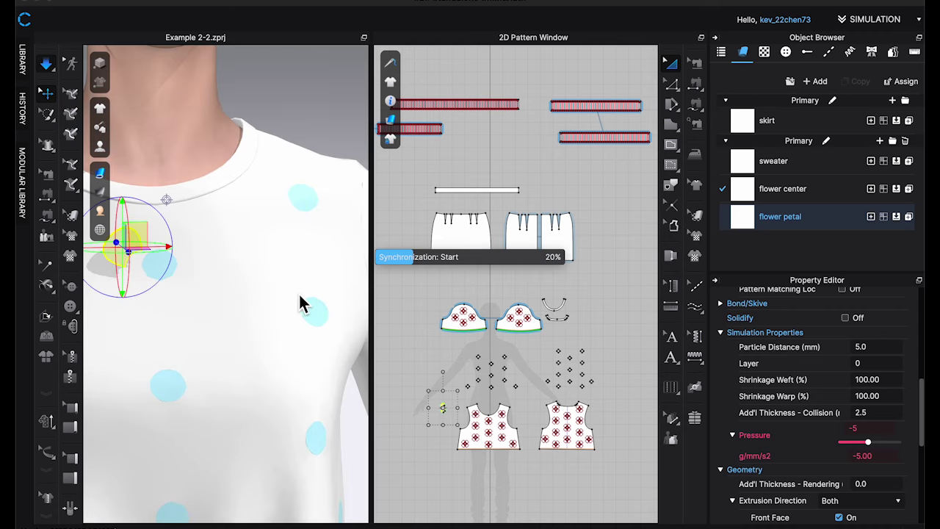
{"action": "right_click_drag", "start_coordinate": [296, 314], "coordinate": [220, 316]}
{"action": "key", "text": "space"}
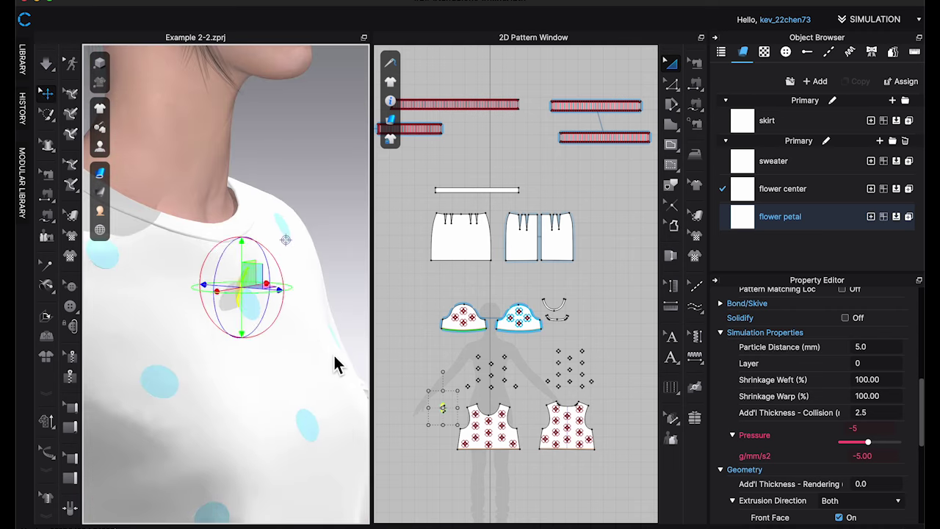
Duplicate the sweater fabric and name the copy "pleating panel".
{"action": "scroll", "coordinate": [334, 361], "scroll_direction": "down", "scroll_amount": 6}
{"action": "right_click_drag", "start_coordinate": [308, 384], "coordinate": [357, 385]}
{"action": "scroll", "coordinate": [323, 325], "scroll_direction": "up", "scroll_amount": 6}
{"action": "scroll", "coordinate": [322, 324], "scroll_direction": "down", "scroll_amount": 5}
{"action": "scroll", "coordinate": [323, 470], "scroll_direction": "down", "scroll_amount": 5}
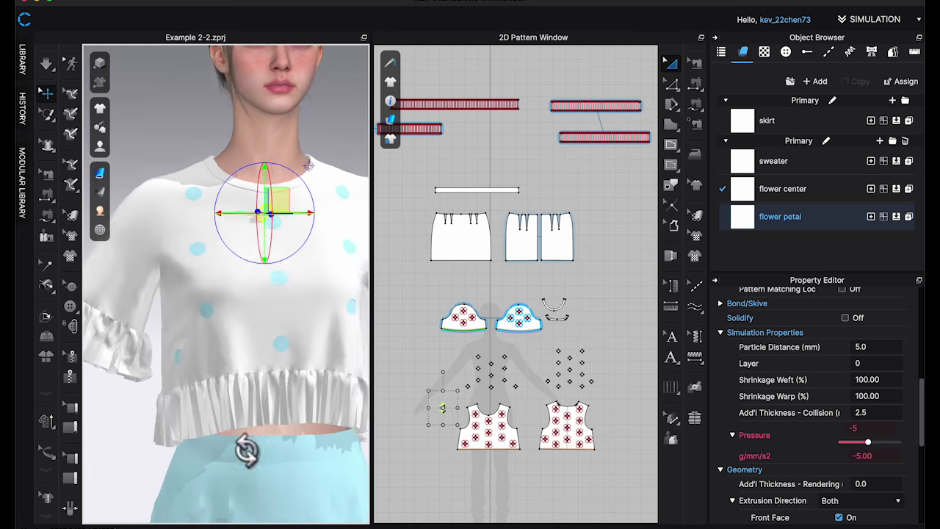
{"action": "left_click", "coordinate": [774, 160]}
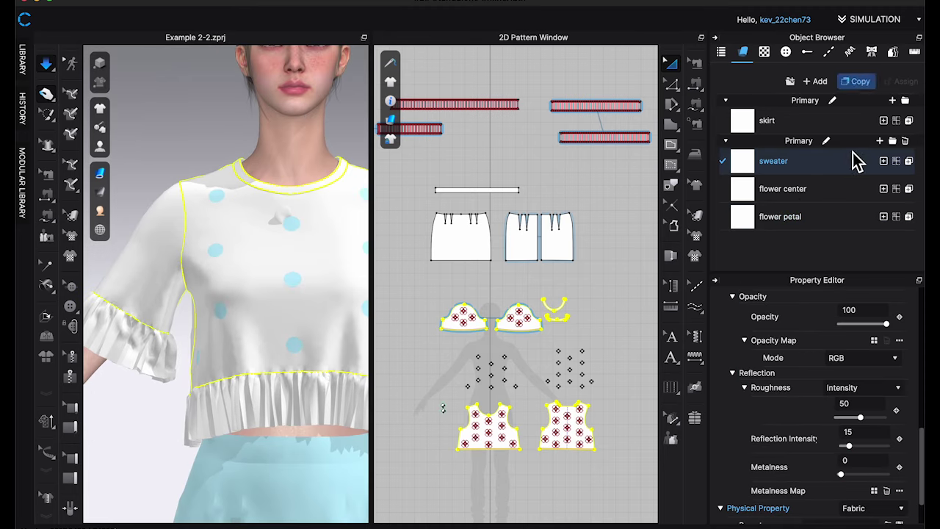
{"action": "left_click", "coordinate": [856, 81]}
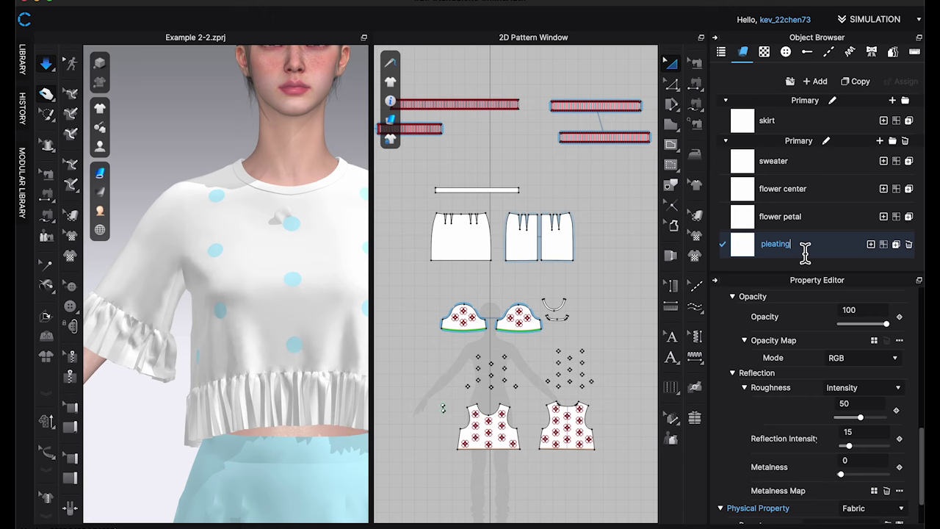
Assign the pleating panel fabric to the ruffle strips of the hem and sleeves.
{"action": "scroll", "coordinate": [519, 188], "scroll_direction": "down", "scroll_amount": 5}
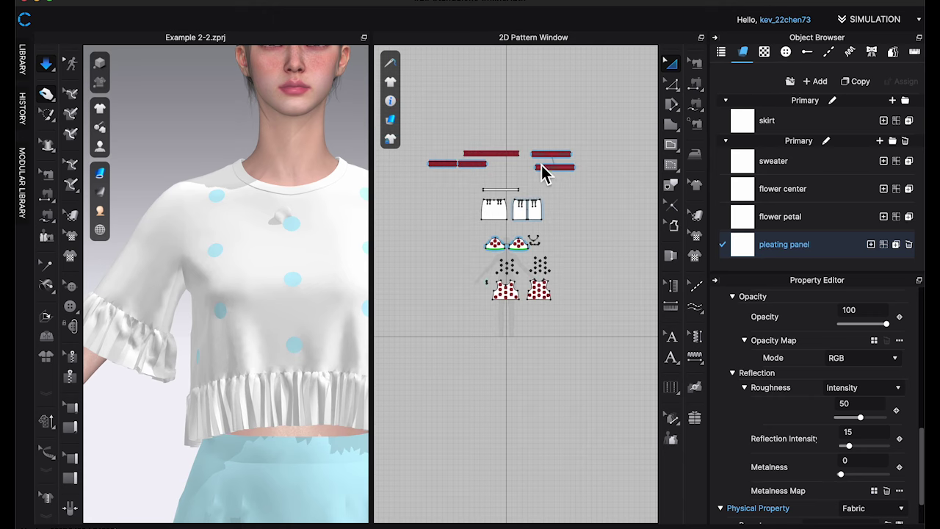
{"action": "left_click", "coordinate": [884, 245]}
{"action": "scroll", "coordinate": [867, 441], "scroll_direction": "up", "scroll_amount": 10}
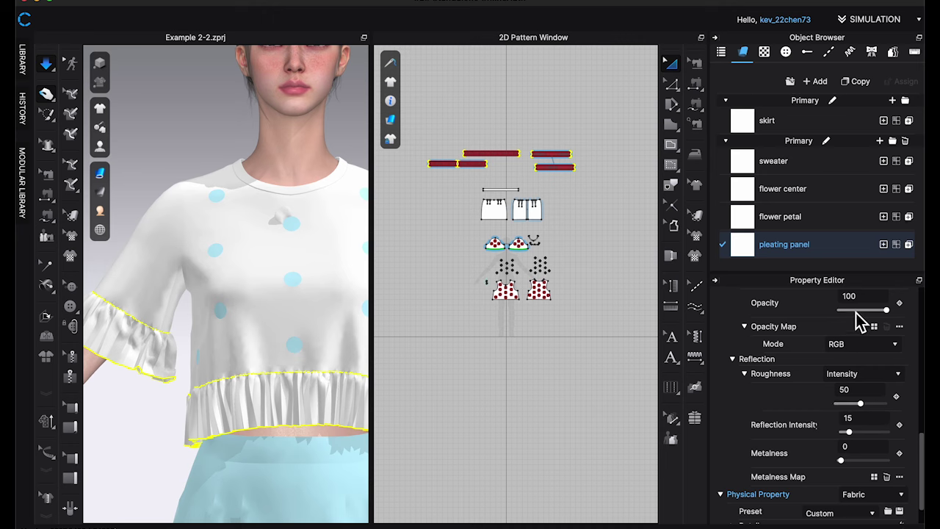
{"action": "left_click", "coordinate": [860, 319]}
{"action": "left_click", "coordinate": [204, 130]}
Set the pressure of the original petal to 15 and of its clone to -15.
{"action": "scroll", "coordinate": [281, 367], "scroll_direction": "up", "scroll_amount": 10}
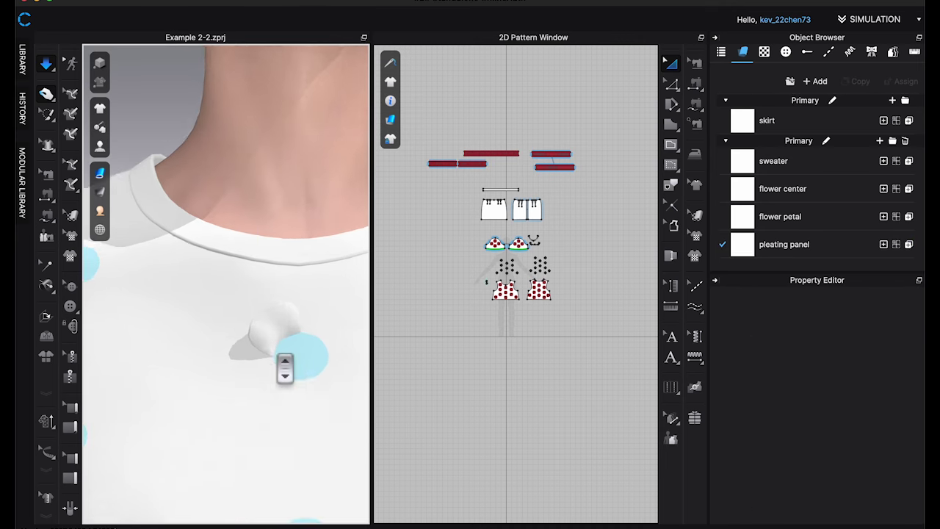
{"action": "scroll", "coordinate": [513, 323], "scroll_direction": "up", "scroll_amount": 5}
{"action": "scroll", "coordinate": [512, 324], "scroll_direction": "up", "scroll_amount": 5}
{"action": "left_click", "coordinate": [602, 241]}
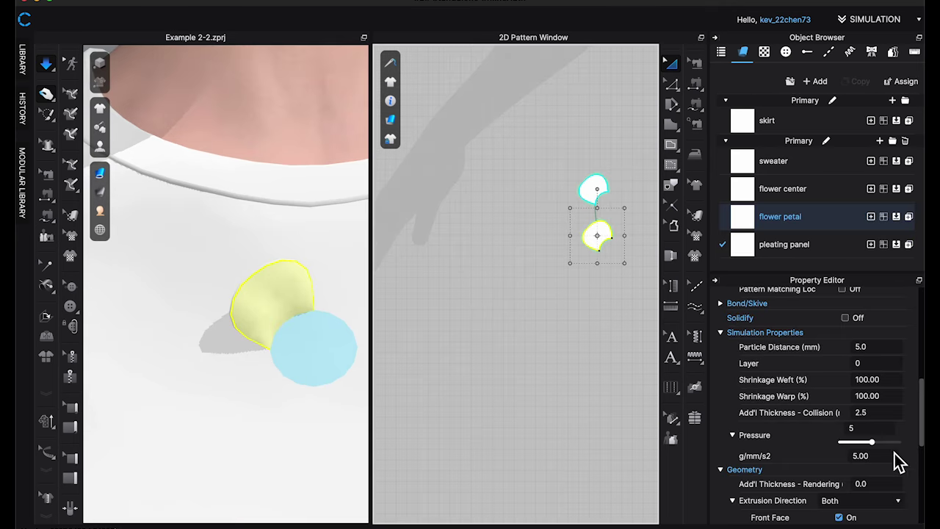
{"action": "left_click", "coordinate": [886, 456]}
{"action": "left_click", "coordinate": [596, 187]}
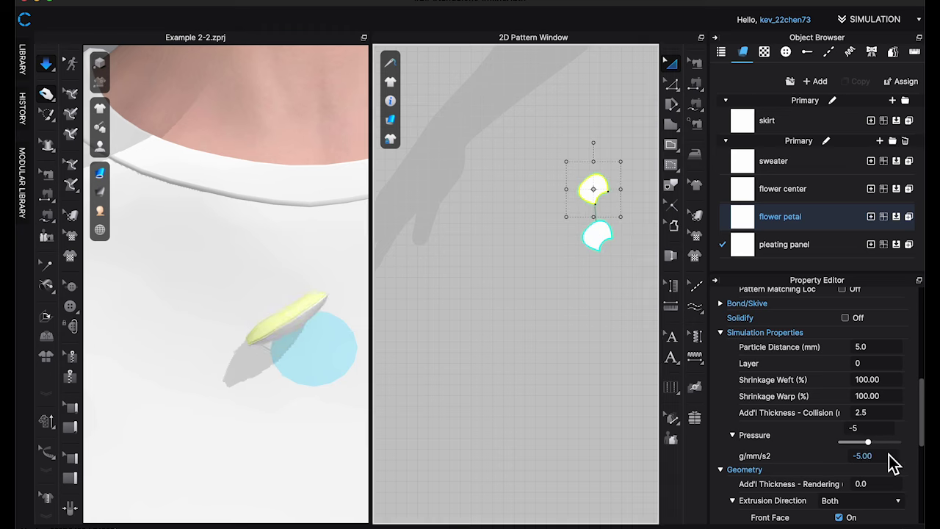
{"action": "left_click", "coordinate": [888, 454]}
{"action": "type", "text": "-15"}
{"action": "key", "text": "Return"}
Simulate the more strongly puffed petal pair and tug the petal beside its flower center in 3D.
{"action": "key", "text": "space"}
{"action": "right_click_drag", "start_coordinate": [366, 440], "coordinate": [315, 363]}
{"action": "key", "text": "space"}
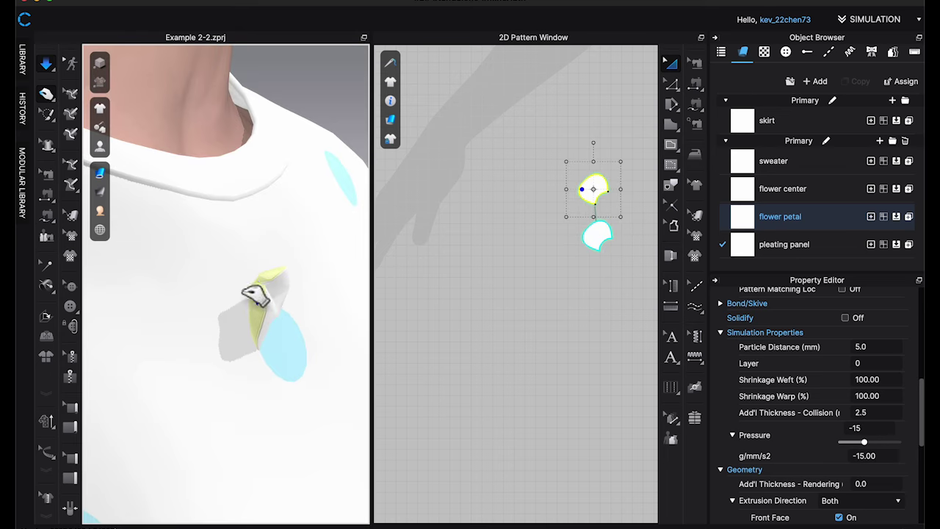
{"action": "right_click_drag", "start_coordinate": [301, 297], "coordinate": [294, 311]}
{"action": "left_click_drag", "start_coordinate": [317, 315], "coordinate": [326, 316]}
{"action": "right_click_drag", "start_coordinate": [270, 309], "coordinate": [368, 332]}
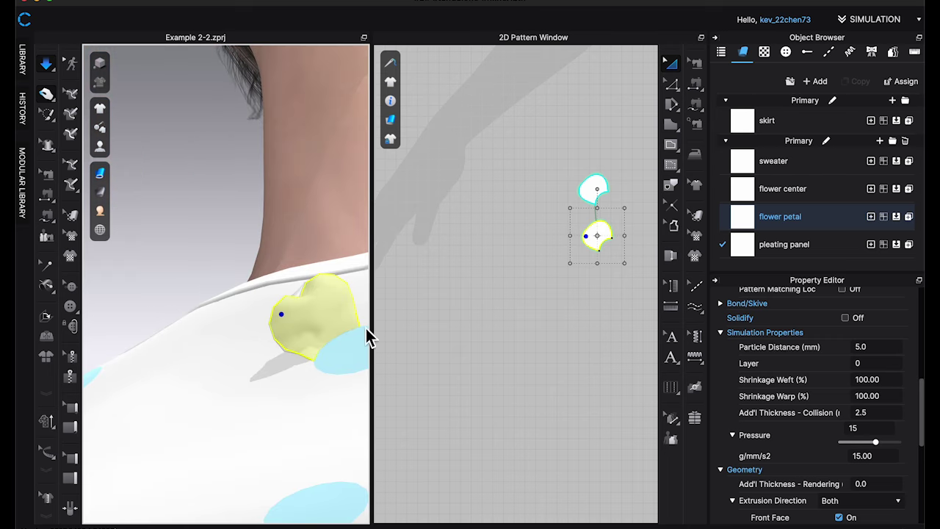
Rerun the simulation, pull the original petal's tip upward, and select the petal together with its clone.
{"action": "key", "text": "space"}
{"action": "right_click_drag", "start_coordinate": [246, 294], "coordinate": [288, 288]}
{"action": "key", "text": "space"}
{"action": "left_click_drag", "start_coordinate": [300, 283], "coordinate": [304, 269]}
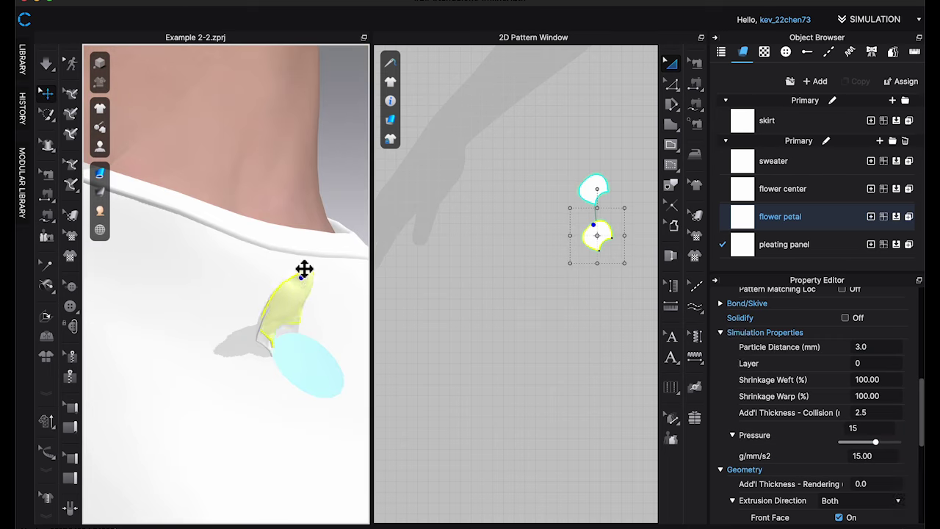
{"action": "key", "text": "space"}
{"action": "left_click", "coordinate": [594, 189], "text": "shift"}
{"action": "key", "text": "space"}
{"action": "mouse_move", "coordinate": [298, 297]}
{"action": "right_mouse_down"}
{"action": "mouse_move", "coordinate": [371, 329]}
{"action": "mouse_move", "coordinate": [301, 310]}
{"action": "right_mouse_up"}
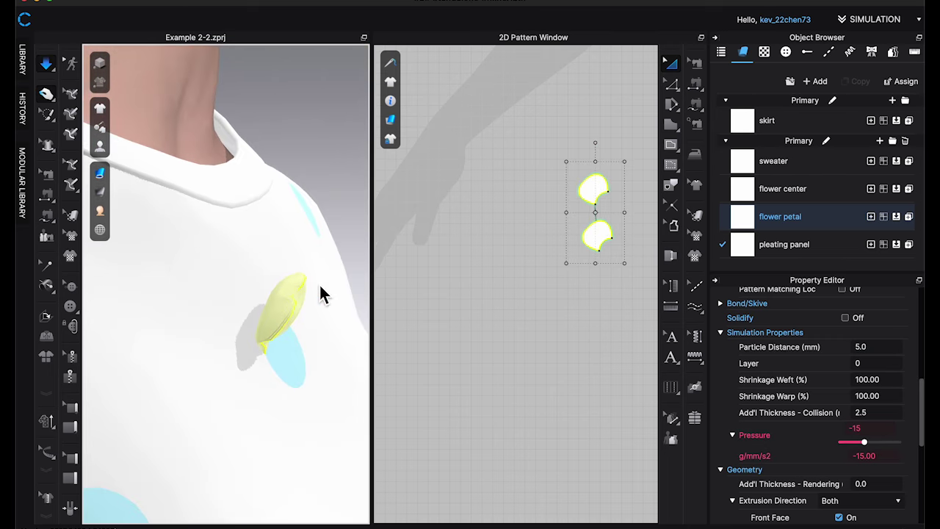
Turn on the Turned option for the seam joining the two layered petal patterns.
{"action": "key", "text": "space"}
{"action": "left_click", "coordinate": [695, 65]}
{"action": "left_click", "coordinate": [612, 243]}
{"action": "left_click", "coordinate": [842, 339]}
{"action": "left_click", "coordinate": [603, 198]}
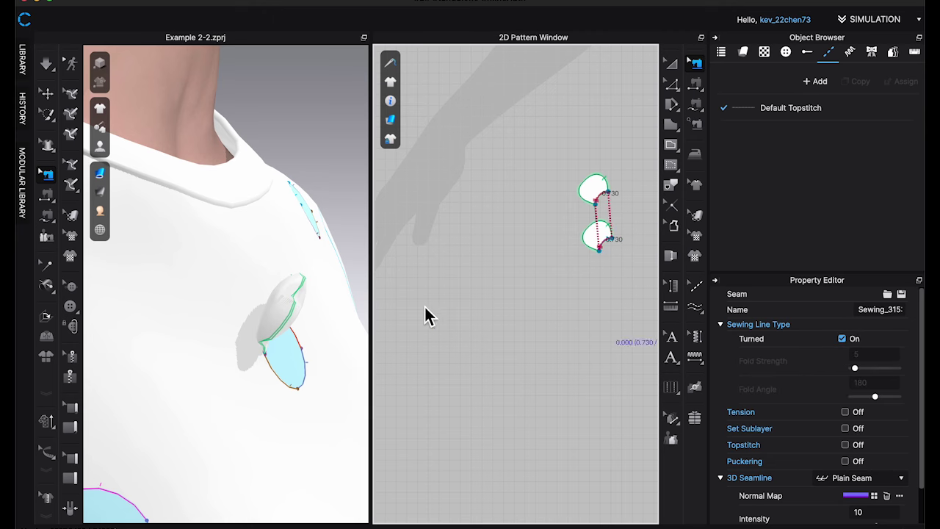
Simulate the garment and pull the first petal into position beside its flower center on the sweater front.
{"action": "key", "text": "space"}
{"action": "mouse_move", "coordinate": [308, 292]}
{"action": "right_mouse_down"}
{"action": "mouse_move", "coordinate": [348, 296]}
{"action": "mouse_move", "coordinate": [312, 299]}
{"action": "right_mouse_up"}
{"action": "left_click_drag", "start_coordinate": [295, 288], "coordinate": [269, 275]}
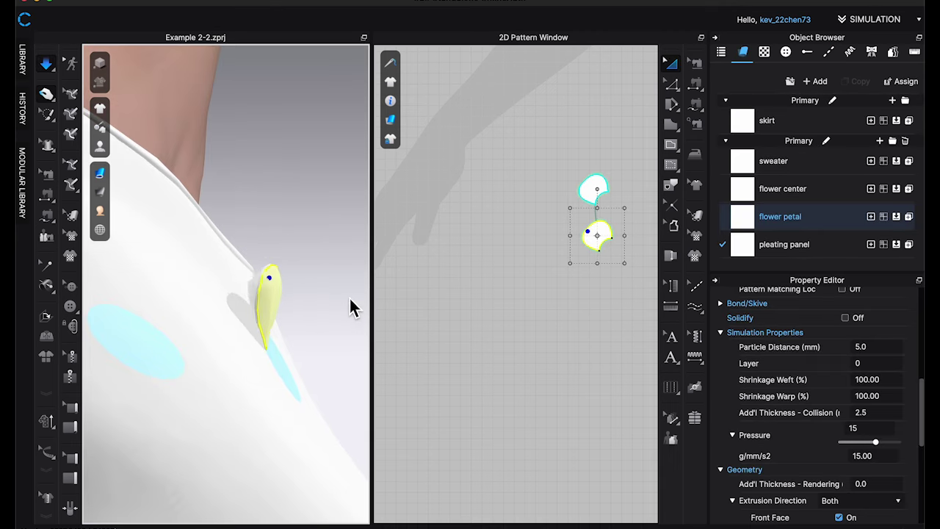
{"action": "right_click_drag", "start_coordinate": [349, 296], "coordinate": [308, 293]}
{"action": "left_click_drag", "start_coordinate": [271, 276], "coordinate": [247, 267]}
{"action": "key", "text": "b"}
{"action": "right_click_drag", "start_coordinate": [275, 285], "coordinate": [285, 333]}
Duplicate the two petal patterns about 3.2 in beside the originals in the 2D layout.
{"action": "scroll", "coordinate": [460, 318], "scroll_direction": "down", "scroll_amount": 5}
{"action": "middle_click_drag", "start_coordinate": [594, 312], "coordinate": [483, 340]}
{"action": "key", "text": "a"}
{"action": "left_click_drag", "start_coordinate": [408, 261], "coordinate": [443, 318]}
{"action": "key", "text": "ctrl+c"}
{"action": "key", "text": "ctrl+v"}
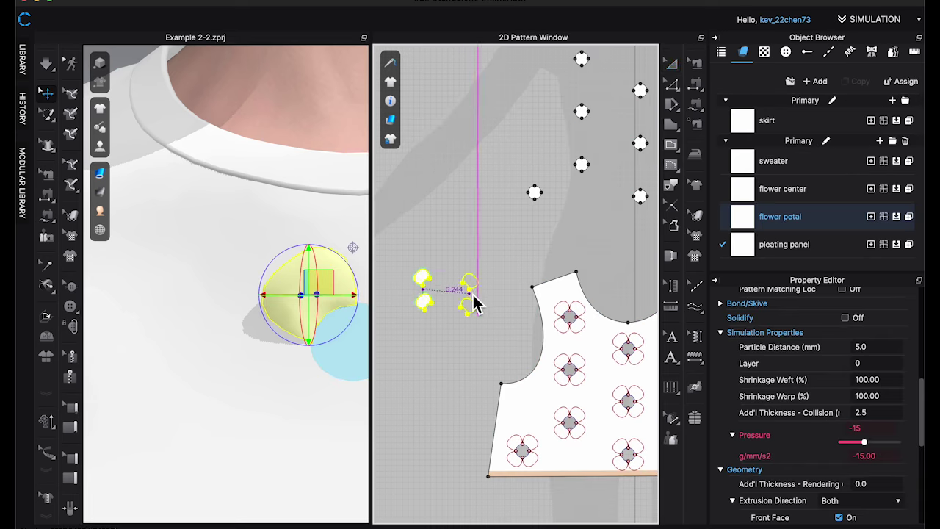
{"action": "left_click", "coordinate": [473, 296]}
Sew the copied petal's inner curve to the adjacent segment of the flower center on the sweater front.
{"action": "key", "text": "n"}
{"action": "left_click", "coordinate": [471, 310]}
{"action": "scroll", "coordinate": [646, 363], "scroll_direction": "up", "scroll_amount": 5}
{"action": "left_click", "coordinate": [597, 291]}
{"action": "scroll", "coordinate": [411, 253], "scroll_direction": "down", "scroll_amount": 2}
{"action": "scroll", "coordinate": [328, 246], "scroll_direction": "down", "scroll_amount": 2}
Simulate the garment and pull the second petal into shape around the flower center.
{"action": "right_click_drag", "start_coordinate": [328, 244], "coordinate": [328, 264]}
{"action": "key", "text": "space"}
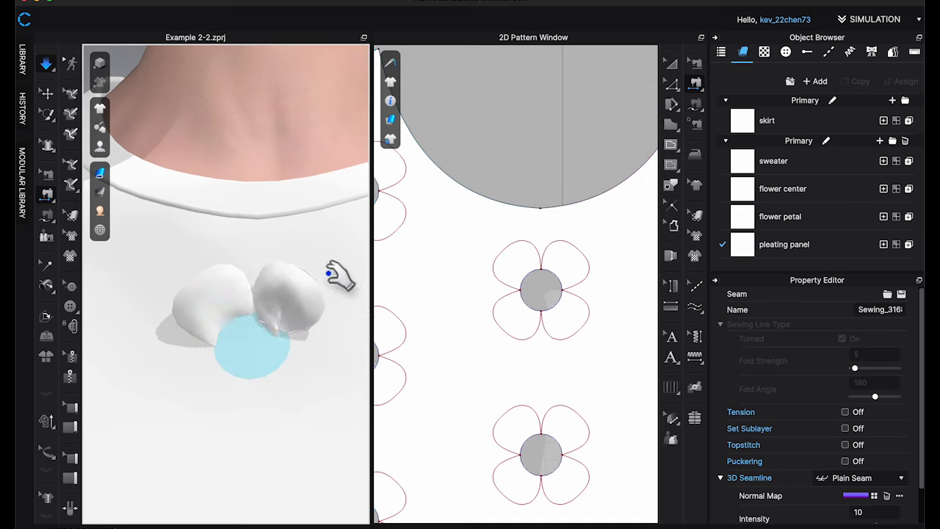
{"action": "left_click_drag", "start_coordinate": [291, 303], "coordinate": [280, 285]}
{"action": "right_click_drag", "start_coordinate": [303, 299], "coordinate": [335, 301]}
{"action": "left_click_drag", "start_coordinate": [291, 300], "coordinate": [275, 312]}
{"action": "mouse_move", "coordinate": [294, 321]}
{"action": "right_mouse_down"}
{"action": "mouse_move", "coordinate": [376, 357]}
{"action": "mouse_move", "coordinate": [302, 330]}
{"action": "right_mouse_up"}
{"action": "left_click_drag", "start_coordinate": [288, 309], "coordinate": [357, 289]}
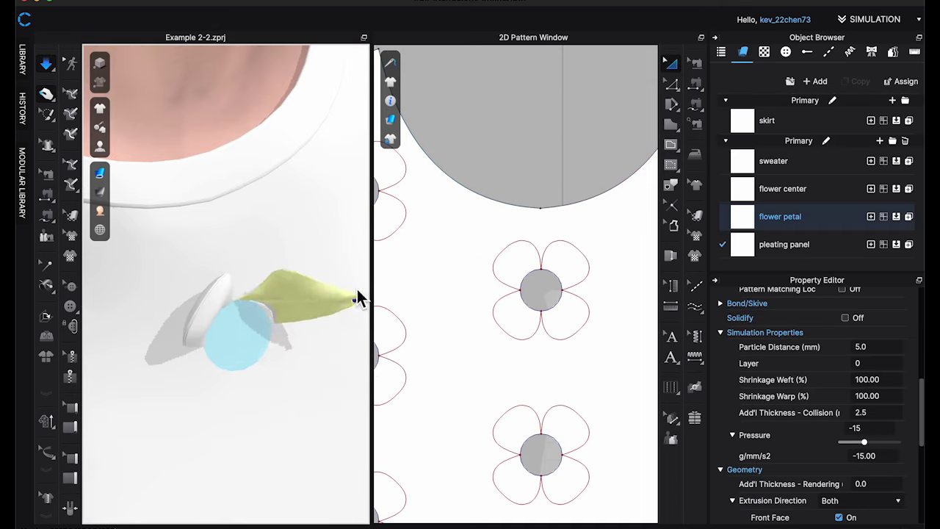
Shift the four petal patterns away from the bodice and bring the second pair closer to the first.
{"action": "right_click_drag", "start_coordinate": [309, 334], "coordinate": [388, 324]}
{"action": "scroll", "coordinate": [533, 279], "scroll_direction": "up", "scroll_amount": 5}
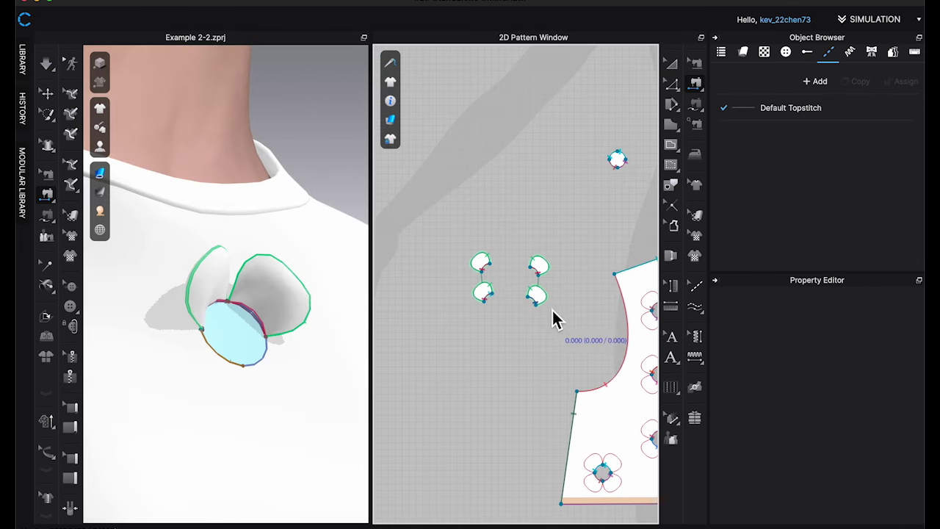
{"action": "key", "text": "a"}
{"action": "left_click_drag", "start_coordinate": [462, 241], "coordinate": [559, 315]}
{"action": "left_click_drag", "start_coordinate": [539, 294], "coordinate": [501, 294]}
{"action": "left_click_drag", "start_coordinate": [476, 239], "coordinate": [523, 315]}
{"action": "left_click_drag", "start_coordinate": [502, 294], "coordinate": [481, 294]}
Copy all four petal patterns and paste the set about 4.4 in below the originals.
{"action": "left_click_drag", "start_coordinate": [423, 241], "coordinate": [501, 321]}
{"action": "key", "text": "super+c"}
{"action": "key", "text": "super+v"}
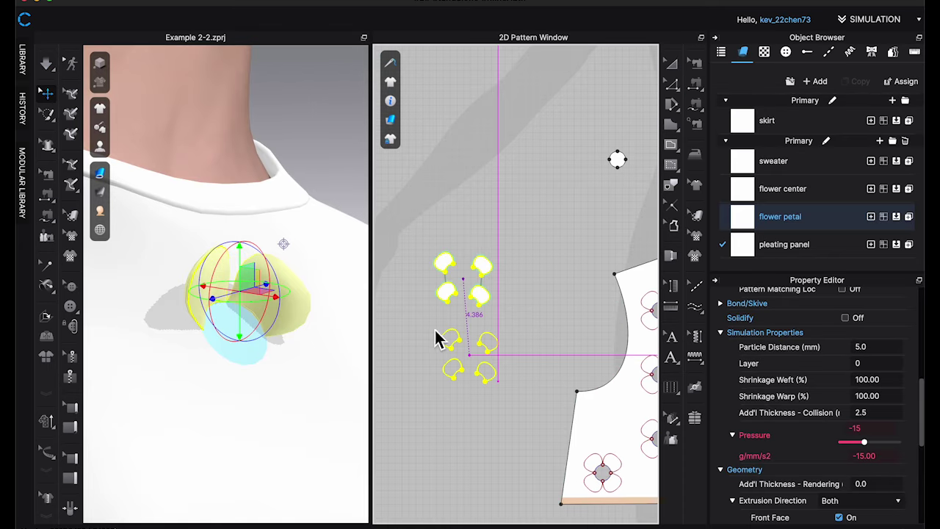
{"action": "left_click", "coordinate": [478, 360]}
{"action": "key", "text": "Return"}
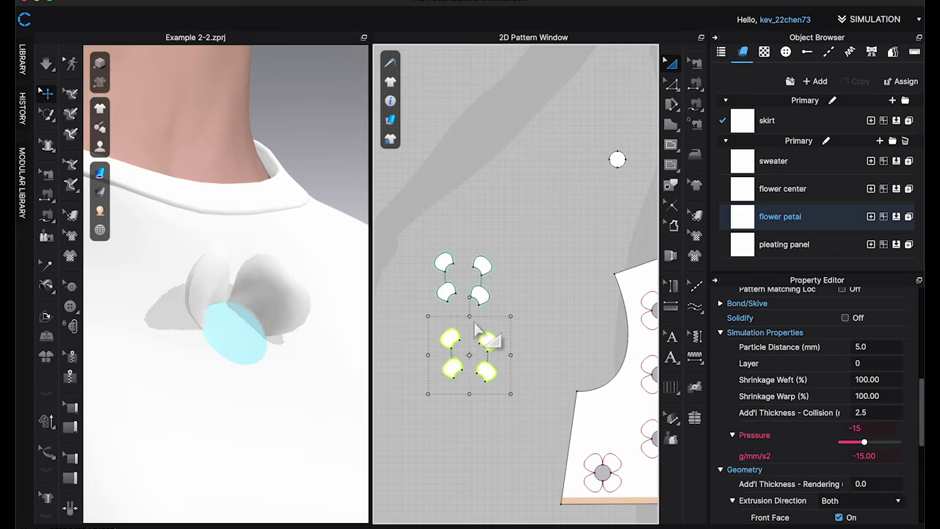
Flip the copied petal set vertically for the lower half of the flower.
{"action": "left_click_drag", "start_coordinate": [487, 343], "coordinate": [485, 366]}
{"action": "left_click", "coordinate": [515, 356]}
{"action": "left_click", "coordinate": [455, 338]}
Position the copied petals in 3D under the first two, around the lower half of the flower center.
{"action": "scroll", "coordinate": [295, 391], "scroll_direction": "down", "scroll_amount": 5}
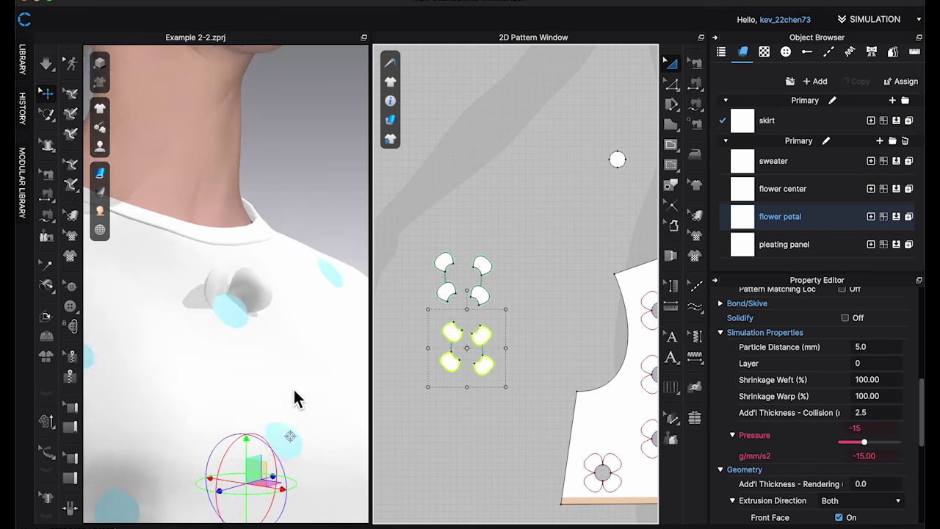
{"action": "right_click_drag", "start_coordinate": [294, 391], "coordinate": [333, 293]}
{"action": "key", "text": "4"}
{"action": "left_click_drag", "start_coordinate": [288, 294], "coordinate": [251, 295]}
{"action": "key", "text": "2"}
Select all eight petal patterns and move them closer to the sweater bodice.
{"action": "left_click", "coordinate": [531, 323]}
{"action": "scroll", "coordinate": [526, 327], "scroll_direction": "down", "scroll_amount": 3}
{"action": "left_click_drag", "start_coordinate": [461, 366], "coordinate": [386, 247]}
{"action": "left_click_drag", "start_coordinate": [435, 342], "coordinate": [510, 338]}
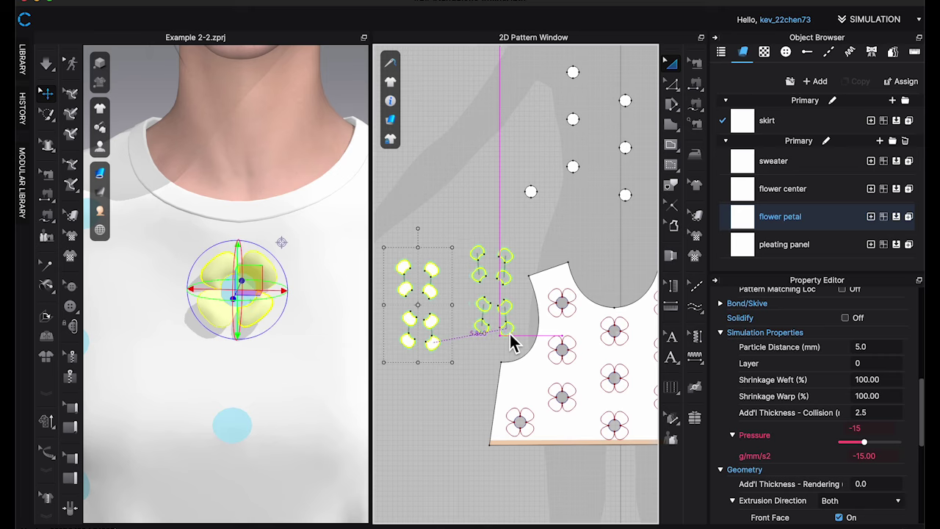
{"action": "scroll", "coordinate": [515, 334], "scroll_direction": "up", "scroll_amount": 1}
{"action": "left_click", "coordinate": [607, 204]}
Sew the lower petals' inner curves to the remaining lower segments of the flower center.
{"action": "key", "text": "n"}
{"action": "left_click", "coordinate": [444, 265]}
{"action": "scroll", "coordinate": [590, 303], "scroll_direction": "up", "scroll_amount": 3}
{"action": "left_click", "coordinate": [592, 305]}
{"action": "left_click", "coordinate": [381, 243]}
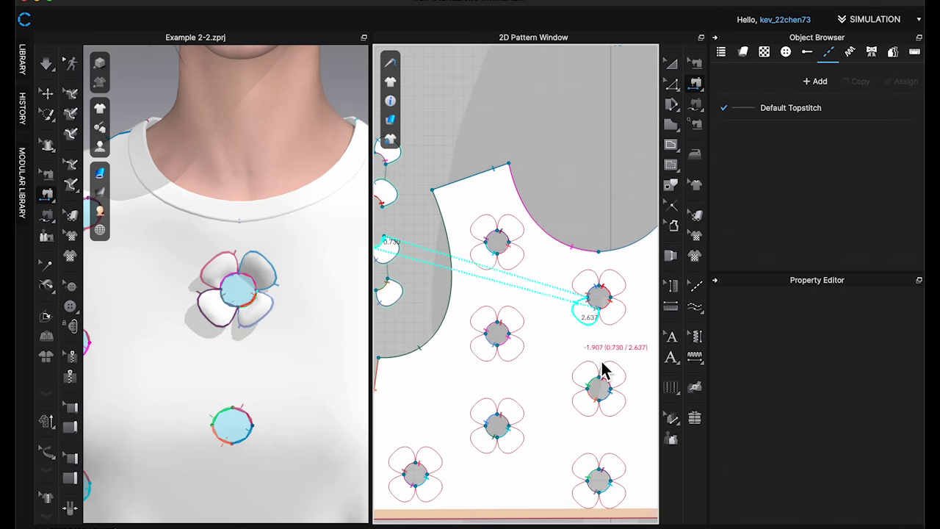
{"action": "left_click", "coordinate": [605, 304]}
Simulate the four-petal flower and set the pressure of the second-row petal pieces to 20.
{"action": "right_click_drag", "start_coordinate": [316, 165], "coordinate": [377, 157]}
{"action": "key", "text": "space"}
{"action": "right_click_drag", "start_coordinate": [324, 232], "coordinate": [485, 196]}
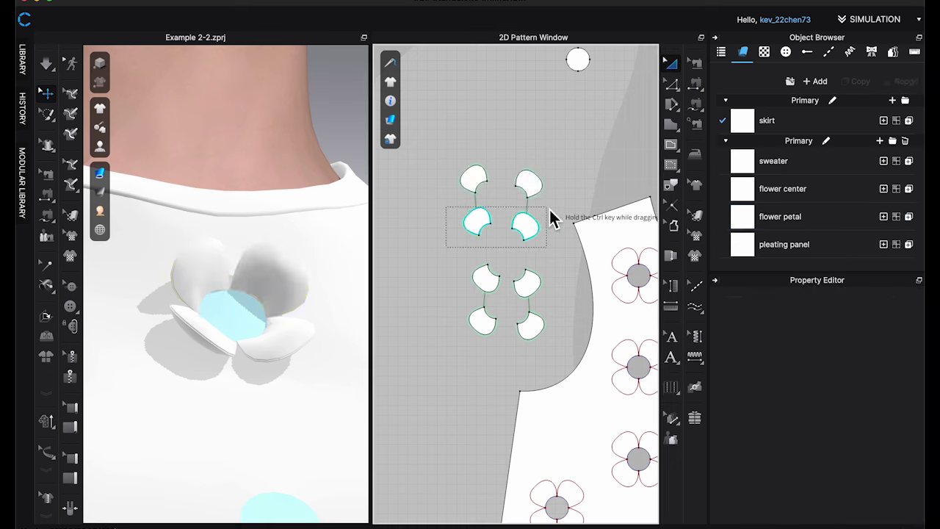
{"action": "type", "text": "20"}
{"action": "key", "text": "Return"}
Paste a second set of petals below the first and sew it to the next flower center.
{"action": "right_click_drag", "start_coordinate": [296, 344], "coordinate": [260, 319]}
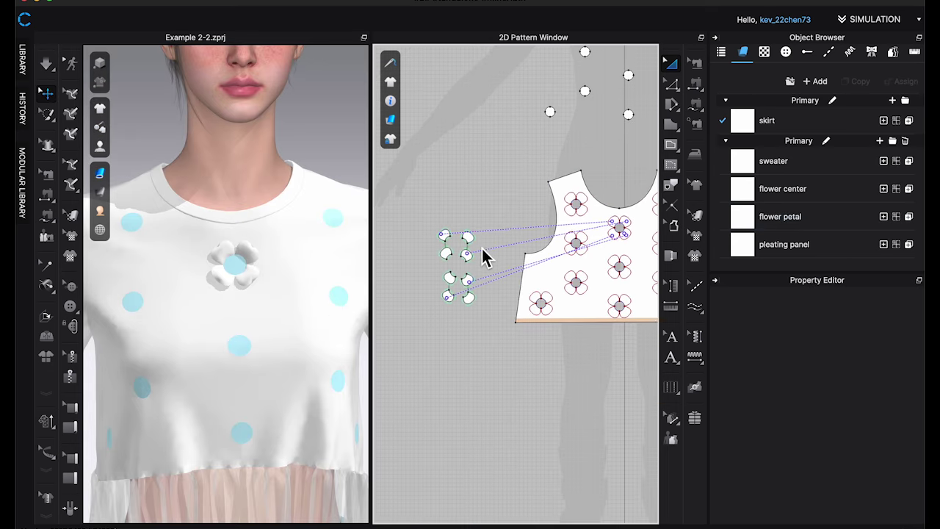
{"action": "key", "text": "ctrl+v"}
{"action": "left_click", "coordinate": [439, 397]}
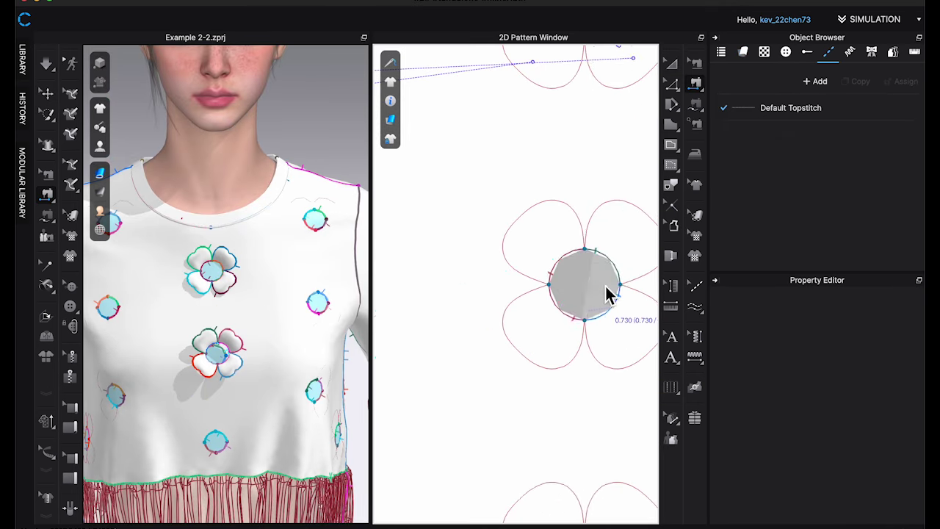
{"action": "left_click", "coordinate": [609, 294]}
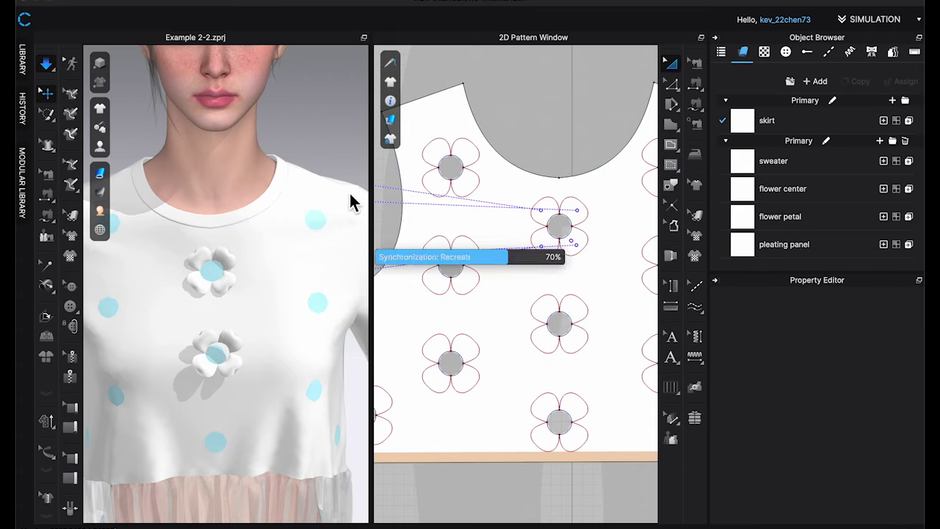
Simulate the second flower and set the selected petal's pressure to -20.
{"action": "scroll", "coordinate": [252, 401], "scroll_direction": "up", "scroll_amount": 5}
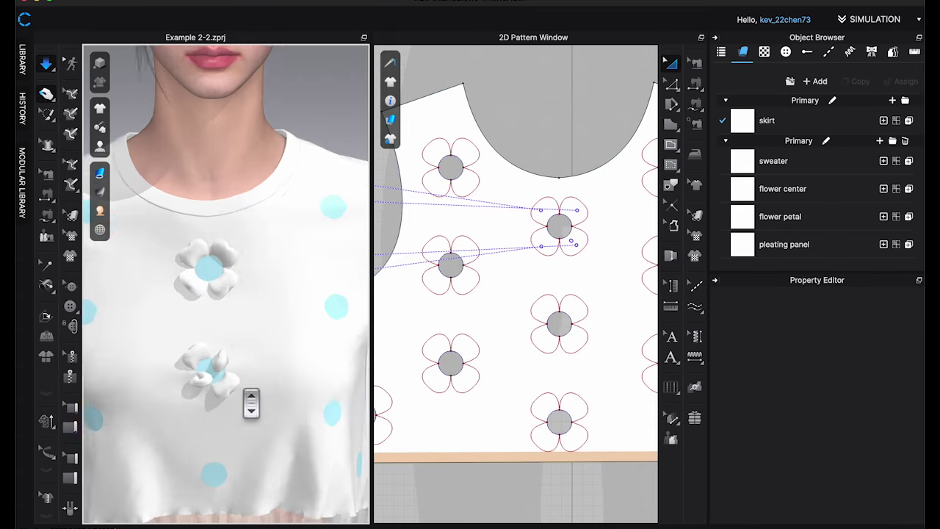
{"action": "left_click", "coordinate": [199, 310]}
{"action": "double_click", "coordinate": [858, 429]}
{"action": "type", "text": "-20"}
{"action": "key", "text": "Return"}
{"action": "right_click_drag", "start_coordinate": [223, 299], "coordinate": [315, 336]}
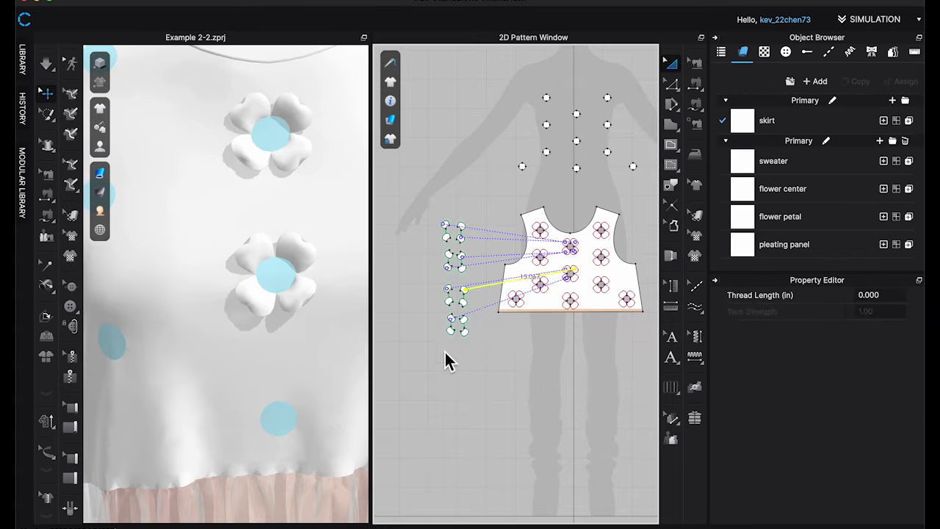
Paste a third set of petals below the others and turn on Turned for its seam to the flower center.
{"action": "left_click", "coordinate": [476, 393]}
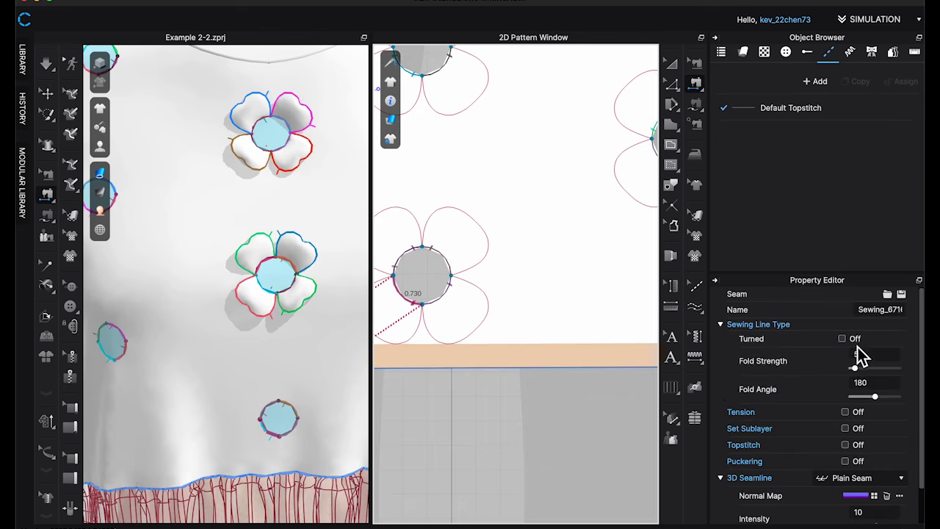
{"action": "left_click", "coordinate": [842, 338]}
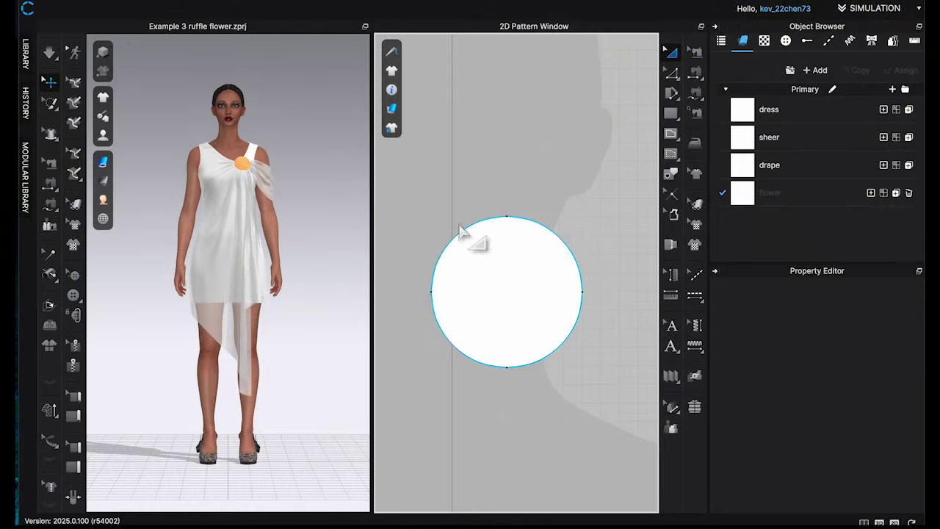
Convert the points on the circle pattern's upper half to curve points with Maintain Curve.
{"action": "scroll", "coordinate": [317, 198], "scroll_direction": "up", "scroll_amount": 5}
{"action": "right_click_drag", "start_coordinate": [330, 201], "coordinate": [255, 213]}
{"action": "scroll", "coordinate": [344, 226], "scroll_direction": "up", "scroll_amount": 6}
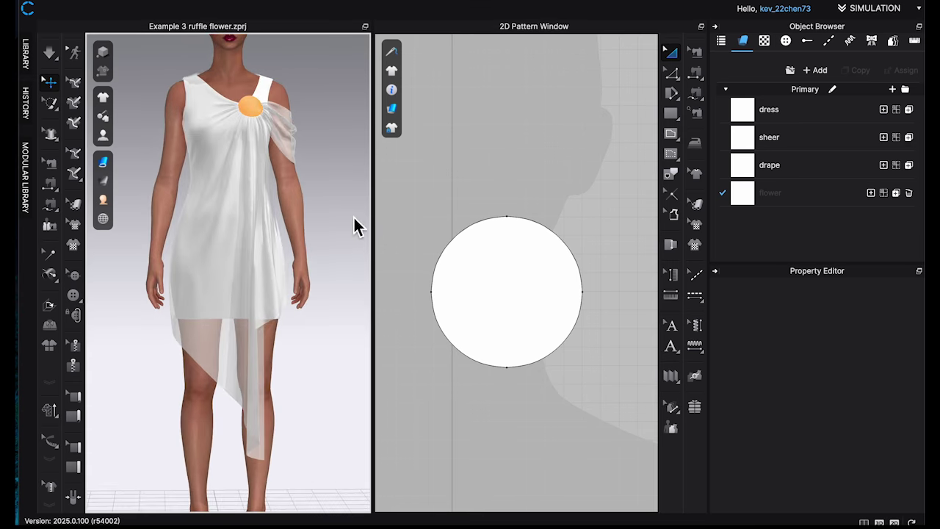
{"action": "scroll", "coordinate": [332, 232], "scroll_direction": "up", "scroll_amount": 4}
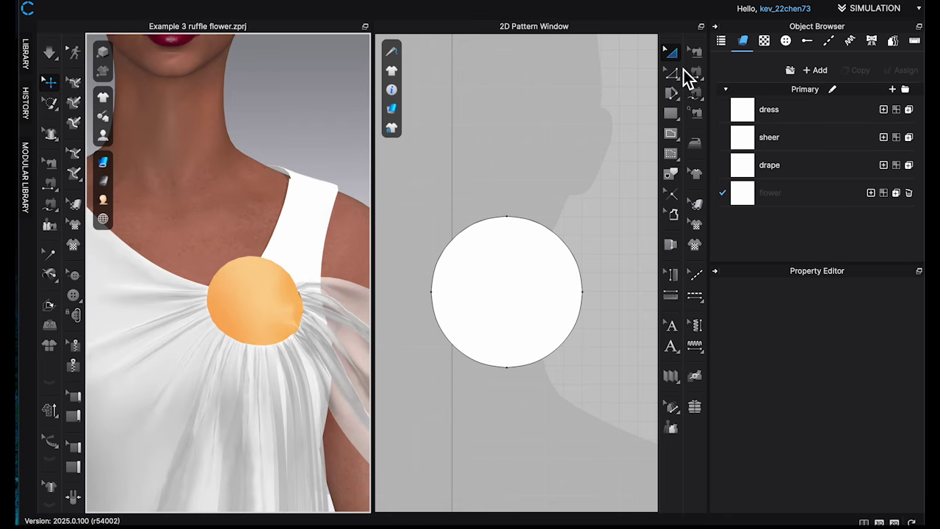
{"action": "left_click", "coordinate": [672, 72]}
{"action": "scroll", "coordinate": [607, 185], "scroll_direction": "up", "scroll_amount": 3}
{"action": "right_click_drag", "start_coordinate": [598, 216], "coordinate": [693, 132]}
{"action": "scroll", "coordinate": [497, 320], "scroll_direction": "down", "scroll_amount": 3}
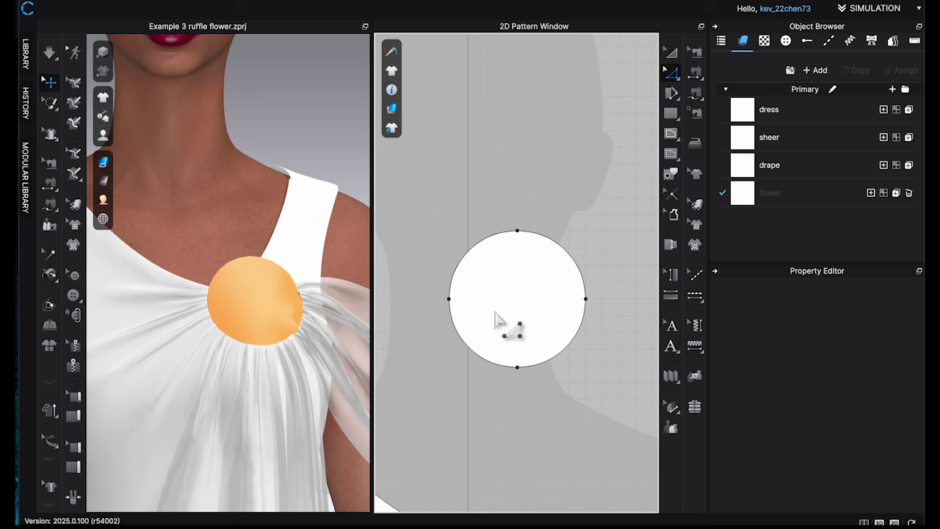
{"action": "left_click_drag", "start_coordinate": [579, 351], "coordinate": [580, 351]}
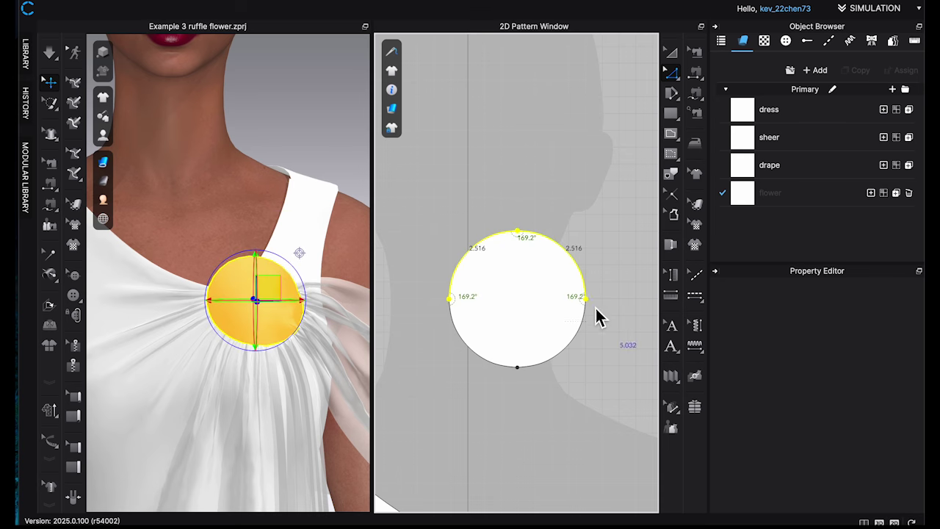
{"action": "right_click", "coordinate": [590, 304]}
{"action": "mouse_move", "coordinate": [707, 387]}
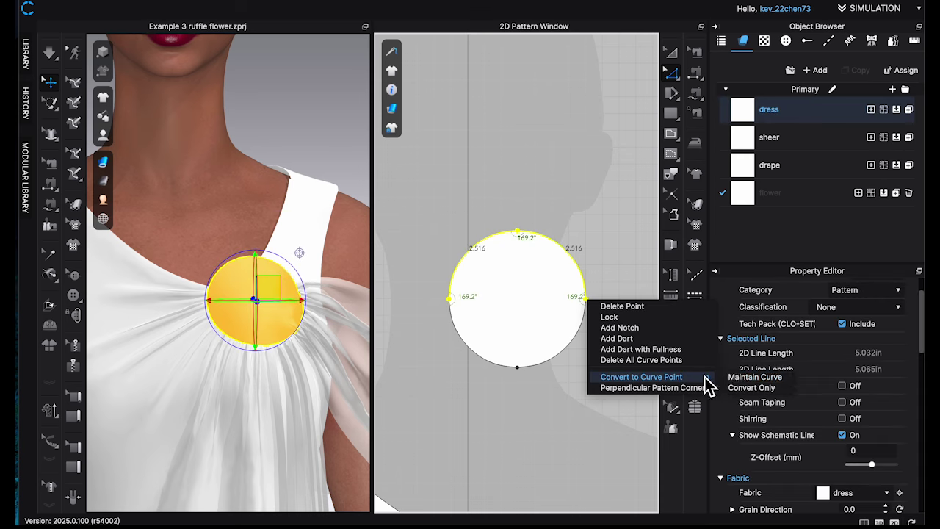
{"action": "left_click", "coordinate": [755, 377]}
{"action": "right_click", "coordinate": [613, 310]}
{"action": "left_click", "coordinate": [594, 269]}
{"action": "right_click", "coordinate": [597, 258]}
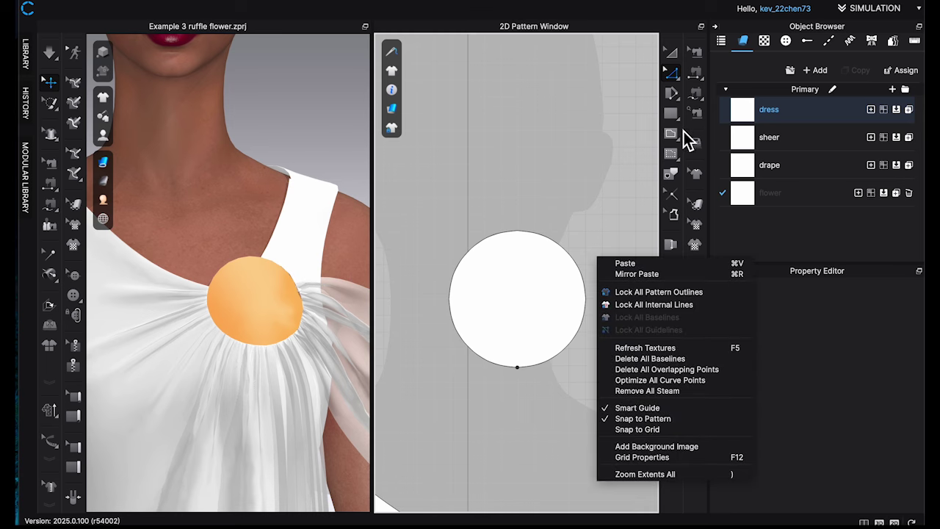
{"action": "left_click", "coordinate": [650, 110]}
Start an internal line just inside the circle's bottom point and curve its first segment, about 2.5 in long, to the right edge.
{"action": "left_click", "coordinate": [675, 136]}
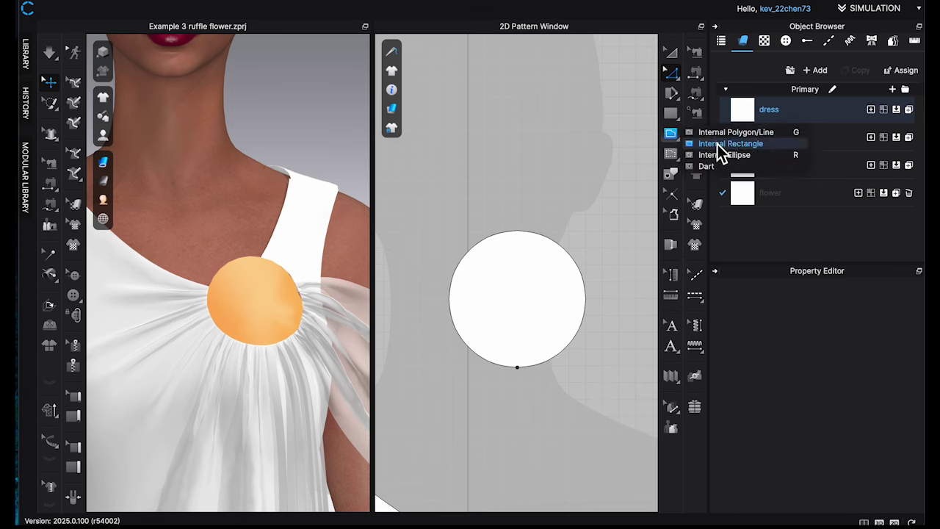
{"action": "left_click", "coordinate": [719, 144]}
{"action": "scroll", "coordinate": [587, 283], "scroll_direction": "up", "scroll_amount": 3}
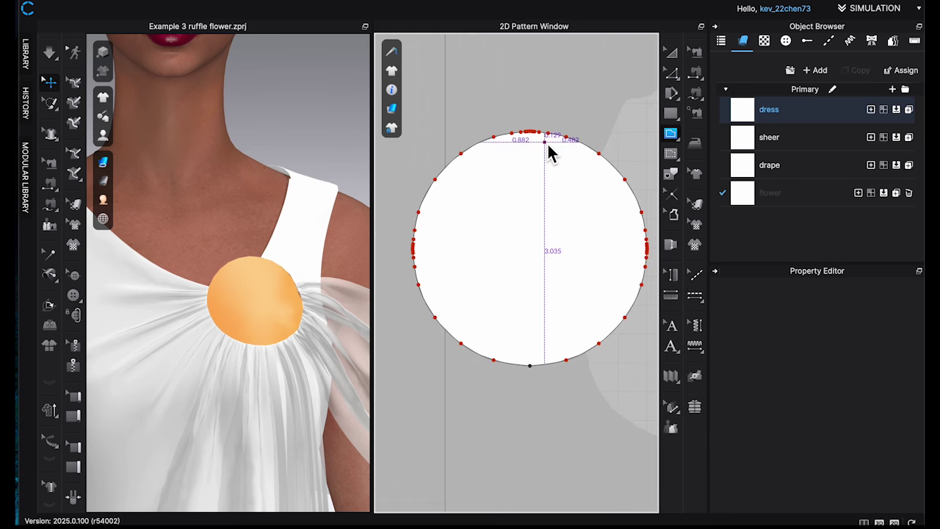
{"action": "left_click", "coordinate": [531, 359]}
{"action": "middle_click_drag", "start_coordinate": [542, 132], "coordinate": [485, 94]}
{"action": "right_click", "coordinate": [503, 156]}
{"action": "left_click", "coordinate": [510, 93]}
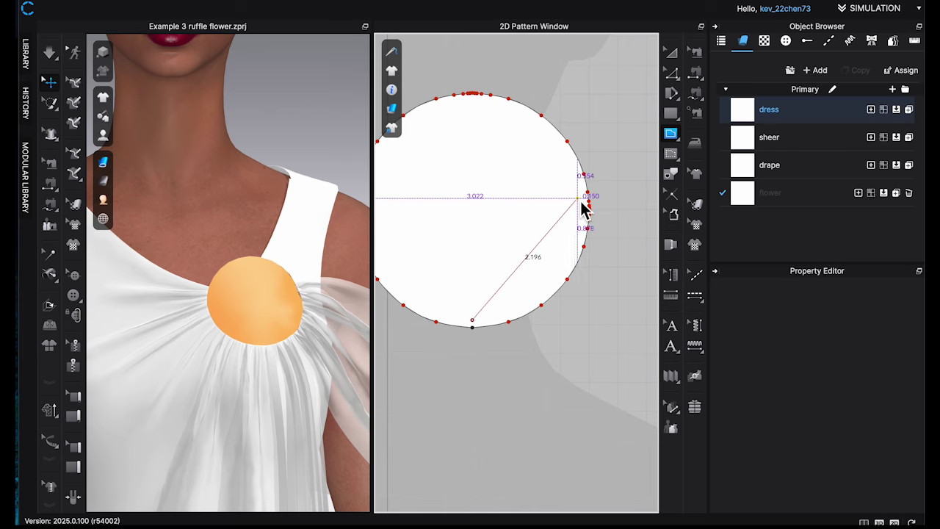
{"action": "left_click_drag", "start_coordinate": [581, 196], "coordinate": [568, 109]}
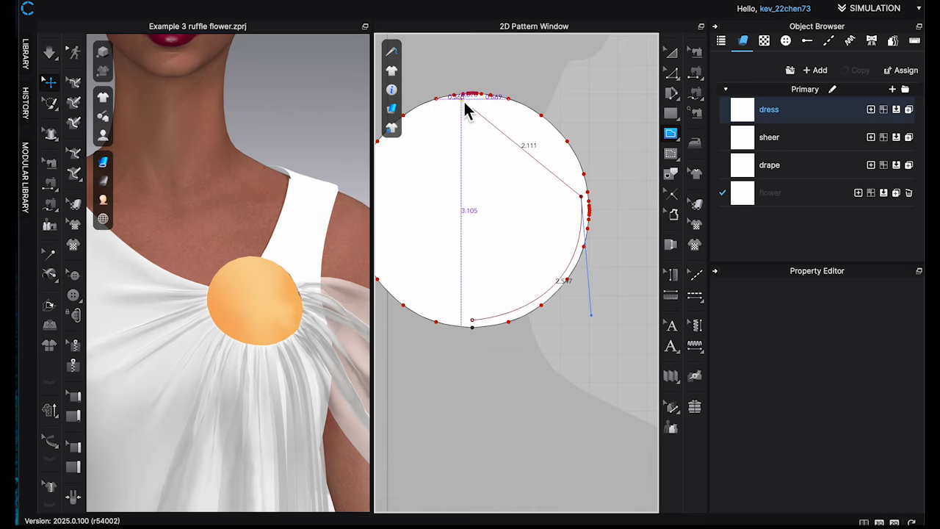
Continue the internal line with curved segments of about 2.3 in to the circle's top and 2.2 in to its left edge.
{"action": "right_click_drag", "start_coordinate": [482, 161], "coordinate": [540, 163]}
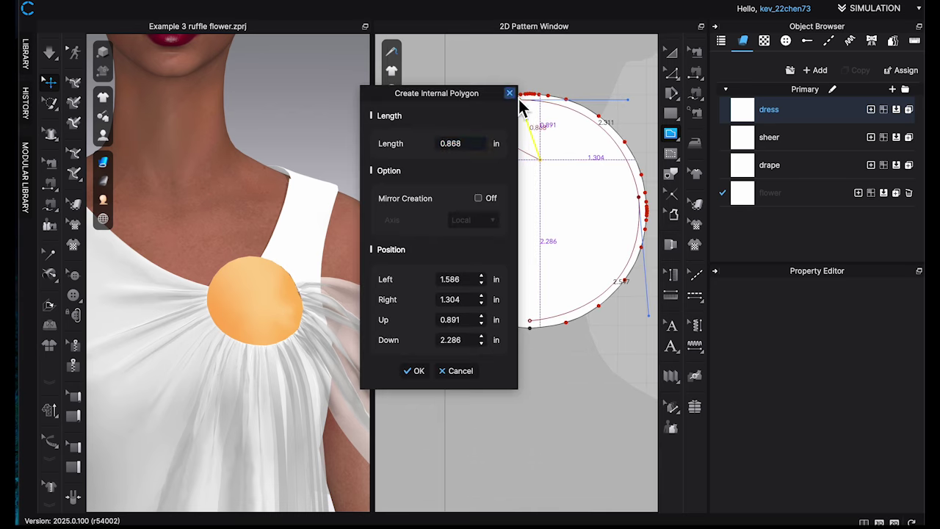
{"action": "left_click", "coordinate": [510, 93]}
{"action": "left_click_drag", "start_coordinate": [419, 212], "coordinate": [416, 324]}
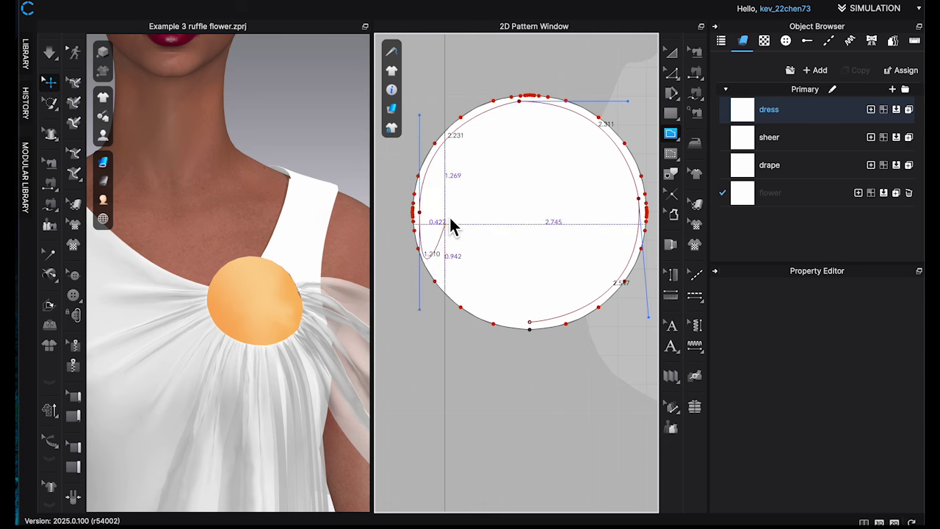
{"action": "left_click", "coordinate": [420, 213]}
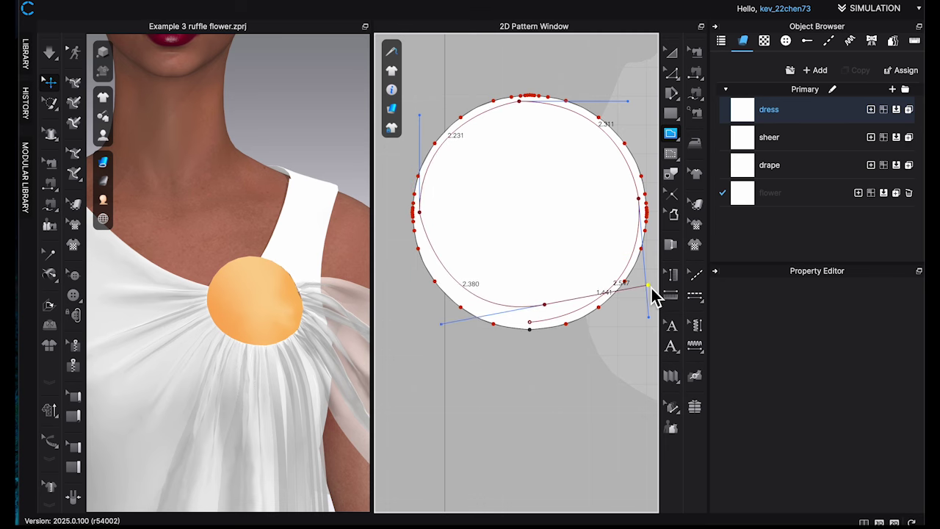
Continue the internal line spiralling inward with curved segments, from about 2.5 in at the circle's bottom down to about 1.1 in.
{"action": "left_click", "coordinate": [553, 315]}
{"action": "left_click", "coordinate": [617, 189]}
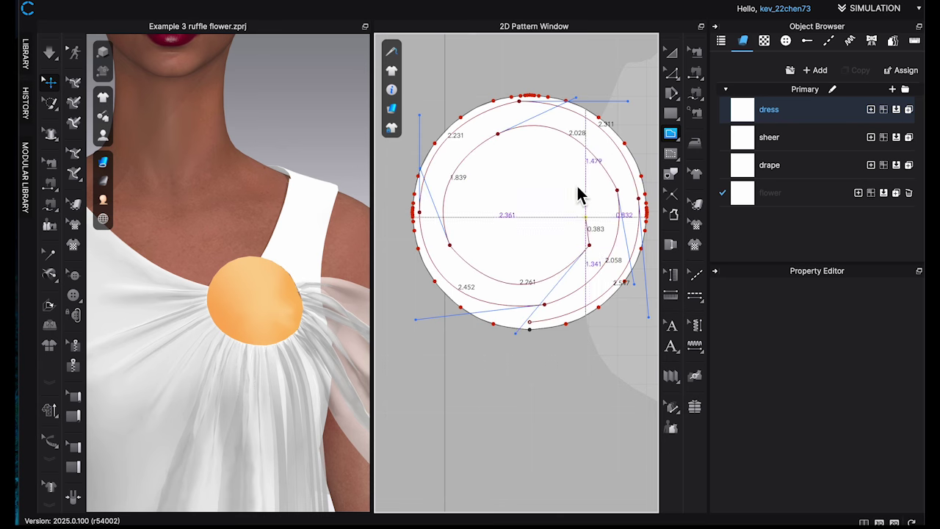
{"action": "left_click", "coordinate": [545, 151]}
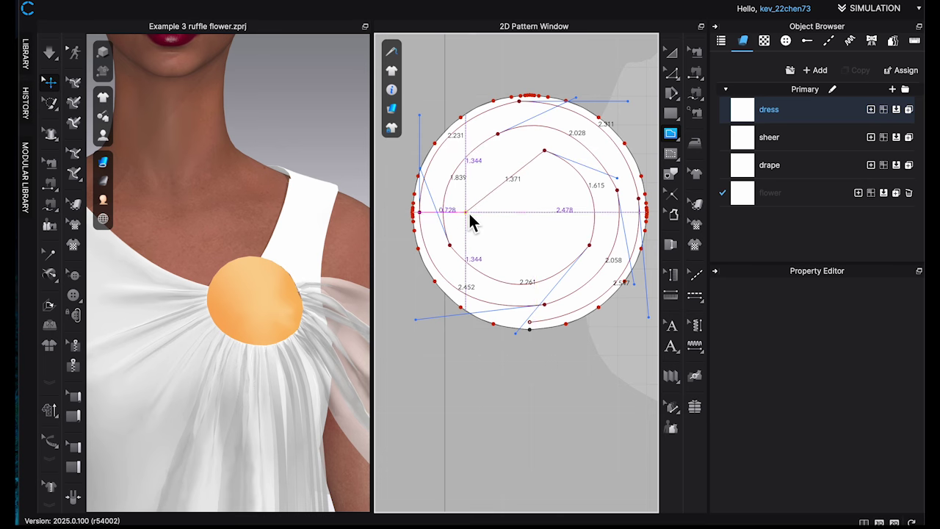
{"action": "left_click_drag", "start_coordinate": [469, 212], "coordinate": [459, 292]}
{"action": "left_click_drag", "start_coordinate": [543, 258], "coordinate": [593, 246]}
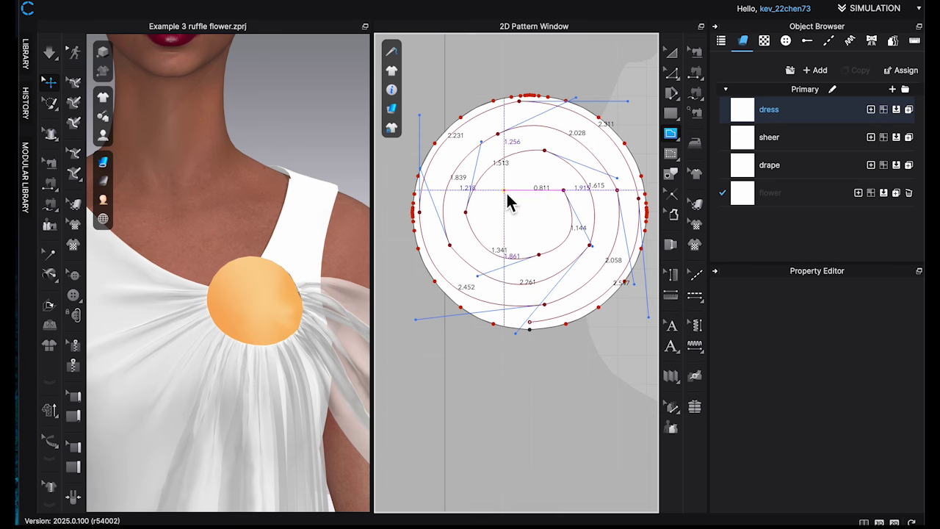
Finish the spiral at the circle's center with curved segments from about 1.2 in down to about 0.5 in.
{"action": "left_click_drag", "start_coordinate": [493, 200], "coordinate": [460, 256]}
{"action": "left_click", "coordinate": [535, 240]}
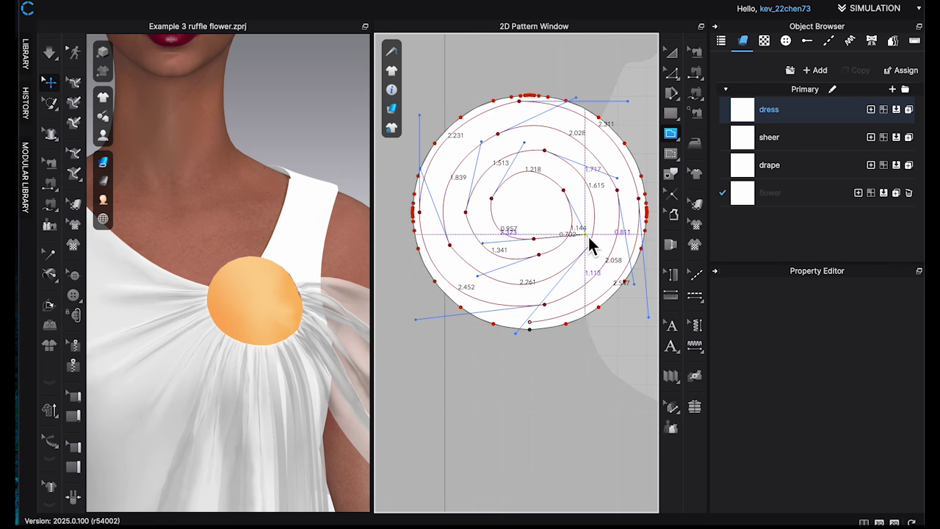
{"action": "left_click", "coordinate": [538, 200]}
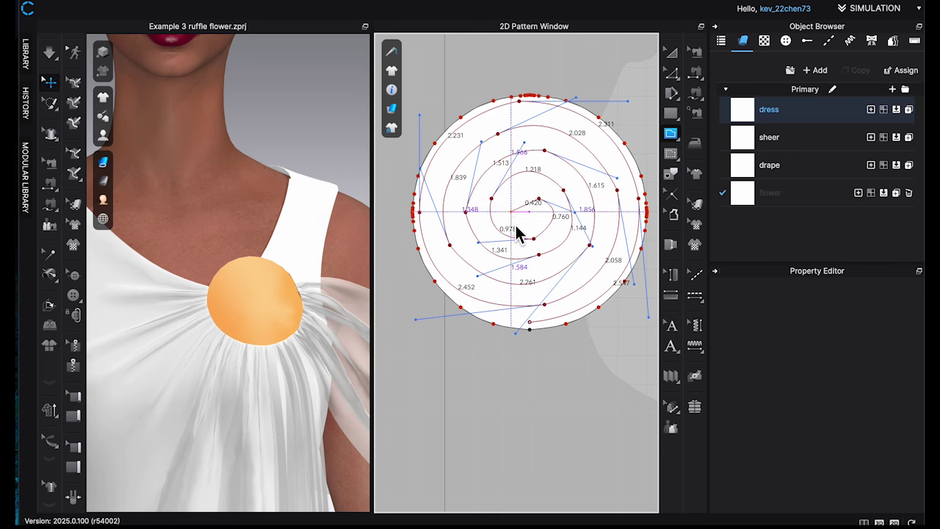
{"action": "left_click", "coordinate": [514, 216]}
{"action": "left_click_drag", "start_coordinate": [543, 214], "coordinate": [555, 194]}
{"action": "key", "text": "Return"}
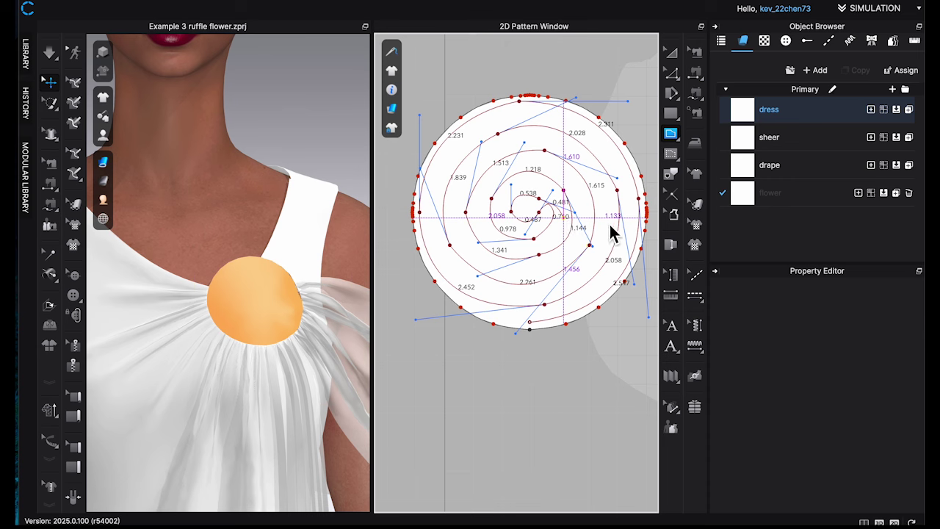
Smooth the spiral's uneven bends at its left, right and lower points with Smooth Curve.
{"action": "left_click", "coordinate": [679, 75]}
{"action": "left_click", "coordinate": [717, 105]}
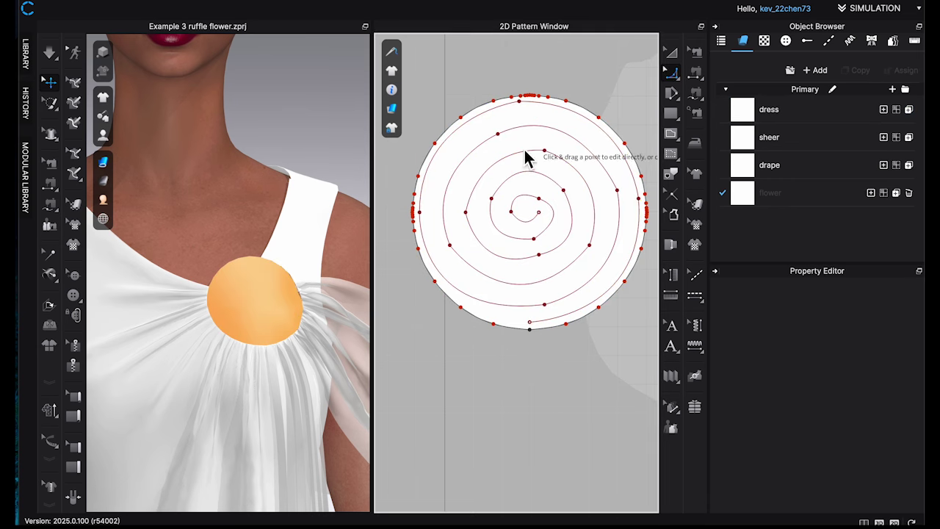
{"action": "left_click", "coordinate": [615, 203]}
{"action": "left_click_drag", "start_coordinate": [472, 219], "coordinate": [485, 220]}
{"action": "left_click_drag", "start_coordinate": [455, 250], "coordinate": [469, 249]}
{"action": "key", "text": "z"}
{"action": "left_click_drag", "start_coordinate": [544, 258], "coordinate": [510, 267]}
Convert the spiral's points on its left side and upper right part to curve points.
{"action": "left_click", "coordinate": [567, 257]}
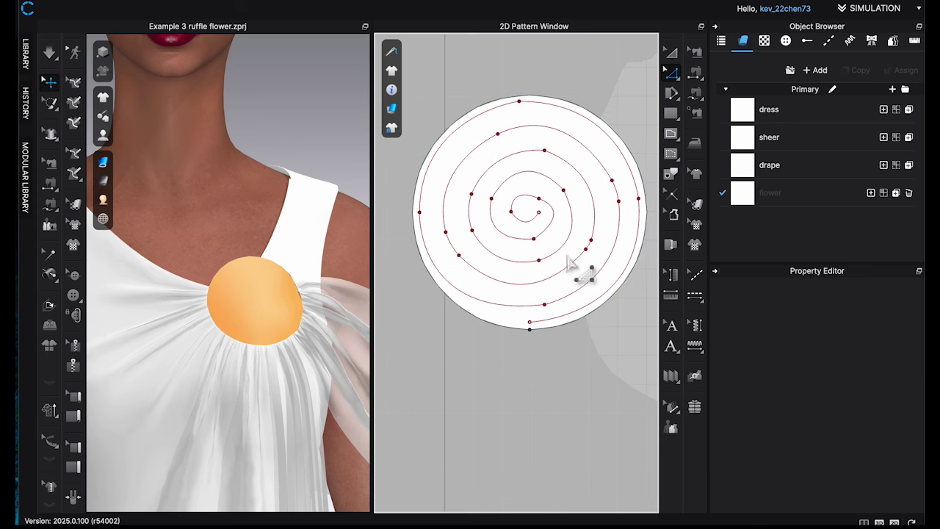
{"action": "left_click_drag", "start_coordinate": [492, 191], "coordinate": [494, 190]}
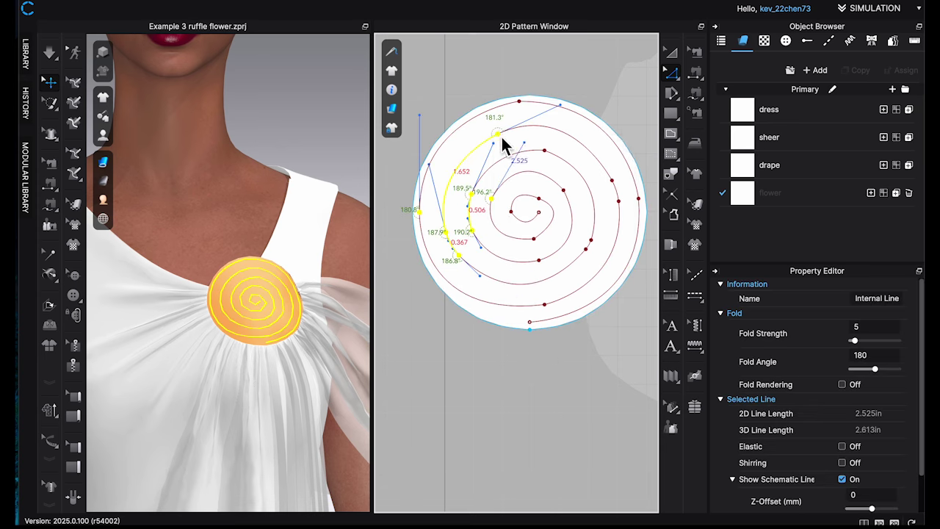
{"action": "right_click", "coordinate": [503, 131]}
{"action": "left_click", "coordinate": [641, 194]}
{"action": "left_click_drag", "start_coordinate": [507, 61], "coordinate": [597, 197]}
{"action": "left_click_drag", "start_coordinate": [650, 214], "coordinate": [645, 209]}
{"action": "right_click", "coordinate": [642, 207]}
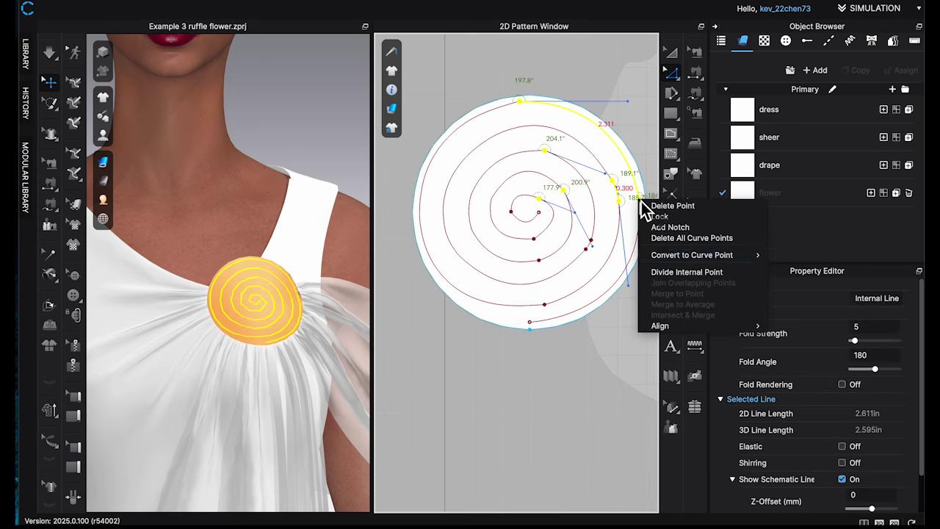
{"action": "left_click", "coordinate": [814, 257]}
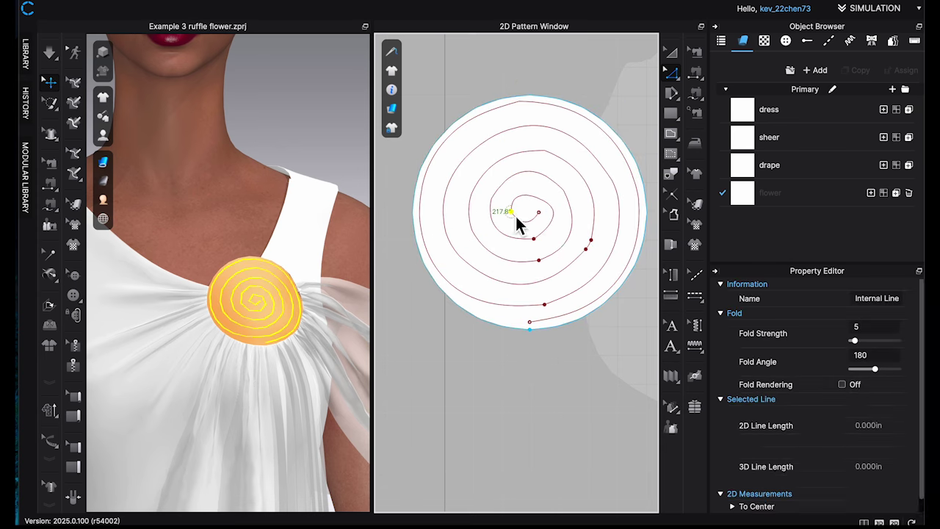
Convert the spiral's remaining lower, lower-right and innermost points to curve points, leaving only its two endpoints.
{"action": "right_click", "coordinate": [596, 244]}
{"action": "left_click_drag", "start_coordinate": [520, 315], "coordinate": [596, 236]}
{"action": "right_click", "coordinate": [592, 240]}
{"action": "left_click", "coordinate": [737, 299]}
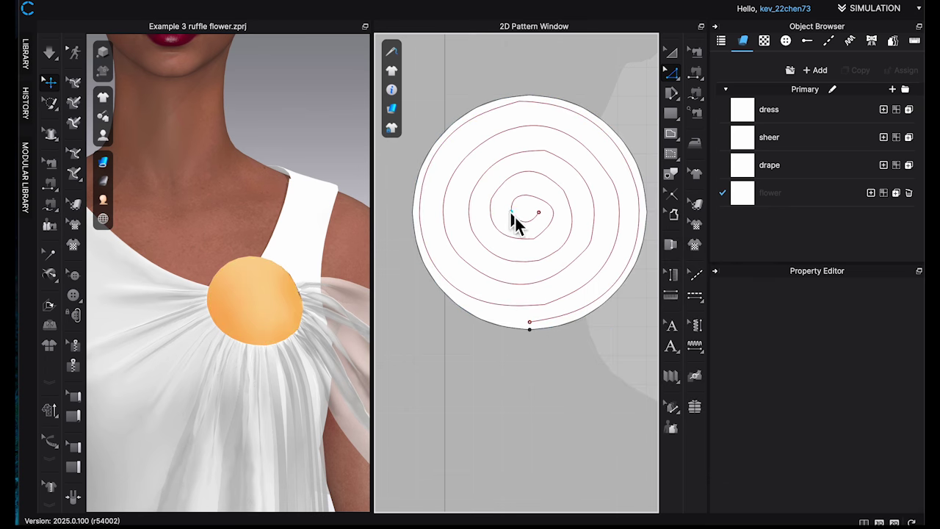
{"action": "right_click", "coordinate": [514, 214]}
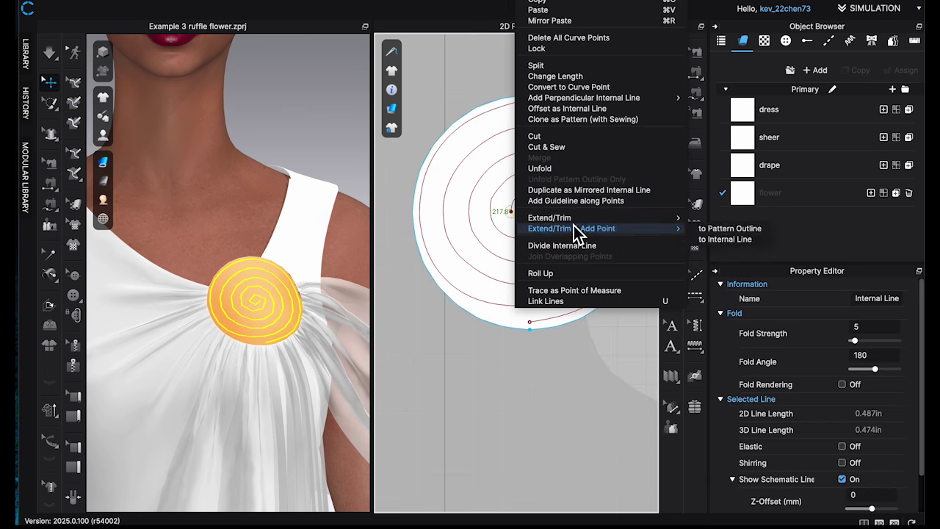
{"action": "left_click", "coordinate": [508, 222]}
{"action": "right_click", "coordinate": [512, 211]}
{"action": "left_click", "coordinate": [680, 271]}
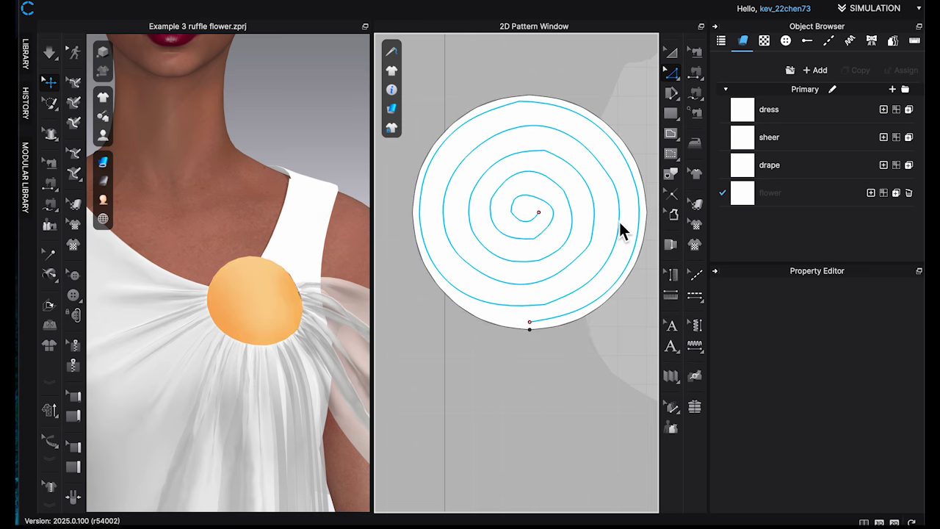
Check the spiral line's total length and create a rectangular pattern 55 in wide and 1 in high.
{"action": "left_click", "coordinate": [621, 221]}
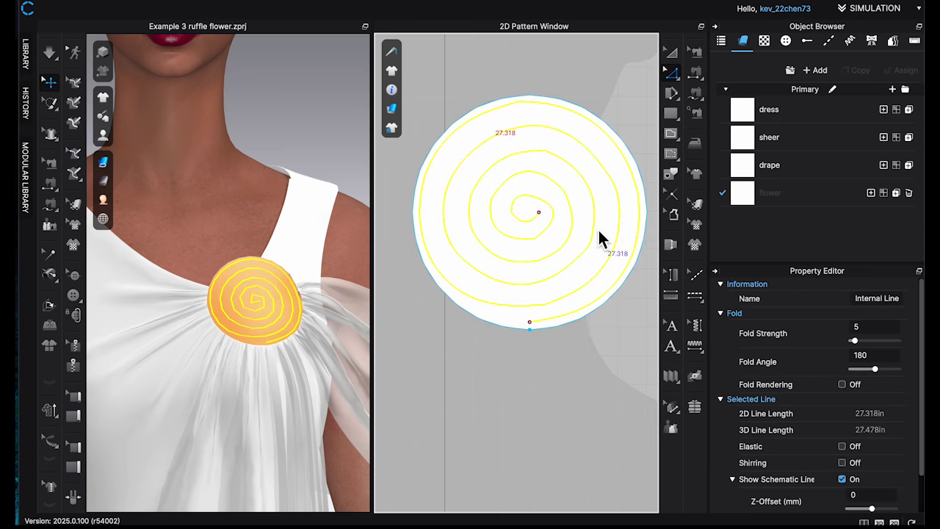
{"action": "scroll", "coordinate": [598, 228], "scroll_direction": "down", "scroll_amount": 6}
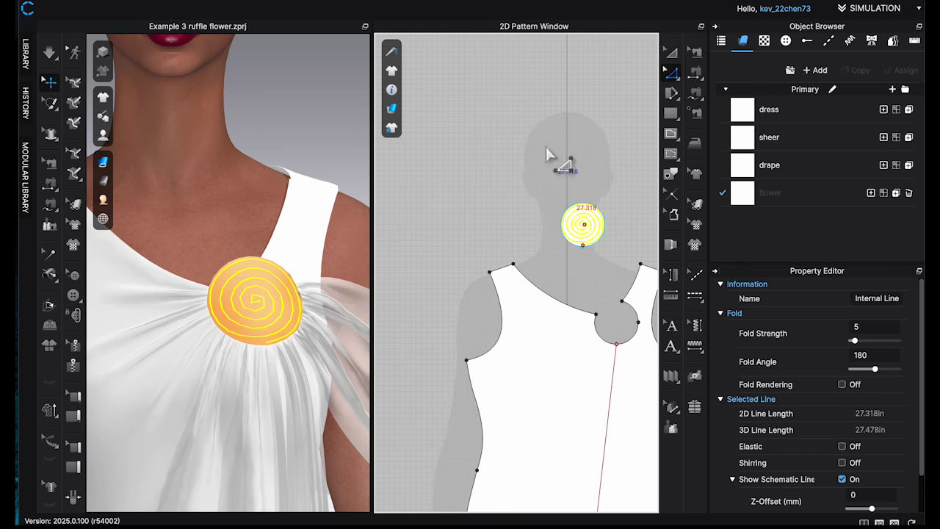
{"action": "scroll", "coordinate": [547, 151], "scroll_direction": "up", "scroll_amount": 6}
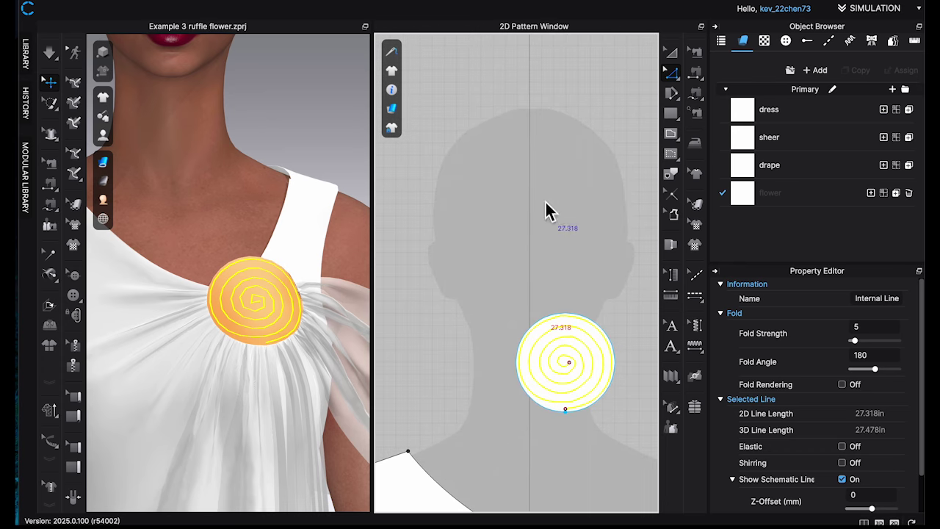
{"action": "key", "text": "s"}
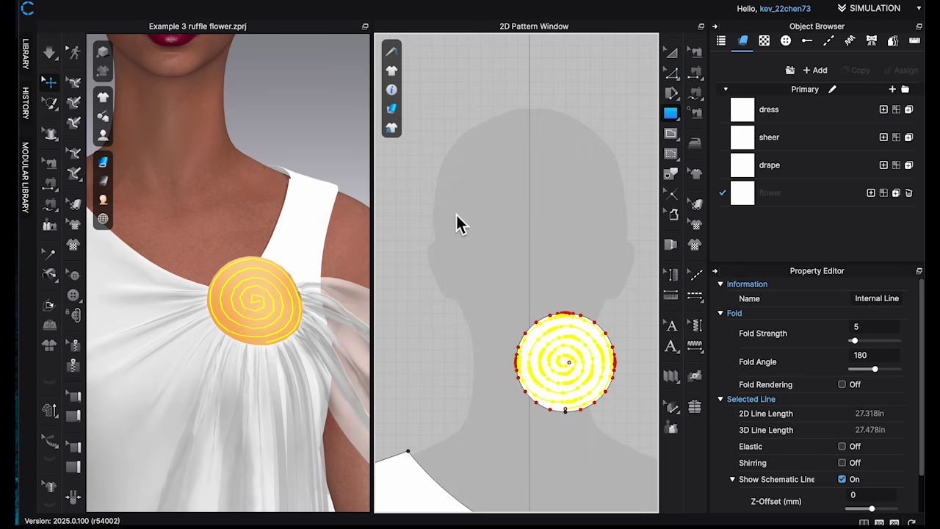
{"action": "left_click", "coordinate": [459, 224]}
{"action": "type", "text": "55"}
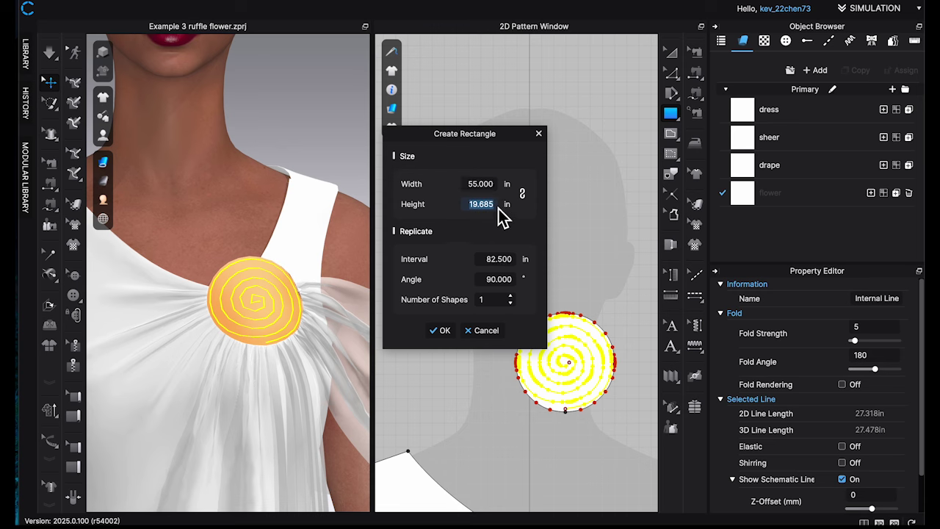
{"action": "key", "text": "BackSpace"}
{"action": "type", "text": "1"}
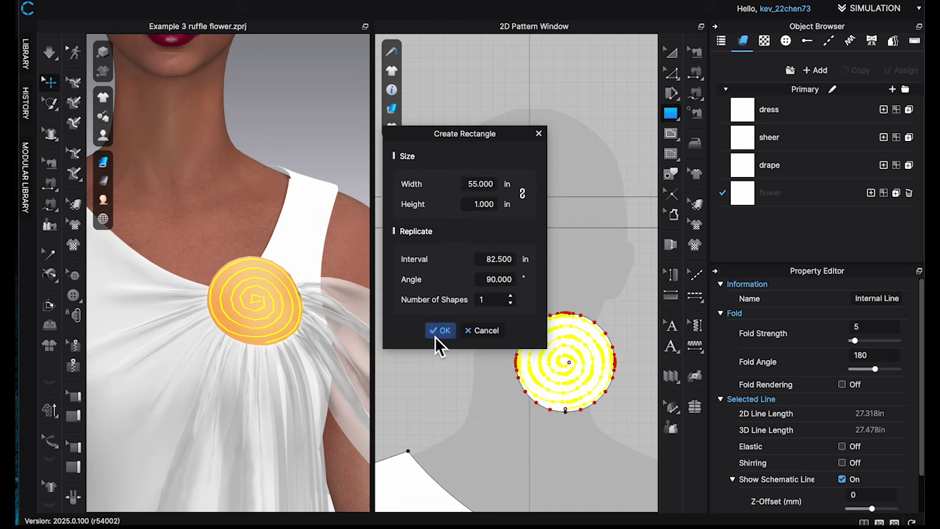
{"action": "left_click", "coordinate": [435, 337]}
Taper the strip's left end by moving its upper corner down and inward and rounding it with Smooth Curve.
{"action": "scroll", "coordinate": [470, 306], "scroll_direction": "down", "scroll_amount": 10}
{"action": "scroll", "coordinate": [554, 317], "scroll_direction": "down", "scroll_amount": 3}
{"action": "middle_click_drag", "start_coordinate": [559, 315], "coordinate": [623, 292]}
{"action": "left_click", "coordinate": [671, 72]}
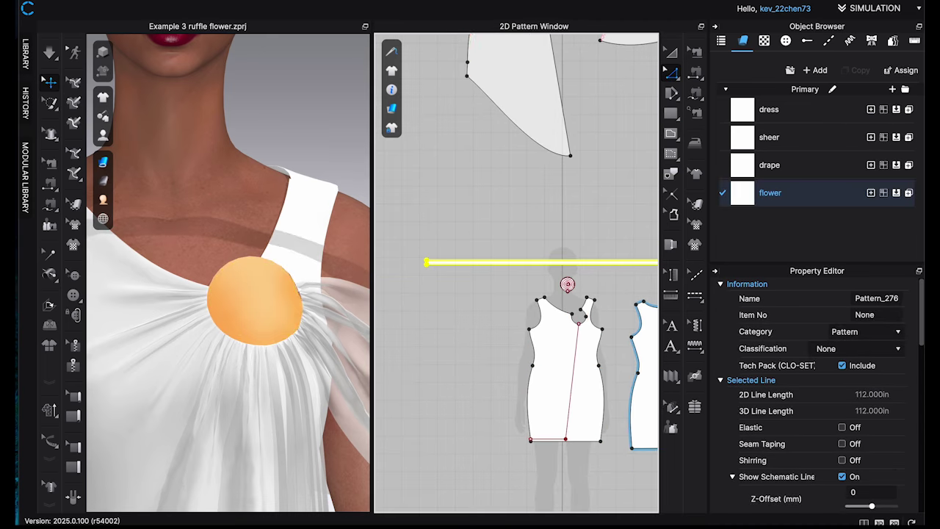
{"action": "scroll", "coordinate": [426, 264], "scroll_direction": "up", "scroll_amount": 3}
{"action": "scroll", "coordinate": [458, 219], "scroll_direction": "up", "scroll_amount": 5}
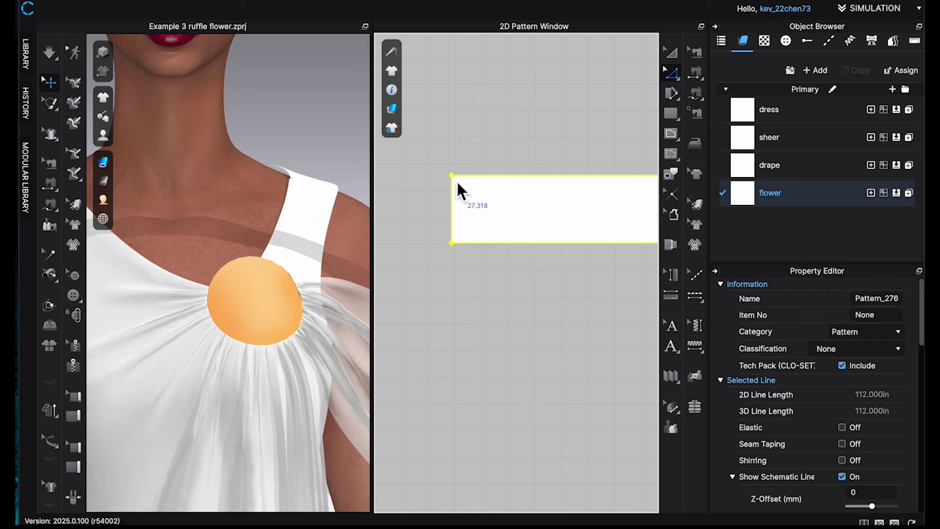
{"action": "left_click_drag", "start_coordinate": [457, 178], "coordinate": [513, 240]}
{"action": "left_click", "coordinate": [456, 181]}
{"action": "left_click", "coordinate": [681, 74]}
{"action": "left_click", "coordinate": [725, 128]}
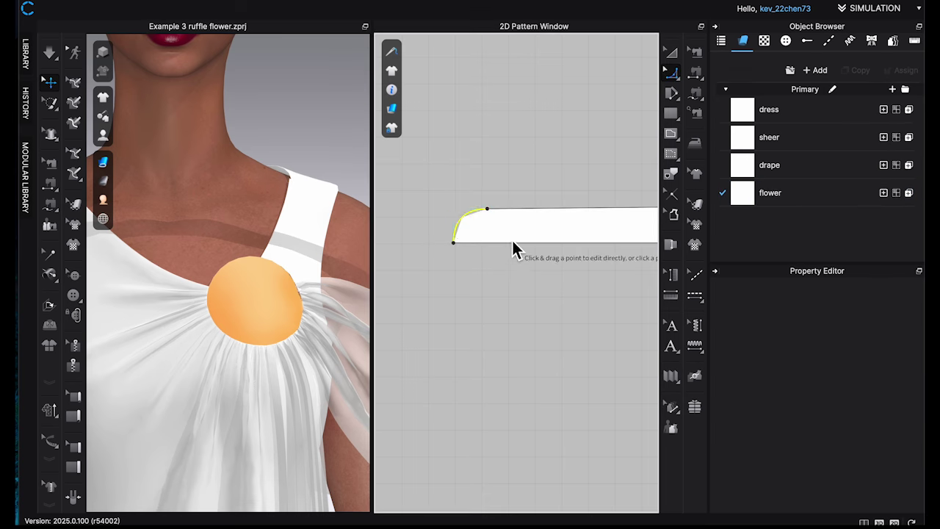
{"action": "left_click_drag", "start_coordinate": [490, 212], "coordinate": [531, 229]}
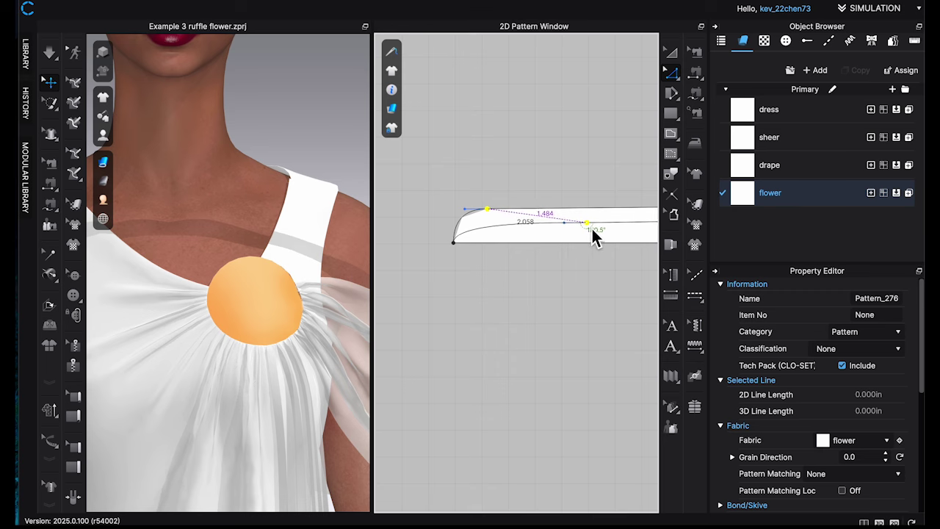
{"action": "left_click_drag", "start_coordinate": [592, 229], "coordinate": [601, 232]}
Raise the upper corner of the strip's right end slightly and shift it inward to slant the end edge.
{"action": "scroll", "coordinate": [579, 272], "scroll_direction": "down", "scroll_amount": 4}
{"action": "middle_click_drag", "start_coordinate": [587, 305], "coordinate": [443, 318]}
{"action": "scroll", "coordinate": [562, 338], "scroll_direction": "down", "scroll_amount": 4}
{"action": "middle_click_drag", "start_coordinate": [577, 357], "coordinate": [448, 327]}
{"action": "scroll", "coordinate": [415, 353], "scroll_direction": "up", "scroll_amount": 3}
{"action": "middle_click_drag", "start_coordinate": [588, 334], "coordinate": [352, 393]}
{"action": "scroll", "coordinate": [432, 389], "scroll_direction": "up", "scroll_amount": 3}
{"action": "scroll", "coordinate": [550, 411], "scroll_direction": "down", "scroll_amount": 3}
{"action": "middle_click_drag", "start_coordinate": [580, 389], "coordinate": [489, 421]}
{"action": "scroll", "coordinate": [585, 402], "scroll_direction": "up", "scroll_amount": 3}
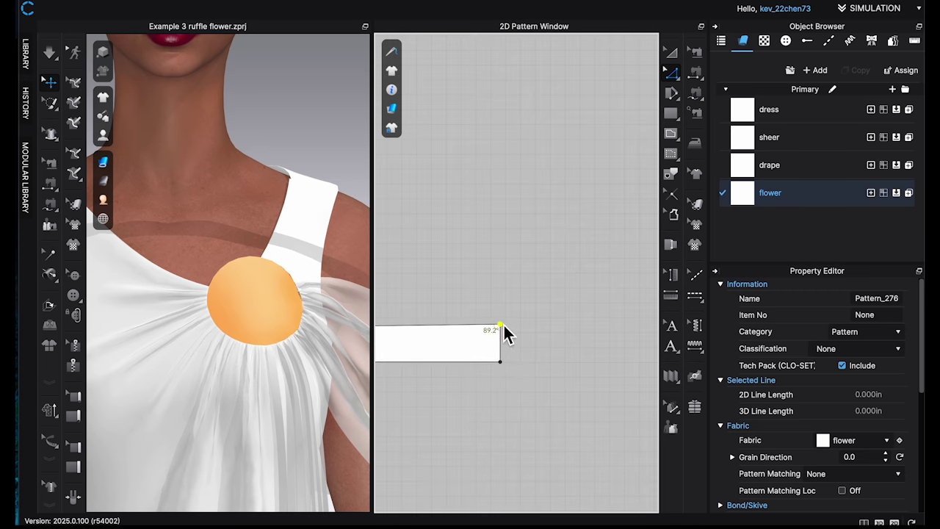
{"action": "left_click_drag", "start_coordinate": [506, 316], "coordinate": [506, 312]}
{"action": "middle_click_drag", "start_coordinate": [546, 336], "coordinate": [574, 304]}
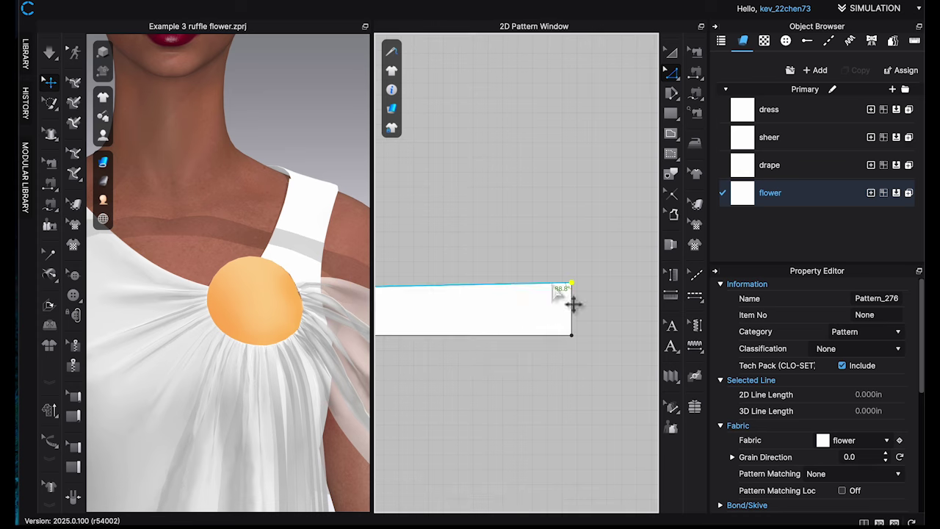
Round the slanted right end of the strip into a convex curve with Smooth Curve.
{"action": "left_click", "coordinate": [676, 77]}
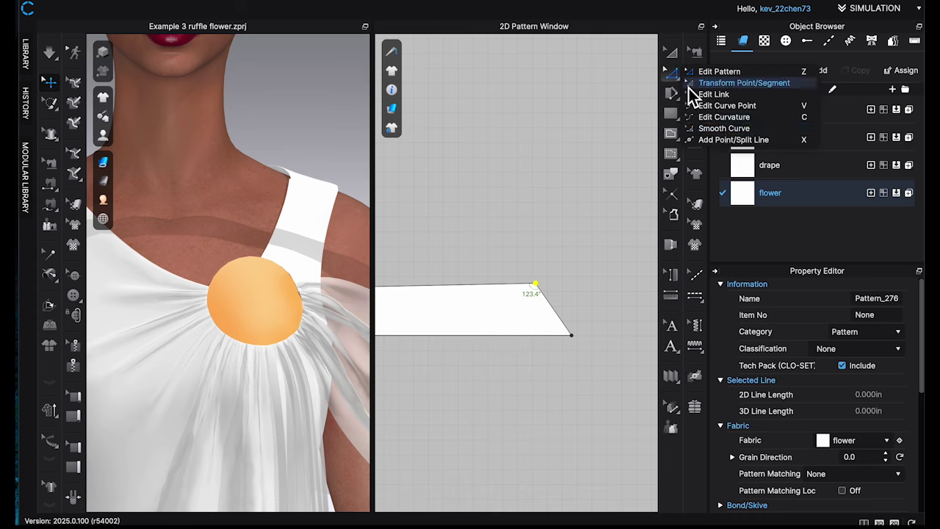
{"action": "left_click", "coordinate": [694, 128]}
{"action": "left_click_drag", "start_coordinate": [536, 284], "coordinate": [454, 341]}
{"action": "scroll", "coordinate": [573, 302], "scroll_direction": "down", "scroll_amount": 4}
{"action": "middle_click_drag", "start_coordinate": [577, 312], "coordinate": [610, 304]}
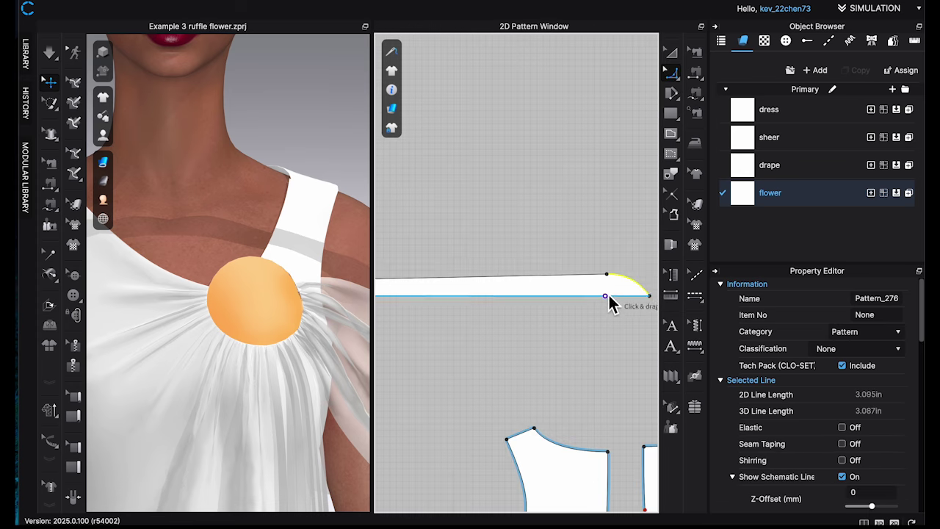
{"action": "left_click_drag", "start_coordinate": [610, 288], "coordinate": [609, 283]}
Convert the upper corner points near the strip's right and left ends to curve points.
{"action": "scroll", "coordinate": [567, 318], "scroll_direction": "down", "scroll_amount": 5}
{"action": "scroll", "coordinate": [492, 312], "scroll_direction": "up", "scroll_amount": 4}
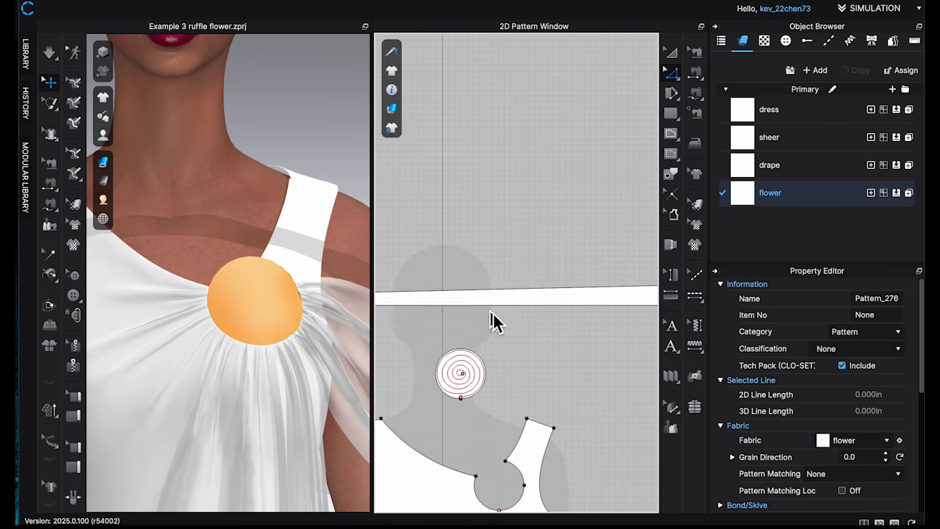
{"action": "left_click", "coordinate": [499, 291]}
{"action": "scroll", "coordinate": [544, 342], "scroll_direction": "down", "scroll_amount": 5}
{"action": "left_click", "coordinate": [560, 367]}
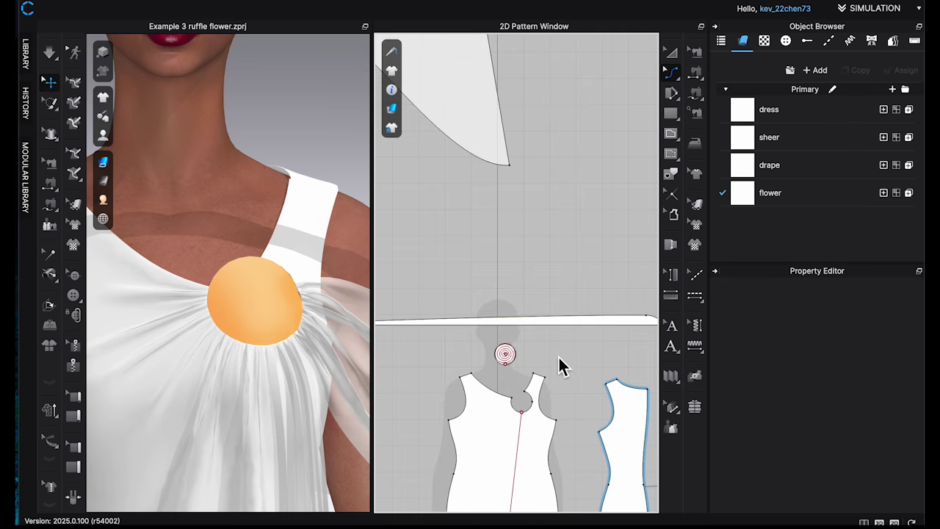
{"action": "right_click", "coordinate": [643, 328]}
{"action": "mouse_move", "coordinate": [707, 389]}
{"action": "left_click", "coordinate": [852, 392]}
{"action": "right_click_drag", "start_coordinate": [382, 344], "coordinate": [504, 341]}
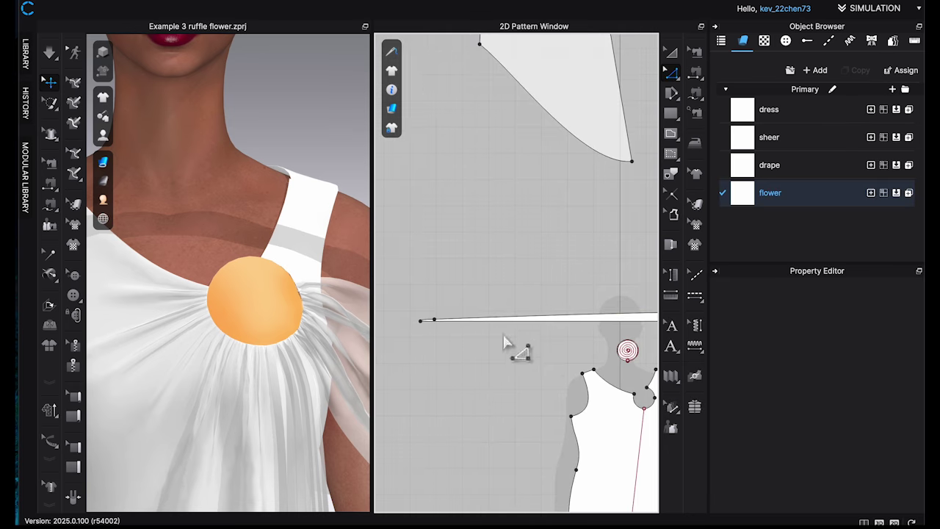
{"action": "scroll", "coordinate": [519, 274], "scroll_direction": "up", "scroll_amount": 3}
{"action": "right_click", "coordinate": [519, 274]}
{"action": "mouse_move", "coordinate": [581, 336]}
{"action": "left_click", "coordinate": [694, 336]}
Bow the strip's long top and bottom edges upward at the middle with Edit Curvature.
{"action": "scroll", "coordinate": [483, 330], "scroll_direction": "down", "scroll_amount": 6}
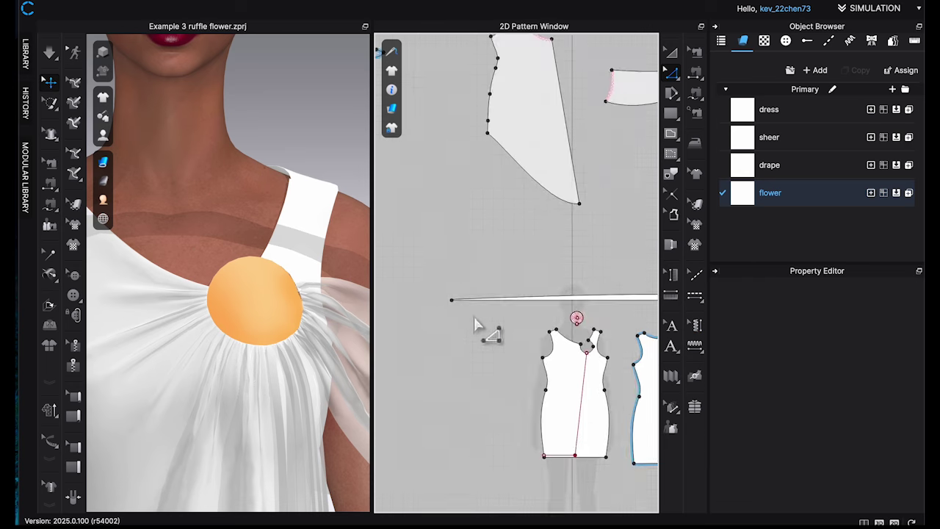
{"action": "scroll", "coordinate": [441, 286], "scroll_direction": "up", "scroll_amount": 4}
{"action": "key", "text": "c"}
{"action": "left_click", "coordinate": [523, 264]}
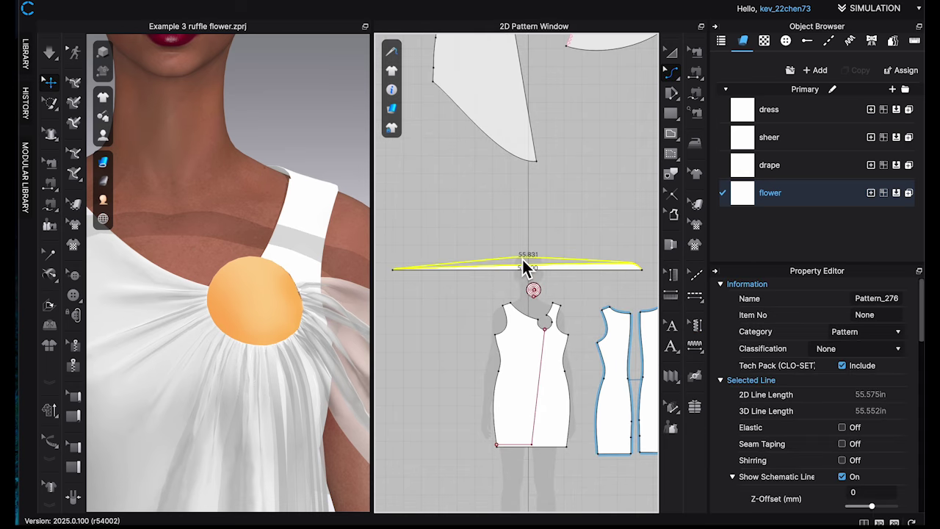
{"action": "scroll", "coordinate": [523, 265], "scroll_direction": "up", "scroll_amount": 3}
{"action": "left_click_drag", "start_coordinate": [529, 267], "coordinate": [530, 262]}
Refine the curvature of the strip's long edges toward its left and right ends into a smooth arch.
{"action": "scroll", "coordinate": [411, 302], "scroll_direction": "up", "scroll_amount": 4}
{"action": "middle_click_drag", "start_coordinate": [413, 303], "coordinate": [504, 329]}
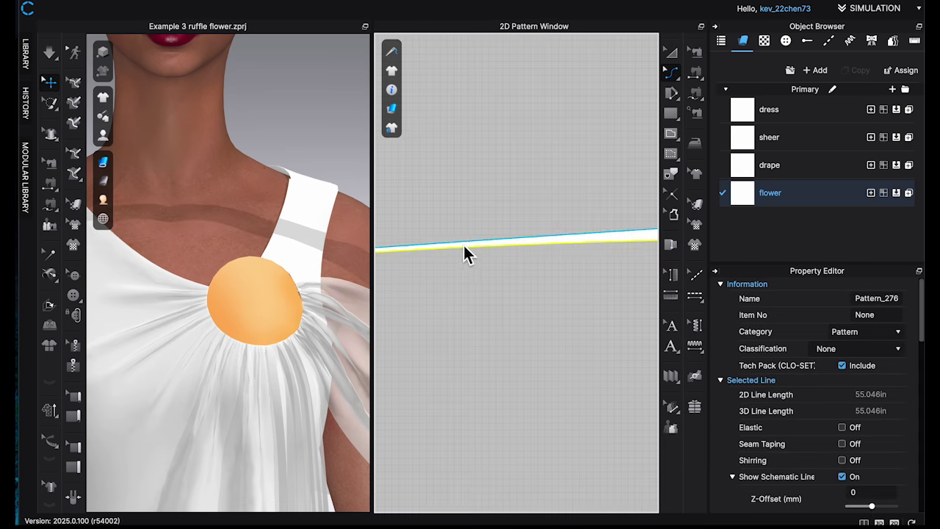
{"action": "left_click_drag", "start_coordinate": [444, 238], "coordinate": [444, 237]}
{"action": "scroll", "coordinate": [506, 303], "scroll_direction": "down", "scroll_amount": 5}
{"action": "middle_click_drag", "start_coordinate": [654, 311], "coordinate": [542, 324]}
{"action": "scroll", "coordinate": [542, 297], "scroll_direction": "up", "scroll_amount": 3}
{"action": "left_click_drag", "start_coordinate": [565, 282], "coordinate": [585, 277]}
{"action": "scroll", "coordinate": [570, 323], "scroll_direction": "down", "scroll_amount": 5}
{"action": "middle_click_drag", "start_coordinate": [581, 342], "coordinate": [618, 217]}
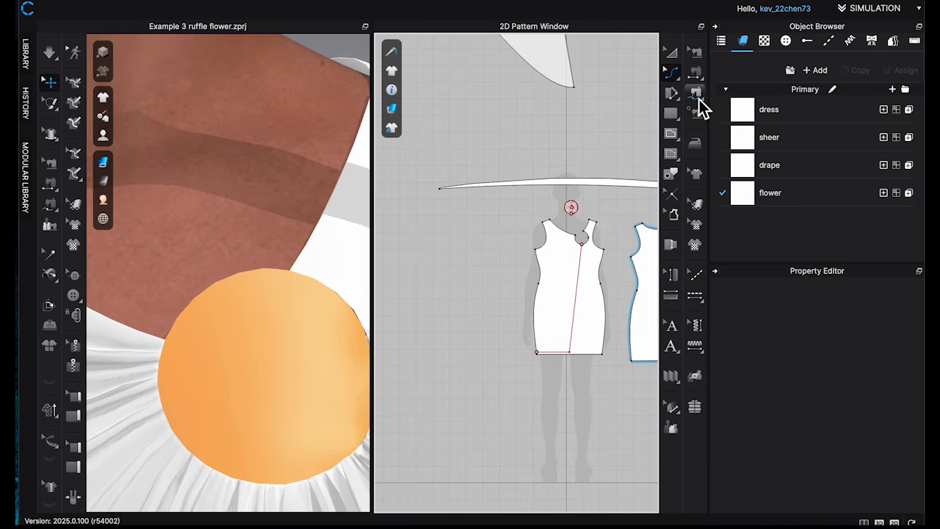
Free-sew the strip's full lower edge, starting at the tapered tip, to the circle's spiral line from its centre to its outer end.
{"action": "left_click", "coordinate": [698, 94]}
{"action": "left_click", "coordinate": [441, 194]}
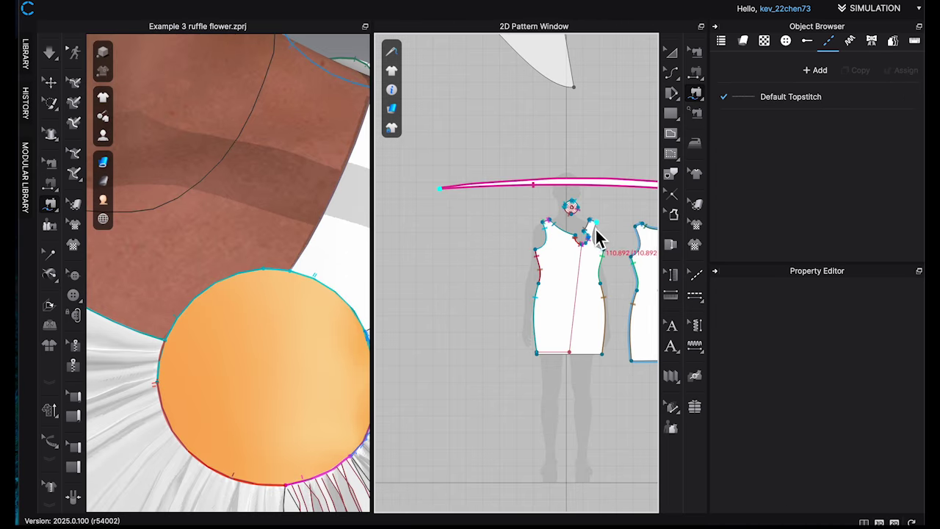
{"action": "scroll", "coordinate": [504, 219], "scroll_direction": "down", "scroll_amount": 3}
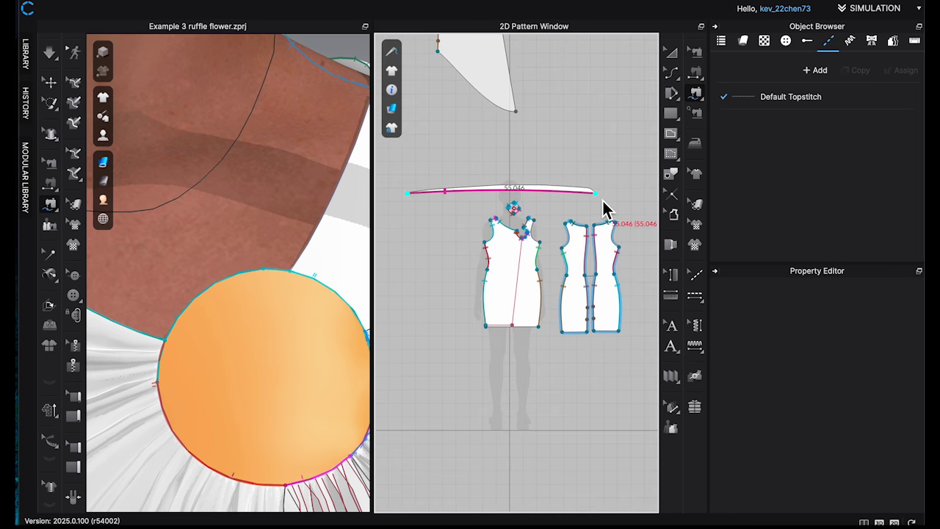
{"action": "scroll", "coordinate": [510, 248], "scroll_direction": "up", "scroll_amount": 5}
{"action": "middle_click_drag", "start_coordinate": [533, 176], "coordinate": [549, 320]}
{"action": "scroll", "coordinate": [553, 305], "scroll_direction": "up", "scroll_amount": 5}
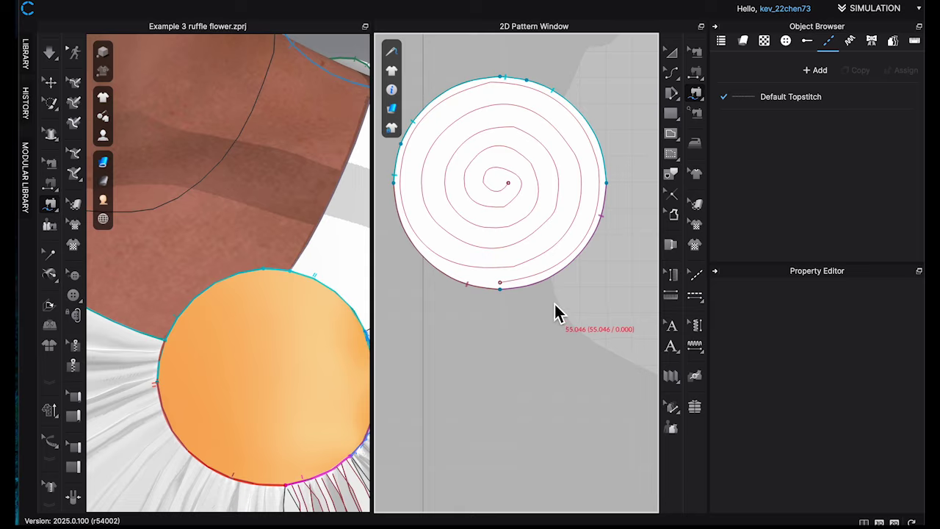
{"action": "left_click", "coordinate": [515, 185]}
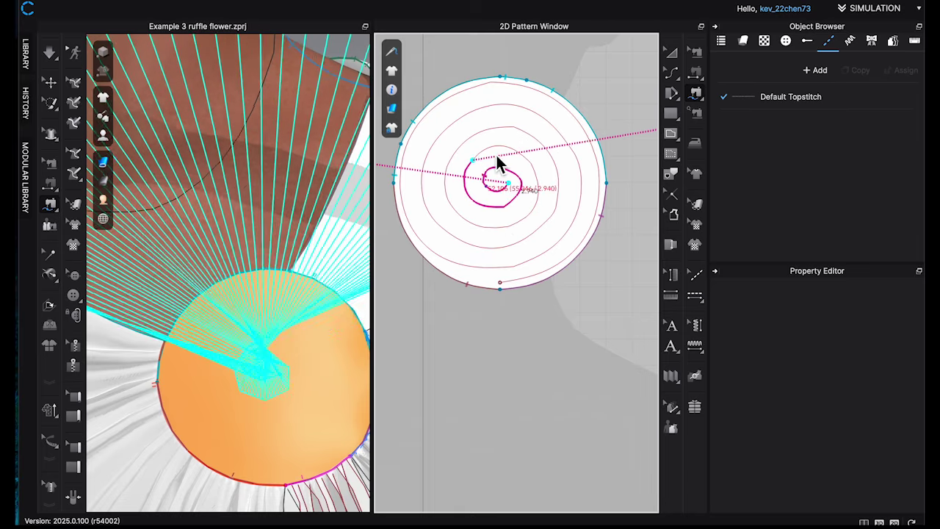
{"action": "left_click", "coordinate": [502, 290]}
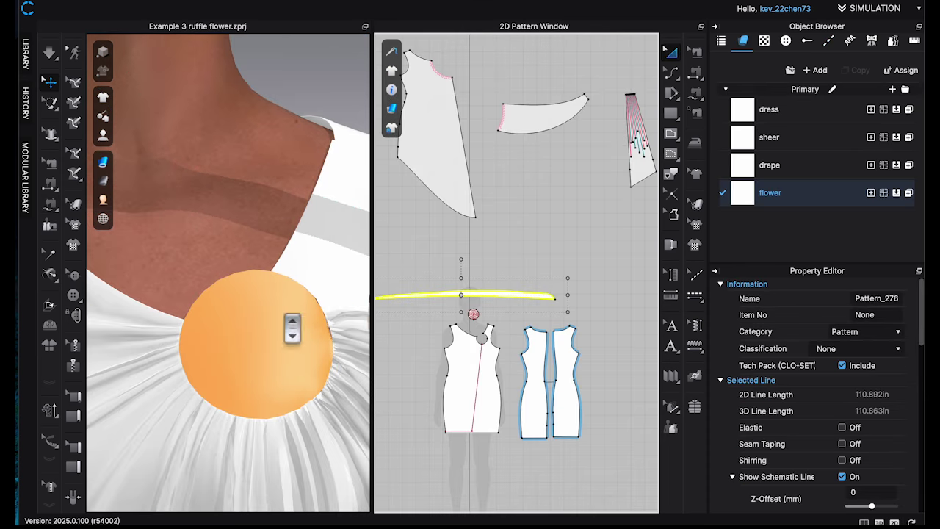
Superimpose the long strip over the circle on the dress in the 3D view.
{"action": "scroll", "coordinate": [292, 328], "scroll_direction": "down", "scroll_amount": 10}
{"action": "right_click", "coordinate": [312, 165]}
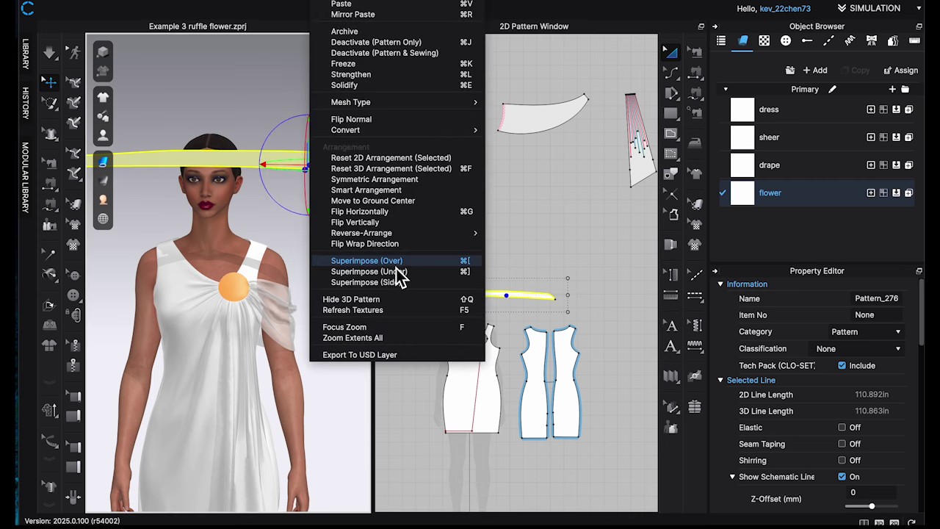
{"action": "left_click", "coordinate": [371, 261]}
{"action": "scroll", "coordinate": [313, 335], "scroll_direction": "up", "scroll_amount": 8}
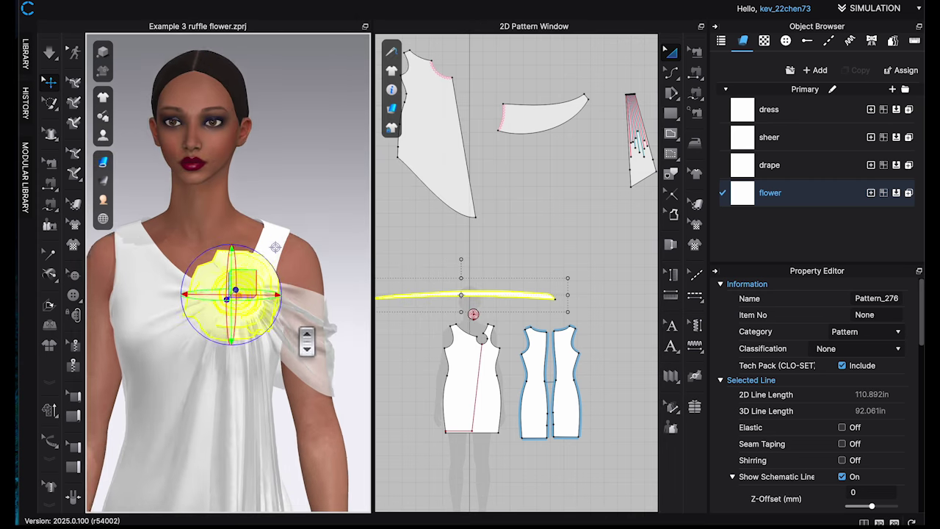
Move the superimposed strip slightly outward from the dress front and simulate it into a ruffle flower.
{"action": "mouse_move", "coordinate": [316, 338]}
{"action": "right_mouse_down"}
{"action": "mouse_move", "coordinate": [352, 338]}
{"action": "mouse_move", "coordinate": [320, 349]}
{"action": "right_mouse_up"}
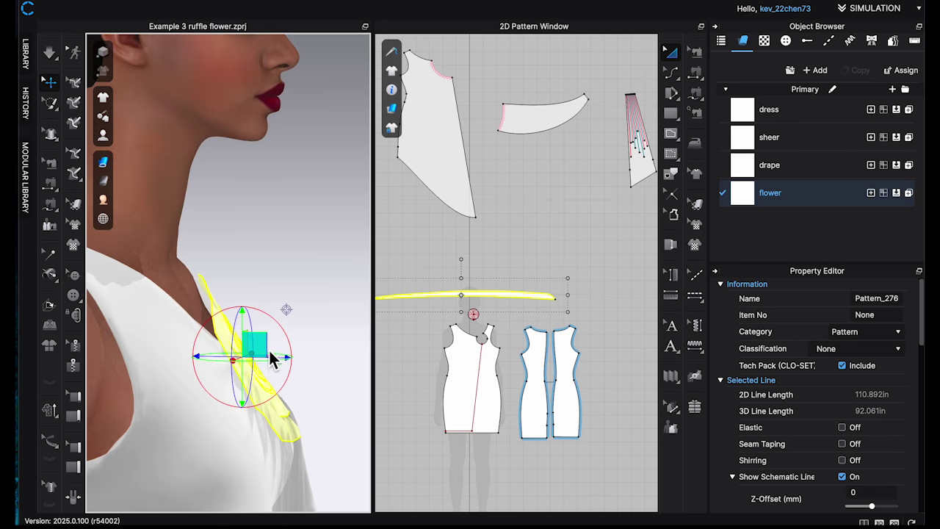
{"action": "left_click_drag", "start_coordinate": [270, 358], "coordinate": [277, 351]}
{"action": "key", "text": "space"}
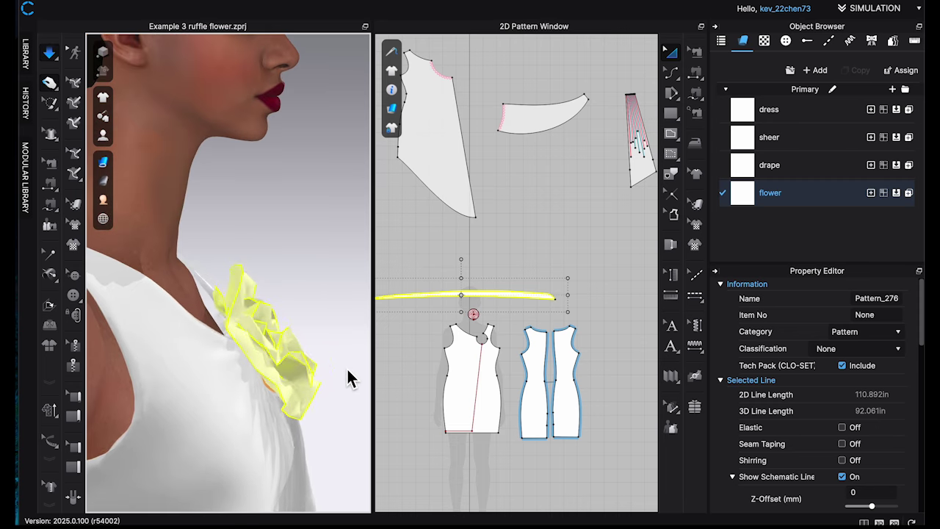
{"action": "right_click_drag", "start_coordinate": [349, 378], "coordinate": [300, 384]}
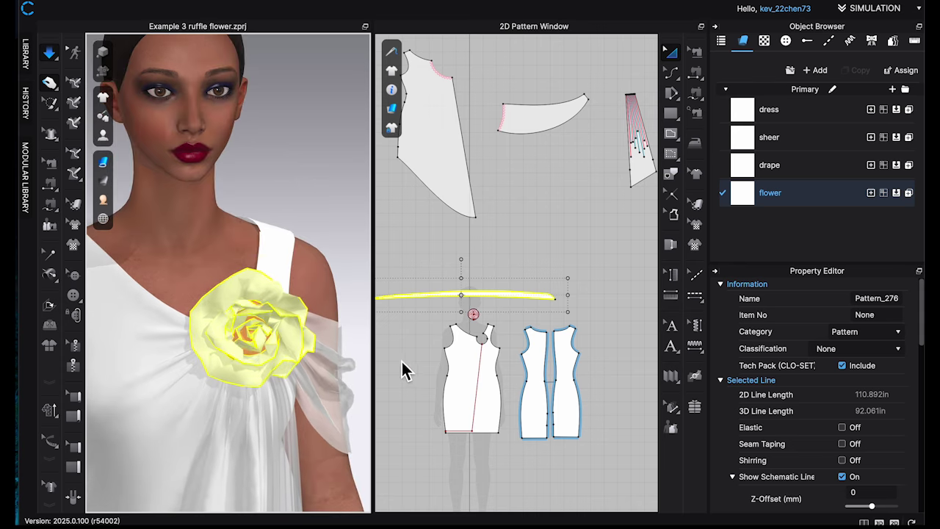
{"action": "key", "text": "space"}
Set the strip's particle distance to 5 mm, simulate the flower again and tug at its petals.
{"action": "scroll", "coordinate": [867, 445], "scroll_direction": "down", "scroll_amount": 5}
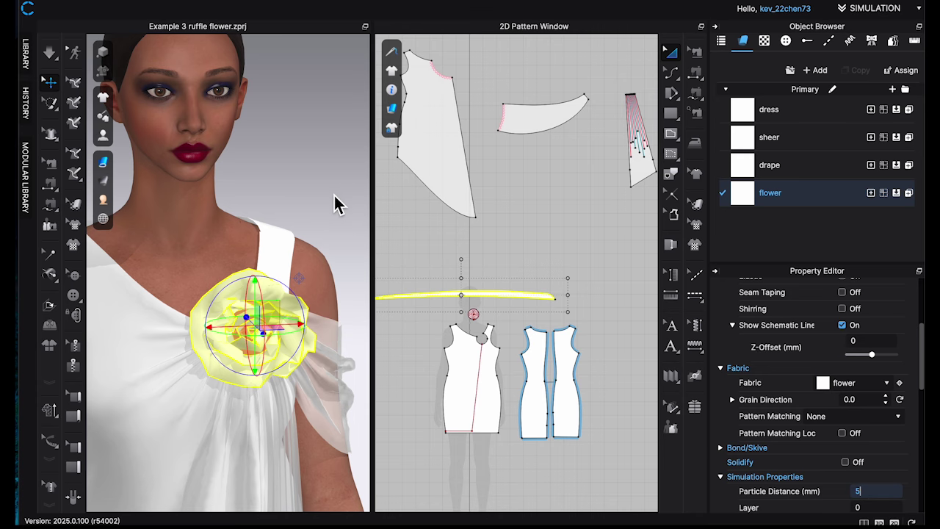
{"action": "key", "text": "Return"}
{"action": "key", "text": "space"}
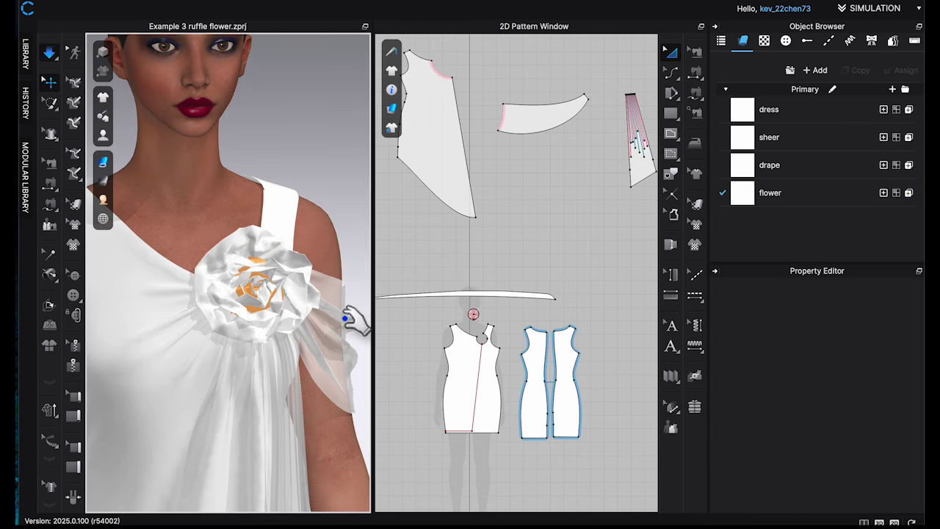
{"action": "scroll", "coordinate": [334, 327], "scroll_direction": "up", "scroll_amount": 4}
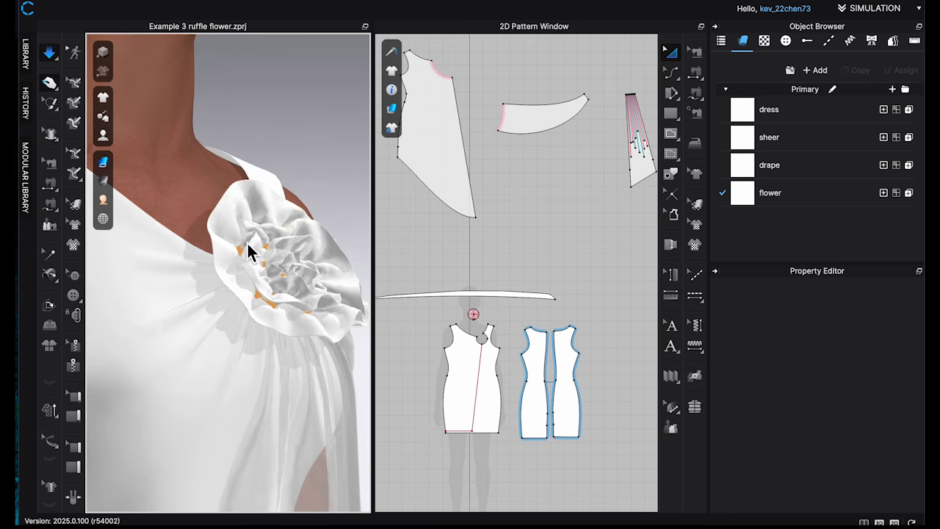
{"action": "left_click", "coordinate": [247, 246]}
{"action": "right_click_drag", "start_coordinate": [276, 289], "coordinate": [294, 323]}
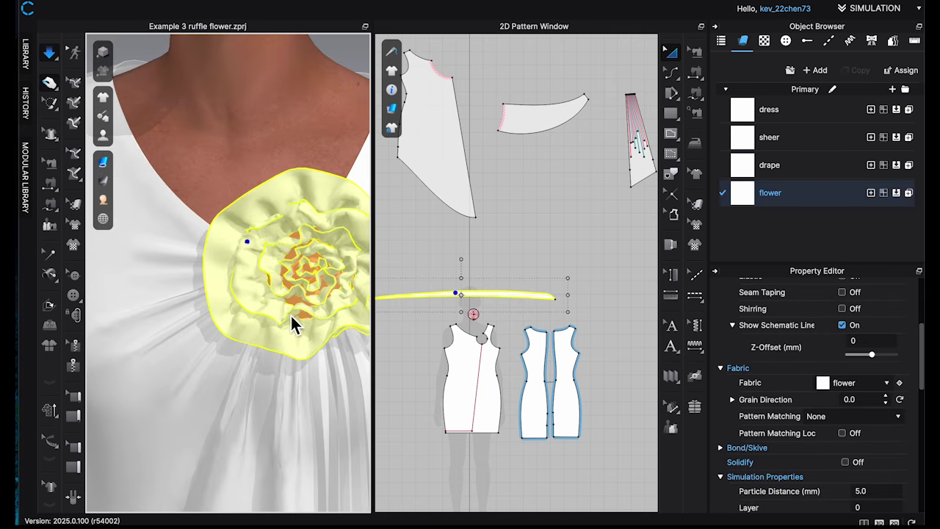
Bow the strip's long upper edge further upward with Edit Curvature to widen the petals.
{"action": "scroll", "coordinate": [485, 294], "scroll_direction": "up", "scroll_amount": 5}
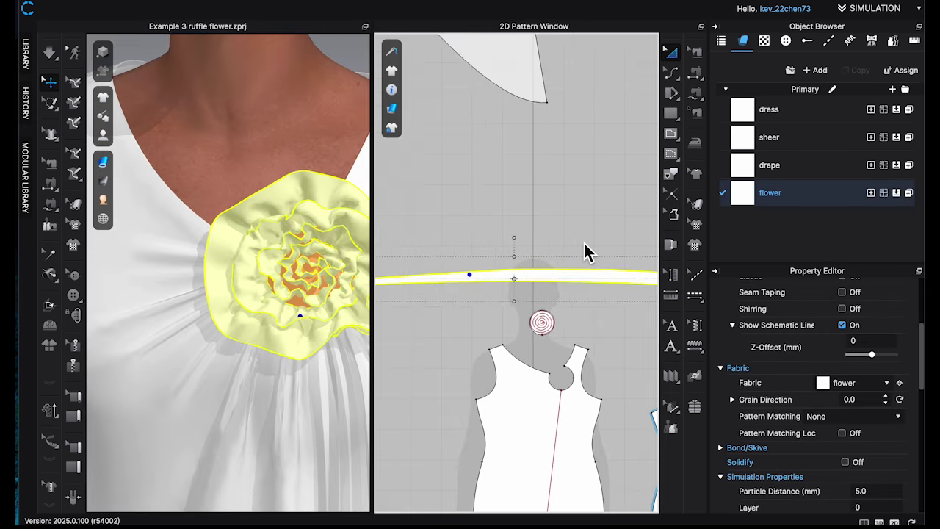
{"action": "left_click", "coordinate": [463, 291]}
{"action": "left_click", "coordinate": [542, 279]}
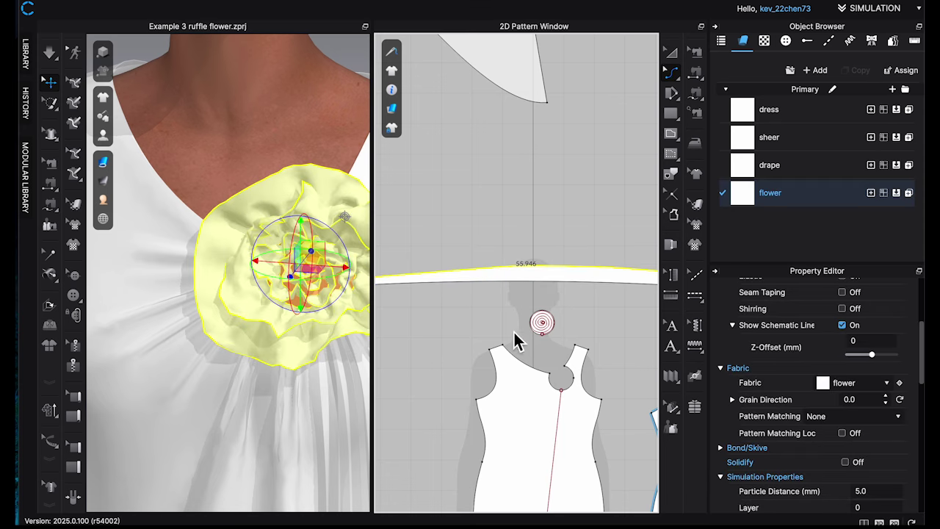
{"action": "scroll", "coordinate": [515, 331], "scroll_direction": "down", "scroll_amount": 2}
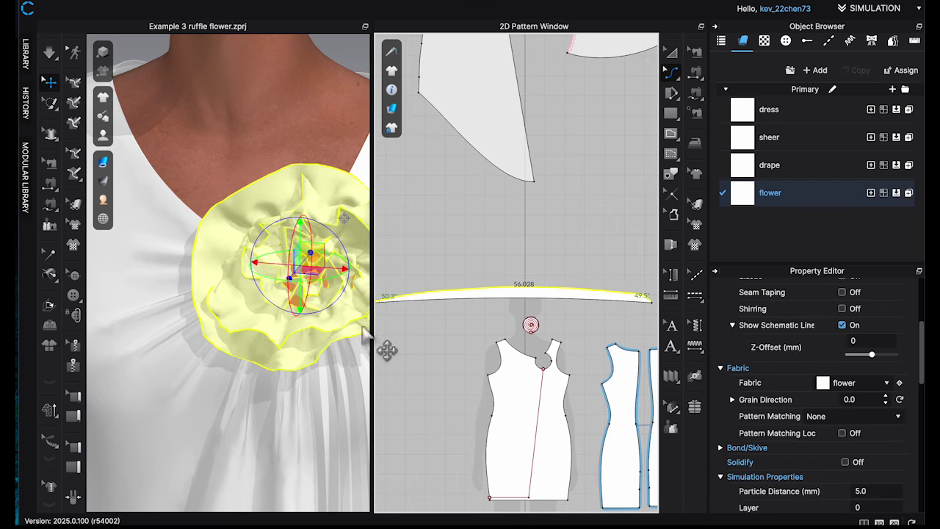
Simulate the reshaped flower and pull its inner petals outward to settle the ruffles.
{"action": "key", "text": "space"}
{"action": "scroll", "coordinate": [309, 350], "scroll_direction": "down", "scroll_amount": 3}
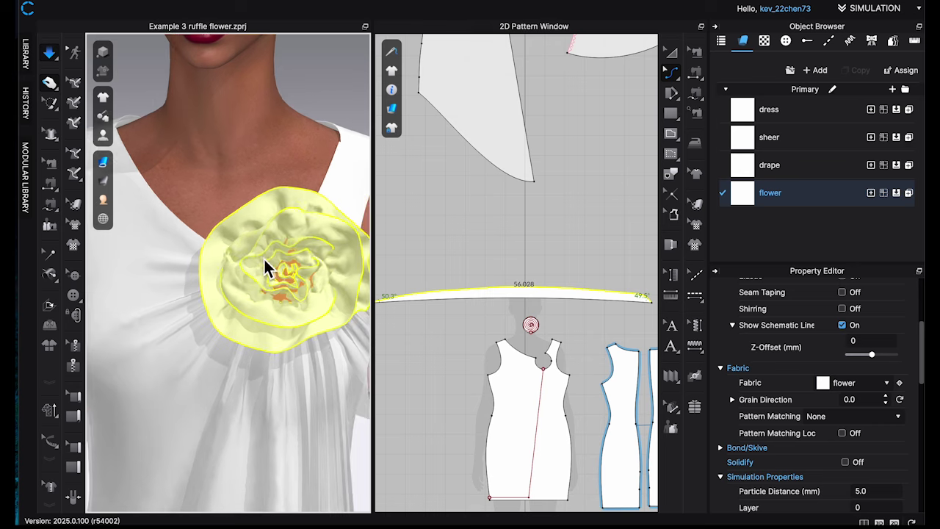
{"action": "left_click_drag", "start_coordinate": [266, 260], "coordinate": [254, 241]}
{"action": "right_click_drag", "start_coordinate": [266, 277], "coordinate": [304, 285]}
{"action": "key", "text": "space"}
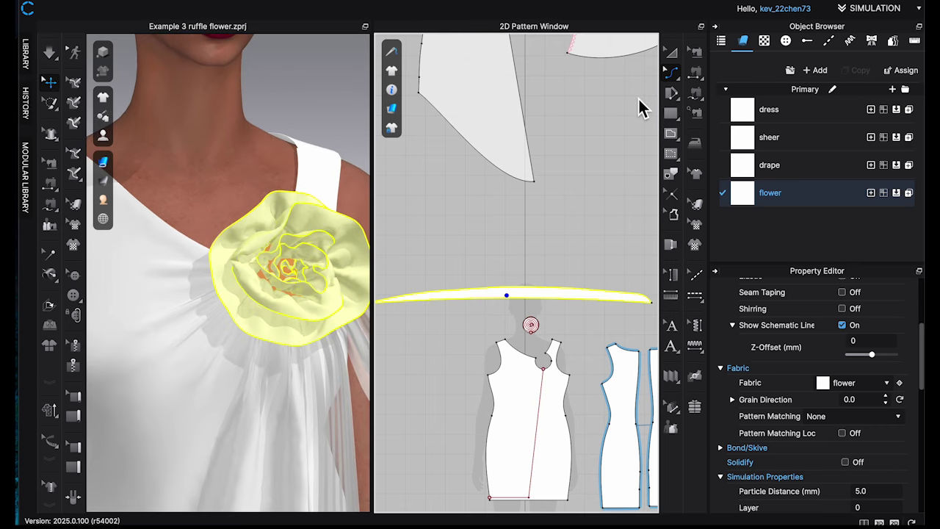
Turn on Elastic for the strip's long upper edge with a ratio of 120.
{"action": "left_click", "coordinate": [571, 286]}
{"action": "key", "text": "z"}
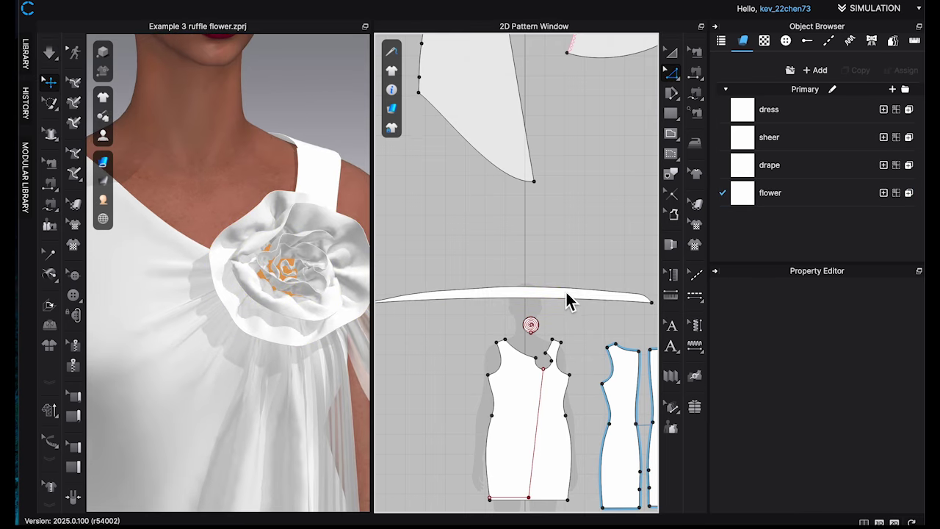
{"action": "left_click", "coordinate": [566, 293]}
{"action": "scroll", "coordinate": [850, 378], "scroll_direction": "up", "scroll_amount": 4}
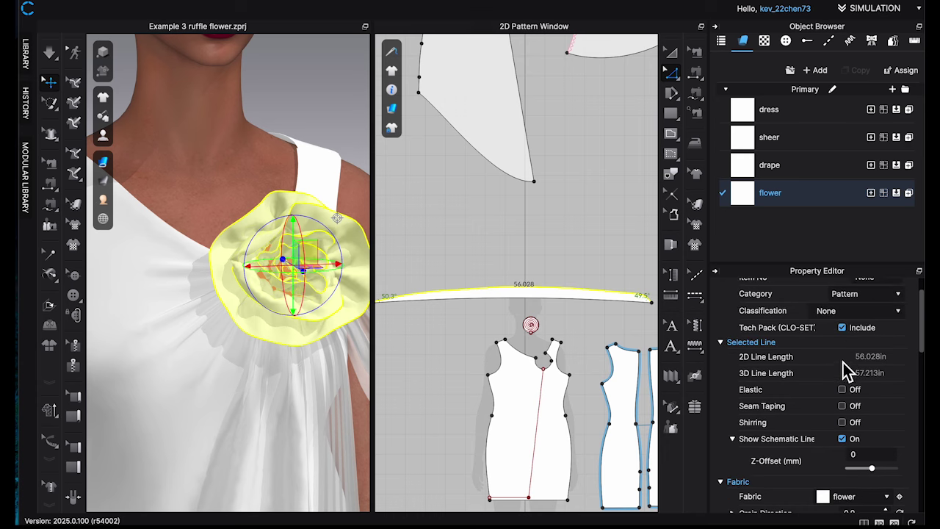
{"action": "left_click", "coordinate": [843, 390]}
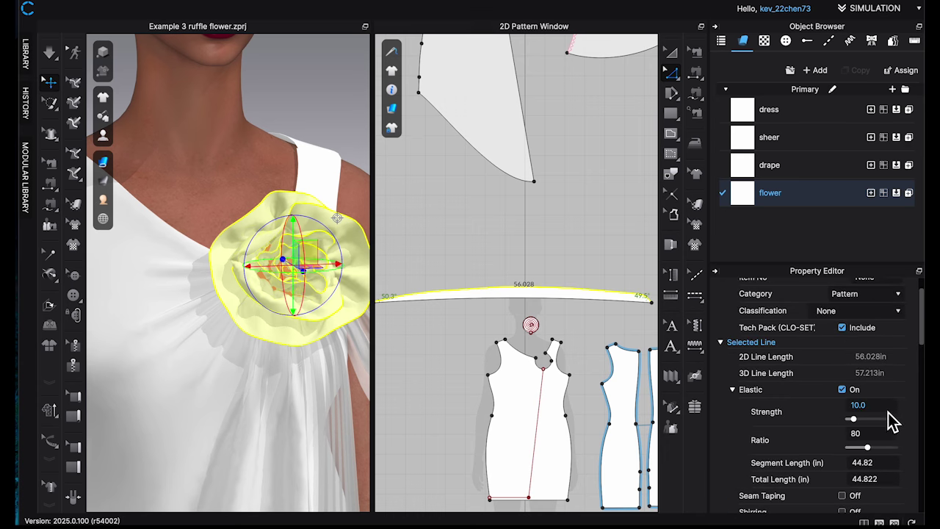
{"action": "scroll", "coordinate": [889, 417], "scroll_direction": "down", "scroll_amount": 3}
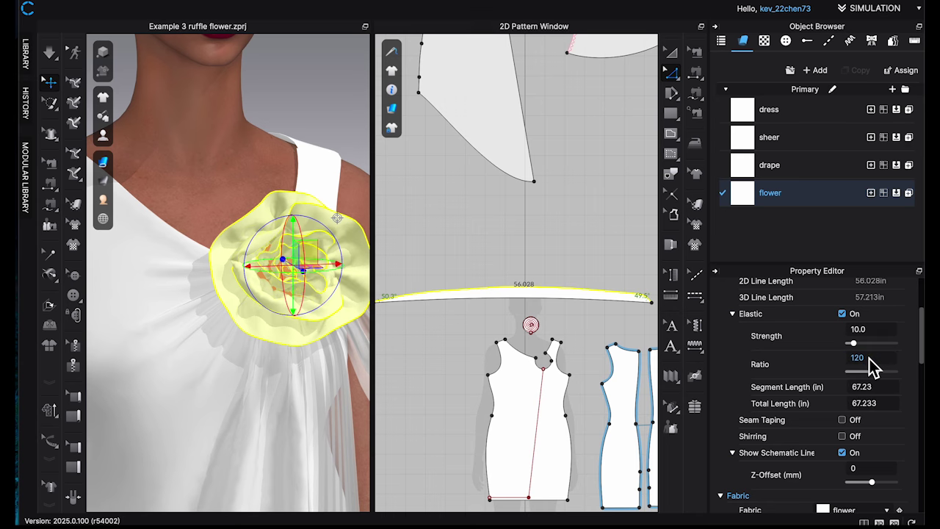
Simulate the flower with the elastic edge and pull its upper petals into shape.
{"action": "key", "text": "space"}
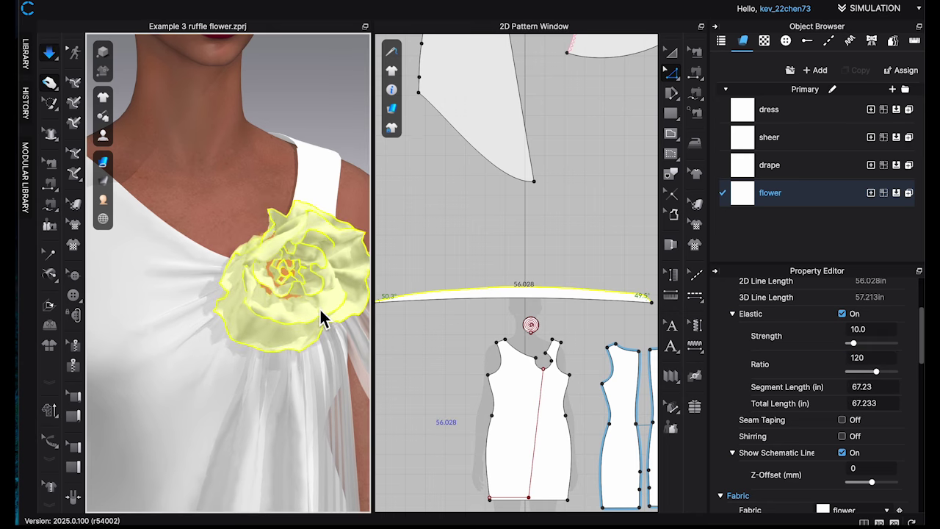
{"action": "scroll", "coordinate": [321, 315], "scroll_direction": "up", "scroll_amount": 3}
{"action": "left_click", "coordinate": [233, 182]}
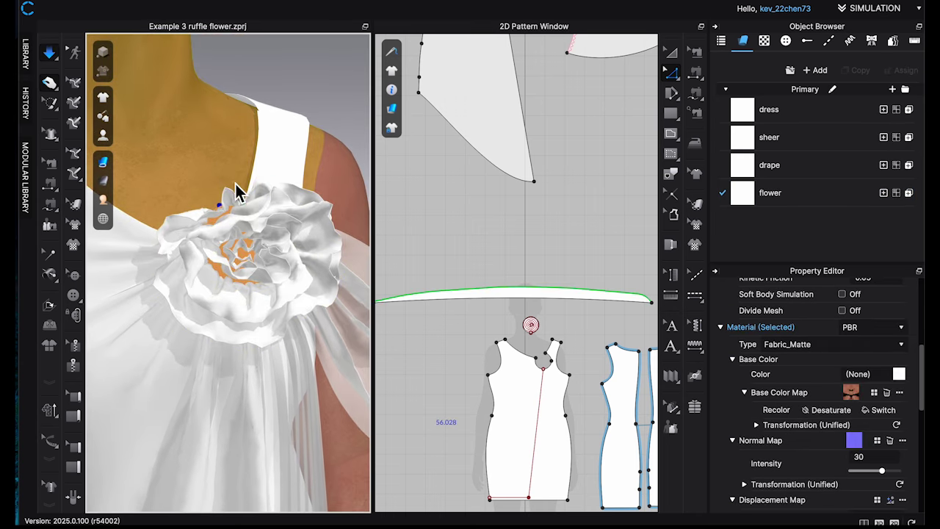
{"action": "mouse_move", "coordinate": [229, 194]}
{"action": "left_mouse_down"}
{"action": "mouse_move", "coordinate": [222, 147]}
{"action": "mouse_move", "coordinate": [259, 182]}
{"action": "mouse_move", "coordinate": [245, 199]}
{"action": "left_mouse_up"}
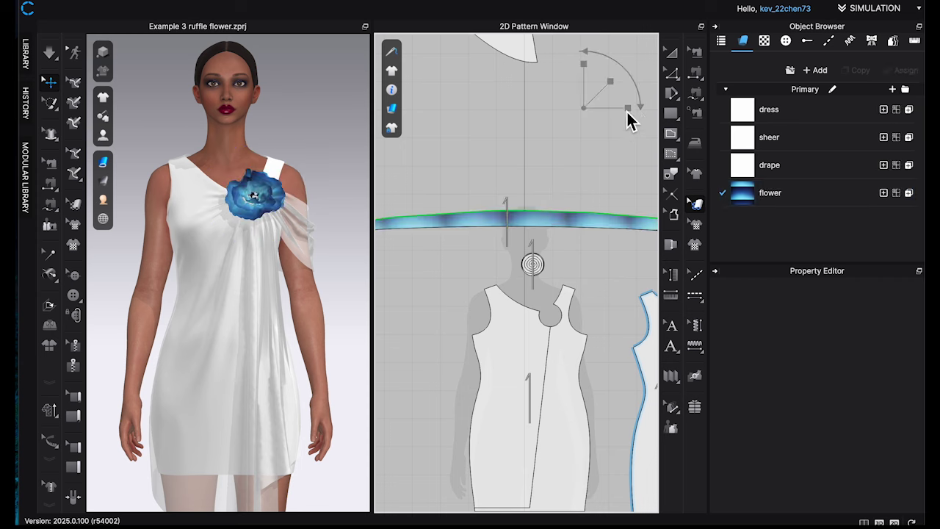
Scale, rotate and reposition the blue gradient texture of the flower fabric along the strip.
{"action": "left_click_drag", "start_coordinate": [627, 110], "coordinate": [611, 123]}
{"action": "left_click_drag", "start_coordinate": [551, 221], "coordinate": [551, 218]}
{"action": "left_click_drag", "start_coordinate": [584, 65], "coordinate": [588, 71]}
{"action": "left_click", "coordinate": [576, 212]}
{"action": "left_click_drag", "start_coordinate": [564, 215], "coordinate": [483, 234]}
{"action": "scroll", "coordinate": [481, 262], "scroll_direction": "down", "scroll_amount": 5}
{"action": "scroll", "coordinate": [481, 260], "scroll_direction": "up", "scroll_amount": 3}
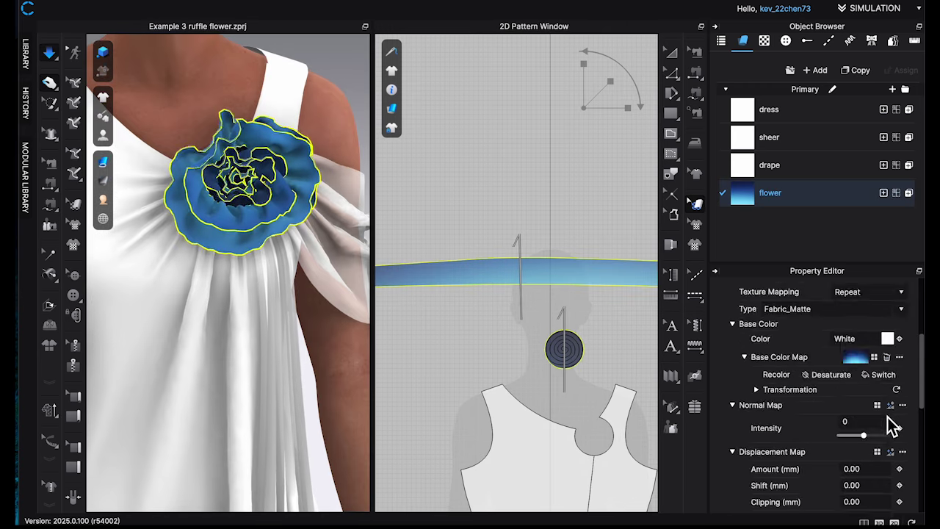
Pull the flower's outer petals into a rounder outline during simulation, then select the strip pattern.
{"action": "scroll", "coordinate": [885, 422], "scroll_direction": "down", "scroll_amount": 5}
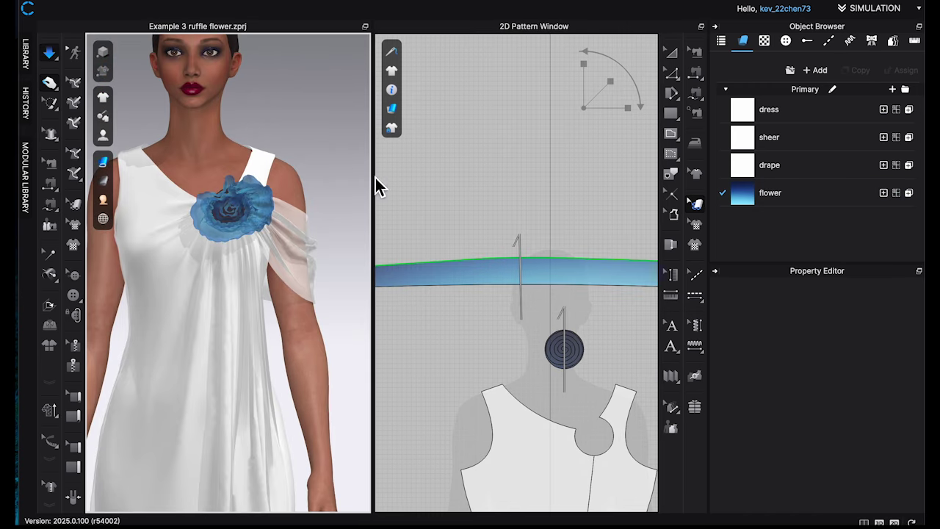
{"action": "scroll", "coordinate": [245, 178], "scroll_direction": "up", "scroll_amount": 3}
{"action": "left_click", "coordinate": [237, 171]}
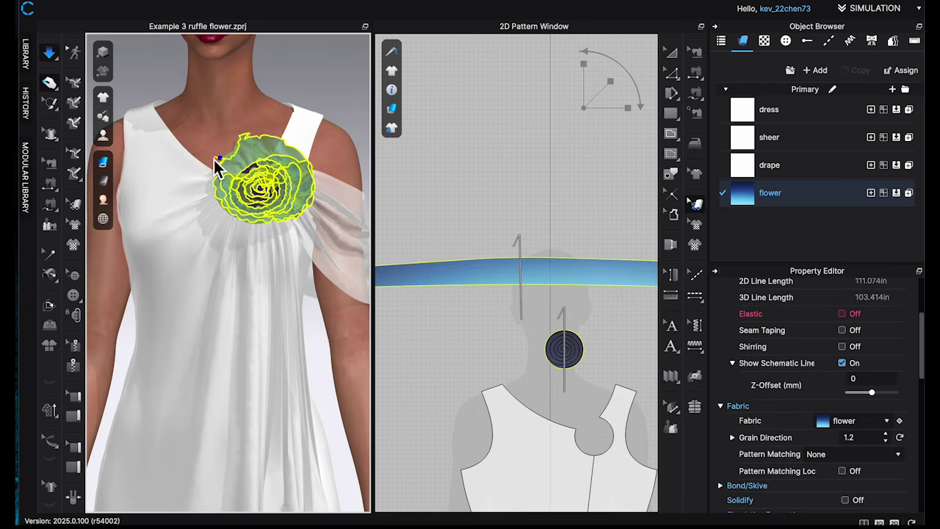
{"action": "left_click", "coordinate": [487, 269]}
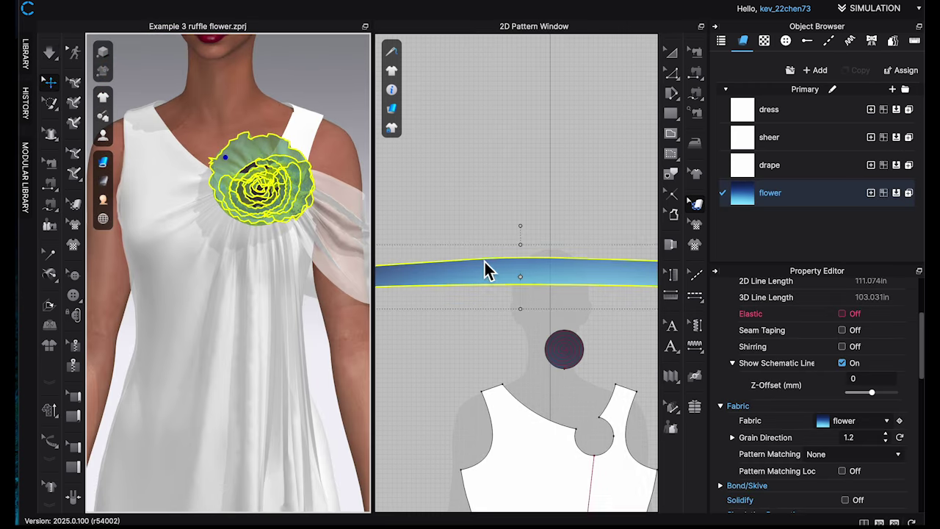
Turn on Bond for the strip pattern and simulate the flower with the stiffened petals.
{"action": "scroll", "coordinate": [852, 430], "scroll_direction": "down", "scroll_amount": 5}
{"action": "scroll", "coordinate": [837, 390], "scroll_direction": "up", "scroll_amount": 10}
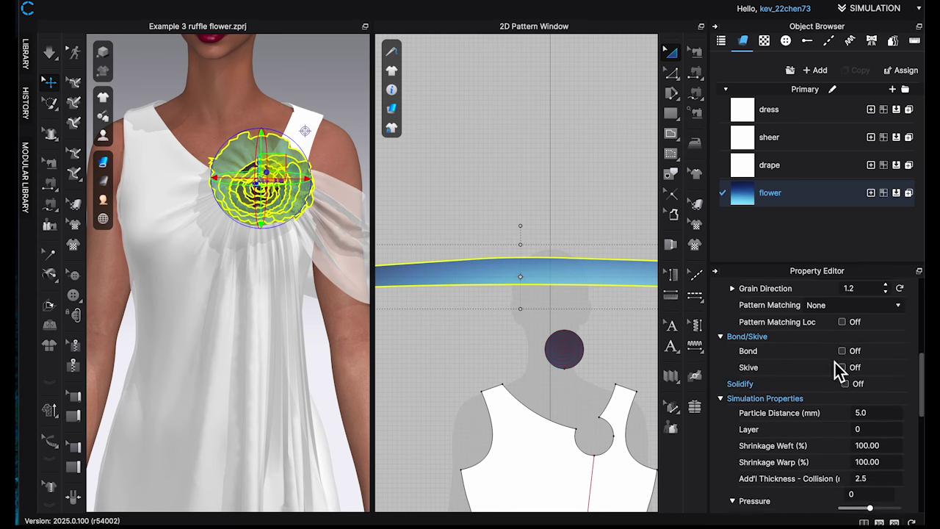
{"action": "left_click", "coordinate": [839, 351]}
{"action": "left_click", "coordinate": [422, 211]}
{"action": "key", "text": "space"}
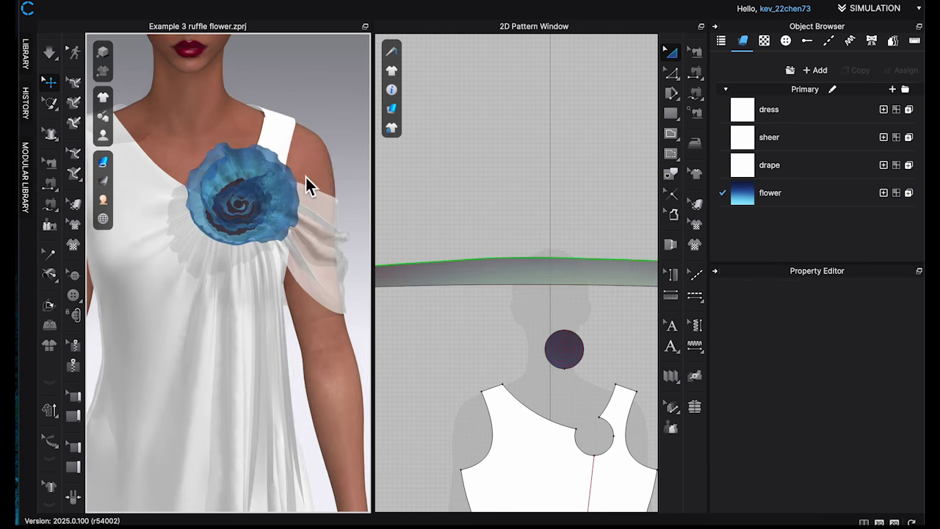
{"action": "left_click", "coordinate": [305, 183]}
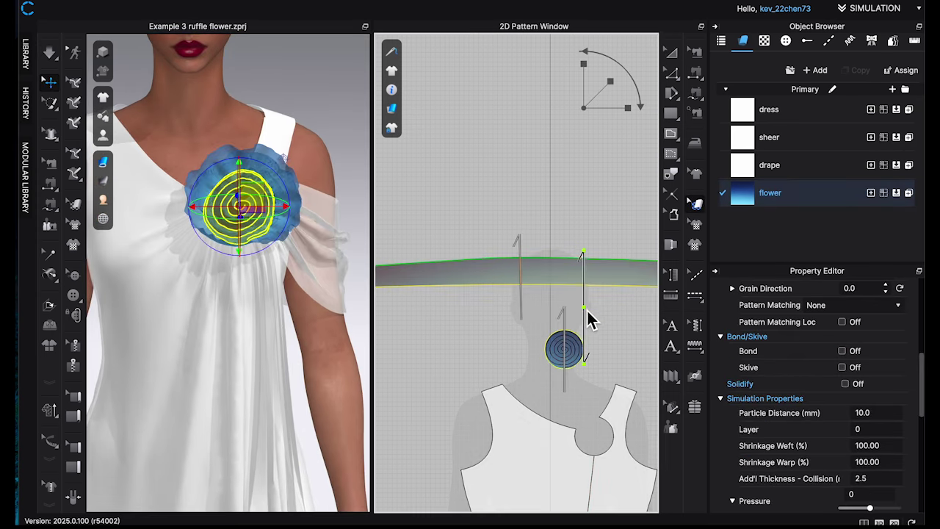
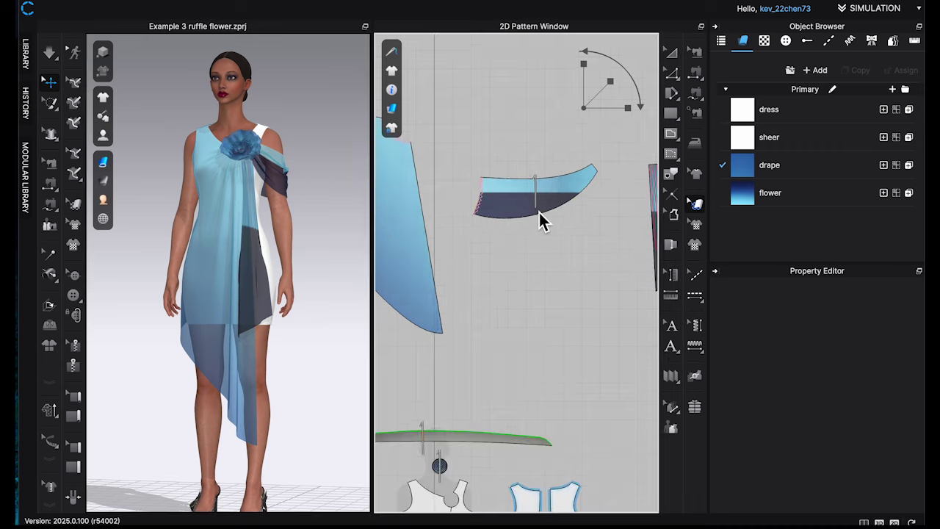
Shift the drape fabric's gradient on the curved shoulder drape piece so its lighter blue area covers the piece.
{"action": "left_click", "coordinate": [543, 202]}
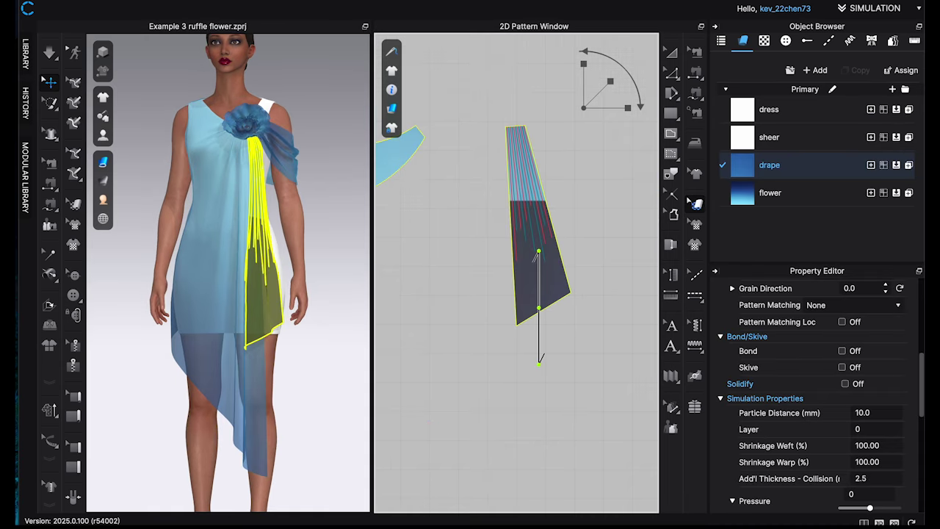
Shift the drape fabric's gradient along the tapered pleated front panel so its lighter blue area covers the piece.
{"action": "left_click_drag", "start_coordinate": [539, 307], "coordinate": [514, 414]}
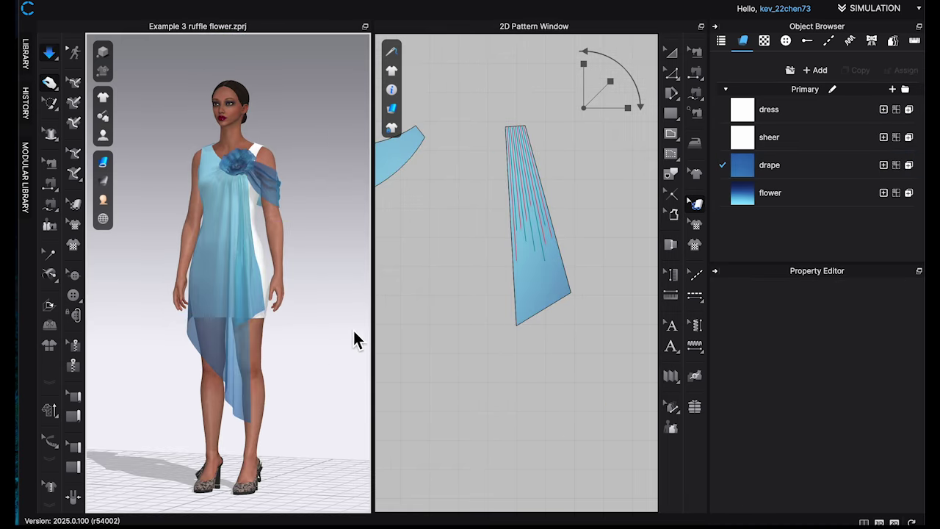
{"action": "scroll", "coordinate": [350, 309], "scroll_direction": "up", "scroll_amount": 3}
{"action": "right_click_drag", "start_coordinate": [346, 269], "coordinate": [311, 272]}
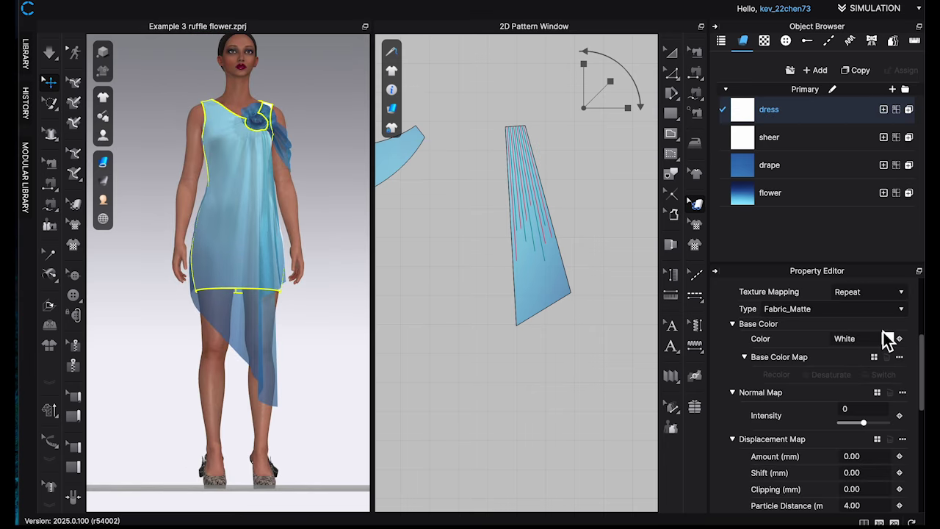
Set the dress fabric's base color to a pale blue swatch from the Coloro 3500 palette.
{"action": "left_click", "coordinate": [889, 337]}
{"action": "right_click_drag", "start_coordinate": [163, 187], "coordinate": [168, 211]}
{"action": "scroll", "coordinate": [592, 216], "scroll_direction": "down", "scroll_amount": 15}
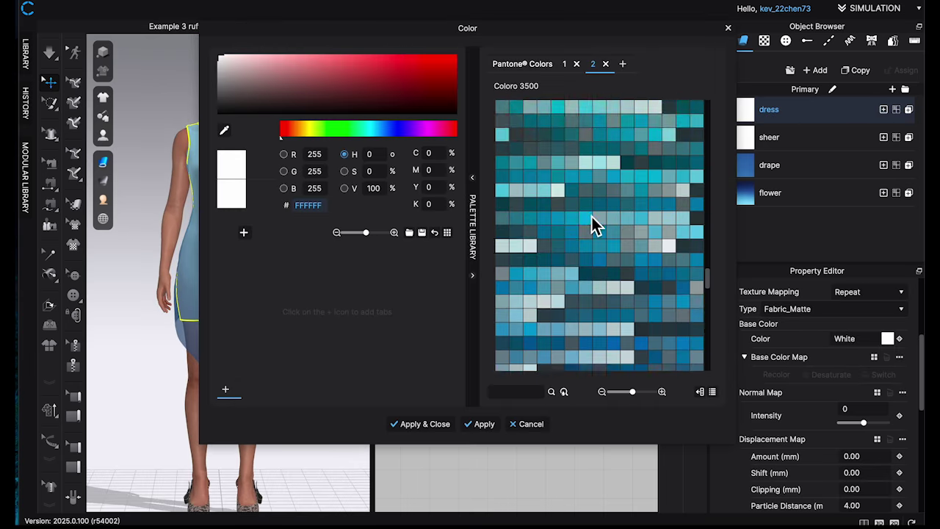
{"action": "left_click", "coordinate": [511, 202]}
{"action": "left_click_drag", "start_coordinate": [479, 15], "coordinate": [718, 7]}
{"action": "left_click", "coordinate": [735, 195]}
{"action": "right_click_drag", "start_coordinate": [324, 235], "coordinate": [409, 233]}
{"action": "left_click", "coordinate": [738, 199]}
{"action": "left_click", "coordinate": [830, 241]}
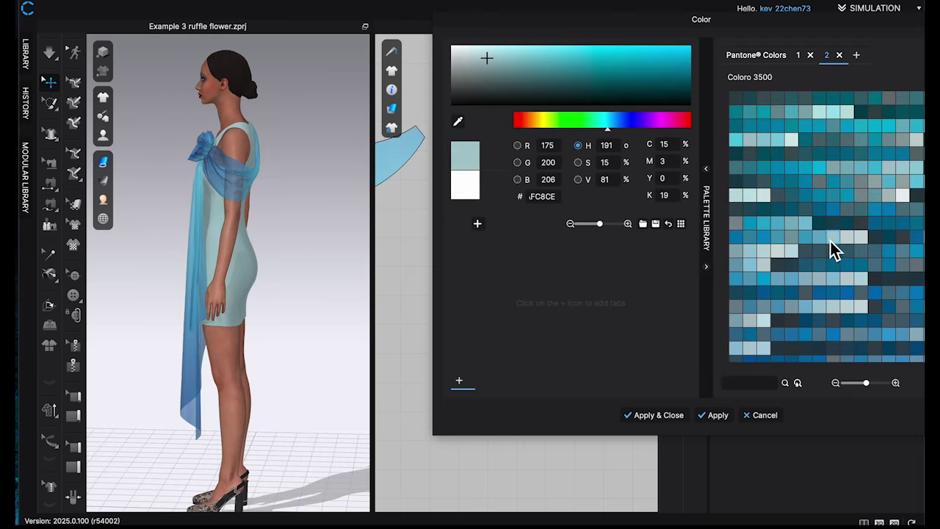
{"action": "left_click", "coordinate": [794, 250]}
{"action": "left_click", "coordinate": [659, 415]}
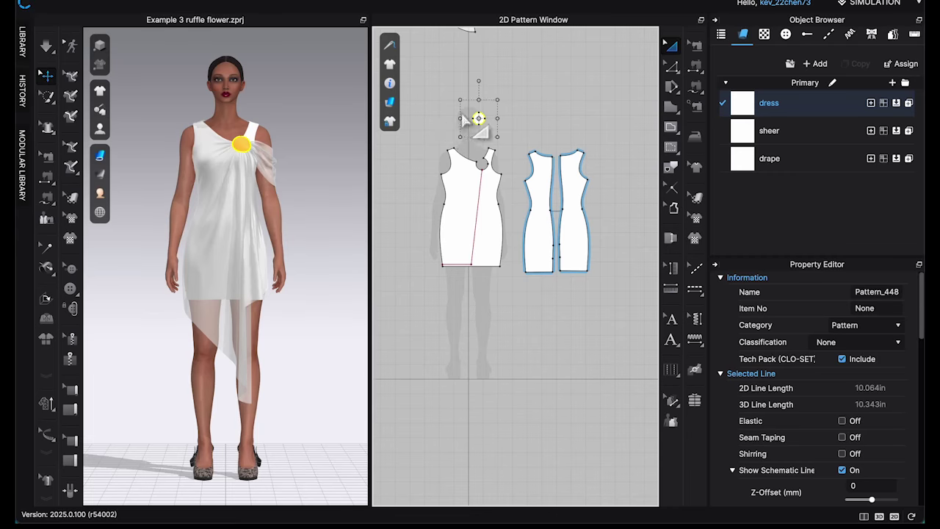
Offset the outline of the round flower base inward as 5 internal lines spaced 0.25 in apart.
{"action": "scroll", "coordinate": [463, 116], "scroll_direction": "up", "scroll_amount": 6}
{"action": "scroll", "coordinate": [271, 114], "scroll_direction": "up", "scroll_amount": 5}
{"action": "middle_click_drag", "start_coordinate": [269, 188], "coordinate": [327, 268]}
{"action": "scroll", "coordinate": [269, 272], "scroll_direction": "up", "scroll_amount": 5}
{"action": "scroll", "coordinate": [507, 184], "scroll_direction": "up", "scroll_amount": 5}
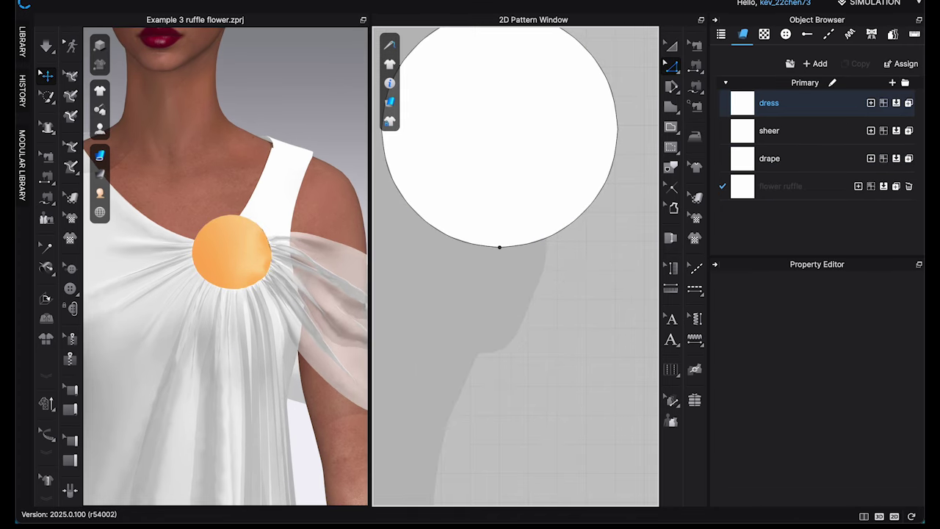
{"action": "middle_click_drag", "start_coordinate": [586, 293], "coordinate": [622, 367]}
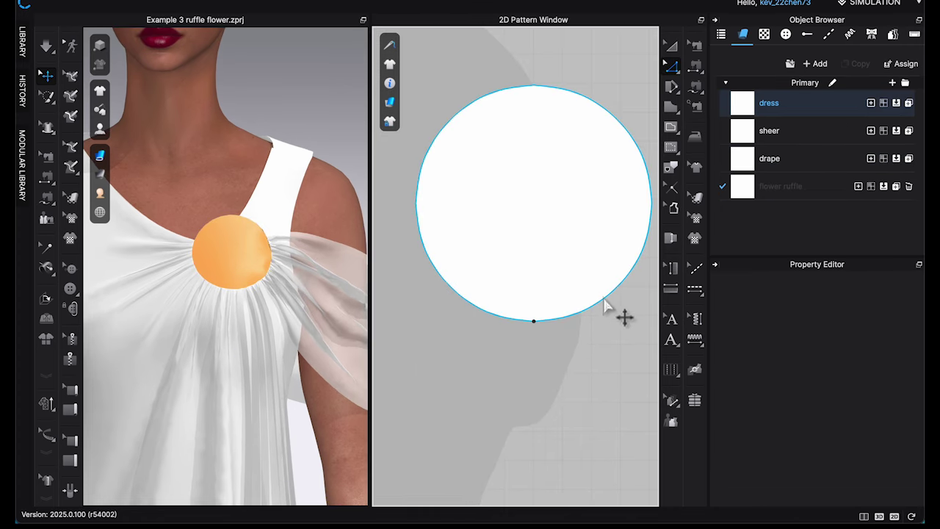
{"action": "left_click", "coordinate": [604, 300]}
{"action": "right_click", "coordinate": [595, 313]}
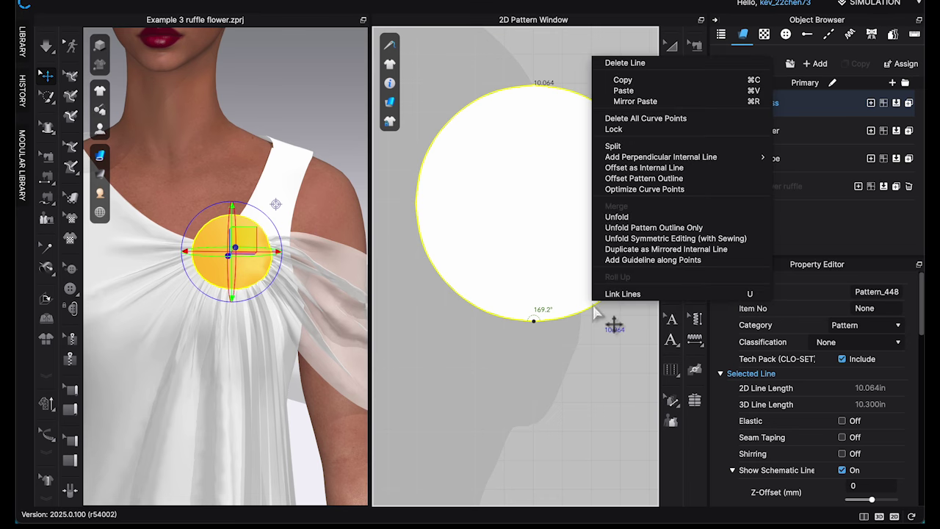
{"action": "left_click", "coordinate": [645, 167]}
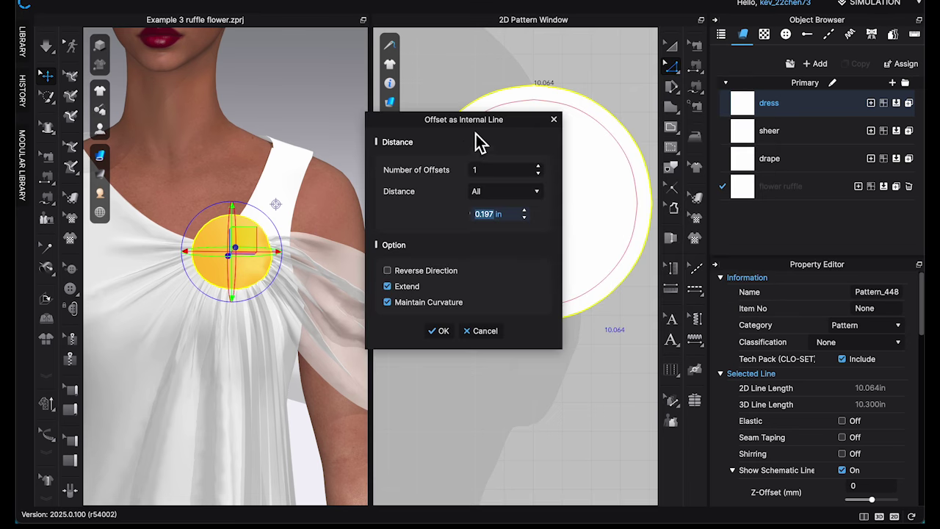
{"action": "left_click_drag", "start_coordinate": [467, 122], "coordinate": [208, 107]}
{"action": "type", "text": "0.2"}
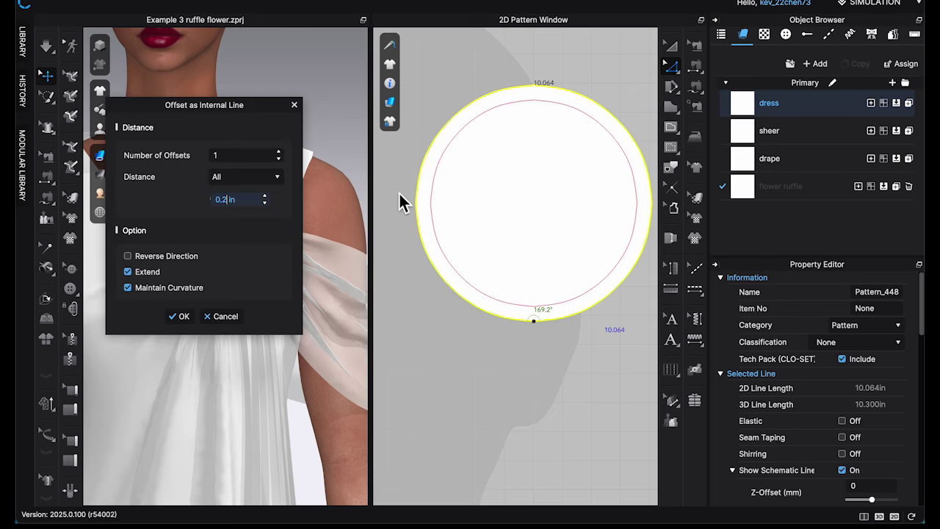
{"action": "left_click", "coordinate": [280, 152]}
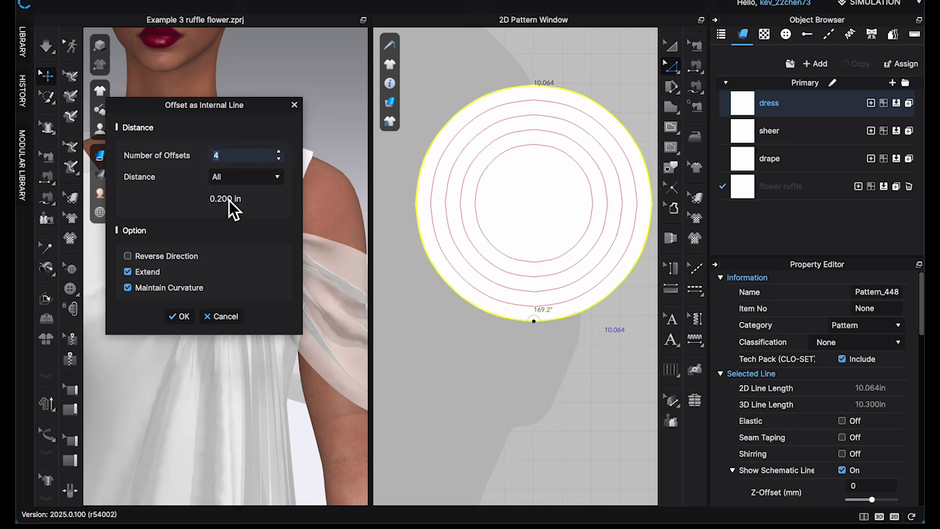
{"action": "type", "text": "5"}
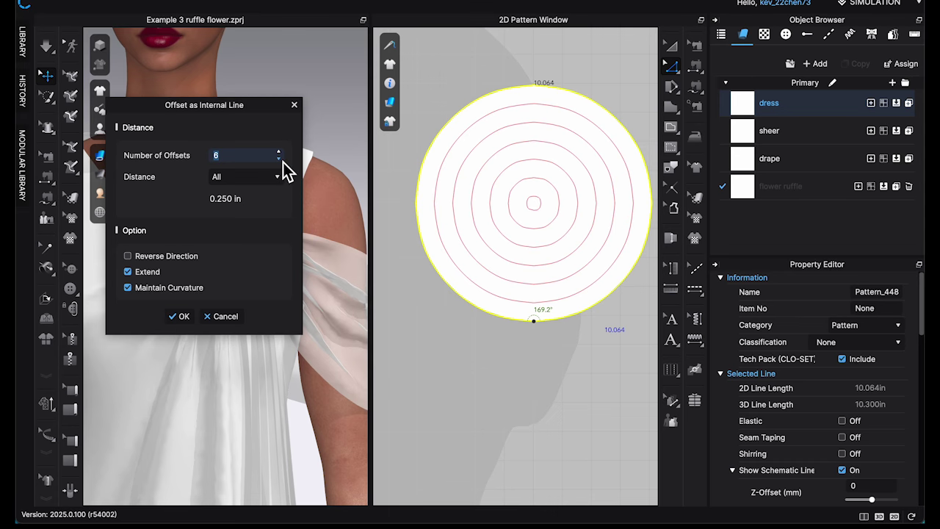
{"action": "left_click", "coordinate": [178, 317]}
{"action": "left_click", "coordinate": [567, 371]}
Clone the innermost internal circle as a separate pattern and place it just above the round base pattern.
{"action": "scroll", "coordinate": [560, 276], "scroll_direction": "down", "scroll_amount": 1}
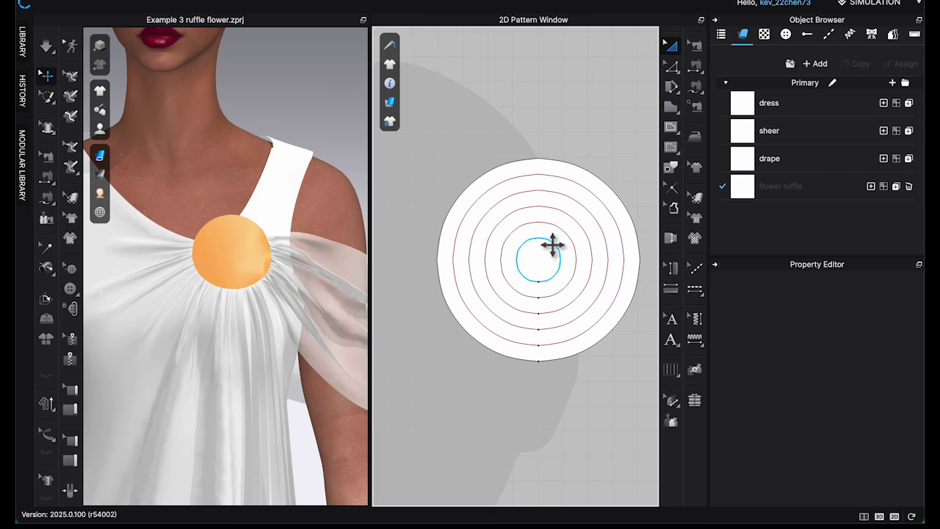
{"action": "right_click", "coordinate": [556, 249]}
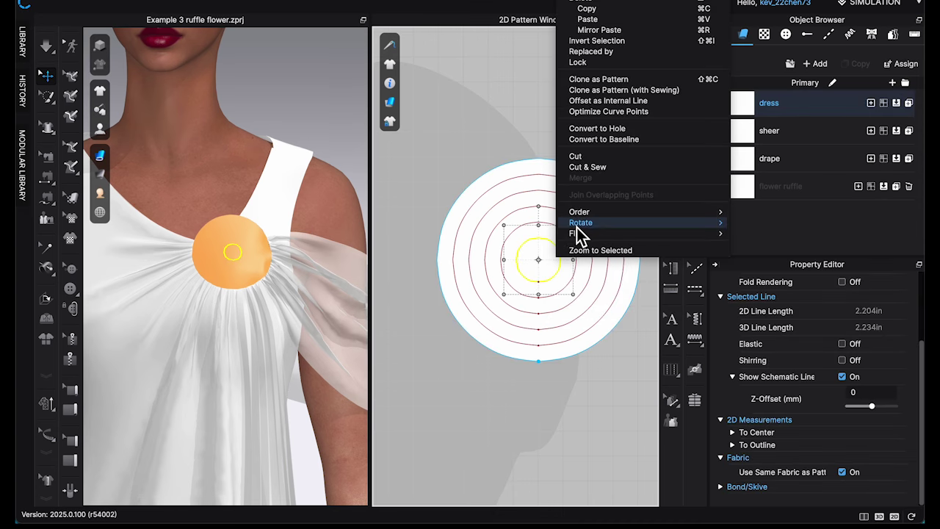
{"action": "left_click", "coordinate": [579, 80]}
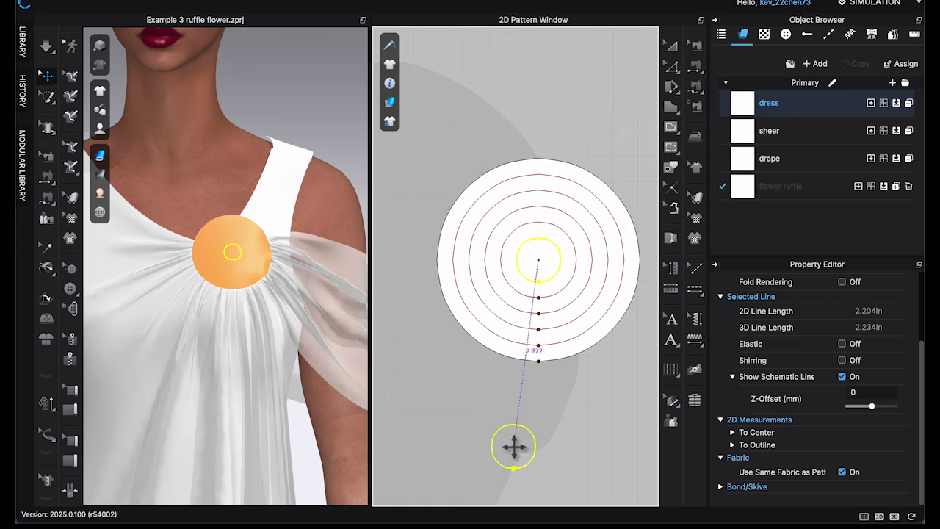
{"action": "left_click", "coordinate": [561, 109]}
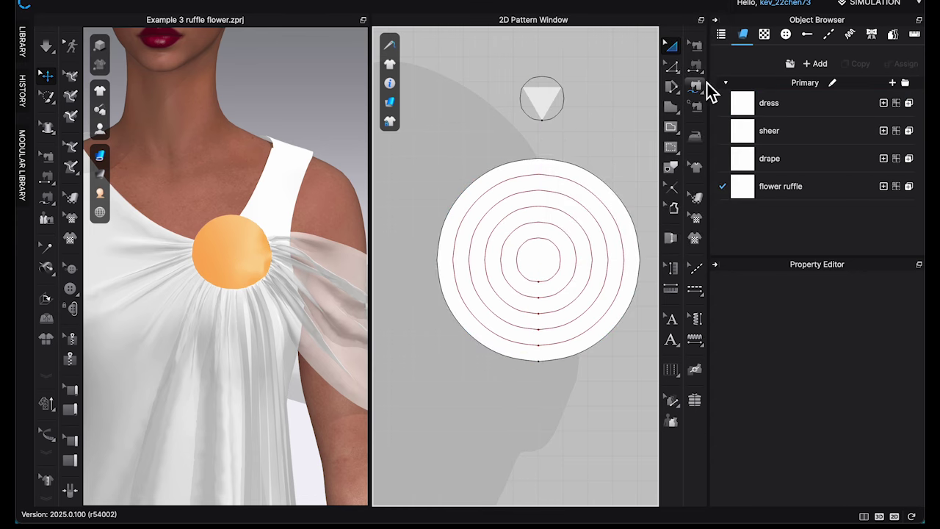
Assign the dress fabric to the small cloned circle pattern.
{"action": "left_click", "coordinate": [544, 94]}
{"action": "scroll", "coordinate": [882, 411], "scroll_direction": "down", "scroll_amount": 3}
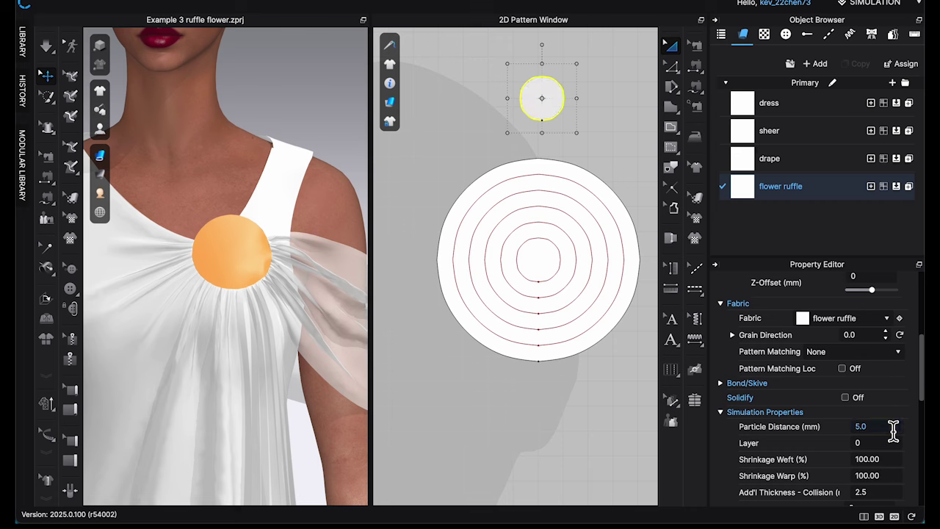
{"action": "left_click", "coordinate": [746, 185]}
{"action": "scroll", "coordinate": [889, 419], "scroll_direction": "down", "scroll_amount": 10}
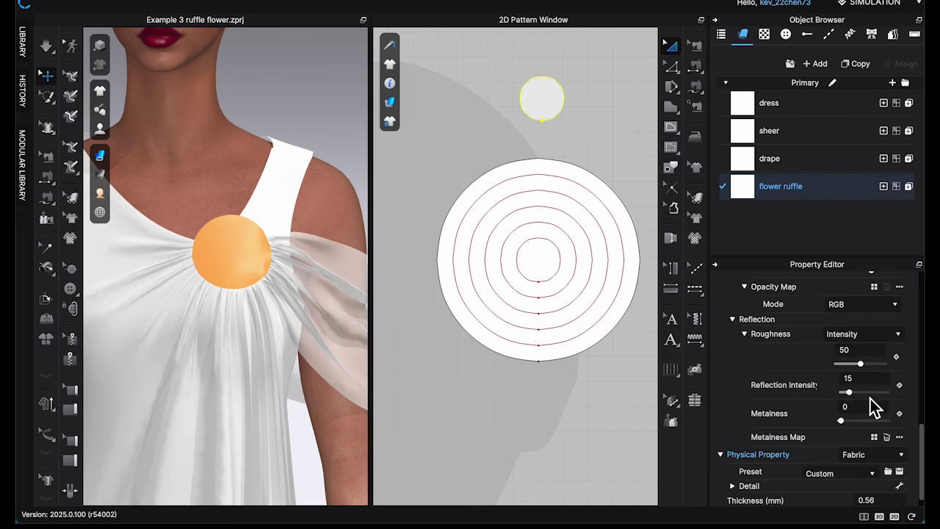
{"action": "scroll", "coordinate": [874, 407], "scroll_direction": "up", "scroll_amount": 2}
{"action": "left_click", "coordinate": [542, 97]}
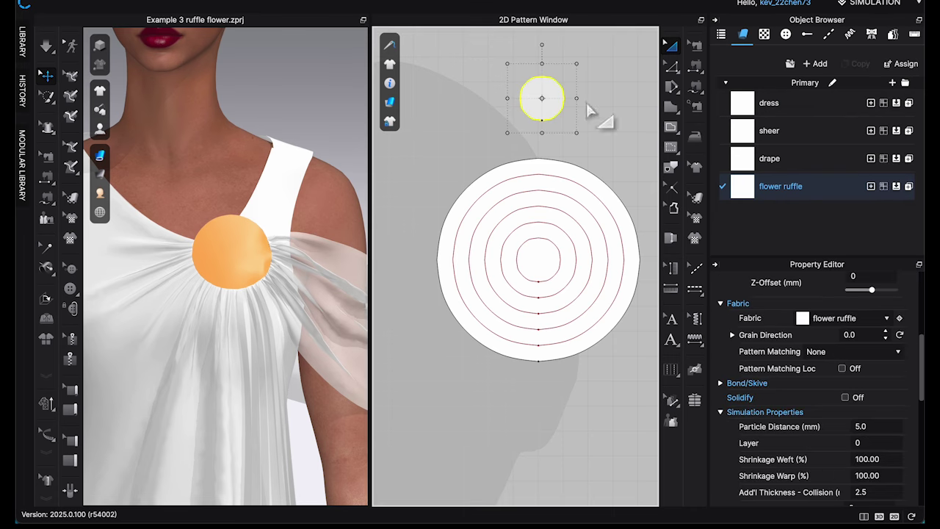
{"action": "left_click", "coordinate": [896, 104]}
Free-sew the small circle's outline to the innermost internal circle and superimpose it over the round base on the avatar.
{"action": "left_click", "coordinate": [697, 86]}
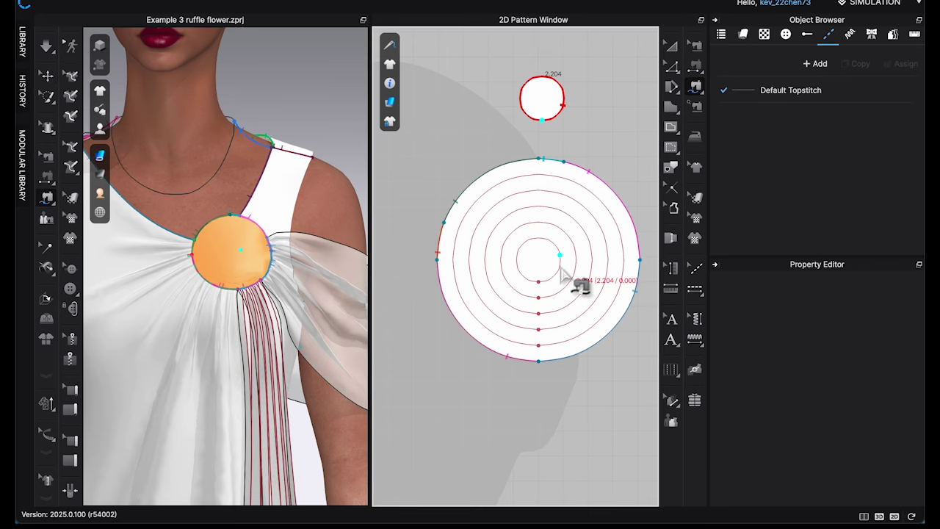
{"action": "left_click", "coordinate": [671, 45]}
{"action": "left_click", "coordinate": [542, 98]}
{"action": "scroll", "coordinate": [194, 227], "scroll_direction": "down", "scroll_amount": 8}
{"action": "right_click", "coordinate": [233, 143]}
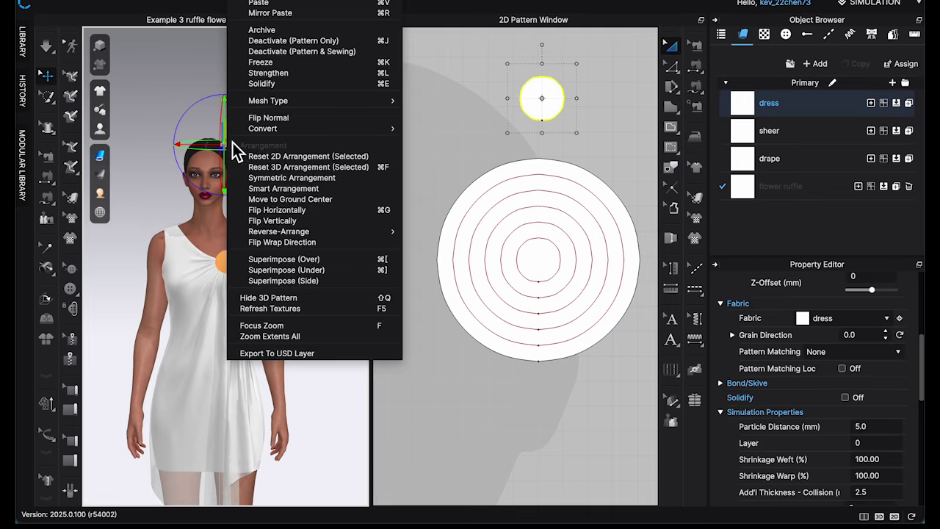
{"action": "left_click", "coordinate": [307, 259]}
Scale up the small circle pattern and simulate it so it puffs out from the flower base.
{"action": "scroll", "coordinate": [248, 285], "scroll_direction": "up", "scroll_amount": 10}
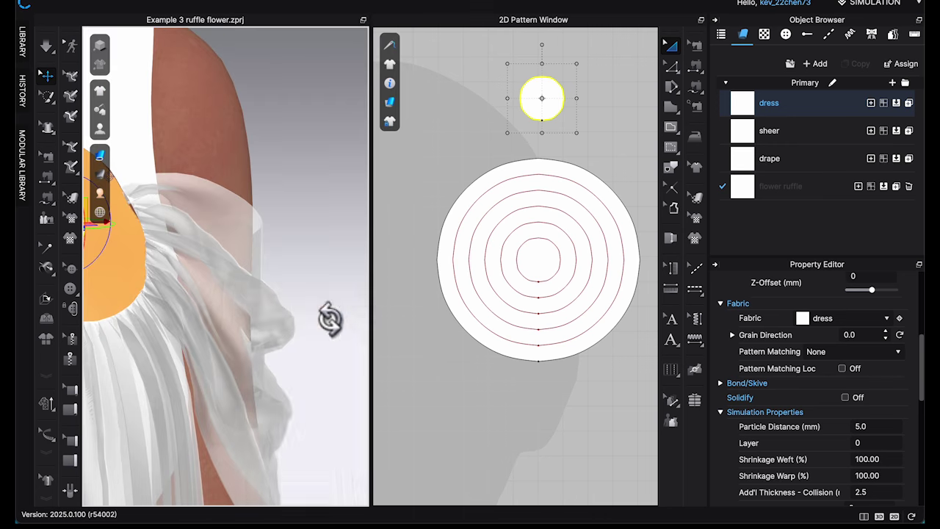
{"action": "right_click_drag", "start_coordinate": [329, 319], "coordinate": [254, 307]}
{"action": "middle_click_drag", "start_coordinate": [291, 307], "coordinate": [344, 308]}
{"action": "scroll", "coordinate": [344, 307], "scroll_direction": "up", "scroll_amount": 5}
{"action": "left_click", "coordinate": [331, 282]}
{"action": "scroll", "coordinate": [329, 280], "scroll_direction": "down", "scroll_amount": 5}
{"action": "right_click_drag", "start_coordinate": [329, 279], "coordinate": [317, 191]}
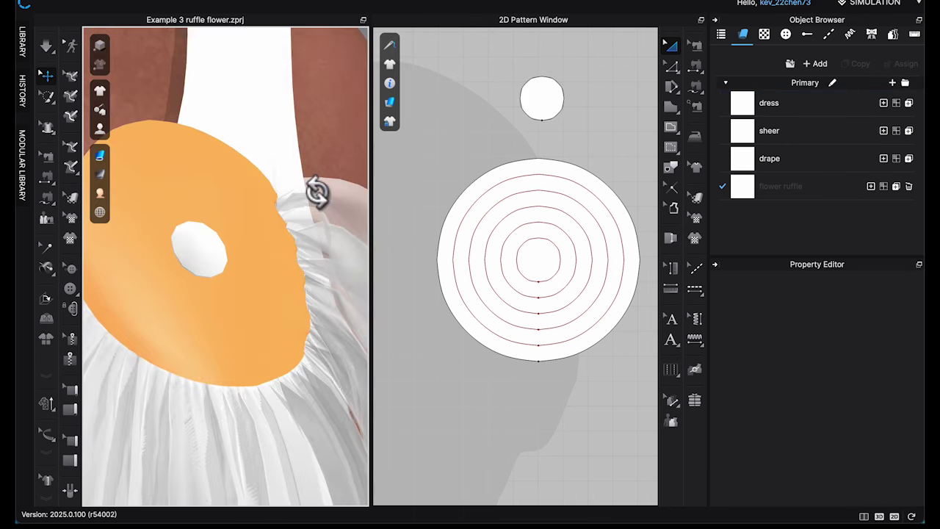
{"action": "scroll", "coordinate": [316, 193], "scroll_direction": "up", "scroll_amount": 2}
{"action": "left_click", "coordinate": [541, 90]}
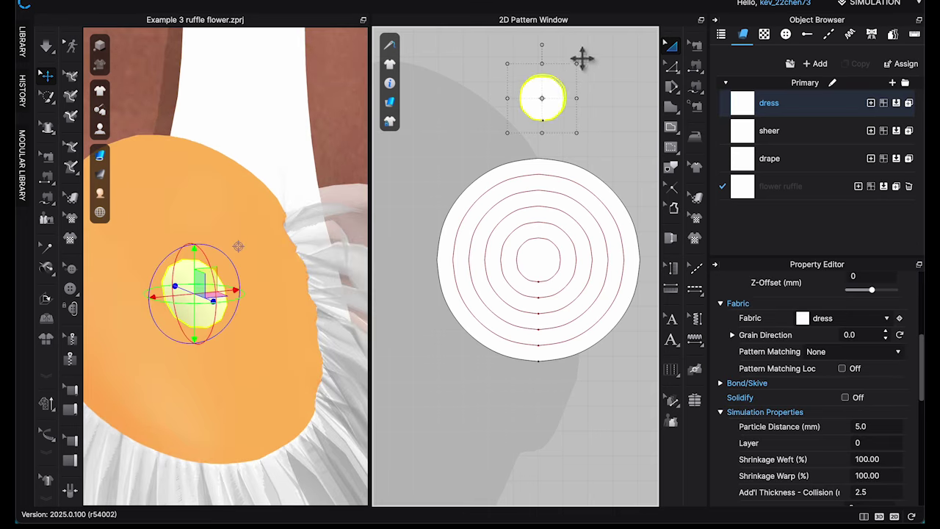
{"action": "key", "text": "space"}
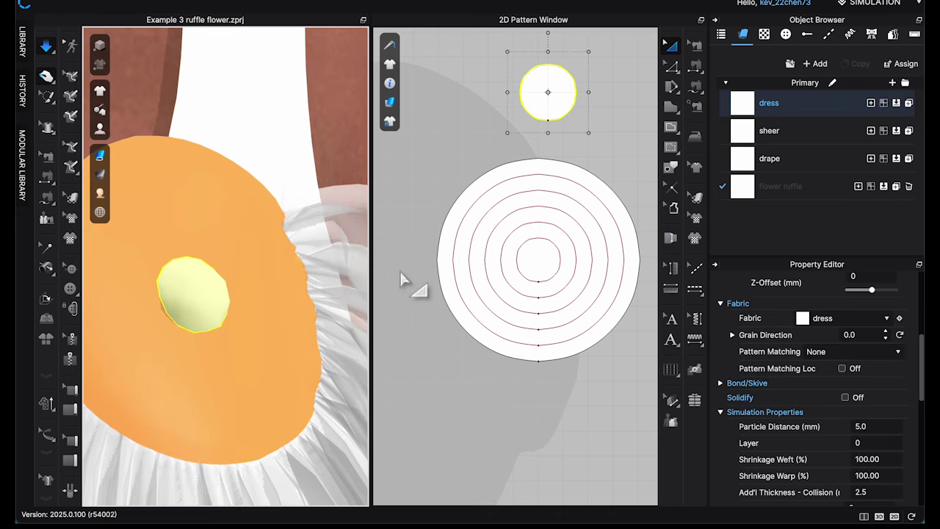
Set the small circle's particle distance to 3 mm for a smoother flower center during simulation.
{"action": "right_click_drag", "start_coordinate": [331, 278], "coordinate": [623, 214]}
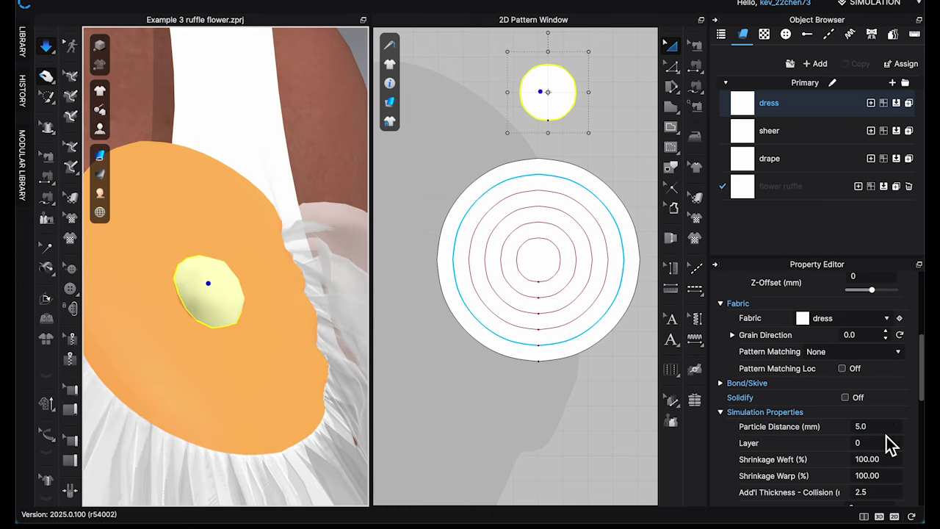
{"action": "left_click", "coordinate": [883, 426]}
{"action": "type", "text": "3"}
{"action": "key", "text": "Return"}
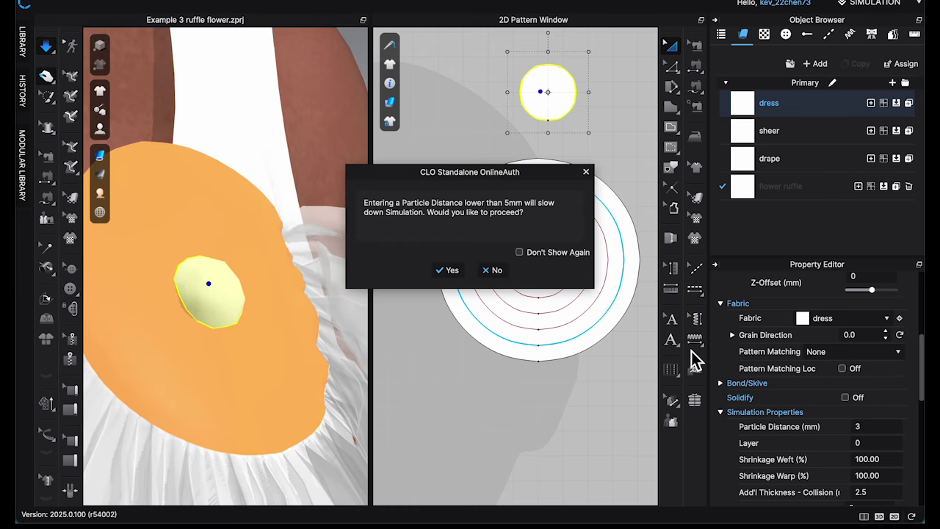
{"action": "left_click", "coordinate": [446, 277]}
{"action": "right_click_drag", "start_coordinate": [356, 312], "coordinate": [294, 336]}
Freeze the small domed circle at the center of the flower base.
{"action": "right_click", "coordinate": [242, 289]}
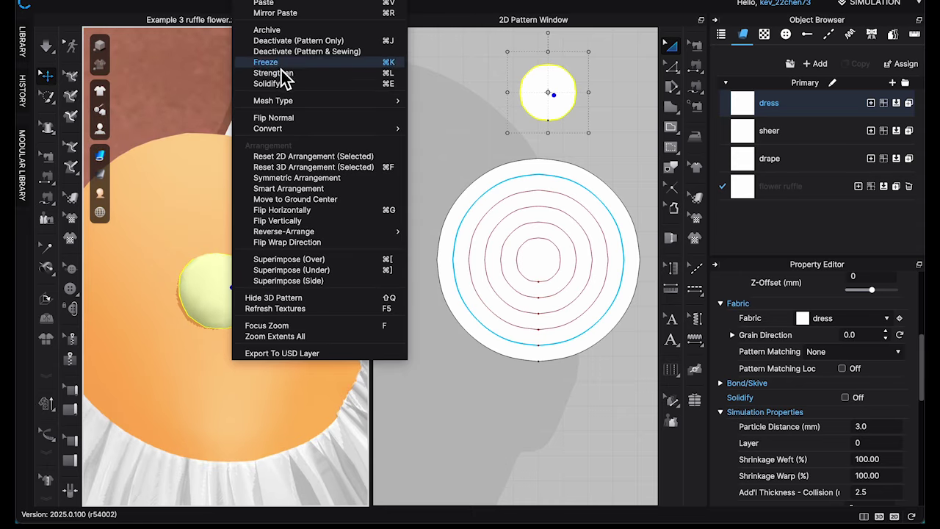
{"action": "left_click", "coordinate": [272, 63]}
{"action": "right_click_drag", "start_coordinate": [331, 287], "coordinate": [373, 270]}
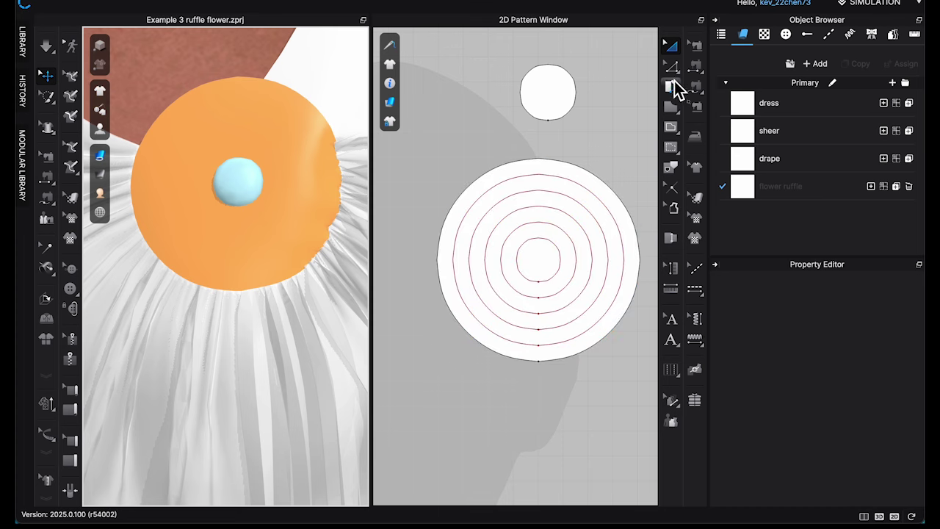
Measure the outline length of the round flower base pattern.
{"action": "left_click", "coordinate": [671, 65]}
{"action": "left_click", "coordinate": [603, 190]}
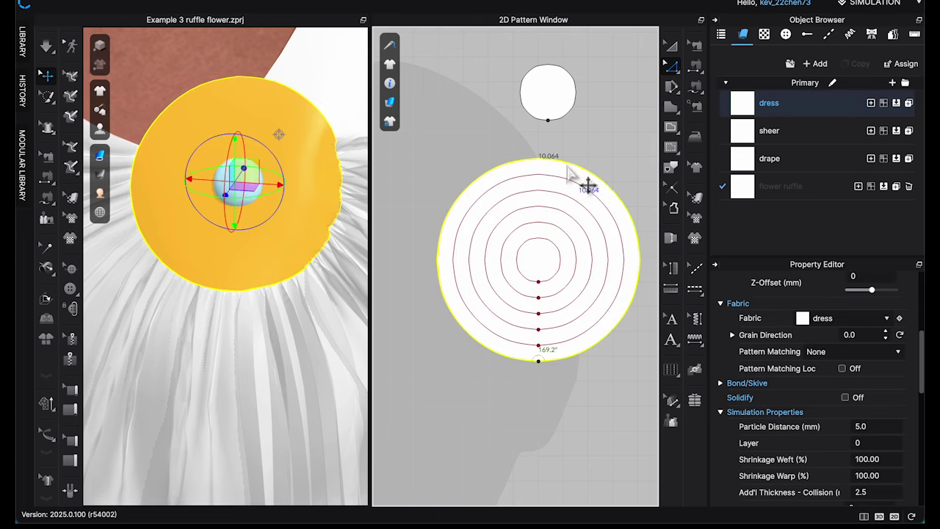
{"action": "scroll", "coordinate": [572, 174], "scroll_direction": "down", "scroll_amount": 5}
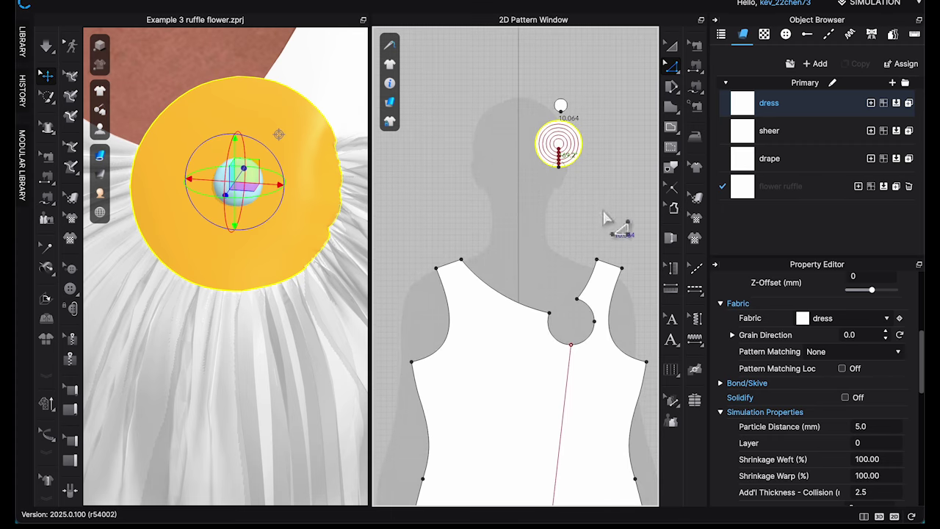
Create a 20 in wide by 1.2 in high rectangle in the flower ruffle fabric and move it closer to the circle patterns.
{"action": "left_click", "coordinate": [742, 196]}
{"action": "scroll", "coordinate": [570, 240], "scroll_direction": "down", "scroll_amount": 3}
{"action": "middle_click_drag", "start_coordinate": [580, 257], "coordinate": [487, 343]}
{"action": "left_click", "coordinate": [536, 169]}
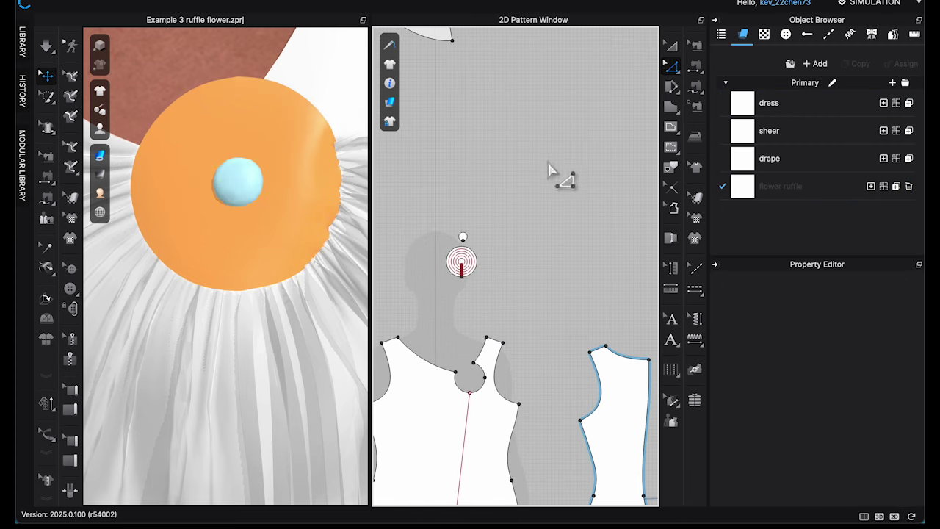
{"action": "key", "text": "v"}
{"action": "left_click", "coordinate": [508, 137]}
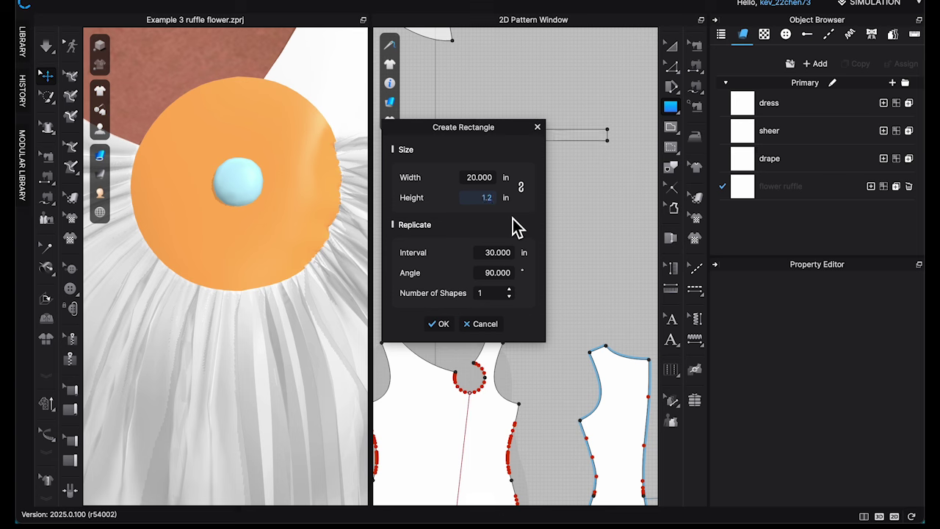
{"action": "left_click", "coordinate": [439, 324]}
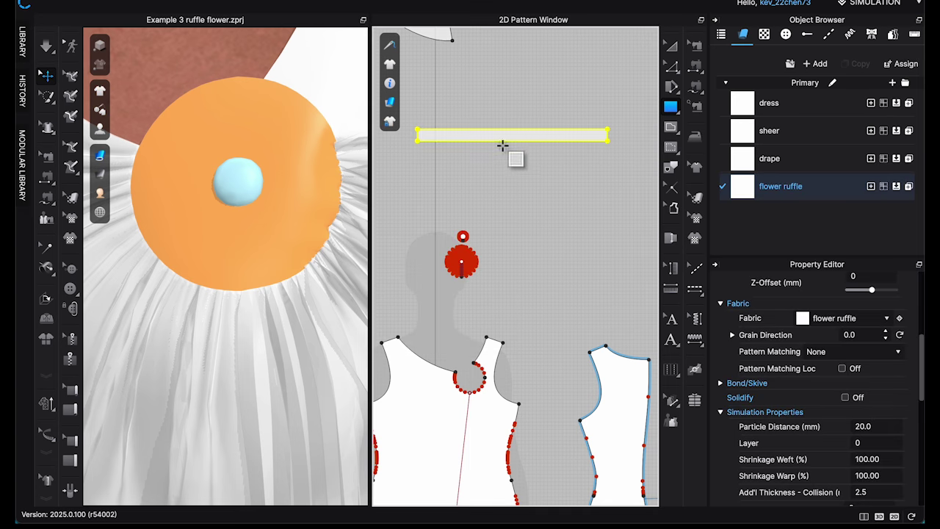
{"action": "key", "text": "a"}
{"action": "left_click_drag", "start_coordinate": [529, 134], "coordinate": [545, 180]}
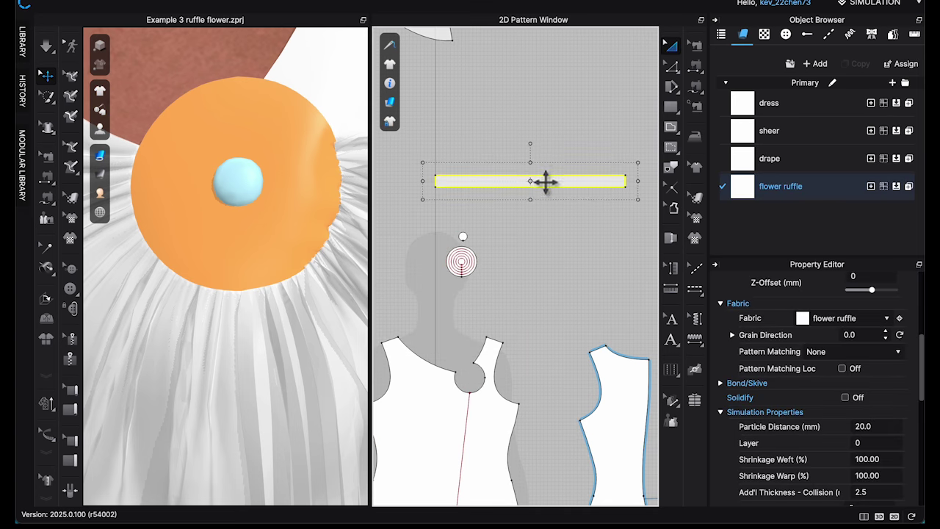
Free-sew the ruffle rectangle's lower long edge to the outer edge of the round flower base.
{"action": "scroll", "coordinate": [497, 268], "scroll_direction": "up", "scroll_amount": 3}
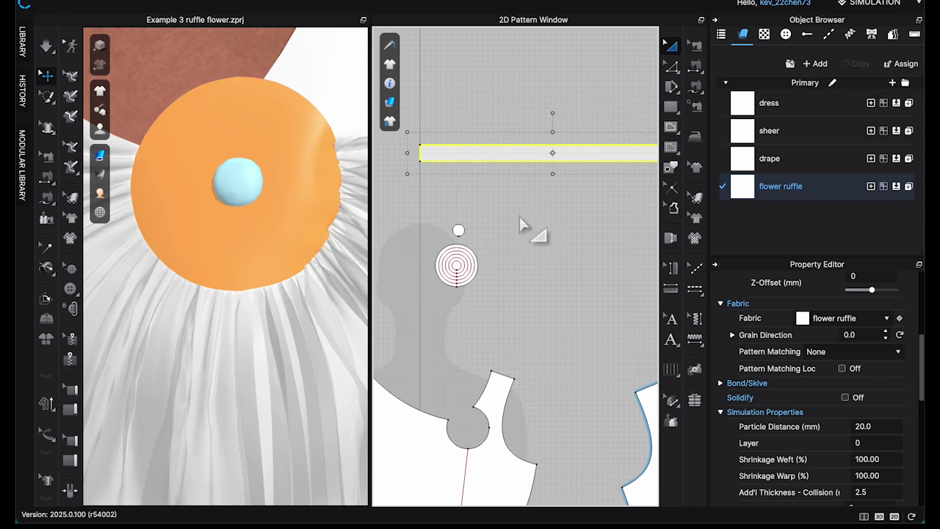
{"action": "middle_click_drag", "start_coordinate": [523, 224], "coordinate": [497, 228]}
{"action": "left_click", "coordinate": [702, 86]}
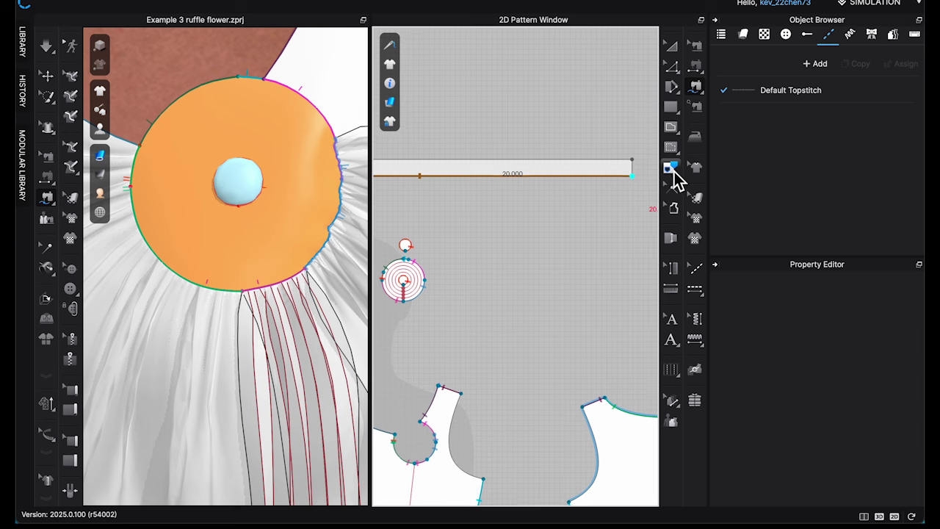
{"action": "left_click", "coordinate": [629, 187]}
{"action": "middle_click_drag", "start_coordinate": [500, 291], "coordinate": [567, 230]}
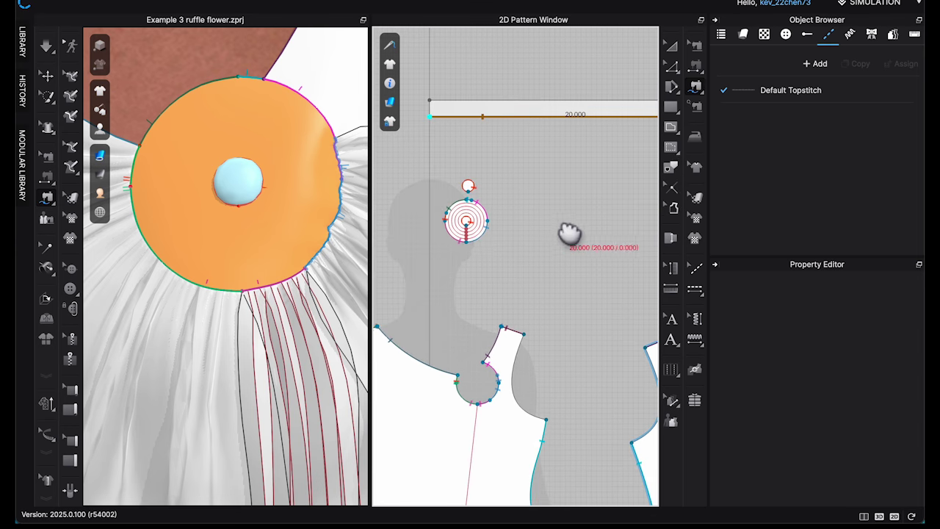
{"action": "scroll", "coordinate": [452, 246], "scroll_direction": "up", "scroll_amount": 3}
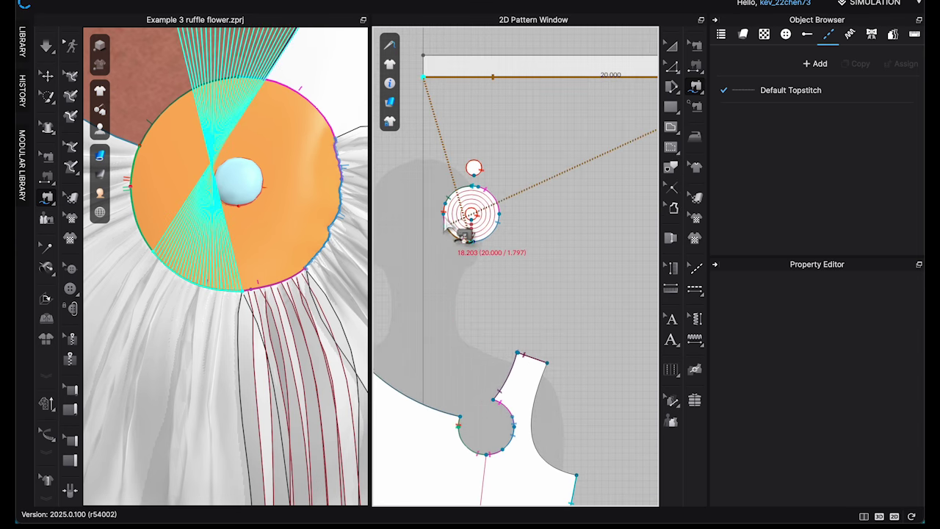
{"action": "left_click", "coordinate": [480, 250]}
{"action": "scroll", "coordinate": [461, 292], "scroll_direction": "down", "scroll_amount": 3}
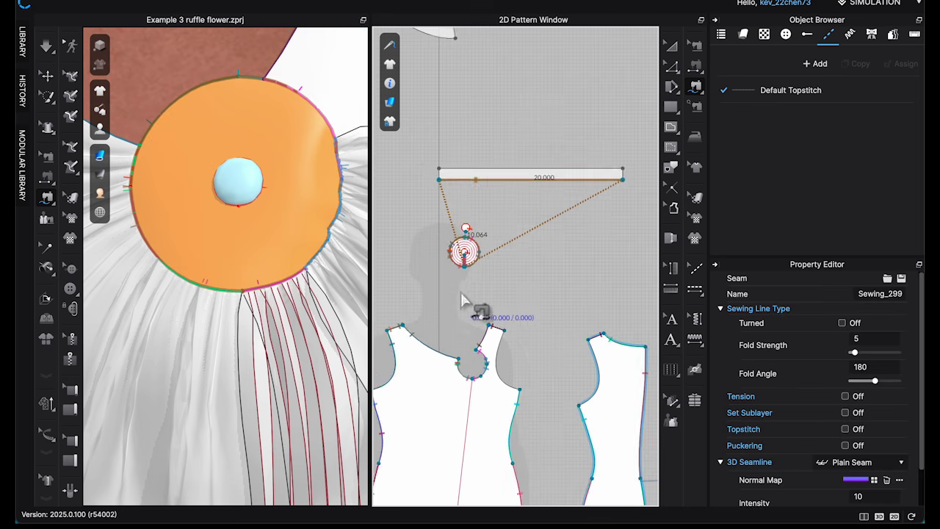
Place the ruffle strip around the round flower base in 3D and simulate it briefly.
{"action": "key", "text": "a"}
{"action": "left_click", "coordinate": [494, 173]}
{"action": "scroll", "coordinate": [272, 252], "scroll_direction": "down", "scroll_amount": 10}
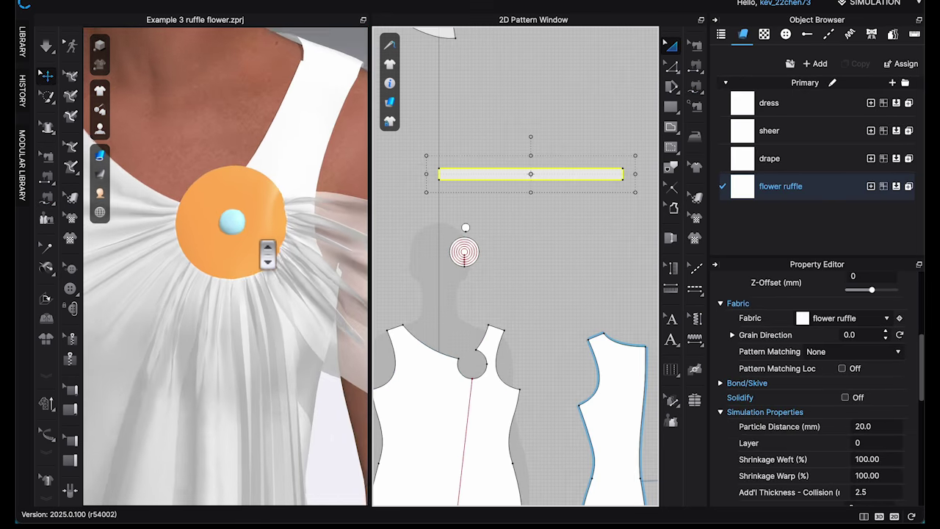
{"action": "middle_click_drag", "start_coordinate": [288, 100], "coordinate": [291, 190]}
{"action": "right_click", "coordinate": [270, 118]}
{"action": "left_click", "coordinate": [335, 421]}
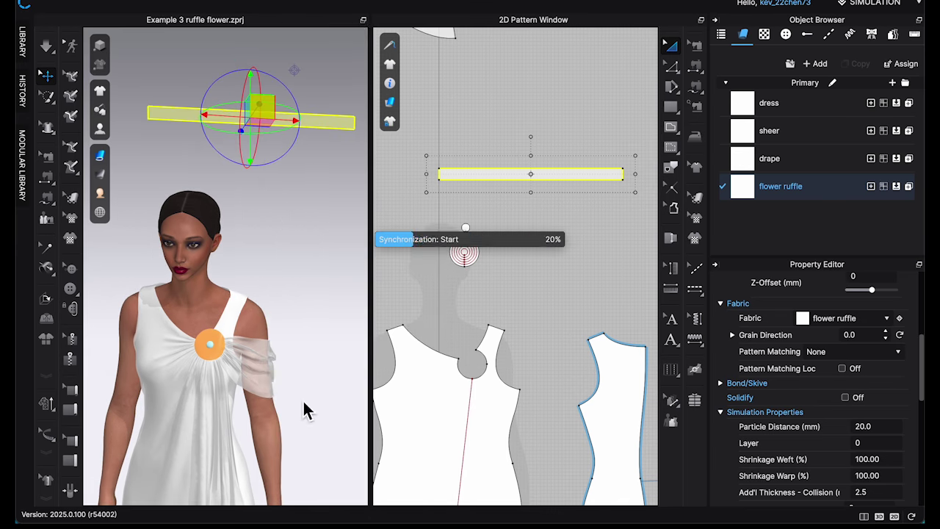
{"action": "scroll", "coordinate": [323, 373], "scroll_direction": "up", "scroll_amount": 8}
{"action": "middle_click_drag", "start_coordinate": [323, 344], "coordinate": [338, 222]}
{"action": "right_click_drag", "start_coordinate": [344, 222], "coordinate": [423, 226]}
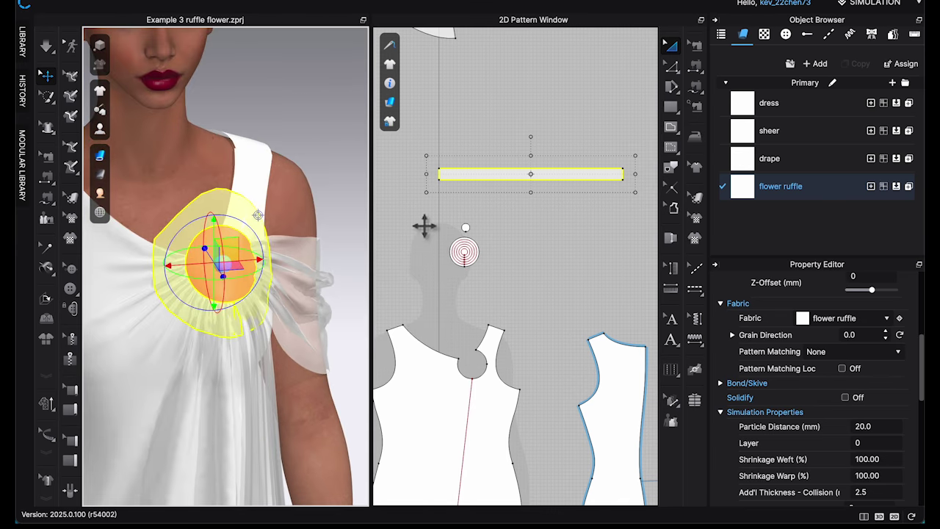
{"action": "key", "text": "space"}
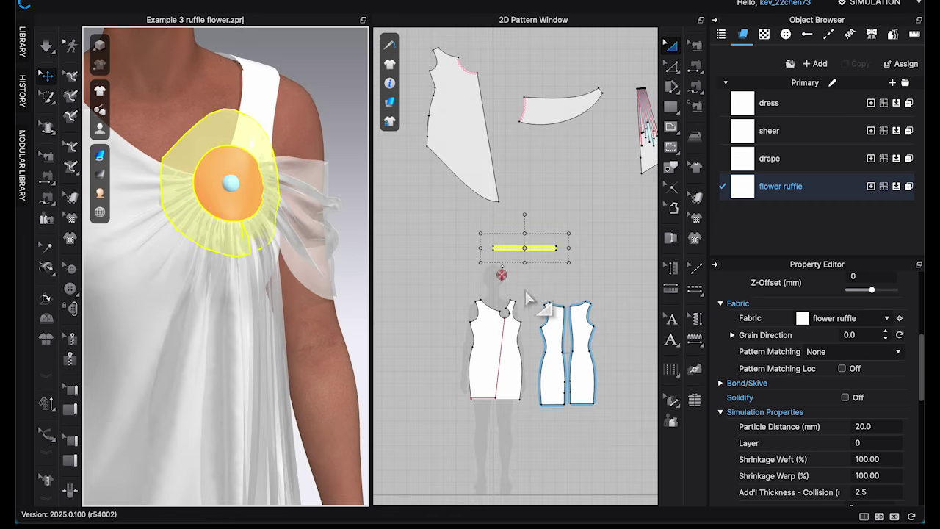
Freeze the three sheer and drape patterns above the dress body.
{"action": "scroll", "coordinate": [558, 308], "scroll_direction": "down", "scroll_amount": 2}
{"action": "left_click_drag", "start_coordinate": [415, 151], "coordinate": [647, 290]}
{"action": "right_click", "coordinate": [602, 245]}
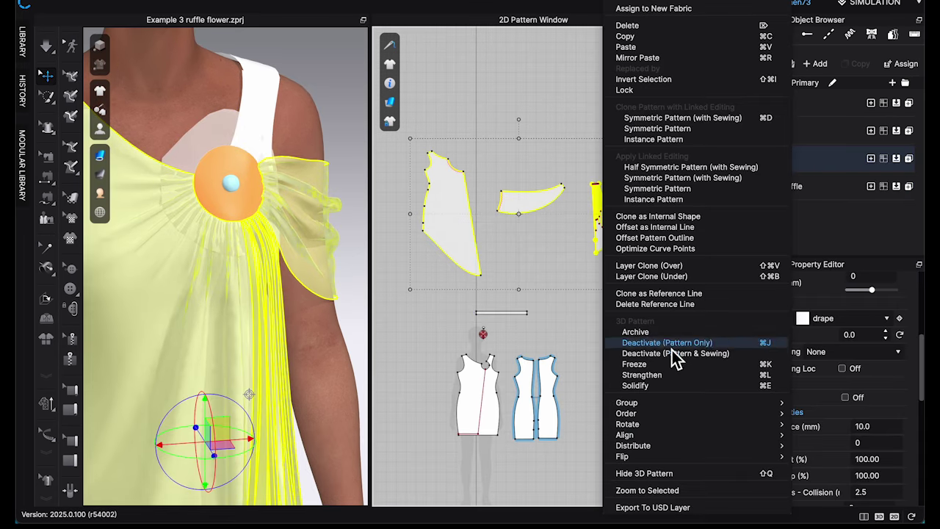
{"action": "left_click", "coordinate": [642, 376]}
Freeze the front and back body patterns of the dress.
{"action": "left_click_drag", "start_coordinate": [414, 459], "coordinate": [579, 394]}
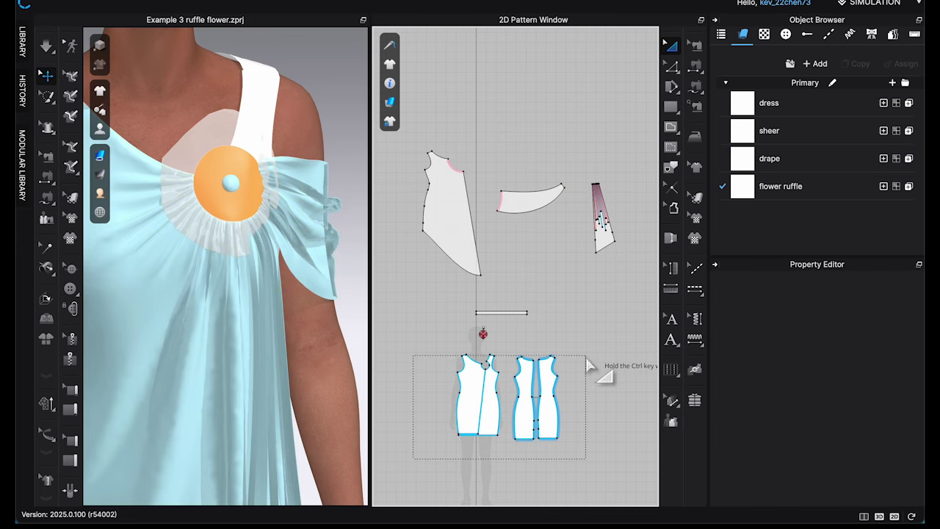
{"action": "left_click_drag", "start_coordinate": [587, 361], "coordinate": [586, 357]}
{"action": "right_click", "coordinate": [550, 392]}
{"action": "left_click", "coordinate": [617, 361]}
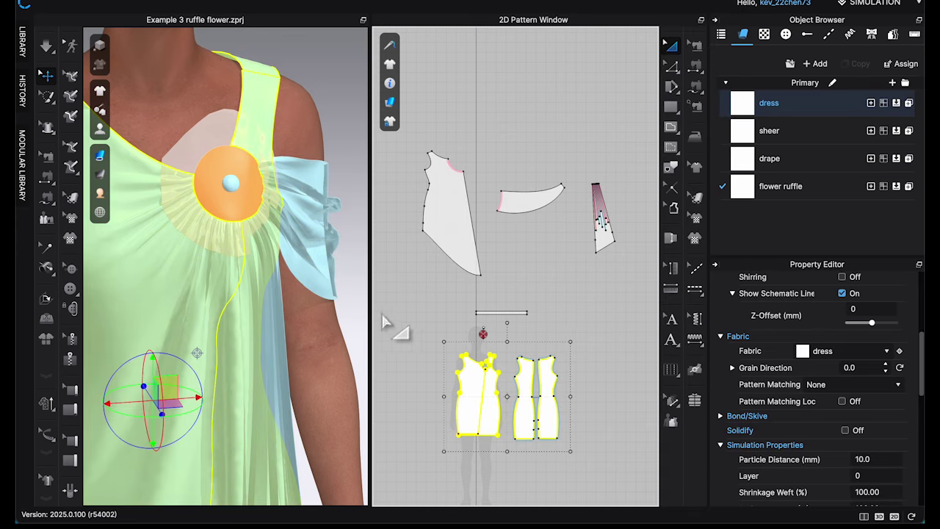
{"action": "left_click", "coordinate": [417, 323]}
Move the ruffle strip slightly forward from the flower base and simulate it in 3D.
{"action": "right_click_drag", "start_coordinate": [270, 281], "coordinate": [302, 263]}
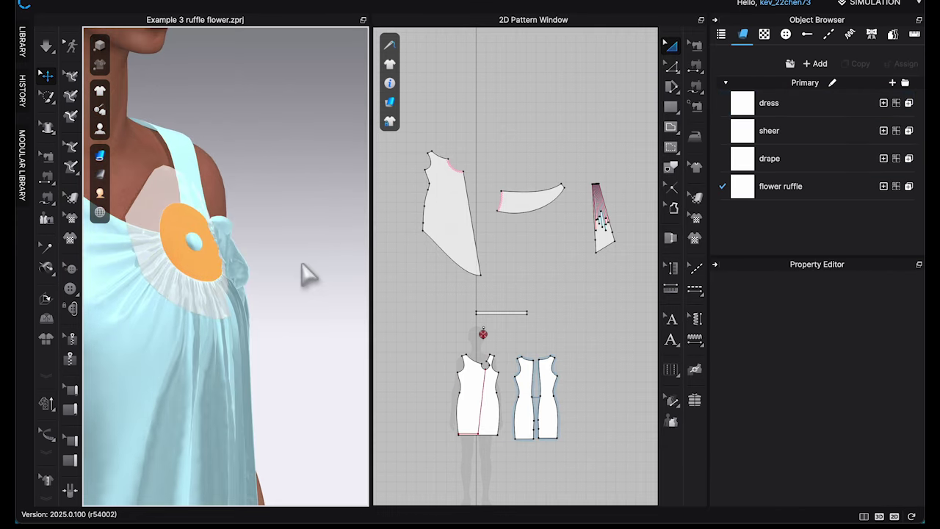
{"action": "left_click", "coordinate": [179, 198]}
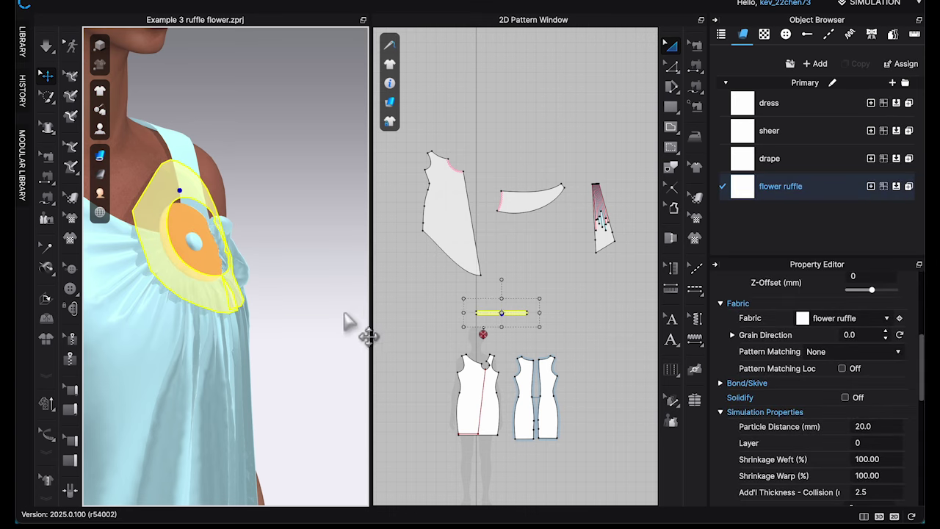
{"action": "right_click_drag", "start_coordinate": [346, 314], "coordinate": [301, 327]}
{"action": "key", "text": "space"}
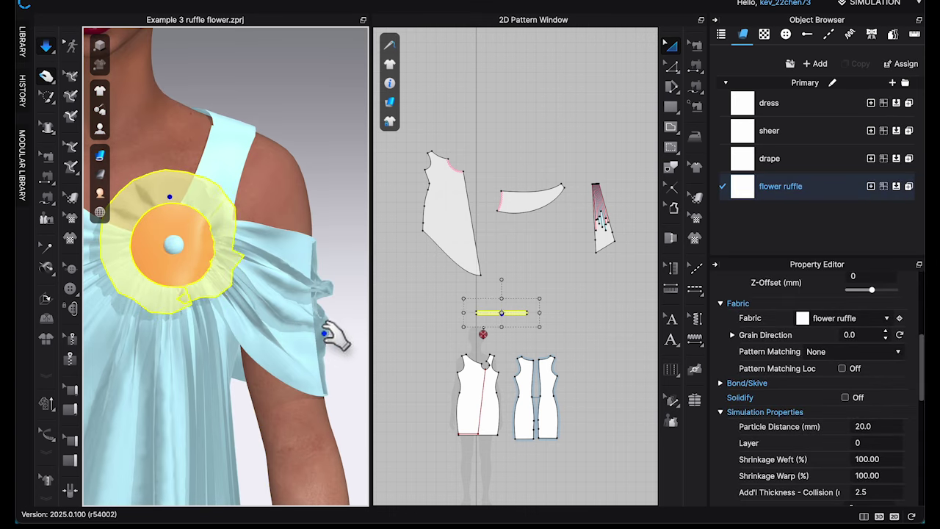
{"action": "middle_click_drag", "start_coordinate": [324, 334], "coordinate": [383, 311]}
{"action": "scroll", "coordinate": [254, 318], "scroll_direction": "up", "scroll_amount": 5}
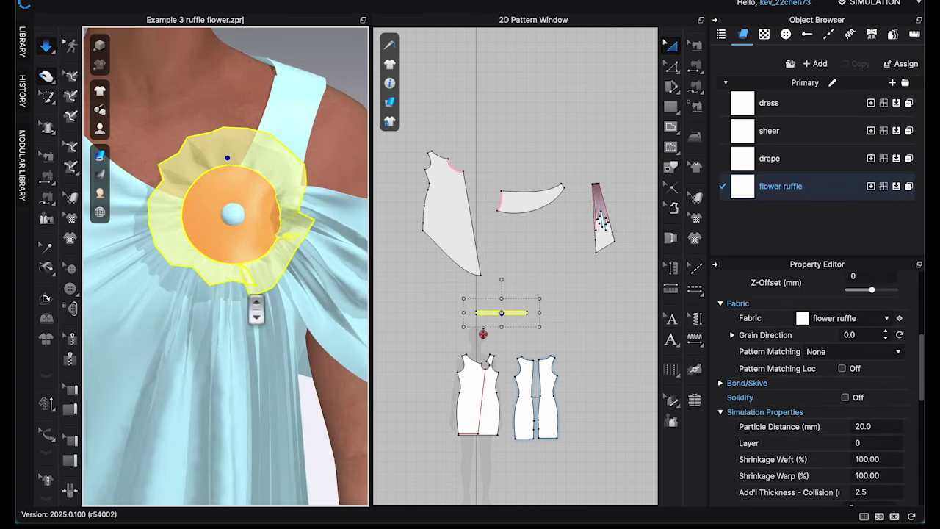
{"action": "scroll", "coordinate": [483, 307], "scroll_direction": "up", "scroll_amount": 3}
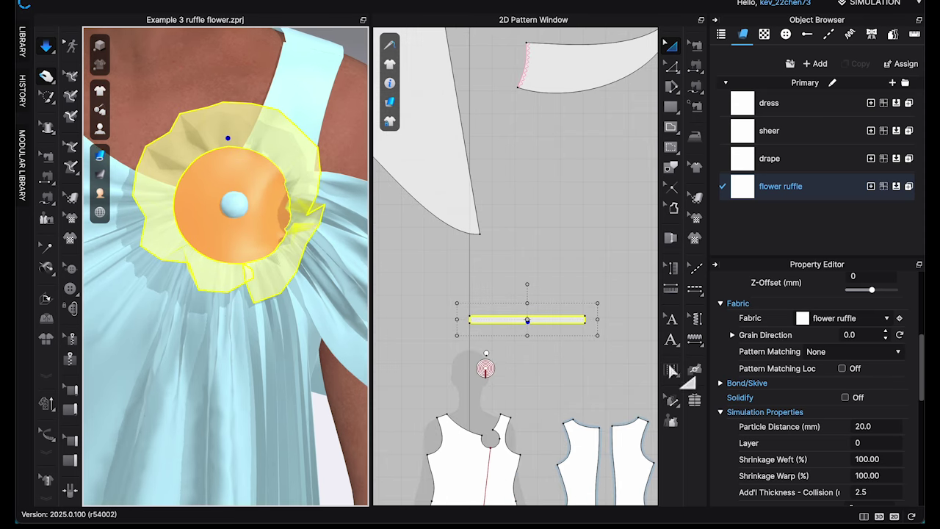
Set the ruffle strip's particle distance to 5 mm and simulate, adjusting the ruffle in 3D.
{"action": "scroll", "coordinate": [909, 446], "scroll_direction": "down", "scroll_amount": 3}
{"action": "left_click", "coordinate": [891, 314]}
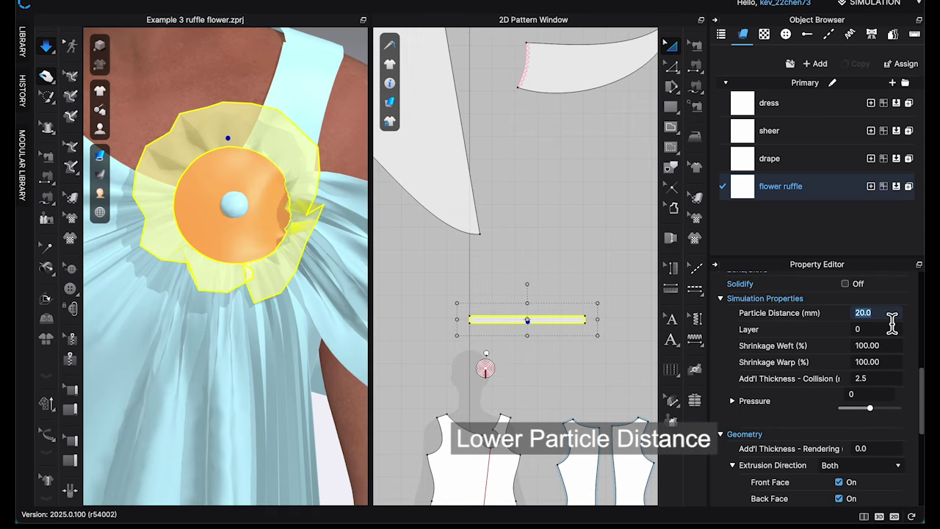
{"action": "type", "text": "5"}
{"action": "key", "text": "Return"}
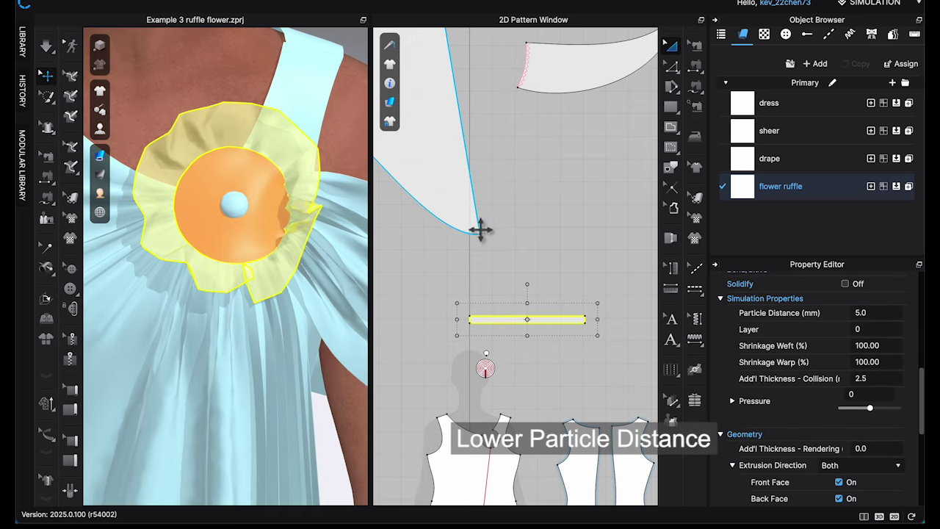
{"action": "left_click", "coordinate": [556, 252]}
{"action": "key", "text": "space"}
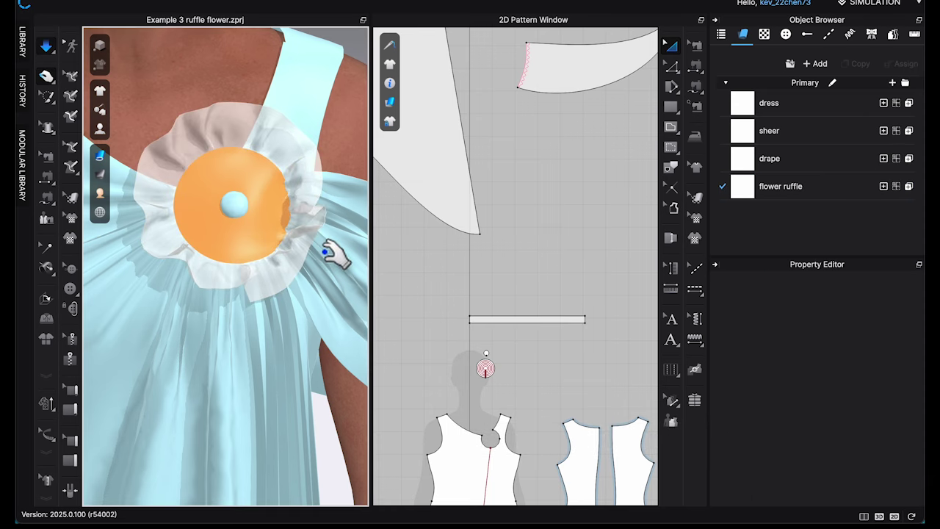
{"action": "left_click", "coordinate": [316, 192]}
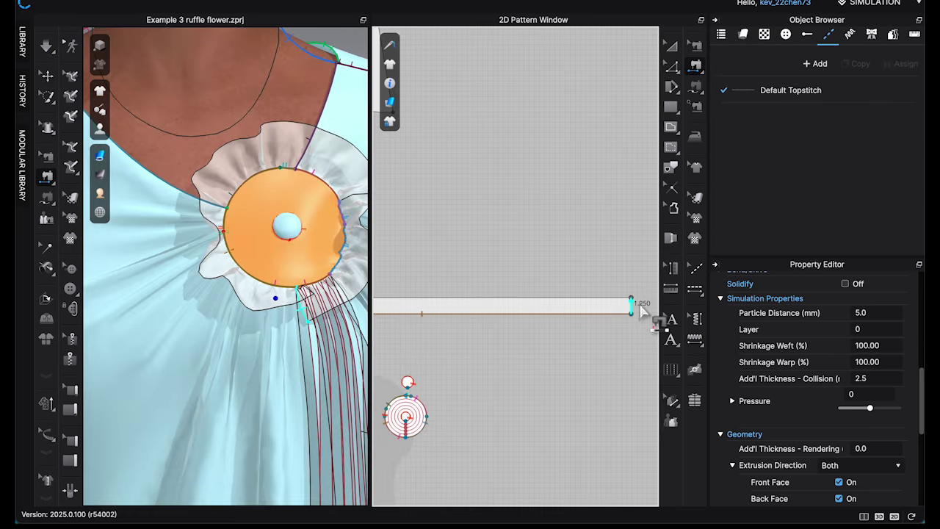
Sew the ruffle strip's two short ends together and simulate to close the ring.
{"action": "left_click", "coordinate": [636, 305]}
{"action": "scroll", "coordinate": [562, 333], "scroll_direction": "down", "scroll_amount": 4}
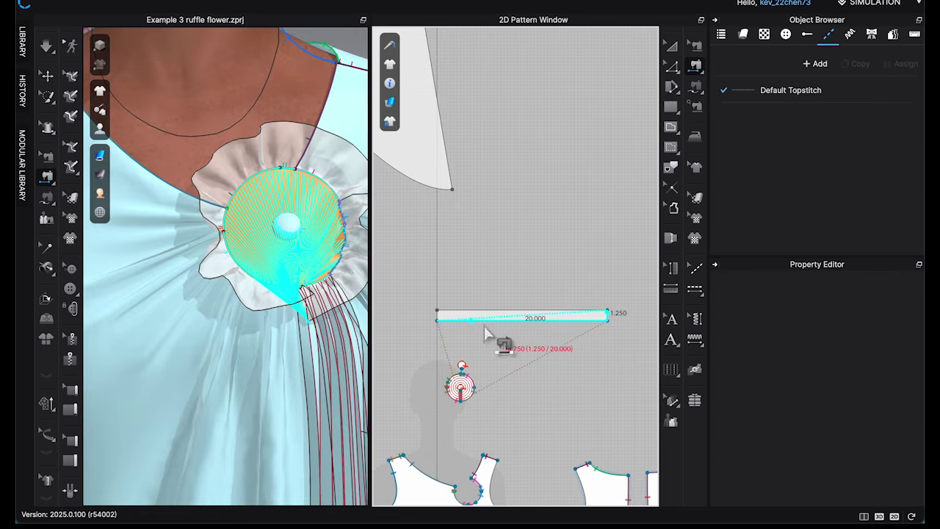
{"action": "left_click", "coordinate": [438, 316]}
{"action": "key", "text": "space"}
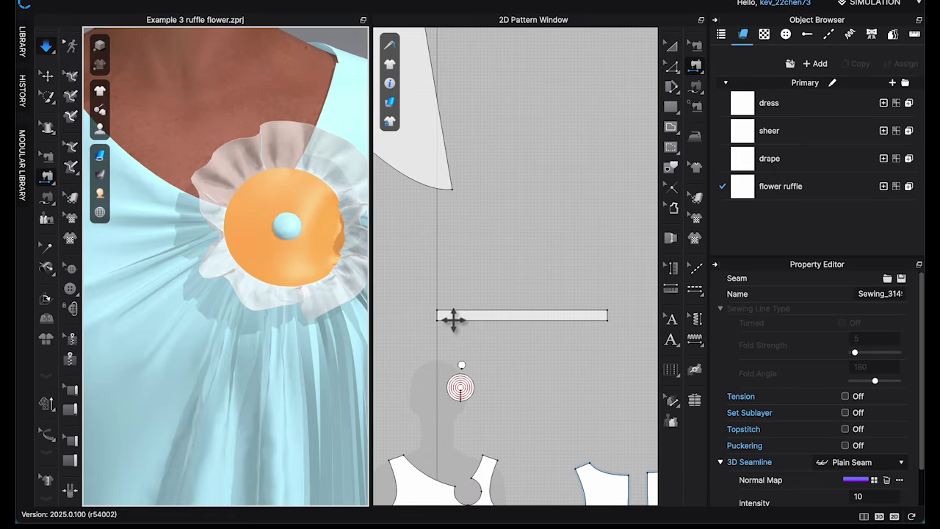
{"action": "key", "text": "a"}
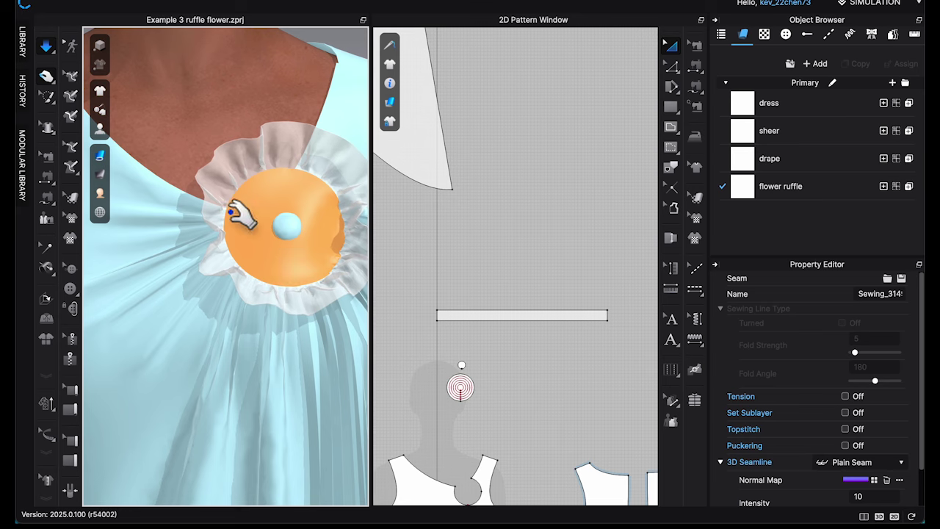
{"action": "left_click", "coordinate": [292, 239]}
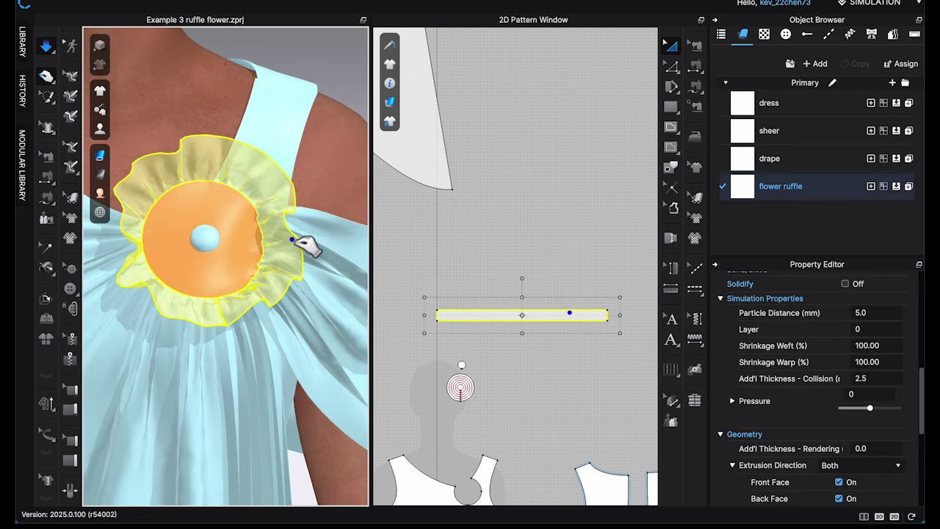
Turn on Elastic for the ruffle strip's upper long edge, enter an elastic ratio, and run the simulation.
{"action": "left_click", "coordinate": [672, 68]}
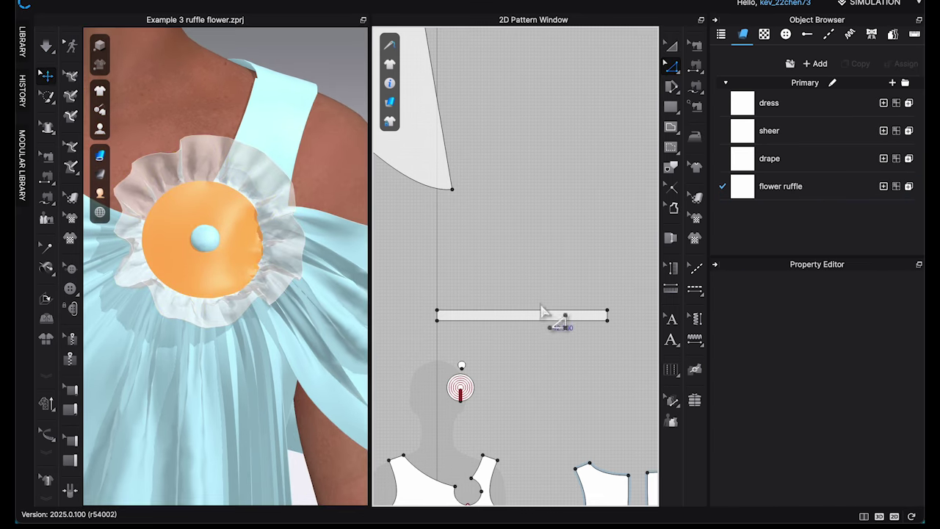
{"action": "left_click", "coordinate": [547, 317]}
{"action": "scroll", "coordinate": [876, 385], "scroll_direction": "down", "scroll_amount": 2}
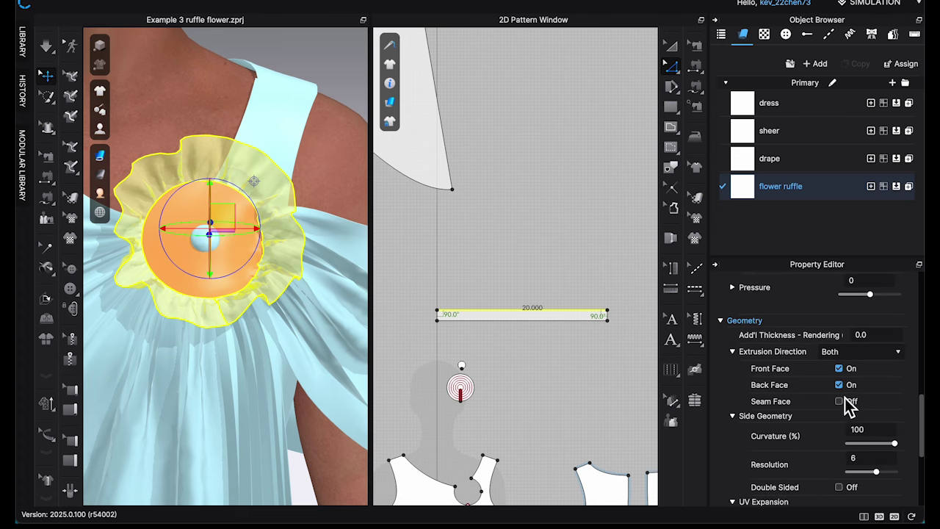
{"action": "scroll", "coordinate": [853, 432], "scroll_direction": "up", "scroll_amount": 10}
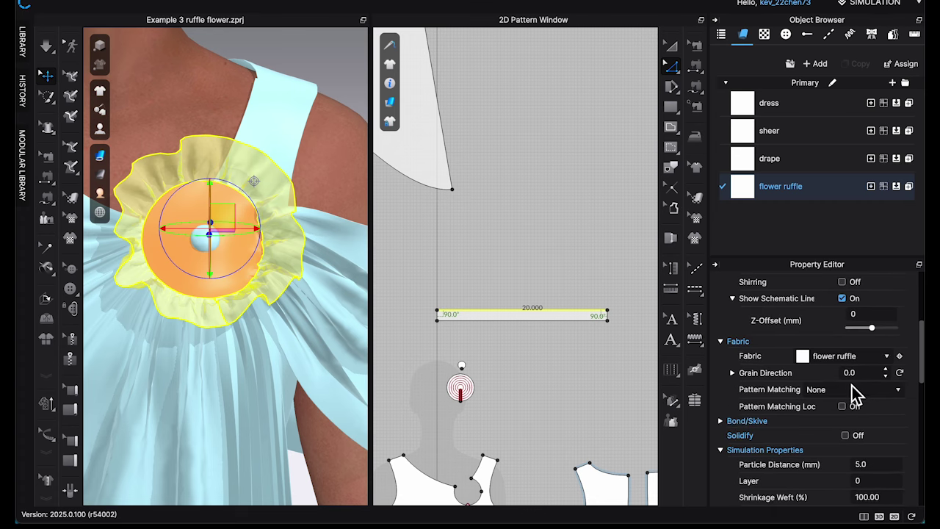
{"action": "left_click", "coordinate": [843, 325]}
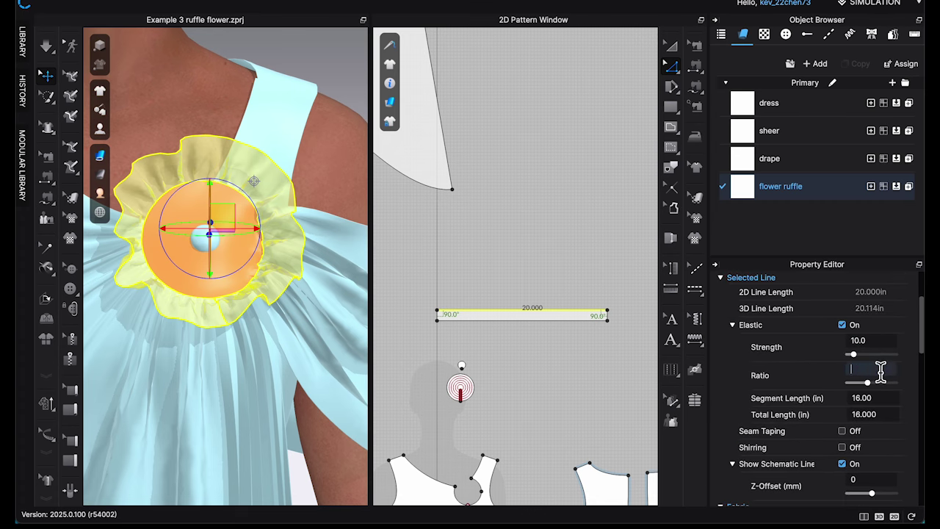
{"action": "key", "text": "Return"}
{"action": "key", "text": "space"}
Tug the outer edge of the pink ruffle during simulation to shape its folds.
{"action": "right_click_drag", "start_coordinate": [216, 273], "coordinate": [343, 263]}
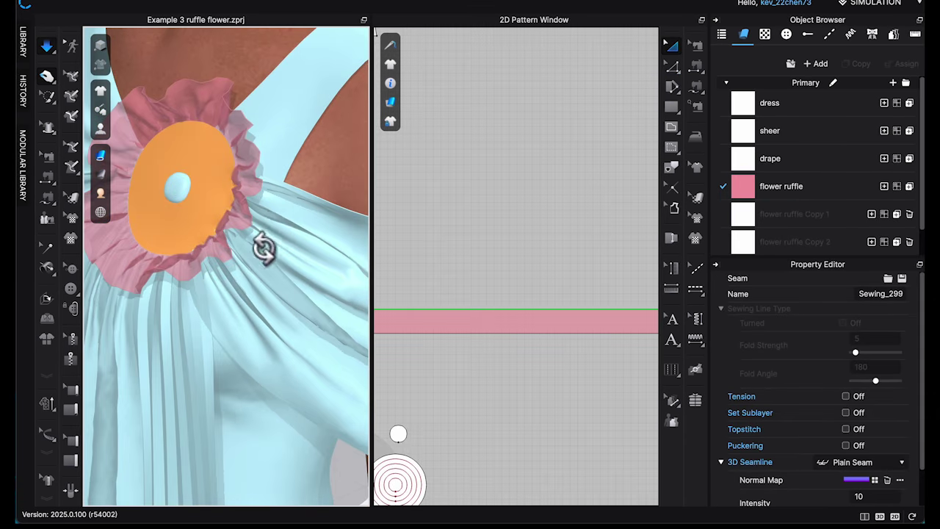
{"action": "right_click_drag", "start_coordinate": [264, 250], "coordinate": [205, 141]}
{"action": "left_click", "coordinate": [212, 145]}
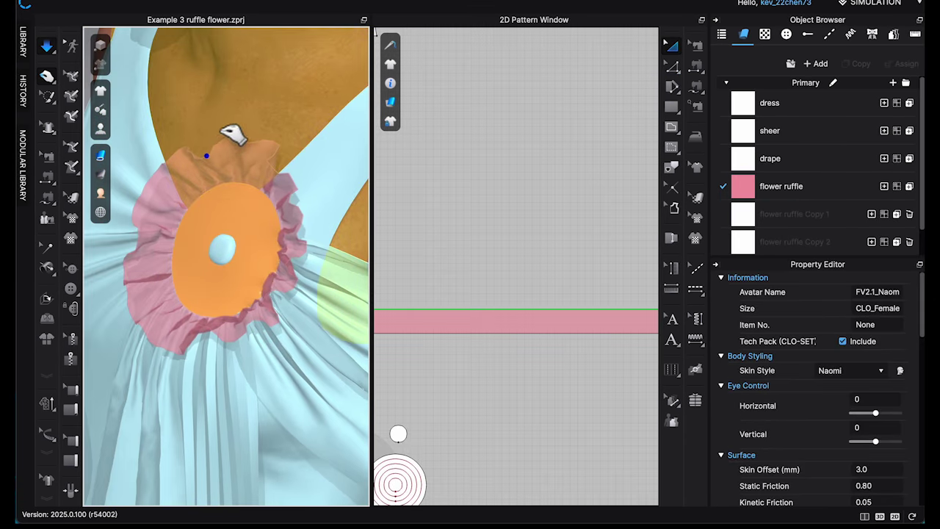
{"action": "left_click", "coordinate": [249, 154]}
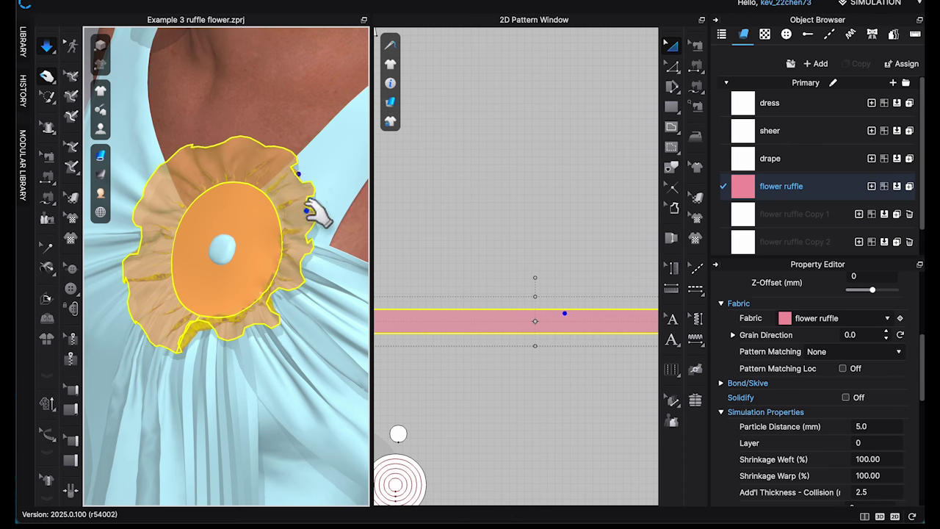
{"action": "right_click_drag", "start_coordinate": [315, 220], "coordinate": [378, 315]}
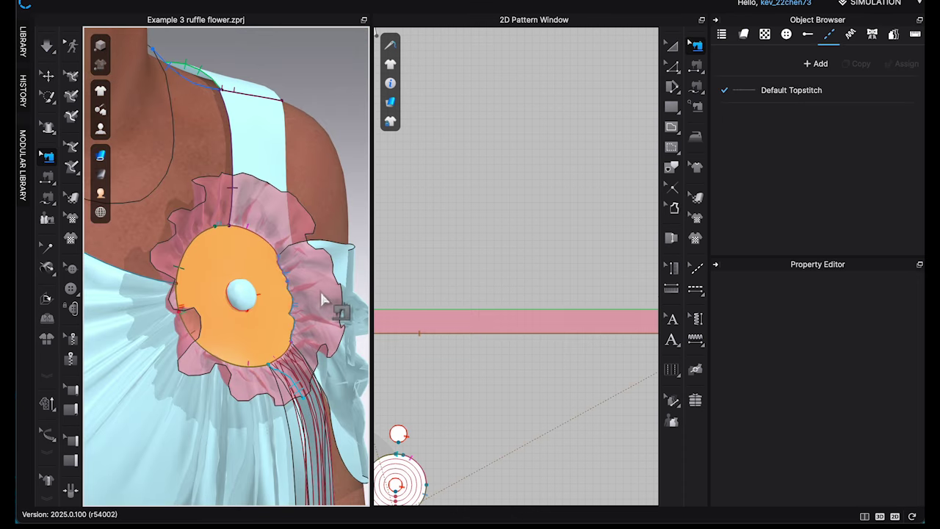
Freeze the finished outer ruffle on the flower base in 3D.
{"action": "right_click", "coordinate": [323, 299]}
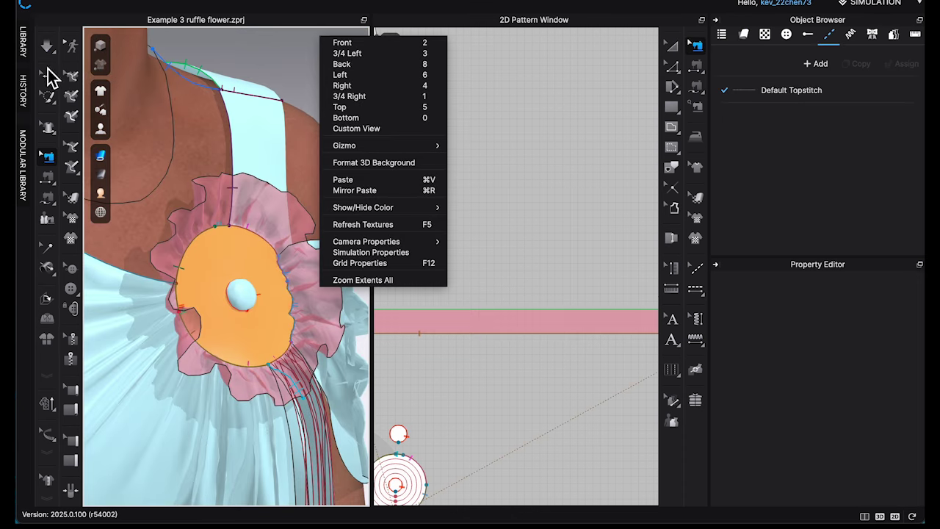
{"action": "left_click", "coordinate": [46, 76]}
{"action": "right_click_drag", "start_coordinate": [242, 176], "coordinate": [303, 226]}
{"action": "right_click", "coordinate": [272, 223]}
{"action": "left_click", "coordinate": [315, 63]}
{"action": "left_click", "coordinate": [590, 169]}
{"action": "scroll", "coordinate": [590, 175], "scroll_direction": "down", "scroll_amount": 2}
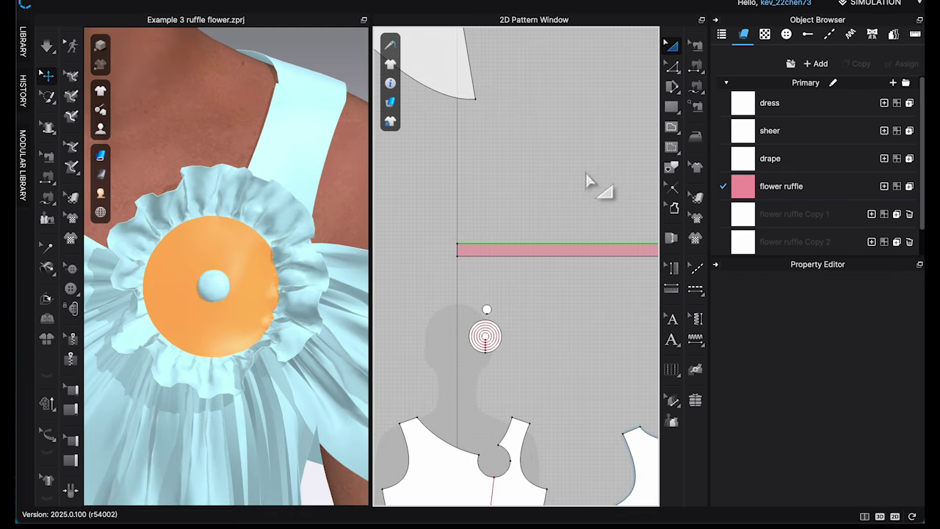
Copy the pink ruffle strip and paste the duplicate directly below it in the 2D pattern.
{"action": "right_click_drag", "start_coordinate": [587, 180], "coordinate": [527, 167]}
{"action": "left_click_drag", "start_coordinate": [493, 236], "coordinate": [490, 138]}
{"action": "right_click", "coordinate": [494, 138]}
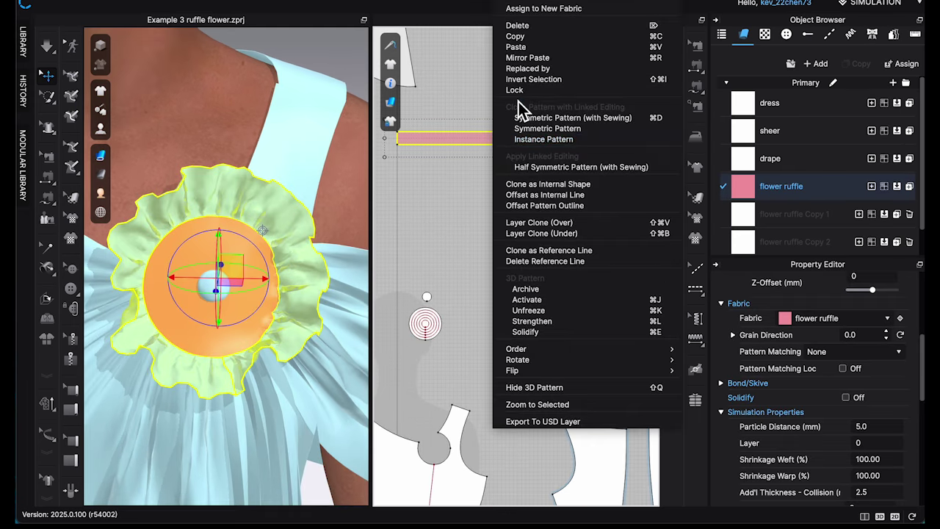
{"action": "left_click", "coordinate": [477, 166]}
{"action": "right_click", "coordinate": [461, 176]}
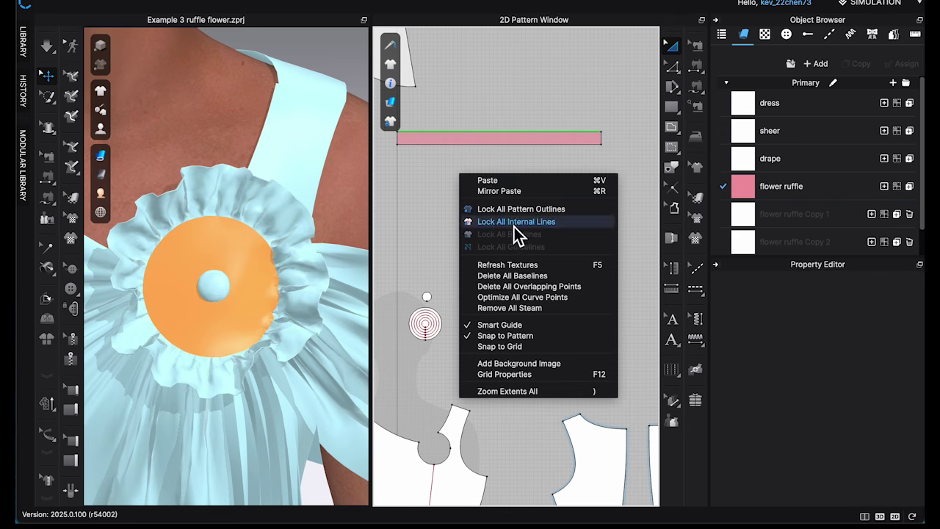
{"action": "left_click", "coordinate": [509, 183]}
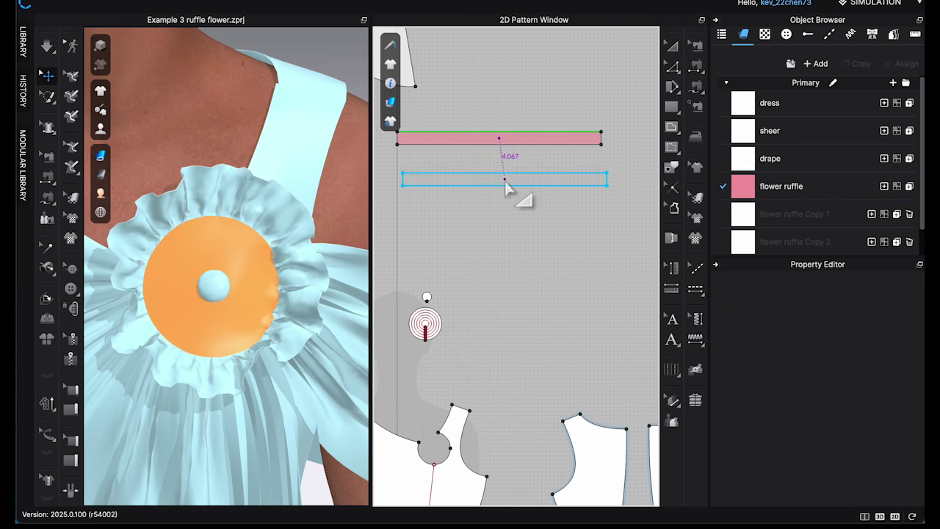
{"action": "left_click", "coordinate": [495, 225]}
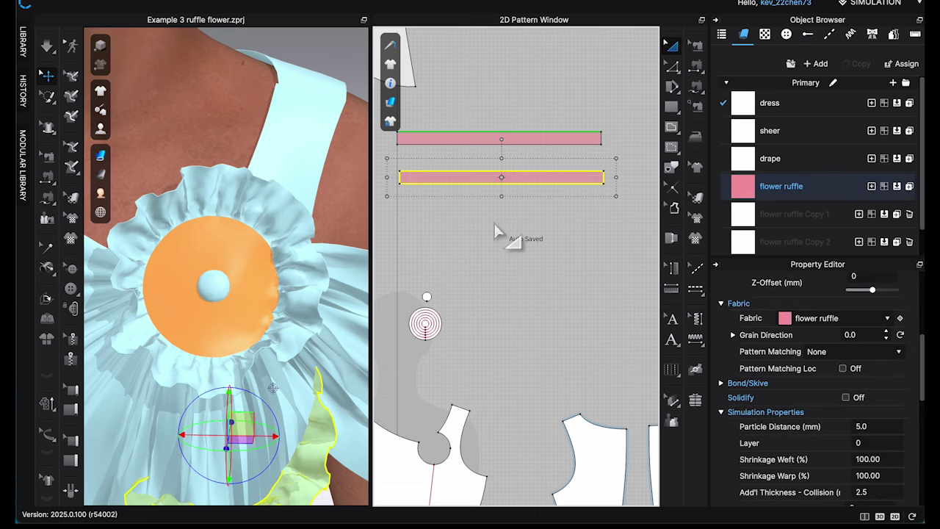
Assign the flower ruffle Copy 1 fabric to the duplicated strip and make the strip slightly narrower.
{"action": "left_click", "coordinate": [910, 242]}
{"action": "left_click", "coordinate": [885, 214]}
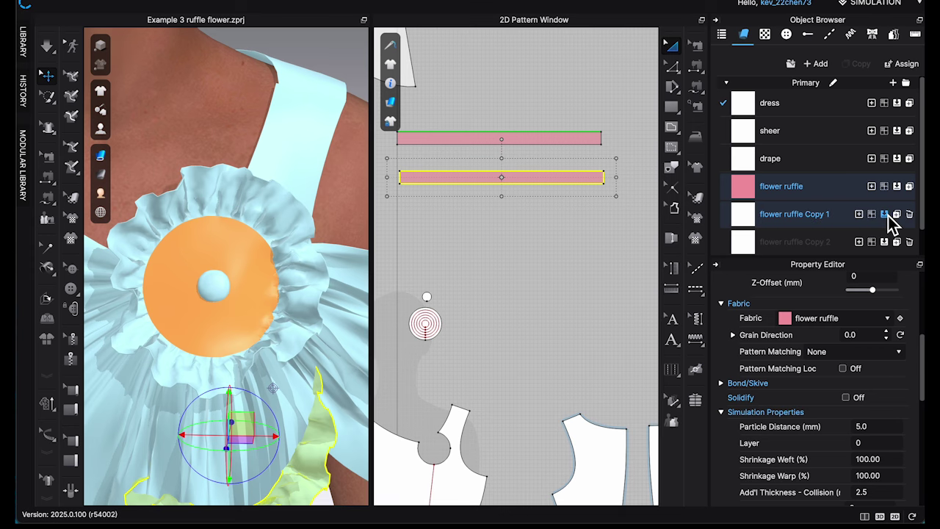
{"action": "scroll", "coordinate": [483, 200], "scroll_direction": "up", "scroll_amount": 4}
{"action": "middle_click_drag", "start_coordinate": [508, 229], "coordinate": [522, 311]}
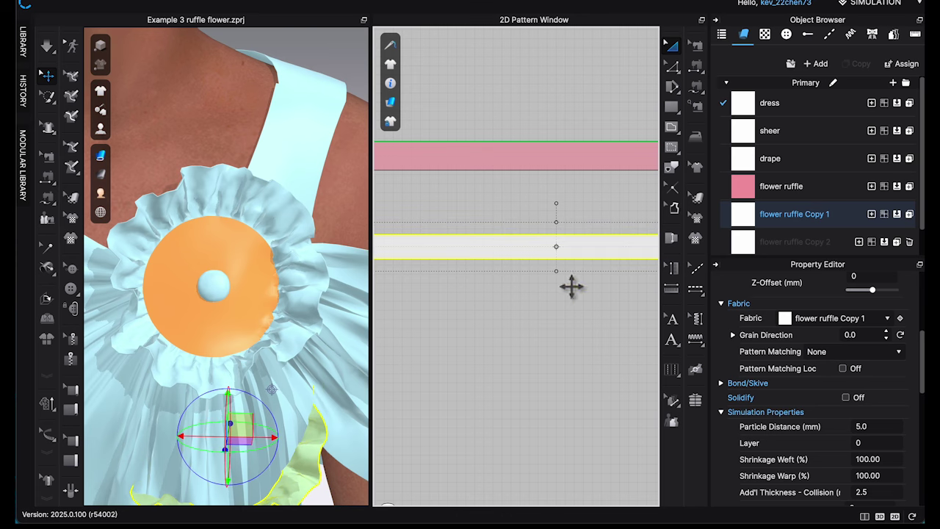
Shorten the duplicated strip from one end to about 17.8 and move it up closer to the pink strip.
{"action": "scroll", "coordinate": [577, 330], "scroll_direction": "down", "scroll_amount": 3}
{"action": "scroll", "coordinate": [512, 317], "scroll_direction": "down", "scroll_amount": 2}
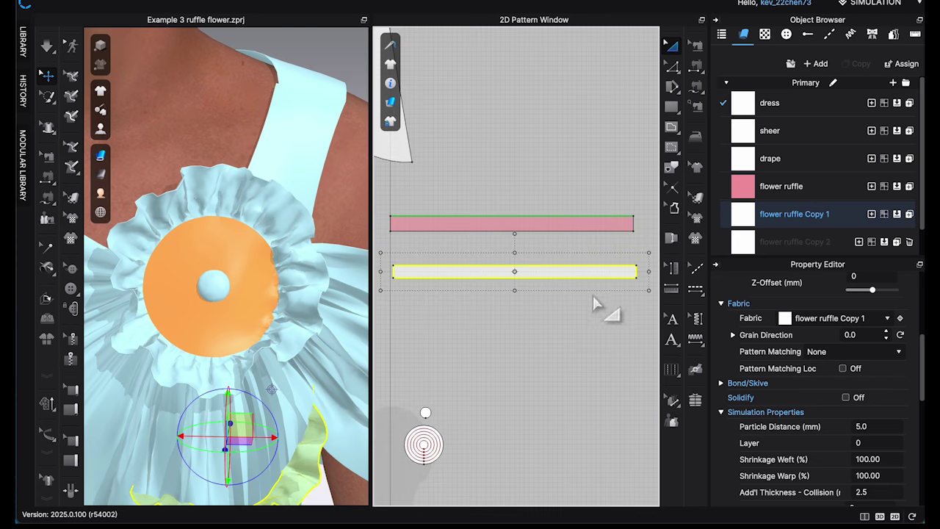
{"action": "middle_click_drag", "start_coordinate": [647, 271], "coordinate": [644, 269]}
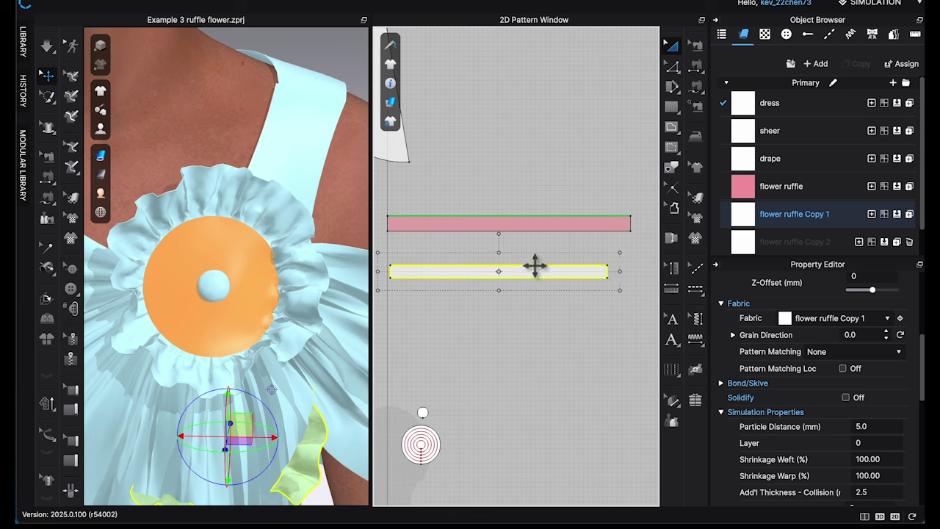
{"action": "left_click_drag", "start_coordinate": [531, 255], "coordinate": [531, 255]}
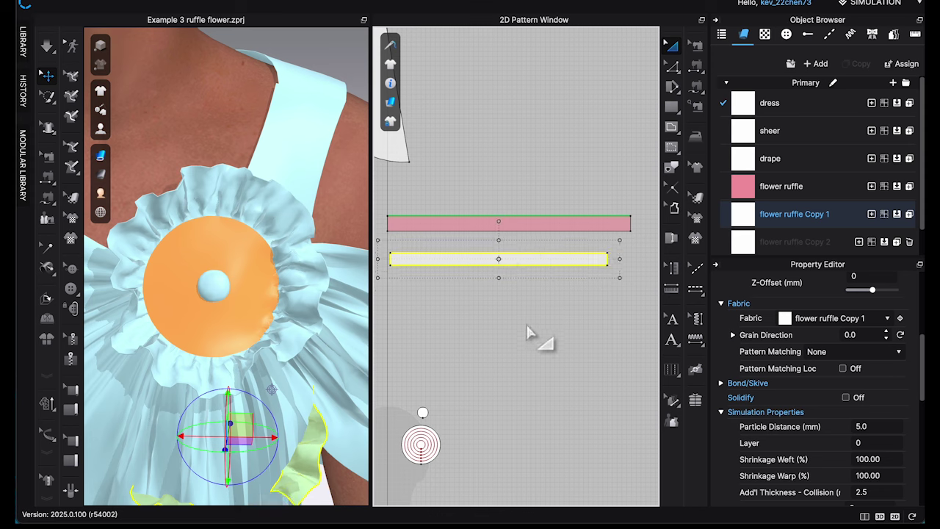
Sew the second strip's lower long edge around the outermost internal circle of the flower base.
{"action": "left_click", "coordinate": [697, 66]}
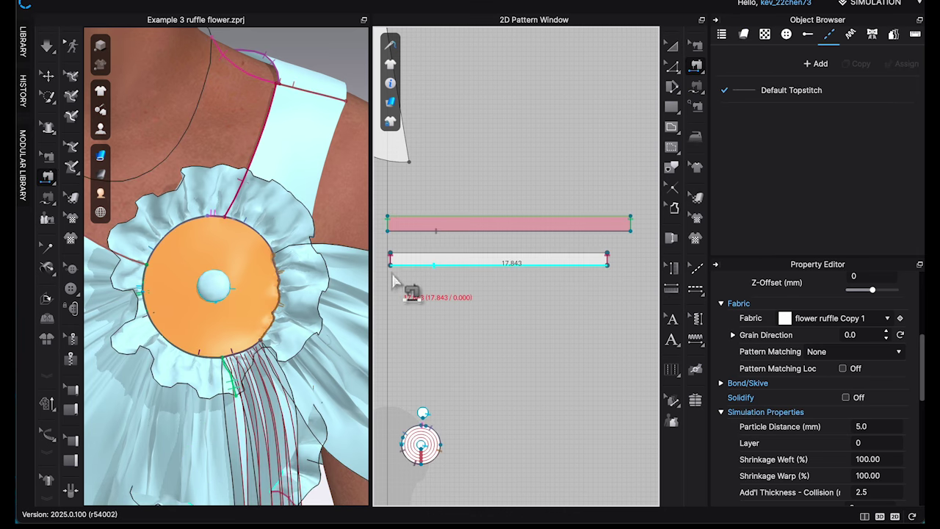
{"action": "left_click", "coordinate": [409, 270]}
{"action": "left_click", "coordinate": [702, 103]}
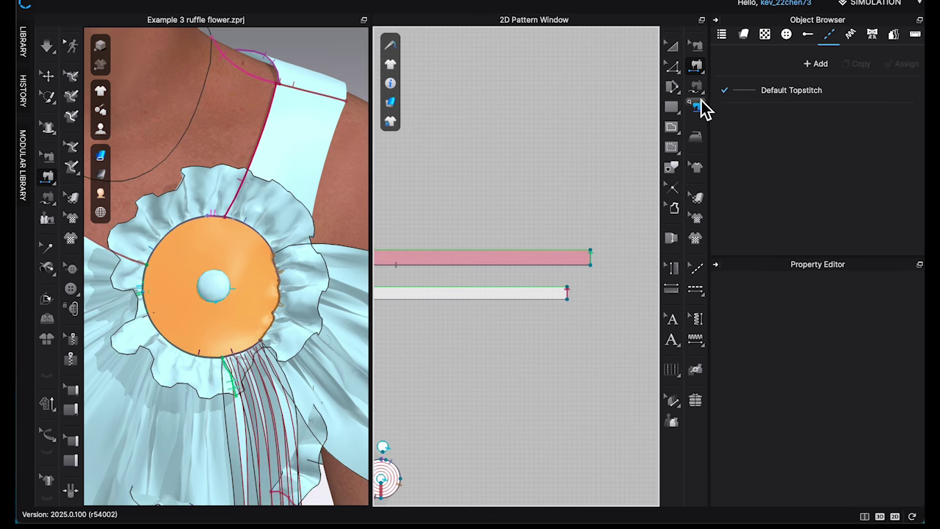
{"action": "scroll", "coordinate": [646, 205], "scroll_direction": "down", "scroll_amount": 3}
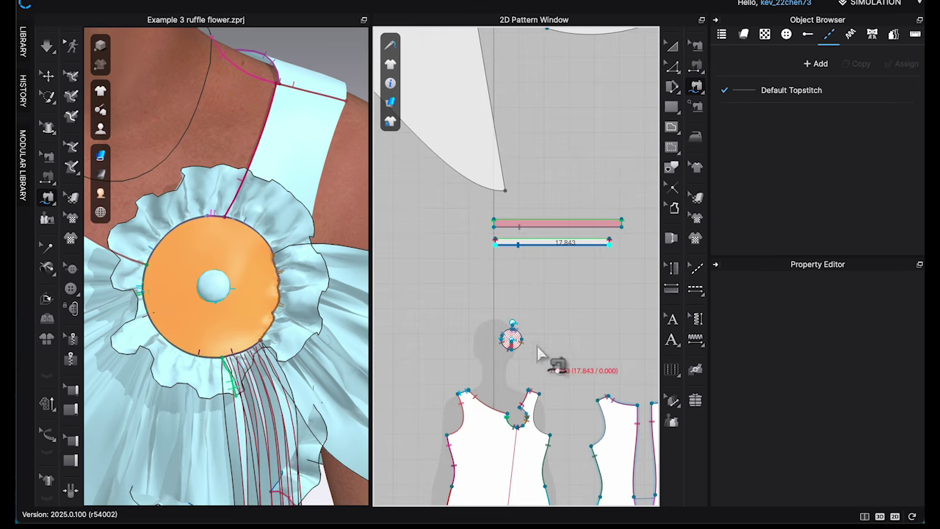
{"action": "scroll", "coordinate": [515, 352], "scroll_direction": "up", "scroll_amount": 5}
{"action": "left_click", "coordinate": [493, 313]}
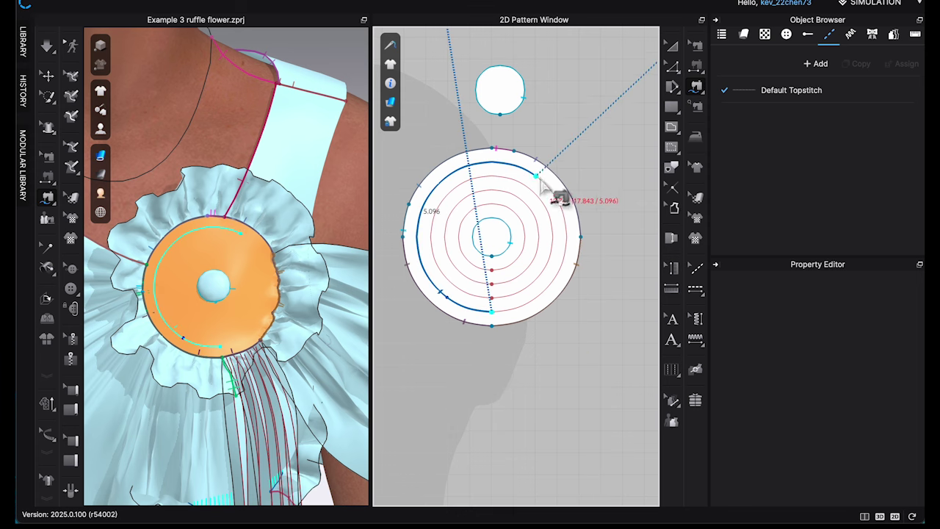
{"action": "left_click", "coordinate": [493, 312]}
{"action": "scroll", "coordinate": [569, 309], "scroll_direction": "down", "scroll_amount": 6}
Move the second ruffle up in front of the flower in 3D and unfreeze it.
{"action": "key", "text": "a"}
{"action": "left_click", "coordinate": [566, 138]}
{"action": "scroll", "coordinate": [279, 388], "scroll_direction": "down", "scroll_amount": 3}
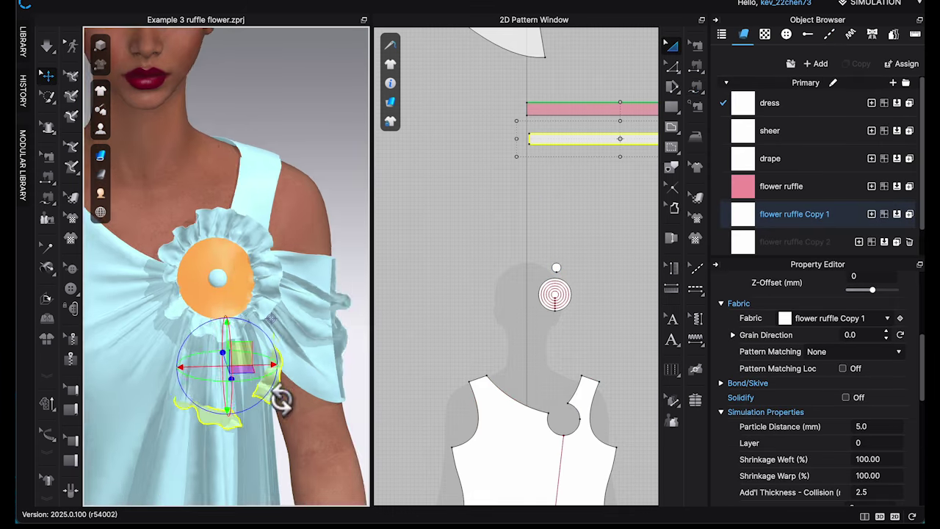
{"action": "left_click_drag", "start_coordinate": [238, 363], "coordinate": [274, 255]}
{"action": "right_click", "coordinate": [280, 237]}
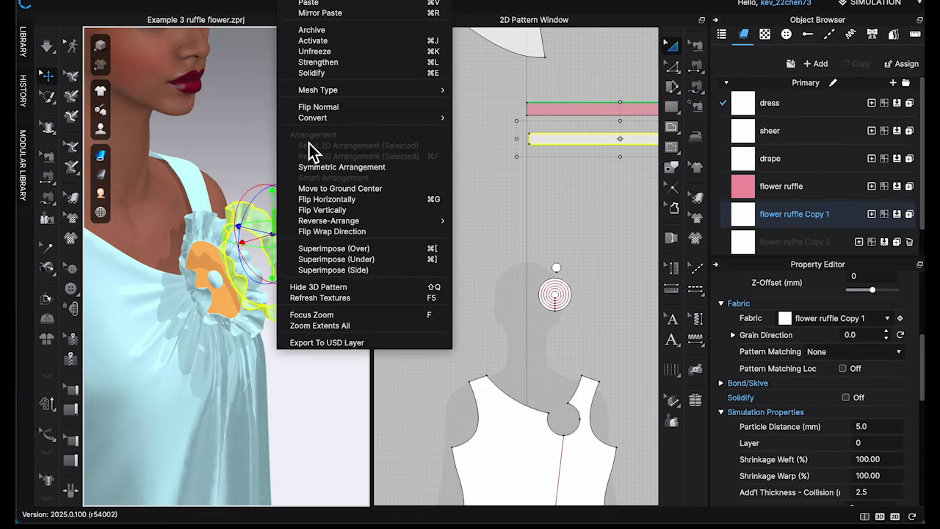
{"action": "left_click", "coordinate": [337, 51]}
Bring the second ruffle closer to the flower base and start the simulation.
{"action": "right_click_drag", "start_coordinate": [344, 303], "coordinate": [389, 272]}
{"action": "left_click_drag", "start_coordinate": [292, 227], "coordinate": [275, 235]}
{"action": "right_click_drag", "start_coordinate": [344, 294], "coordinate": [294, 301]}
{"action": "key", "text": "space"}
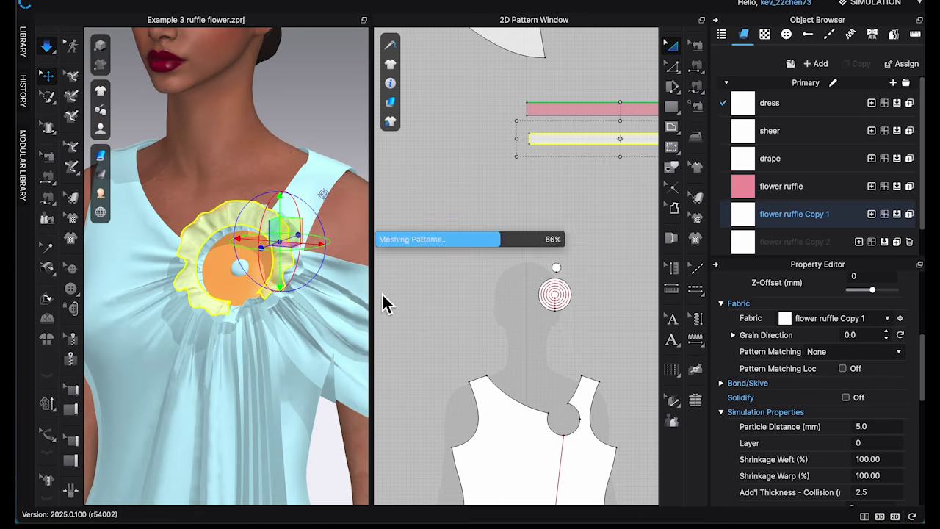
Tug the second ruffle's outer edge outward around the flower during simulation to spread its folds.
{"action": "scroll", "coordinate": [278, 315], "scroll_direction": "up", "scroll_amount": 2}
{"action": "scroll", "coordinate": [278, 316], "scroll_direction": "up", "scroll_amount": 3}
{"action": "left_click_drag", "start_coordinate": [189, 303], "coordinate": [173, 312]}
{"action": "left_click_drag", "start_coordinate": [206, 234], "coordinate": [188, 224]}
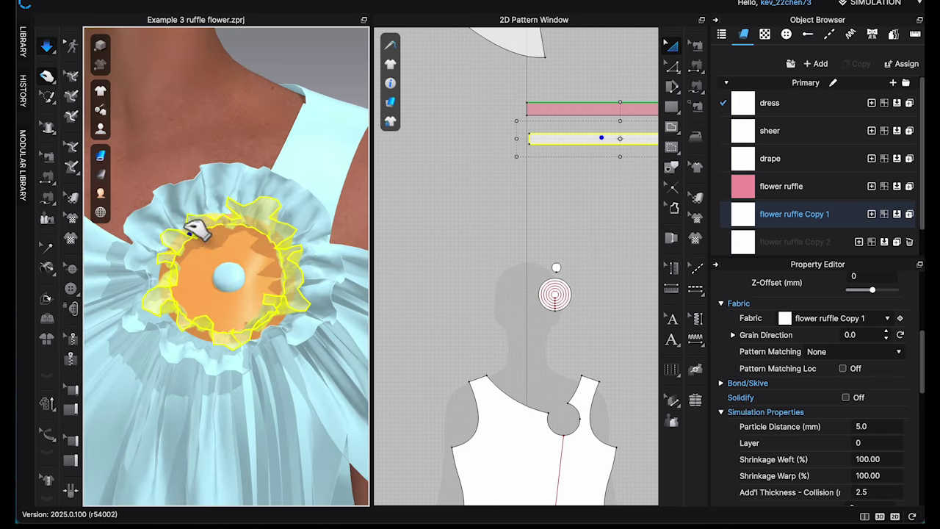
{"action": "mouse_move", "coordinate": [182, 253]}
{"action": "right_mouse_down"}
{"action": "mouse_move", "coordinate": [238, 259]}
{"action": "mouse_move", "coordinate": [179, 269]}
{"action": "right_mouse_up"}
{"action": "left_click_drag", "start_coordinate": [177, 275], "coordinate": [152, 275]}
{"action": "left_click_drag", "start_coordinate": [219, 215], "coordinate": [222, 205]}
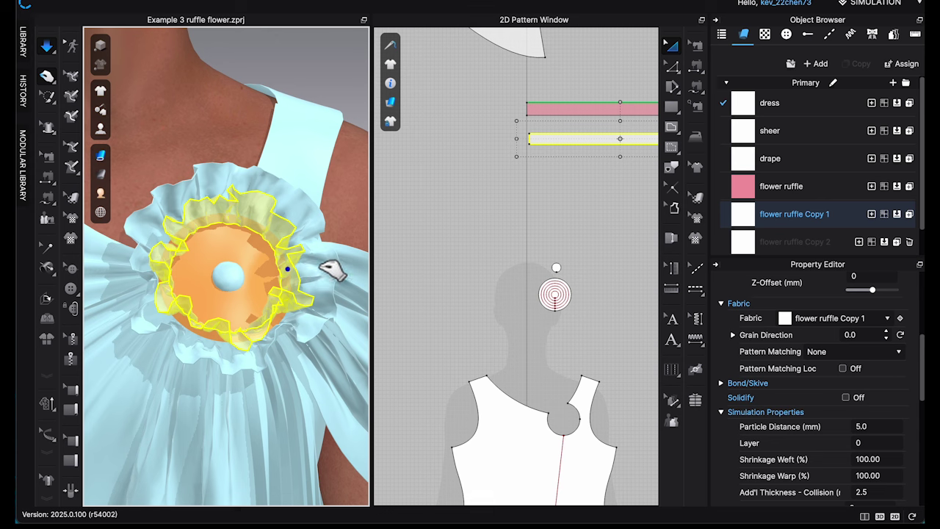
{"action": "right_click_drag", "start_coordinate": [332, 270], "coordinate": [280, 342]}
{"action": "right_click_drag", "start_coordinate": [209, 296], "coordinate": [319, 237]}
Strengthen the second ruffle and simulate it to smooth out its folds.
{"action": "left_click", "coordinate": [696, 45]}
{"action": "left_click", "coordinate": [47, 76]}
{"action": "right_click", "coordinate": [321, 155]}
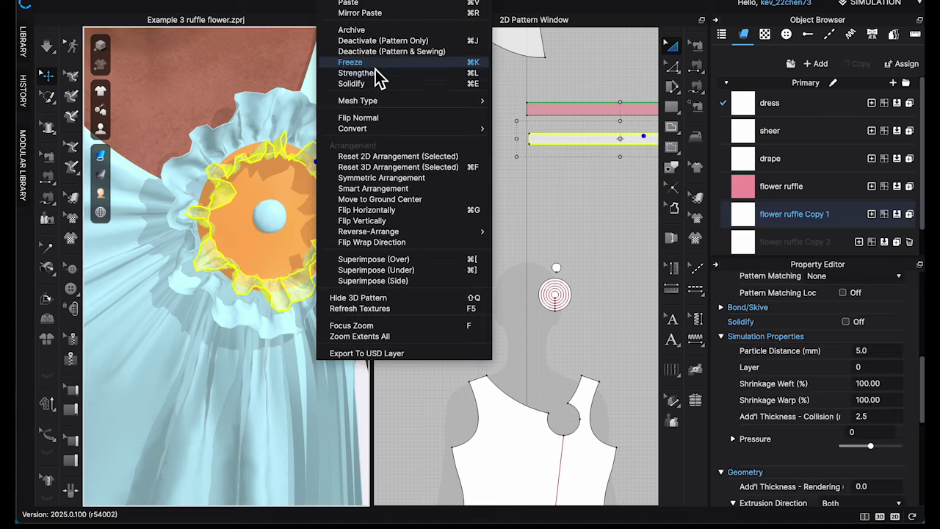
{"action": "left_click", "coordinate": [376, 66]}
{"action": "key", "text": "space"}
{"action": "right_click_drag", "start_coordinate": [273, 241], "coordinate": [248, 194]}
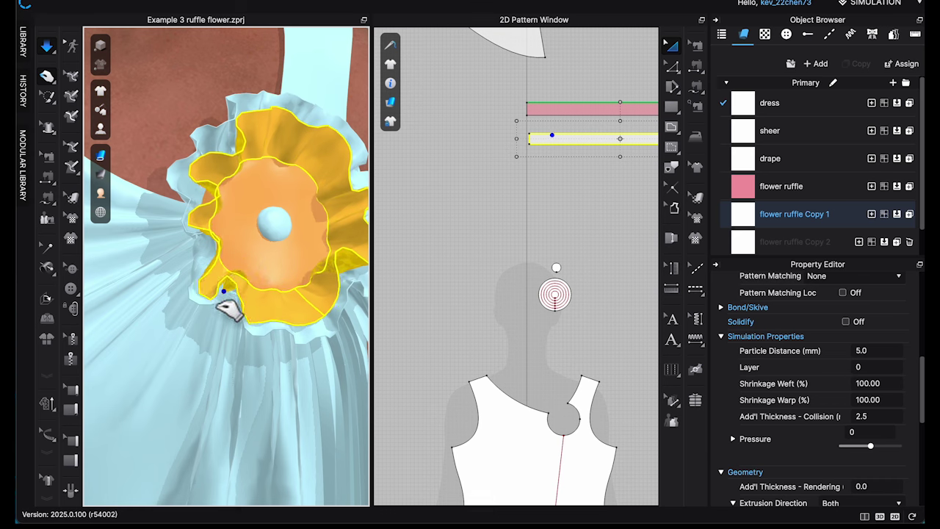
Stop the simulation and turn off strengthening on the second ruffle.
{"action": "key", "text": "space"}
{"action": "right_click_drag", "start_coordinate": [218, 303], "coordinate": [313, 180]}
{"action": "right_click", "coordinate": [271, 163]}
{"action": "left_click", "coordinate": [328, 73]}
{"action": "left_click", "coordinate": [422, 187]}
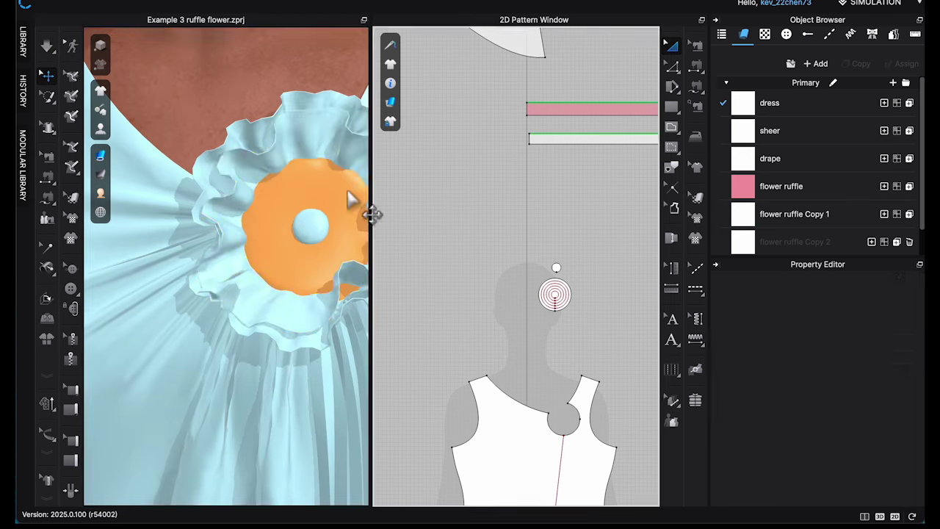
Freeze the finished second ruffle in 3D.
{"action": "scroll", "coordinate": [294, 213], "scroll_direction": "down", "scroll_amount": 5}
{"action": "scroll", "coordinate": [247, 235], "scroll_direction": "up", "scroll_amount": 3}
{"action": "right_click_drag", "start_coordinate": [250, 236], "coordinate": [224, 213]}
{"action": "right_click", "coordinate": [224, 180]}
{"action": "left_click", "coordinate": [278, 64]}
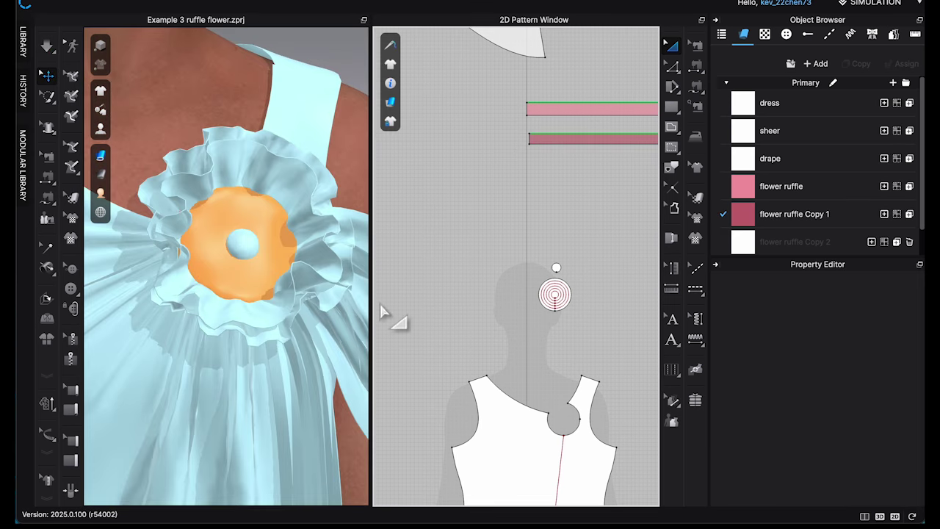
Copy the second ruffle strip and paste the duplicate below it as the third strip.
{"action": "scroll", "coordinate": [593, 286], "scroll_direction": "up", "scroll_amount": 5}
{"action": "scroll", "coordinate": [544, 260], "scroll_direction": "down", "scroll_amount": 4}
{"action": "left_click", "coordinate": [518, 180]}
{"action": "key", "text": "ctrl+c"}
{"action": "key", "text": "ctrl+v"}
{"action": "left_click", "coordinate": [552, 224]}
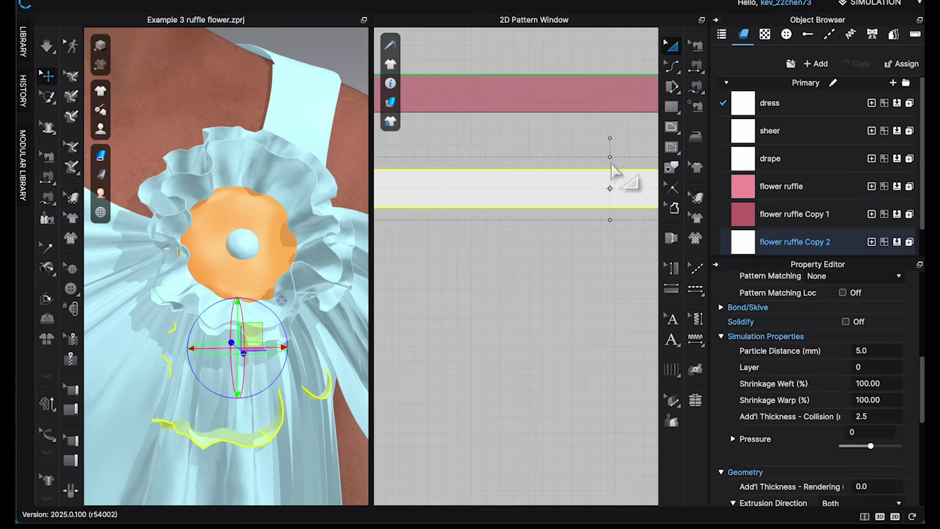
{"action": "scroll", "coordinate": [616, 213], "scroll_direction": "down", "scroll_amount": 6}
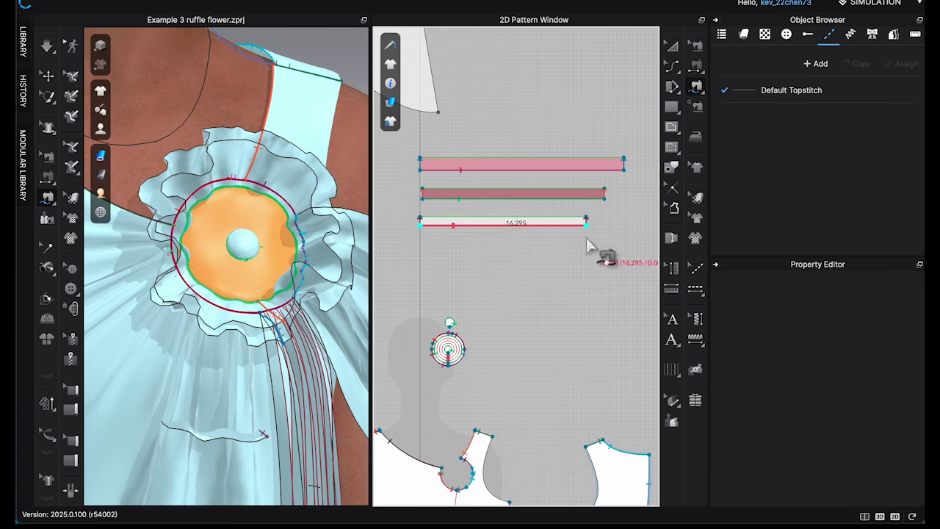
Simulate the strengthened third ruffle and tug its outer edge to shape the folds.
{"action": "scroll", "coordinate": [609, 193], "scroll_direction": "up", "scroll_amount": 3}
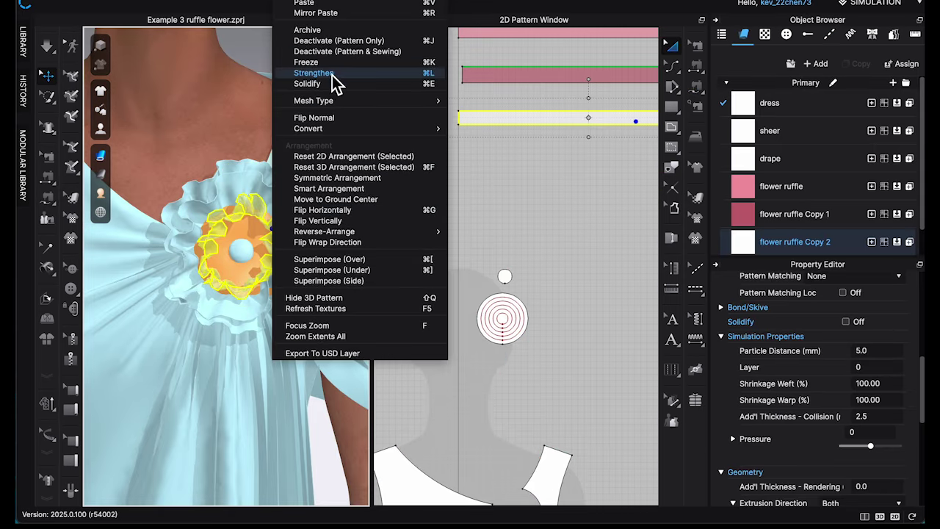
{"action": "key", "text": "space"}
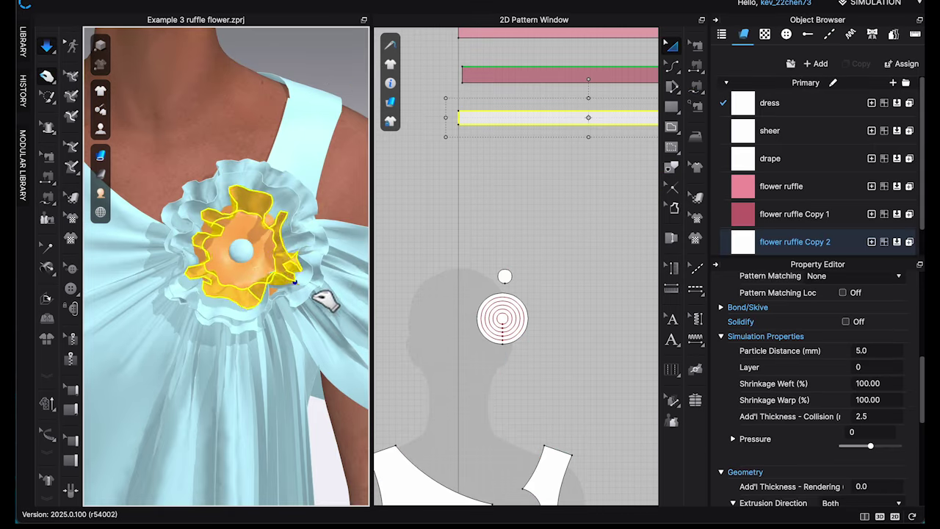
{"action": "left_click", "coordinate": [332, 264]}
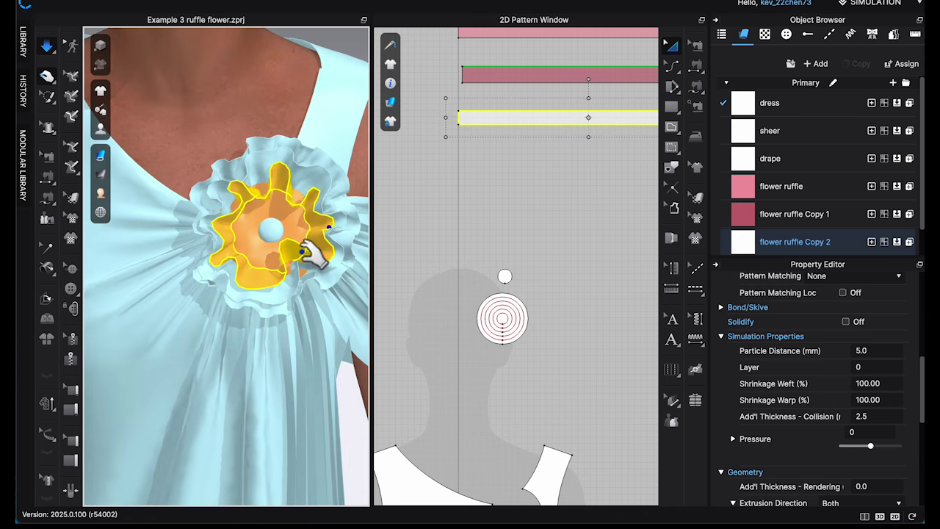
{"action": "left_click", "coordinate": [312, 228]}
{"action": "left_click", "coordinate": [261, 158]}
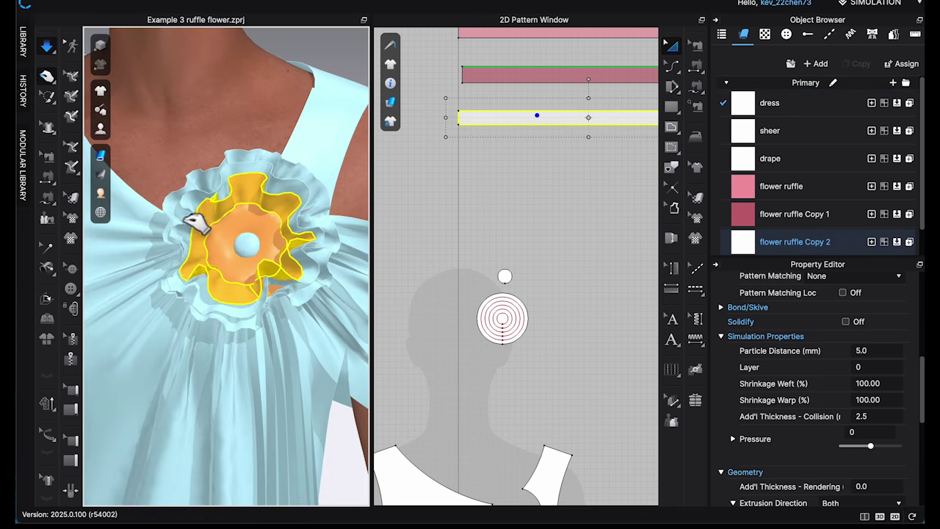
Stop the simulation, turn off strengthening on the third ruffle and freeze it.
{"action": "key", "text": "space"}
{"action": "right_click", "coordinate": [286, 193]}
{"action": "left_click", "coordinate": [331, 64]}
{"action": "right_click", "coordinate": [556, 117]}
{"action": "left_click", "coordinate": [607, 314]}
Set the flower ruffle Copy 2 fabric's base color to a deep crimson pink, darker than the second ruffle's.
{"action": "scroll", "coordinate": [784, 217], "scroll_direction": "down", "scroll_amount": 2}
{"action": "left_click", "coordinate": [785, 214]}
{"action": "left_click", "coordinate": [888, 370]}
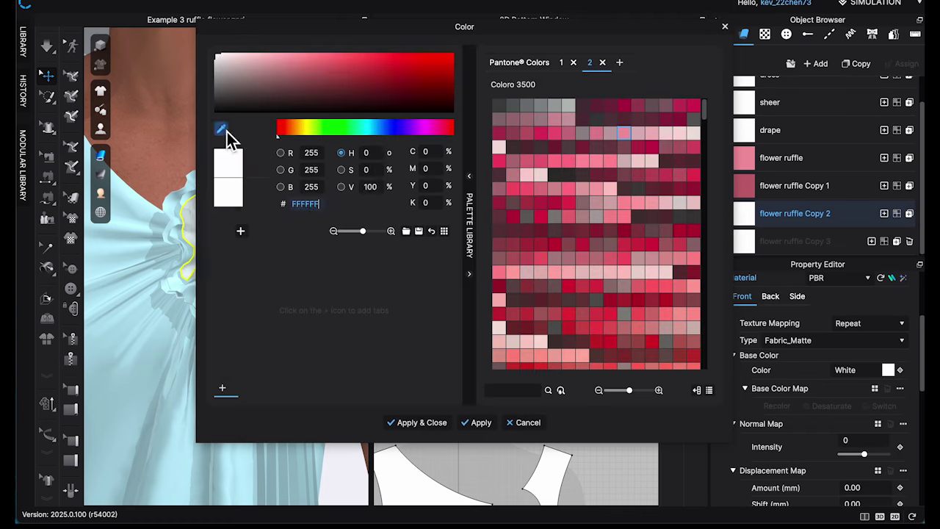
{"action": "left_click", "coordinate": [326, 68]}
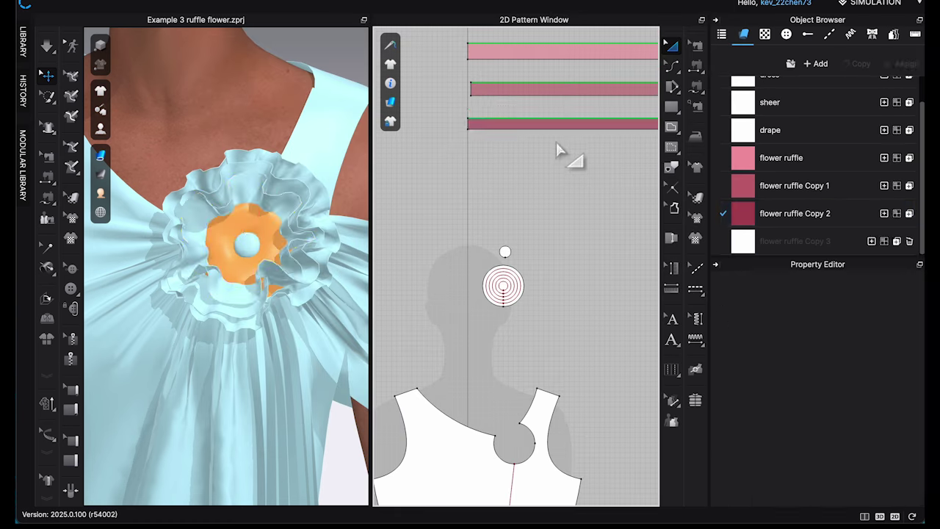
Assign the flower ruffle Copy 3 fabric to the fourth strip and duplicate that fabric twice.
{"action": "left_click", "coordinate": [884, 242]}
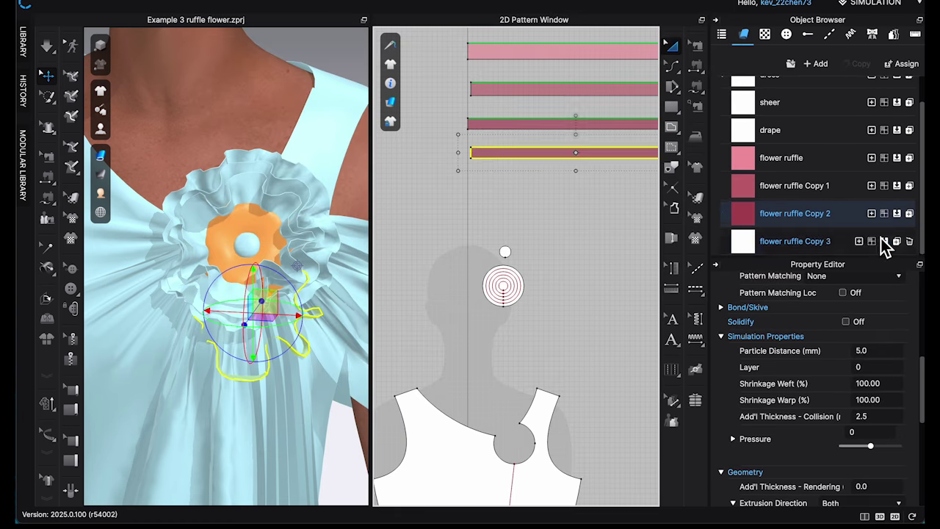
{"action": "left_click", "coordinate": [795, 242]}
{"action": "left_click", "coordinate": [862, 65]}
{"action": "left_click", "coordinate": [861, 65]}
{"action": "scroll", "coordinate": [801, 191], "scroll_direction": "down", "scroll_amount": 5}
{"action": "scroll", "coordinate": [538, 161], "scroll_direction": "up", "scroll_amount": 3}
Make the fourth ruffle strip narrower and shorten it from one end.
{"action": "left_click", "coordinate": [605, 144]}
{"action": "scroll", "coordinate": [605, 143], "scroll_direction": "up", "scroll_amount": 3}
{"action": "scroll", "coordinate": [605, 144], "scroll_direction": "down", "scroll_amount": 5}
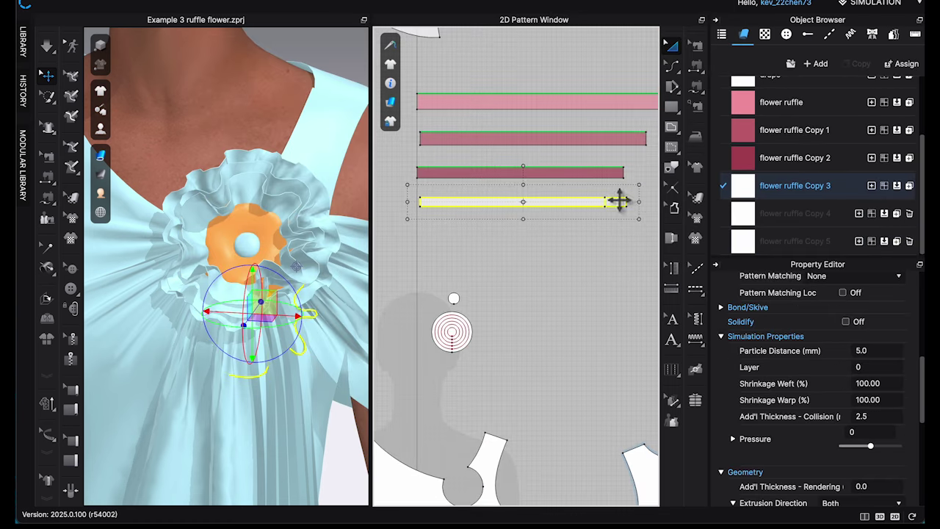
{"action": "left_click_drag", "start_coordinate": [620, 200], "coordinate": [618, 201]}
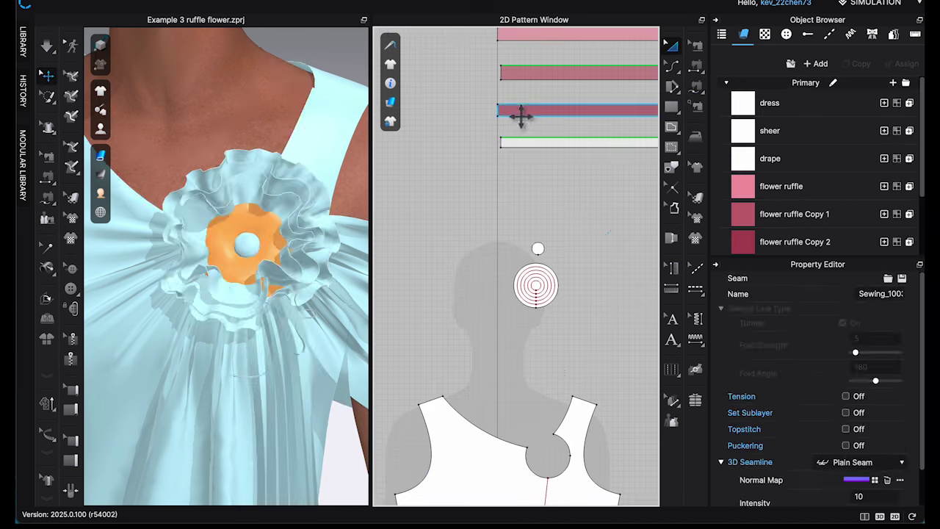
Simulate the fourth ruffle on the flower base and shape its folds in 3D.
{"action": "left_click", "coordinate": [252, 280]}
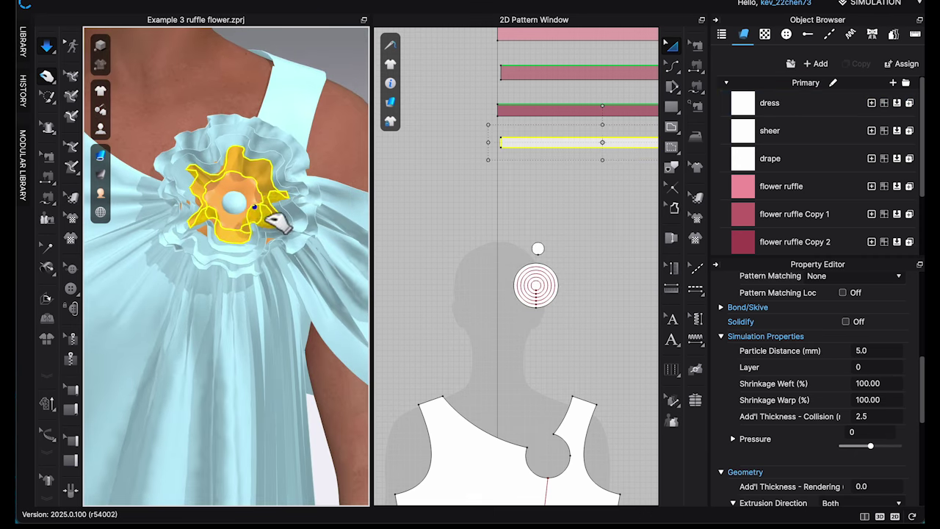
{"action": "left_click", "coordinate": [440, 175]}
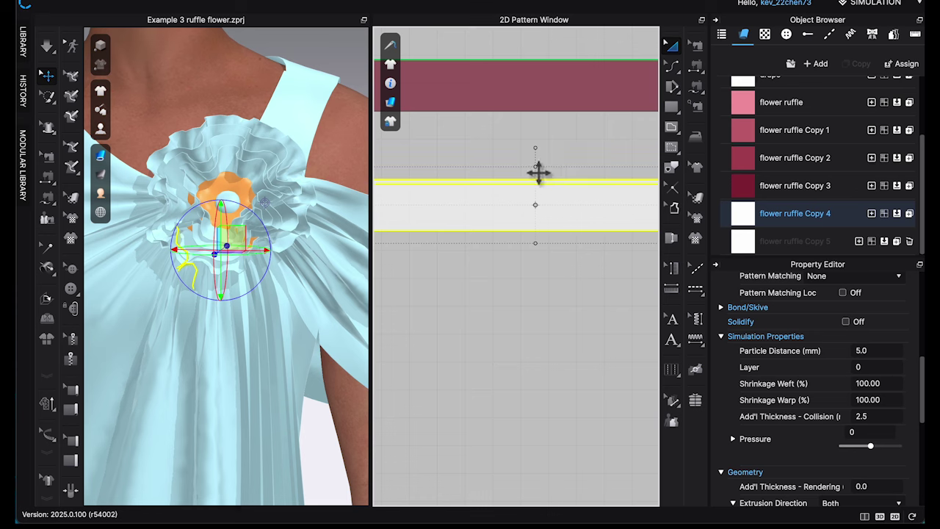
Turn off Solidify on the fifth, innermost ruffle strip, simulate it, and set its particle distance to 3.0 mm.
{"action": "scroll", "coordinate": [539, 172], "scroll_direction": "down", "scroll_amount": 5}
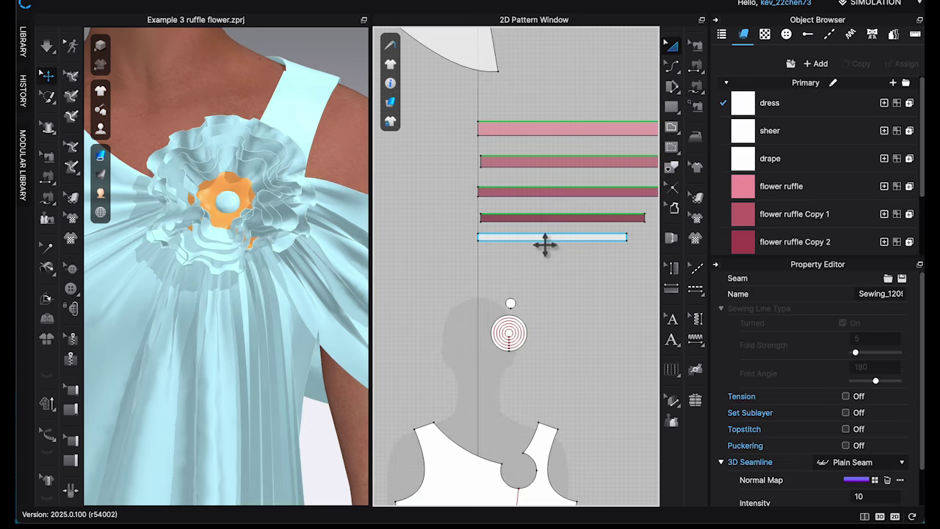
{"action": "left_click", "coordinate": [545, 237]}
{"action": "right_click", "coordinate": [278, 147]}
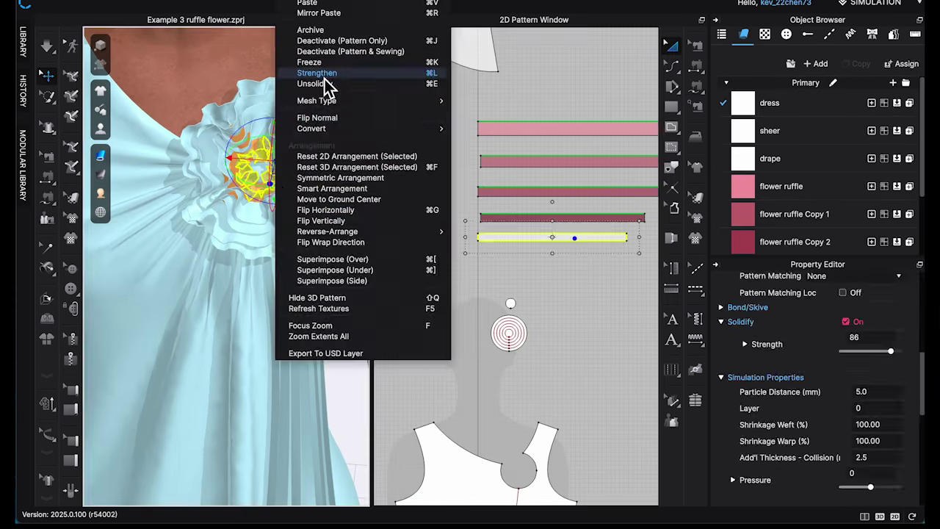
{"action": "left_click", "coordinate": [313, 83]}
{"action": "scroll", "coordinate": [325, 231], "scroll_direction": "up", "scroll_amount": 5}
{"action": "left_click_drag", "start_coordinate": [189, 130], "coordinate": [179, 146]}
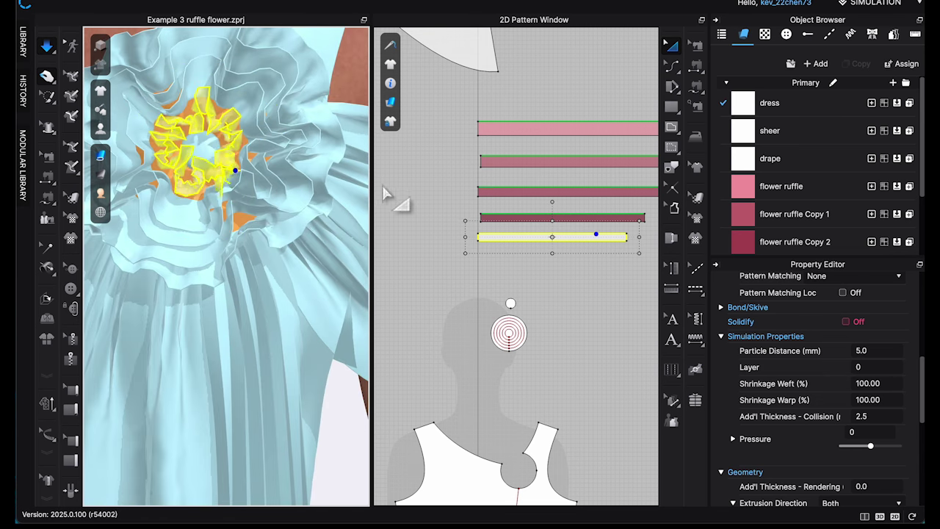
{"action": "right_click_drag", "start_coordinate": [262, 171], "coordinate": [275, 163]}
{"action": "right_click", "coordinate": [235, 134]}
{"action": "left_click", "coordinate": [276, 73]}
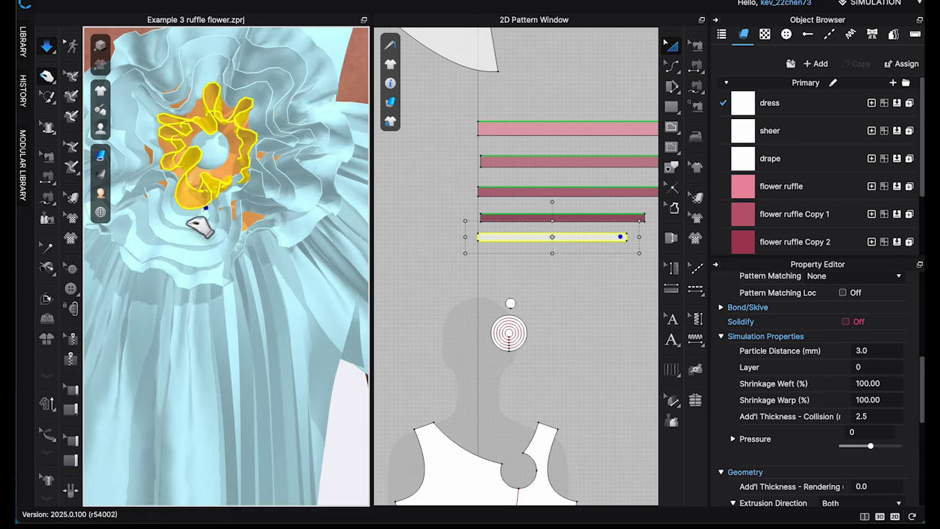
Pull the fifth ruffle's folds outward around the domed flower center in 3D and stop the simulation.
{"action": "right_click_drag", "start_coordinate": [201, 218], "coordinate": [242, 213]}
{"action": "left_click_drag", "start_coordinate": [237, 135], "coordinate": [315, 178]}
{"action": "right_click_drag", "start_coordinate": [294, 213], "coordinate": [243, 217]}
{"action": "left_click_drag", "start_coordinate": [185, 179], "coordinate": [225, 154]}
{"action": "right_click_drag", "start_coordinate": [225, 213], "coordinate": [257, 214]}
{"action": "left_click_drag", "start_coordinate": [220, 147], "coordinate": [274, 124]}
{"action": "right_click_drag", "start_coordinate": [279, 183], "coordinate": [250, 213]}
{"action": "left_click_drag", "start_coordinate": [196, 144], "coordinate": [203, 153]}
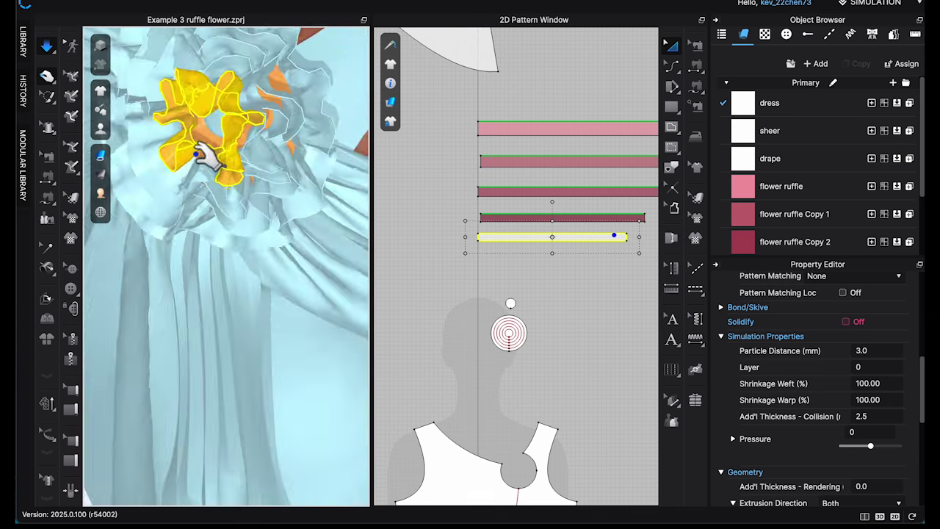
{"action": "right_click_drag", "start_coordinate": [257, 214], "coordinate": [228, 198]}
{"action": "left_click_drag", "start_coordinate": [233, 137], "coordinate": [239, 149]}
{"action": "right_click_drag", "start_coordinate": [239, 149], "coordinate": [181, 139]}
{"action": "right_click", "coordinate": [249, 104]}
{"action": "left_click", "coordinate": [309, 203]}
{"action": "key", "text": "space"}
Set the flower ruffle Copy 4 fabric's base color to a very dark burgundy, darker than Copy 3.
{"action": "scroll", "coordinate": [786, 213], "scroll_direction": "down", "scroll_amount": 5}
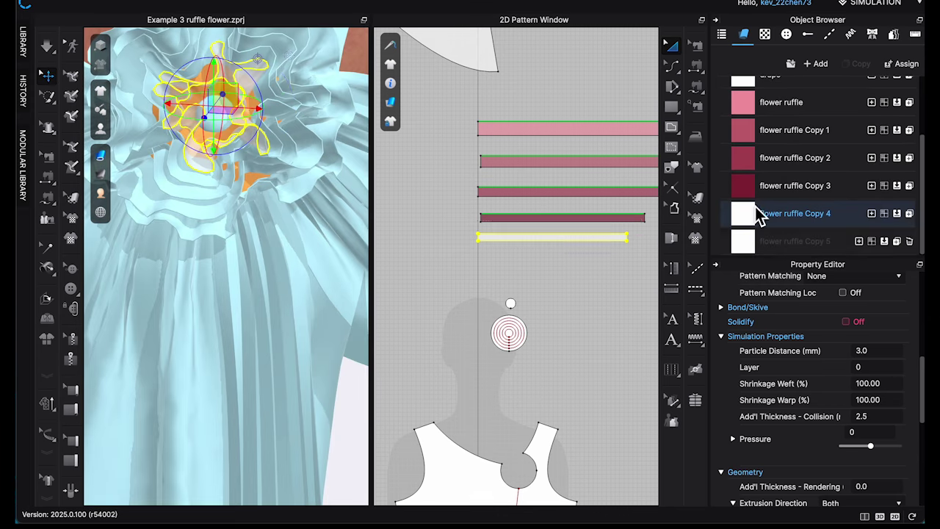
{"action": "left_click", "coordinate": [759, 215]}
{"action": "left_click", "coordinate": [888, 371]}
{"action": "key", "text": "ctrl+v"}
{"action": "left_click", "coordinate": [417, 422]}
Simulate the burgundy fifth ruffle again and adjust its folds beside the flower's domed center.
{"action": "key", "text": "space"}
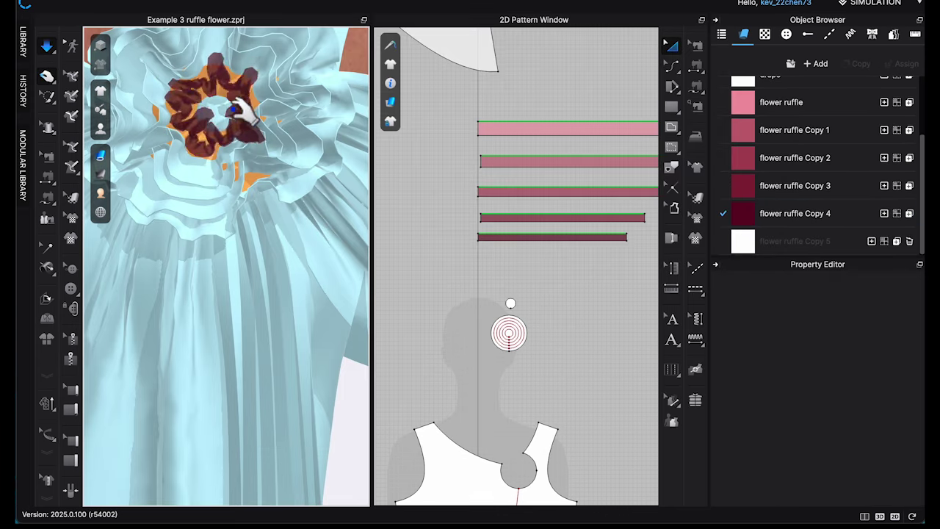
{"action": "key", "text": "space"}
{"action": "left_click_drag", "start_coordinate": [237, 105], "coordinate": [222, 85]}
{"action": "right_click", "coordinate": [241, 106]}
{"action": "left_click", "coordinate": [311, 205]}
{"action": "key", "text": "space"}
{"action": "left_click", "coordinate": [221, 99]}
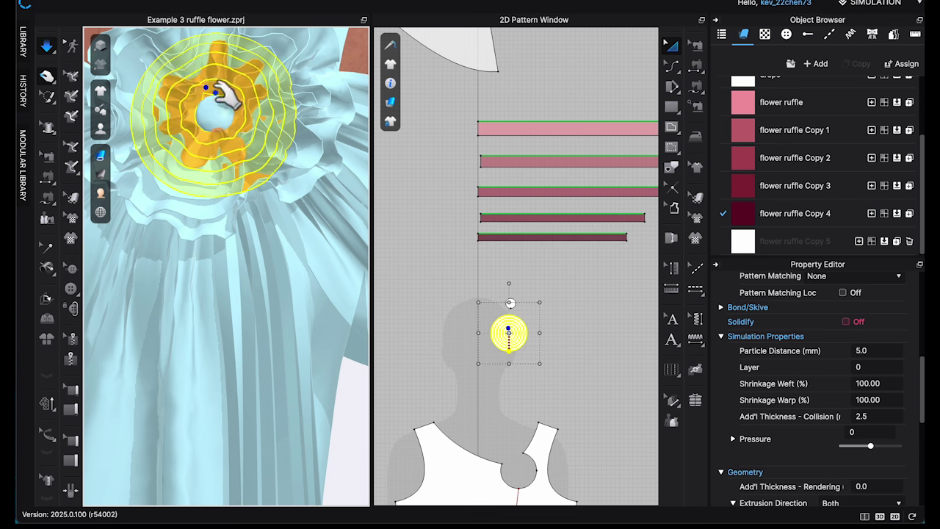
{"action": "left_click", "coordinate": [250, 94]}
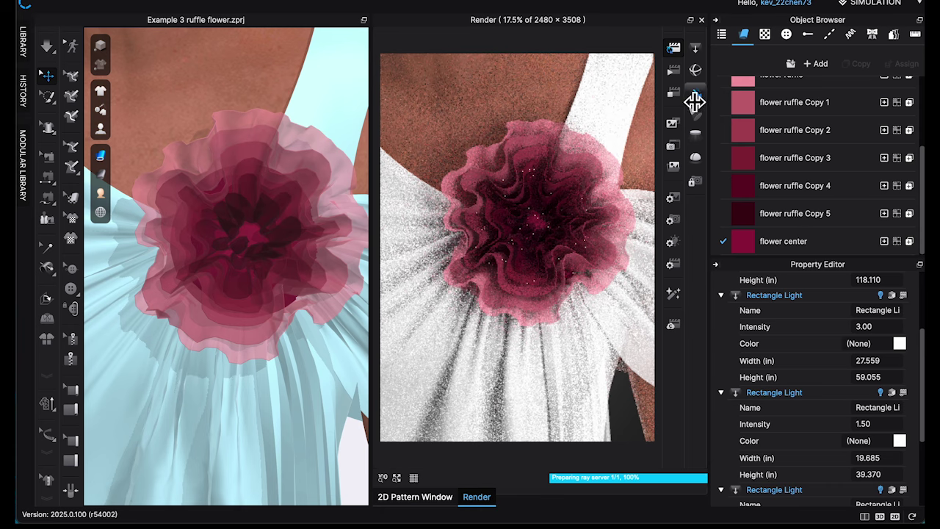
Set the Default Topstitch type to Texture with a 0" offset.
{"action": "left_click", "coordinate": [830, 35]}
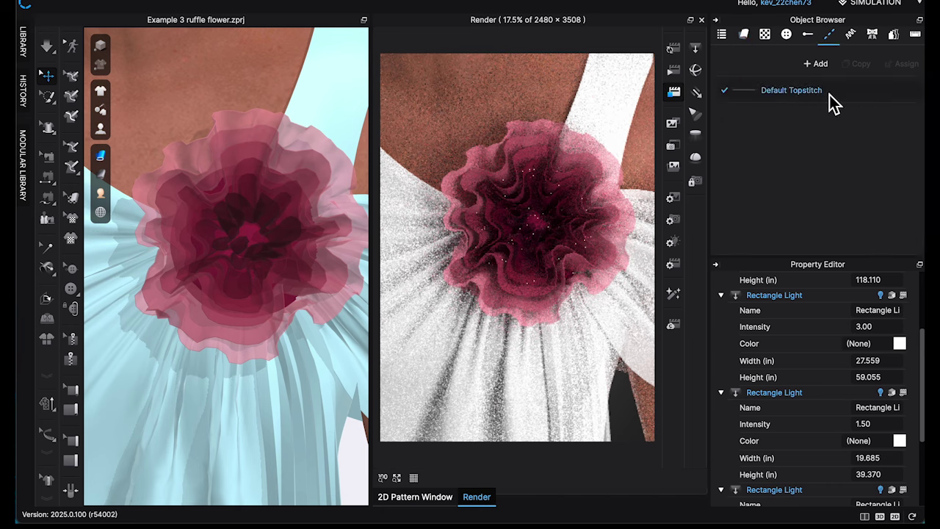
{"action": "left_click", "coordinate": [867, 89]}
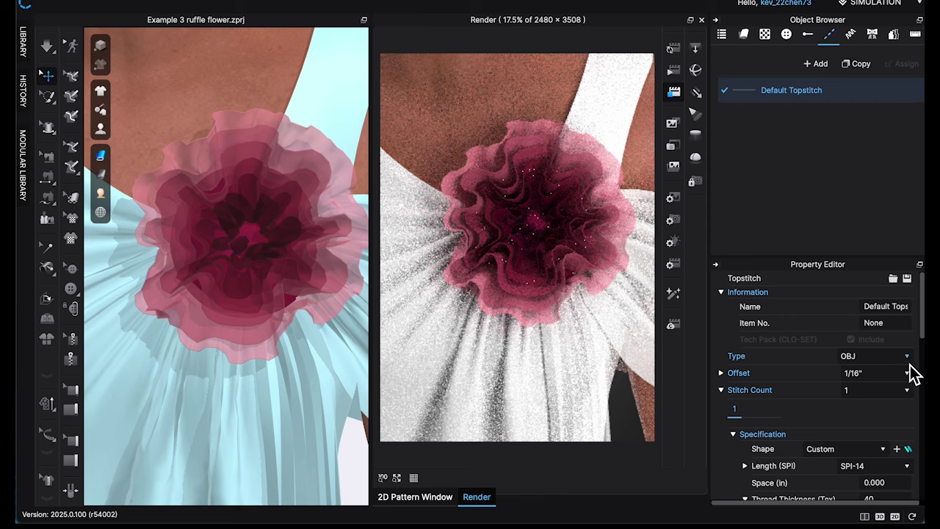
{"action": "left_click", "coordinate": [889, 382]}
{"action": "left_click", "coordinate": [907, 298]}
{"action": "left_click", "coordinate": [886, 323]}
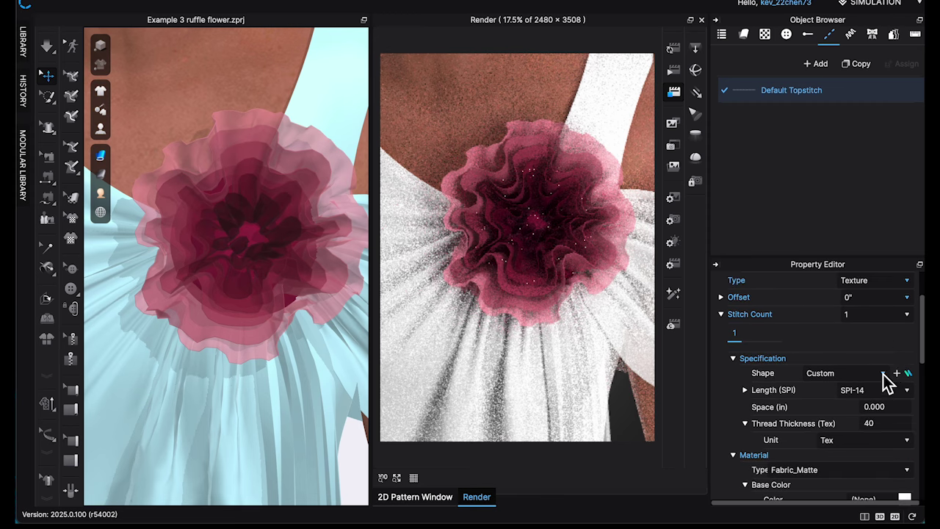
Choose the Zigzag stitch shape for the topstitch and set its stitch length to SPI-20.
{"action": "left_click", "coordinate": [885, 373]}
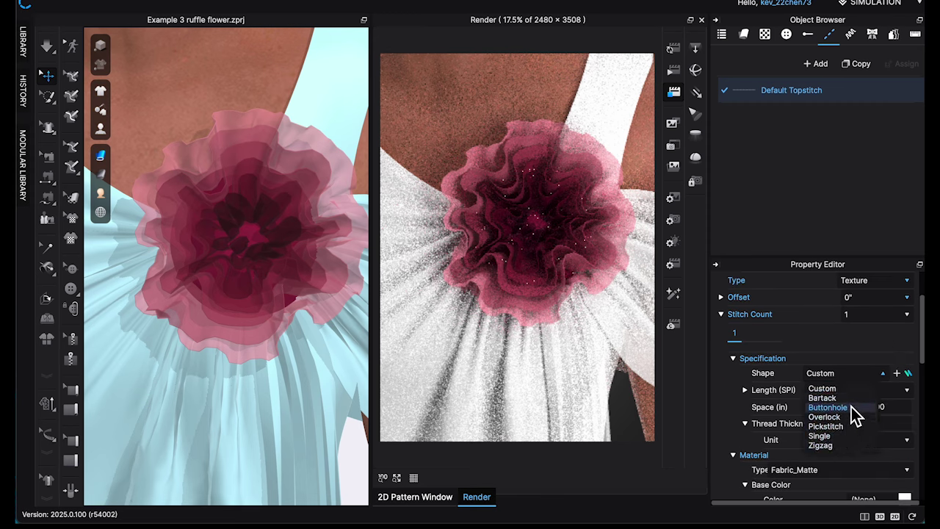
{"action": "left_click", "coordinate": [840, 450]}
{"action": "left_click", "coordinate": [909, 393]}
{"action": "left_click", "coordinate": [877, 379]}
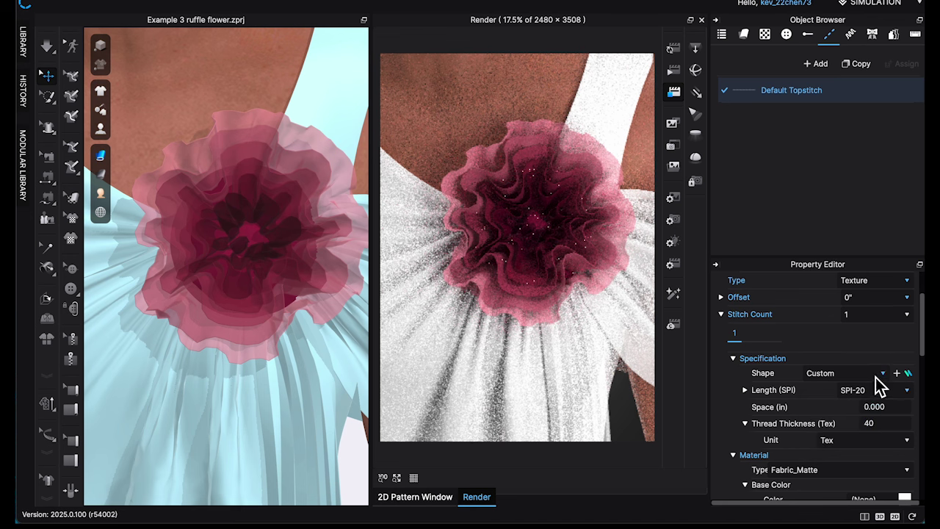
{"action": "scroll", "coordinate": [908, 398], "scroll_direction": "down", "scroll_amount": 3}
{"action": "scroll", "coordinate": [899, 360], "scroll_direction": "up", "scroll_amount": 1}
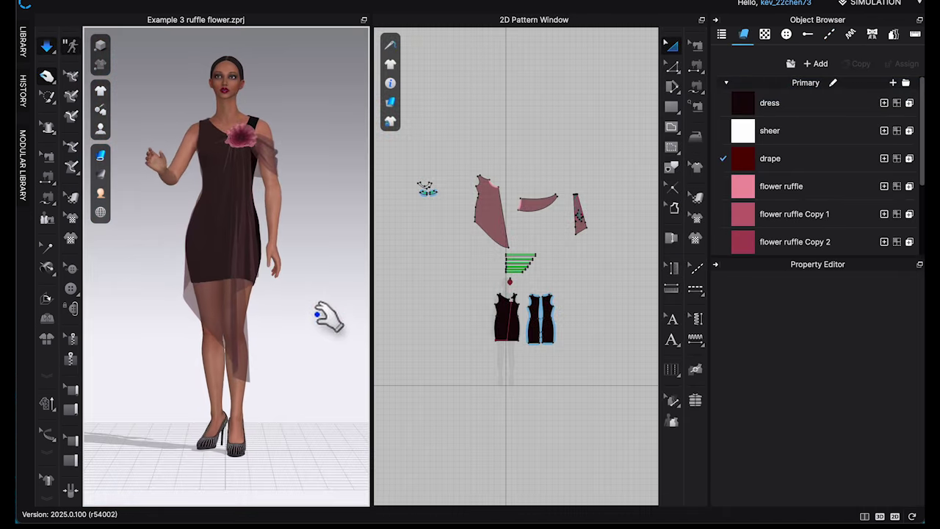
Stop the simulation and frame the posed avatar's face and the flower in a close-up 3D view.
{"action": "key", "text": "space"}
{"action": "middle_click_drag", "start_coordinate": [329, 231], "coordinate": [331, 266]}
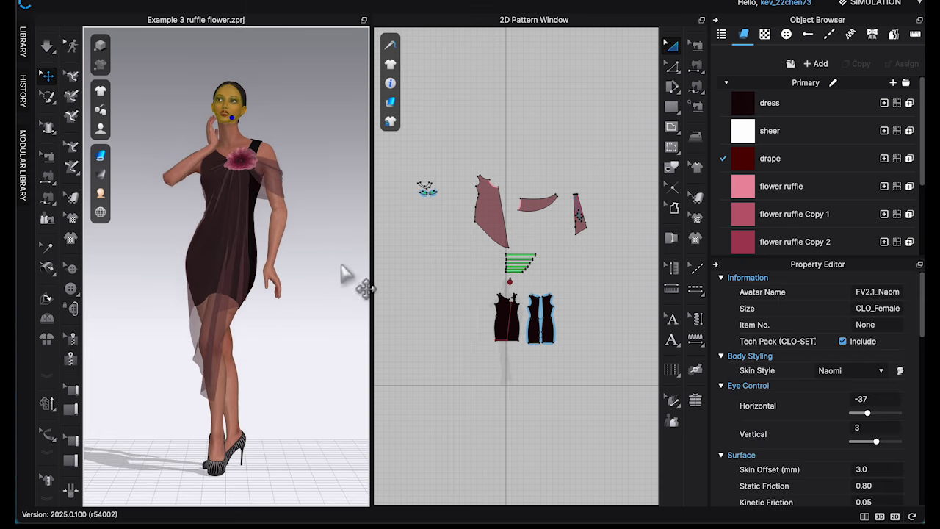
{"action": "scroll", "coordinate": [331, 293], "scroll_direction": "up", "scroll_amount": 5}
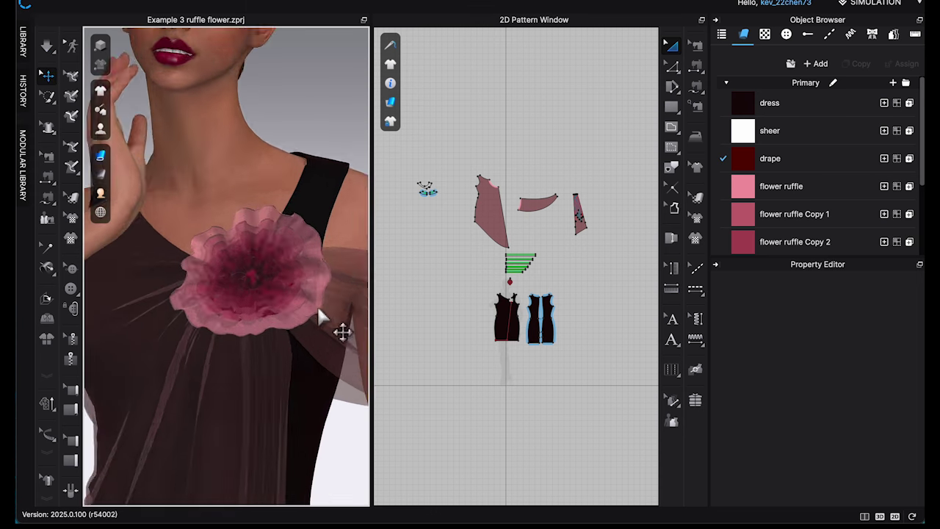
{"action": "left_click", "coordinate": [208, 220]}
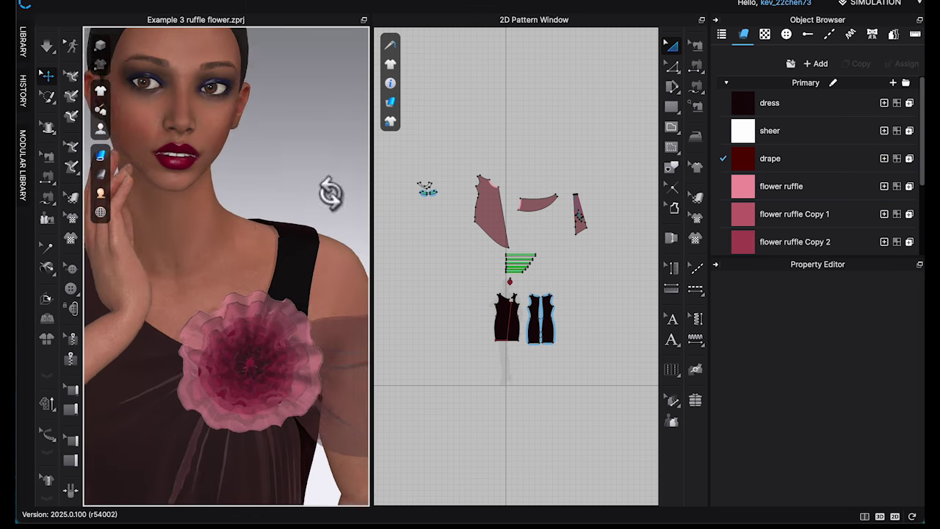
{"action": "right_click_drag", "start_coordinate": [325, 193], "coordinate": [347, 233]}
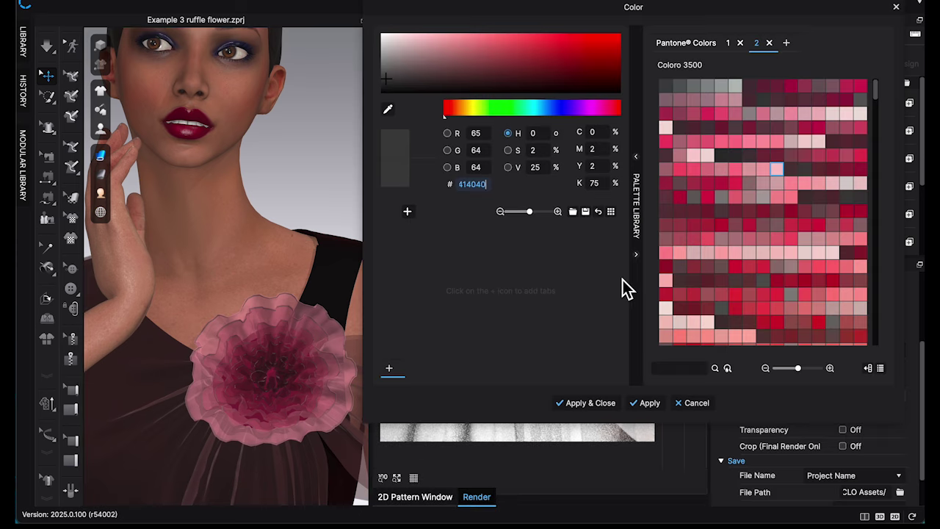
Set the render background color to the light pink DFBAC1.
{"action": "scroll", "coordinate": [827, 287], "scroll_direction": "down", "scroll_amount": 5}
{"action": "scroll", "coordinate": [735, 231], "scroll_direction": "up", "scroll_amount": 5}
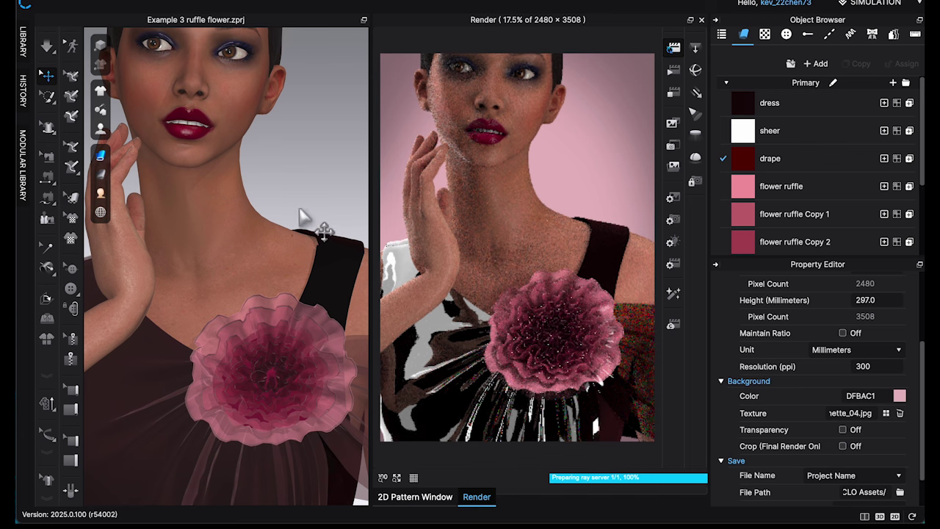
{"action": "left_click", "coordinate": [303, 214]}
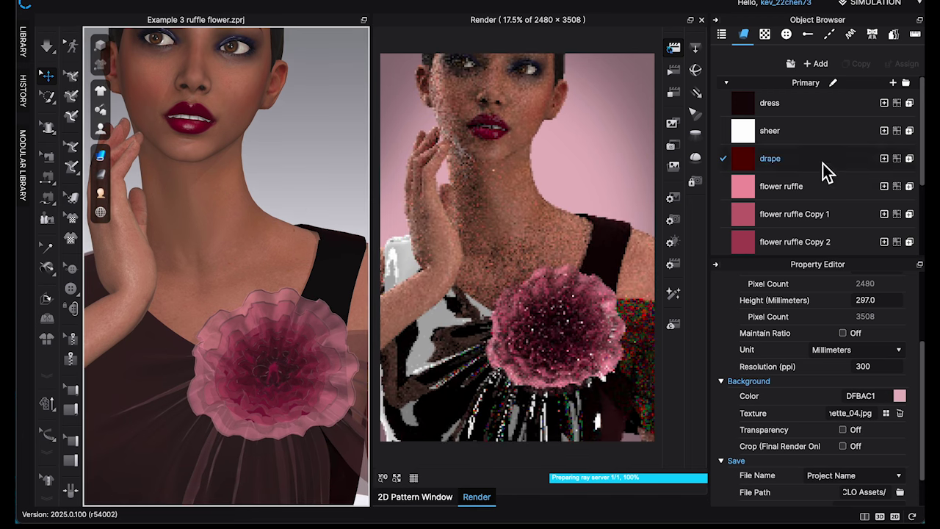
Select the drape fabric and bring up its material settings.
{"action": "left_click", "coordinate": [904, 163]}
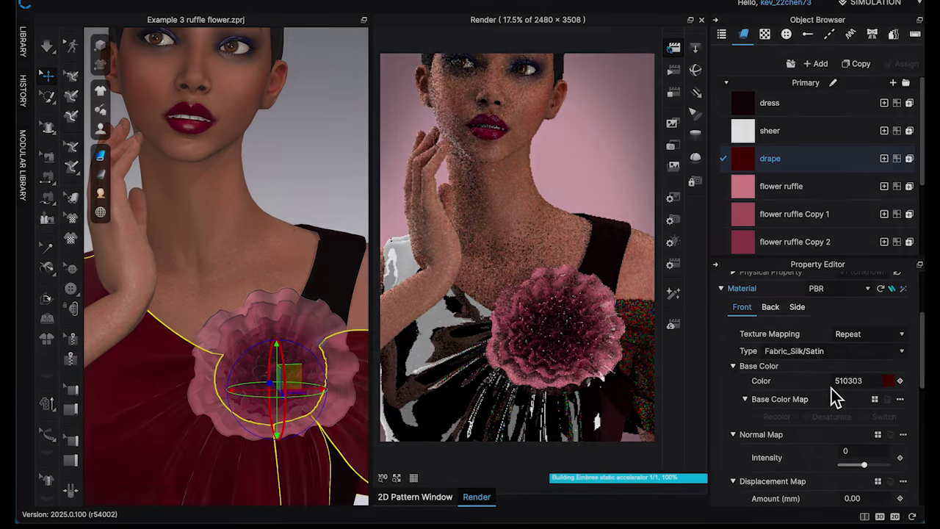
{"action": "scroll", "coordinate": [860, 358], "scroll_direction": "down", "scroll_amount": 5}
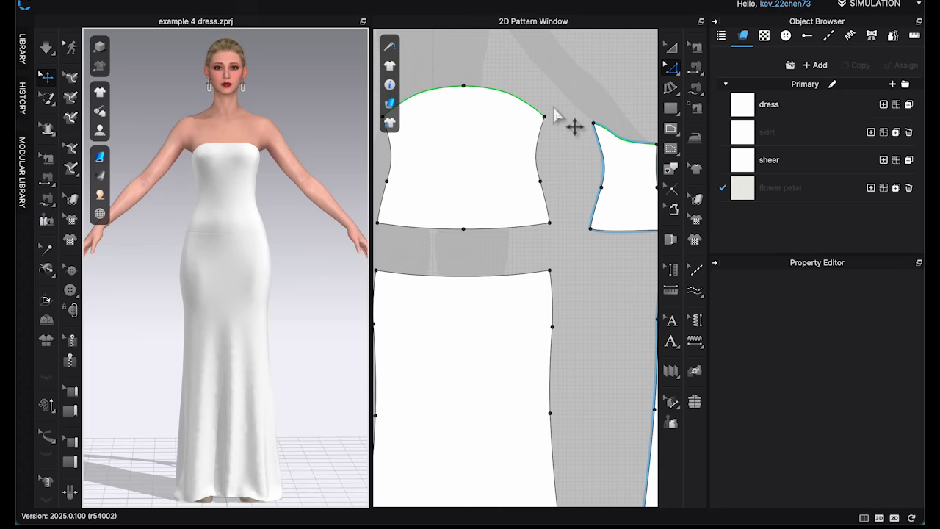
Draw an internal circle about 16.87 in around, centered near the upper edge of the strapless dress's bodice pattern.
{"action": "scroll", "coordinate": [556, 115], "scroll_direction": "up", "scroll_amount": 3}
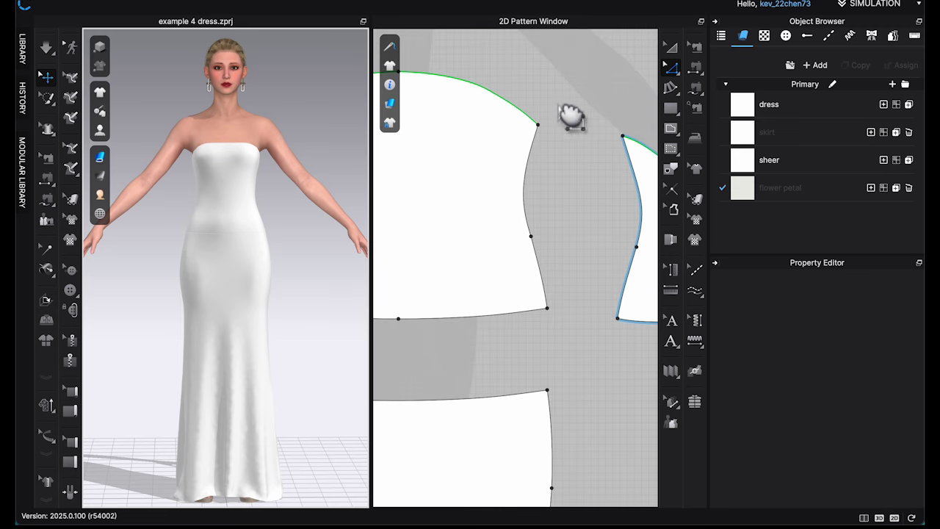
{"action": "middle_click_drag", "start_coordinate": [571, 115], "coordinate": [680, 161]}
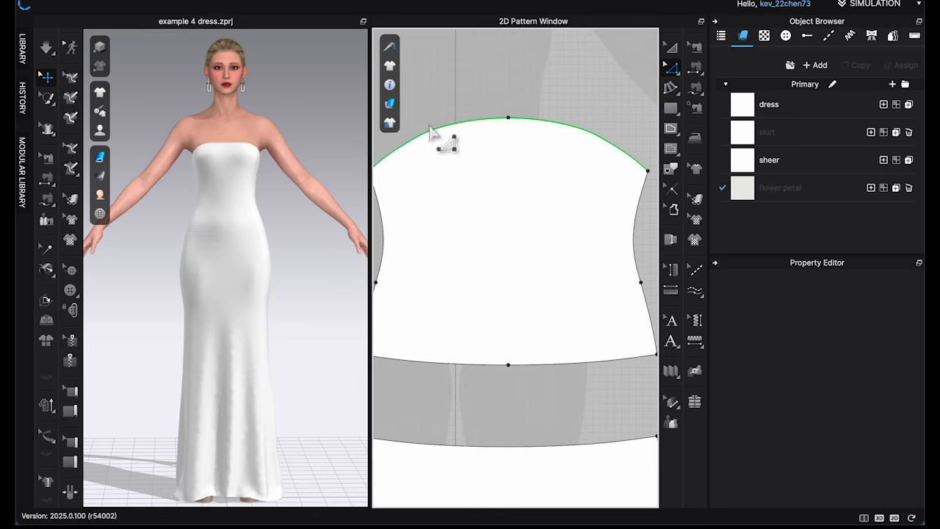
{"action": "scroll", "coordinate": [285, 130], "scroll_direction": "up", "scroll_amount": 3}
{"action": "scroll", "coordinate": [269, 157], "scroll_direction": "down", "scroll_amount": 2}
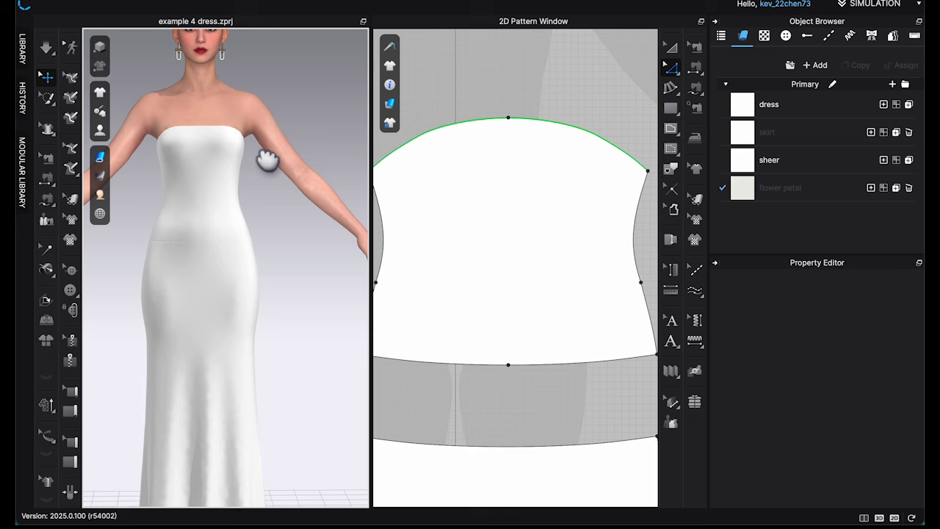
{"action": "scroll", "coordinate": [252, 168], "scroll_direction": "up", "scroll_amount": 5}
{"action": "right_click_drag", "start_coordinate": [252, 163], "coordinate": [290, 187]}
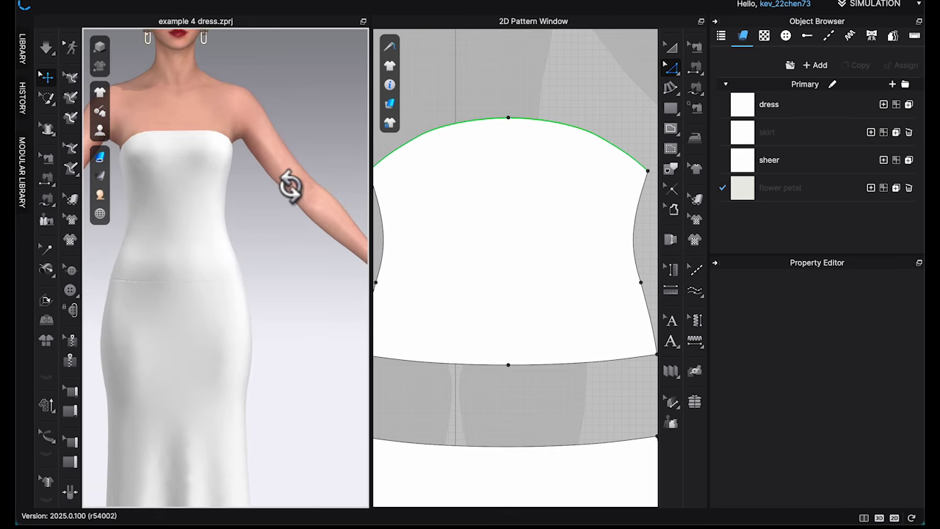
{"action": "left_click", "coordinate": [671, 129]}
{"action": "left_click", "coordinate": [724, 151]}
{"action": "left_click_drag", "start_coordinate": [534, 181], "coordinate": [544, 161]}
{"action": "key", "text": "a"}
{"action": "right_click_drag", "start_coordinate": [304, 193], "coordinate": [332, 156]}
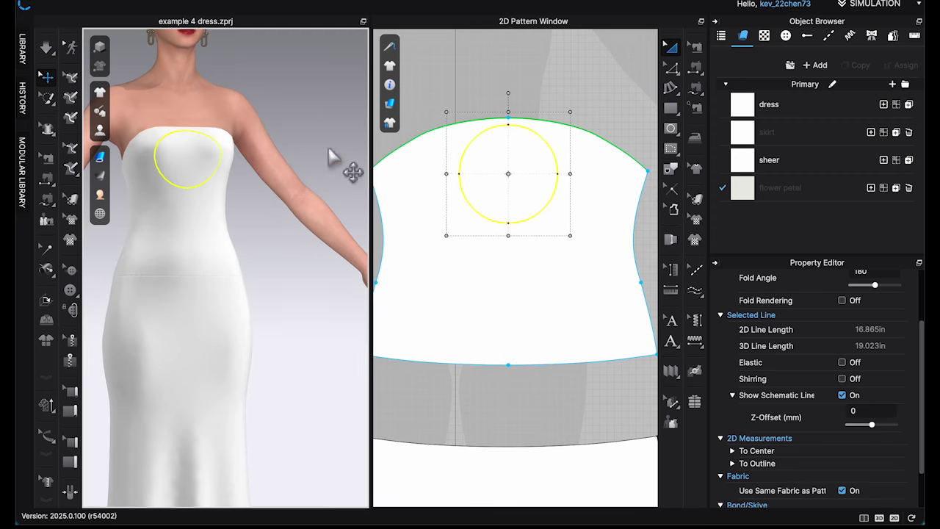
Examine the internal circle's placement on the bust of the dress in the 3D view.
{"action": "left_click", "coordinate": [243, 152]}
{"action": "scroll", "coordinate": [242, 151], "scroll_direction": "up", "scroll_amount": 5}
{"action": "scroll", "coordinate": [237, 152], "scroll_direction": "down", "scroll_amount": 6}
{"action": "middle_click_drag", "start_coordinate": [274, 157], "coordinate": [280, 186]}
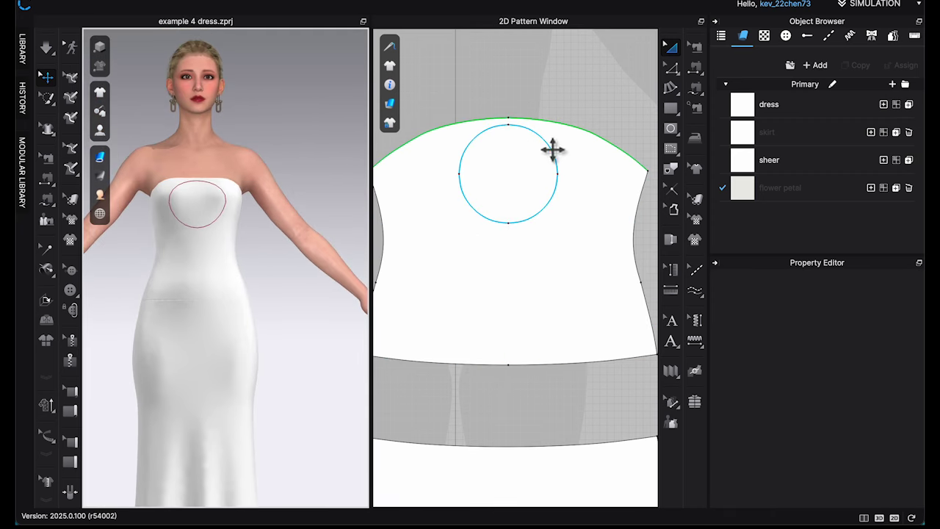
{"action": "left_click", "coordinate": [553, 150]}
{"action": "right_click_drag", "start_coordinate": [264, 142], "coordinate": [289, 172]}
{"action": "left_click", "coordinate": [284, 144]}
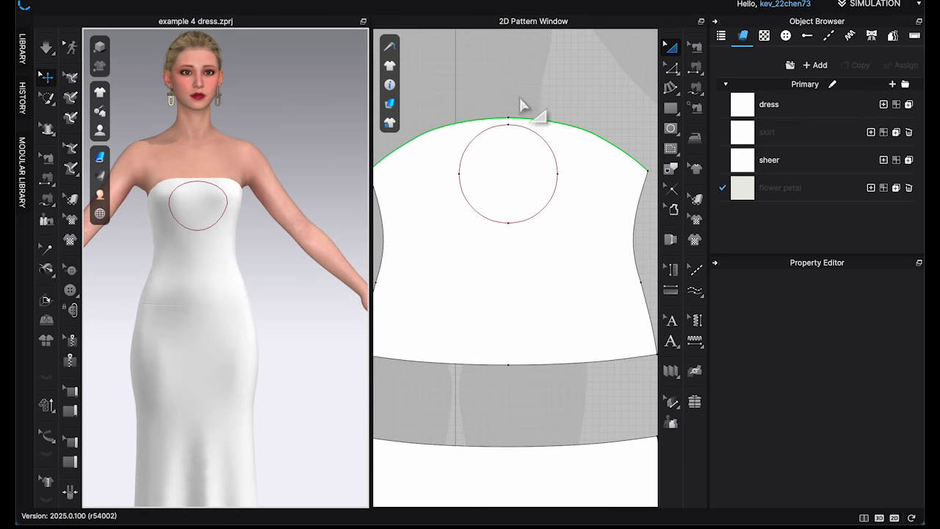
Create a rectangular pattern in the empty area beside the bodice and assign the flower petal fabric to it.
{"action": "scroll", "coordinate": [529, 101], "scroll_direction": "down", "scroll_amount": 5}
{"action": "left_click", "coordinate": [767, 188]}
{"action": "scroll", "coordinate": [570, 172], "scroll_direction": "up", "scroll_amount": 4}
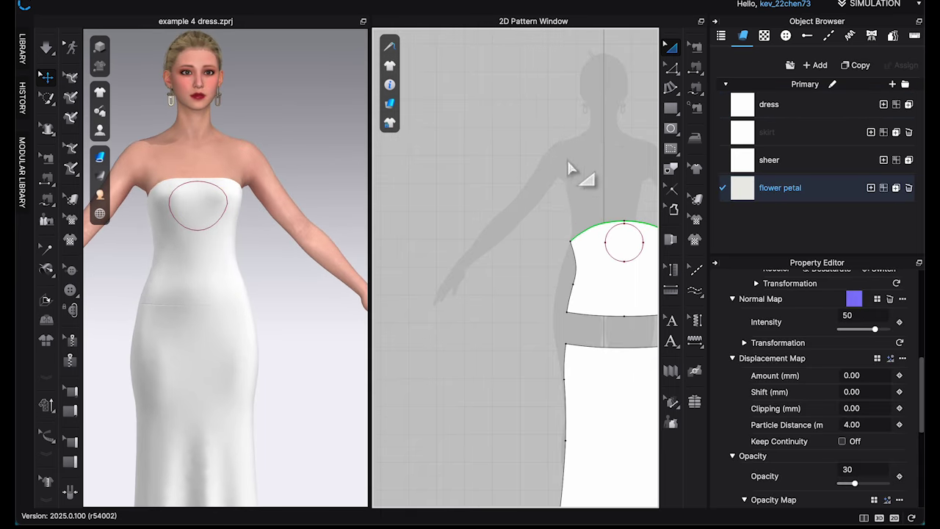
{"action": "scroll", "coordinate": [568, 162], "scroll_direction": "up", "scroll_amount": 4}
{"action": "middle_click_drag", "start_coordinate": [568, 163], "coordinate": [509, 101]}
{"action": "scroll", "coordinate": [504, 163], "scroll_direction": "down", "scroll_amount": 3}
{"action": "middle_click_drag", "start_coordinate": [503, 157], "coordinate": [570, 157]}
{"action": "key", "text": "h"}
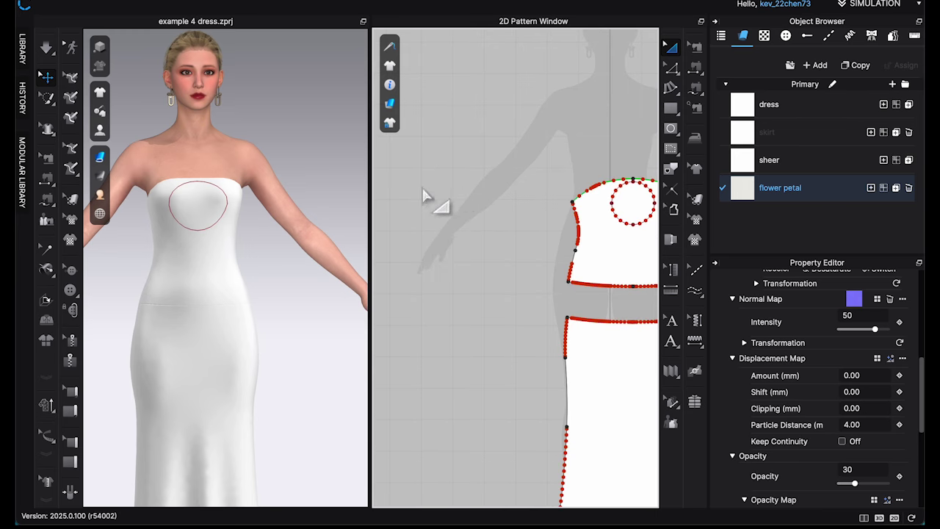
{"action": "left_click_drag", "start_coordinate": [505, 239], "coordinate": [502, 247]}
{"action": "scroll", "coordinate": [420, 243], "scroll_direction": "up", "scroll_amount": 4}
{"action": "left_click", "coordinate": [821, 193]}
Set the flower petal fabric's base color to the Coloro pink CC4062.
{"action": "scroll", "coordinate": [901, 419], "scroll_direction": "up", "scroll_amount": 5}
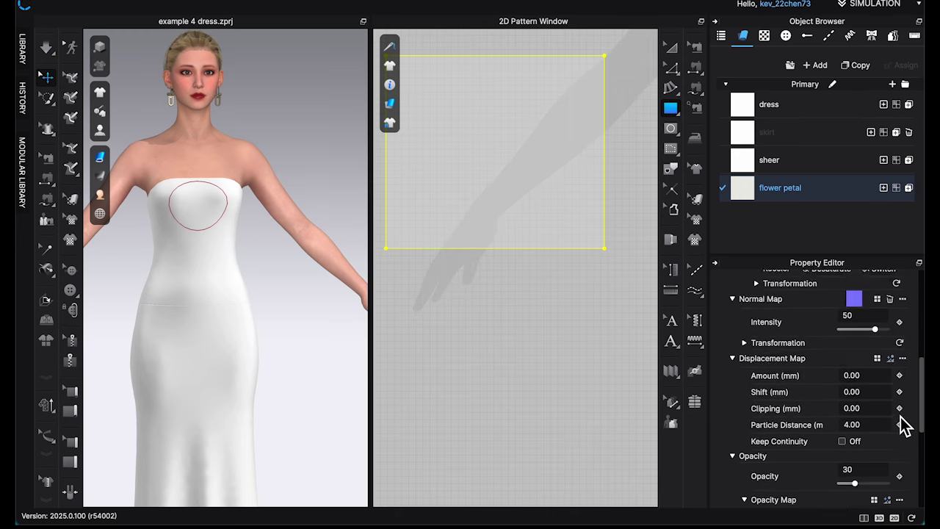
{"action": "left_click", "coordinate": [887, 385]}
{"action": "left_click", "coordinate": [486, 131]}
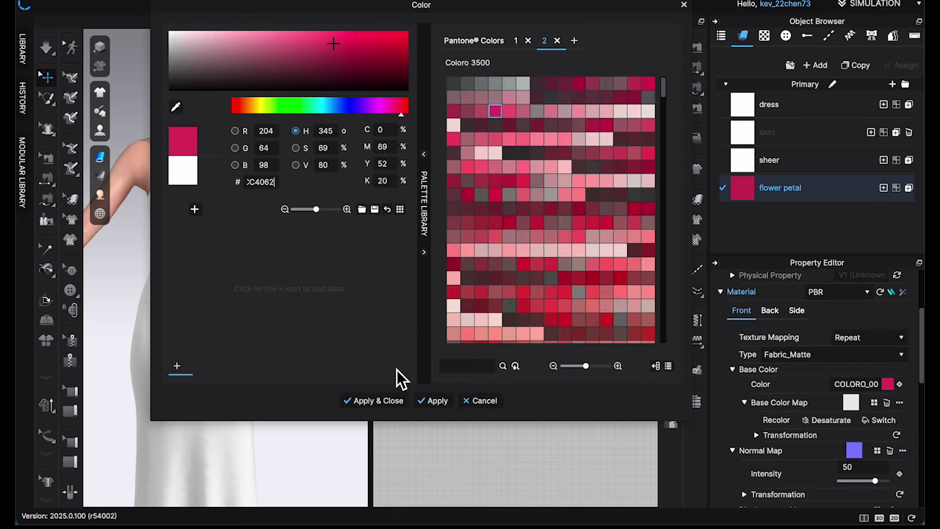
{"action": "left_click", "coordinate": [378, 399]}
Add the red petal image as a graphic near the center of the pink rectangular pattern and enlarge it.
{"action": "middle_click_drag", "start_coordinate": [505, 299], "coordinate": [525, 384]}
{"action": "left_click", "coordinate": [560, 232]}
{"action": "left_click", "coordinate": [538, 128]}
{"action": "left_click", "coordinate": [695, 239]}
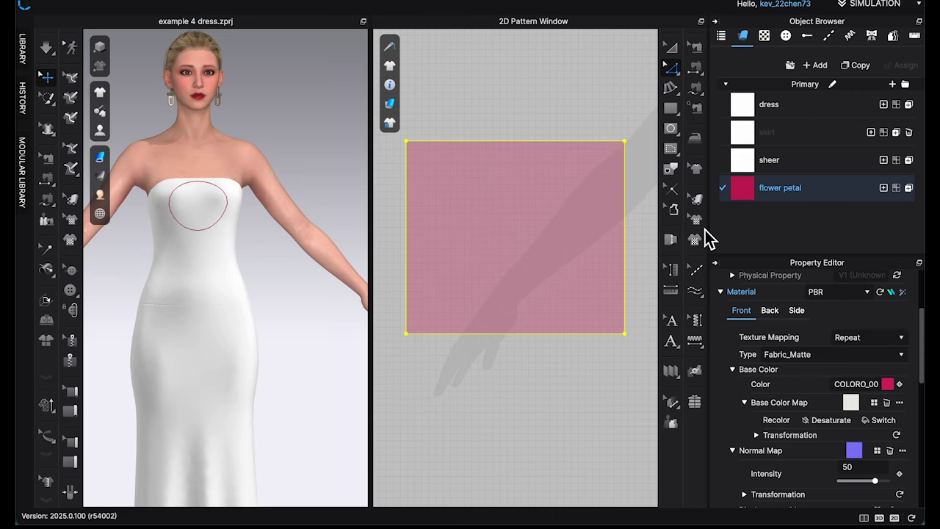
{"action": "left_click", "coordinate": [507, 237]}
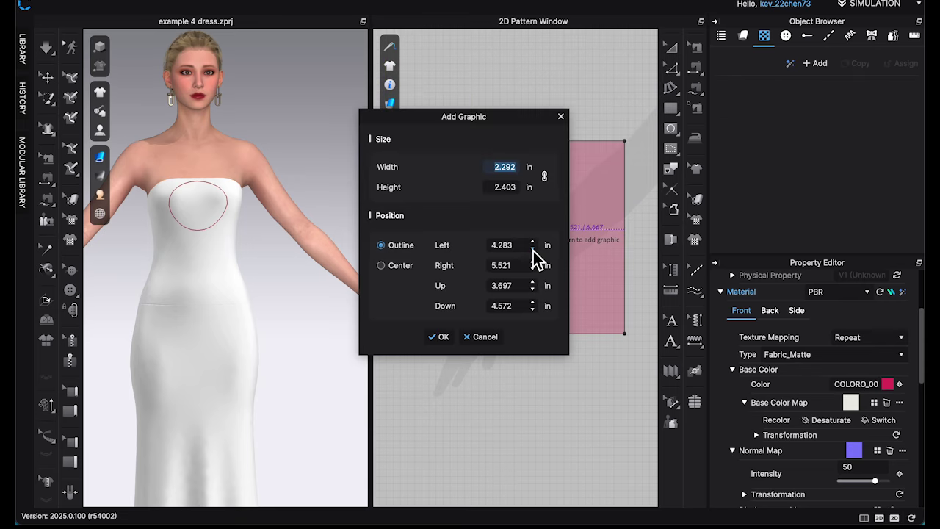
{"action": "left_click", "coordinate": [436, 344]}
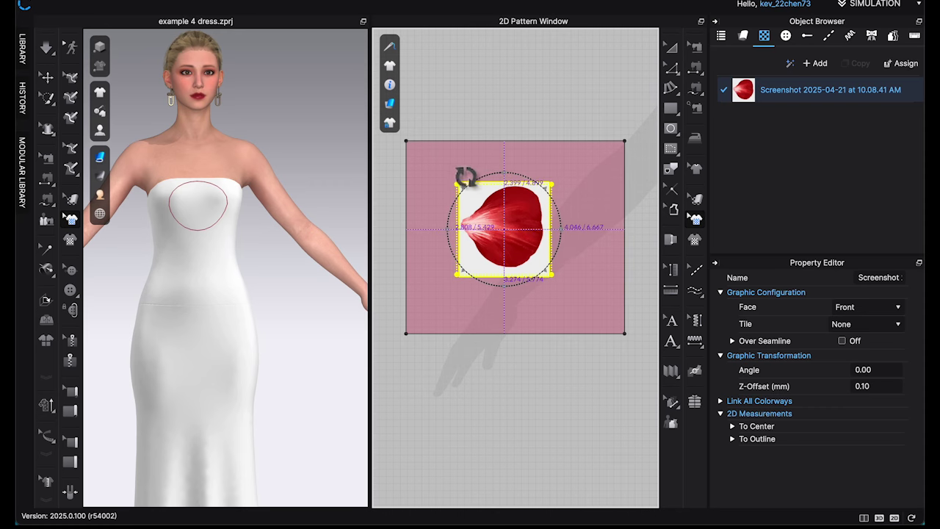
Rotate the petal graphic to an angle of 90 degrees so its narrow base points downward.
{"action": "left_click_drag", "start_coordinate": [466, 176], "coordinate": [460, 272], "text": "shift"}
{"action": "scroll", "coordinate": [501, 254], "scroll_direction": "up", "scroll_amount": 3}
{"action": "scroll", "coordinate": [536, 220], "scroll_direction": "up", "scroll_amount": 3}
{"action": "scroll", "coordinate": [577, 245], "scroll_direction": "down", "scroll_amount": 5}
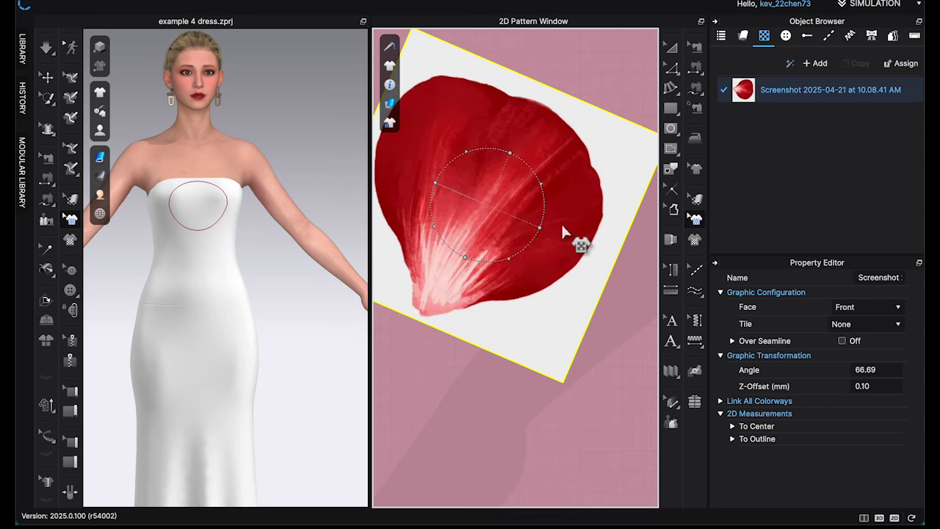
{"action": "scroll", "coordinate": [552, 257], "scroll_direction": "down", "scroll_amount": 8}
{"action": "scroll", "coordinate": [299, 266], "scroll_direction": "down", "scroll_amount": 4}
Move the rectangular petal pattern from beside the avatar's hand to the front of her chest in the 3D view.
{"action": "middle_click_drag", "start_coordinate": [300, 266], "coordinate": [350, 262]}
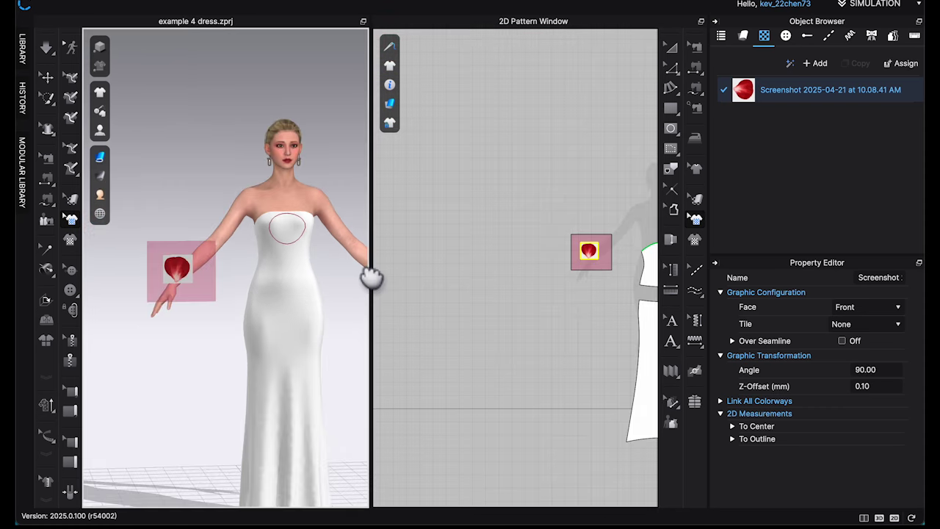
{"action": "right_click", "coordinate": [350, 262]}
{"action": "left_click", "coordinate": [196, 277]}
{"action": "left_click", "coordinate": [47, 77]}
{"action": "left_click_drag", "start_coordinate": [196, 243], "coordinate": [285, 200]}
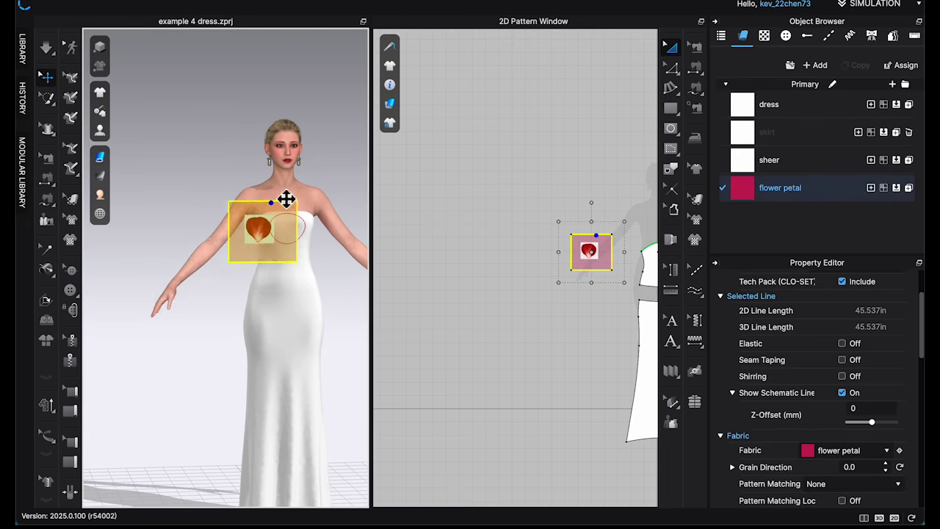
Fine-tune the rectangle's position and tilt in 3D so the petal base meets the upper edge of the bust circle.
{"action": "middle_click_drag", "start_coordinate": [280, 290], "coordinate": [219, 367]}
{"action": "scroll", "coordinate": [218, 368], "scroll_direction": "up", "scroll_amount": 8}
{"action": "right_click_drag", "start_coordinate": [234, 363], "coordinate": [239, 207]}
{"action": "left_click_drag", "start_coordinate": [239, 209], "coordinate": [275, 192]}
{"action": "right_click_drag", "start_coordinate": [275, 192], "coordinate": [164, 157]}
{"action": "left_click_drag", "start_coordinate": [219, 175], "coordinate": [242, 175]}
{"action": "right_click_drag", "start_coordinate": [269, 203], "coordinate": [259, 192]}
{"action": "left_click", "coordinate": [257, 184]}
{"action": "left_click_drag", "start_coordinate": [307, 180], "coordinate": [302, 160]}
{"action": "left_click_drag", "start_coordinate": [270, 175], "coordinate": [262, 191]}
{"action": "right_click_drag", "start_coordinate": [300, 200], "coordinate": [228, 216]}
{"action": "left_click_drag", "start_coordinate": [306, 197], "coordinate": [260, 176]}
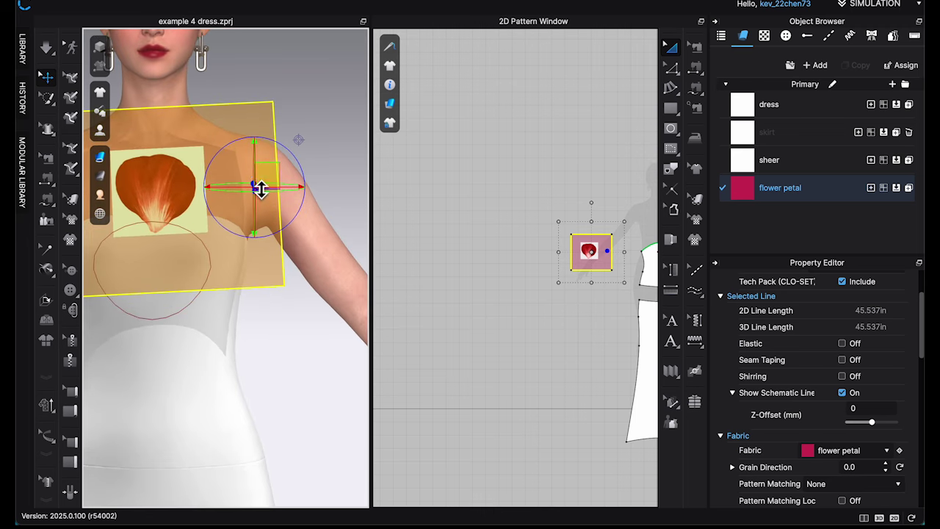
{"action": "right_click_drag", "start_coordinate": [260, 188], "coordinate": [234, 190]}
Enlarge the petal graphic slightly on the rectangular pattern in the 2D window.
{"action": "scroll", "coordinate": [592, 247], "scroll_direction": "up", "scroll_amount": 8}
{"action": "middle_click_drag", "start_coordinate": [592, 246], "coordinate": [507, 272]}
{"action": "key", "text": "2"}
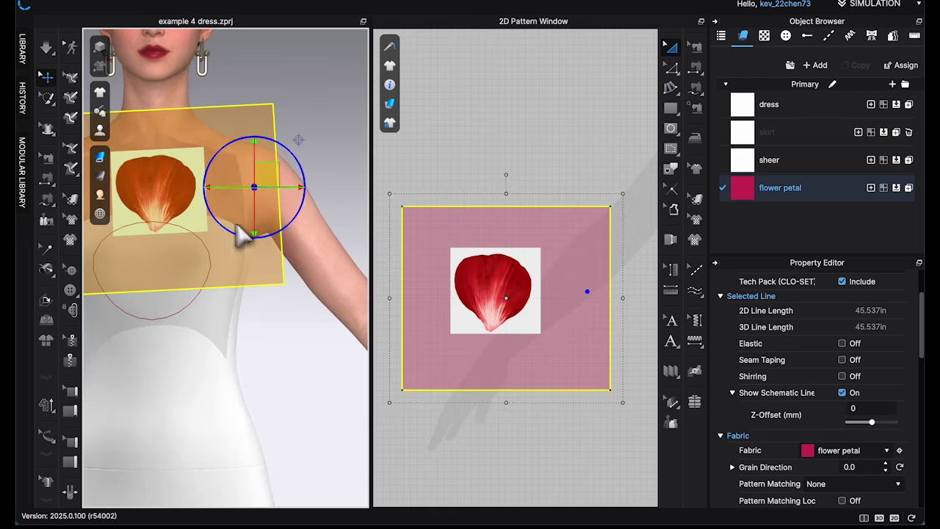
{"action": "left_click", "coordinate": [695, 220]}
{"action": "left_click_drag", "start_coordinate": [543, 255], "coordinate": [545, 252]}
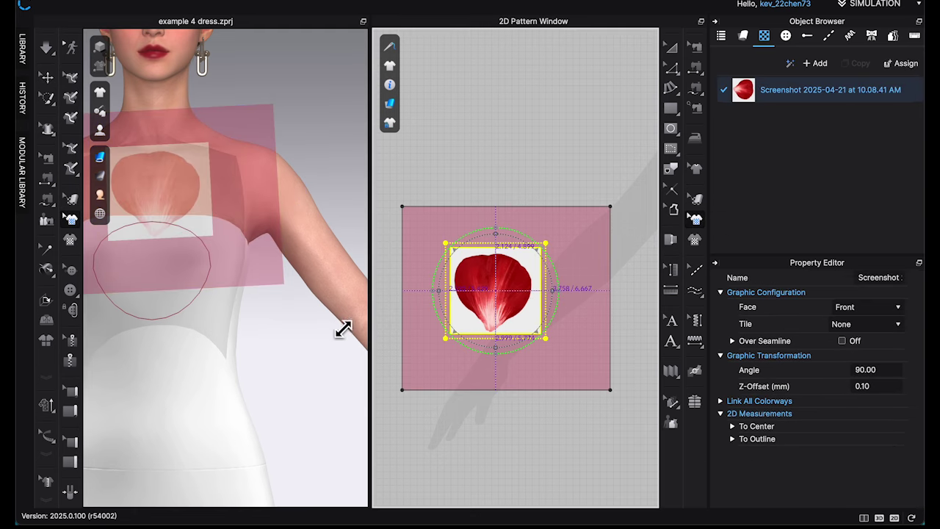
Start an internal polygon at the petal image's upper notch and trace its left edge with curved segments toward the base.
{"action": "middle_click_drag", "start_coordinate": [497, 313], "coordinate": [531, 313]}
{"action": "scroll", "coordinate": [537, 298], "scroll_direction": "up", "scroll_amount": 8}
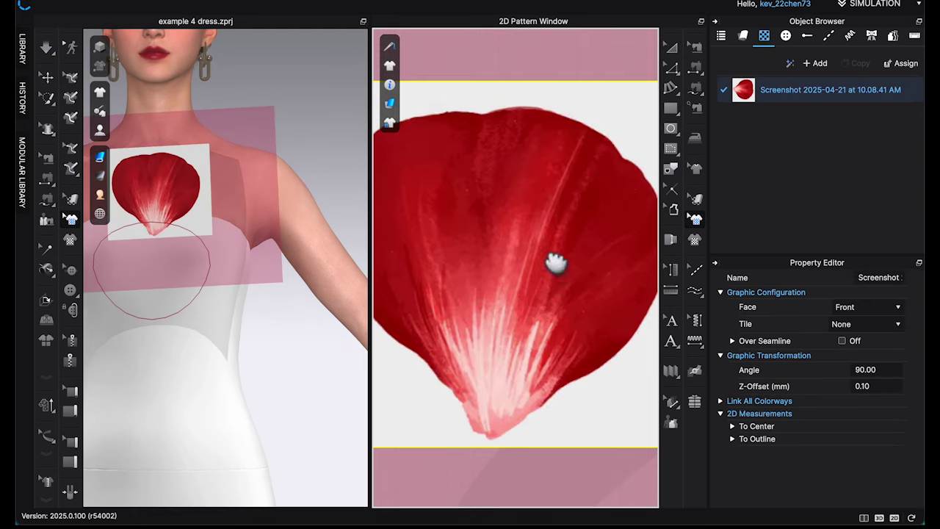
{"action": "scroll", "coordinate": [555, 261], "scroll_direction": "down", "scroll_amount": 5}
{"action": "left_click", "coordinate": [671, 129]}
{"action": "scroll", "coordinate": [487, 233], "scroll_direction": "up", "scroll_amount": 5}
{"action": "scroll", "coordinate": [487, 233], "scroll_direction": "down", "scroll_amount": 1}
{"action": "middle_click_drag", "start_coordinate": [487, 233], "coordinate": [458, 275]}
{"action": "left_click", "coordinate": [494, 195]}
{"action": "left_click_drag", "start_coordinate": [407, 216], "coordinate": [392, 243]}
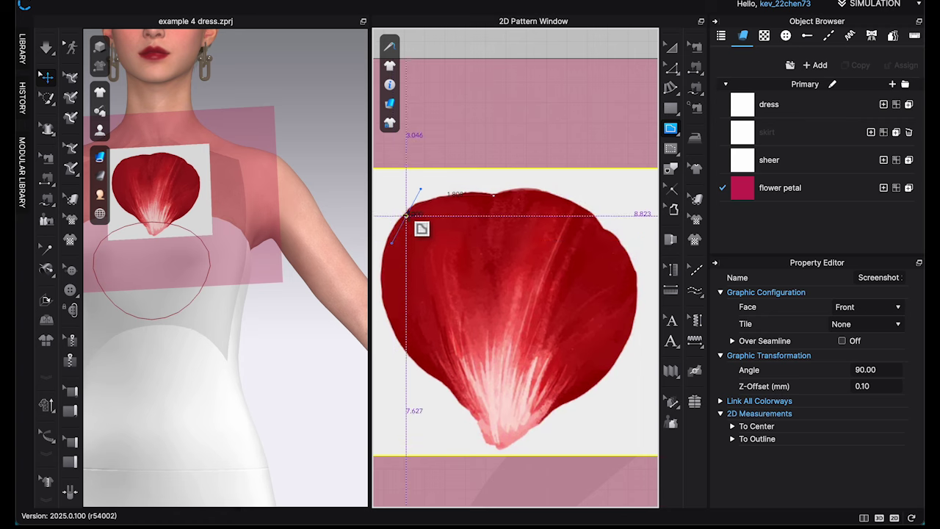
{"action": "left_click", "coordinate": [406, 216]}
{"action": "left_click_drag", "start_coordinate": [444, 383], "coordinate": [559, 457]}
{"action": "left_click", "coordinate": [444, 383]}
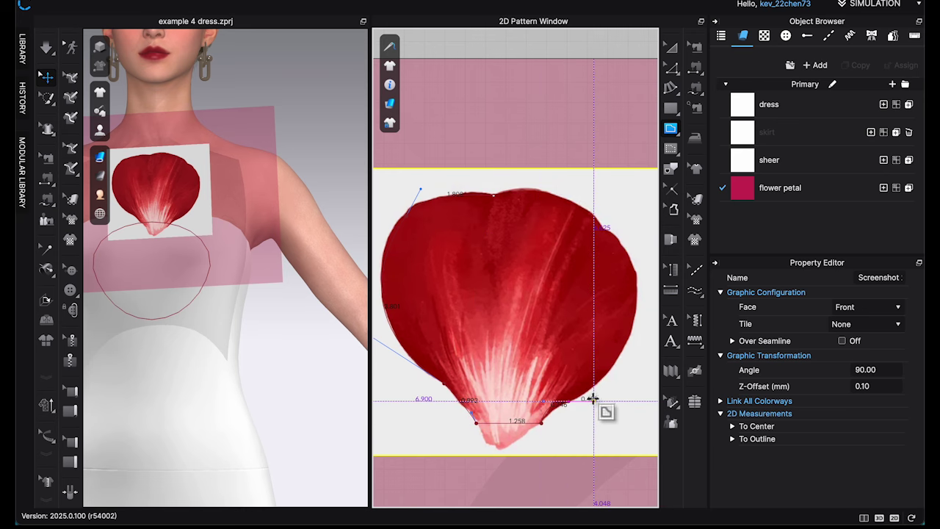
Trace the petal's right edge with curved segments and close the internal polygon at the upper notch.
{"action": "left_click", "coordinate": [568, 402]}
{"action": "left_click_drag", "start_coordinate": [638, 272], "coordinate": [639, 170]}
{"action": "left_click", "coordinate": [640, 274]}
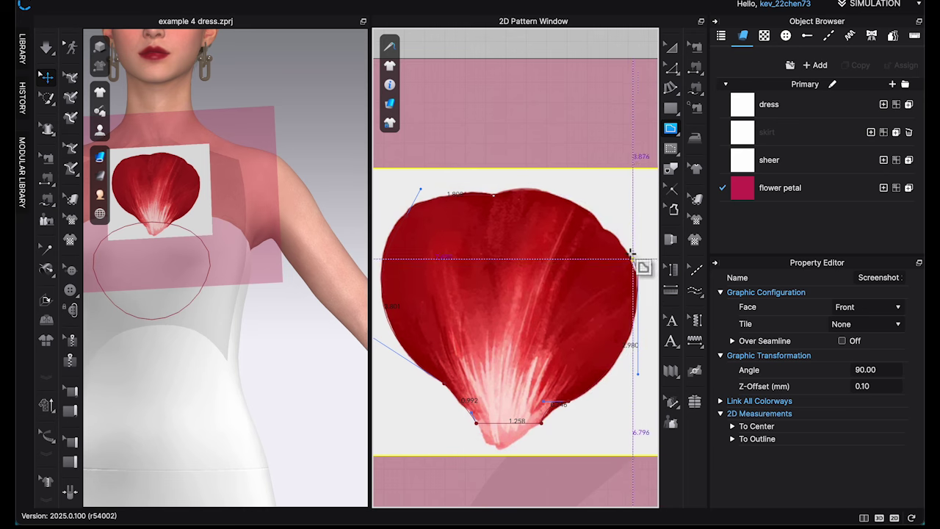
{"action": "left_click", "coordinate": [606, 226]}
{"action": "left_click", "coordinate": [494, 196]}
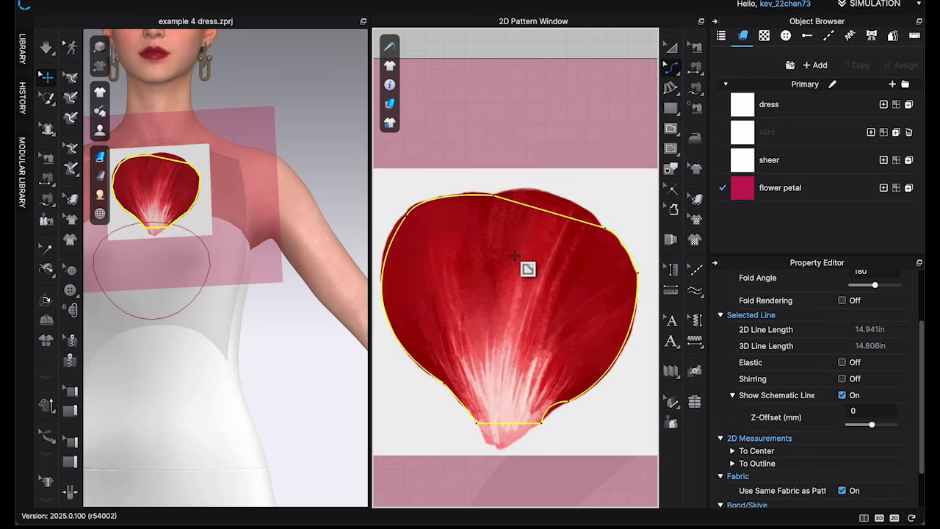
Curve the outline's straight upper-right segment to match the petal image and smooth the corner on its right side.
{"action": "left_click_drag", "start_coordinate": [555, 223], "coordinate": [555, 202]}
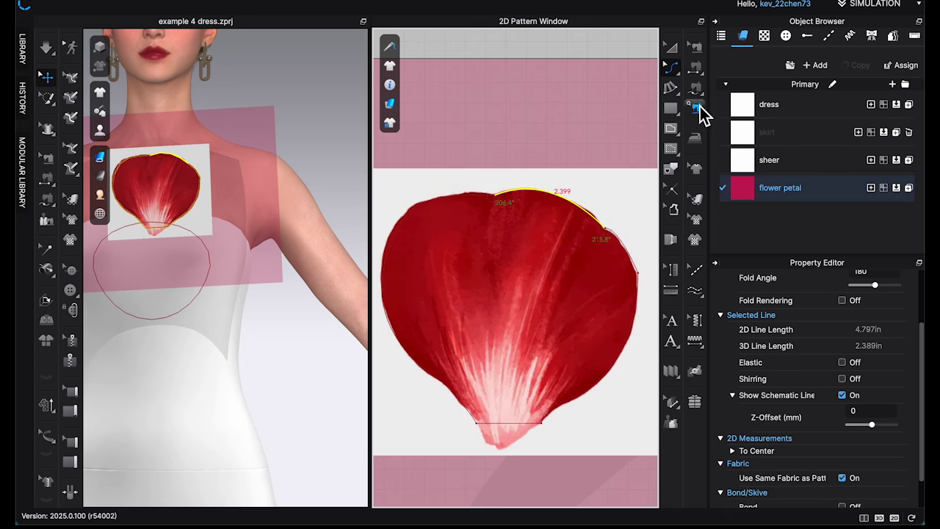
{"action": "left_click", "coordinate": [672, 70]}
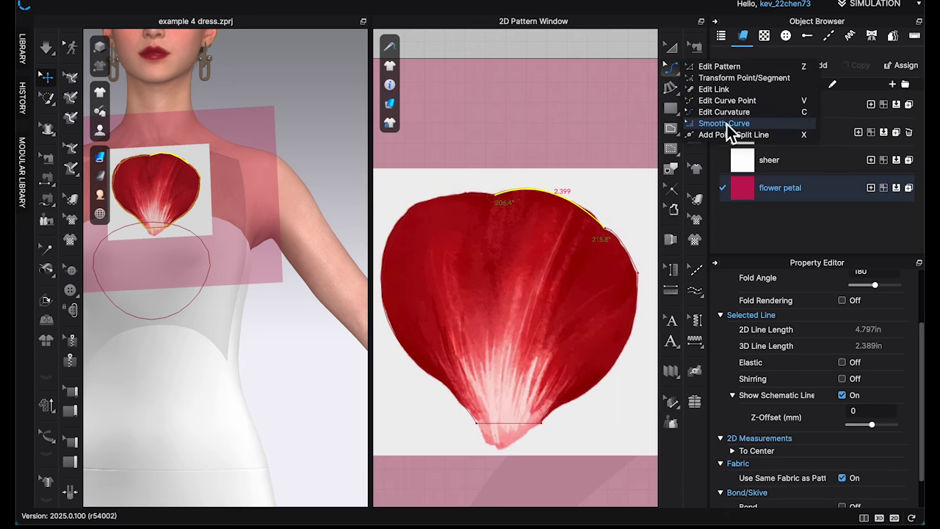
{"action": "left_click", "coordinate": [726, 124]}
Cut the petal shape out of the rectangle along the traced outline and delete the surrounding fabric.
{"action": "key", "text": "a"}
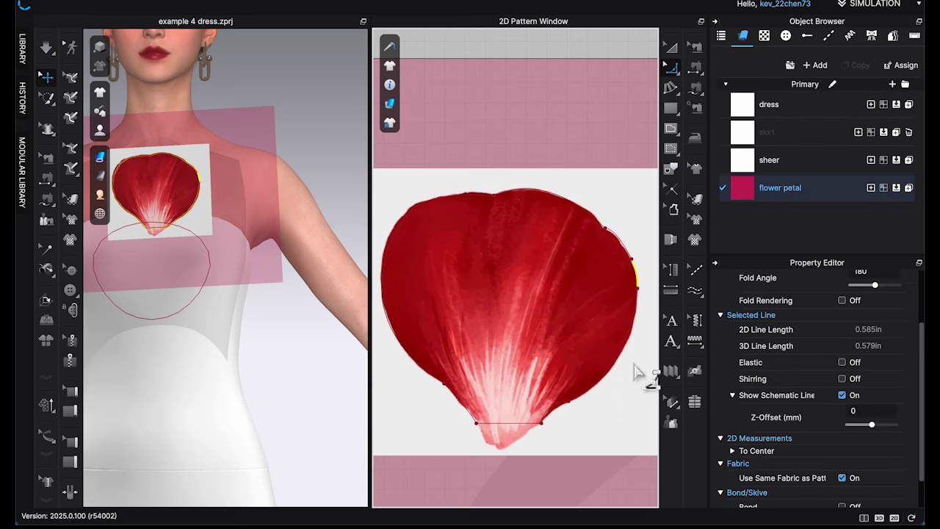
{"action": "left_click", "coordinate": [629, 346]}
{"action": "right_click", "coordinate": [623, 345]}
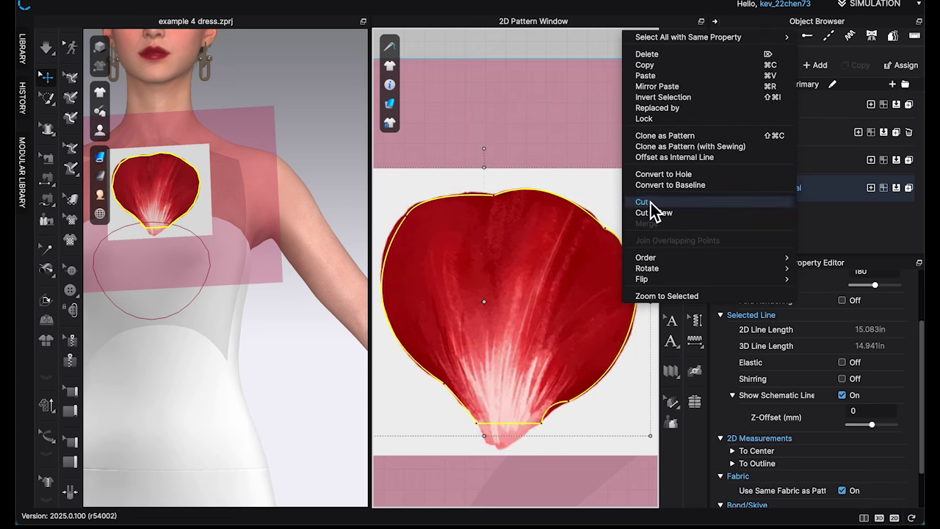
{"action": "left_click", "coordinate": [597, 157]}
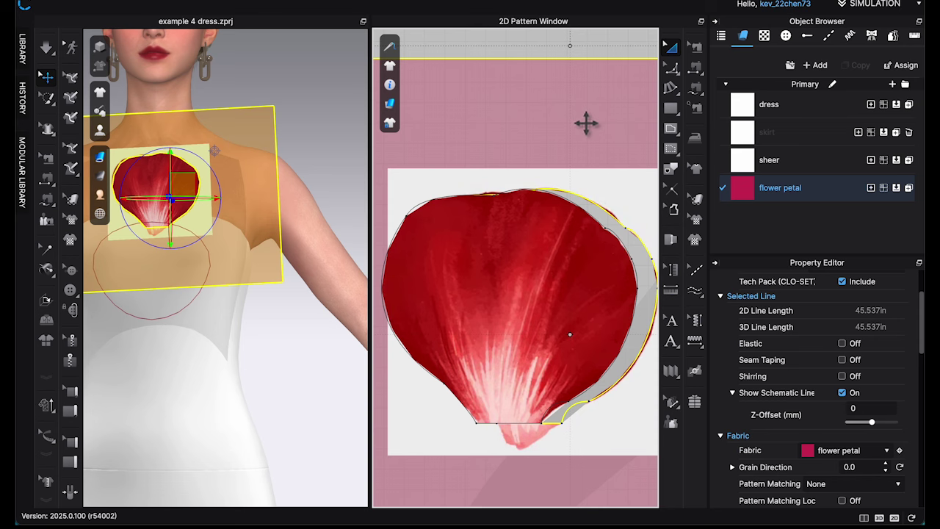
{"action": "key", "text": "Delete"}
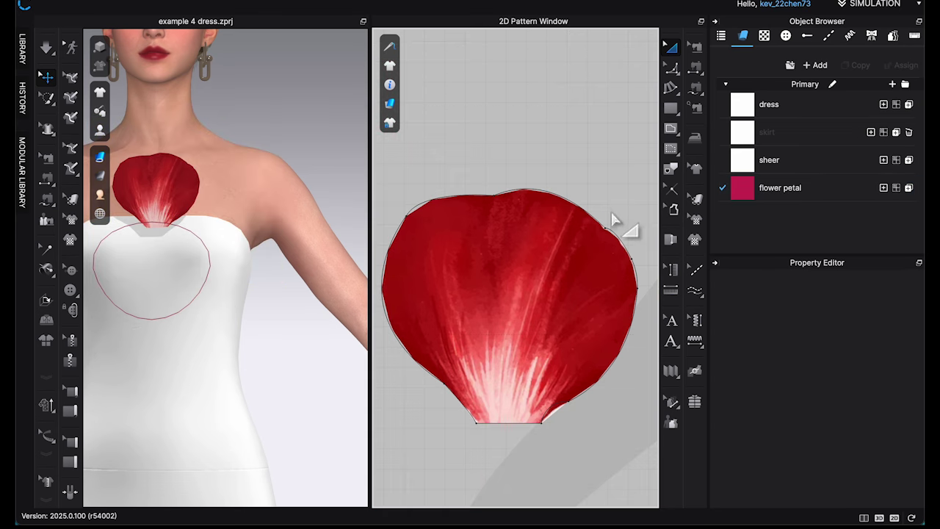
Move the petal pattern in the 2D window to just above the internal circle on the dress bodice.
{"action": "scroll", "coordinate": [874, 441], "scroll_direction": "down", "scroll_amount": 3}
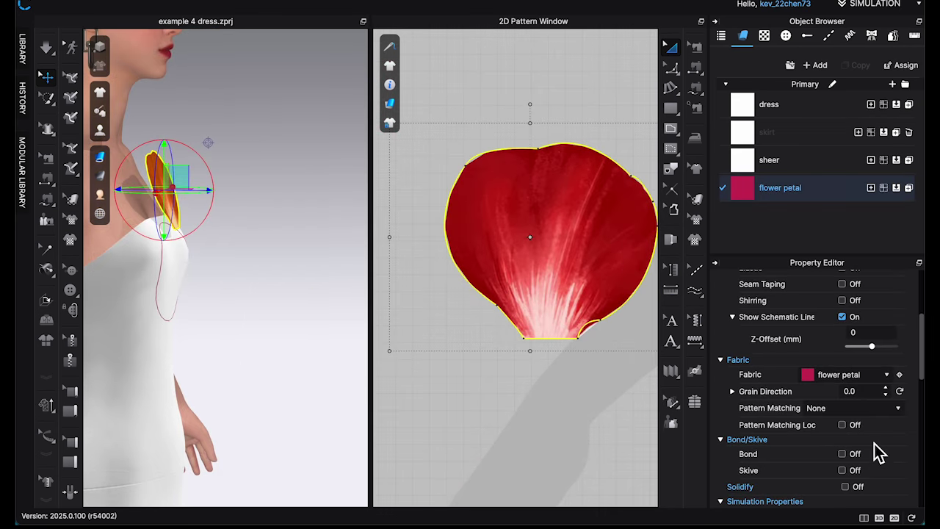
{"action": "scroll", "coordinate": [878, 453], "scroll_direction": "down", "scroll_amount": 3}
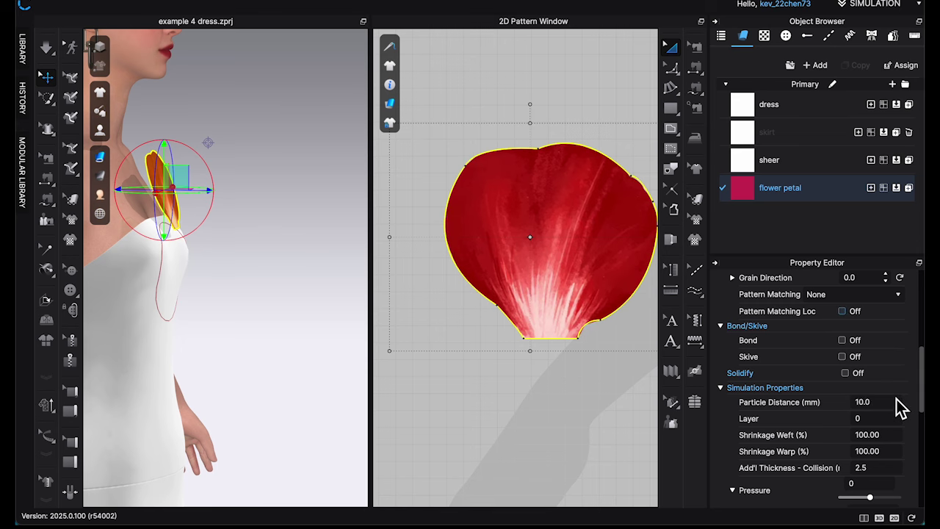
{"action": "right_click_drag", "start_coordinate": [315, 361], "coordinate": [278, 334]}
{"action": "left_click", "coordinate": [301, 325]}
{"action": "scroll", "coordinate": [411, 400], "scroll_direction": "down", "scroll_amount": 10}
{"action": "left_click_drag", "start_coordinate": [412, 377], "coordinate": [562, 347]}
{"action": "scroll", "coordinate": [562, 357], "scroll_direction": "up", "scroll_amount": 8}
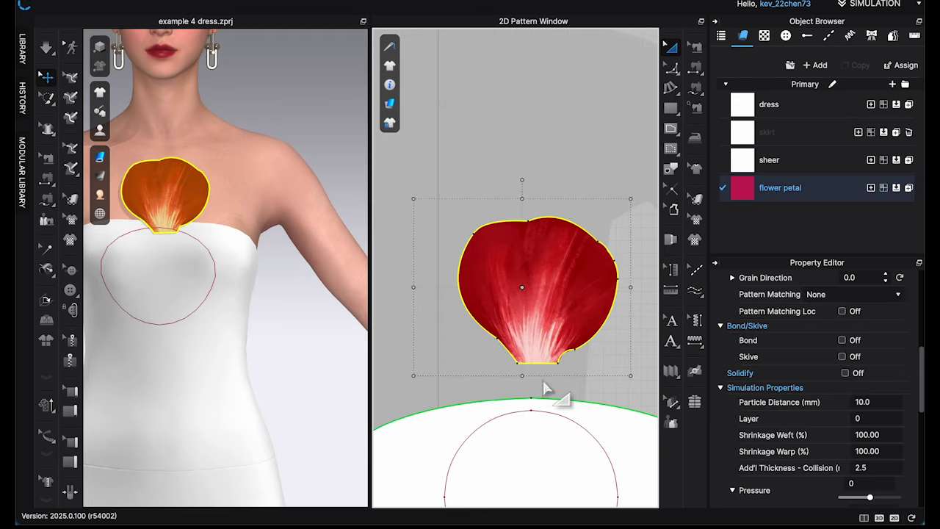
Draw a curved internal arch line on the petal, running from one base corner up and around to the other.
{"action": "key", "text": "g"}
{"action": "scroll", "coordinate": [574, 374], "scroll_direction": "up", "scroll_amount": 3}
{"action": "left_click", "coordinate": [497, 360]}
{"action": "key", "text": "Escape"}
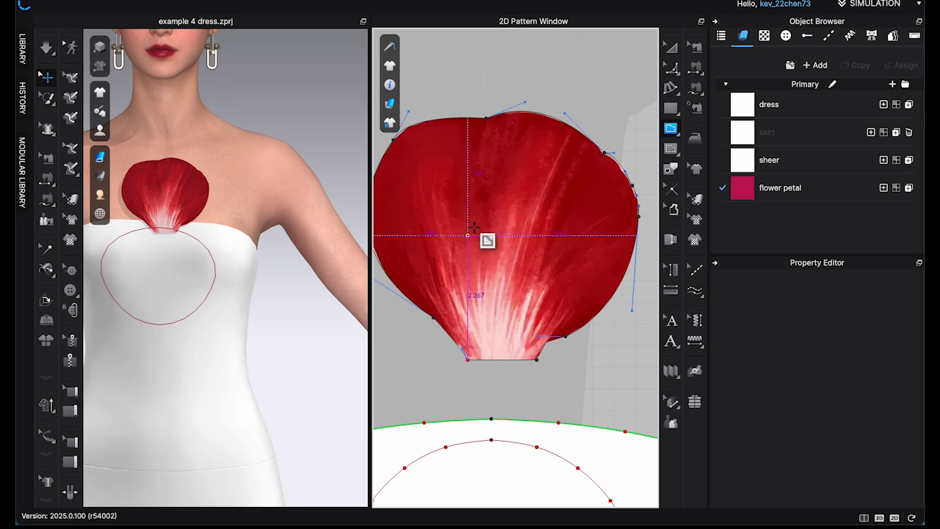
{"action": "left_click_drag", "start_coordinate": [478, 217], "coordinate": [496, 230]}
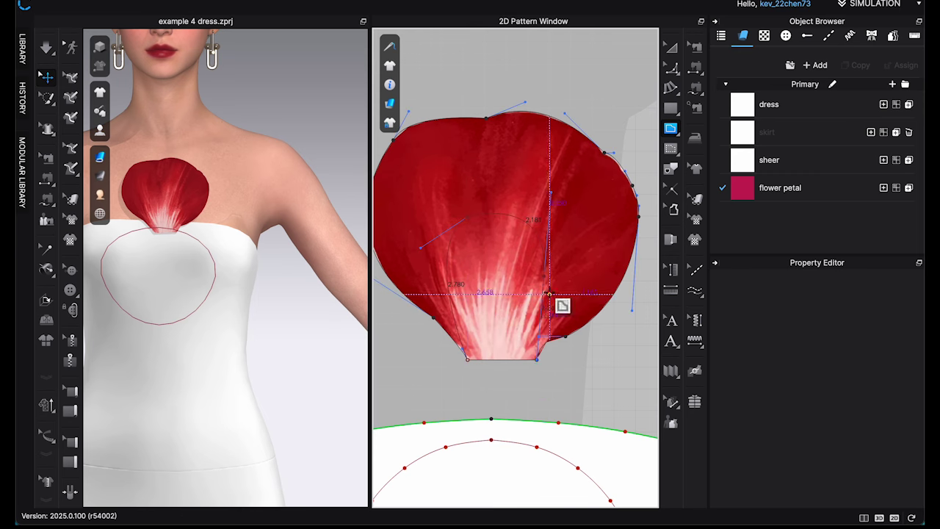
{"action": "double_click", "coordinate": [526, 358]}
Move both ends of the internal arch slightly inward along the petal's base edge.
{"action": "scroll", "coordinate": [544, 332], "scroll_direction": "up", "scroll_amount": 5}
{"action": "scroll", "coordinate": [489, 360], "scroll_direction": "down", "scroll_amount": 1}
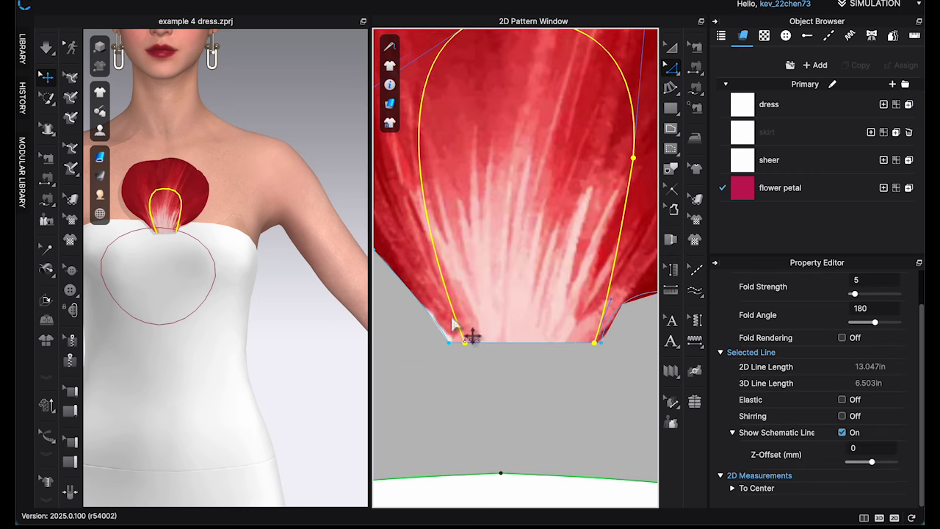
{"action": "scroll", "coordinate": [473, 331], "scroll_direction": "down", "scroll_amount": 2}
{"action": "key", "text": "z"}
{"action": "left_click", "coordinate": [623, 247]}
{"action": "left_click", "coordinate": [613, 222]}
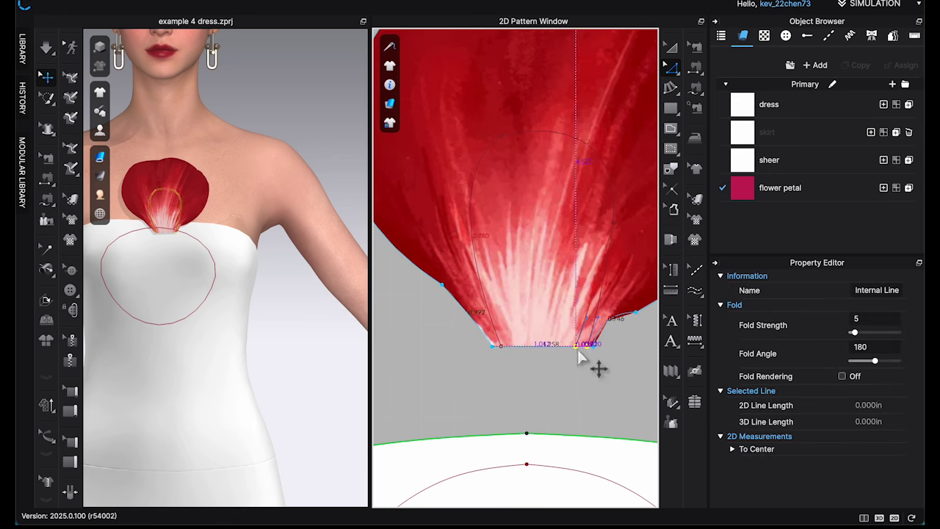
Convert the arch's right side point to a curve point while maintaining the curve, and raise its upper-left point.
{"action": "right_click", "coordinate": [613, 222]}
{"action": "mouse_move", "coordinate": [680, 279]}
{"action": "left_click", "coordinate": [797, 280]}
{"action": "scroll", "coordinate": [563, 346], "scroll_direction": "down", "scroll_amount": 5}
{"action": "scroll", "coordinate": [573, 244], "scroll_direction": "up", "scroll_amount": 3}
{"action": "left_click_drag", "start_coordinate": [512, 277], "coordinate": [507, 256]}
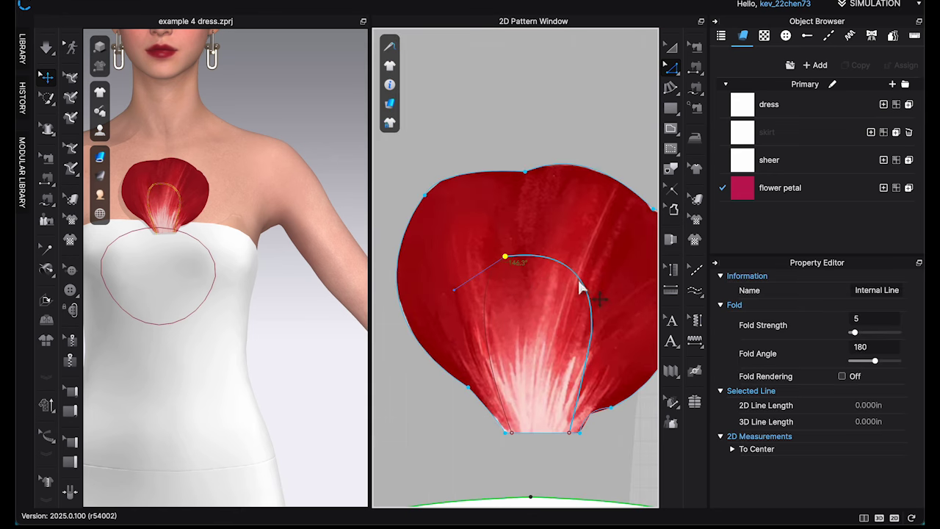
Round out the arch's upper-right curve and convert its upper-left point to a curve point, maintaining the curve.
{"action": "key", "text": "c"}
{"action": "left_click_drag", "start_coordinate": [581, 287], "coordinate": [592, 279]}
{"action": "key", "text": "v"}
{"action": "left_click", "coordinate": [506, 261]}
{"action": "right_click", "coordinate": [506, 260]}
{"action": "mouse_move", "coordinate": [566, 314]}
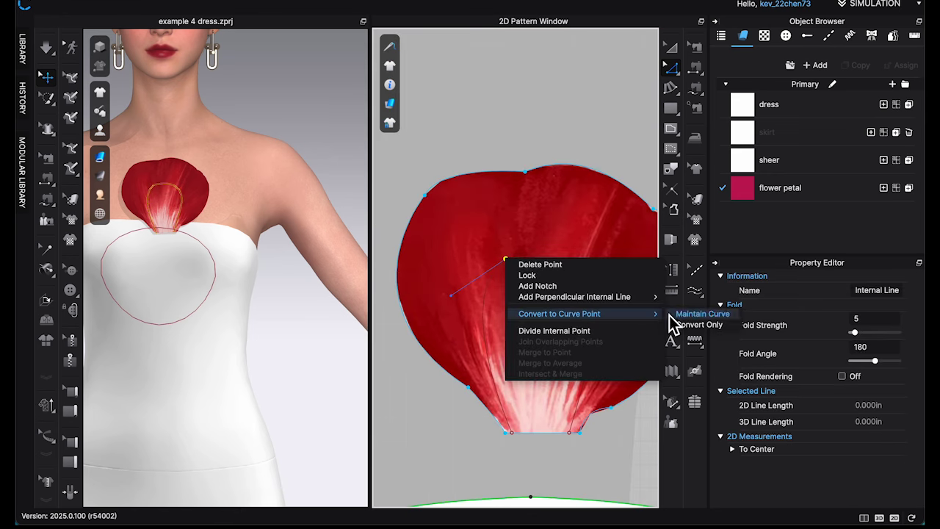
{"action": "left_click", "coordinate": [677, 315]}
Smooth the upper-left bend of the petal's internal arch with the Smooth Curve tool.
{"action": "key", "text": "a"}
{"action": "left_click", "coordinate": [672, 68]}
{"action": "left_click", "coordinate": [734, 124]}
{"action": "left_click_drag", "start_coordinate": [506, 259], "coordinate": [522, 283]}
{"action": "left_click", "coordinate": [524, 288]}
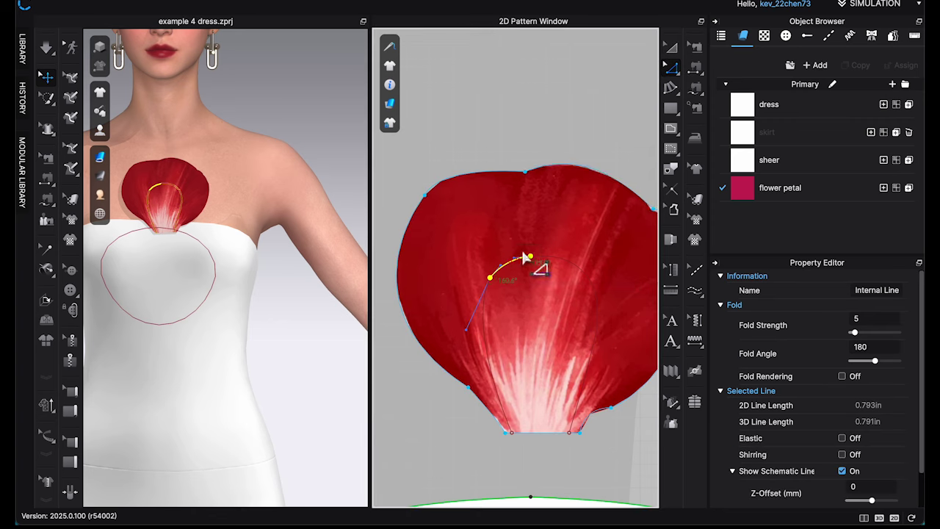
{"action": "right_click", "coordinate": [536, 269]}
{"action": "left_click", "coordinate": [558, 147]}
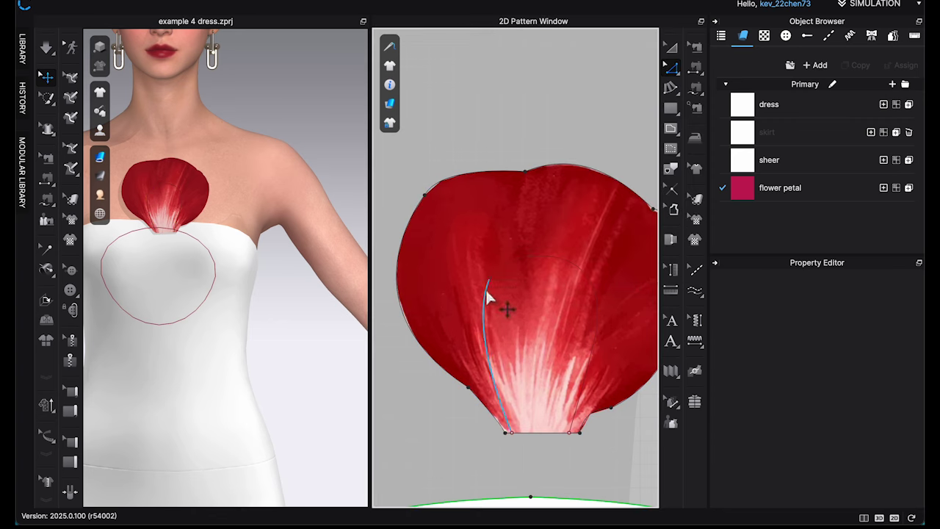
{"action": "right_click", "coordinate": [541, 250]}
{"action": "left_click", "coordinate": [598, 336]}
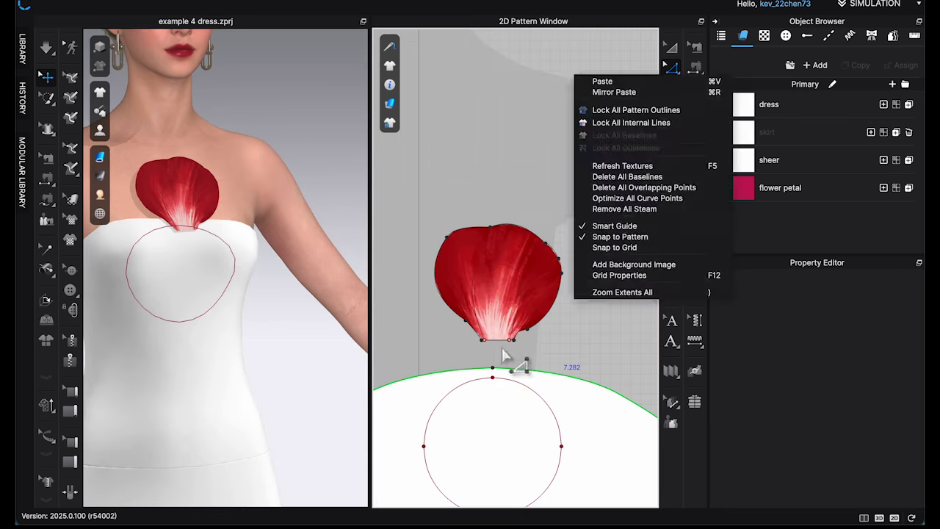
Curve the petal's straight base edge slightly upward into the petal.
{"action": "scroll", "coordinate": [500, 356], "scroll_direction": "up", "scroll_amount": 10}
{"action": "key", "text": "c"}
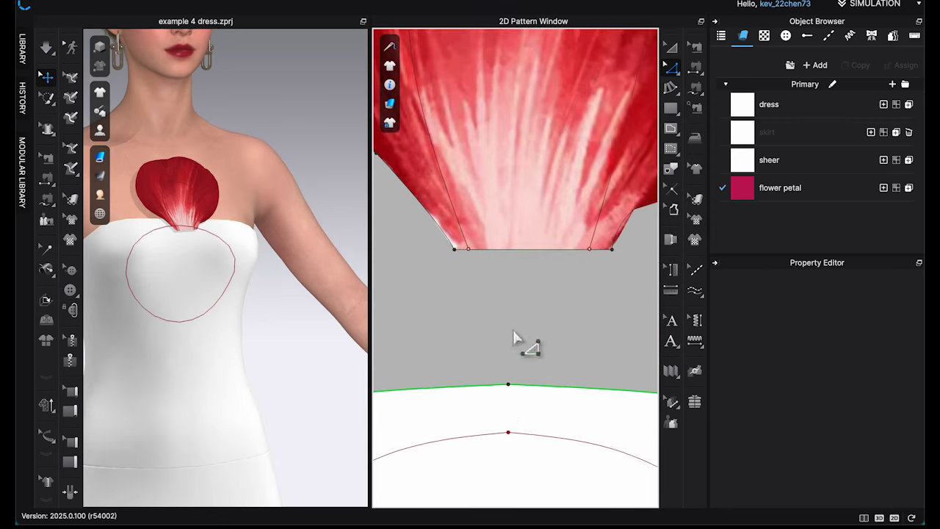
{"action": "left_click_drag", "start_coordinate": [528, 249], "coordinate": [526, 236]}
Trim both lower ends of the internal arch to meet the petal's curved base edge.
{"action": "key", "text": "z"}
{"action": "left_click", "coordinate": [469, 249]}
{"action": "left_click", "coordinate": [589, 249], "text": "shift"}
{"action": "right_click", "coordinate": [590, 249]}
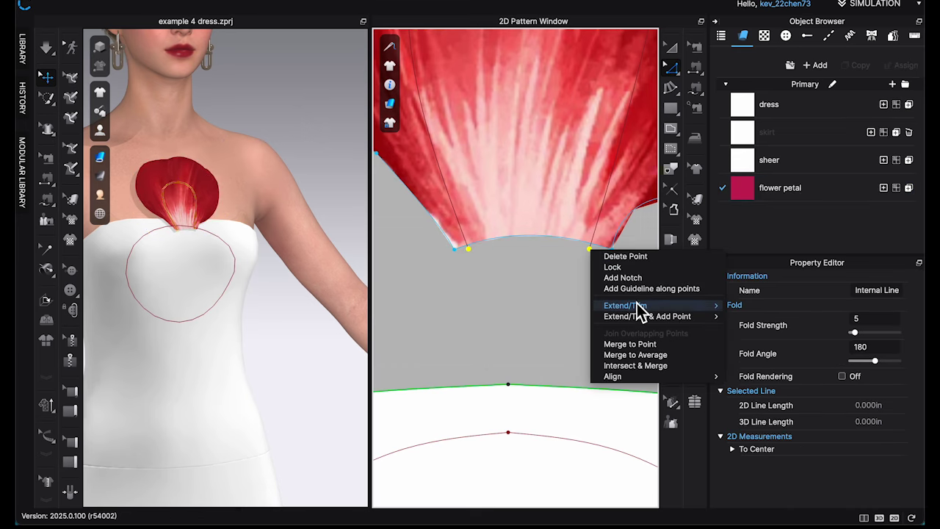
{"action": "left_click", "coordinate": [512, 307]}
{"action": "scroll", "coordinate": [563, 311], "scroll_direction": "down", "scroll_amount": 5}
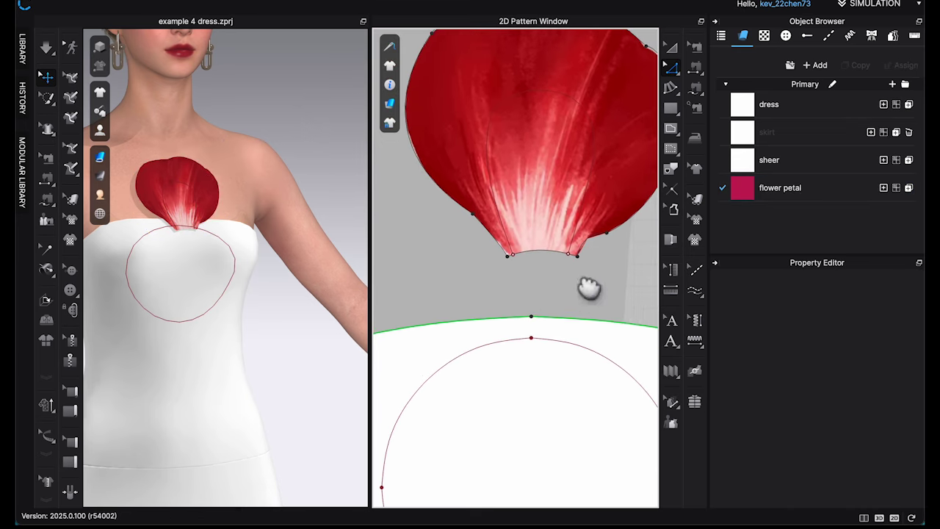
Sew the petal's curved base edge to a matching segment centred on the top of the bust circle, and simulate it.
{"action": "left_click", "coordinate": [697, 89]}
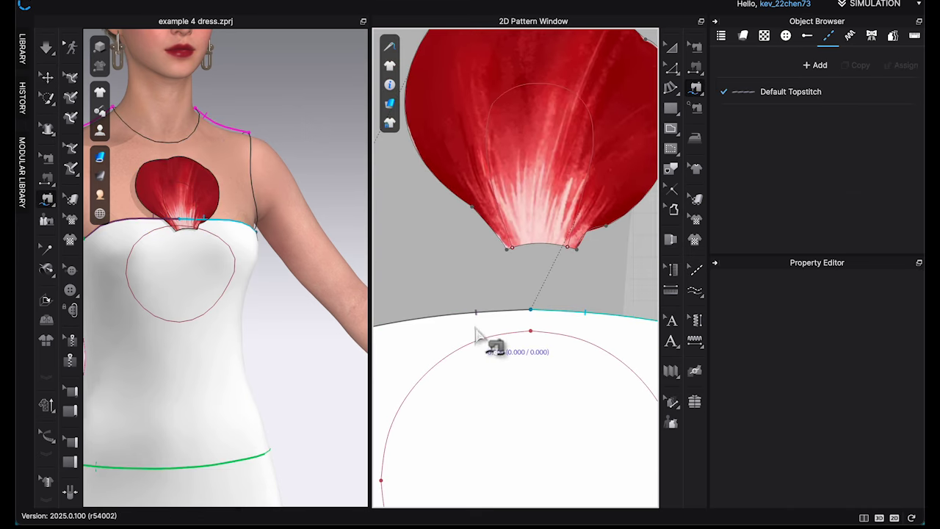
{"action": "left_click", "coordinate": [507, 251]}
{"action": "left_click", "coordinate": [579, 252]}
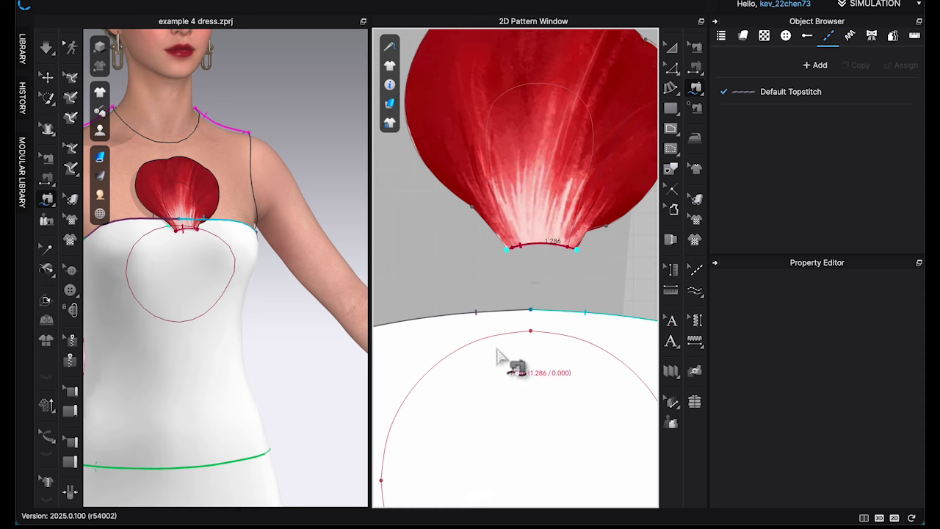
{"action": "left_click", "coordinate": [571, 348]}
{"action": "right_click_drag", "start_coordinate": [282, 259], "coordinate": [286, 234]}
{"action": "key", "text": "space"}
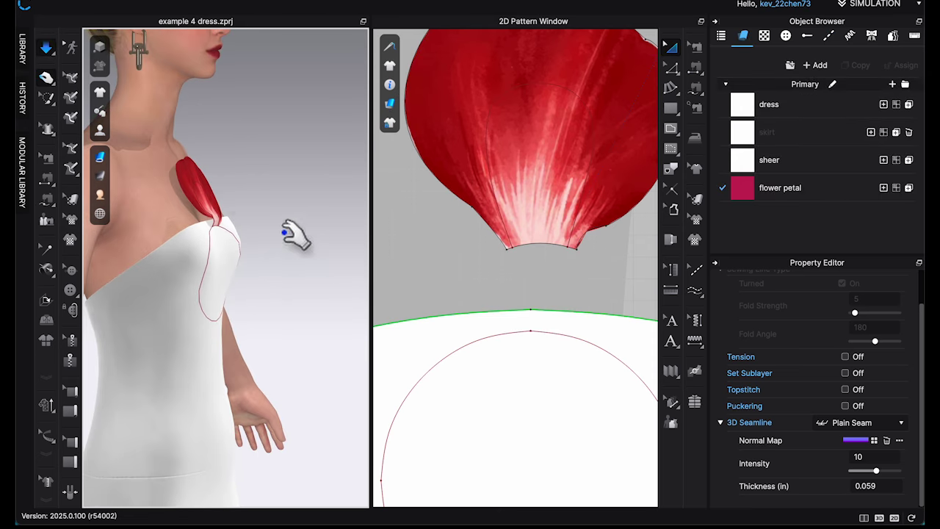
Select the flower petal on the avatar, clear the selection and rerun the simulation.
{"action": "left_click", "coordinate": [196, 188]}
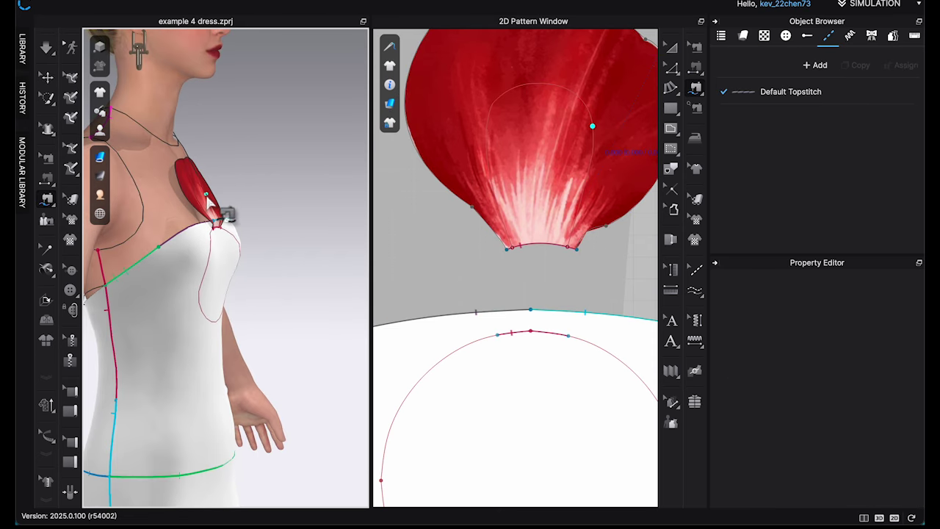
{"action": "right_click", "coordinate": [208, 198]}
{"action": "left_click", "coordinate": [45, 77]}
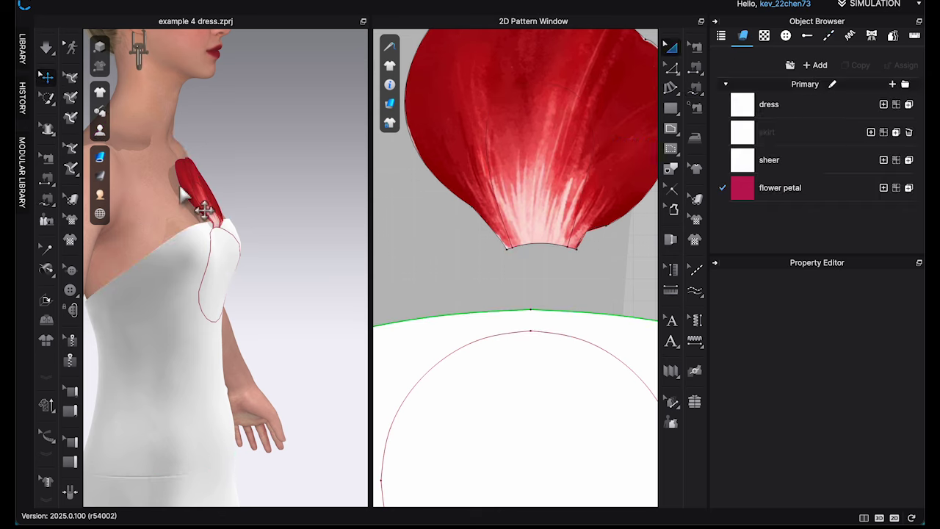
{"action": "right_click", "coordinate": [201, 176]}
{"action": "left_click", "coordinate": [267, 76]}
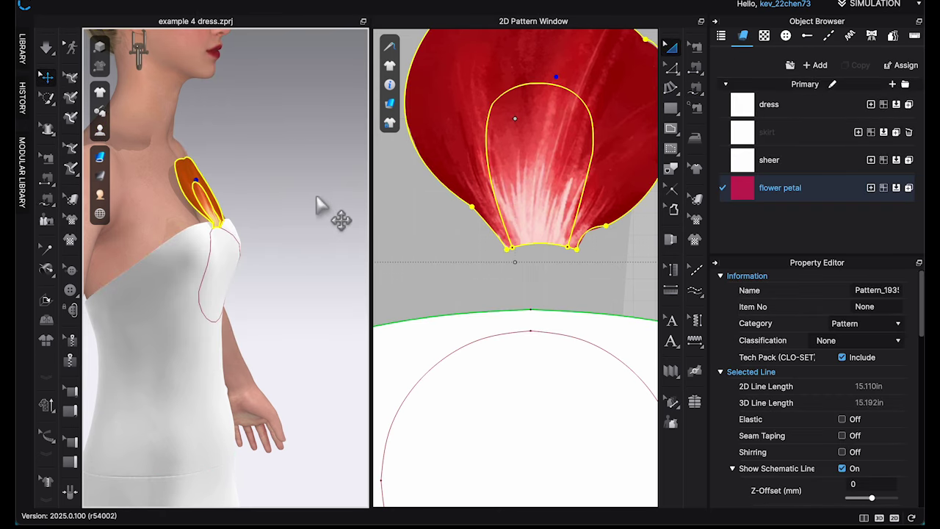
{"action": "left_click", "coordinate": [284, 176]}
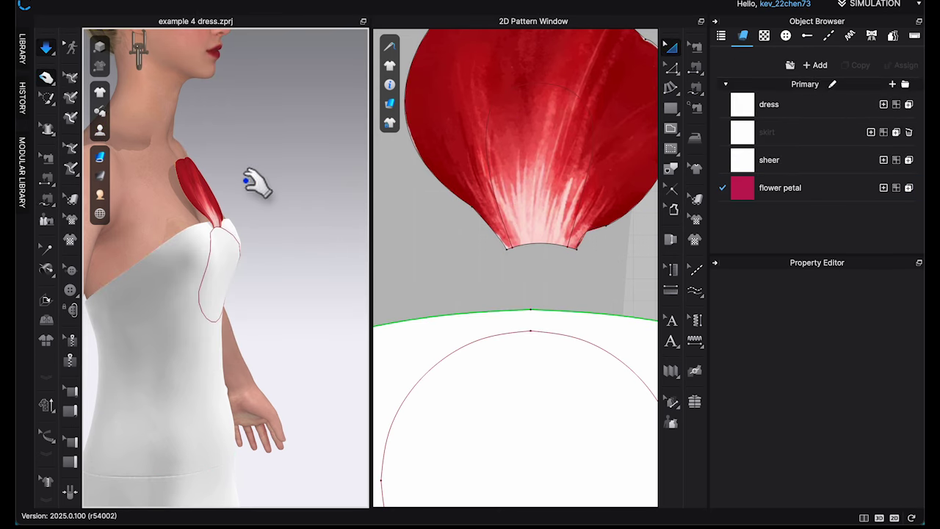
Select the petal's internal arch line for fold adjustment.
{"action": "mouse_move", "coordinate": [258, 187]}
{"action": "right_mouse_down"}
{"action": "mouse_move", "coordinate": [294, 195]}
{"action": "mouse_move", "coordinate": [248, 199]}
{"action": "right_mouse_up"}
{"action": "scroll", "coordinate": [281, 217], "scroll_direction": "up", "scroll_amount": 3}
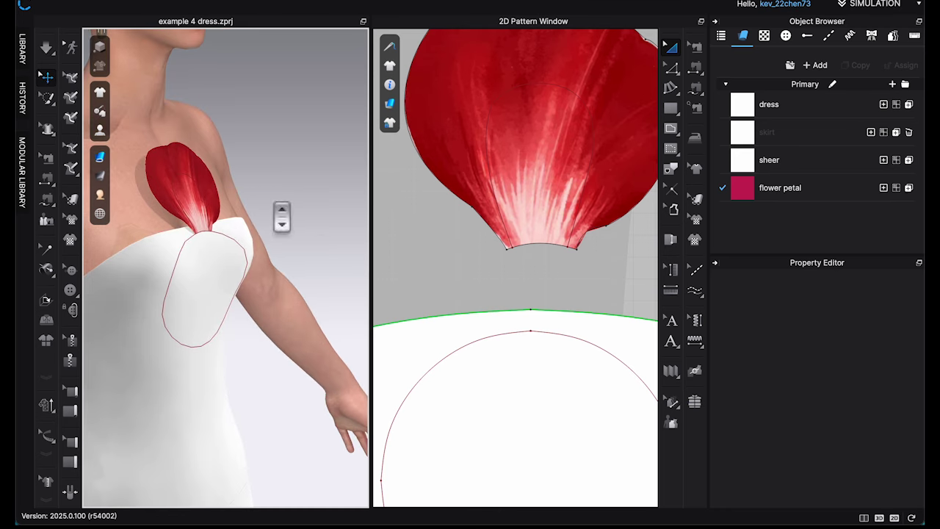
{"action": "left_click", "coordinate": [490, 106]}
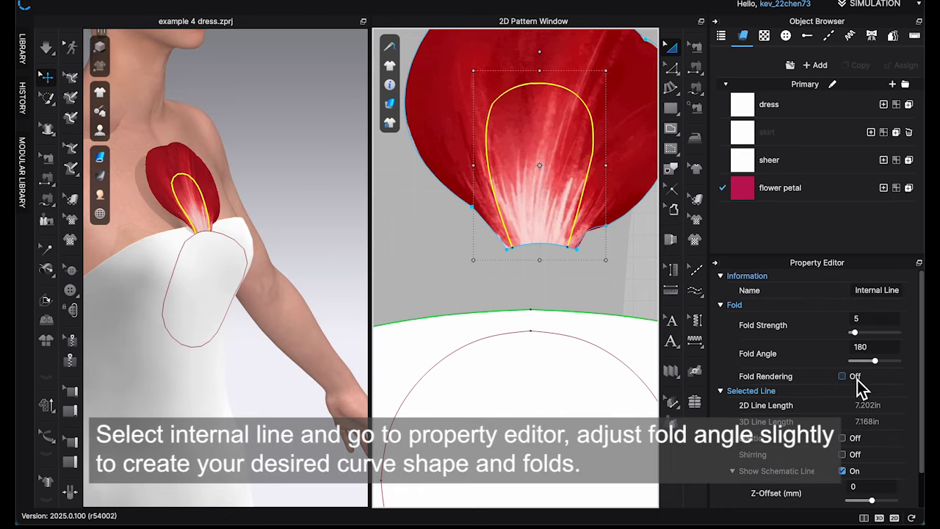
{"action": "scroll", "coordinate": [330, 216], "scroll_direction": "up", "scroll_amount": 3}
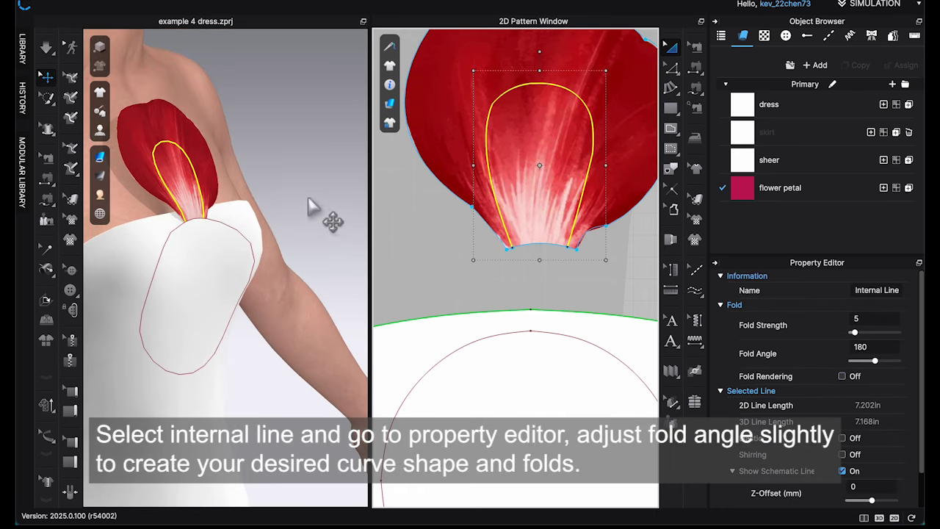
Raise the fold angle of the petal's internal line to 247 and check the simulated curve from the side.
{"action": "middle_click_drag", "start_coordinate": [309, 199], "coordinate": [340, 227]}
{"action": "scroll", "coordinate": [340, 227], "scroll_direction": "up", "scroll_amount": 4}
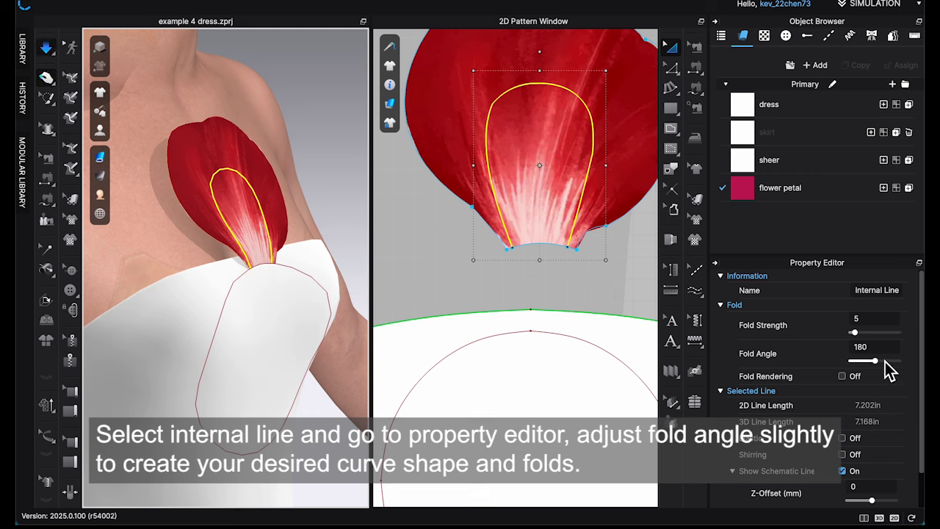
{"action": "left_click_drag", "start_coordinate": [878, 374], "coordinate": [886, 373]}
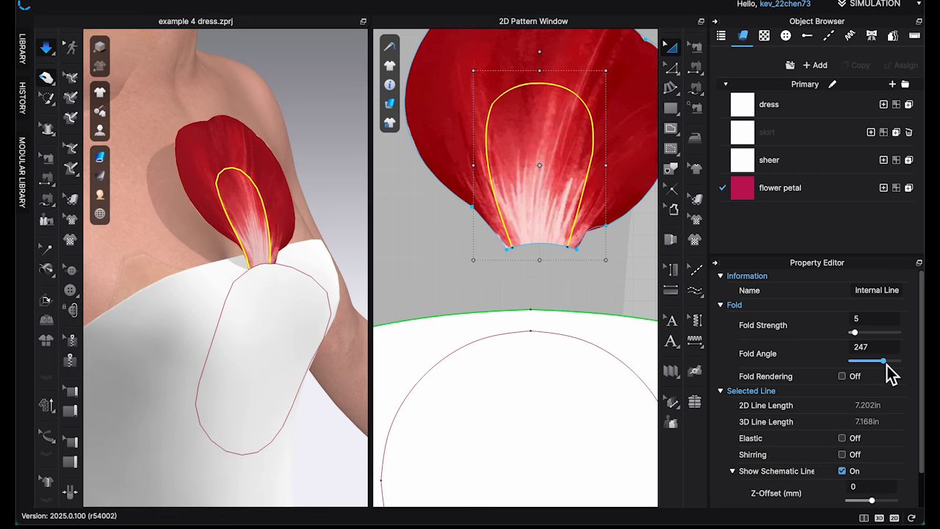
{"action": "right_click_drag", "start_coordinate": [367, 302], "coordinate": [269, 211]}
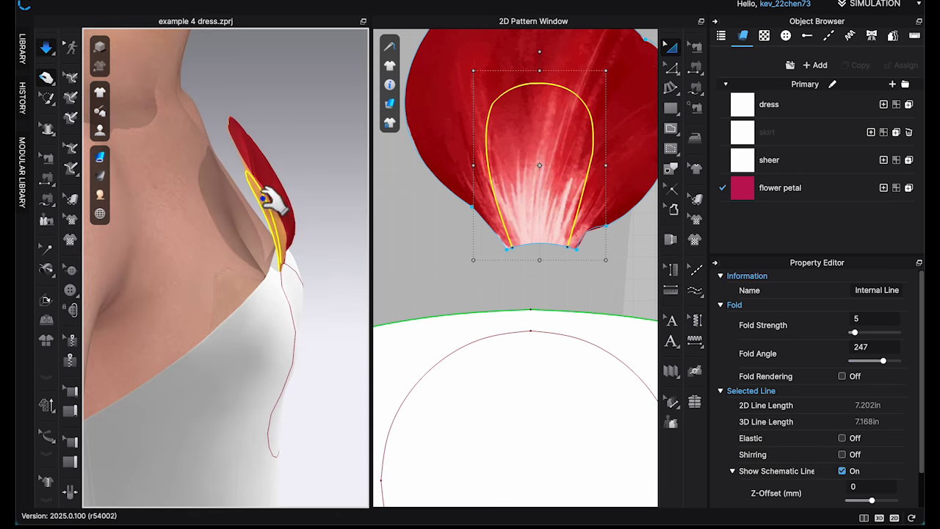
{"action": "left_click", "coordinate": [266, 192]}
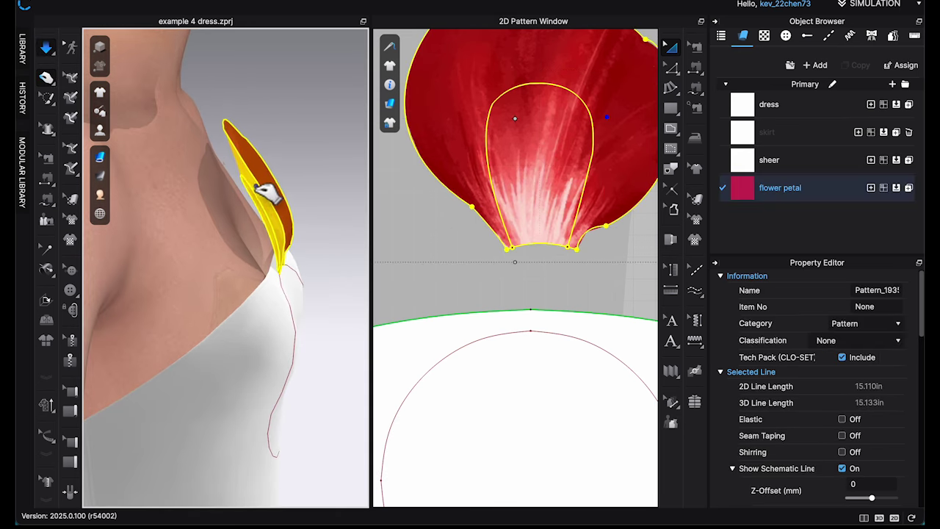
Set the fold angle of the petal's internal line to 211 and check the curve in 3D.
{"action": "left_click", "coordinate": [585, 194]}
{"action": "left_click_drag", "start_coordinate": [884, 366], "coordinate": [880, 365]}
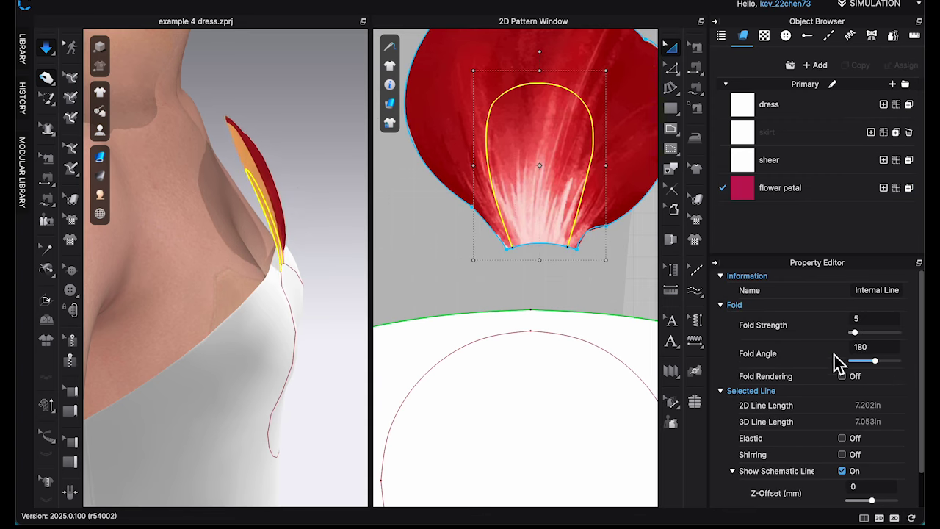
{"action": "right_click_drag", "start_coordinate": [324, 212], "coordinate": [285, 207]}
{"action": "left_click_drag", "start_coordinate": [877, 365], "coordinate": [882, 365]}
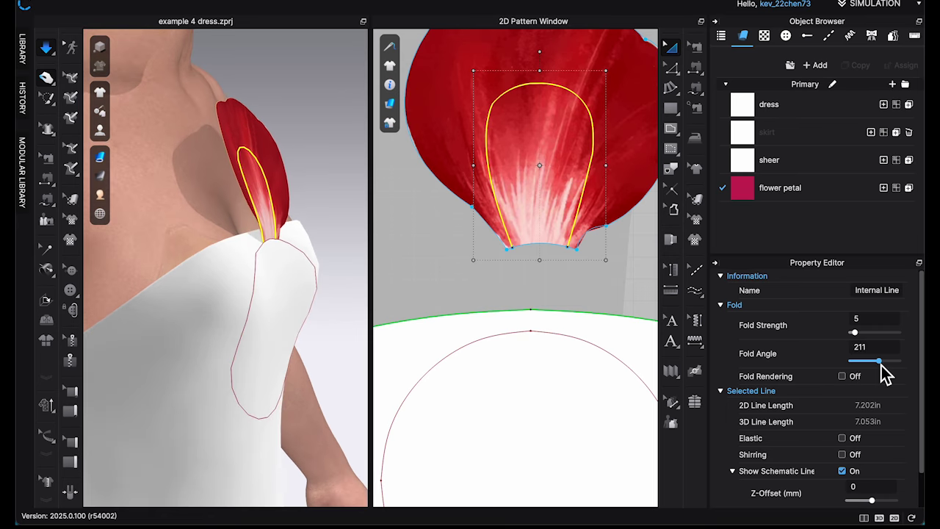
{"action": "mouse_move", "coordinate": [324, 218]}
{"action": "right_mouse_down"}
{"action": "mouse_move", "coordinate": [311, 220]}
{"action": "mouse_move", "coordinate": [317, 230]}
{"action": "right_mouse_up"}
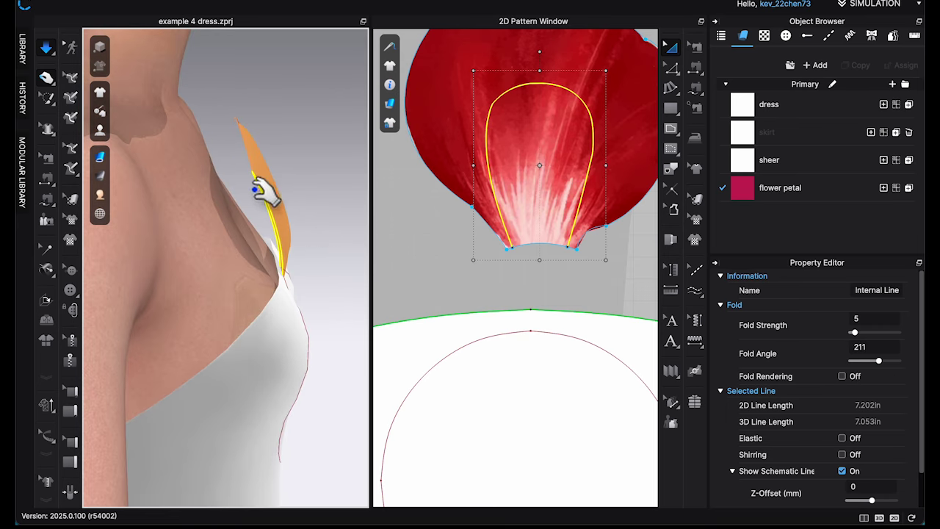
Offset the petal's curved internal line once to both sides as new internal lines.
{"action": "left_click", "coordinate": [672, 69]}
{"action": "right_click", "coordinate": [596, 139]}
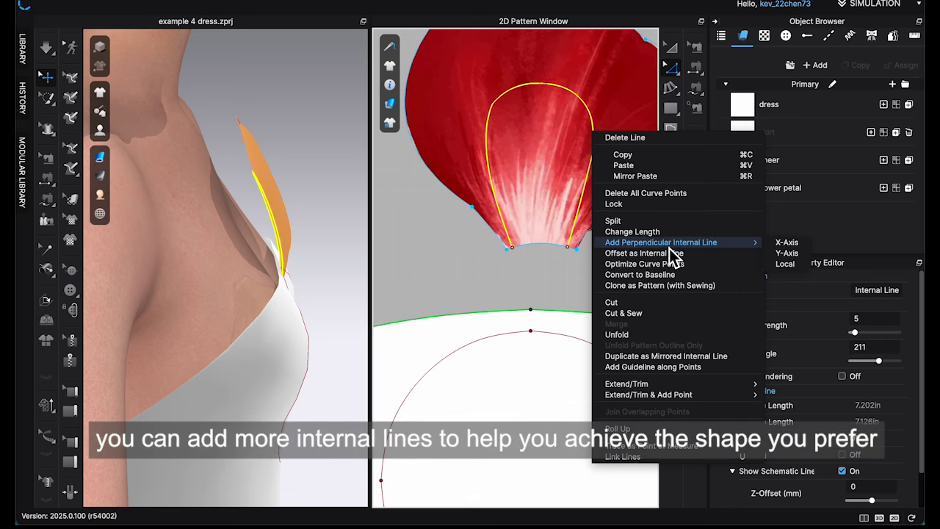
{"action": "left_click", "coordinate": [669, 253]}
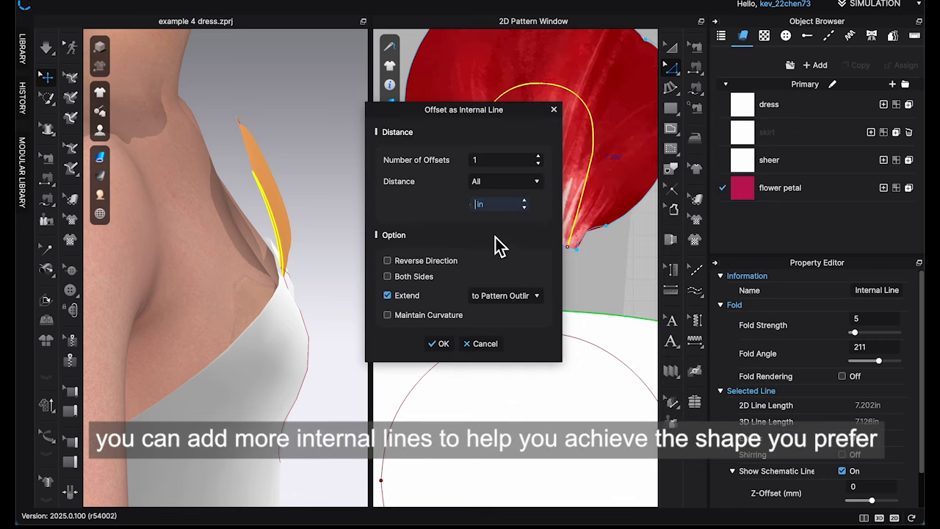
{"action": "left_click", "coordinate": [387, 276]}
{"action": "left_click", "coordinate": [441, 344]}
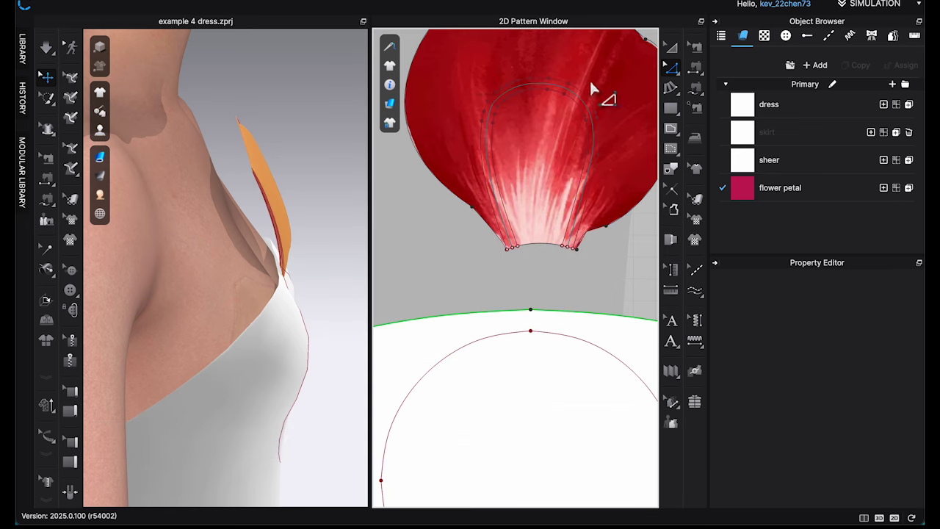
Convert the points along the rounded tops of the two offset internal lines to curve points.
{"action": "left_click", "coordinate": [601, 130]}
{"action": "right_click", "coordinate": [601, 130]}
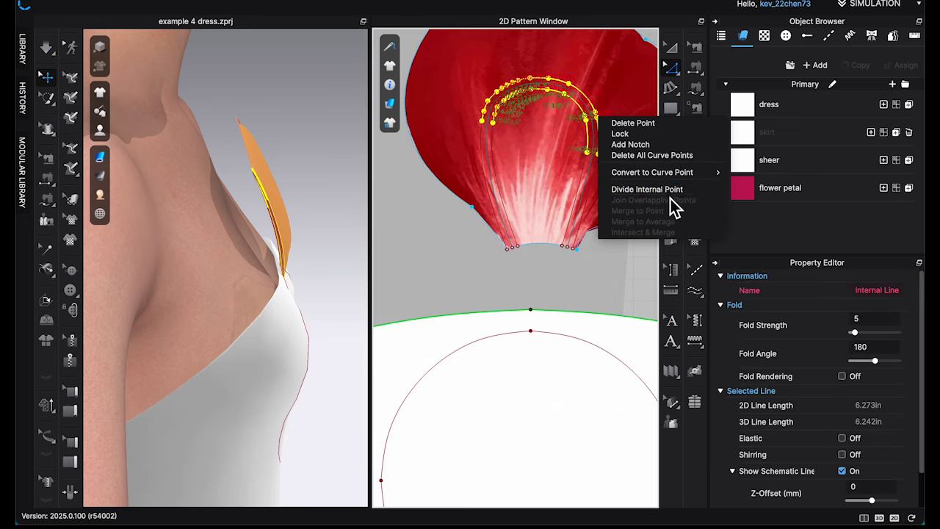
{"action": "mouse_move", "coordinate": [705, 172]}
{"action": "left_click", "coordinate": [781, 184]}
Set the fold angle to 134 on the outer offset line and 113 on the inner offset line.
{"action": "left_click", "coordinate": [600, 137]}
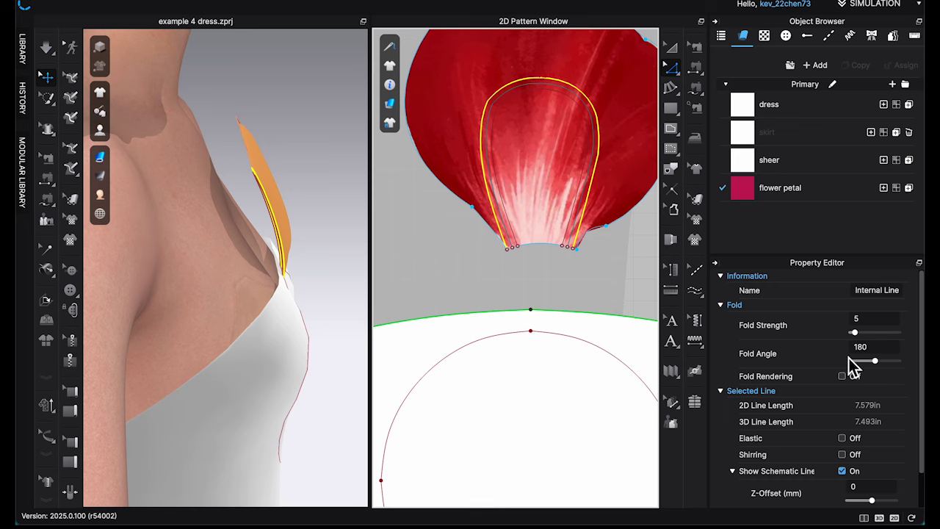
{"action": "left_click", "coordinate": [870, 361]}
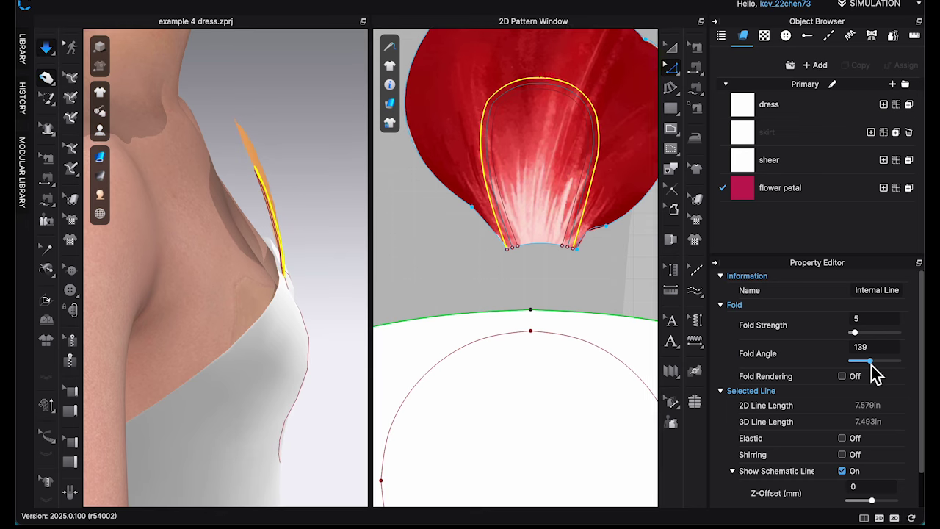
{"action": "right_click_drag", "start_coordinate": [354, 282], "coordinate": [300, 237]}
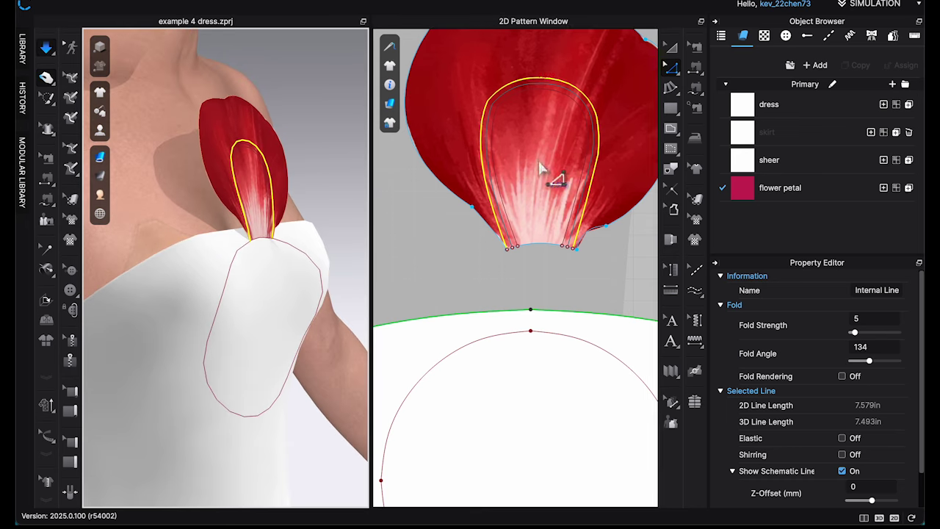
{"action": "left_click", "coordinate": [588, 171]}
{"action": "left_click", "coordinate": [869, 363]}
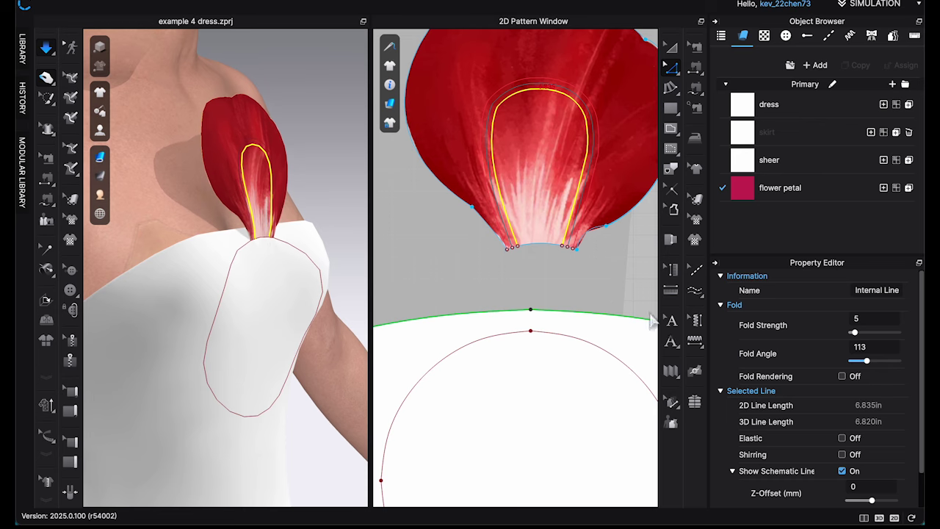
Pull the petal in the running simulation to settle its shape, and stop the simulation.
{"action": "right_click_drag", "start_coordinate": [279, 249], "coordinate": [305, 252]}
{"action": "left_click_drag", "start_coordinate": [261, 125], "coordinate": [244, 127]}
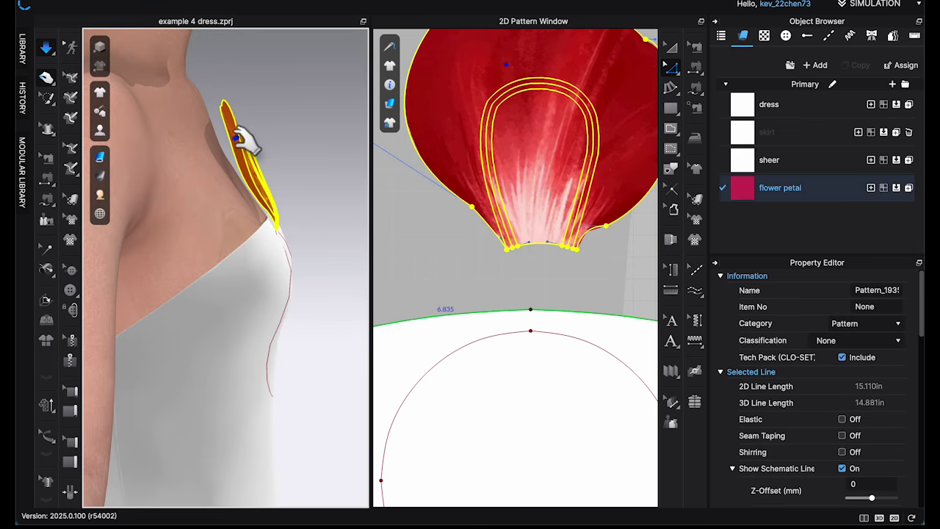
{"action": "right_click_drag", "start_coordinate": [283, 153], "coordinate": [241, 163]}
{"action": "key", "text": "space"}
Convert the corner points on the petal's upper outline to curve points with Maintain Curve.
{"action": "scroll", "coordinate": [381, 205], "scroll_direction": "down", "scroll_amount": 3}
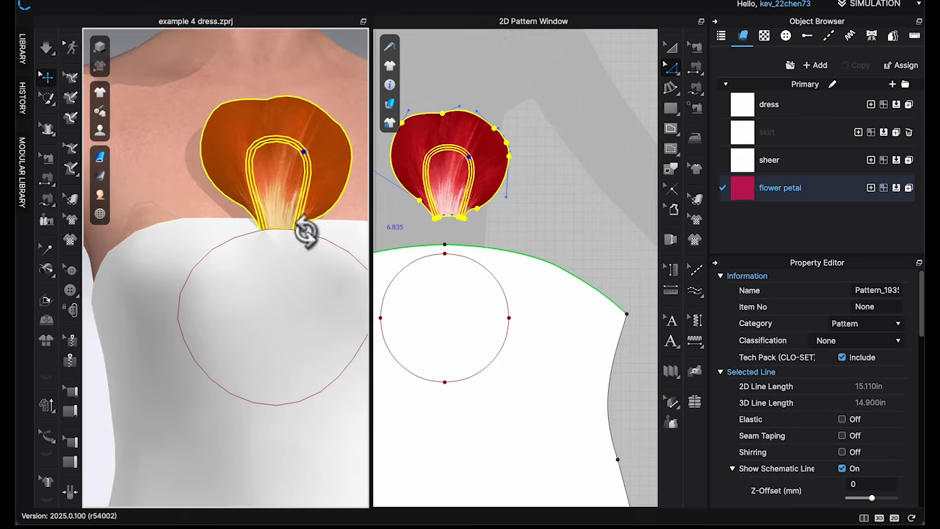
{"action": "left_click", "coordinate": [514, 147]}
{"action": "left_click_drag", "start_coordinate": [530, 146], "coordinate": [507, 163]}
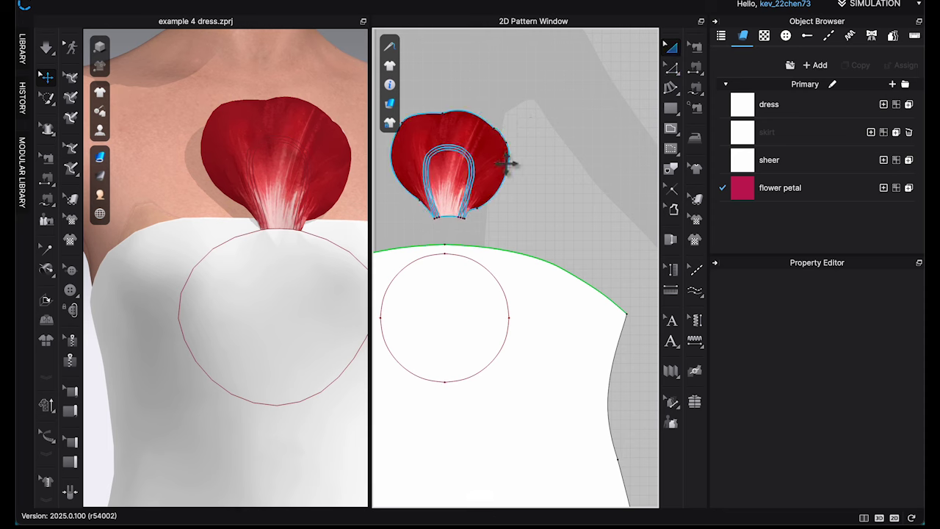
{"action": "left_click_drag", "start_coordinate": [432, 108], "coordinate": [433, 109]}
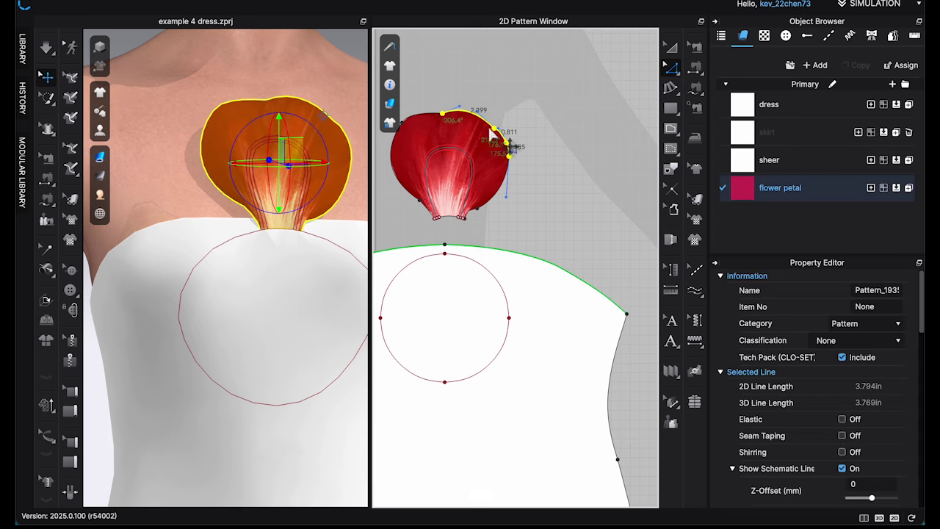
{"action": "right_click", "coordinate": [496, 132]}
{"action": "mouse_move", "coordinate": [561, 207]}
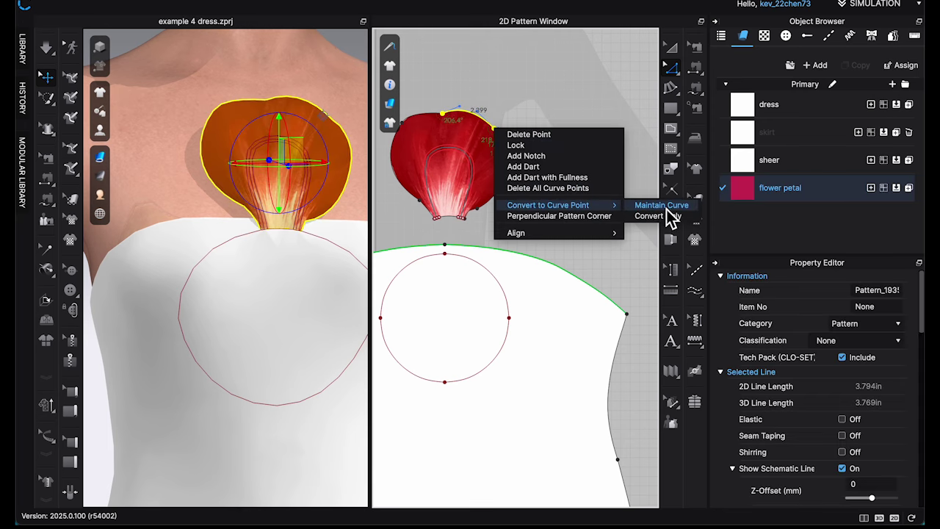
{"action": "left_click", "coordinate": [664, 205]}
Turn on Elastic for the petal's upper outline with strength 10.0 and ratio 115.
{"action": "left_click", "coordinate": [510, 154]}
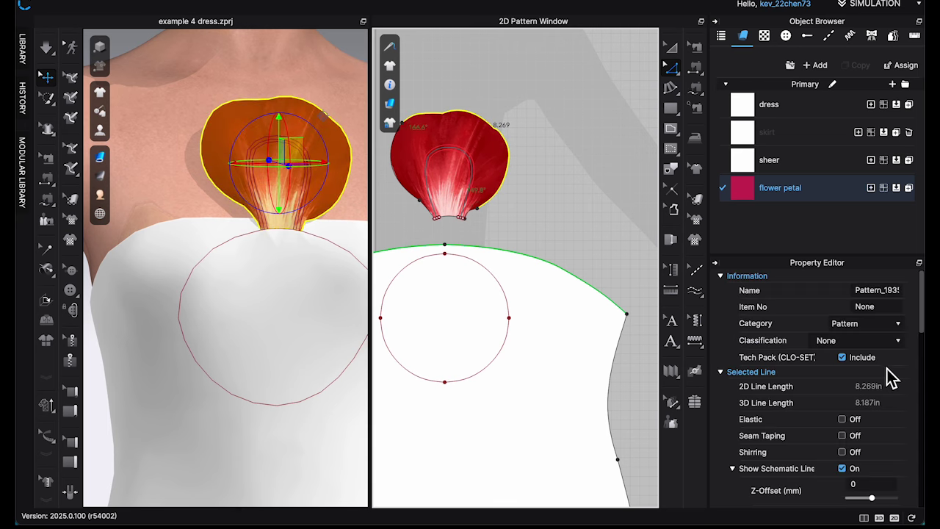
{"action": "scroll", "coordinate": [886, 368], "scroll_direction": "down", "scroll_amount": 5}
{"action": "scroll", "coordinate": [867, 448], "scroll_direction": "down", "scroll_amount": 2}
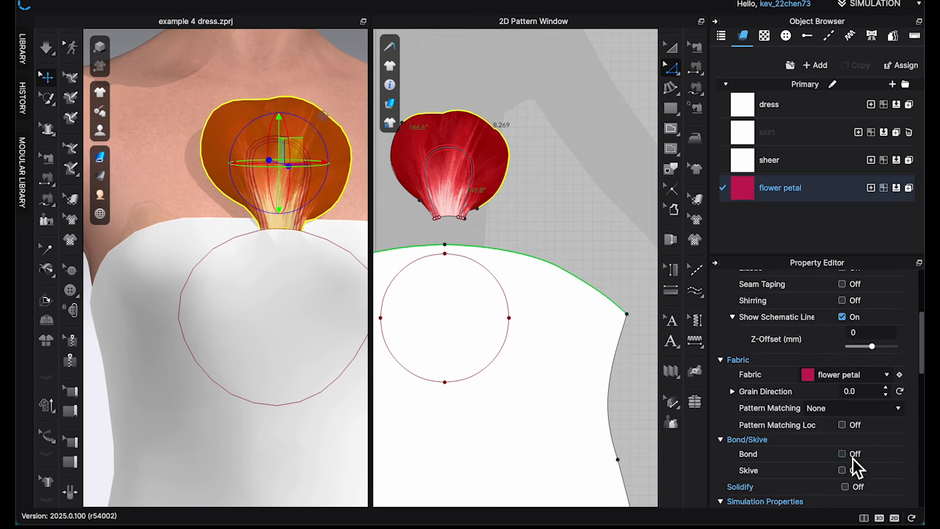
{"action": "scroll", "coordinate": [860, 441], "scroll_direction": "up", "scroll_amount": 2}
{"action": "left_click", "coordinate": [842, 343]}
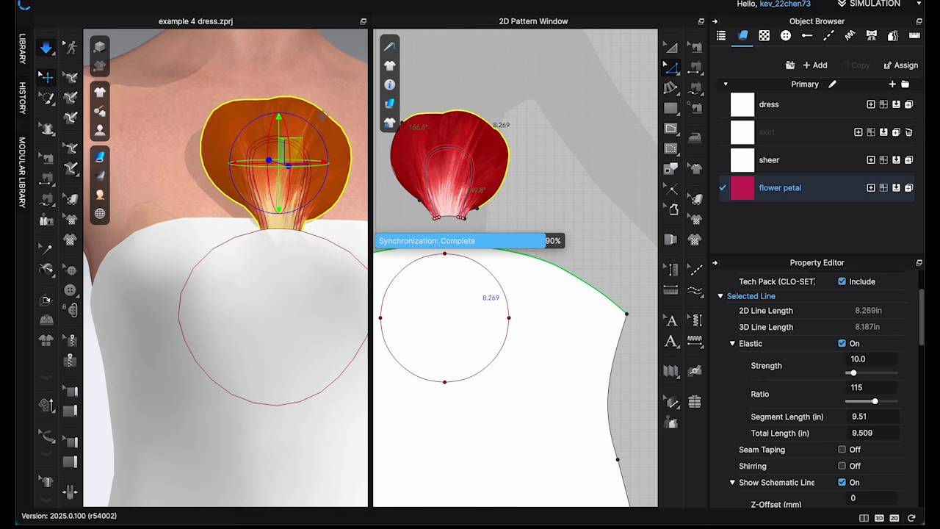
Pull the simulated petal until its wavy edge settles, stop the simulation, and inspect it from the front.
{"action": "right_click_drag", "start_coordinate": [276, 296], "coordinate": [335, 154]}
{"action": "left_click", "coordinate": [311, 200]}
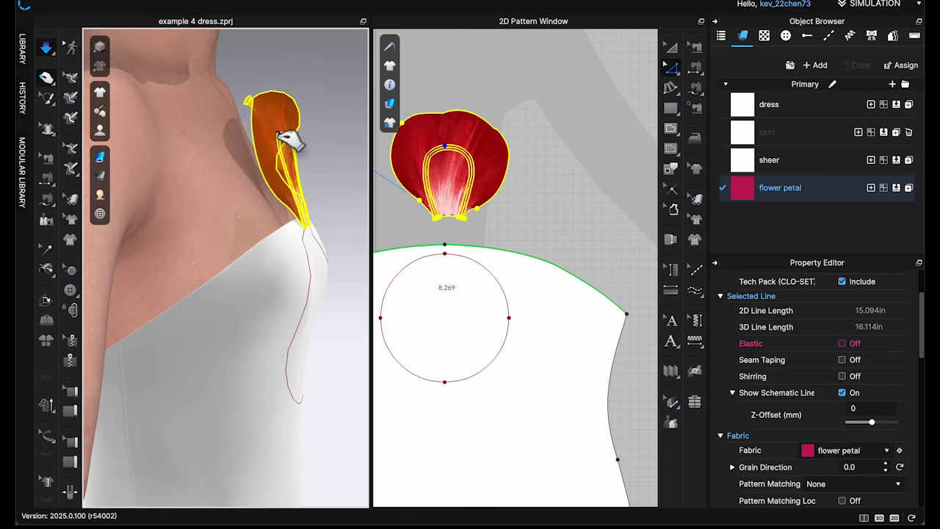
{"action": "right_click_drag", "start_coordinate": [311, 200], "coordinate": [320, 158]}
{"action": "key", "text": "2"}
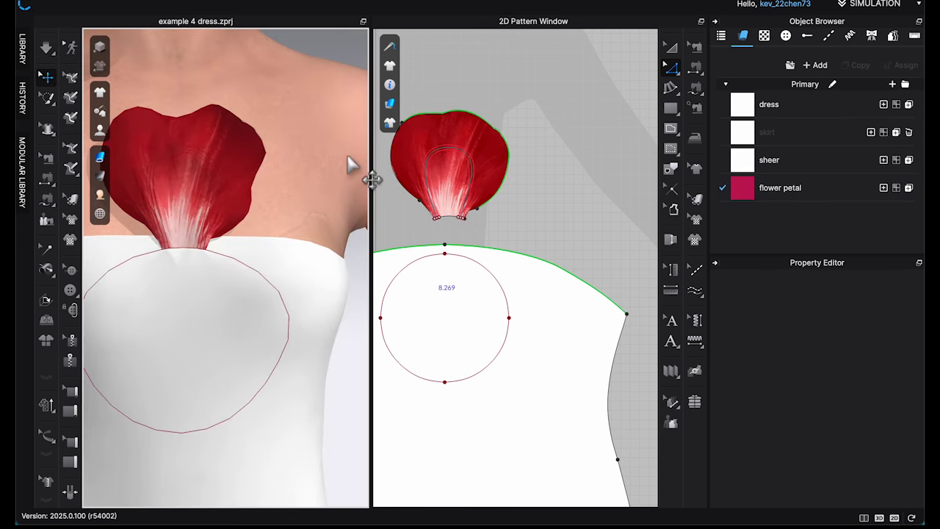
{"action": "scroll", "coordinate": [342, 198], "scroll_direction": "down", "scroll_amount": 5}
{"action": "right_click_drag", "start_coordinate": [342, 235], "coordinate": [270, 229]}
{"action": "key", "text": "2"}
{"action": "scroll", "coordinate": [545, 192], "scroll_direction": "down", "scroll_amount": 4}
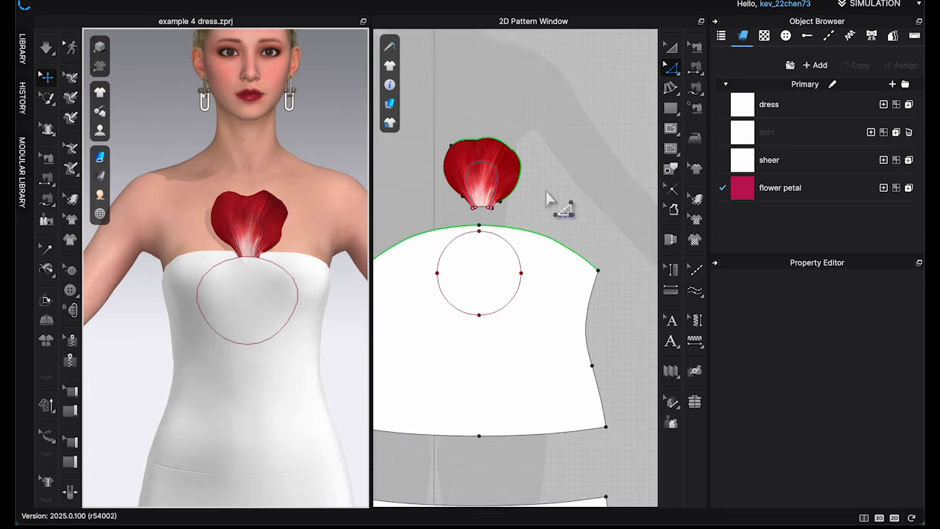
Move the petal pattern up, away from the bodice, and paste a copy of it beside the original.
{"action": "middle_click_drag", "start_coordinate": [543, 193], "coordinate": [580, 193]}
{"action": "key", "text": "a"}
{"action": "left_click", "coordinate": [545, 185]}
{"action": "key", "text": "v"}
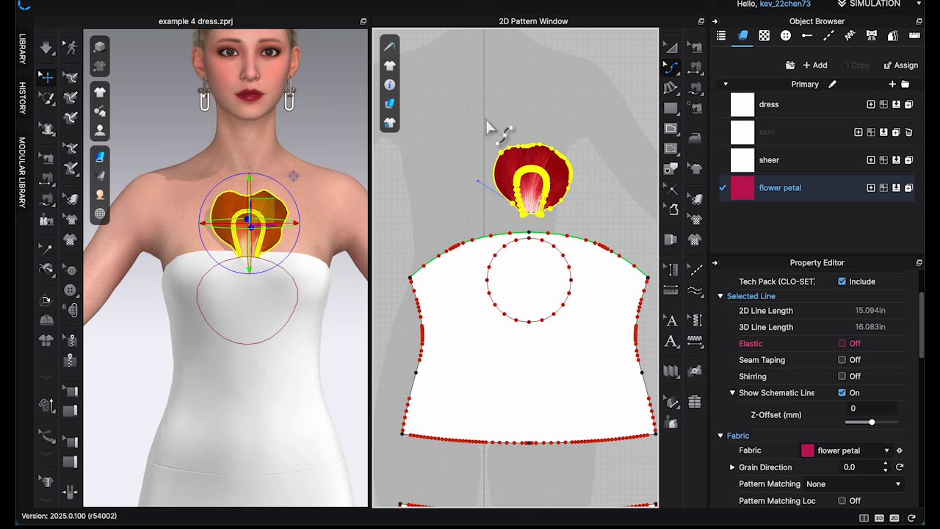
{"action": "key", "text": "a"}
{"action": "left_click_drag", "start_coordinate": [569, 179], "coordinate": [532, 118]}
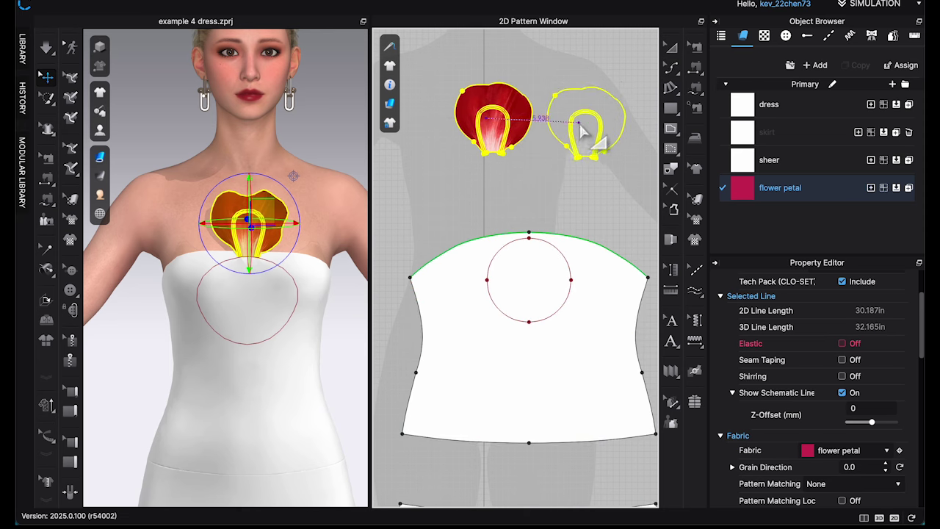
{"action": "left_click", "coordinate": [580, 131]}
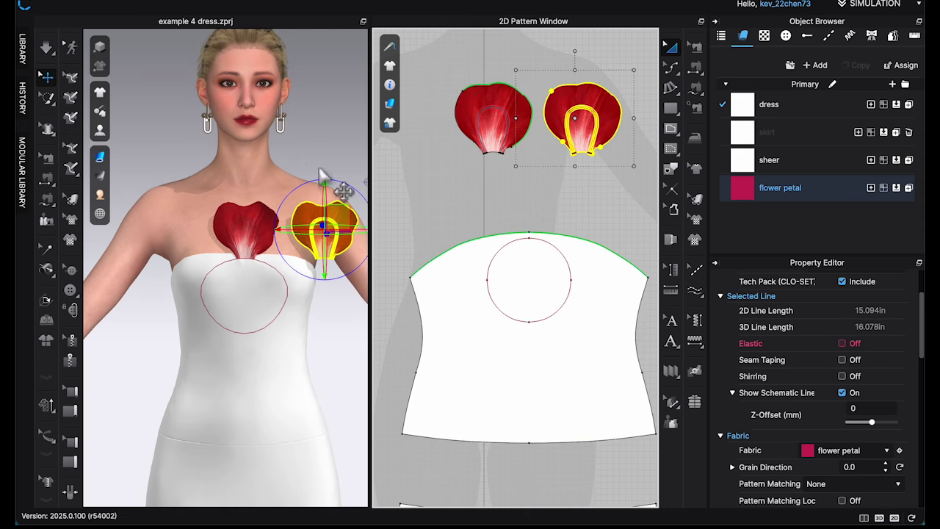
Move and rotate the copied petal in 3D so it sits beside the first petal along the bodice circle.
{"action": "middle_click_drag", "start_coordinate": [321, 171], "coordinate": [264, 160]}
{"action": "right_click_drag", "start_coordinate": [312, 220], "coordinate": [321, 254]}
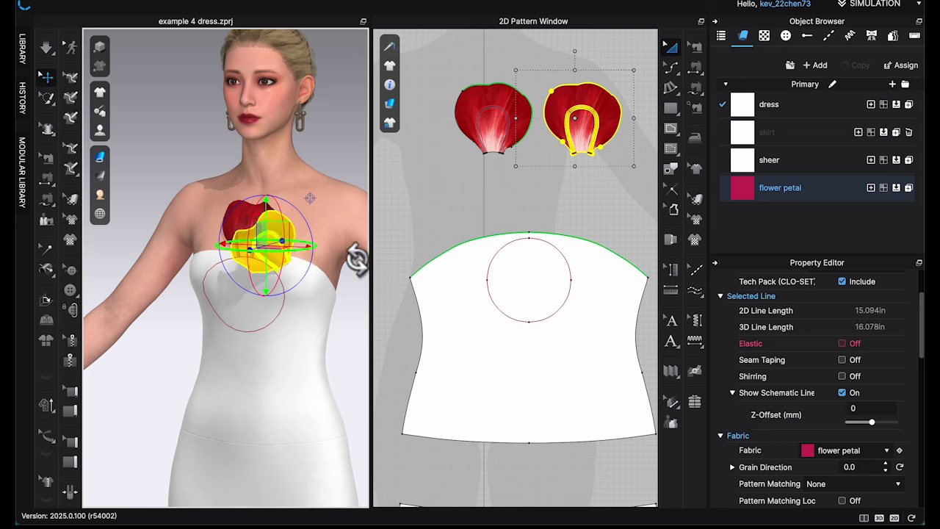
{"action": "key", "text": "space"}
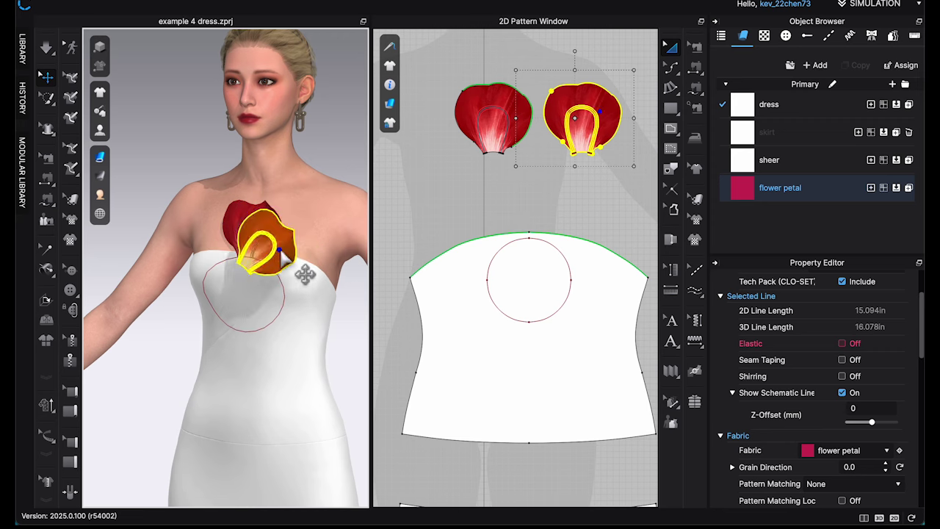
{"action": "right_click_drag", "start_coordinate": [312, 264], "coordinate": [321, 249]}
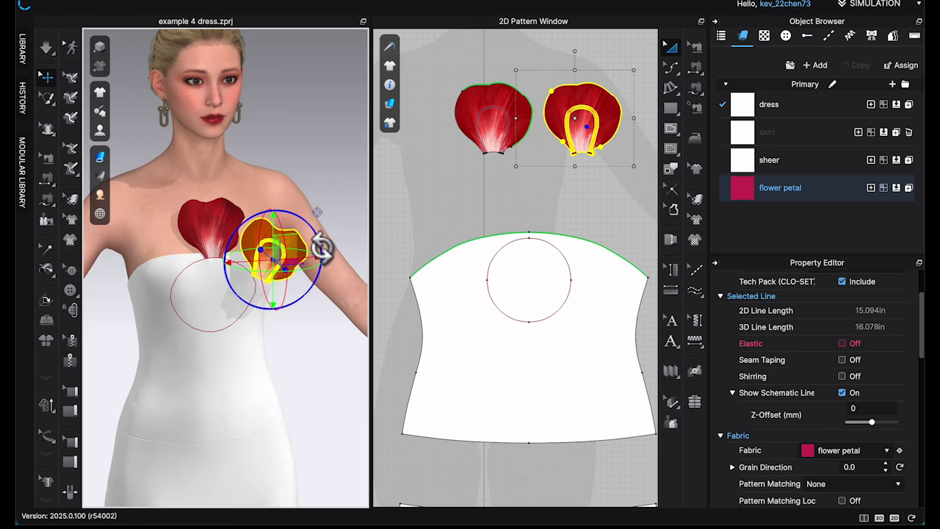
Free-sew the copied petal's base to the bodice circle's arc just right of the first petal's seam, and simulate to attach it.
{"action": "scroll", "coordinate": [558, 181], "scroll_direction": "up", "scroll_amount": 5}
{"action": "middle_click_drag", "start_coordinate": [558, 181], "coordinate": [497, 202]}
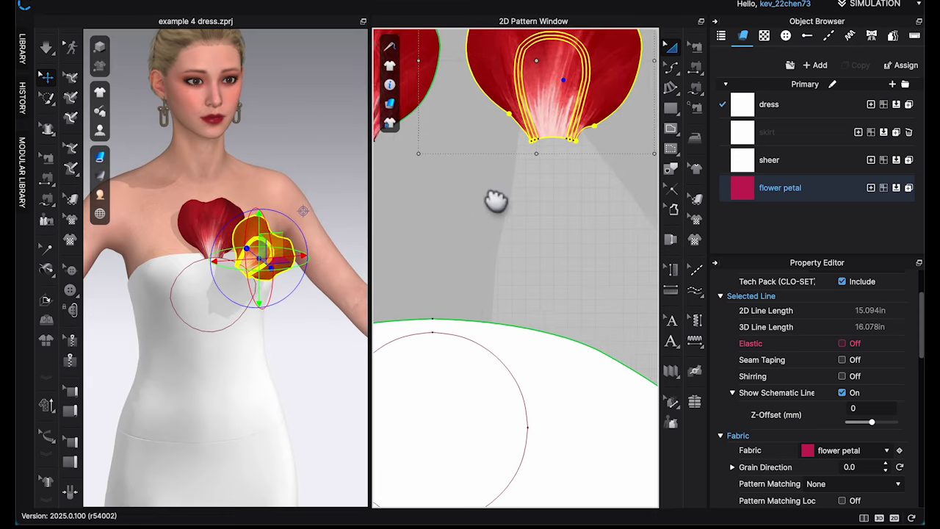
{"action": "left_click", "coordinate": [698, 92]}
{"action": "left_click", "coordinate": [528, 140]}
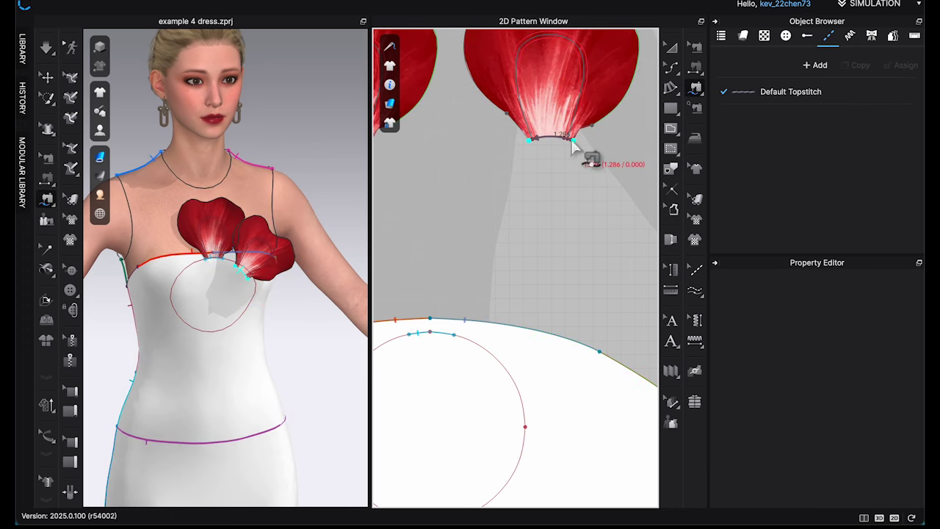
{"action": "middle_click_drag", "start_coordinate": [528, 251], "coordinate": [532, 164]}
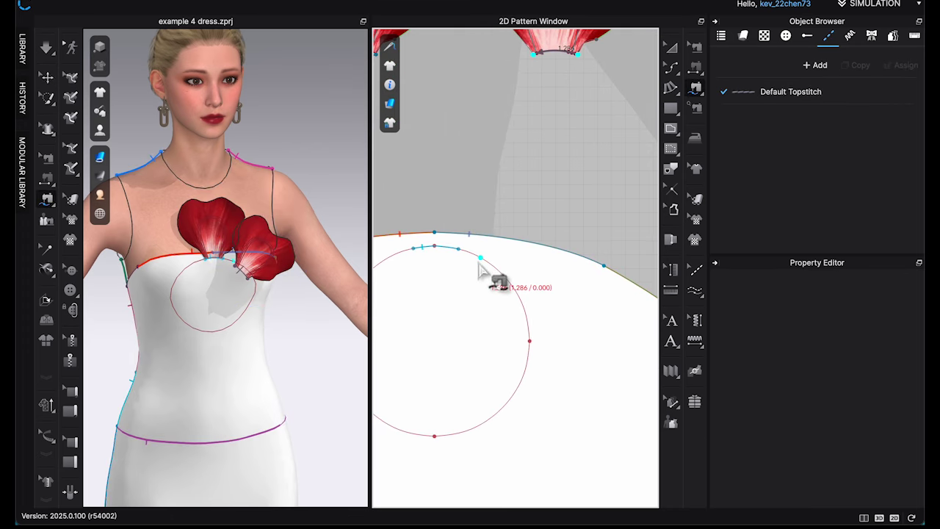
{"action": "left_click", "coordinate": [514, 294]}
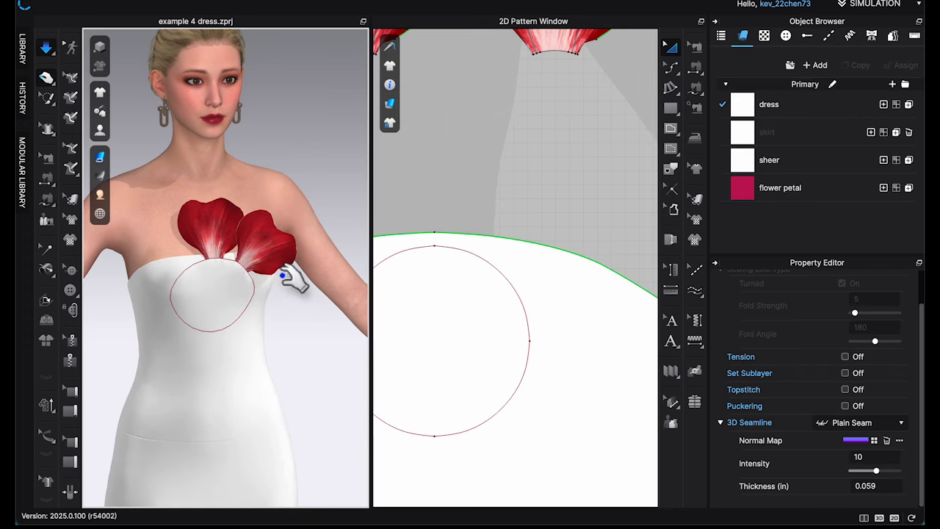
{"action": "right_click_drag", "start_coordinate": [300, 269], "coordinate": [218, 282]}
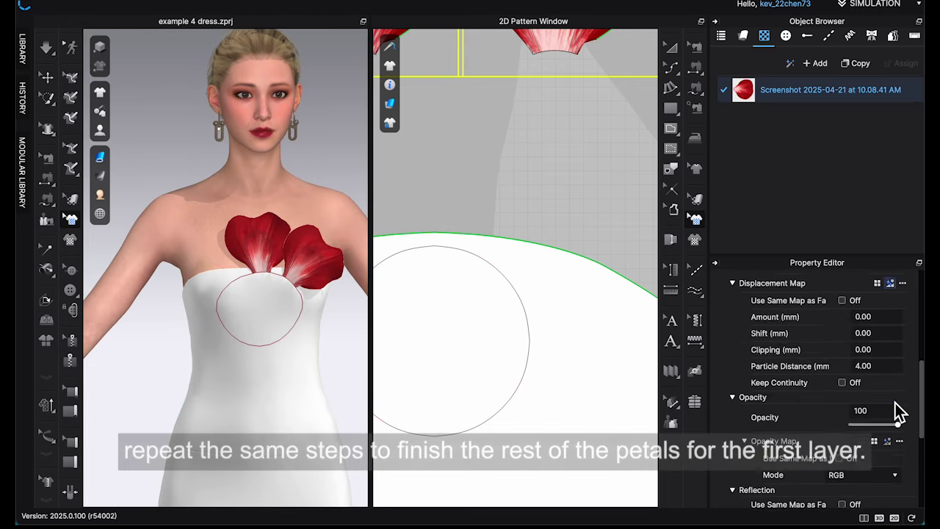
{"action": "scroll", "coordinate": [903, 425], "scroll_direction": "down", "scroll_amount": 2}
{"action": "scroll", "coordinate": [904, 424], "scroll_direction": "down", "scroll_amount": 2}
{"action": "scroll", "coordinate": [904, 420], "scroll_direction": "up", "scroll_amount": 5}
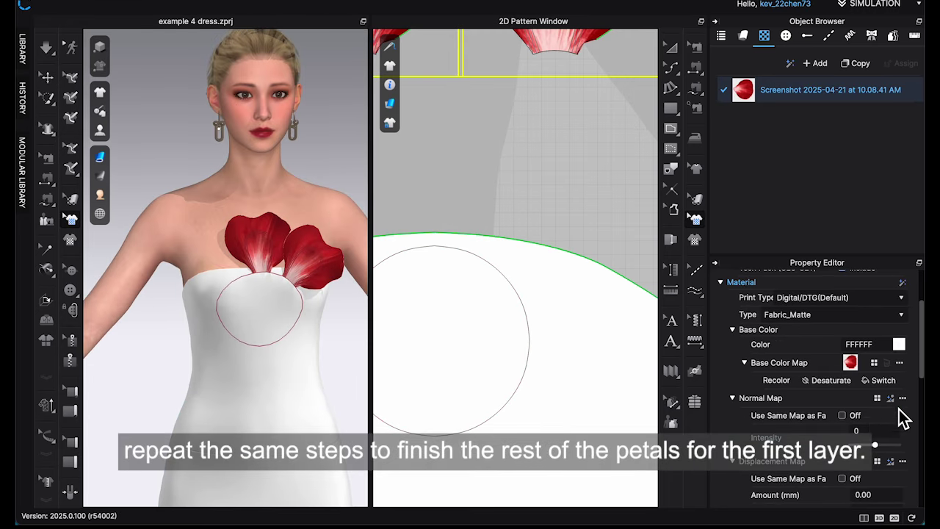
{"action": "left_click", "coordinate": [900, 300]}
{"action": "left_click", "coordinate": [913, 300]}
{"action": "left_click", "coordinate": [560, 45]}
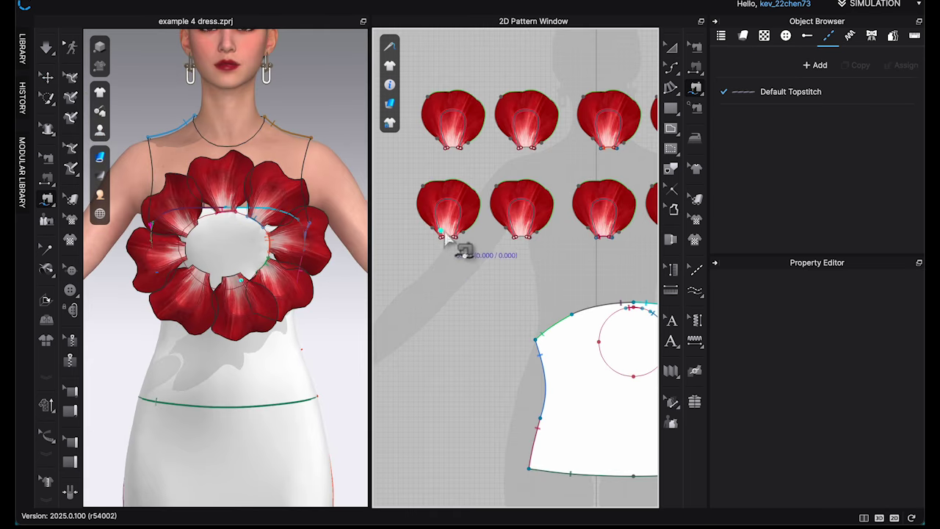
Free-sew the bases of the lower petals to consecutive arcs along the circle's bottom and left side, and simulate to attach them.
{"action": "scroll", "coordinate": [455, 244], "scroll_direction": "up", "scroll_amount": 5}
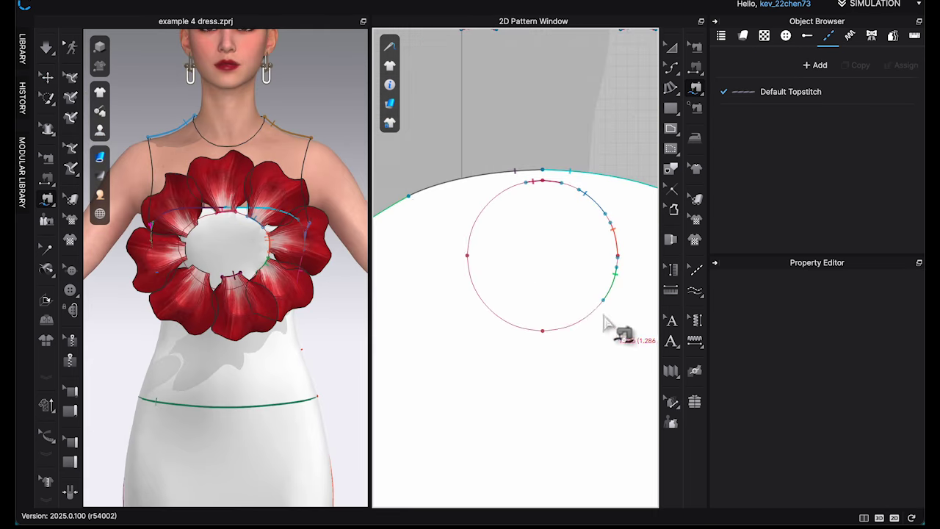
{"action": "scroll", "coordinate": [498, 237], "scroll_direction": "down", "scroll_amount": 4}
{"action": "scroll", "coordinate": [536, 245], "scroll_direction": "up", "scroll_amount": 3}
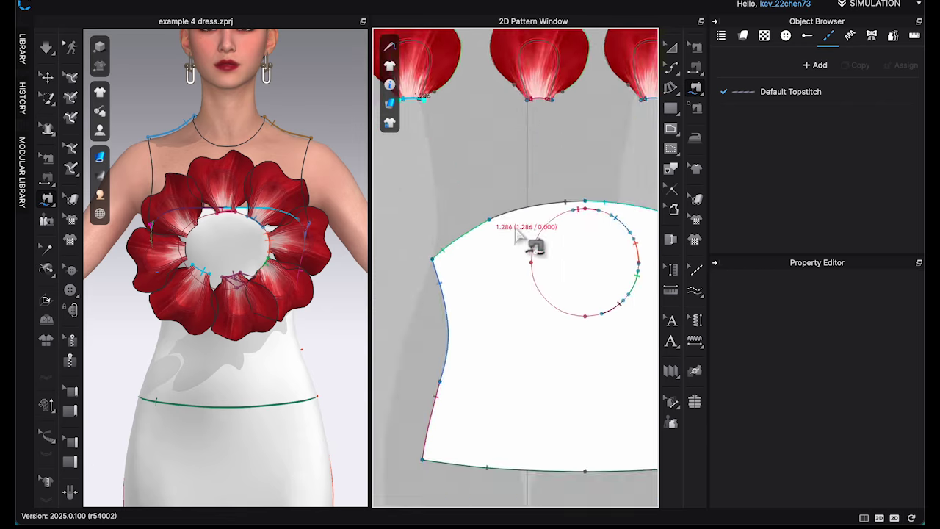
{"action": "left_click", "coordinate": [564, 295]}
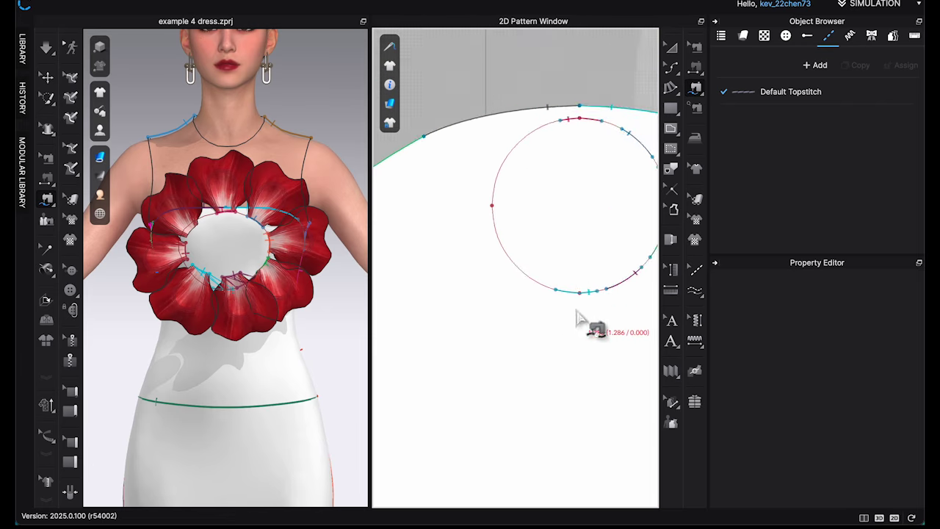
{"action": "scroll", "coordinate": [592, 325], "scroll_direction": "up", "scroll_amount": 3}
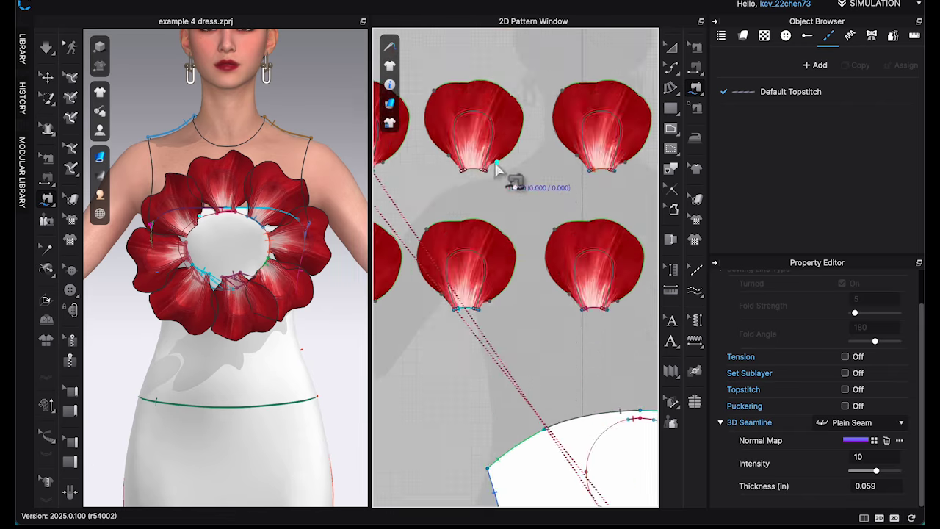
{"action": "scroll", "coordinate": [497, 169], "scroll_direction": "down", "scroll_amount": 5}
{"action": "scroll", "coordinate": [550, 252], "scroll_direction": "up", "scroll_amount": 6}
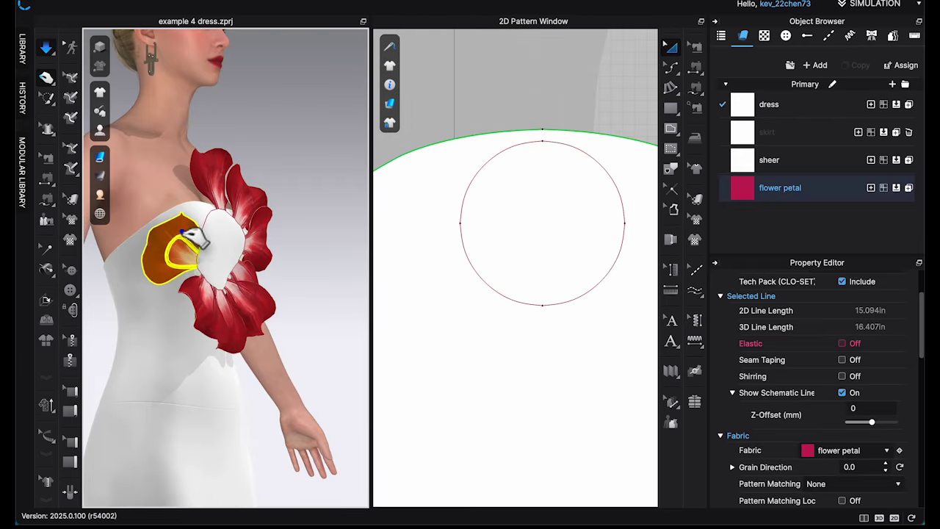
{"action": "right_click_drag", "start_coordinate": [178, 262], "coordinate": [203, 245]}
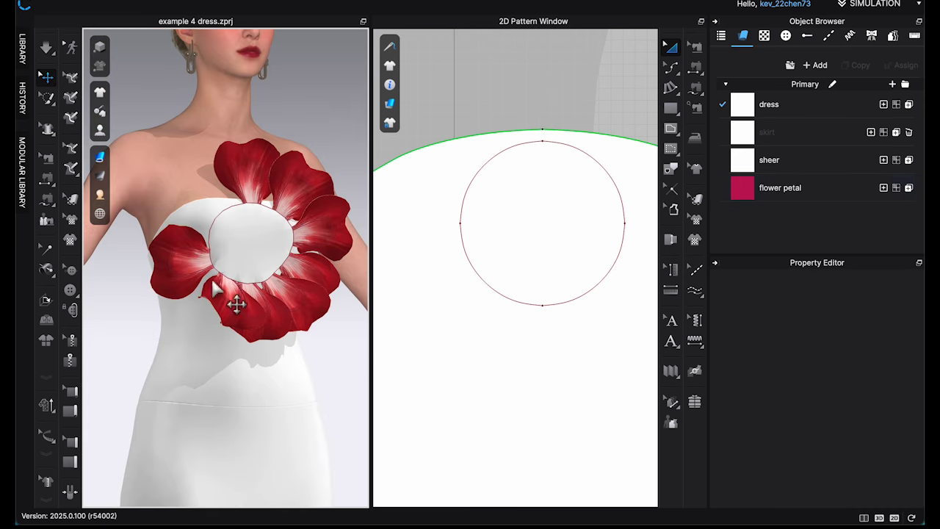
Copy two neighbouring petal patterns and paste them as a third row above the existing petals.
{"action": "left_click", "coordinate": [213, 282]}
{"action": "right_click_drag", "start_coordinate": [213, 282], "coordinate": [191, 320]}
{"action": "scroll", "coordinate": [282, 309], "scroll_direction": "down", "scroll_amount": 3}
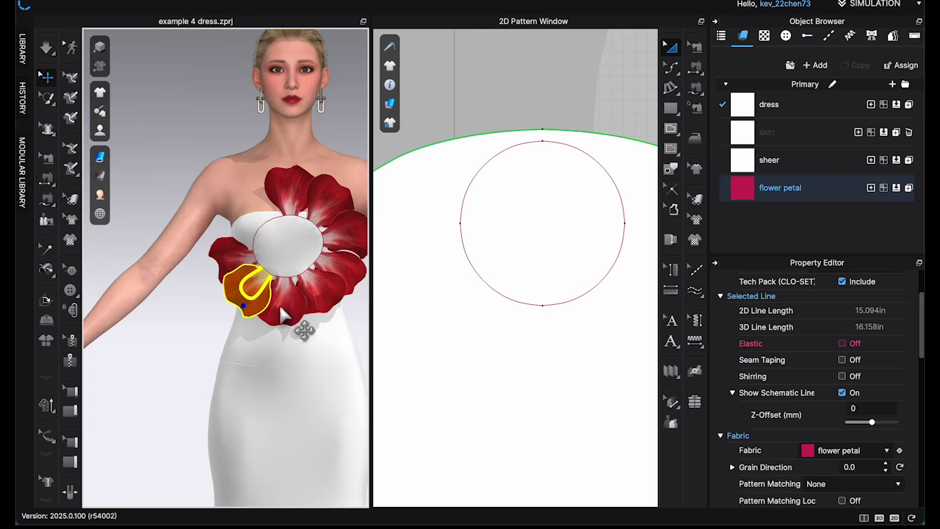
{"action": "scroll", "coordinate": [500, 205], "scroll_direction": "down", "scroll_amount": 5}
{"action": "scroll", "coordinate": [504, 203], "scroll_direction": "down", "scroll_amount": 5}
{"action": "left_click_drag", "start_coordinate": [405, 142], "coordinate": [528, 219]}
{"action": "key", "text": "super+c"}
{"action": "key", "text": "super+v"}
{"action": "left_click", "coordinate": [492, 147]}
Move and rotate the two pasted petals in 3D to fill the gap at the upper left of the bodice circle.
{"action": "left_click_drag", "start_coordinate": [264, 262], "coordinate": [281, 183]}
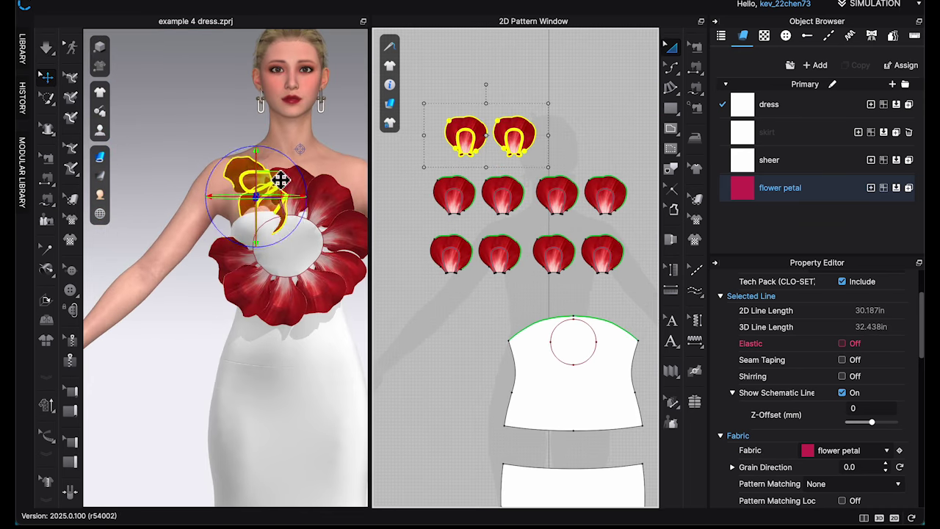
{"action": "right_click_drag", "start_coordinate": [282, 183], "coordinate": [191, 184]}
{"action": "right_click_drag", "start_coordinate": [302, 220], "coordinate": [268, 227]}
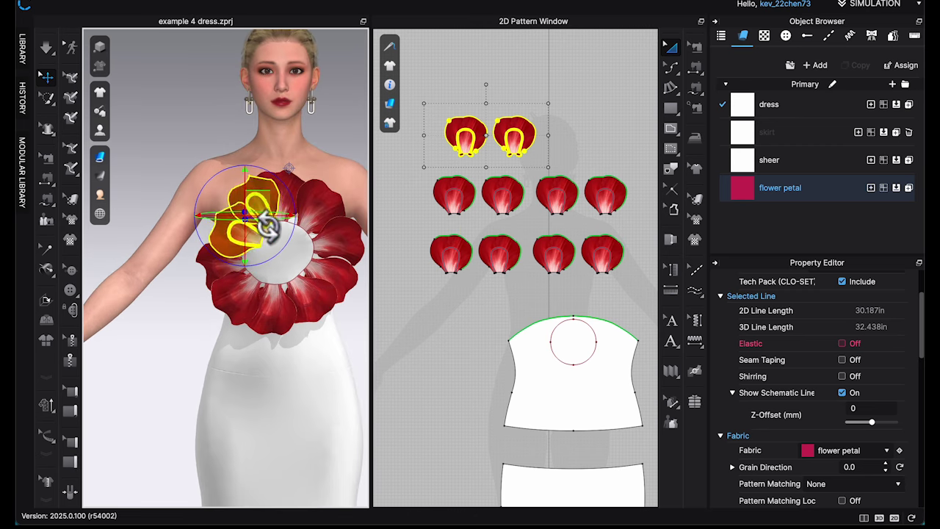
Free-sew the base of the first petal in the new row to the open arc on the circle's left side.
{"action": "key", "text": "m"}
{"action": "scroll", "coordinate": [468, 161], "scroll_direction": "up", "scroll_amount": 5}
{"action": "left_click", "coordinate": [453, 149]}
{"action": "left_click", "coordinate": [480, 152]}
{"action": "scroll", "coordinate": [479, 163], "scroll_direction": "down", "scroll_amount": 4}
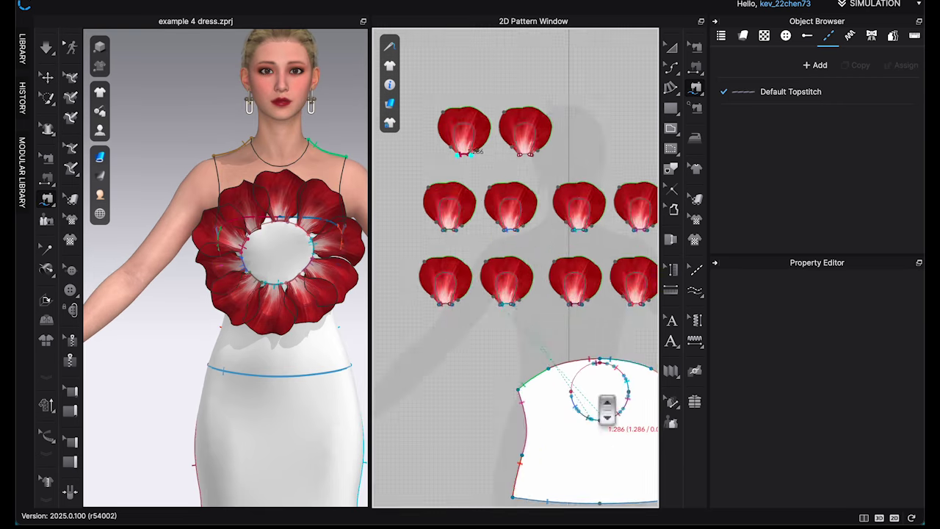
{"action": "scroll", "coordinate": [584, 390], "scroll_direction": "up", "scroll_amount": 10}
{"action": "left_click", "coordinate": [520, 396]}
{"action": "left_click", "coordinate": [540, 309]}
Free-sew the second new petal's base to the remaining arc at the circle's upper left.
{"action": "scroll", "coordinate": [536, 168], "scroll_direction": "down", "scroll_amount": 6}
{"action": "left_click", "coordinate": [514, 160]}
{"action": "left_click", "coordinate": [528, 160]}
{"action": "scroll", "coordinate": [593, 420], "scroll_direction": "up", "scroll_amount": 6}
{"action": "left_click", "coordinate": [551, 423]}
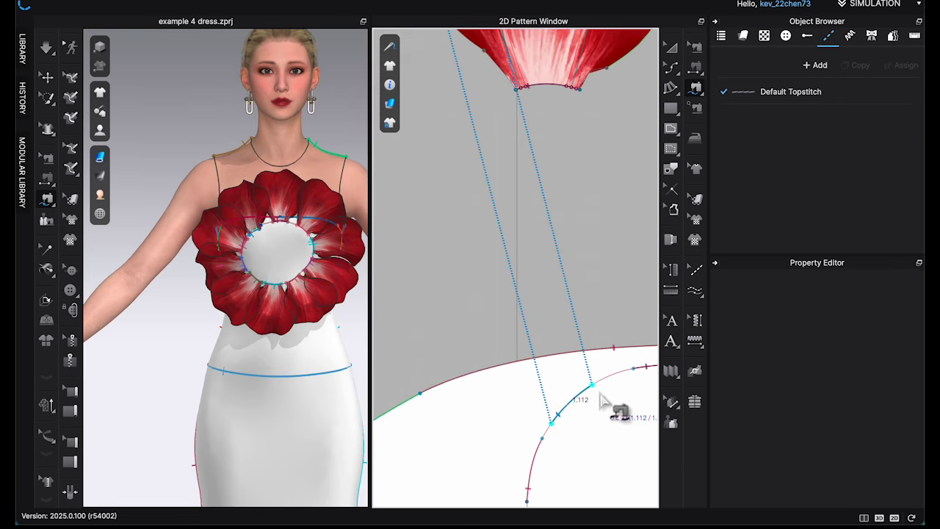
{"action": "left_click", "coordinate": [592, 385]}
Simulate the garment, pull the left petal outward so it settles in the flower, and check it from the side and front.
{"action": "key", "text": "space"}
{"action": "key", "text": "space"}
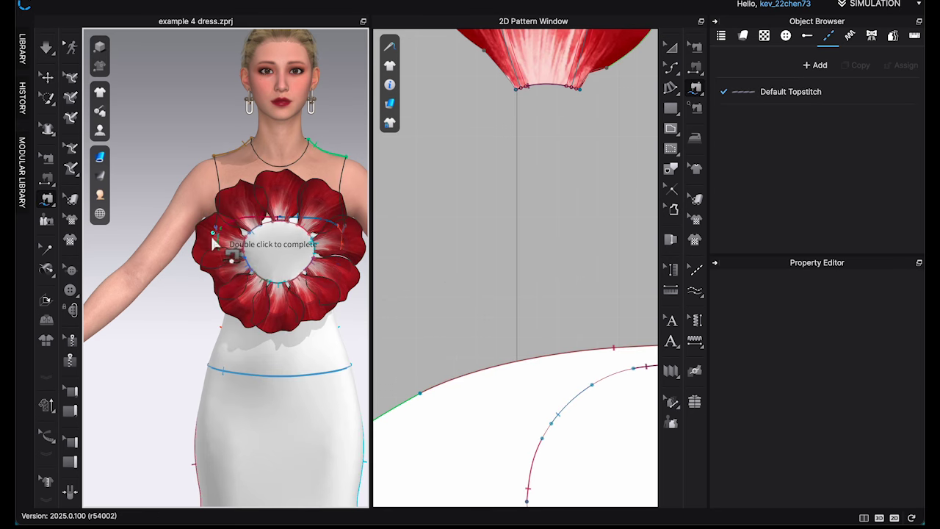
{"action": "key", "text": "space"}
{"action": "left_click", "coordinate": [210, 231]}
{"action": "key", "text": "6"}
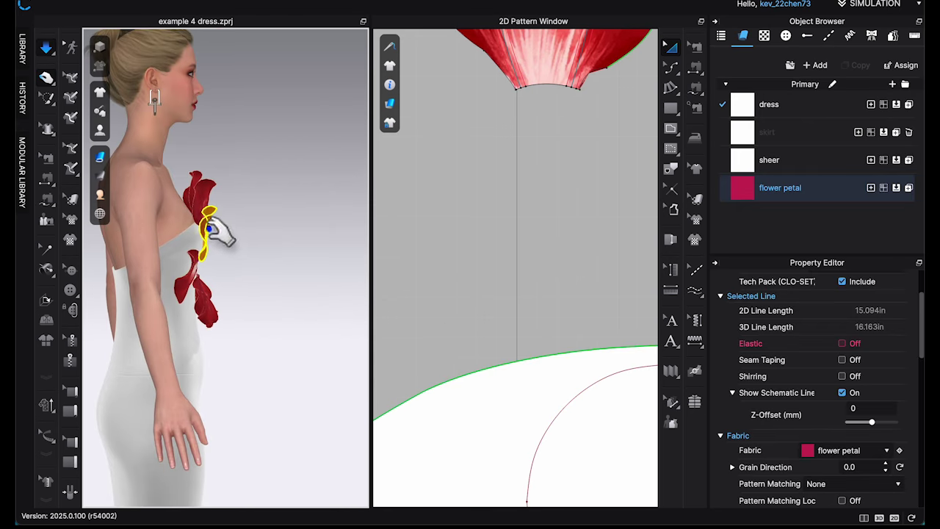
{"action": "key", "text": "2"}
{"action": "key", "text": "space"}
{"action": "scroll", "coordinate": [336, 131], "scroll_direction": "down", "scroll_amount": 3}
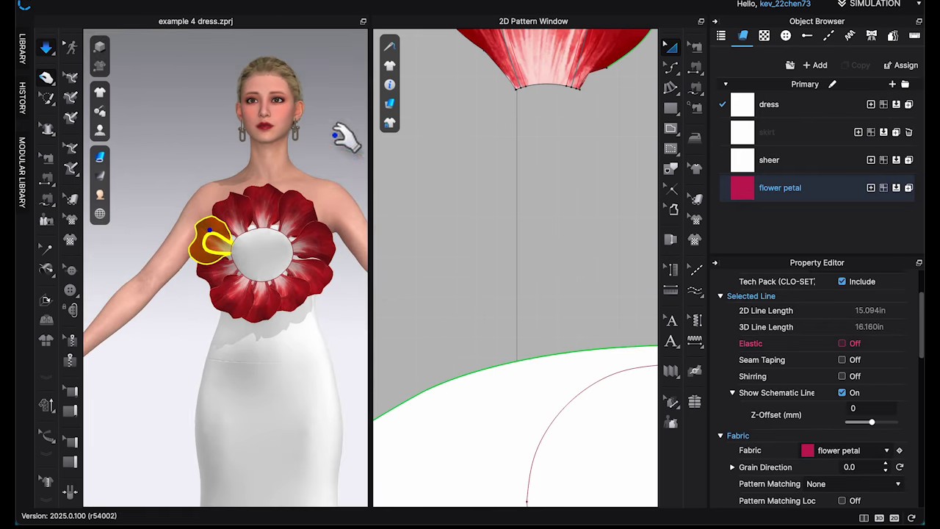
{"action": "right_click_drag", "start_coordinate": [337, 126], "coordinate": [369, 192]}
{"action": "left_click", "coordinate": [302, 275]}
{"action": "key", "text": "2"}
Select all ten petal patterns and freeze them as the finished first layer.
{"action": "scroll", "coordinate": [588, 273], "scroll_direction": "down", "scroll_amount": 5}
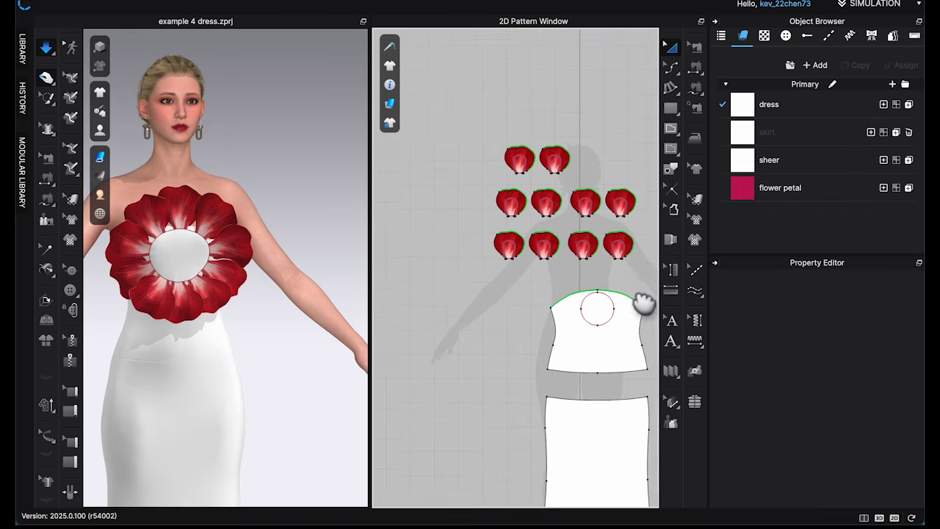
{"action": "left_click_drag", "start_coordinate": [451, 154], "coordinate": [646, 301]}
{"action": "right_click", "coordinate": [628, 234]}
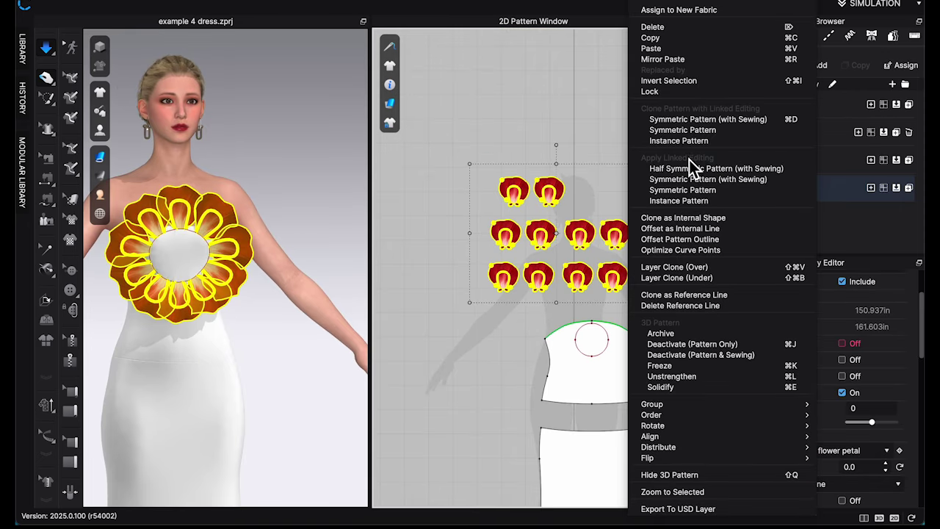
{"action": "left_click", "coordinate": [661, 366]}
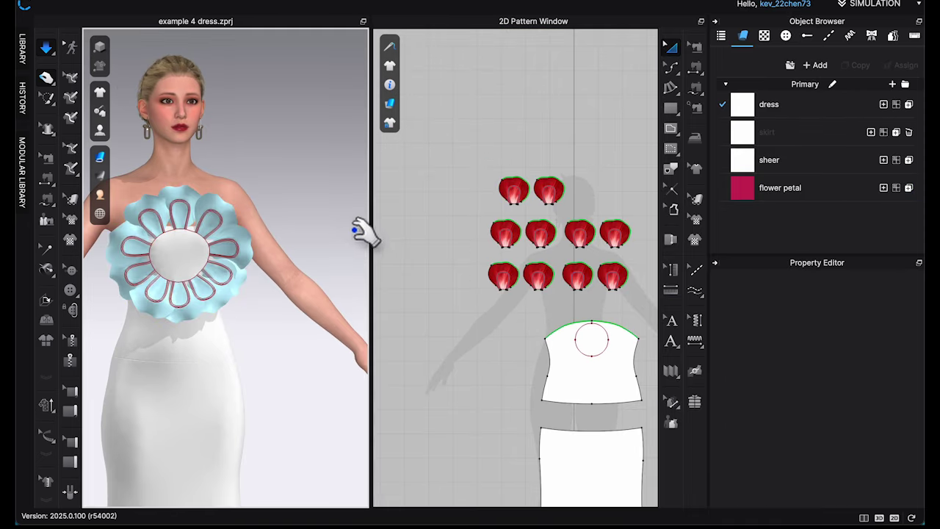
{"action": "right_click_drag", "start_coordinate": [365, 227], "coordinate": [317, 223]}
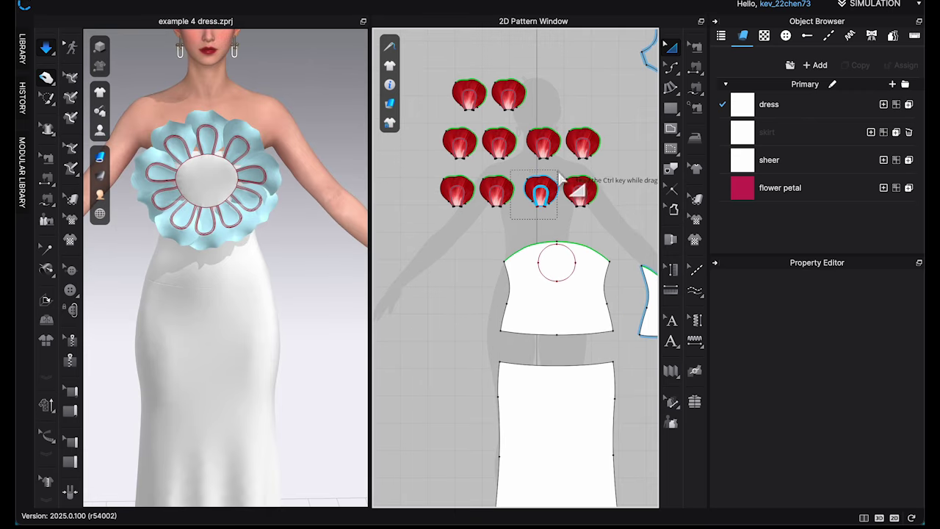
Paste a petal copy beside the bodice pattern for a second layer, and position it in 3D over the frozen petals at the circle's edge.
{"action": "left_click", "coordinate": [558, 177]}
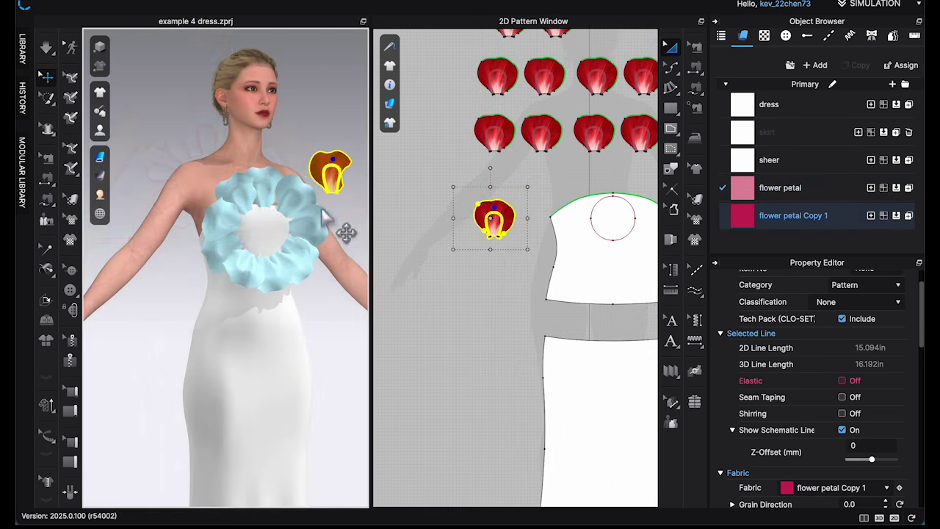
{"action": "scroll", "coordinate": [173, 309], "scroll_direction": "up", "scroll_amount": 5}
{"action": "middle_click_drag", "start_coordinate": [174, 312], "coordinate": [163, 316]}
{"action": "left_click_drag", "start_coordinate": [310, 163], "coordinate": [210, 216]}
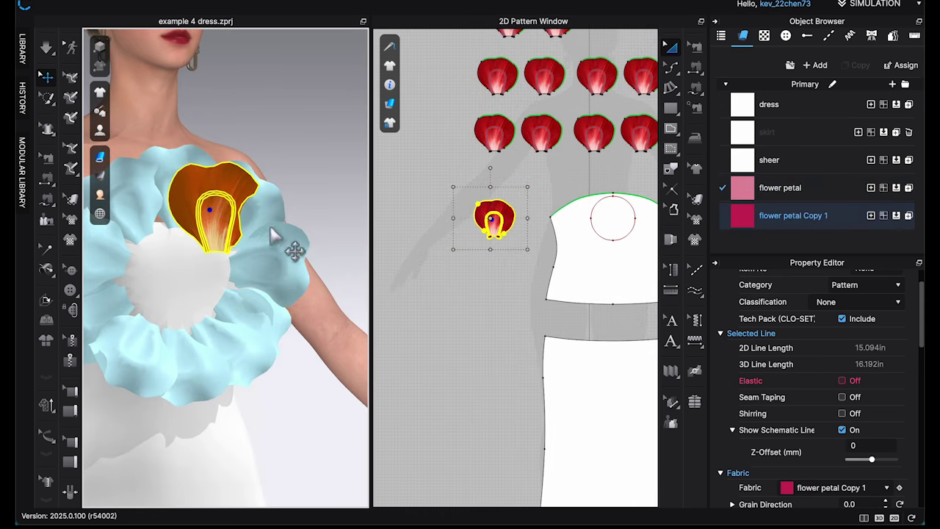
{"action": "right_click_drag", "start_coordinate": [272, 230], "coordinate": [294, 169]}
{"action": "left_click", "coordinate": [249, 186]}
{"action": "left_click_drag", "start_coordinate": [294, 169], "coordinate": [309, 206]}
{"action": "scroll", "coordinate": [302, 219], "scroll_direction": "up", "scroll_amount": 5}
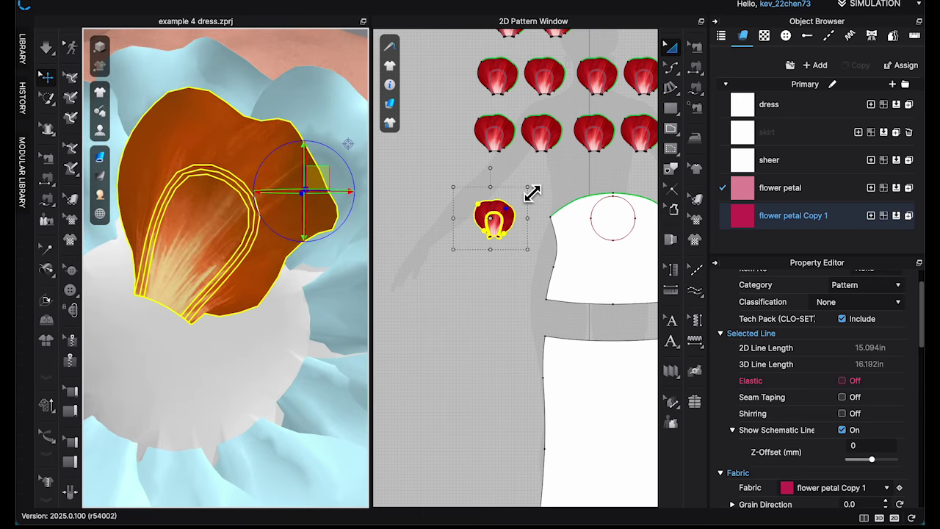
Scale the second-layer petal pattern down slightly in 2D.
{"action": "left_click_drag", "start_coordinate": [528, 188], "coordinate": [520, 197]}
{"action": "scroll", "coordinate": [348, 253], "scroll_direction": "up", "scroll_amount": 1}
{"action": "scroll", "coordinate": [478, 241], "scroll_direction": "up", "scroll_amount": 8}
{"action": "middle_click_drag", "start_coordinate": [616, 190], "coordinate": [612, 244]}
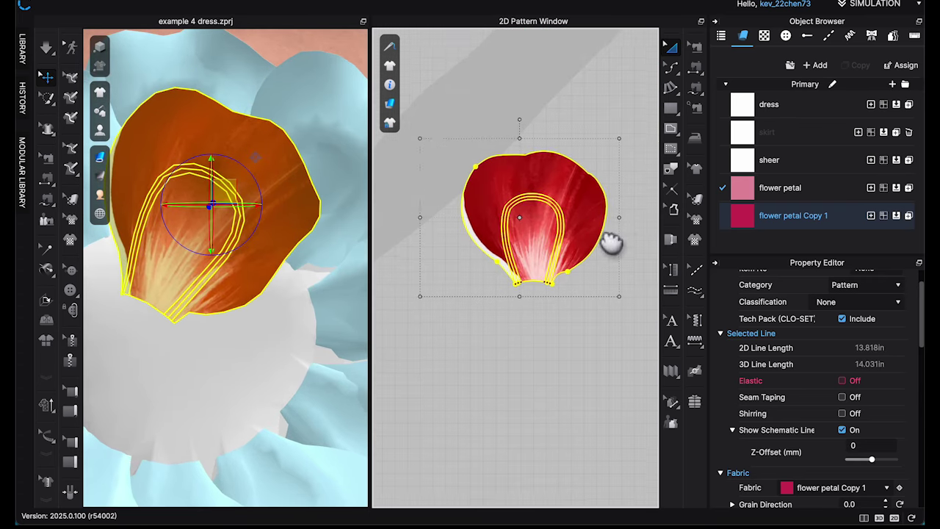
Shrink the petal graphic and align it to the outline of the smaller second-layer petal.
{"action": "left_click", "coordinate": [695, 220]}
{"action": "left_click", "coordinate": [554, 212]}
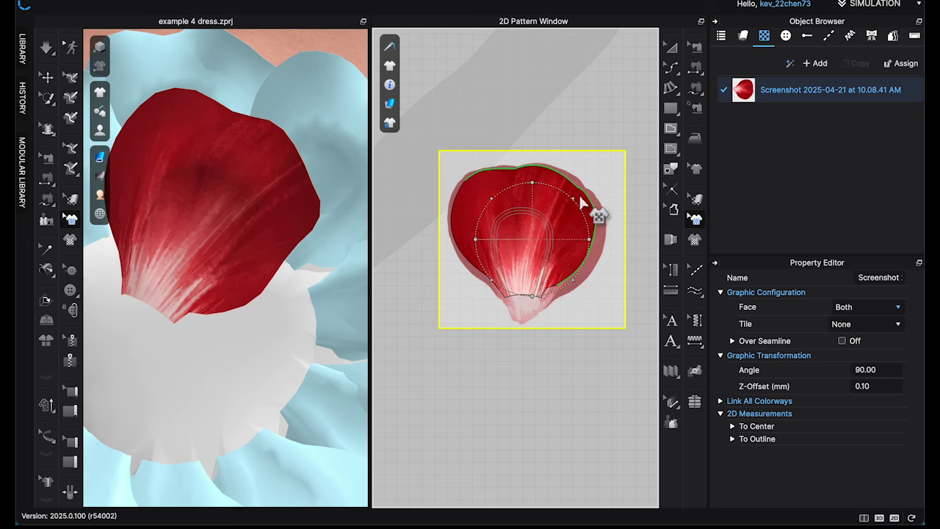
{"action": "left_click", "coordinate": [578, 205]}
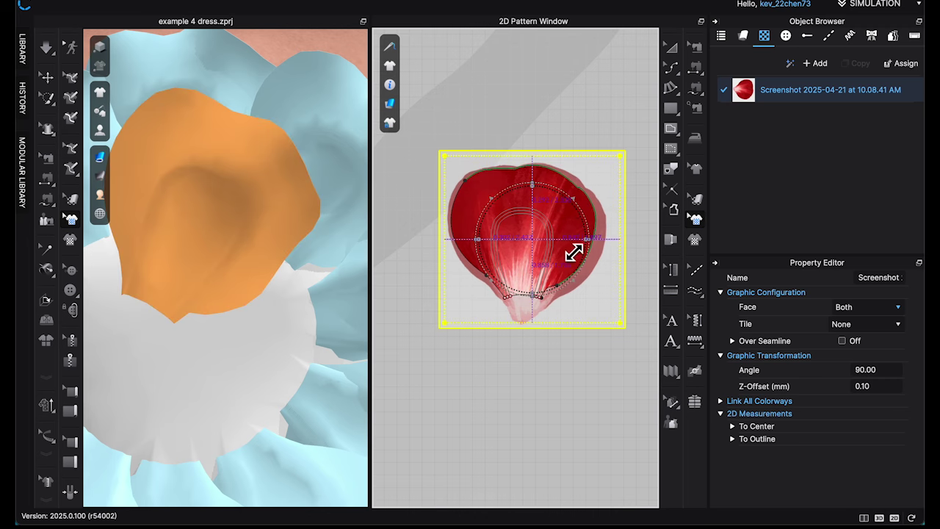
{"action": "left_click_drag", "start_coordinate": [573, 274], "coordinate": [570, 275]}
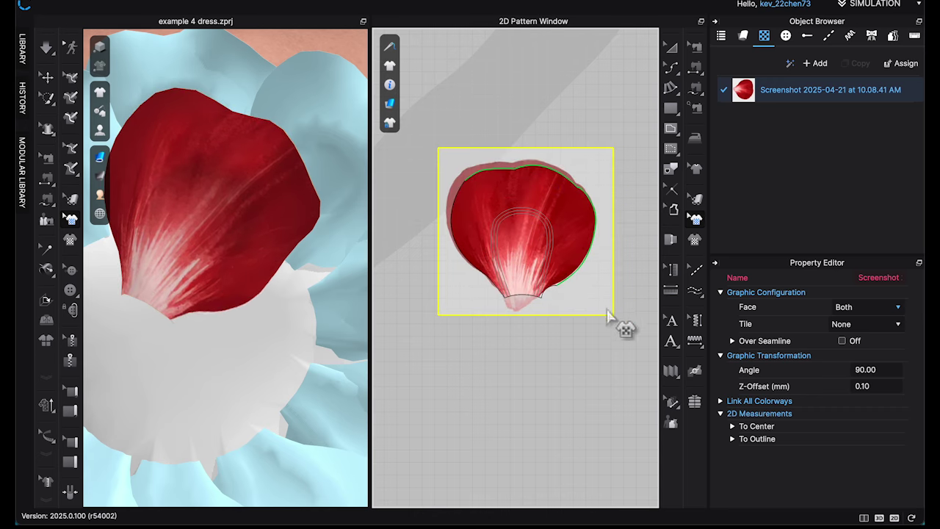
{"action": "left_click", "coordinate": [596, 336]}
{"action": "scroll", "coordinate": [601, 294], "scroll_direction": "up", "scroll_amount": 2}
{"action": "key", "text": "a"}
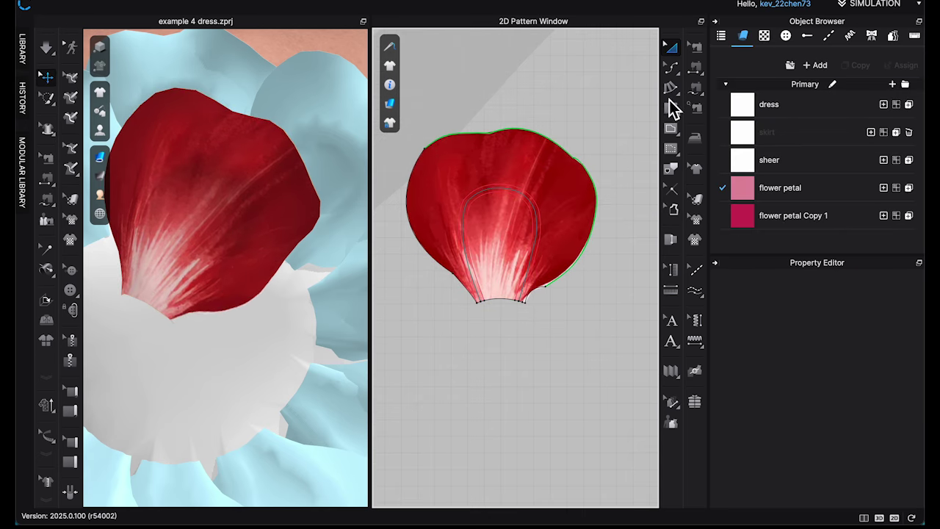
Delete the U-shaped internal fold lines from the second-layer petal pattern.
{"action": "right_click_drag", "start_coordinate": [221, 213], "coordinate": [229, 219]}
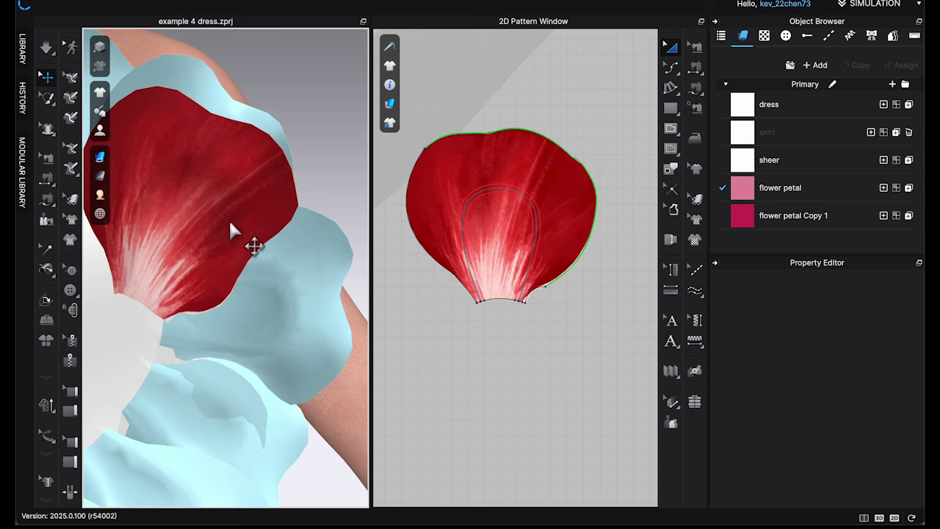
{"action": "key", "text": "z"}
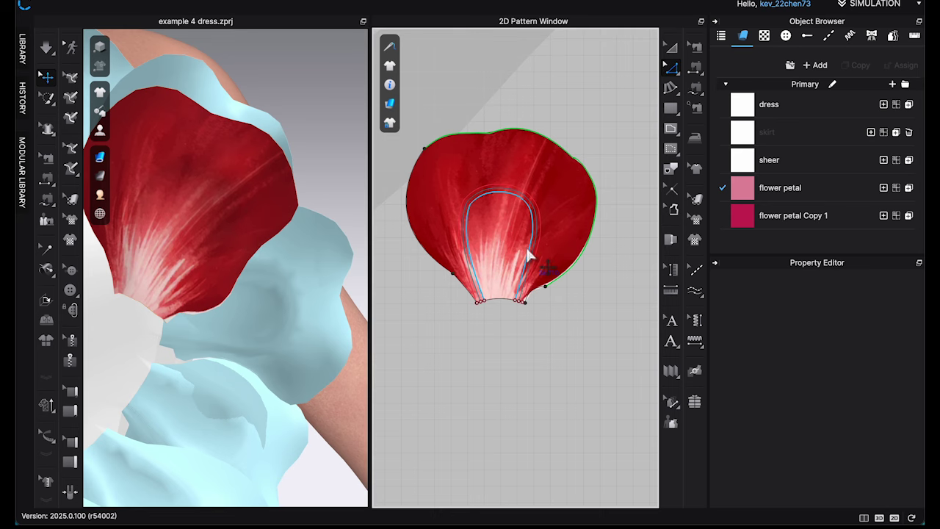
{"action": "left_click", "coordinate": [532, 256]}
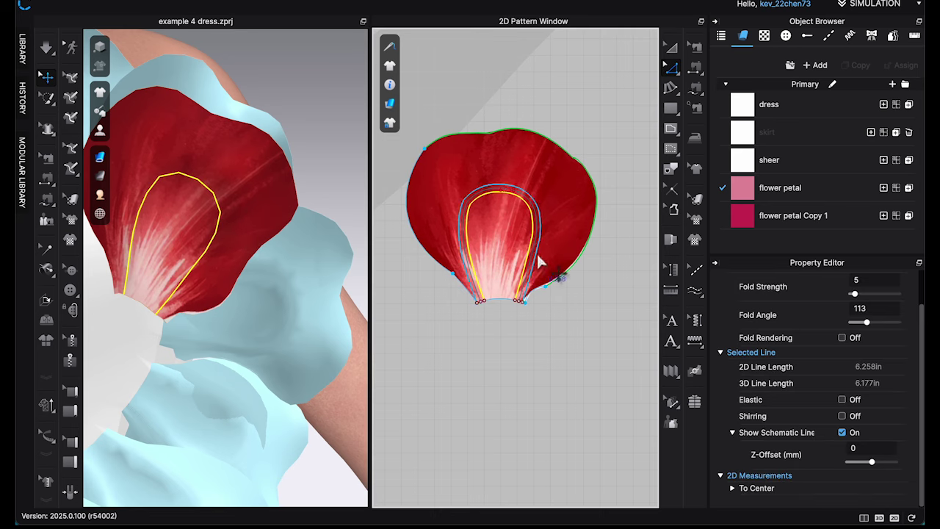
{"action": "left_click_drag", "start_coordinate": [540, 261], "coordinate": [535, 265]}
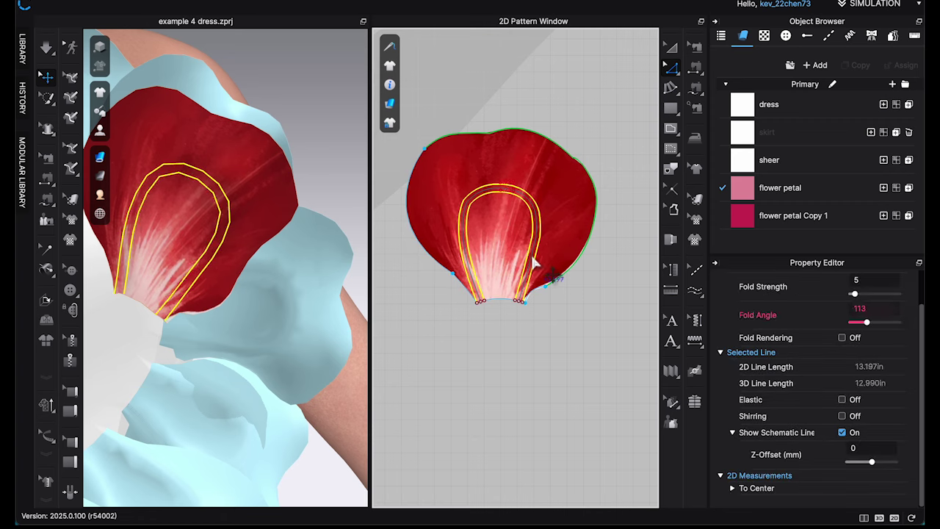
{"action": "scroll", "coordinate": [534, 263], "scroll_direction": "up", "scroll_amount": 3}
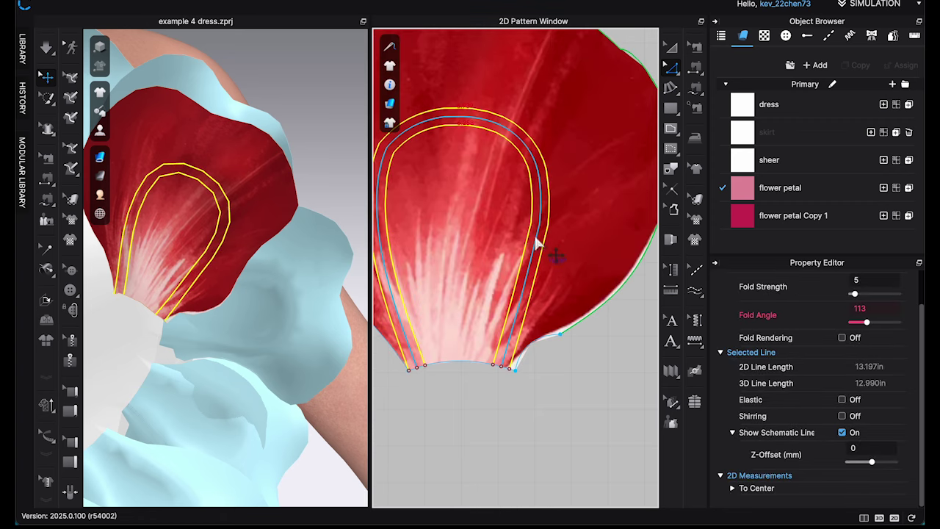
{"action": "key", "text": "Delete"}
{"action": "scroll", "coordinate": [499, 285], "scroll_direction": "down", "scroll_amount": 5}
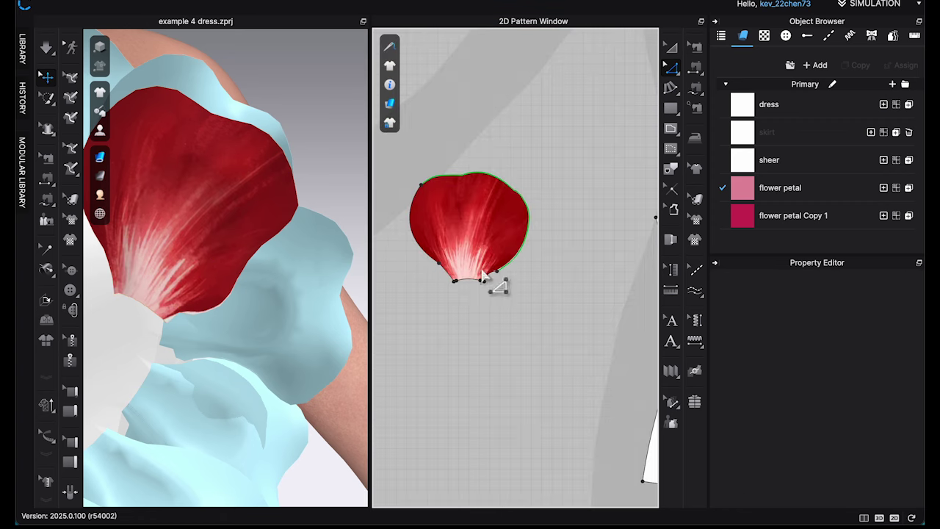
Delete the leftover points on the second-layer petal's base edge and offset that edge inward as two internal lines.
{"action": "scroll", "coordinate": [317, 254], "scroll_direction": "down", "scroll_amount": 2}
{"action": "right_click_drag", "start_coordinate": [294, 256], "coordinate": [272, 260]}
{"action": "scroll", "coordinate": [494, 275], "scroll_direction": "down", "scroll_amount": 3}
{"action": "scroll", "coordinate": [448, 294], "scroll_direction": "up", "scroll_amount": 5}
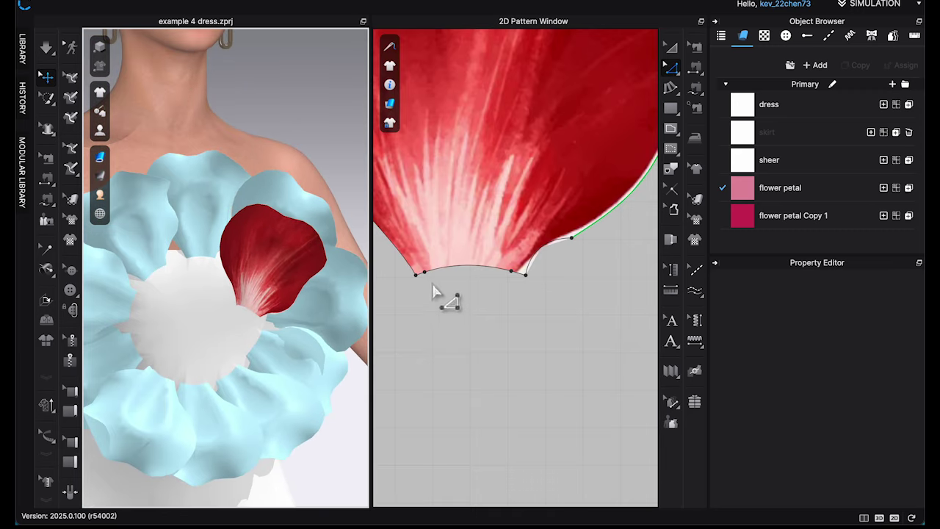
{"action": "right_click", "coordinate": [513, 270]}
{"action": "left_click", "coordinate": [621, 357]}
{"action": "right_click", "coordinate": [489, 267]}
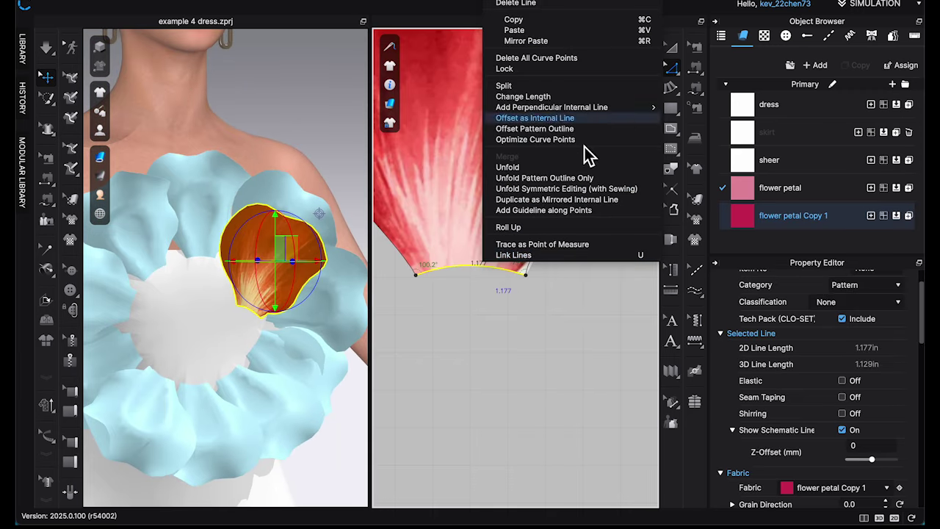
{"action": "left_click", "coordinate": [558, 117]}
{"action": "left_click_drag", "start_coordinate": [416, 125], "coordinate": [235, 129]}
{"action": "left_click", "coordinate": [260, 338]}
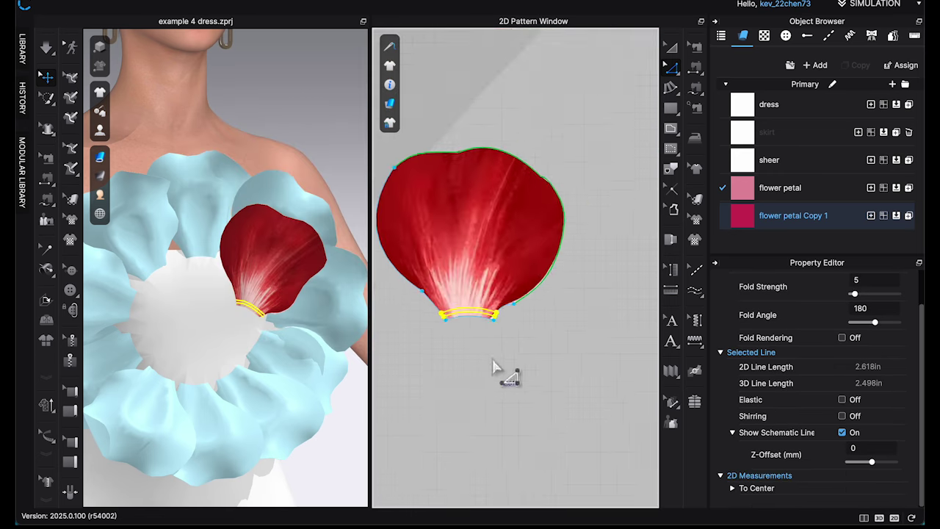
Draw two curved internal lines rising from the second-layer petal's base and move one line's upper end closer to the petal's centre.
{"action": "scroll", "coordinate": [485, 371], "scroll_direction": "up", "scroll_amount": 2}
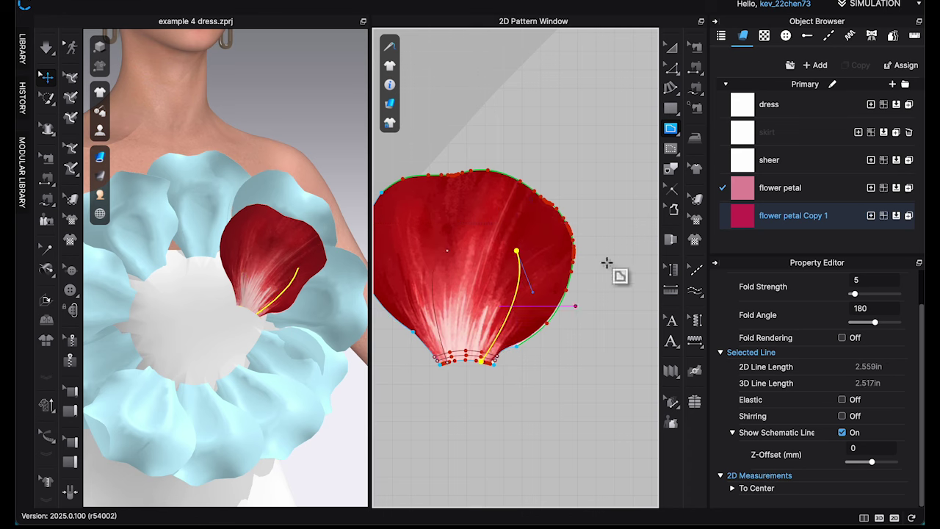
{"action": "key", "text": "v"}
{"action": "scroll", "coordinate": [515, 310], "scroll_direction": "up", "scroll_amount": 3}
{"action": "left_click_drag", "start_coordinate": [489, 167], "coordinate": [490, 171]}
{"action": "key", "text": "super+z"}
{"action": "scroll", "coordinate": [520, 246], "scroll_direction": "down", "scroll_amount": 3}
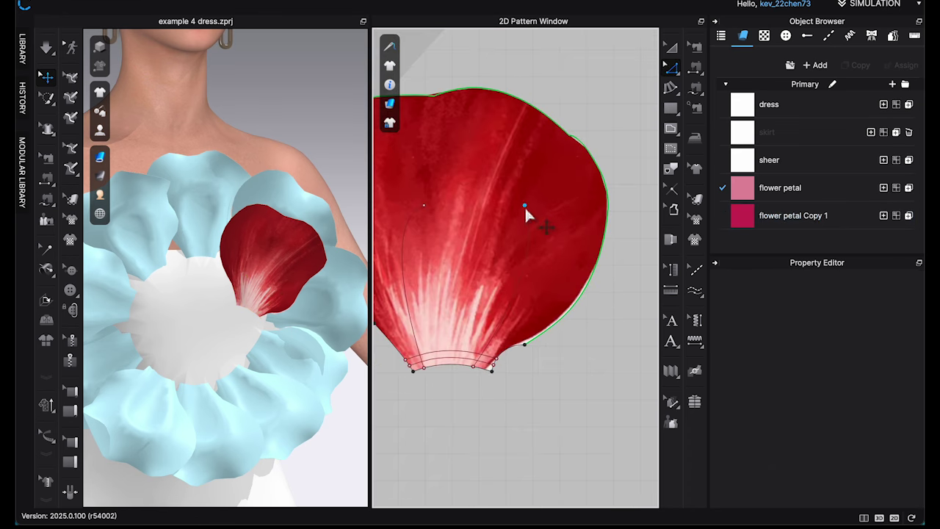
{"action": "left_click_drag", "start_coordinate": [524, 206], "coordinate": [487, 178]}
{"action": "key", "text": "super+z"}
{"action": "left_click", "coordinate": [556, 241]}
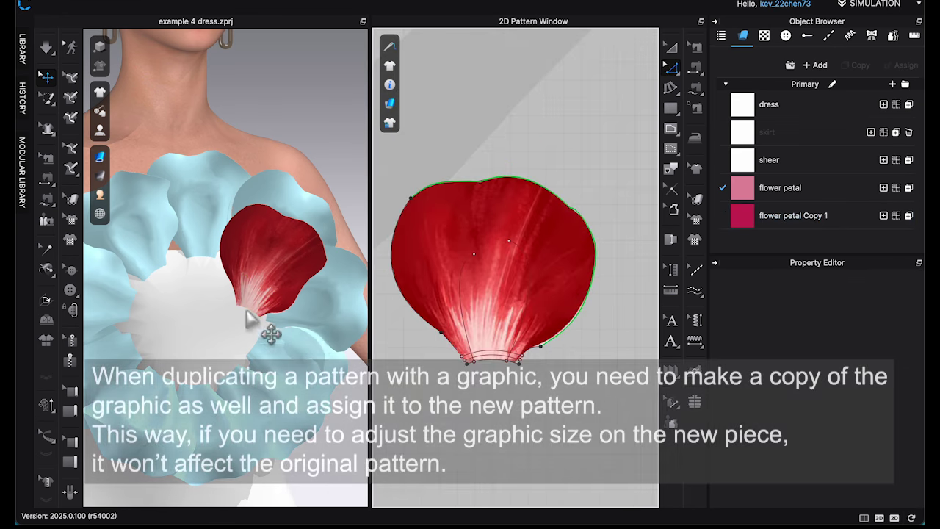
Duplicate the petal graphic named Screenshot 2025-04-21 at 10.08.41 AM in the list of graphics.
{"action": "scroll", "coordinate": [616, 229], "scroll_direction": "down", "scroll_amount": 3}
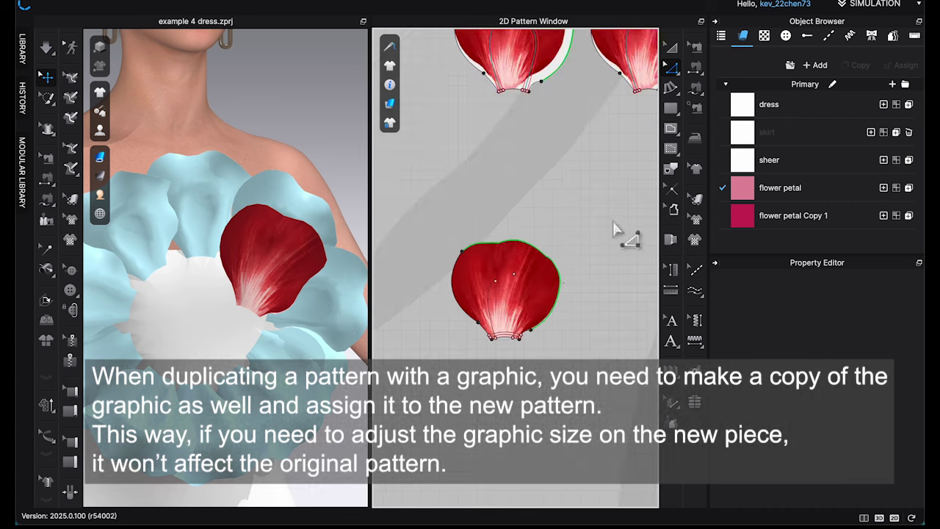
{"action": "scroll", "coordinate": [570, 191], "scroll_direction": "down", "scroll_amount": 5}
{"action": "right_click", "coordinate": [558, 194]}
{"action": "left_click", "coordinate": [553, 185]}
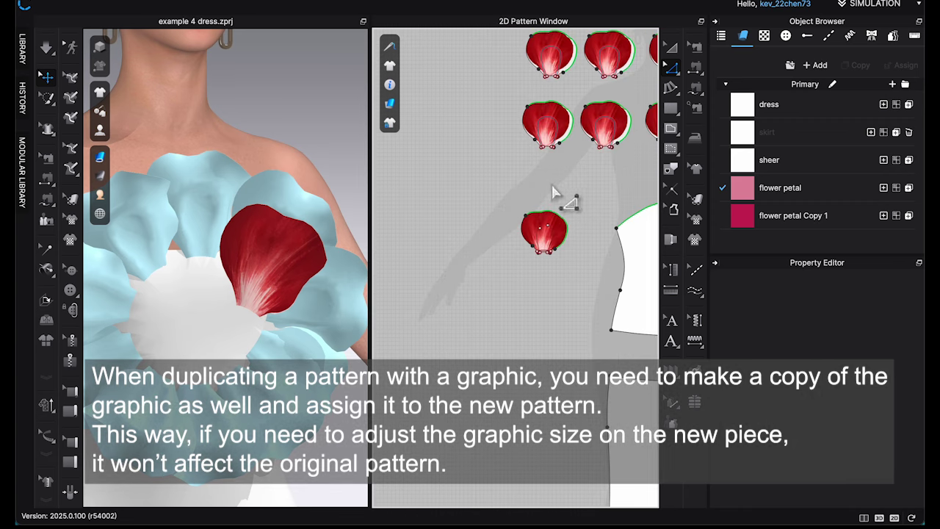
{"action": "middle_click_drag", "start_coordinate": [553, 185], "coordinate": [493, 241]}
{"action": "key", "text": "super+z"}
{"action": "scroll", "coordinate": [499, 254], "scroll_direction": "down", "scroll_amount": 5}
{"action": "scroll", "coordinate": [586, 242], "scroll_direction": "up", "scroll_amount": 3}
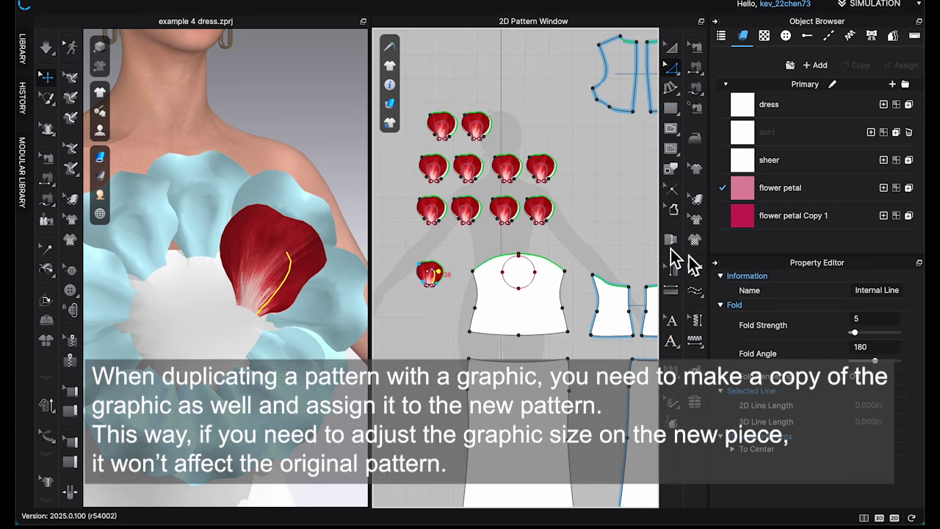
{"action": "left_click", "coordinate": [765, 35]}
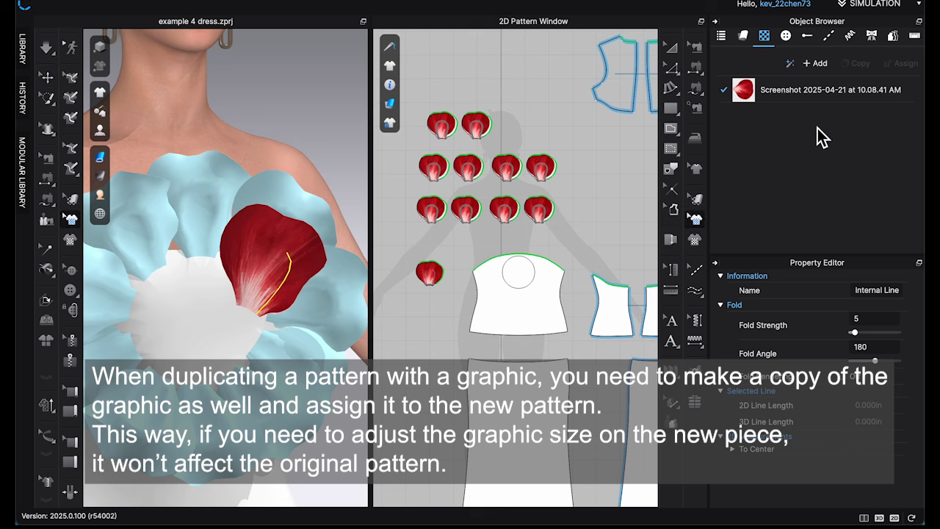
{"action": "left_click", "coordinate": [750, 94]}
{"action": "left_click", "coordinate": [856, 63]}
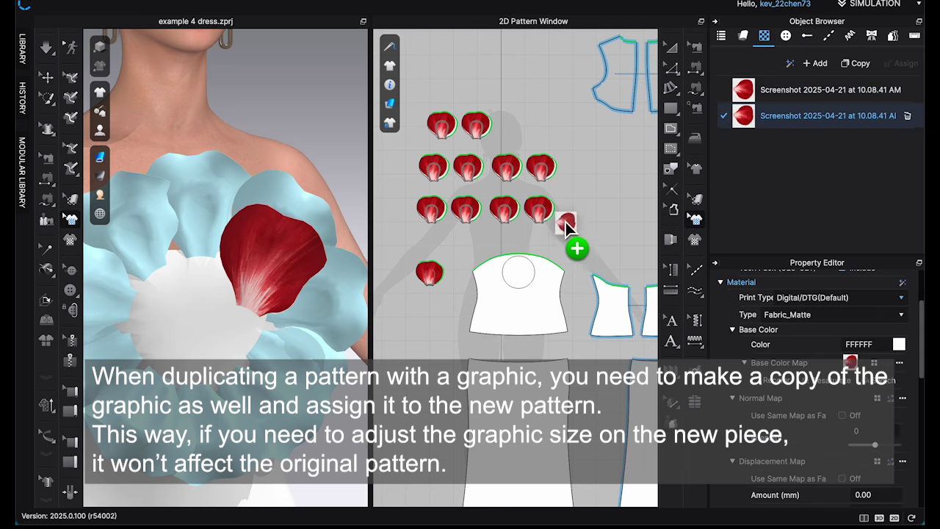
{"action": "left_click", "coordinate": [628, 211]}
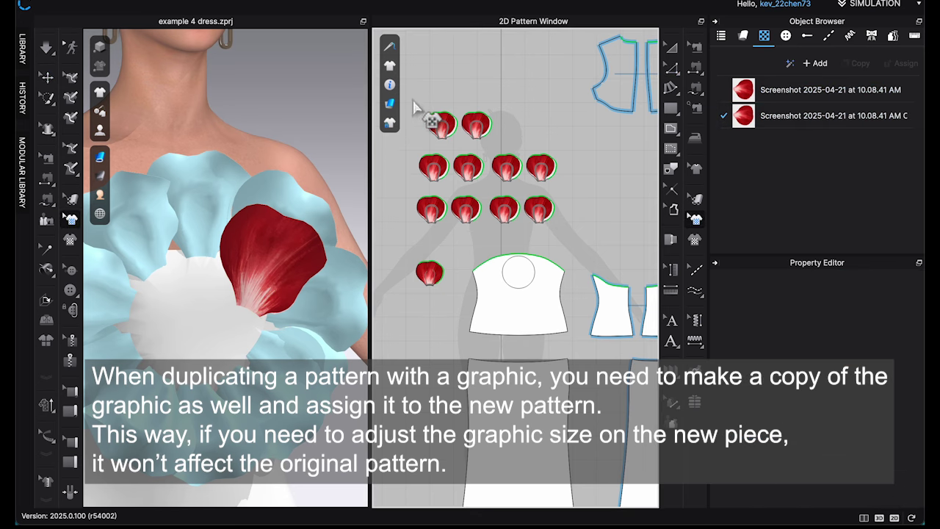
Select the graphics on all ten first-layer petals, enlarge them and shift them to cover the petal outlines.
{"action": "key", "text": "a"}
{"action": "left_click_drag", "start_coordinate": [413, 101], "coordinate": [585, 243]}
{"action": "scroll", "coordinate": [547, 210], "scroll_direction": "up", "scroll_amount": 3}
{"action": "middle_click_drag", "start_coordinate": [604, 223], "coordinate": [657, 255]}
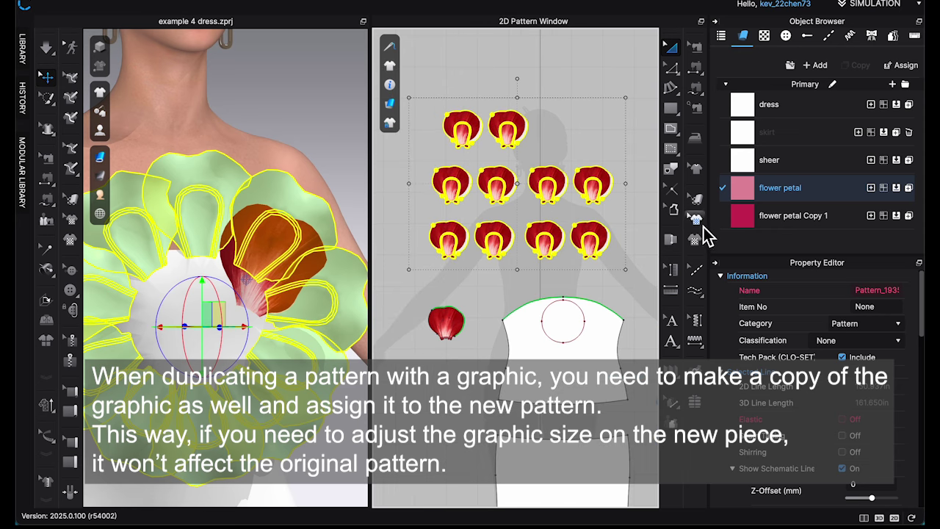
{"action": "left_click", "coordinate": [696, 220]}
{"action": "left_click_drag", "start_coordinate": [421, 102], "coordinate": [641, 270]}
{"action": "left_click", "coordinate": [541, 179]}
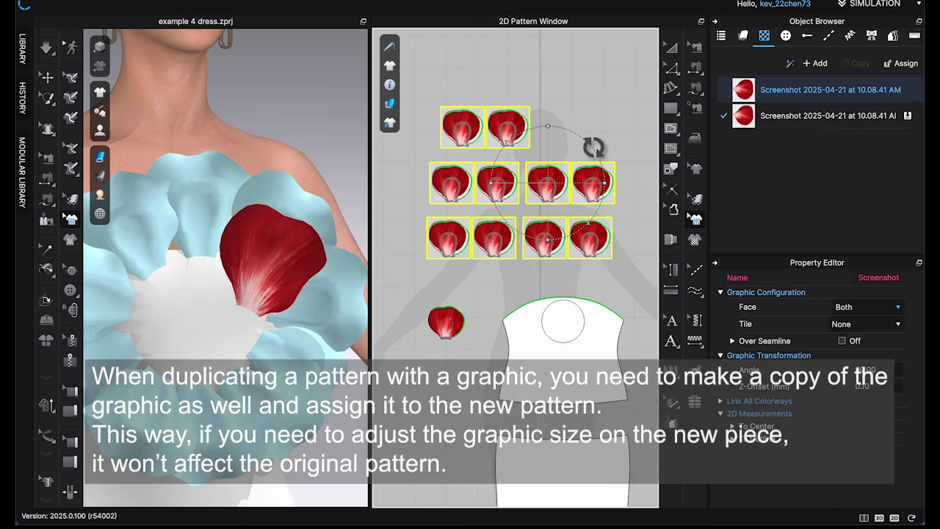
{"action": "left_click_drag", "start_coordinate": [593, 150], "coordinate": [597, 148]}
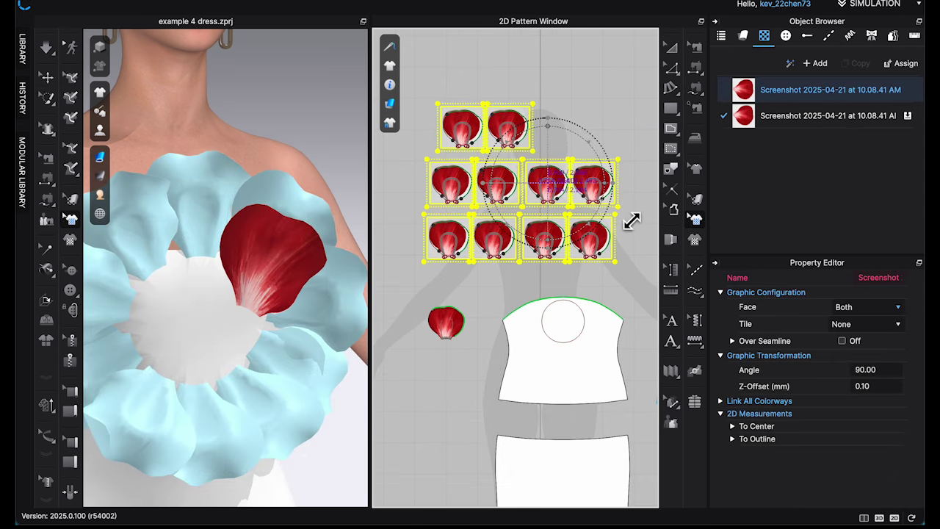
{"action": "left_click_drag", "start_coordinate": [616, 264], "coordinate": [625, 247]}
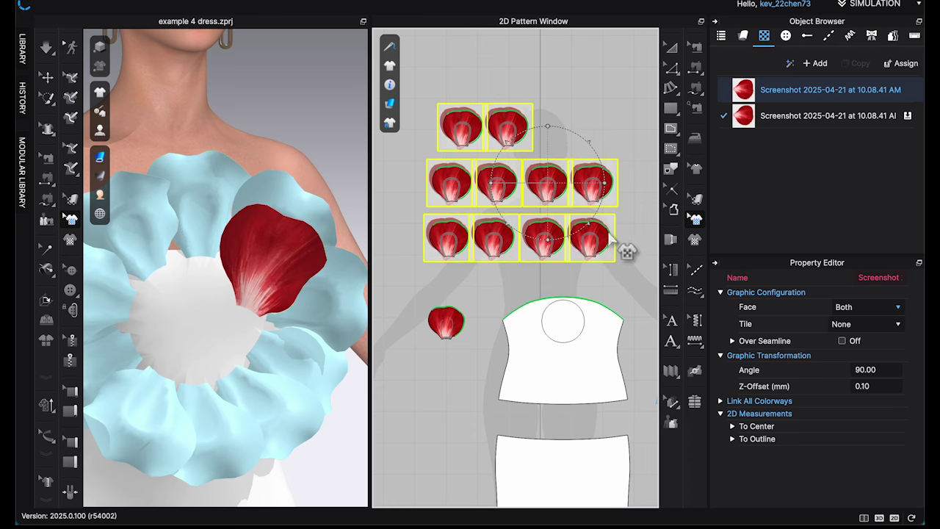
{"action": "scroll", "coordinate": [625, 248], "scroll_direction": "up", "scroll_amount": 3}
{"action": "scroll", "coordinate": [504, 131], "scroll_direction": "up", "scroll_amount": 2}
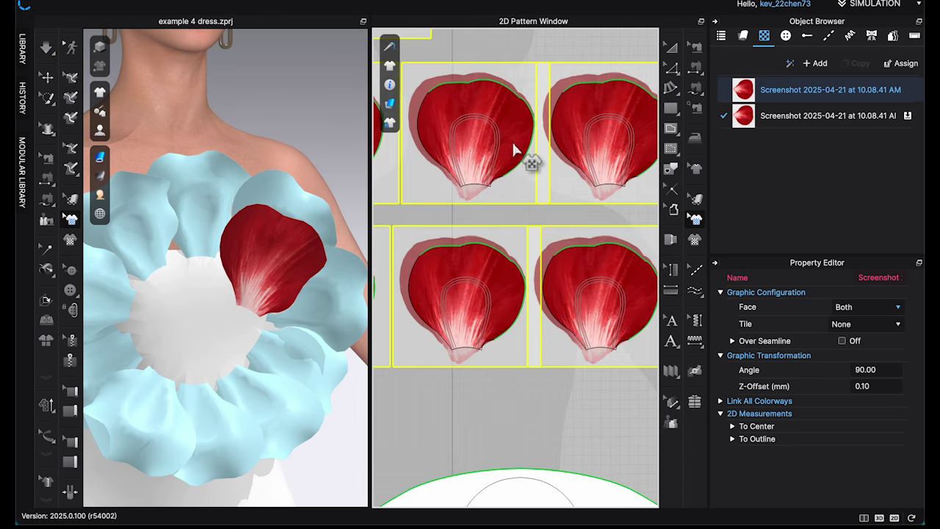
{"action": "left_click", "coordinate": [670, 67]}
{"action": "scroll", "coordinate": [620, 147], "scroll_direction": "down", "scroll_amount": 5}
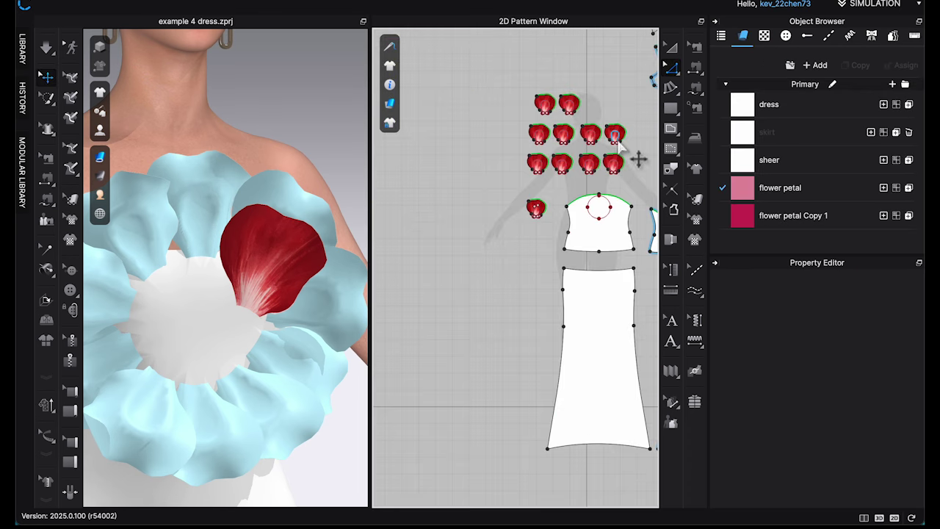
{"action": "scroll", "coordinate": [551, 211], "scroll_direction": "up", "scroll_amount": 4}
{"action": "scroll", "coordinate": [416, 216], "scroll_direction": "up", "scroll_amount": 4}
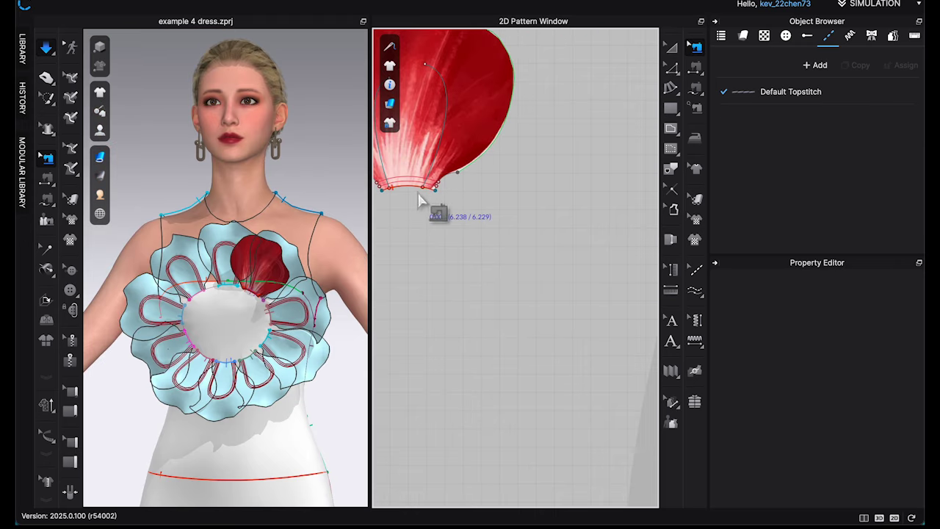
{"action": "left_click", "coordinate": [418, 194]}
{"action": "left_click", "coordinate": [499, 238]}
{"action": "scroll", "coordinate": [500, 238], "scroll_direction": "down", "scroll_amount": 6}
{"action": "middle_click_drag", "start_coordinate": [510, 272], "coordinate": [398, 300]}
{"action": "scroll", "coordinate": [504, 234], "scroll_direction": "up", "scroll_amount": 5}
{"action": "key", "text": "space"}
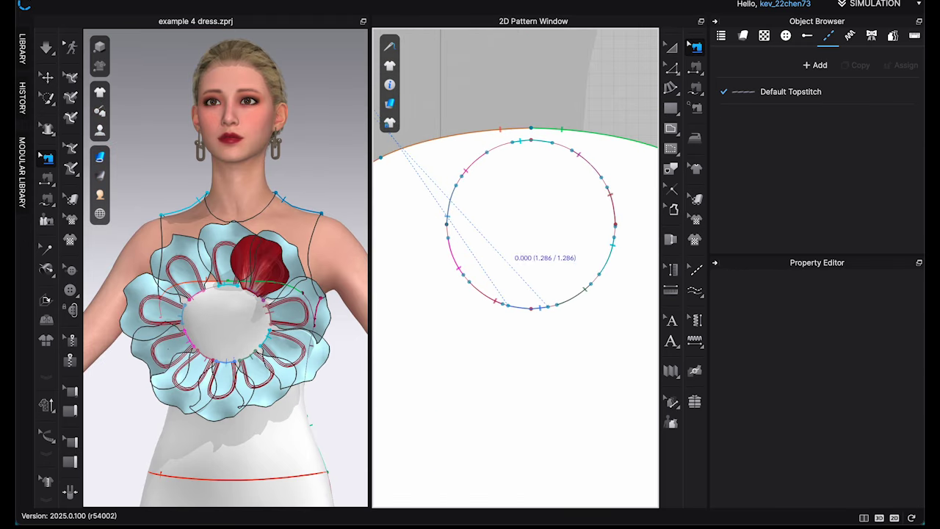
Offset the bodice circle inward as four internal circles spaced 0.500 in apart.
{"action": "key", "text": "a"}
{"action": "right_click", "coordinate": [605, 171]}
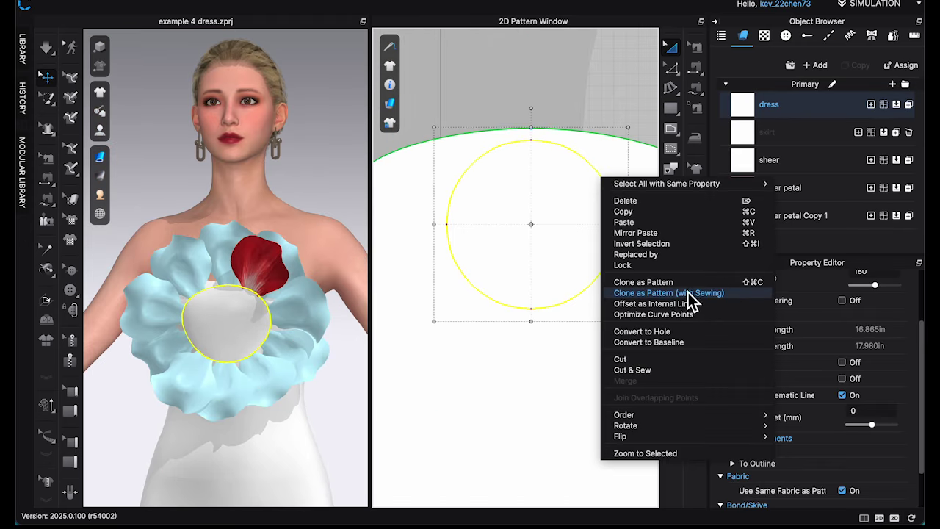
{"action": "left_click", "coordinate": [643, 282]}
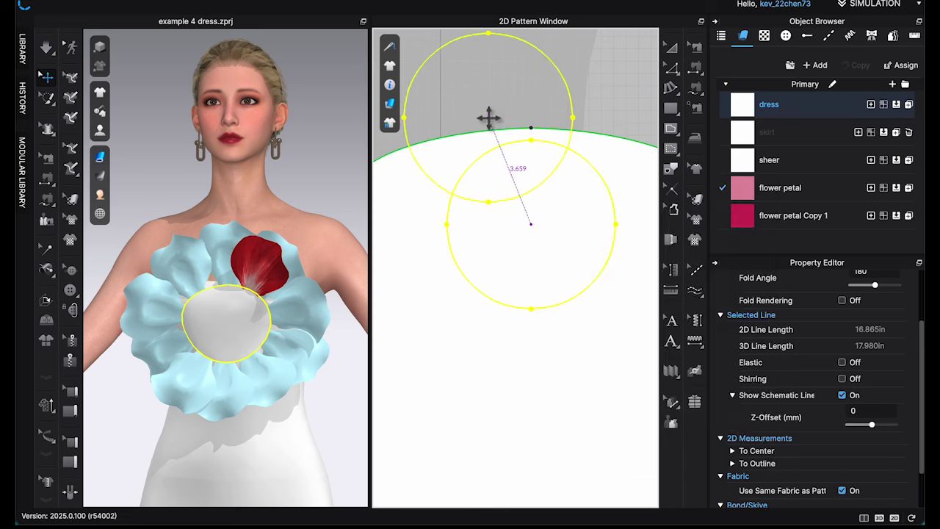
{"action": "right_click", "coordinate": [614, 205]}
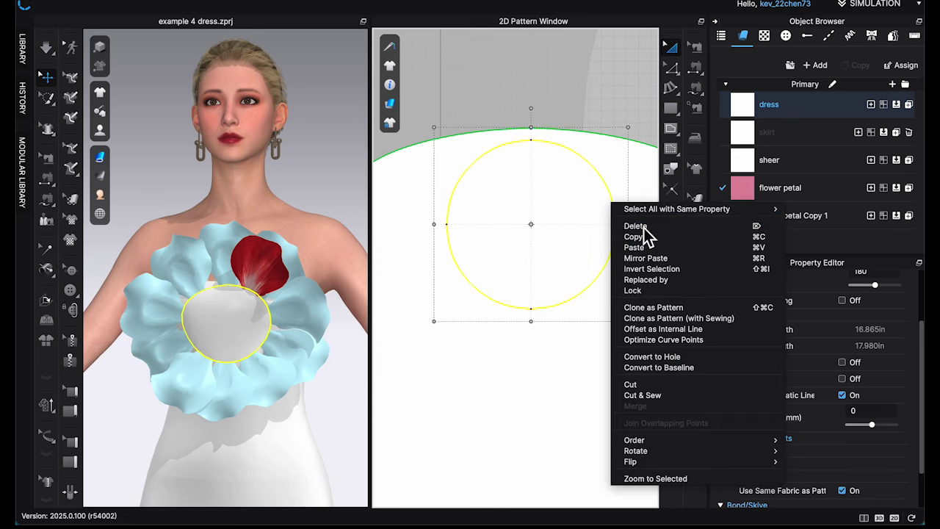
{"action": "left_click", "coordinate": [688, 330]}
{"action": "left_click_drag", "start_coordinate": [490, 107], "coordinate": [368, 139]}
{"action": "type", "text": "0.1"}
{"action": "key", "text": "BackSpace"}
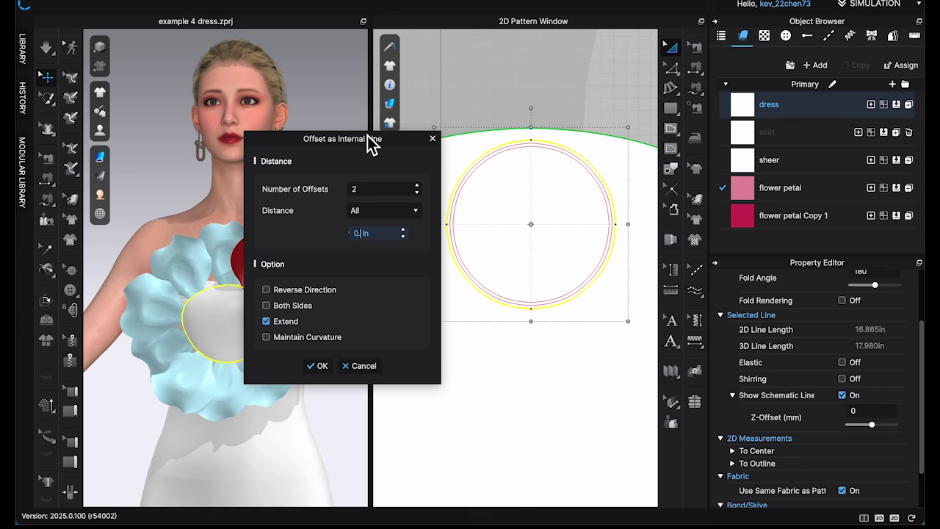
{"action": "type", "text": "500"}
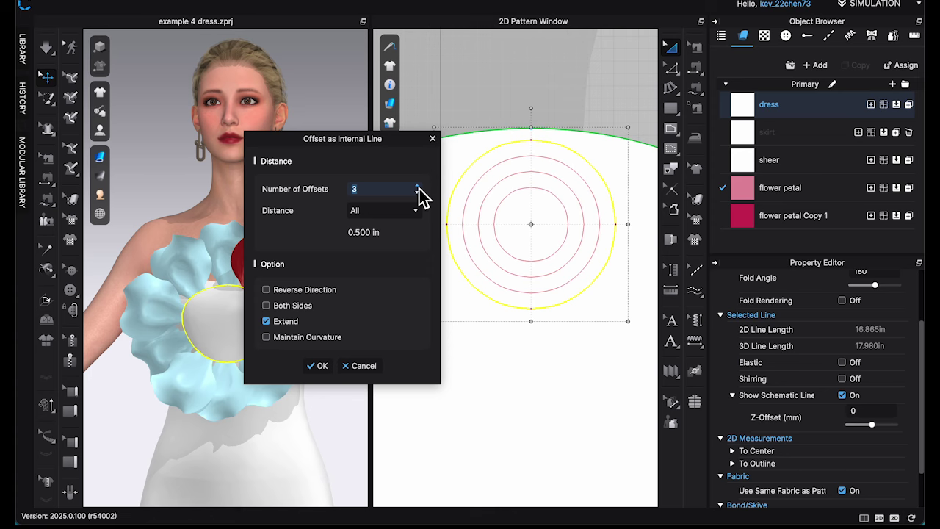
{"action": "left_click", "coordinate": [323, 366]}
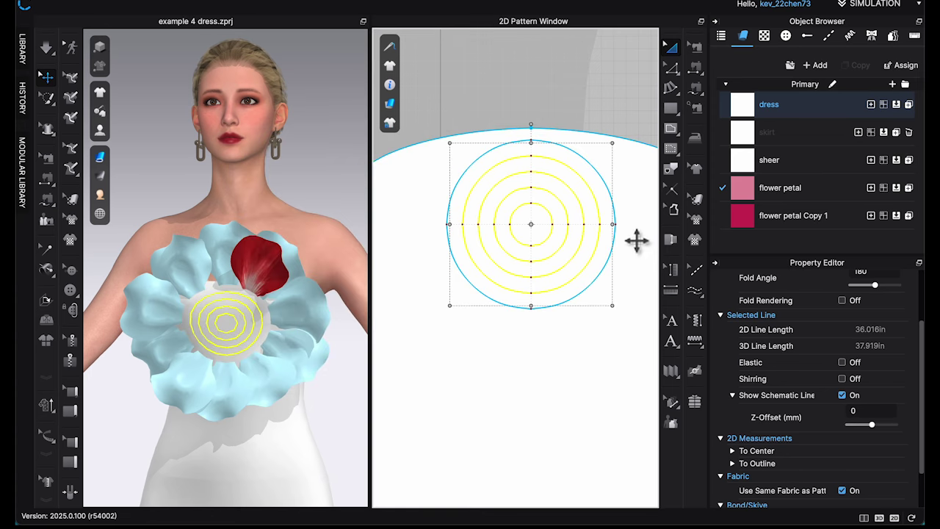
{"action": "left_click", "coordinate": [490, 87]}
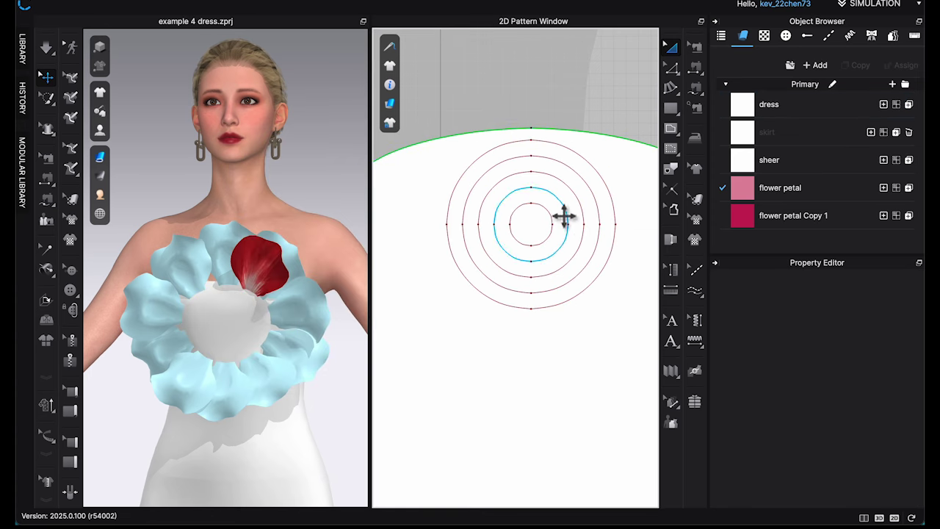
Free-sew the second-layer petal's base edge to a matching 1.177 in segment on the second circle from the outside of the bodice.
{"action": "scroll", "coordinate": [553, 189], "scroll_direction": "down", "scroll_amount": 3}
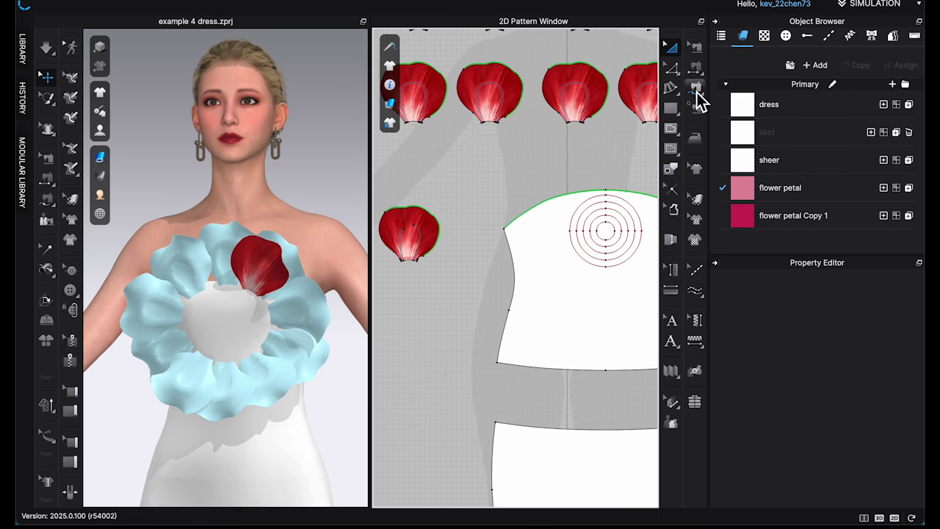
{"action": "left_click", "coordinate": [696, 87]}
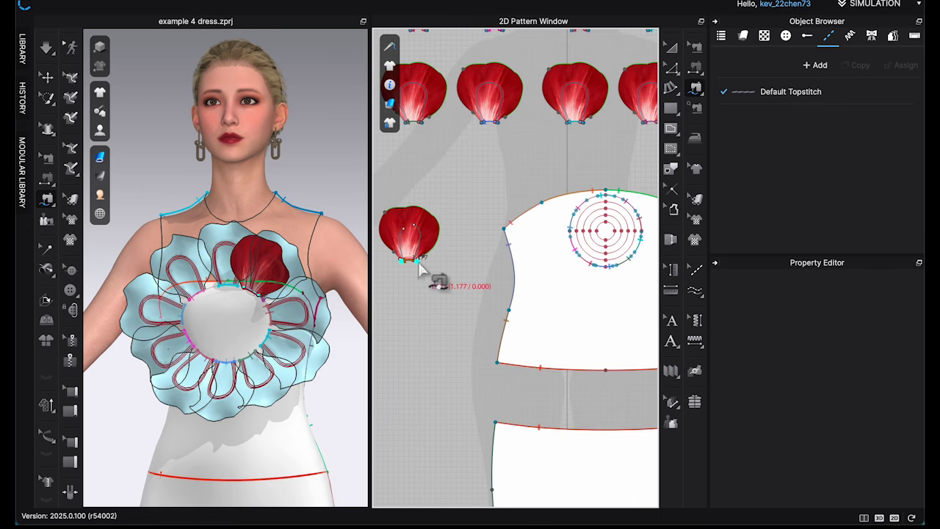
{"action": "scroll", "coordinate": [625, 245], "scroll_direction": "up", "scroll_amount": 5}
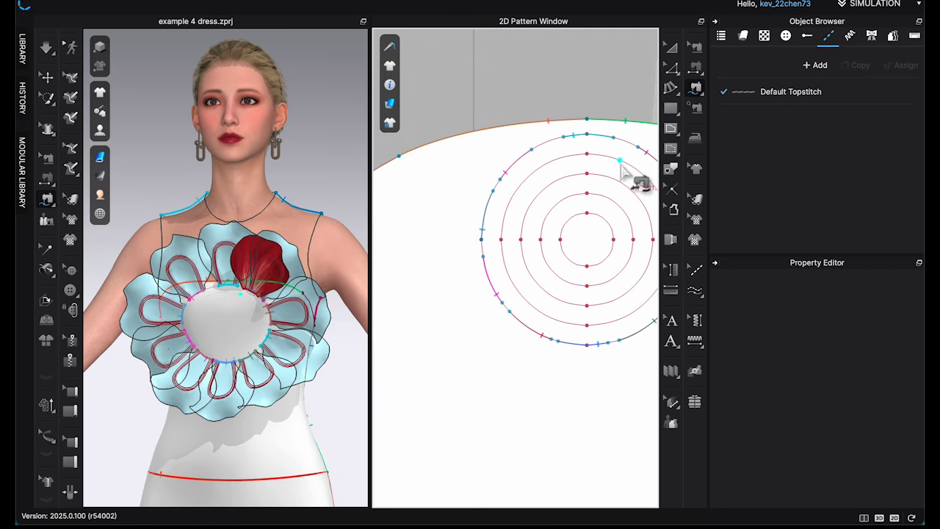
{"action": "middle_click_drag", "start_coordinate": [621, 165], "coordinate": [521, 191]}
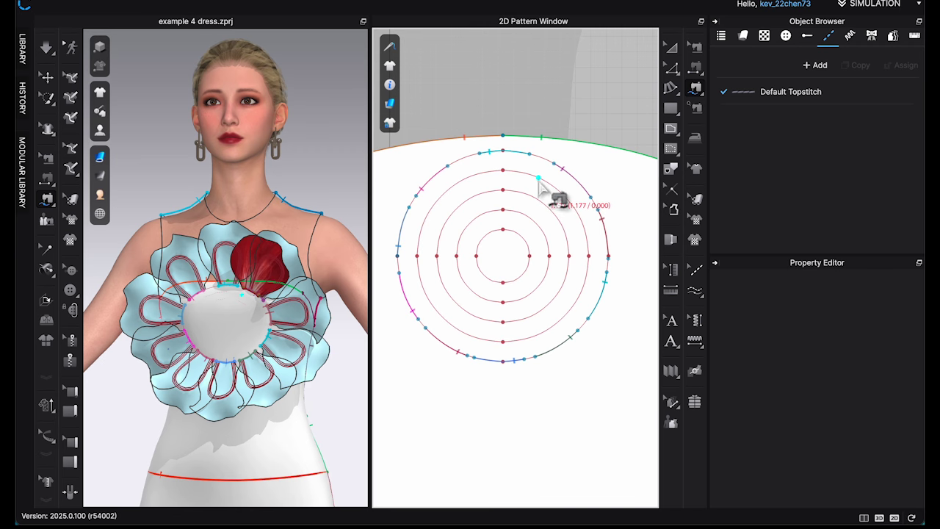
{"action": "key", "text": "a"}
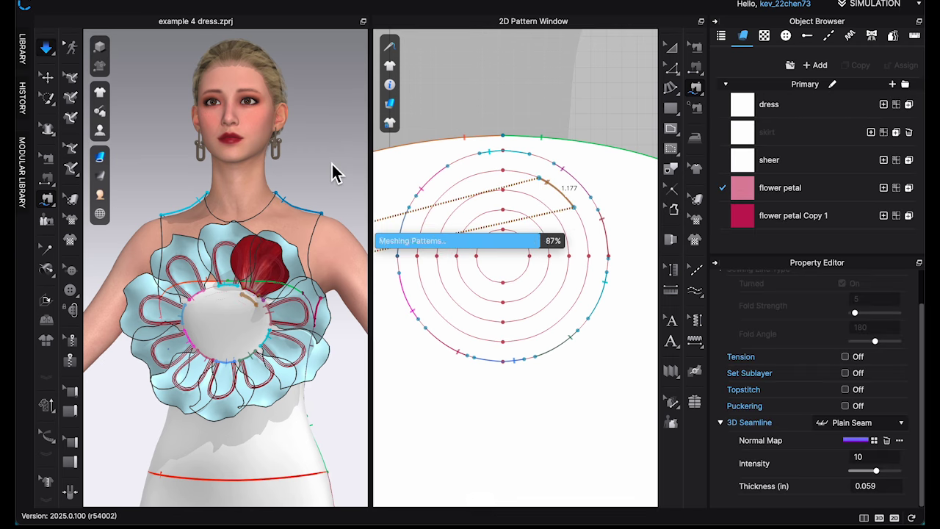
Simulate the garment to settle the newly sewn second-layer petal on the bodice.
{"action": "right_click_drag", "start_coordinate": [343, 164], "coordinate": [312, 266]}
{"action": "left_click", "coordinate": [309, 261]}
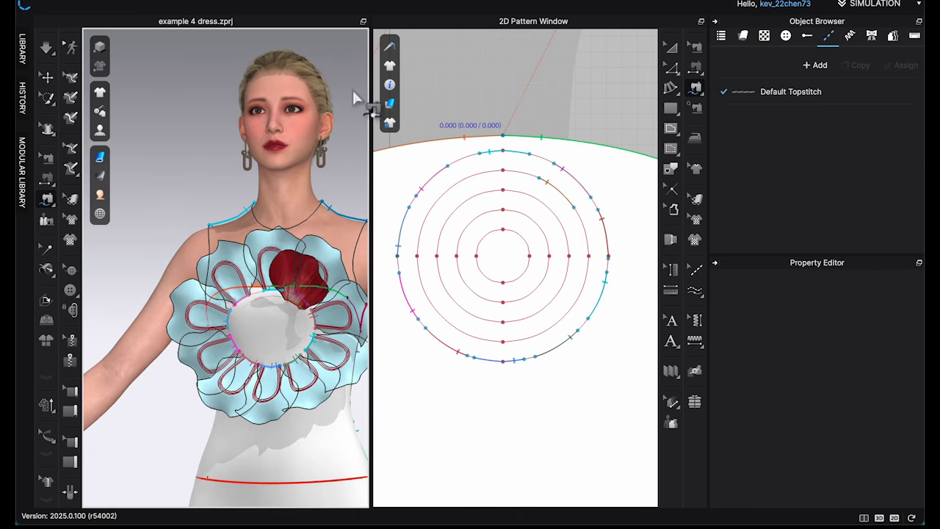
{"action": "key", "text": "a"}
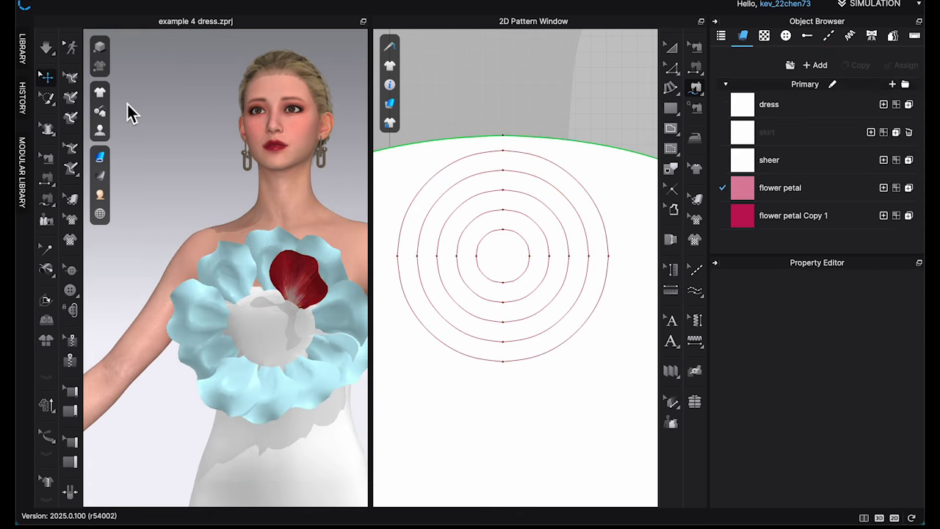
{"action": "right_click_drag", "start_coordinate": [125, 111], "coordinate": [258, 326]}
{"action": "scroll", "coordinate": [331, 410], "scroll_direction": "up", "scroll_amount": 3}
{"action": "left_click", "coordinate": [323, 409]}
{"action": "key", "text": "space"}
{"action": "left_click", "coordinate": [248, 361]}
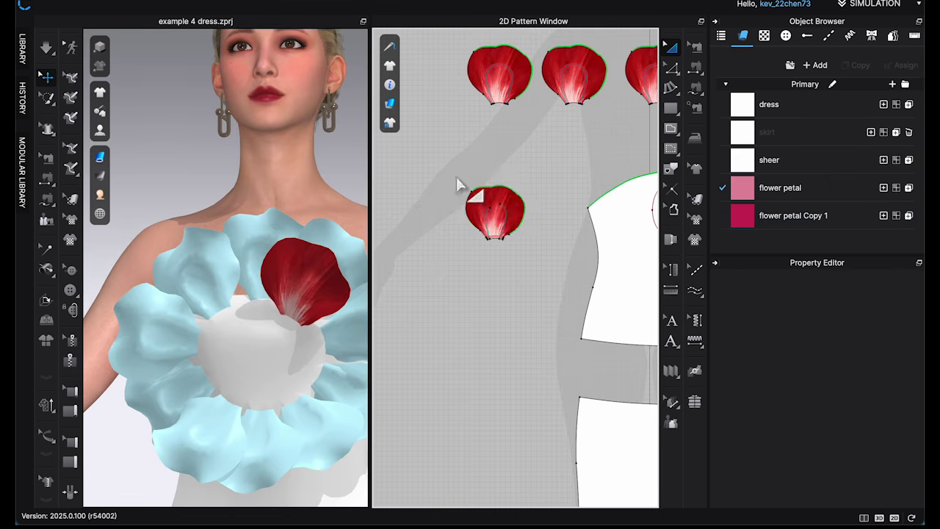
Duplicate the second-layer petal, free-sew the copy's base beside the first one on the same circle, and turn the copy into place in 3D.
{"action": "left_click_drag", "start_coordinate": [496, 224], "coordinate": [556, 230]}
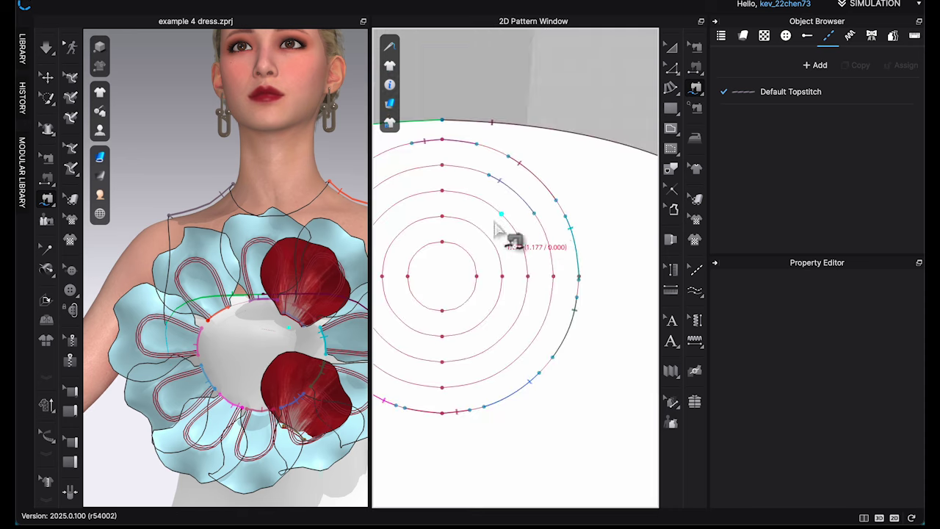
{"action": "left_click", "coordinate": [547, 253]}
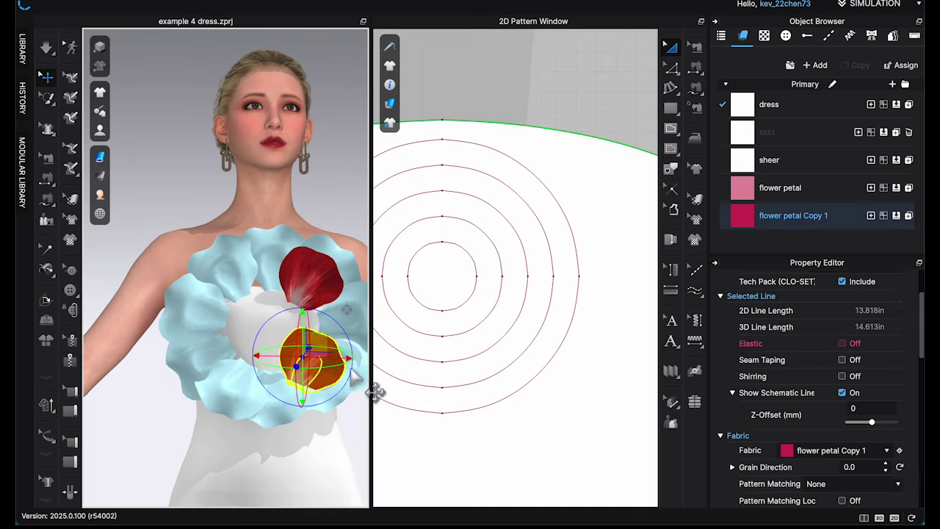
{"action": "left_click_drag", "start_coordinate": [372, 390], "coordinate": [279, 384]}
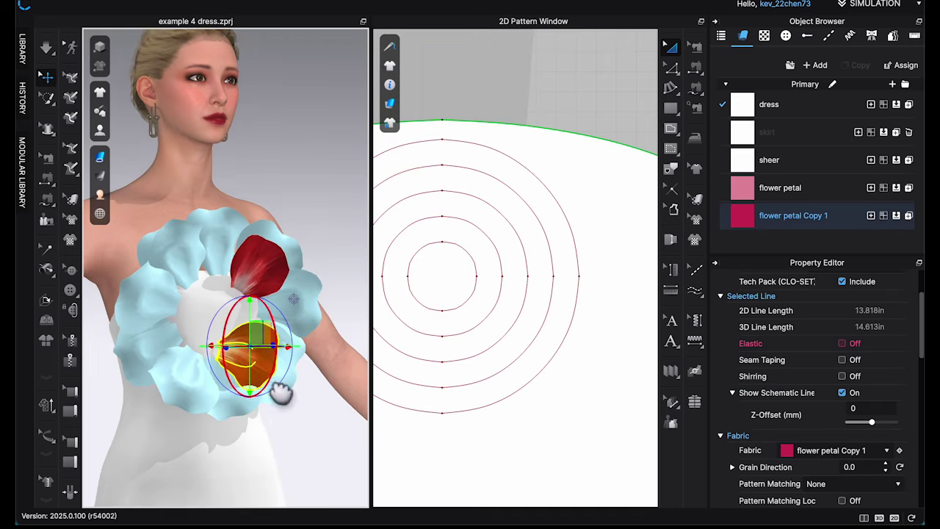
{"action": "right_click_drag", "start_coordinate": [370, 361], "coordinate": [318, 254]}
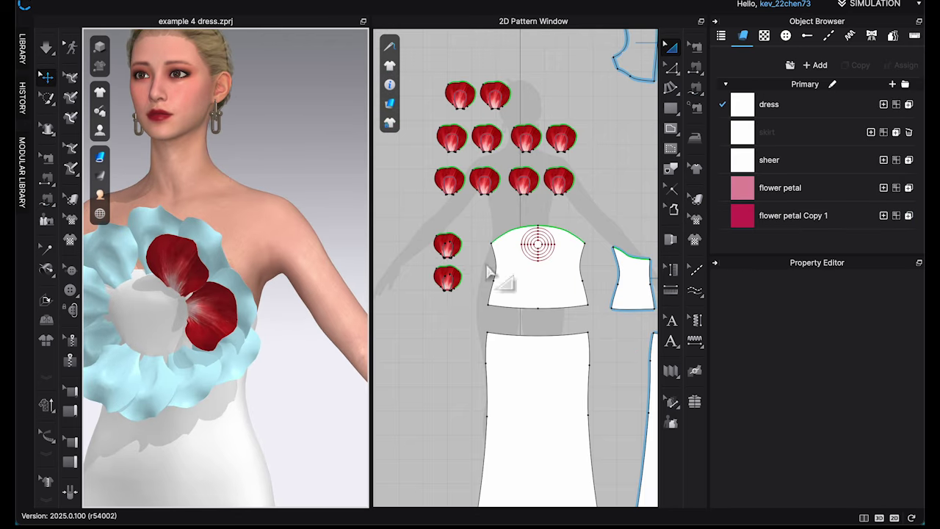
Duplicate the two second-layer petals below the originals and move the copies up onto the flower in 3D.
{"action": "left_click_drag", "start_coordinate": [415, 213], "coordinate": [472, 342]}
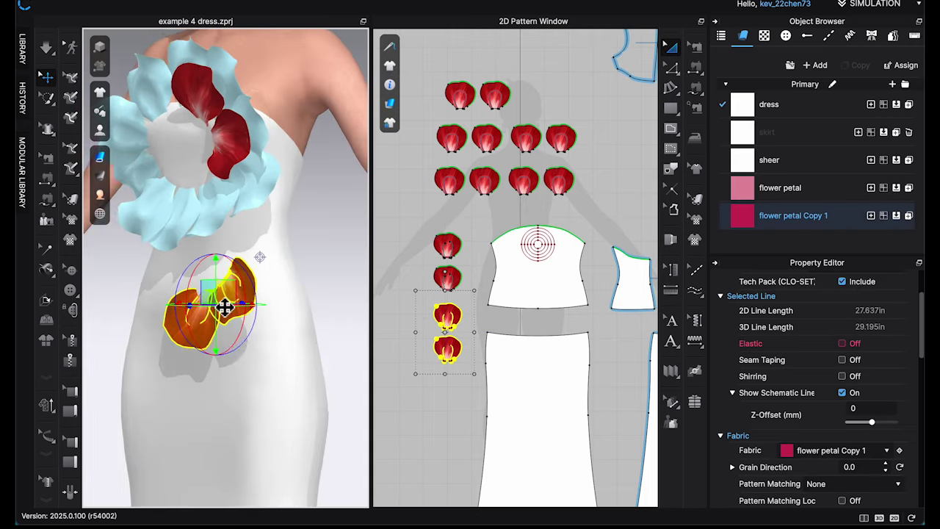
{"action": "left_click_drag", "start_coordinate": [224, 306], "coordinate": [272, 171]}
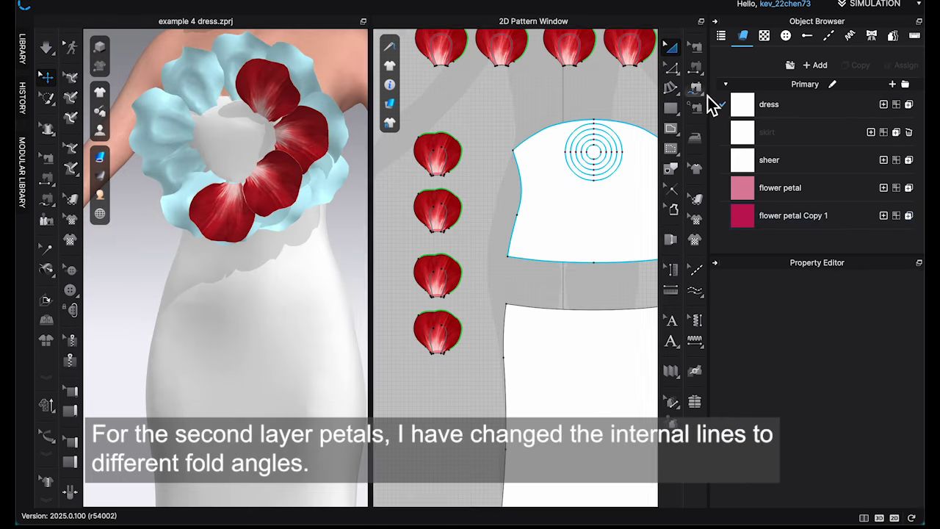
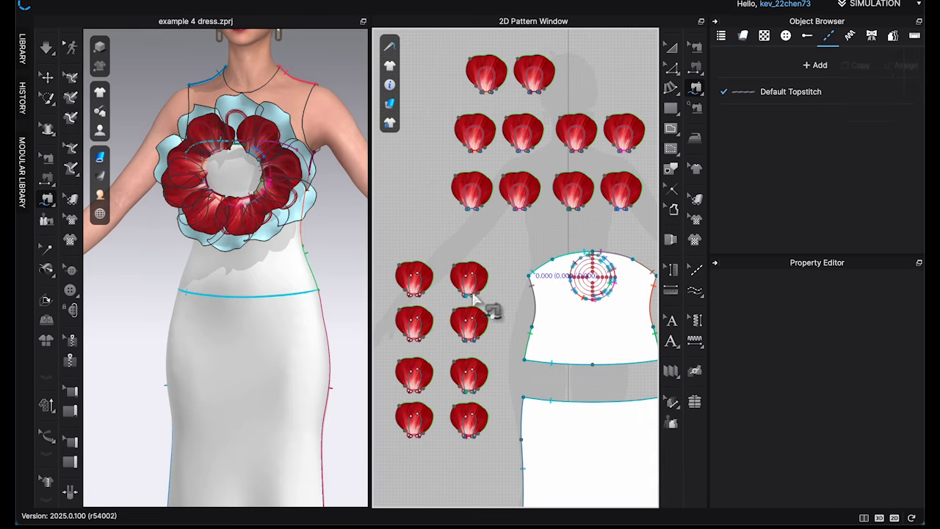
Free-sew the remaining second-layer petal bases around the second circle and add a ninth petal copy below the other eight.
{"action": "scroll", "coordinate": [430, 315], "scroll_direction": "up", "scroll_amount": 3}
{"action": "scroll", "coordinate": [592, 256], "scroll_direction": "down", "scroll_amount": 3}
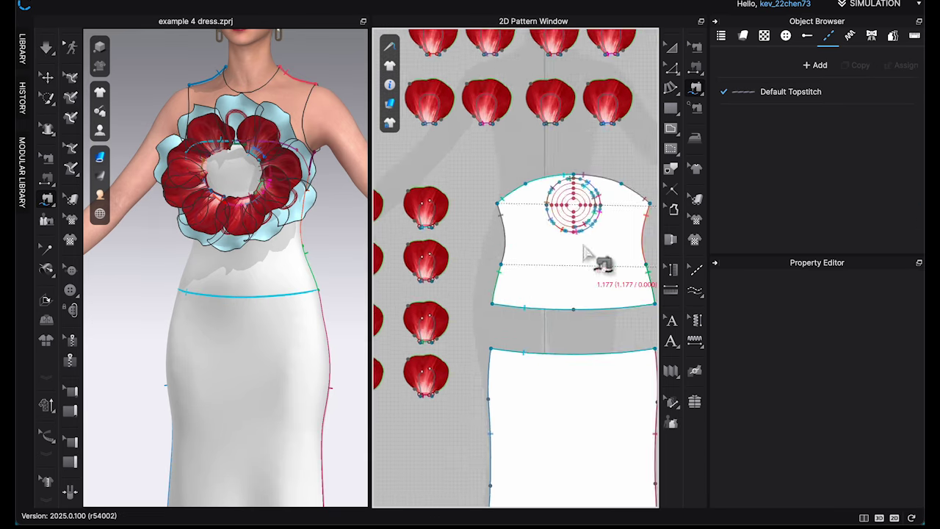
{"action": "scroll", "coordinate": [514, 228], "scroll_direction": "up", "scroll_amount": 5}
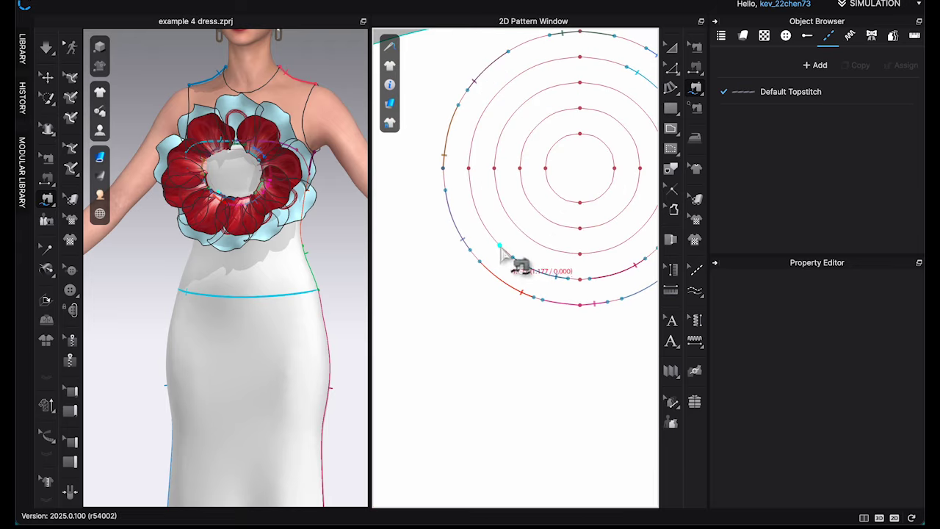
{"action": "left_click", "coordinate": [502, 253]}
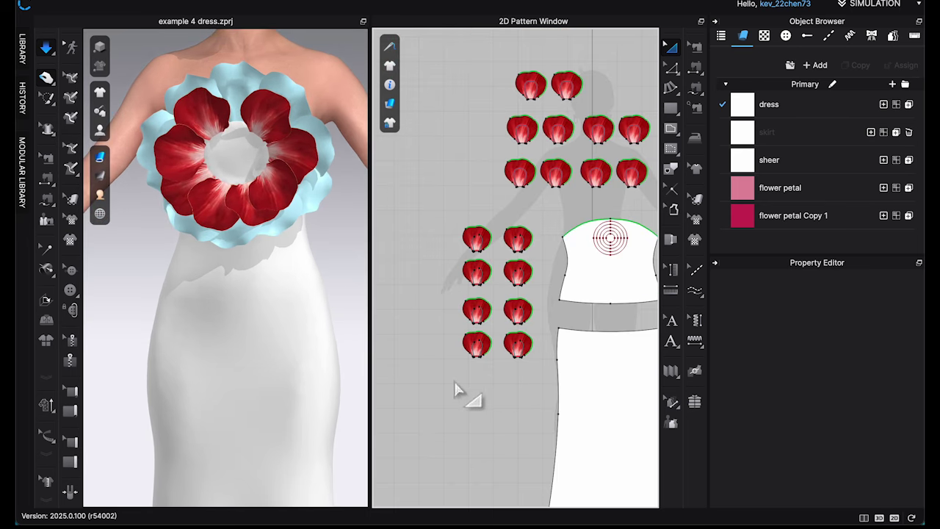
{"action": "left_click_drag", "start_coordinate": [454, 382], "coordinate": [493, 331]}
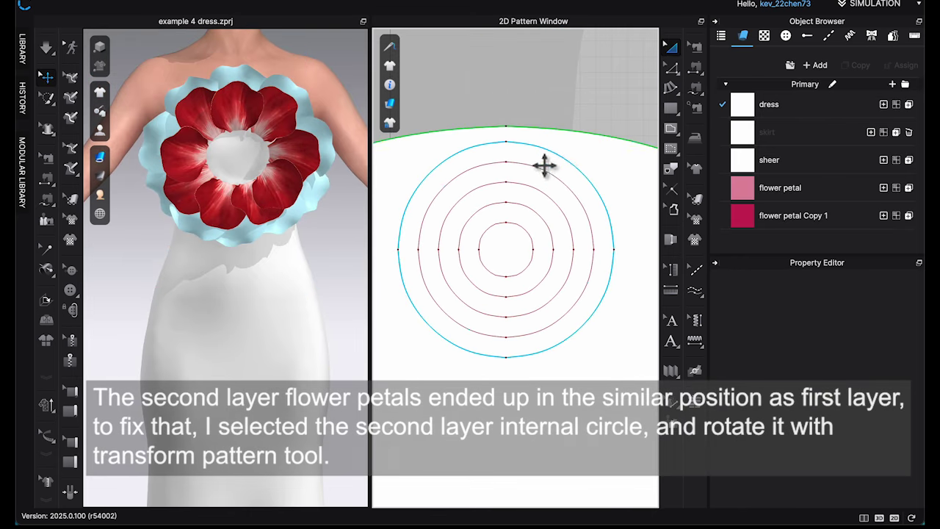
Rotate the second-layer internal circle clockwise to offset its petals from the first layer, and restart the simulation.
{"action": "left_click", "coordinate": [559, 177]}
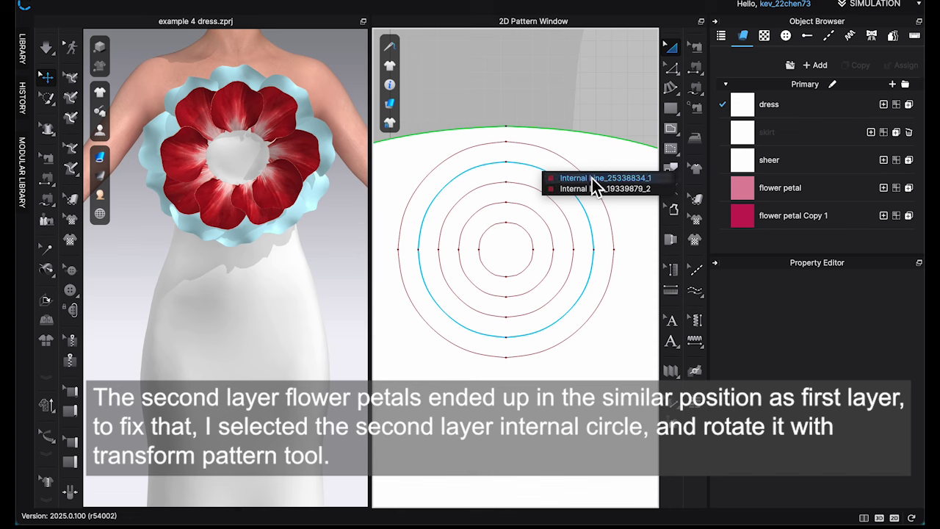
{"action": "left_click", "coordinate": [594, 178]}
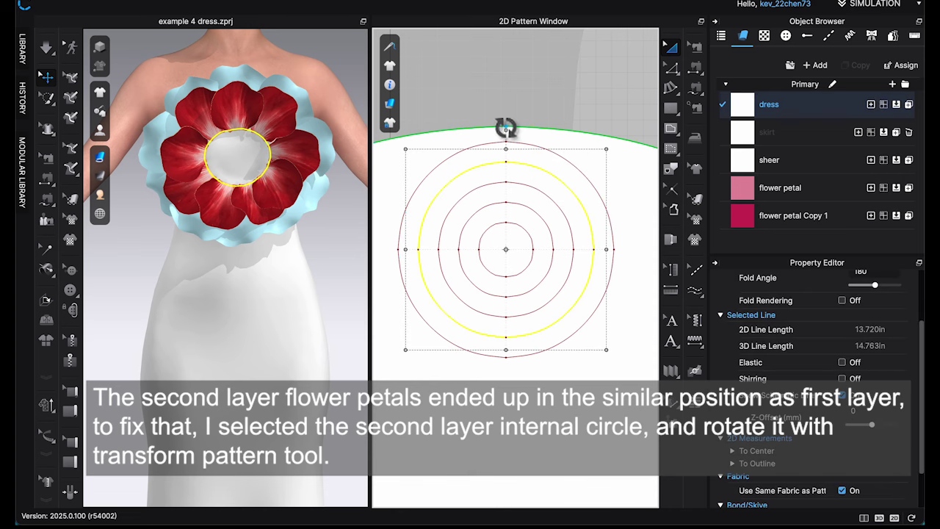
{"action": "key", "text": "space"}
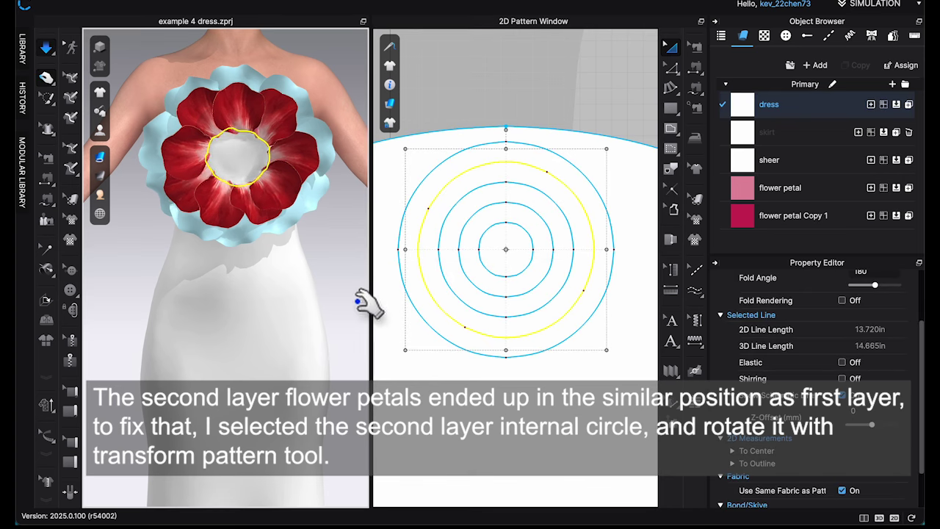
Pull the second-layer petals into shape around the flower during the simulation, working from the front and both sides, and stop simulating.
{"action": "left_click_drag", "start_coordinate": [268, 144], "coordinate": [265, 141]}
{"action": "left_click", "coordinate": [216, 121]}
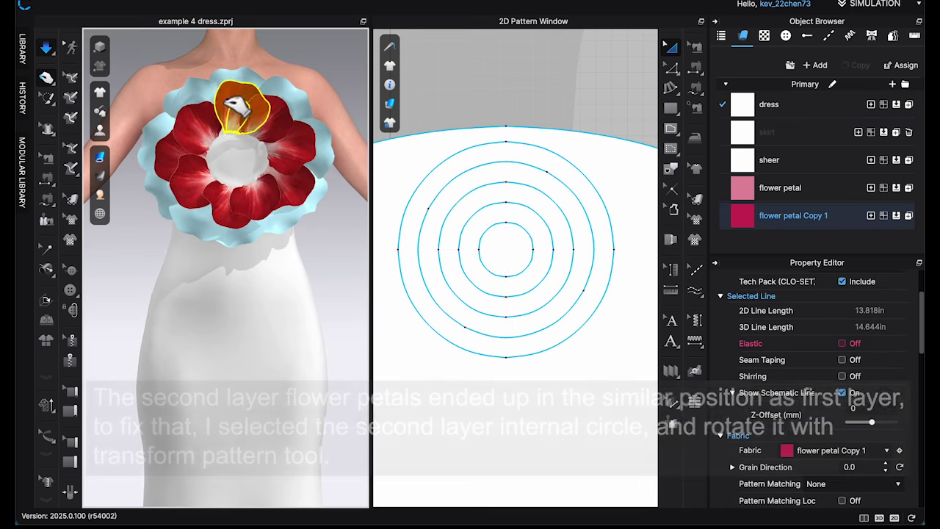
{"action": "left_click_drag", "start_coordinate": [244, 216], "coordinate": [263, 214]}
{"action": "right_click_drag", "start_coordinate": [258, 252], "coordinate": [308, 253]}
{"action": "left_click_drag", "start_coordinate": [203, 117], "coordinate": [209, 121]}
{"action": "right_click_drag", "start_coordinate": [220, 133], "coordinate": [239, 131]}
{"action": "left_click", "coordinate": [211, 129]}
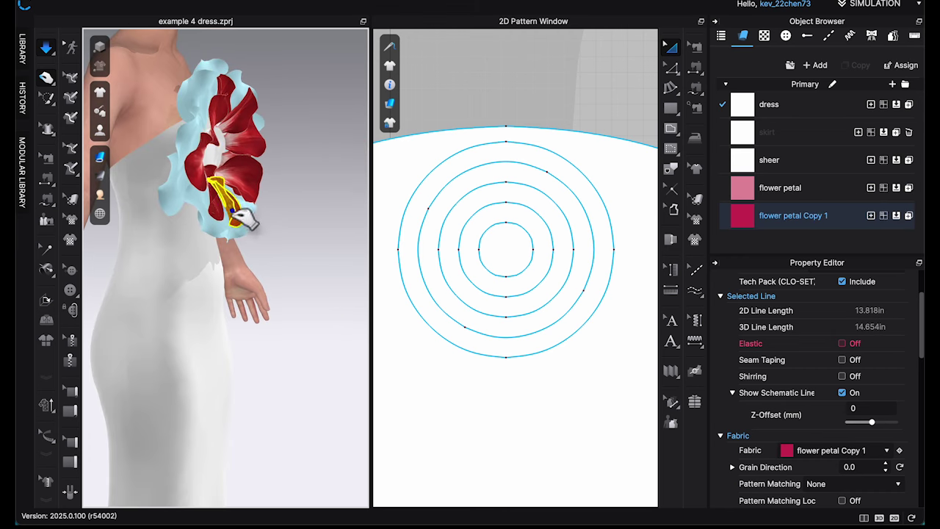
{"action": "left_click_drag", "start_coordinate": [233, 212], "coordinate": [240, 216]}
{"action": "right_click_drag", "start_coordinate": [275, 231], "coordinate": [231, 232]}
{"action": "left_click_drag", "start_coordinate": [288, 195], "coordinate": [295, 204]}
{"action": "right_click_drag", "start_coordinate": [298, 213], "coordinate": [254, 209]}
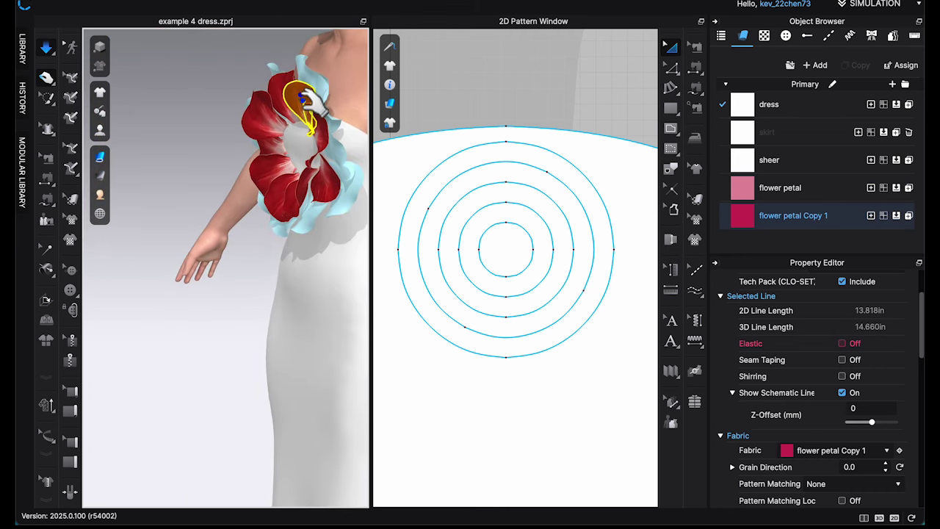
{"action": "left_click_drag", "start_coordinate": [310, 193], "coordinate": [318, 205]}
{"action": "key", "text": "space"}
Select all nine second-layer petals in the pattern layout and freeze them.
{"action": "right_click_drag", "start_coordinate": [254, 245], "coordinate": [316, 253]}
{"action": "scroll", "coordinate": [324, 300], "scroll_direction": "down", "scroll_amount": 3}
{"action": "right_click_drag", "start_coordinate": [325, 302], "coordinate": [345, 294]}
{"action": "scroll", "coordinate": [432, 211], "scroll_direction": "down", "scroll_amount": 2}
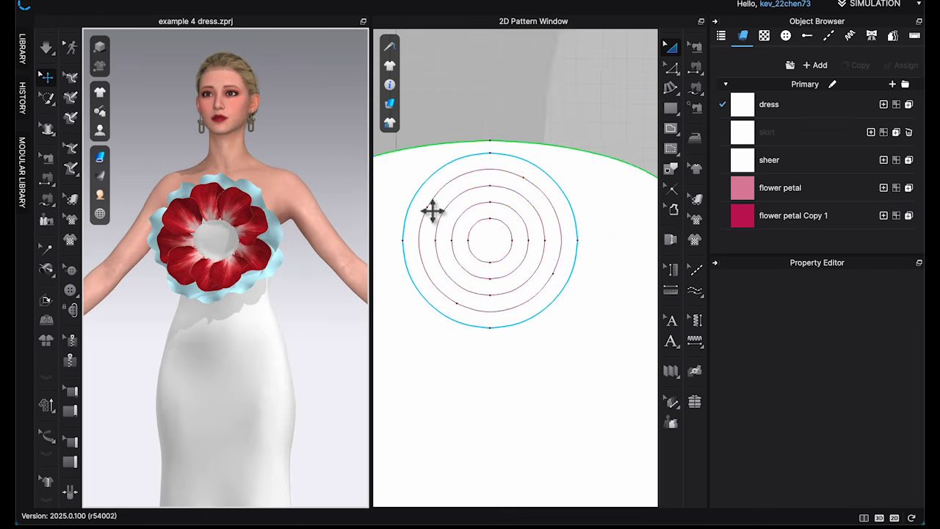
{"action": "scroll", "coordinate": [432, 211], "scroll_direction": "down", "scroll_amount": 4}
{"action": "scroll", "coordinate": [520, 195], "scroll_direction": "up", "scroll_amount": 2}
{"action": "left_click_drag", "start_coordinate": [516, 295], "coordinate": [542, 316]}
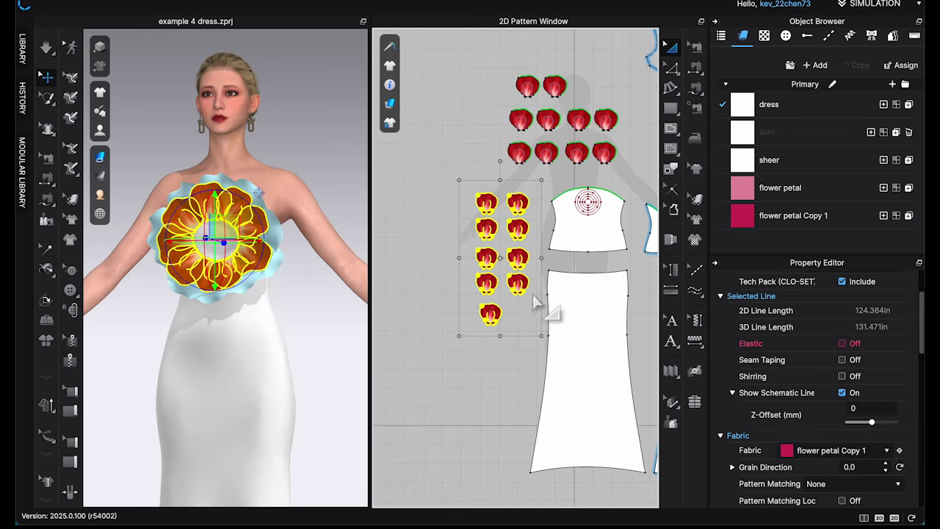
{"action": "right_click", "coordinate": [520, 273]}
{"action": "left_click", "coordinate": [558, 387]}
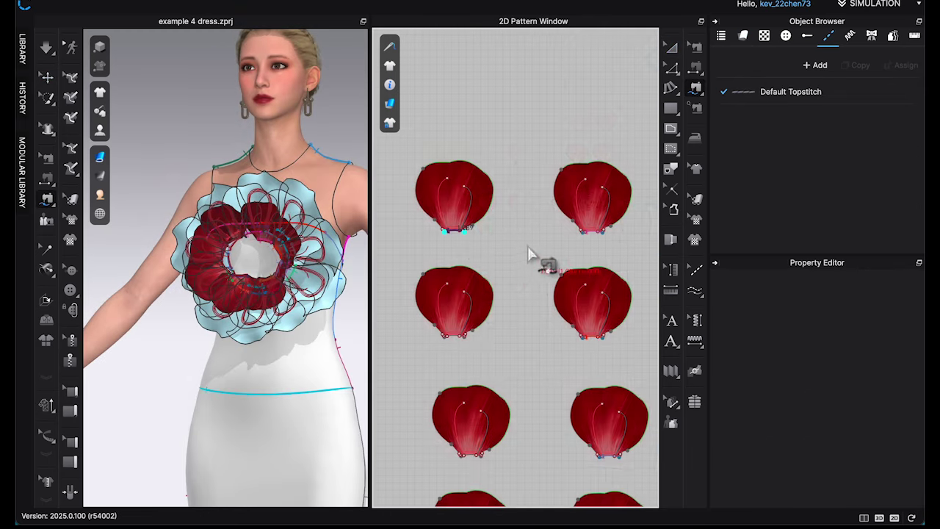
Free-sew the third-layer petal bases to matching 1.089 in segments around the third circle from the outside and simulate them.
{"action": "scroll", "coordinate": [528, 246], "scroll_direction": "down", "scroll_amount": 2}
{"action": "scroll", "coordinate": [585, 243], "scroll_direction": "up", "scroll_amount": 5}
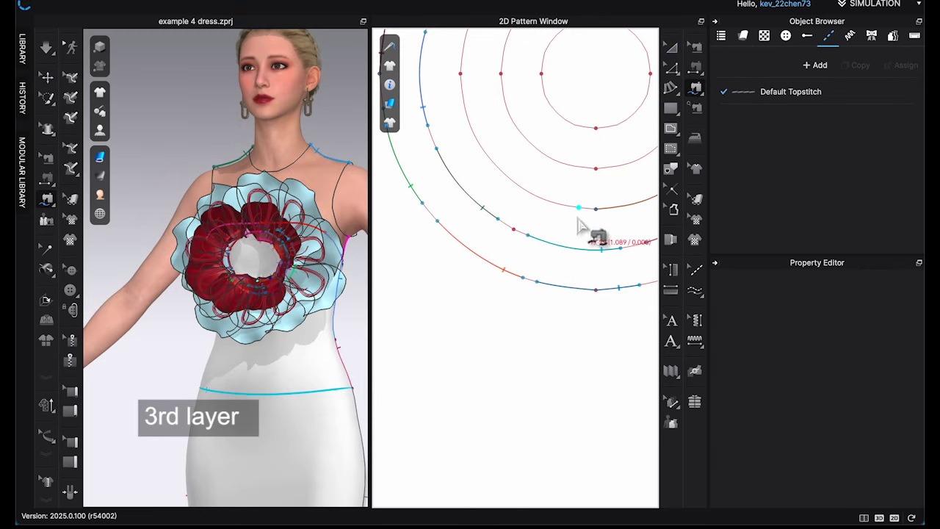
{"action": "scroll", "coordinate": [570, 289], "scroll_direction": "up", "scroll_amount": 1}
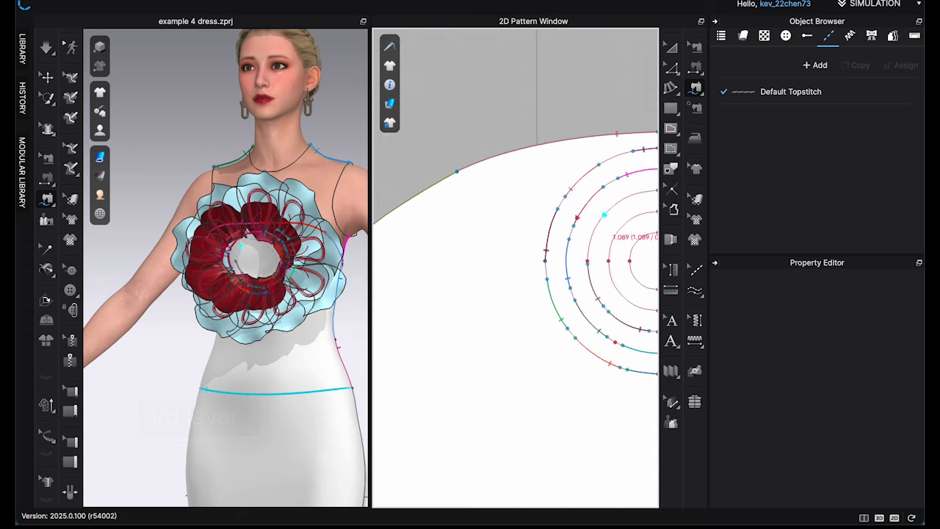
{"action": "scroll", "coordinate": [613, 262], "scroll_direction": "up", "scroll_amount": 2}
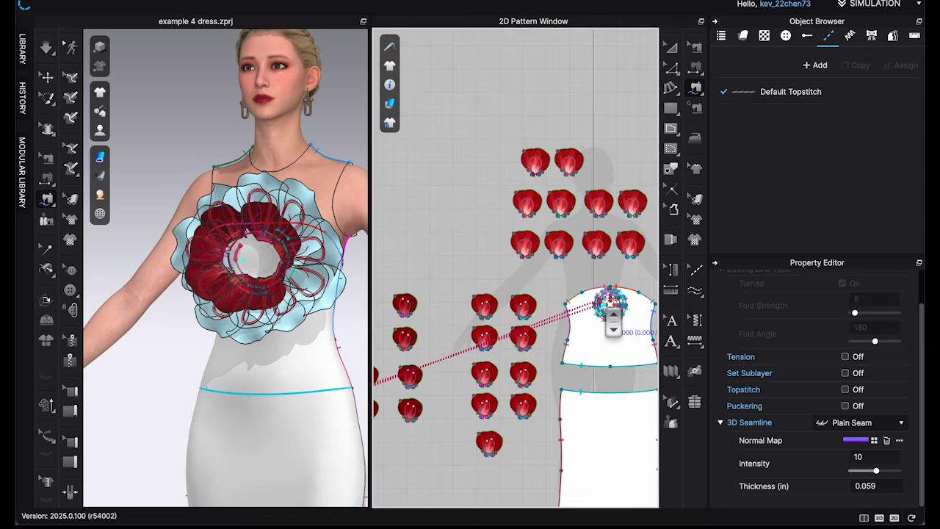
{"action": "scroll", "coordinate": [535, 356], "scroll_direction": "up", "scroll_amount": 5}
{"action": "scroll", "coordinate": [535, 356], "scroll_direction": "down", "scroll_amount": 5}
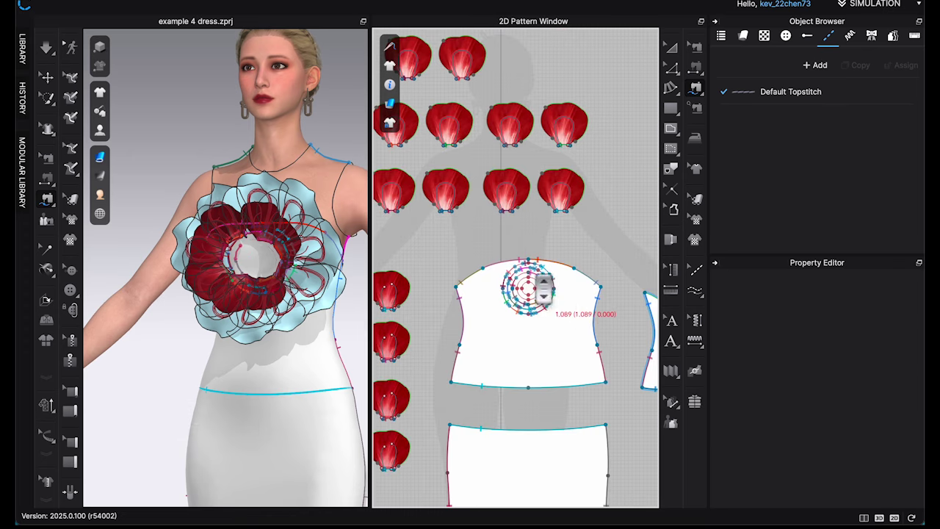
{"action": "scroll", "coordinate": [535, 336], "scroll_direction": "up", "scroll_amount": 5}
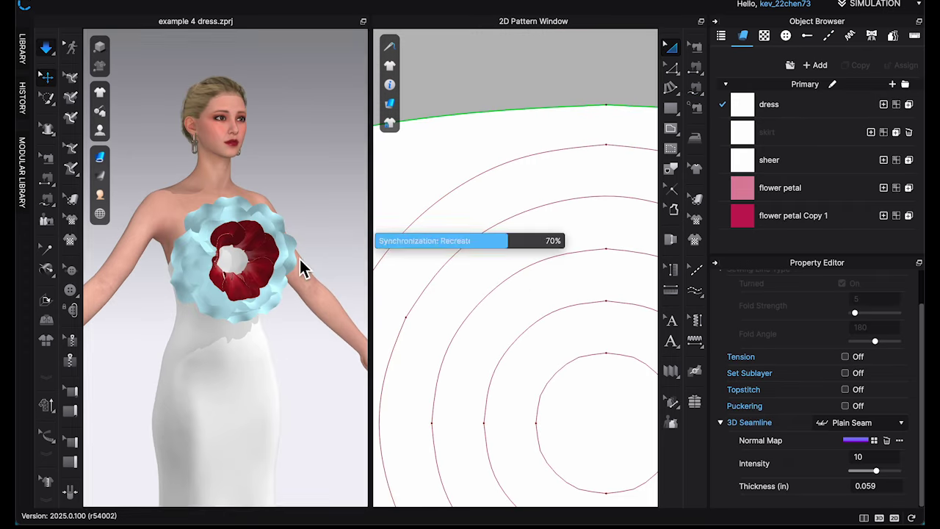
Pull a fourth-layer petal outward from the flower's open centre into shape during the simulation.
{"action": "scroll", "coordinate": [445, 189], "scroll_direction": "down", "scroll_amount": 3}
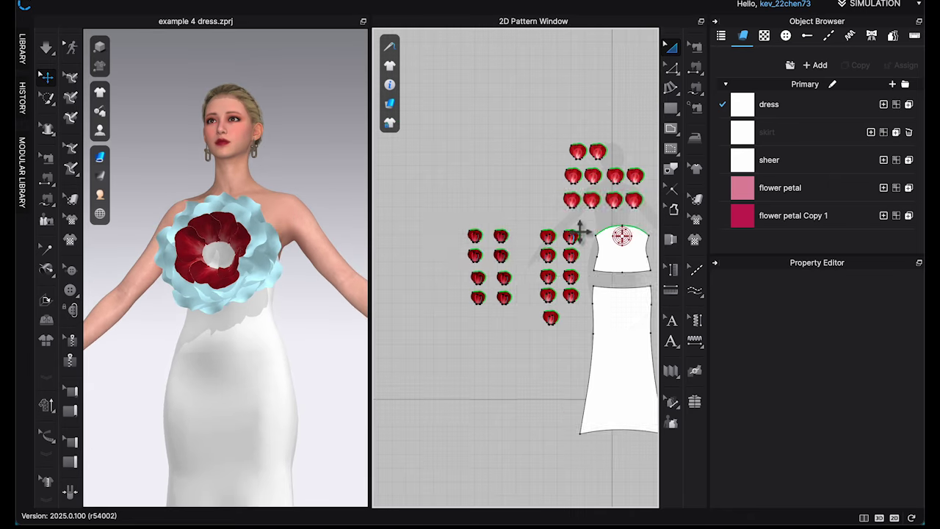
{"action": "left_click", "coordinate": [504, 294]}
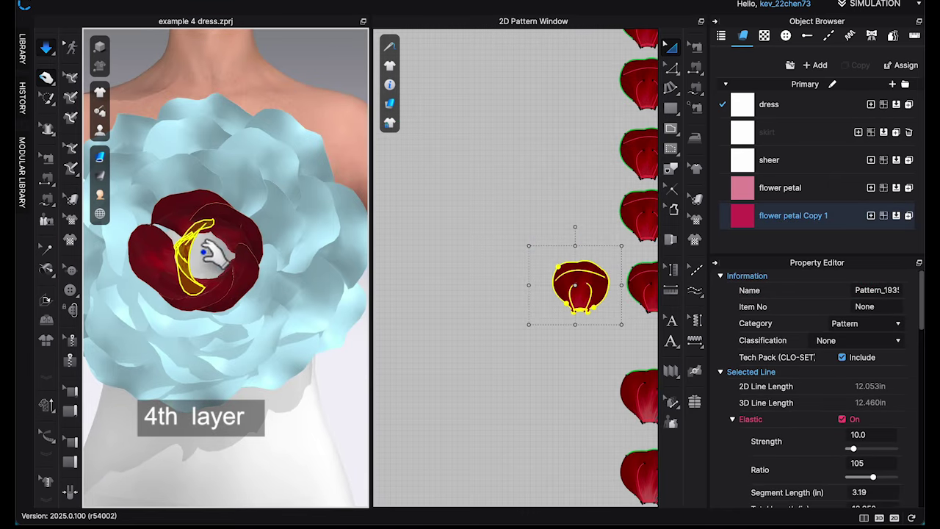
{"action": "left_click", "coordinate": [185, 232]}
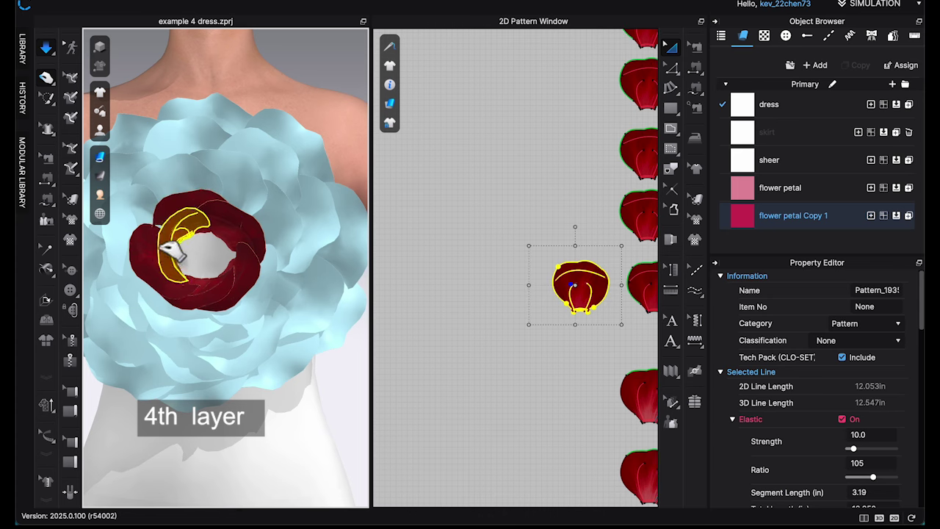
{"action": "right_click_drag", "start_coordinate": [163, 239], "coordinate": [190, 233]}
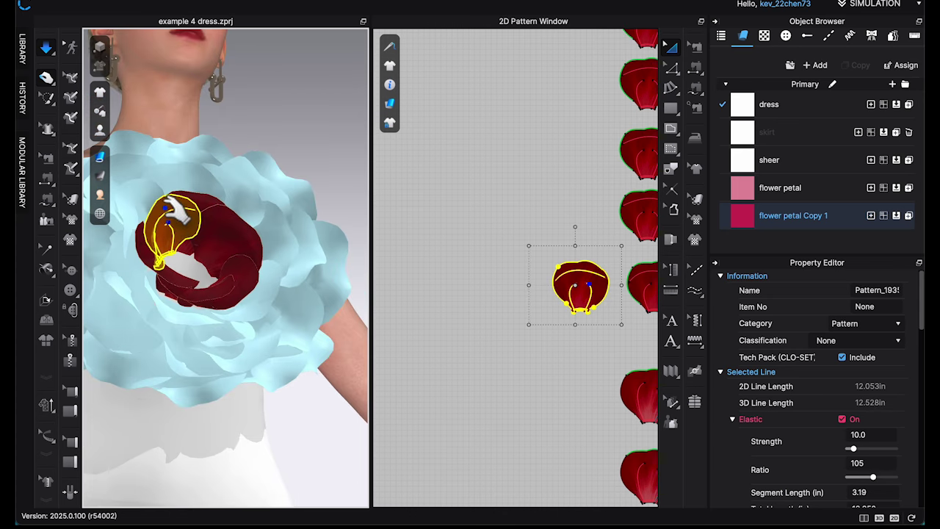
{"action": "left_click", "coordinate": [326, 188]}
{"action": "right_click_drag", "start_coordinate": [325, 189], "coordinate": [360, 294]}
Examine the layered flower on the bodice from the front in the 3D view and in the render.
{"action": "key", "text": "2"}
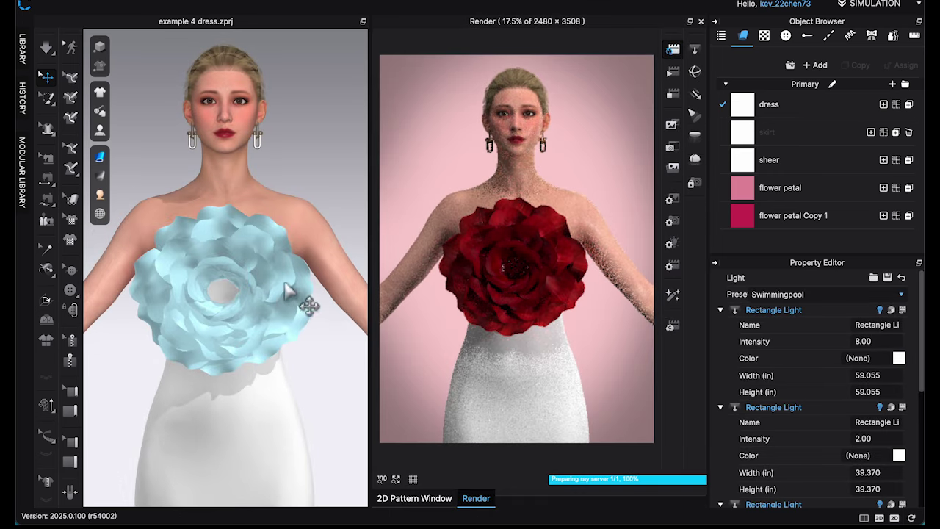
{"action": "scroll", "coordinate": [309, 302], "scroll_direction": "up", "scroll_amount": 5}
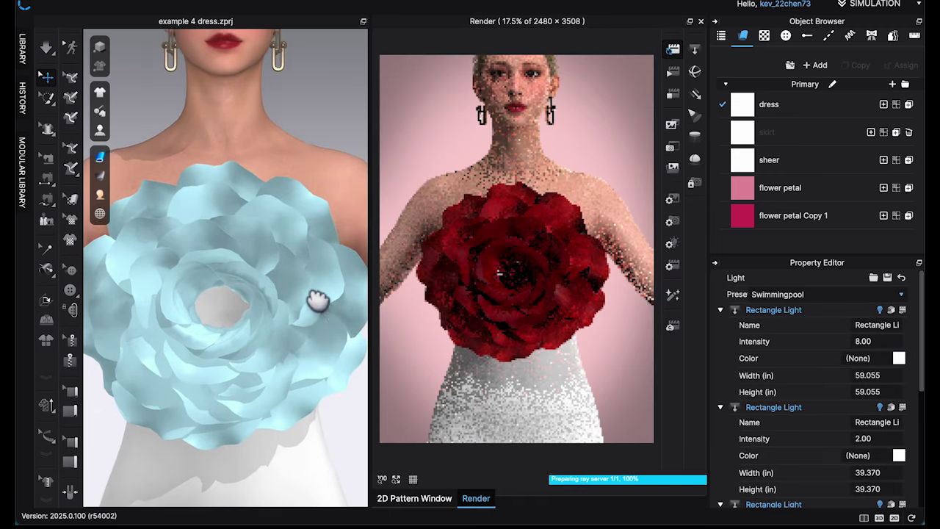
{"action": "scroll", "coordinate": [321, 298], "scroll_direction": "down", "scroll_amount": 5}
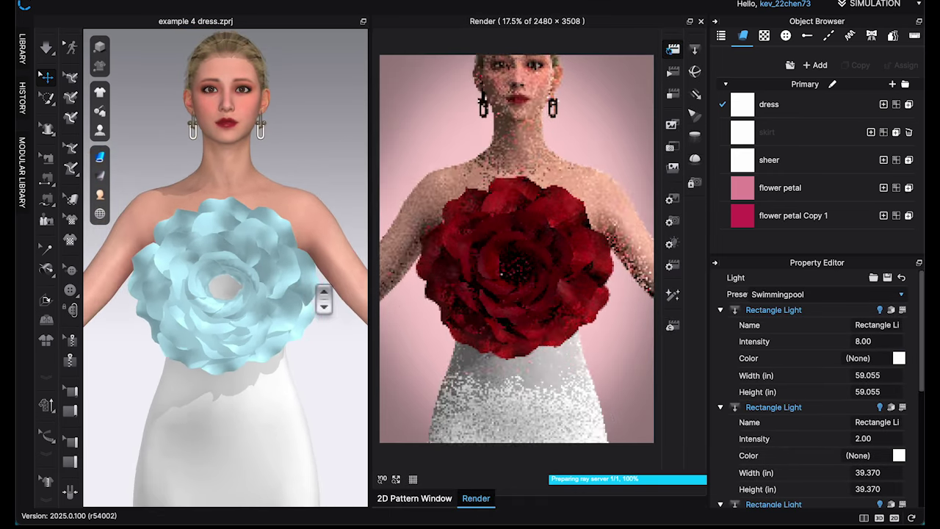
{"action": "right_click_drag", "start_coordinate": [322, 298], "coordinate": [383, 287]}
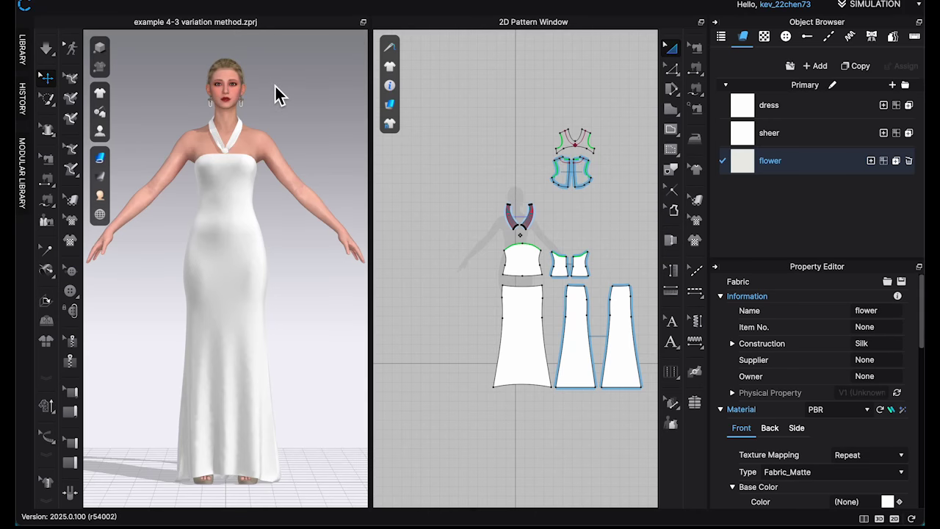
Move the small neckline circle pattern about 8.6 in down and away from the halter straps into the open area beside the bodice.
{"action": "scroll", "coordinate": [278, 92], "scroll_direction": "up", "scroll_amount": 5}
{"action": "middle_click_drag", "start_coordinate": [318, 153], "coordinate": [328, 332]}
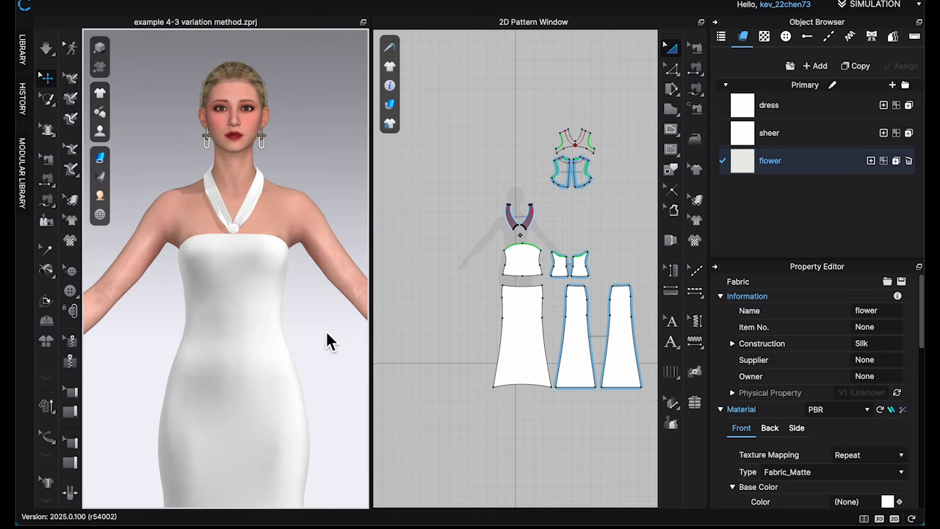
{"action": "scroll", "coordinate": [319, 277], "scroll_direction": "up", "scroll_amount": 5}
{"action": "scroll", "coordinate": [308, 216], "scroll_direction": "up", "scroll_amount": 6}
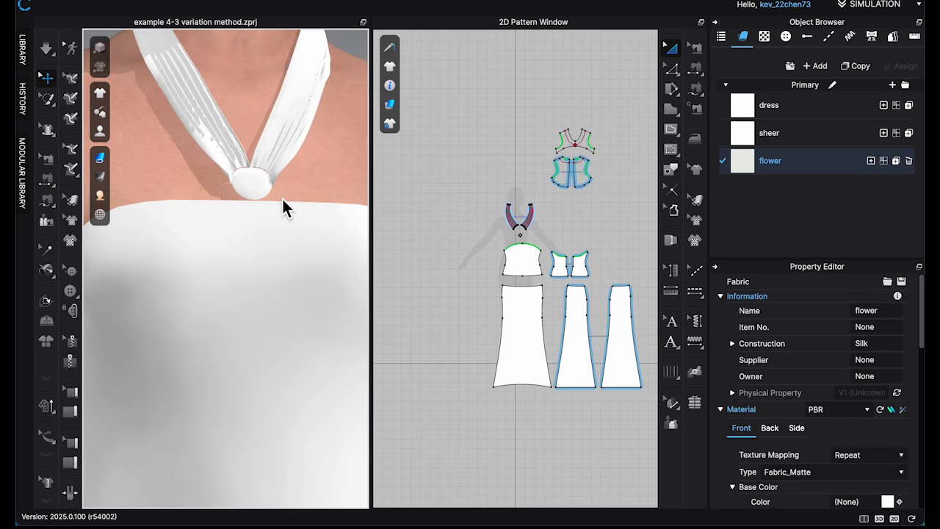
{"action": "right_click_drag", "start_coordinate": [259, 202], "coordinate": [322, 216]}
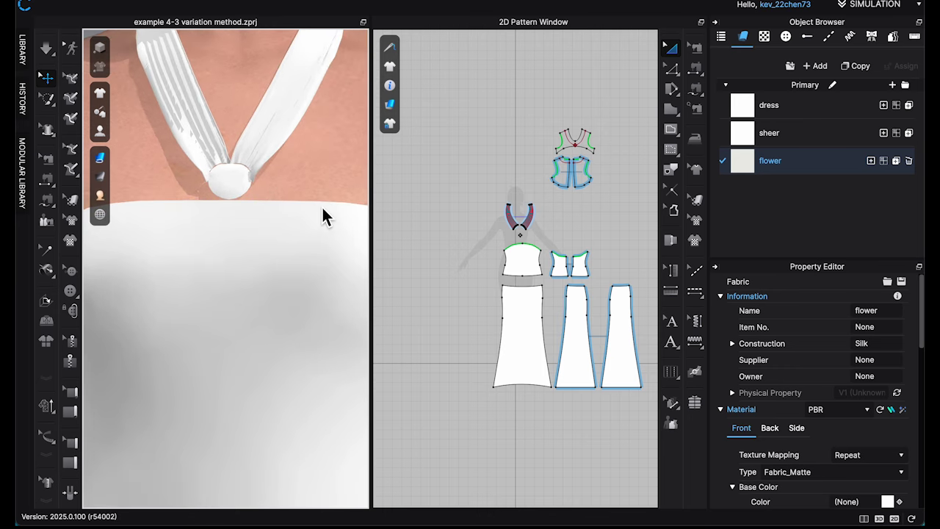
{"action": "scroll", "coordinate": [323, 205], "scroll_direction": "down", "scroll_amount": 4}
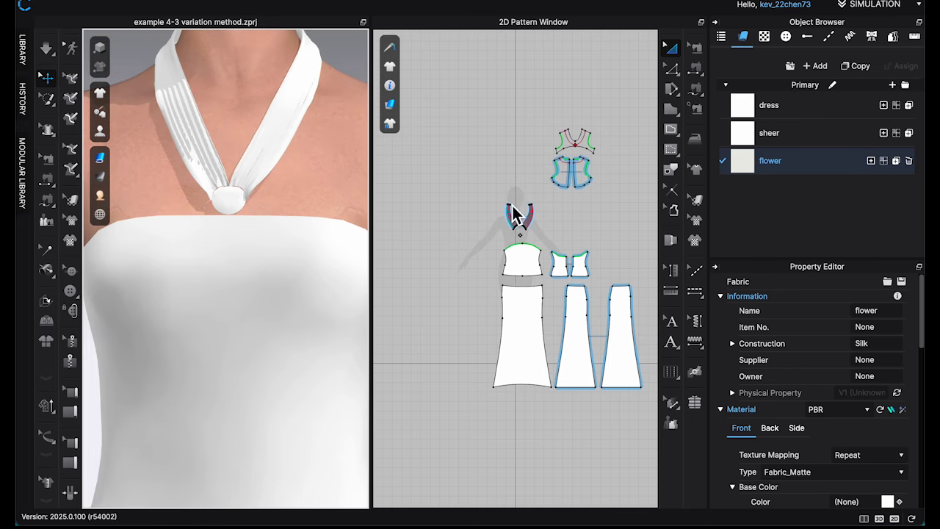
{"action": "scroll", "coordinate": [539, 233], "scroll_direction": "up", "scroll_amount": 3}
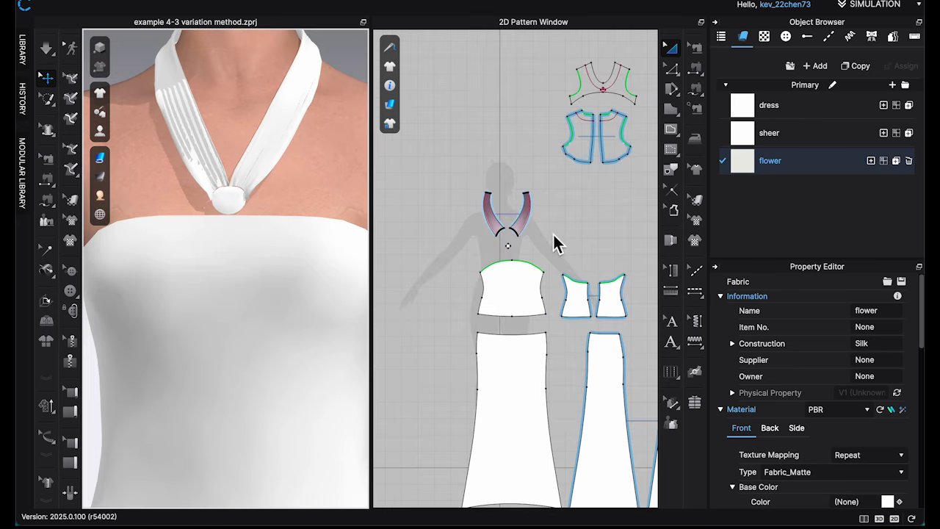
{"action": "scroll", "coordinate": [553, 245], "scroll_direction": "up", "scroll_amount": 5}
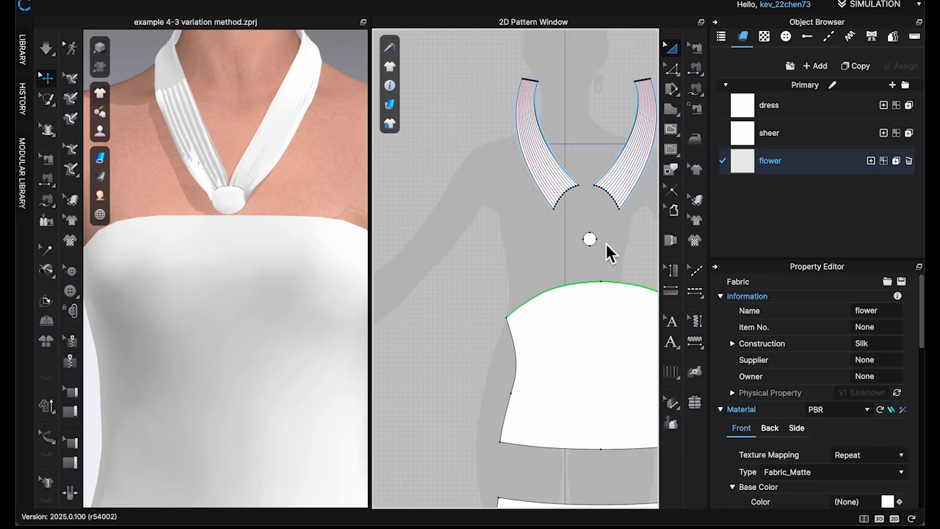
{"action": "left_click_drag", "start_coordinate": [592, 242], "coordinate": [501, 299]}
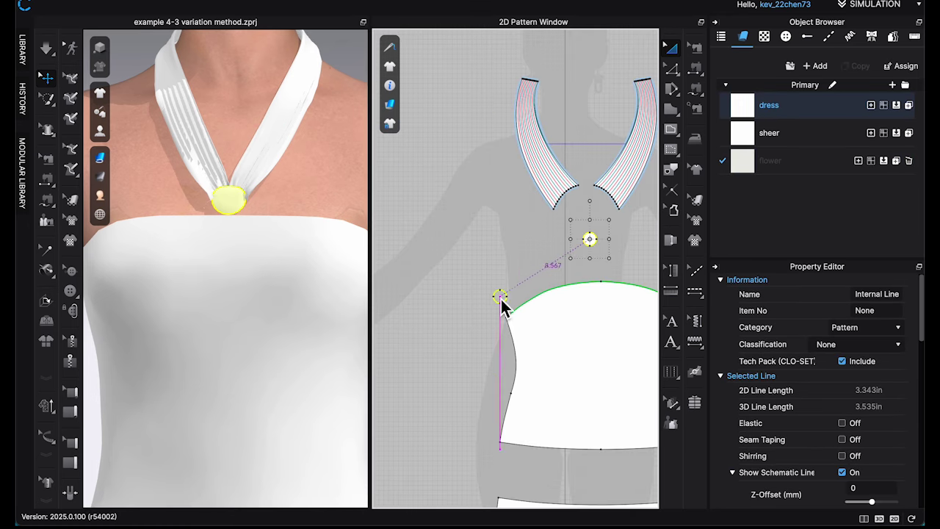
{"action": "middle_click_drag", "start_coordinate": [458, 300], "coordinate": [594, 253]}
{"action": "scroll", "coordinate": [566, 255], "scroll_direction": "up", "scroll_amount": 2}
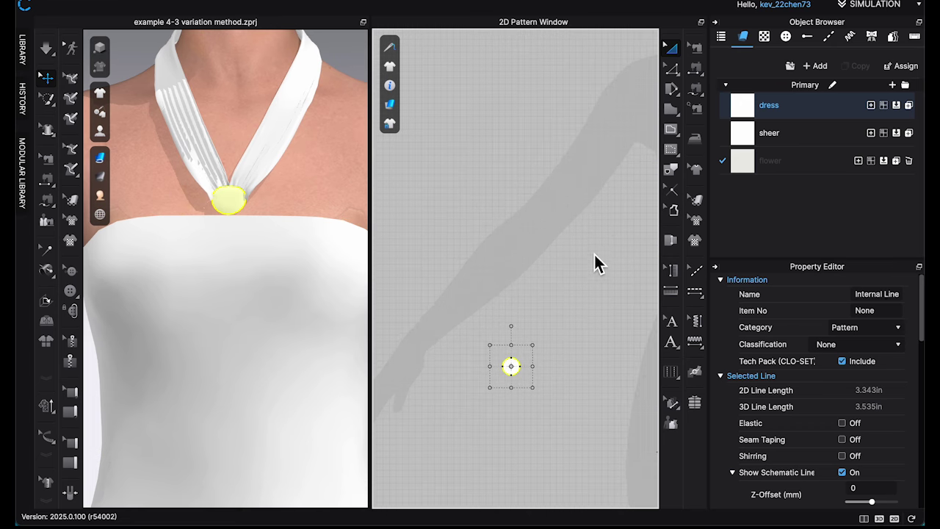
Draw a rectangular pattern about 10 by 9.4 in above the small circle, using the flower fabric.
{"action": "left_click", "coordinate": [792, 166]}
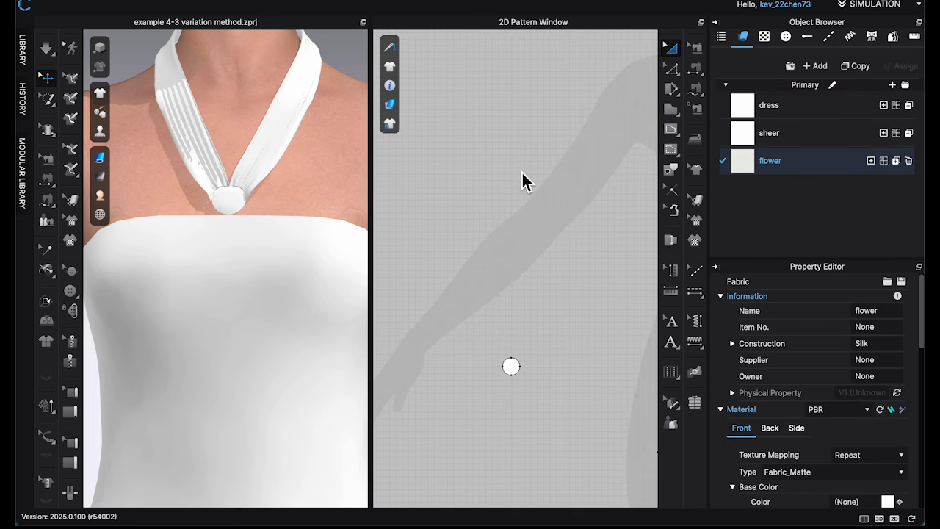
{"action": "key", "text": "s"}
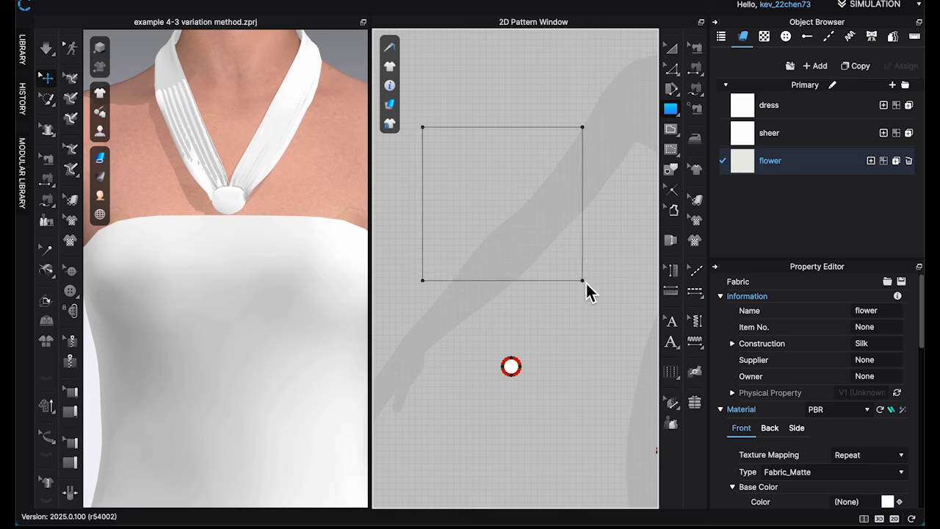
{"action": "left_click_drag", "start_coordinate": [586, 282], "coordinate": [589, 282]}
Set the flower fabric's opacity to 100.
{"action": "left_click", "coordinate": [820, 159]}
{"action": "scroll", "coordinate": [890, 372], "scroll_direction": "down", "scroll_amount": 10}
{"action": "scroll", "coordinate": [887, 367], "scroll_direction": "up", "scroll_amount": 5}
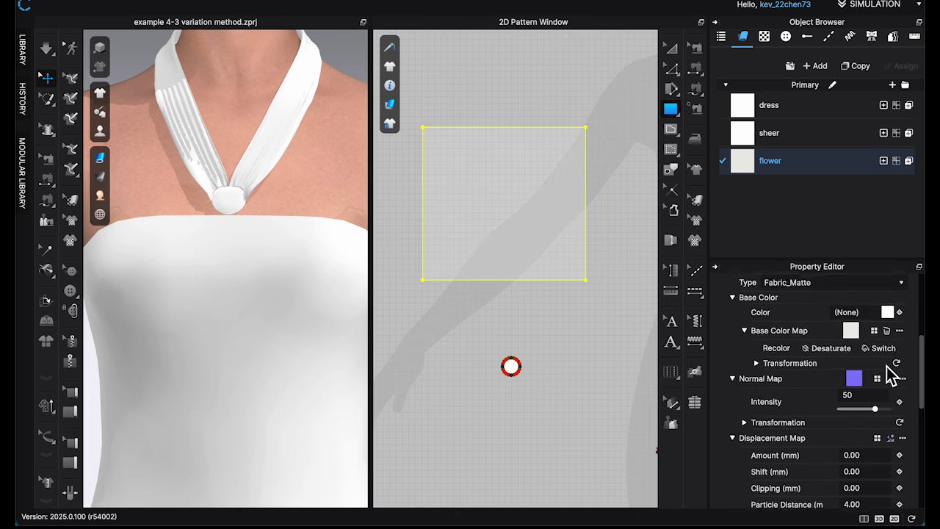
{"action": "scroll", "coordinate": [882, 369], "scroll_direction": "down", "scroll_amount": 5}
{"action": "left_click_drag", "start_coordinate": [854, 411], "coordinate": [889, 411]}
{"action": "left_click", "coordinate": [482, 177]}
{"action": "left_click", "coordinate": [481, 325]}
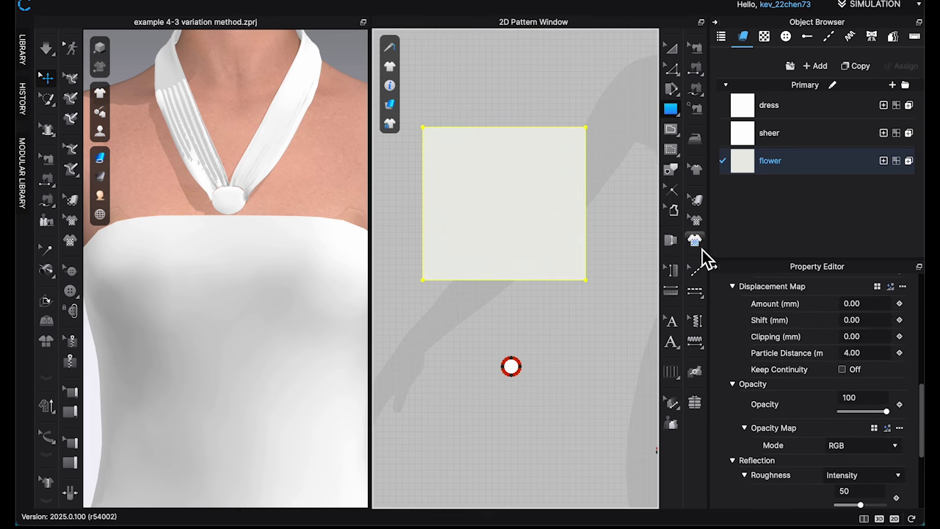
Add the five-petal flower outline image as a graphic on the rectangle, 8.500 in wide and 7.431 in high.
{"action": "left_click", "coordinate": [673, 70]}
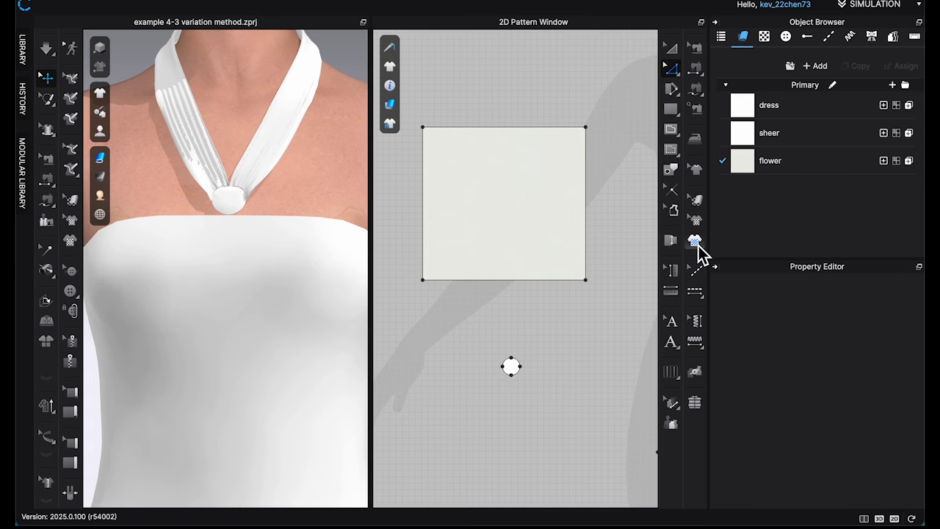
{"action": "left_click", "coordinate": [508, 203]}
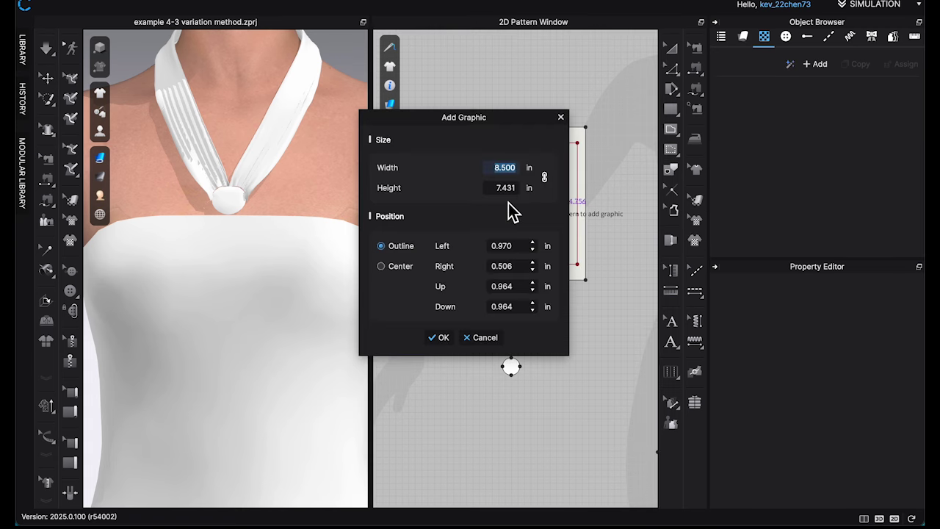
{"action": "left_click", "coordinate": [441, 338]}
Rotate the flower graphic to an angle of -14.92 so that one petal points straight up.
{"action": "scroll", "coordinate": [536, 197], "scroll_direction": "up", "scroll_amount": 3}
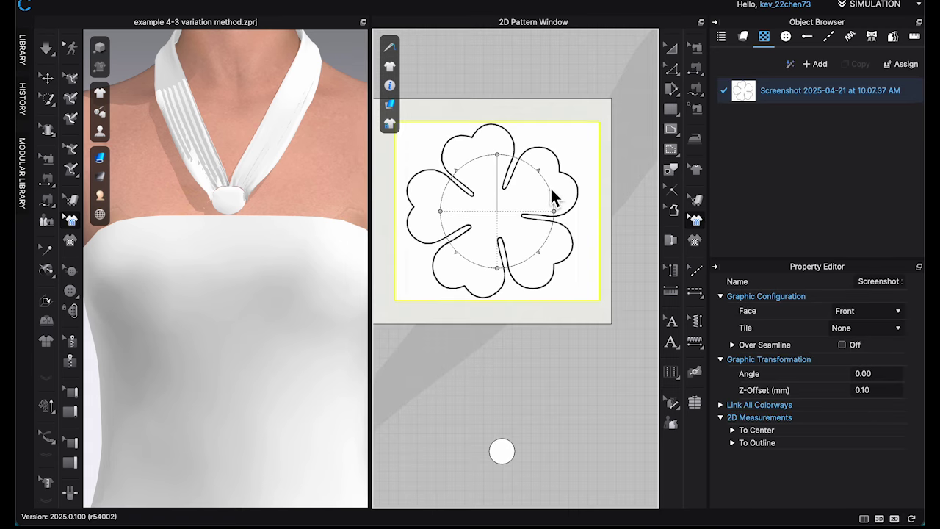
{"action": "left_click_drag", "start_coordinate": [551, 195], "coordinate": [555, 211]}
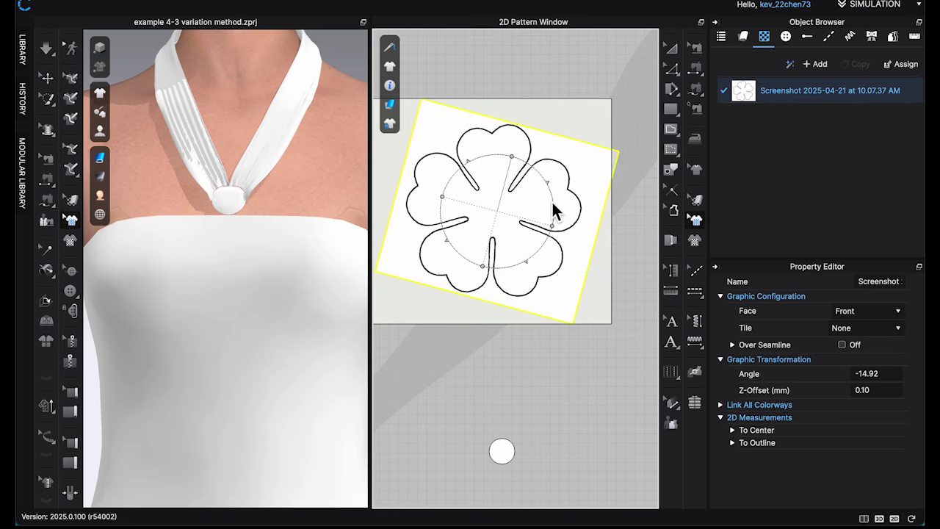
{"action": "left_click", "coordinate": [642, 228]}
{"action": "scroll", "coordinate": [496, 180], "scroll_direction": "up", "scroll_amount": 5}
{"action": "scroll", "coordinate": [508, 182], "scroll_direction": "down", "scroll_amount": 3}
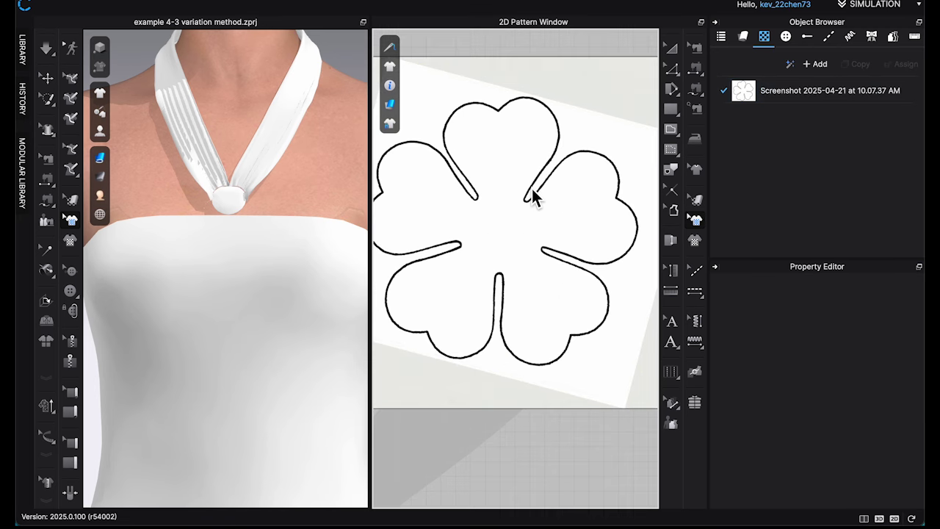
{"action": "scroll", "coordinate": [536, 189], "scroll_direction": "down", "scroll_amount": 3}
Create a vertical internal line midway between the rectangle's two side edges, through the flower graphic's upper notch and lower slit.
{"action": "key", "text": "z"}
{"action": "left_click", "coordinate": [415, 208]}
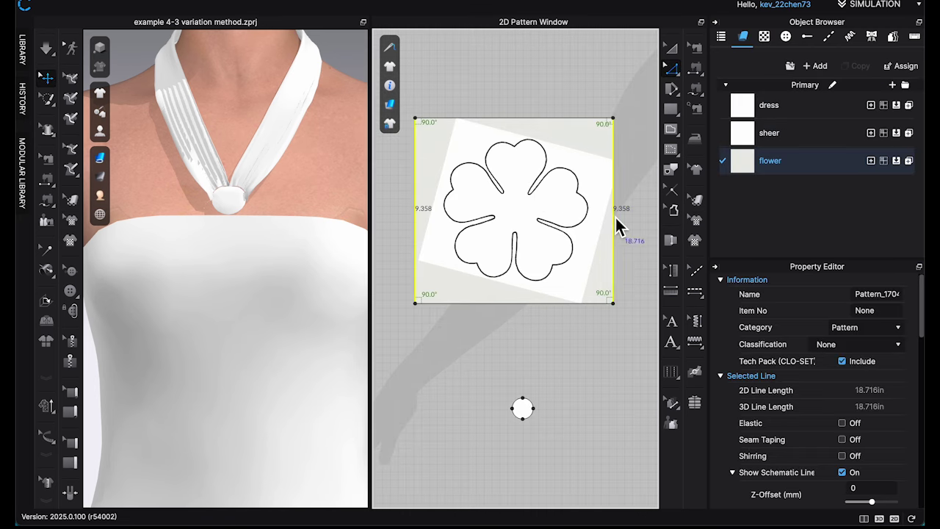
{"action": "right_click", "coordinate": [615, 217]}
{"action": "left_click", "coordinate": [647, 312]}
{"action": "left_click", "coordinate": [442, 324]}
Lower the flower graphic's opacity so that its outline appears as a faint tracing guide.
{"action": "scroll", "coordinate": [532, 168], "scroll_direction": "up", "scroll_amount": 5}
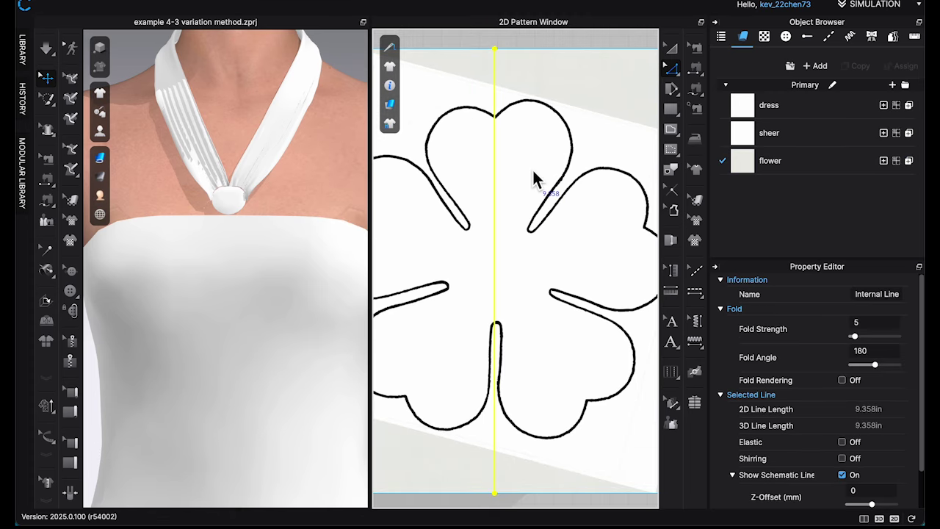
{"action": "scroll", "coordinate": [544, 216], "scroll_direction": "down", "scroll_amount": 3}
{"action": "scroll", "coordinate": [571, 342], "scroll_direction": "up", "scroll_amount": 5}
{"action": "scroll", "coordinate": [604, 380], "scroll_direction": "down", "scroll_amount": 3}
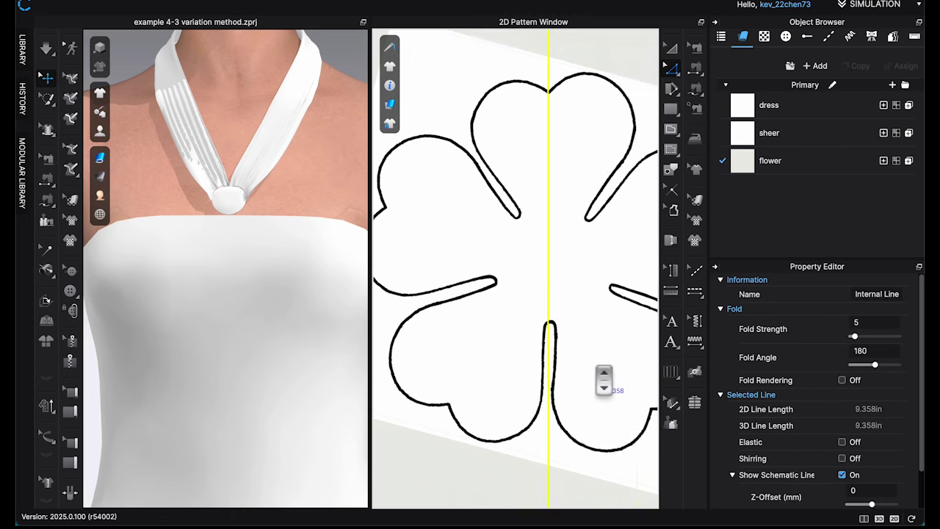
{"action": "scroll", "coordinate": [524, 368], "scroll_direction": "down", "scroll_amount": 3}
{"action": "scroll", "coordinate": [534, 208], "scroll_direction": "up", "scroll_amount": 5}
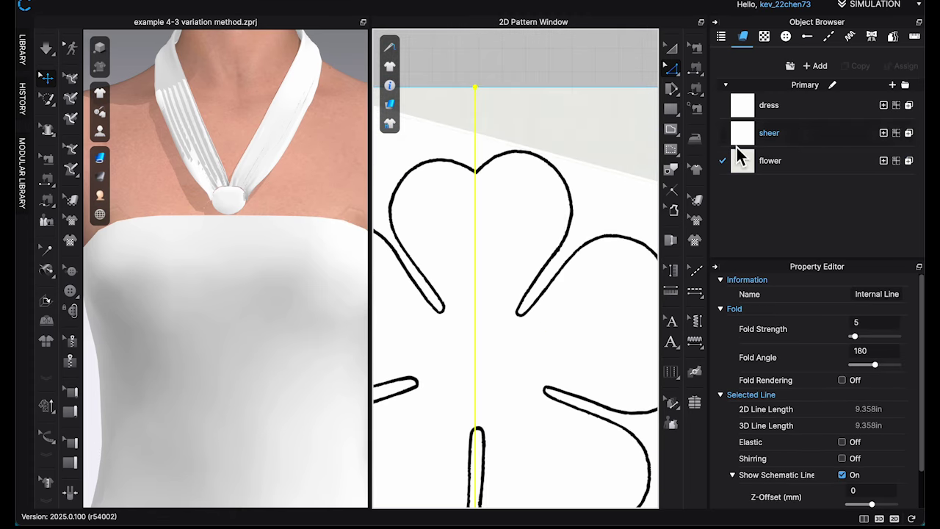
{"action": "left_click", "coordinate": [764, 37]}
{"action": "scroll", "coordinate": [877, 383], "scroll_direction": "down", "scroll_amount": 10}
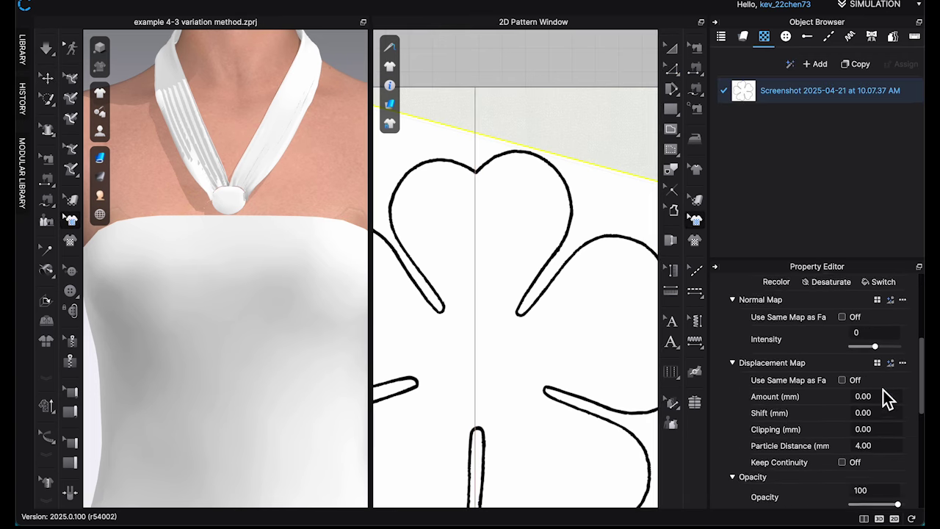
{"action": "left_click_drag", "start_coordinate": [901, 429], "coordinate": [866, 433]}
{"action": "left_click", "coordinate": [540, 45]}
Trace an internal outline with curve points from the top petal's notch along its outer half and around the adjoining slit.
{"action": "middle_click_drag", "start_coordinate": [566, 224], "coordinate": [551, 223]}
{"action": "key", "text": "g"}
{"action": "left_click", "coordinate": [461, 171]}
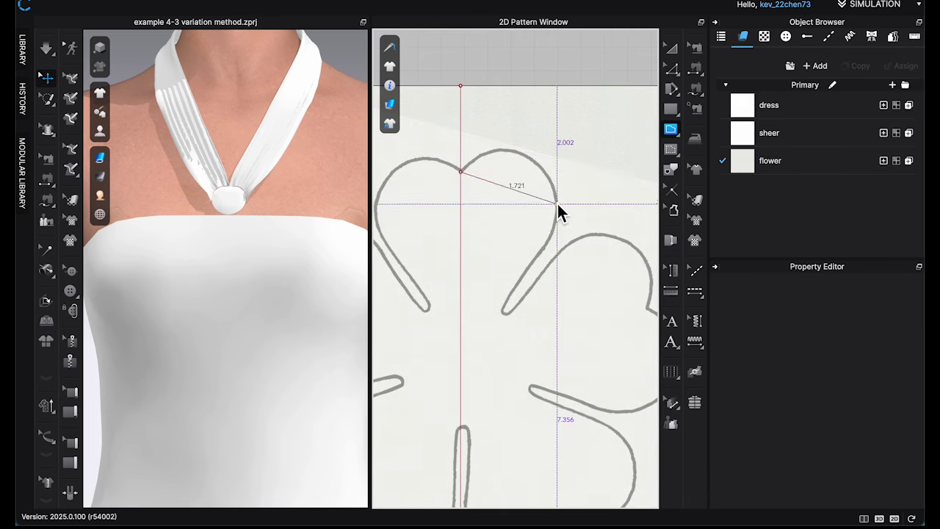
{"action": "left_click_drag", "start_coordinate": [546, 172], "coordinate": [588, 219]}
{"action": "left_click", "coordinate": [546, 172]}
{"action": "scroll", "coordinate": [535, 303], "scroll_direction": "up", "scroll_amount": 3}
{"action": "left_click_drag", "start_coordinate": [536, 256], "coordinate": [531, 302]}
{"action": "left_click", "coordinate": [537, 223]}
{"action": "left_click", "coordinate": [491, 321]}
{"action": "left_click", "coordinate": [560, 234]}
Continue the traced outline over the upper-right petal, through its notch and along its outer lobe.
{"action": "scroll", "coordinate": [588, 256], "scroll_direction": "down", "scroll_amount": 3}
{"action": "middle_click_drag", "start_coordinate": [588, 255], "coordinate": [486, 232]}
{"action": "left_click_drag", "start_coordinate": [581, 226], "coordinate": [629, 313]}
{"action": "left_click", "coordinate": [581, 226]}
{"action": "scroll", "coordinate": [581, 295], "scroll_direction": "up", "scroll_amount": 4}
{"action": "left_click_drag", "start_coordinate": [577, 254], "coordinate": [559, 291]}
{"action": "left_click", "coordinate": [578, 255]}
{"action": "left_click_drag", "start_coordinate": [622, 400], "coordinate": [565, 502]}
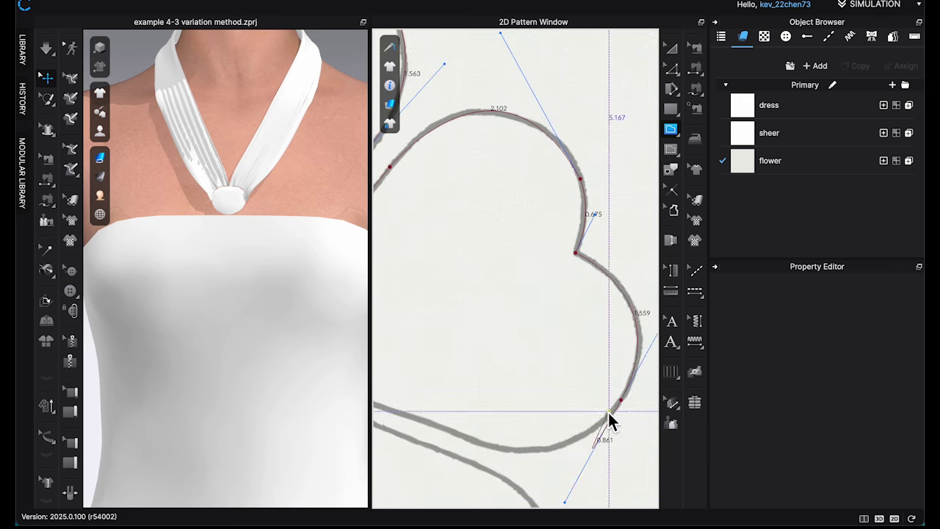
Continue the outline along the upper-right petal's underside and around the slit separating it from the lower-right petal.
{"action": "middle_click_drag", "start_coordinate": [609, 412], "coordinate": [627, 234]}
{"action": "scroll", "coordinate": [529, 353], "scroll_direction": "down", "scroll_amount": 3}
{"action": "middle_click_drag", "start_coordinate": [570, 205], "coordinate": [600, 237]}
{"action": "left_click", "coordinate": [632, 298]}
{"action": "left_click_drag", "start_coordinate": [521, 318], "coordinate": [461, 325]}
{"action": "left_click", "coordinate": [522, 318]}
{"action": "left_click", "coordinate": [453, 306]}
{"action": "left_click_drag", "start_coordinate": [544, 345], "coordinate": [631, 372]}
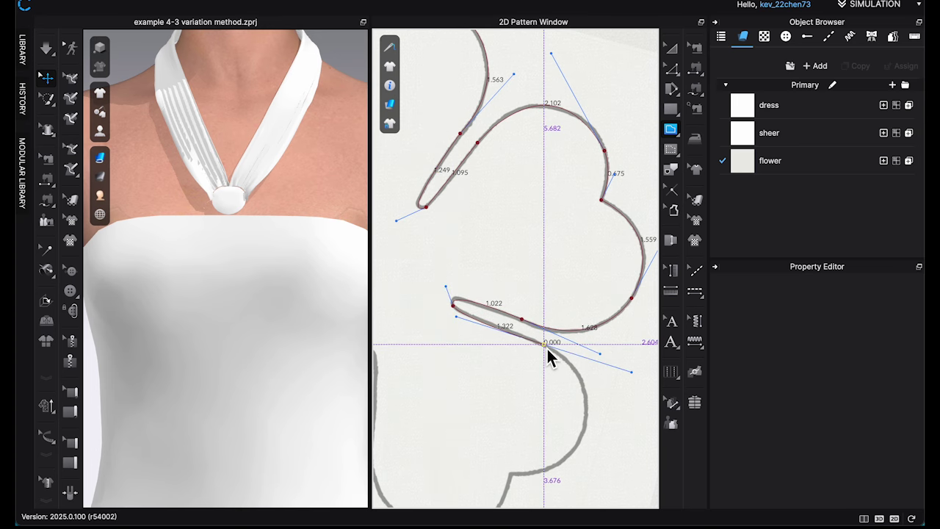
{"action": "left_click", "coordinate": [543, 344]}
Continue the traced outline along the lower-right petal's outer edge, through its notch and around its bottom lobe.
{"action": "left_click_drag", "start_coordinate": [563, 462], "coordinate": [503, 524]}
{"action": "middle_click_drag", "start_coordinate": [605, 360], "coordinate": [609, 207]}
{"action": "right_click", "coordinate": [609, 207]}
{"action": "left_click", "coordinate": [482, 366]}
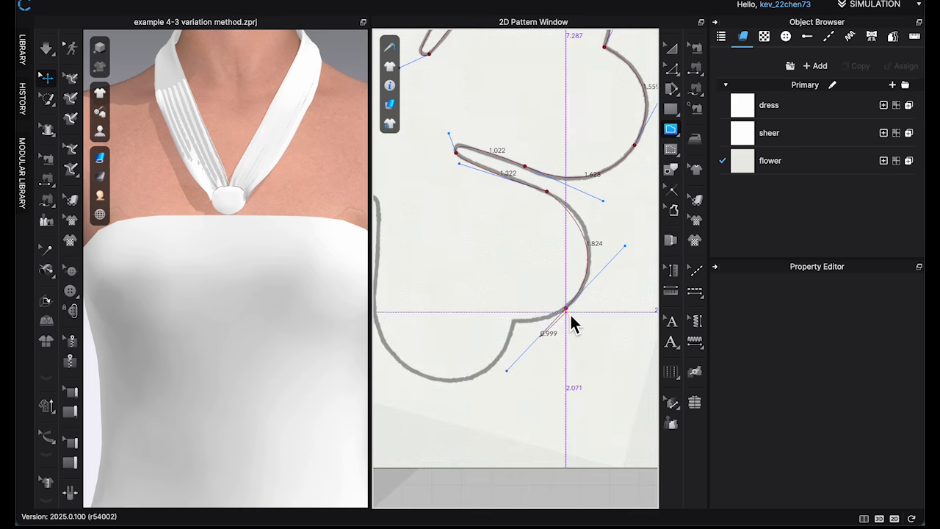
{"action": "left_click", "coordinate": [565, 309]}
{"action": "left_click_drag", "start_coordinate": [515, 321], "coordinate": [491, 308]}
{"action": "left_click", "coordinate": [515, 320]}
{"action": "left_click_drag", "start_coordinate": [434, 381], "coordinate": [366, 365]}
{"action": "middle_click_drag", "start_coordinate": [502, 406], "coordinate": [651, 426]}
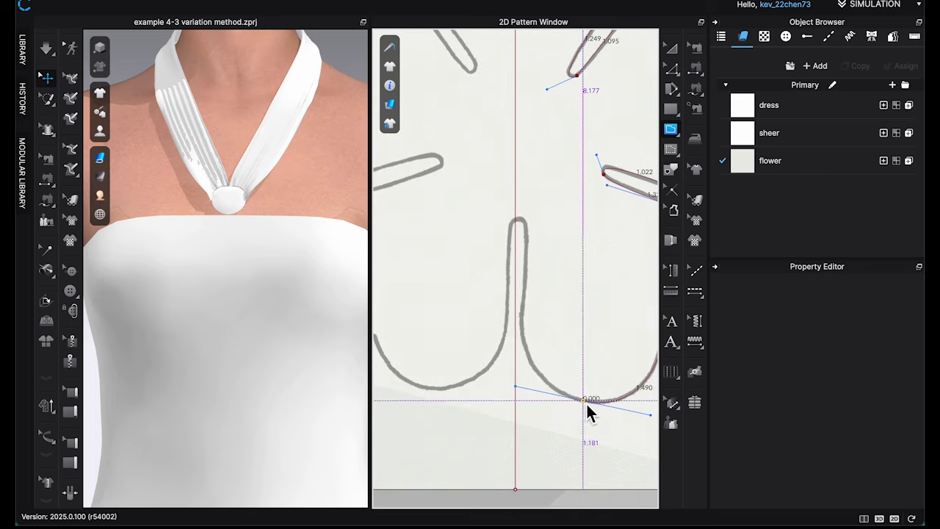
Continue the outline up the side of the bottom slit and end it at the slit's tip on the vertical centre line.
{"action": "left_click", "coordinate": [584, 400]}
{"action": "left_click_drag", "start_coordinate": [522, 316], "coordinate": [523, 260]}
{"action": "left_click", "coordinate": [522, 316]}
{"action": "left_click_drag", "start_coordinate": [516, 218], "coordinate": [493, 223]}
{"action": "scroll", "coordinate": [540, 231], "scroll_direction": "down", "scroll_amount": 4}
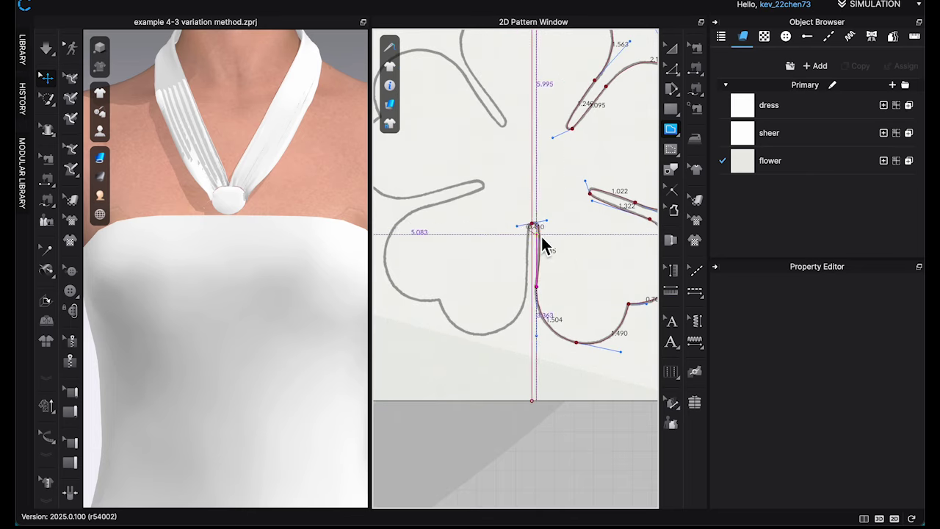
{"action": "left_click", "coordinate": [532, 223]}
Finish the traced line and delete the surplus point placed beyond the bottom slit's tip.
{"action": "left_click", "coordinate": [590, 253]}
{"action": "middle_click_drag", "start_coordinate": [590, 253], "coordinate": [577, 432]}
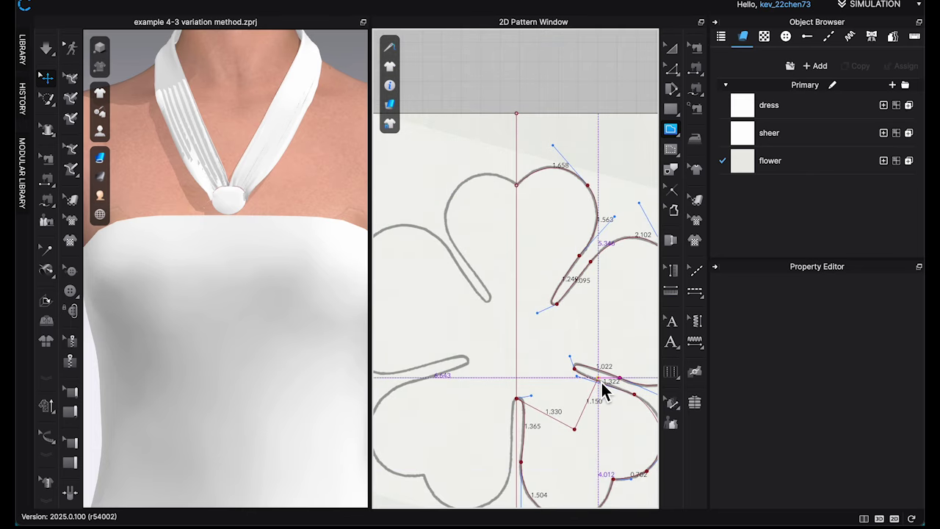
{"action": "key", "text": "Return"}
{"action": "left_click", "coordinate": [673, 70]}
{"action": "left_click", "coordinate": [574, 428]}
{"action": "key", "text": "Delete"}
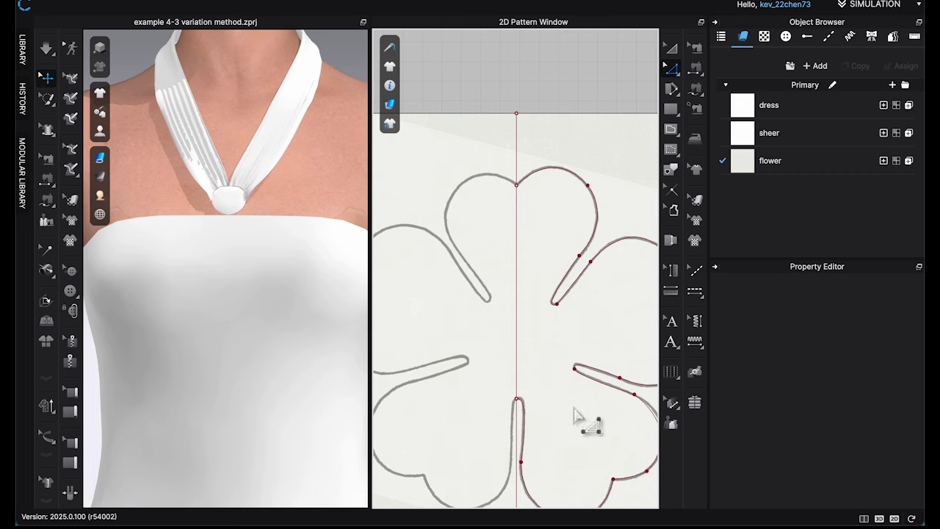
Cut the pattern along the vertical centre line and delete the untraced left half.
{"action": "middle_click_drag", "start_coordinate": [573, 408], "coordinate": [567, 316]}
{"action": "right_click", "coordinate": [511, 206]}
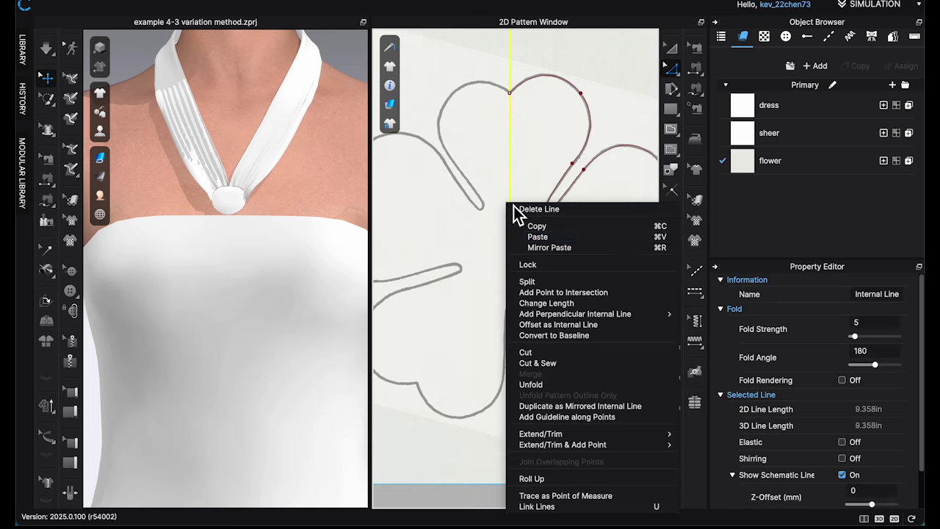
{"action": "left_click", "coordinate": [554, 357]}
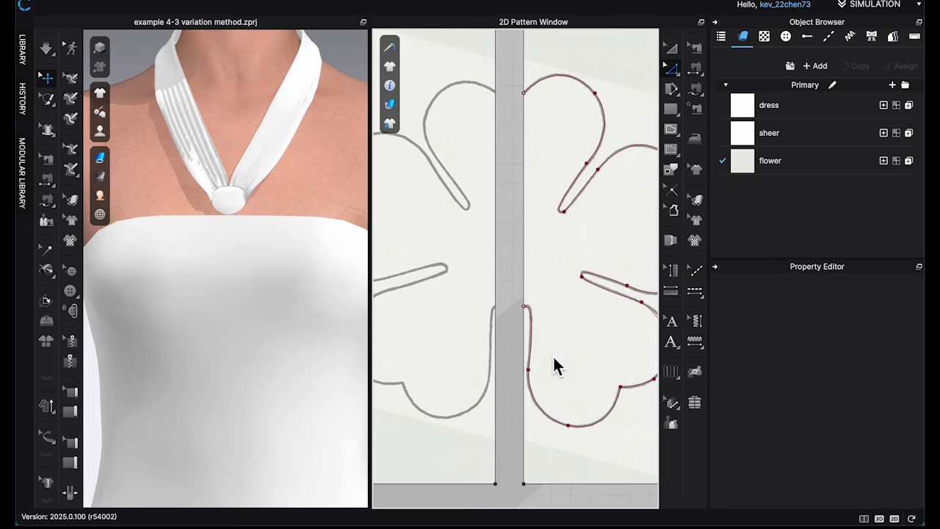
{"action": "left_click", "coordinate": [451, 276]}
{"action": "key", "text": "Delete"}
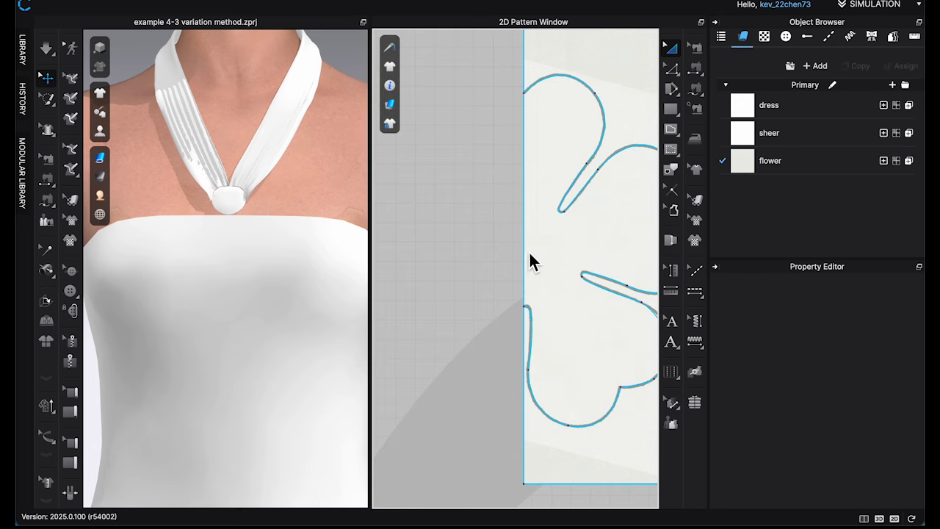
Cut the traced half-flower out of the rectangular pattern and delete the surrounding leftover piece.
{"action": "scroll", "coordinate": [529, 252], "scroll_direction": "down", "scroll_amount": 4}
{"action": "middle_click_drag", "start_coordinate": [497, 266], "coordinate": [459, 281]}
{"action": "key", "text": "z"}
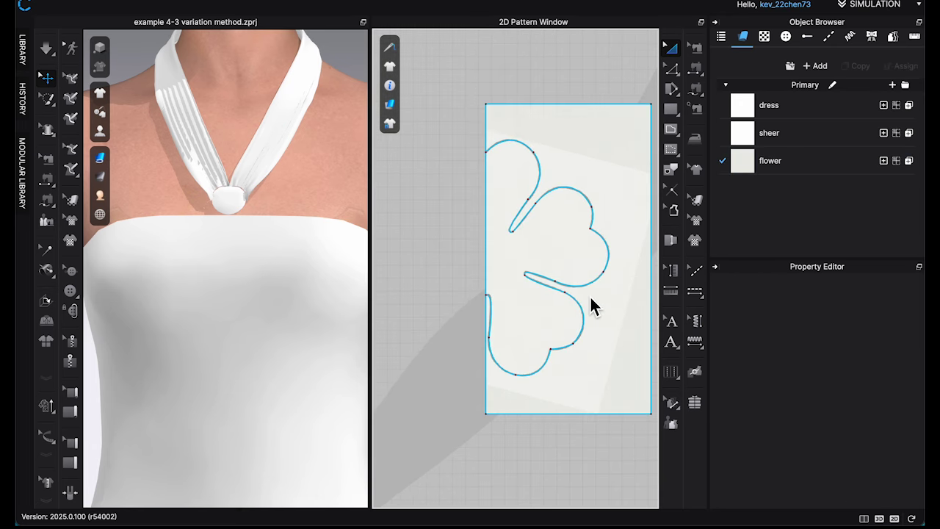
{"action": "left_click", "coordinate": [586, 285]}
{"action": "right_click", "coordinate": [598, 276]}
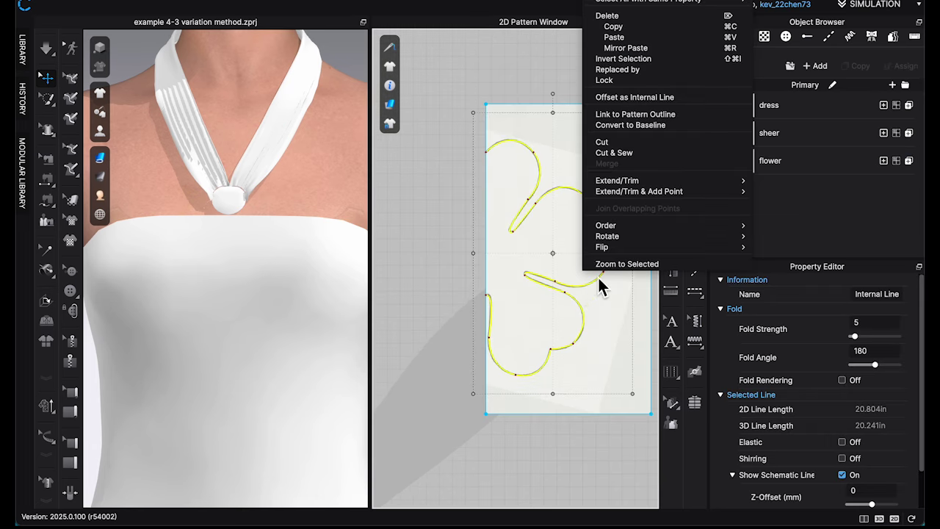
{"action": "left_click", "coordinate": [600, 153]}
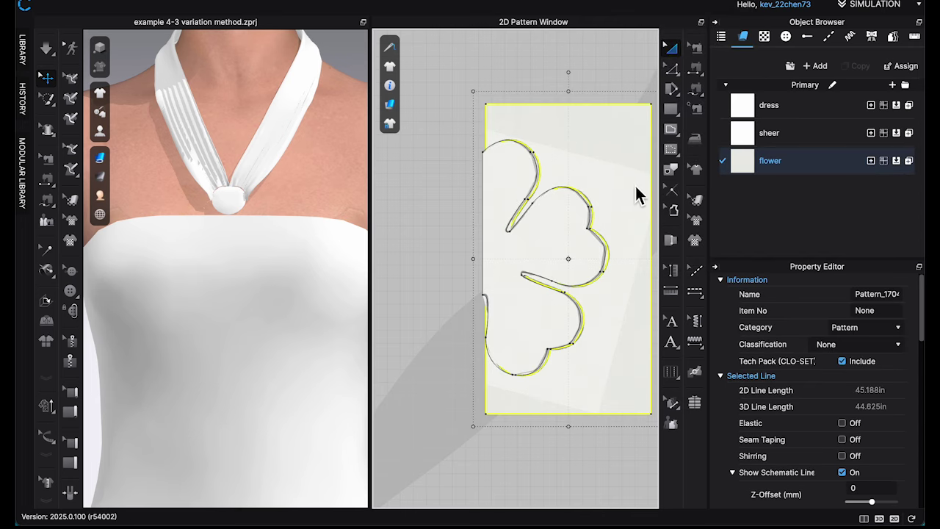
{"action": "key", "text": "Delete"}
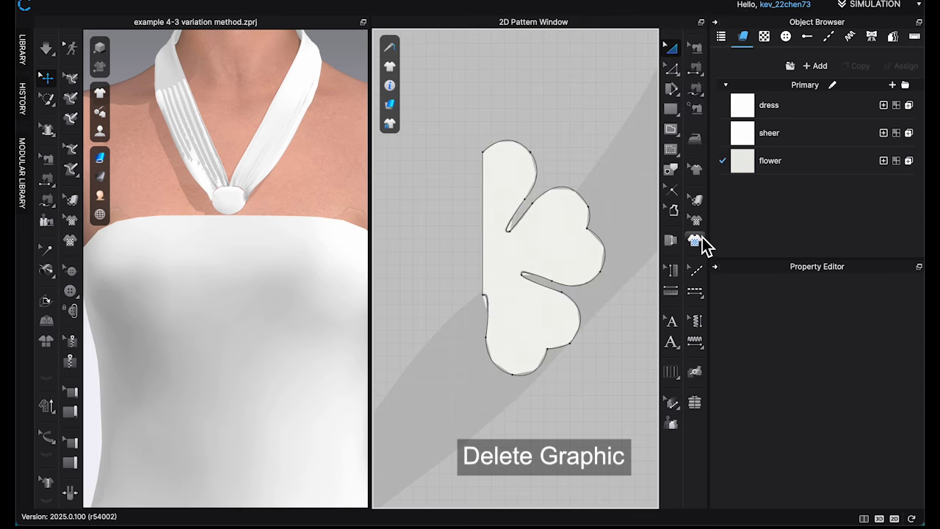
Delete the flower tracing graphic from the half-flower pattern.
{"action": "left_click", "coordinate": [696, 222]}
{"action": "left_click", "coordinate": [588, 244]}
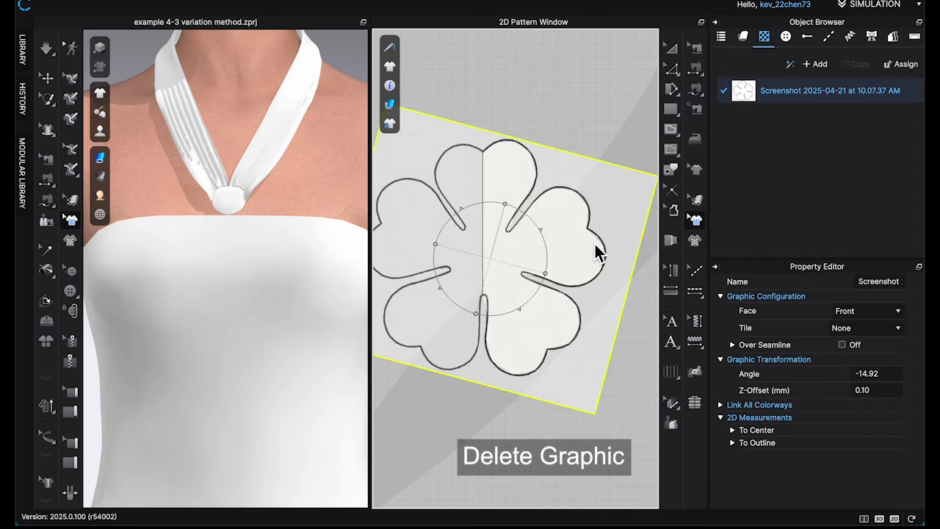
{"action": "key", "text": "Delete"}
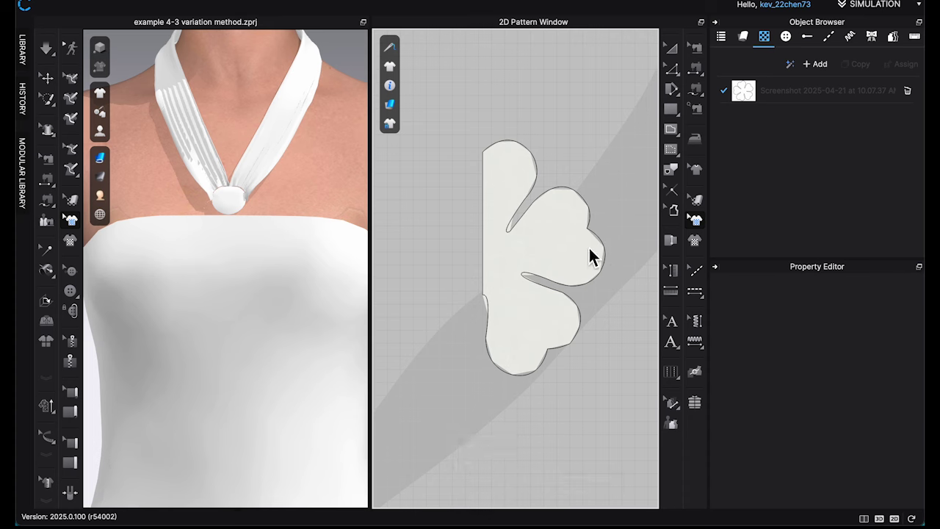
Unfold the half-flower pattern across its straight vertical edge to form the full five-petal flower.
{"action": "scroll", "coordinate": [617, 252], "scroll_direction": "down", "scroll_amount": 3}
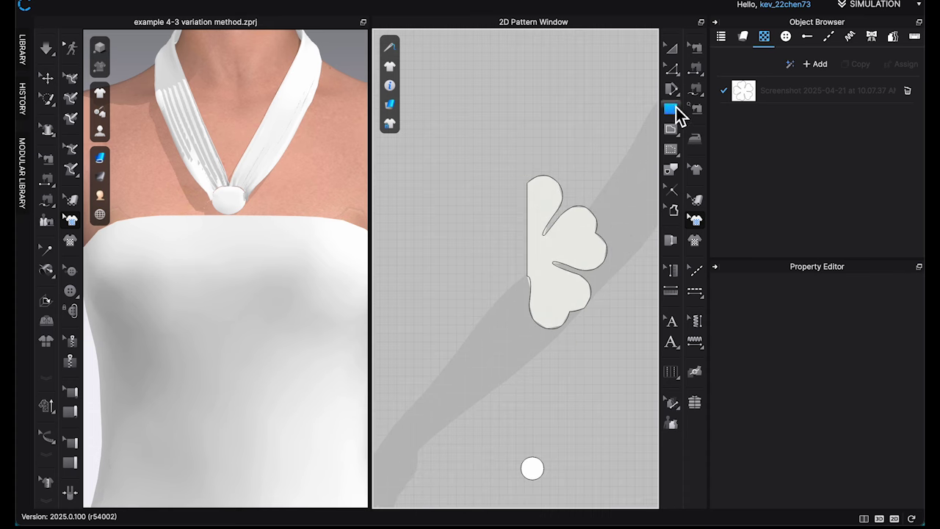
{"action": "key", "text": "z"}
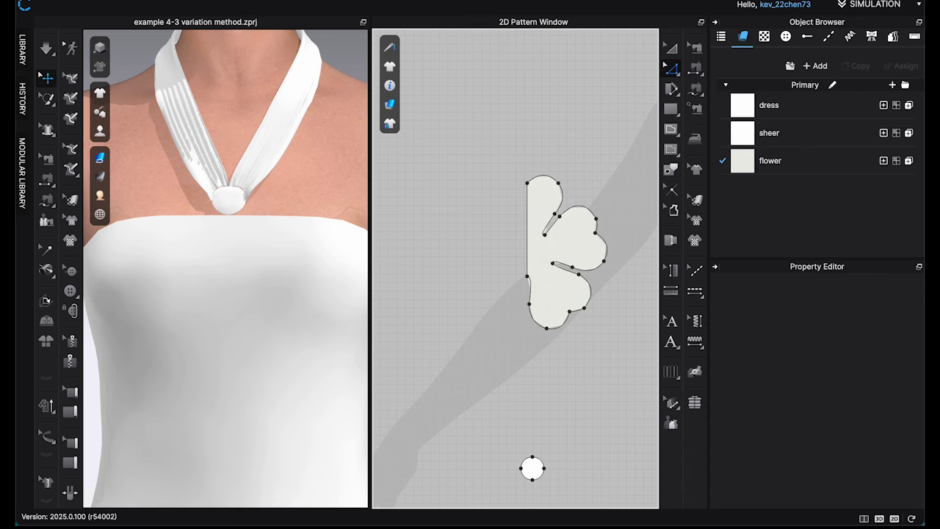
{"action": "left_click", "coordinate": [534, 252]}
{"action": "right_click", "coordinate": [533, 252]}
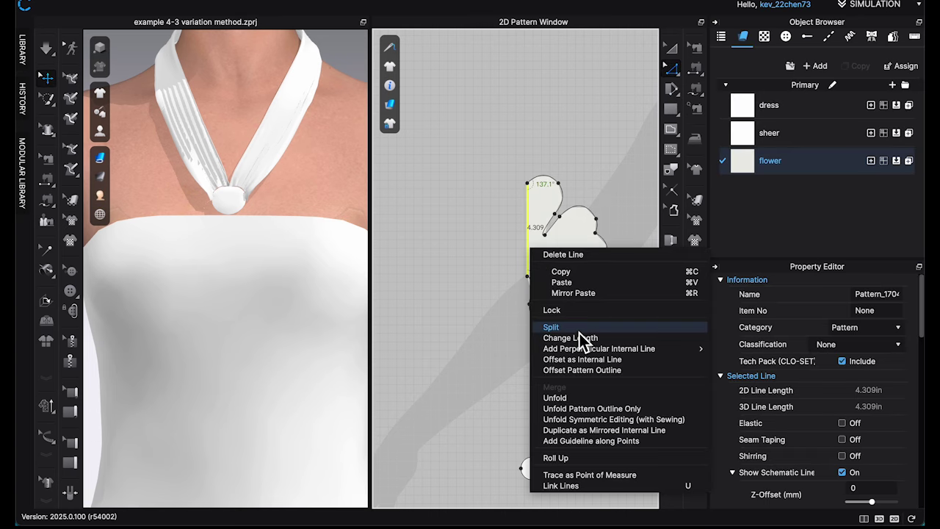
{"action": "left_click", "coordinate": [576, 398]}
Convert the flower outline's segment points to curve points on the four side and lower petals.
{"action": "left_click_drag", "start_coordinate": [416, 358], "coordinate": [601, 224]}
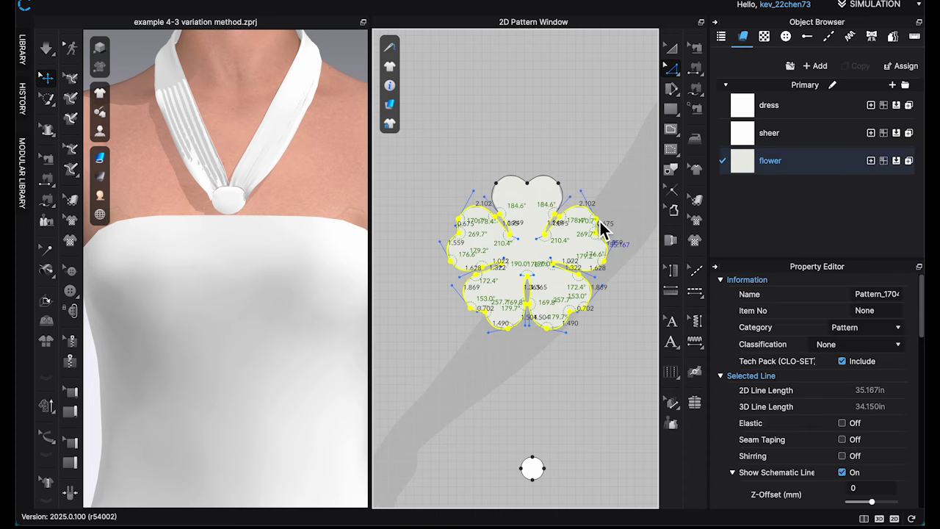
{"action": "right_click", "coordinate": [601, 224]}
{"action": "mouse_move", "coordinate": [656, 297]}
{"action": "left_click", "coordinate": [764, 298]}
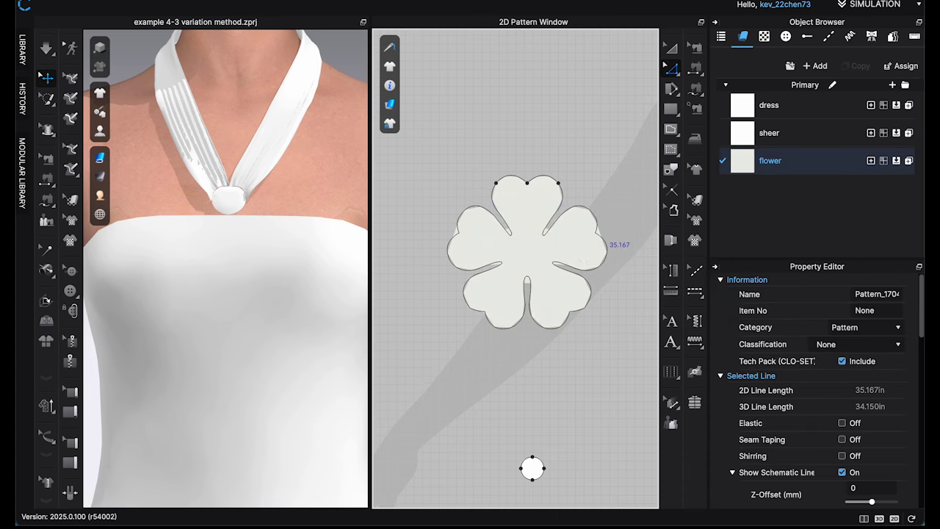
Convert the two outer lobe points of the top petal to curve points, leaving the notch point as it is.
{"action": "left_click", "coordinate": [497, 184]}
{"action": "right_click", "coordinate": [563, 192]}
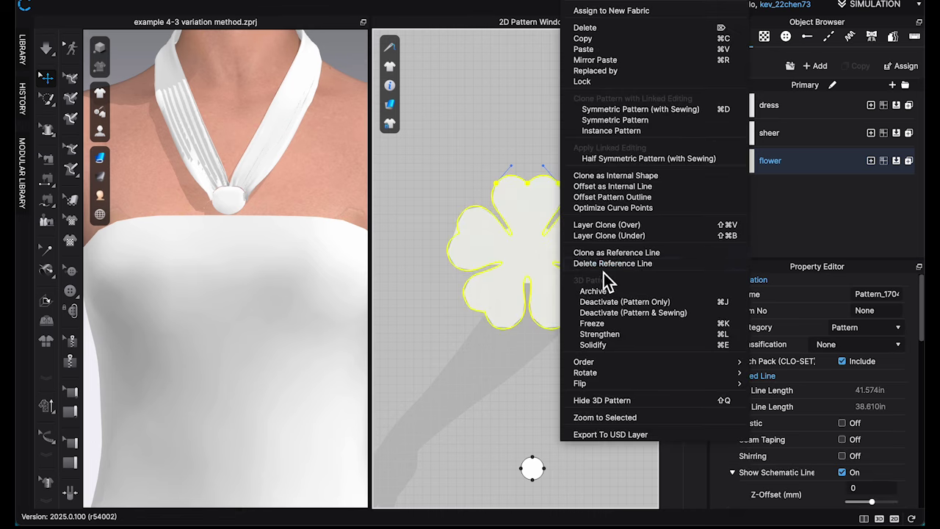
{"action": "left_click", "coordinate": [543, 149]}
{"action": "left_click", "coordinate": [497, 184]}
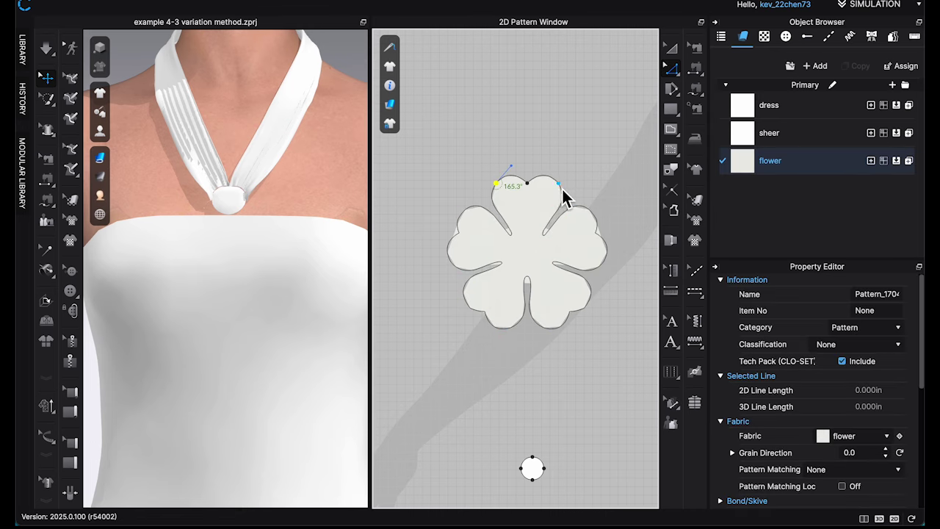
{"action": "right_click", "coordinate": [563, 193]}
{"action": "mouse_move", "coordinate": [615, 265]}
{"action": "left_click", "coordinate": [734, 263]}
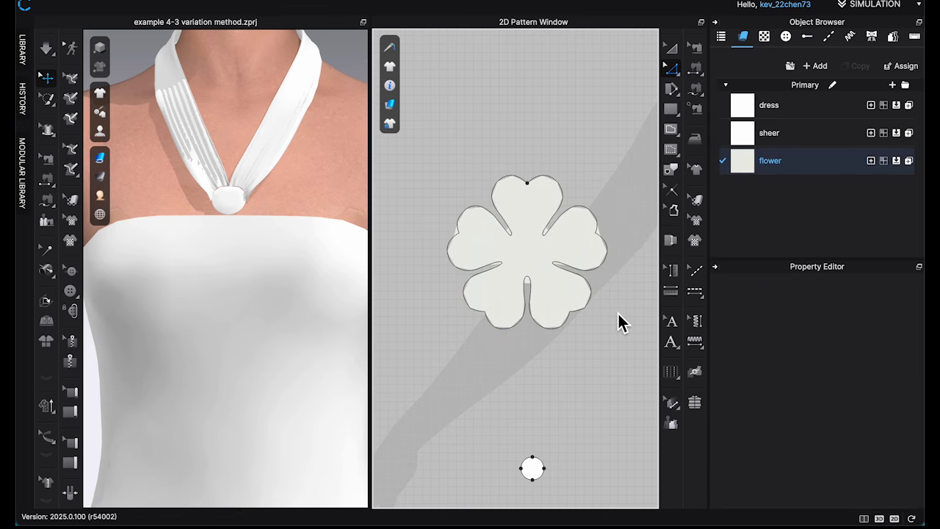
Freeze the halter's round centre piece, the bodice and both straps.
{"action": "scroll", "coordinate": [625, 325], "scroll_direction": "down", "scroll_amount": 1}
{"action": "key", "text": "a"}
{"action": "left_click", "coordinate": [546, 267]}
{"action": "scroll", "coordinate": [804, 409], "scroll_direction": "down", "scroll_amount": 5}
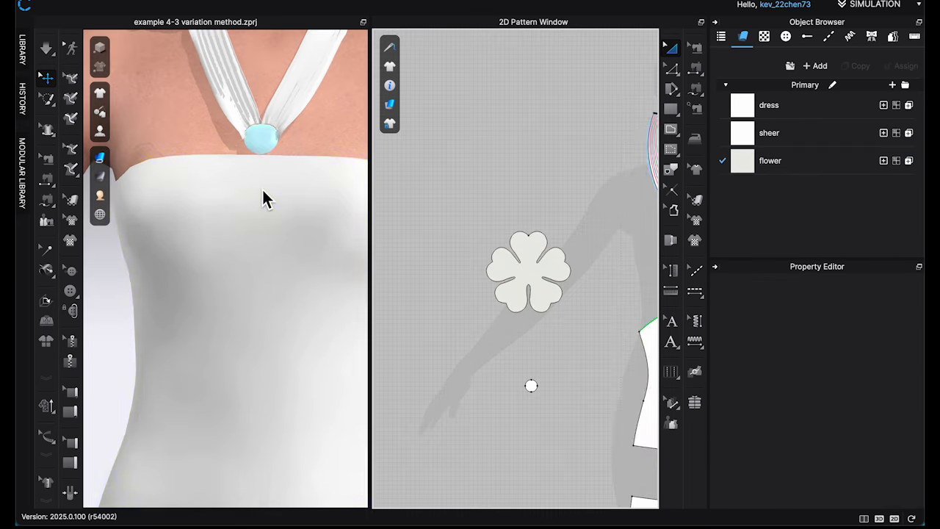
{"action": "left_click", "coordinate": [265, 199]}
{"action": "key", "text": "super+k"}
{"action": "left_click", "coordinate": [300, 137]}
{"action": "left_click", "coordinate": [289, 112]}
{"action": "right_click", "coordinate": [228, 96]}
{"action": "left_click", "coordinate": [264, 183]}
{"action": "left_click", "coordinate": [271, 91]}
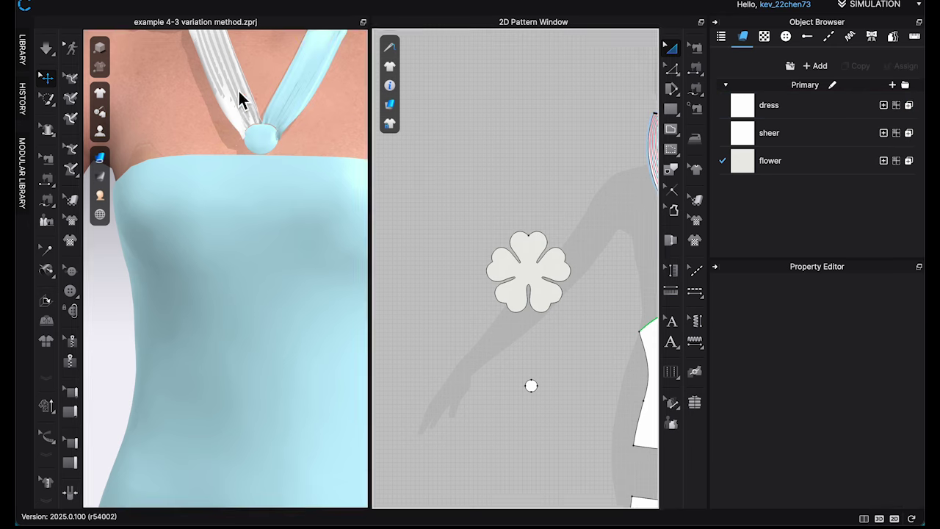
{"action": "right_click", "coordinate": [233, 88]}
{"action": "left_click", "coordinate": [270, 177]}
Move the flower pattern in 3D to the front of the chest, over the halter's centre piece.
{"action": "left_click", "coordinate": [458, 206]}
{"action": "scroll", "coordinate": [313, 239], "scroll_direction": "down", "scroll_amount": 10}
{"action": "left_click", "coordinate": [162, 276]}
{"action": "left_click_drag", "start_coordinate": [167, 278], "coordinate": [252, 256]}
{"action": "scroll", "coordinate": [265, 253], "scroll_direction": "up", "scroll_amount": 8}
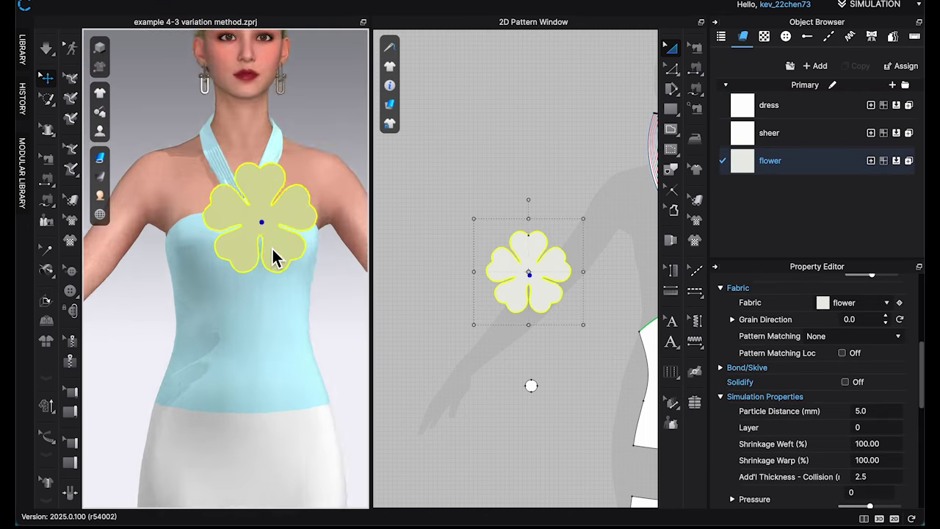
{"action": "right_click_drag", "start_coordinate": [273, 251], "coordinate": [338, 255]}
{"action": "left_click_drag", "start_coordinate": [260, 263], "coordinate": [205, 258]}
{"action": "right_click_drag", "start_coordinate": [250, 266], "coordinate": [176, 266]}
Convert the side and bottom points of the small circle pattern to curve points, keeping only its top point.
{"action": "scroll", "coordinate": [567, 399], "scroll_direction": "up", "scroll_amount": 5}
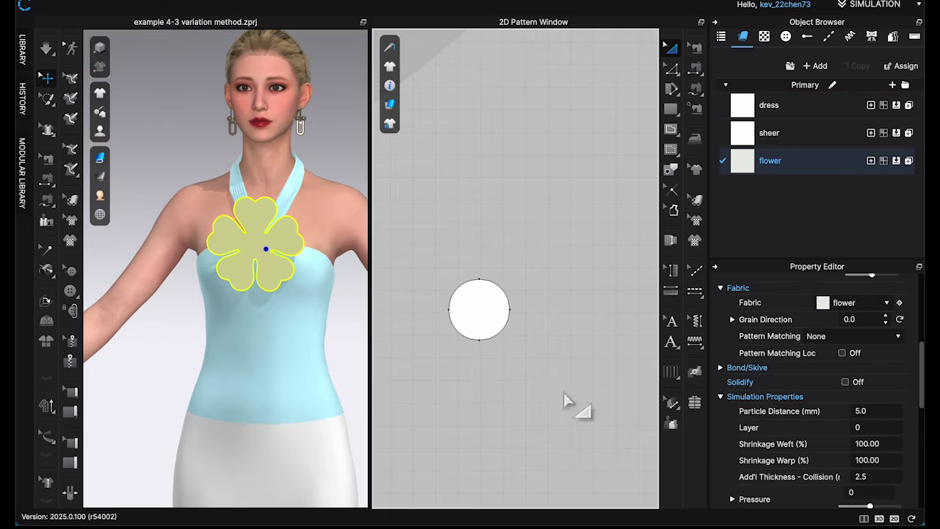
{"action": "left_click", "coordinate": [464, 340]}
{"action": "left_click_drag", "start_coordinate": [577, 287], "coordinate": [578, 272]}
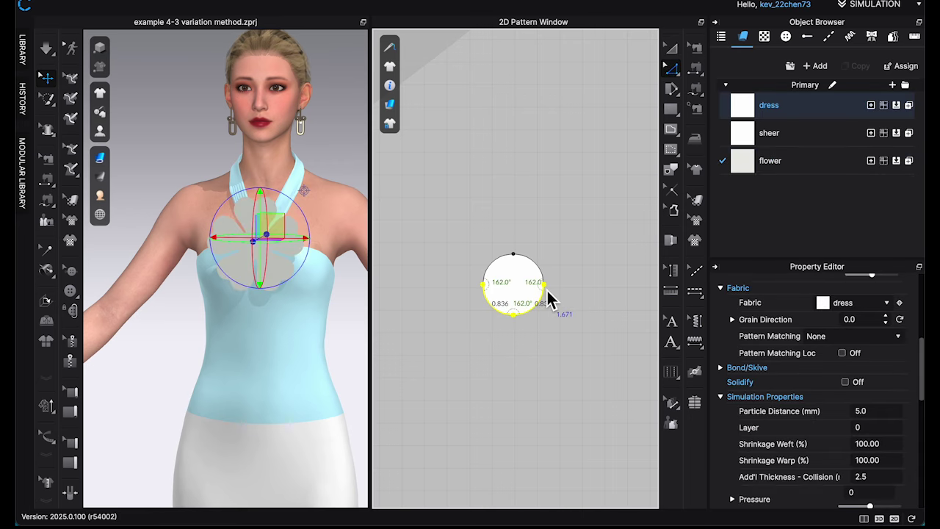
{"action": "right_click", "coordinate": [545, 287]}
{"action": "mouse_move", "coordinate": [624, 365]}
{"action": "left_click", "coordinate": [706, 367]}
Offset the small circle's outline inward as one internal line, with Extend and Maintain Curvature enabled.
{"action": "right_click", "coordinate": [539, 306]}
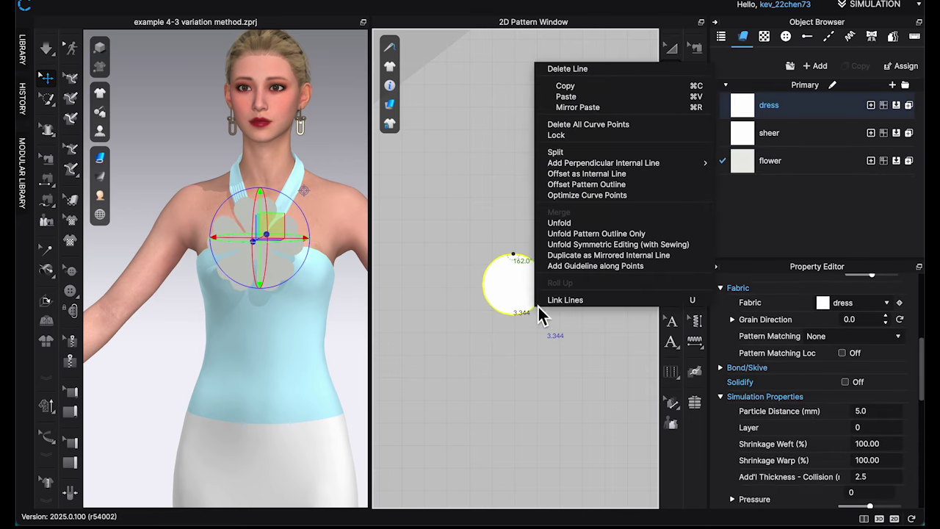
{"action": "left_click", "coordinate": [598, 175]}
{"action": "left_click_drag", "start_coordinate": [478, 127], "coordinate": [274, 144]}
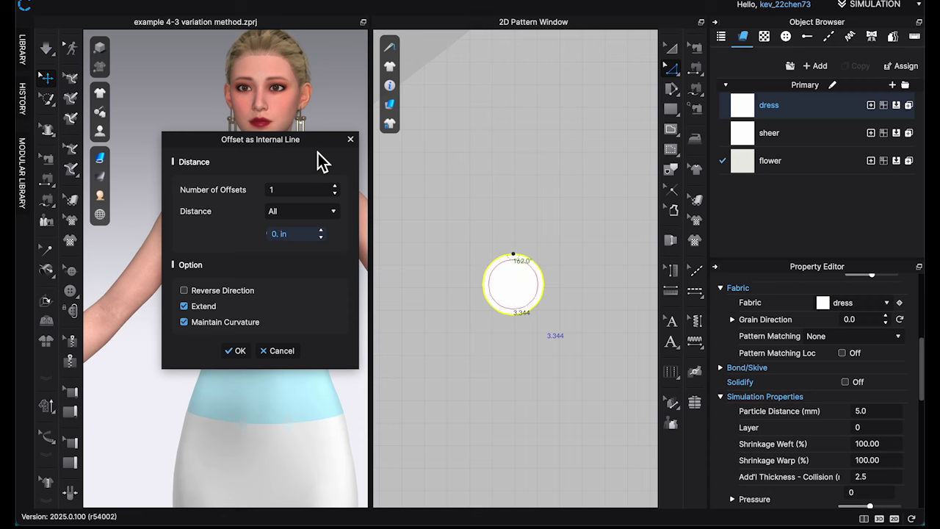
{"action": "left_click", "coordinate": [237, 350]}
Copy the small circle's offset internal line and paste it at the centre of the flower pattern.
{"action": "scroll", "coordinate": [551, 309], "scroll_direction": "up", "scroll_amount": 3}
{"action": "scroll", "coordinate": [581, 317], "scroll_direction": "down", "scroll_amount": 4}
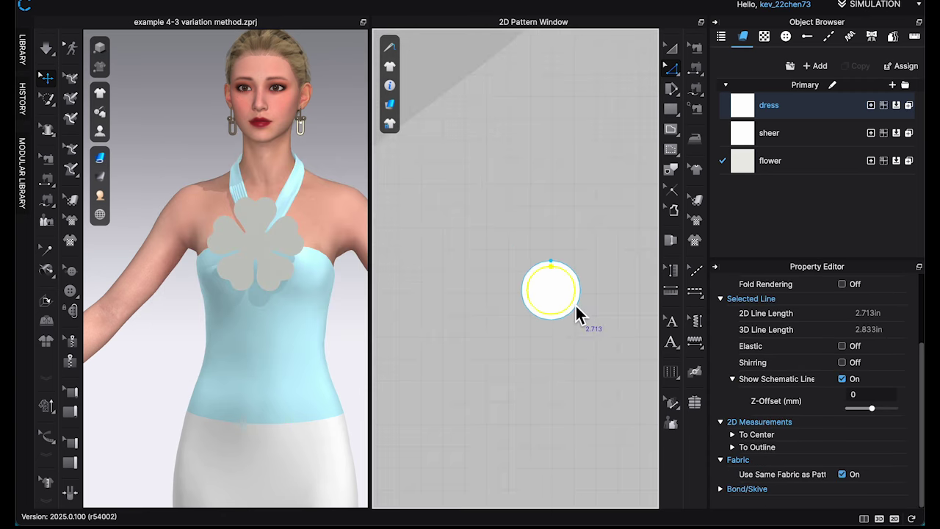
{"action": "middle_click_drag", "start_coordinate": [564, 117], "coordinate": [578, 392]}
{"action": "scroll", "coordinate": [585, 312], "scroll_direction": "down", "scroll_amount": 3}
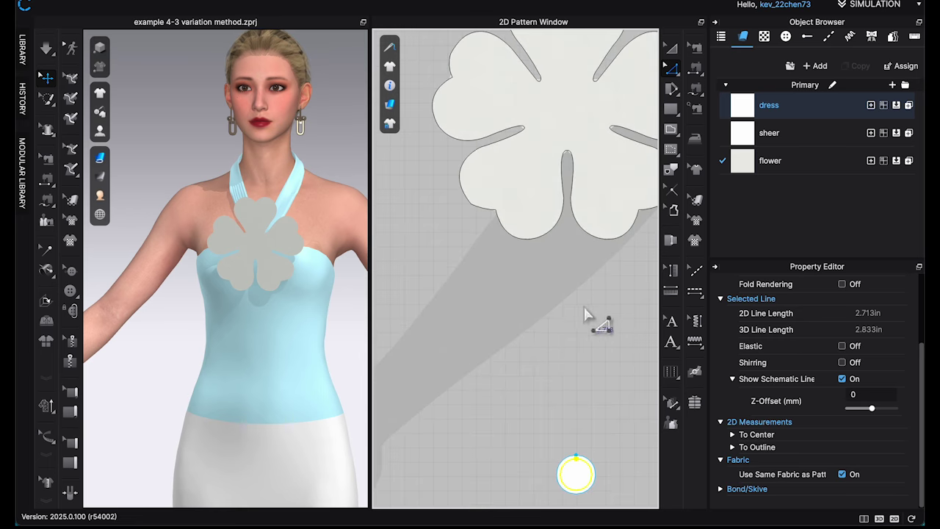
{"action": "middle_click_drag", "start_coordinate": [586, 312], "coordinate": [557, 413]}
{"action": "scroll", "coordinate": [536, 204], "scroll_direction": "up", "scroll_amount": 3}
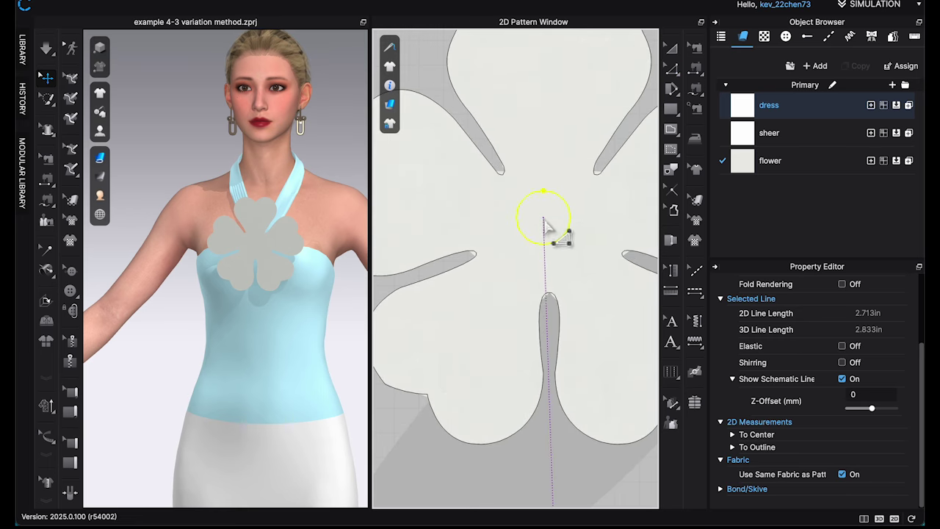
{"action": "left_click", "coordinate": [548, 223]}
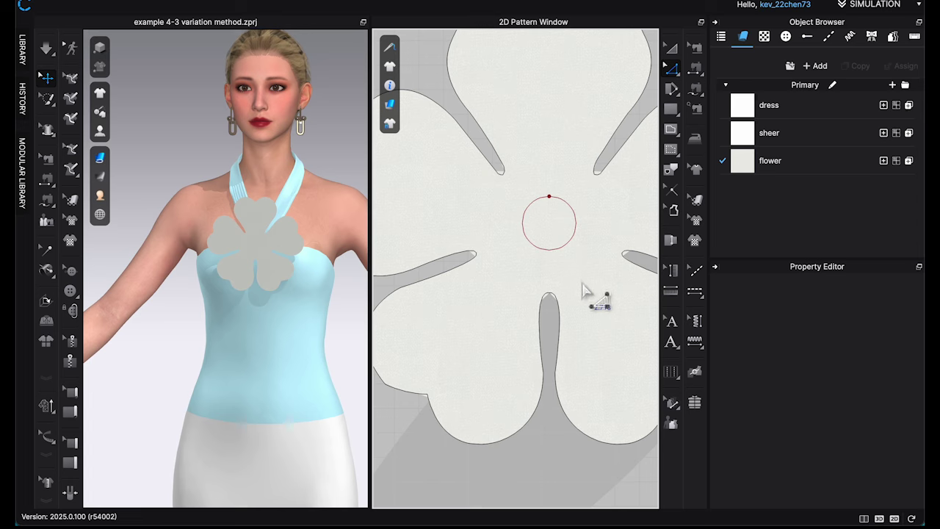
Draw a U-shaped curved internal line inside the flower's top petal and a straight centre line about 1.52 in long between its arms.
{"action": "scroll", "coordinate": [583, 287], "scroll_direction": "down", "scroll_amount": 5}
{"action": "scroll", "coordinate": [573, 257], "scroll_direction": "up", "scroll_amount": 2}
{"action": "scroll", "coordinate": [571, 256], "scroll_direction": "up", "scroll_amount": 4}
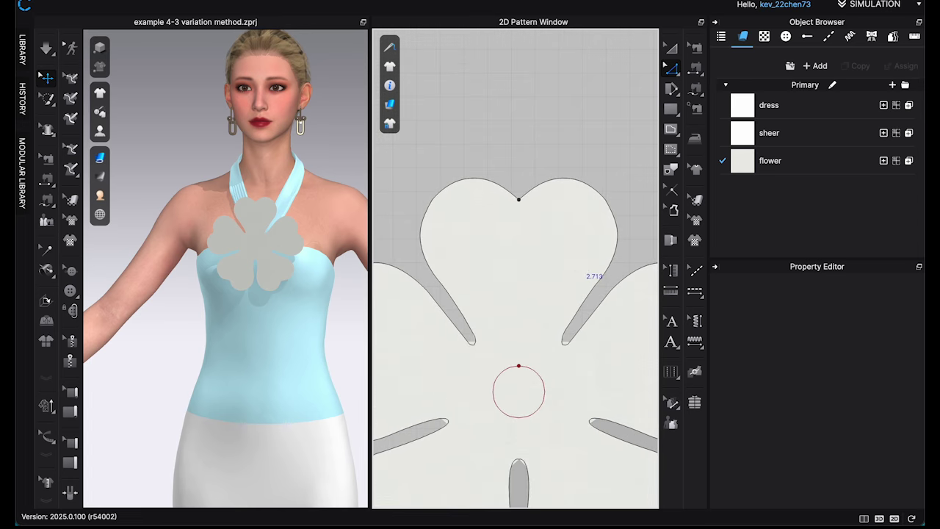
{"action": "middle_click_drag", "start_coordinate": [616, 165], "coordinate": [607, 98]}
{"action": "key", "text": "g"}
{"action": "scroll", "coordinate": [553, 248], "scroll_direction": "down", "scroll_amount": 3}
{"action": "scroll", "coordinate": [524, 220], "scroll_direction": "up", "scroll_amount": 4}
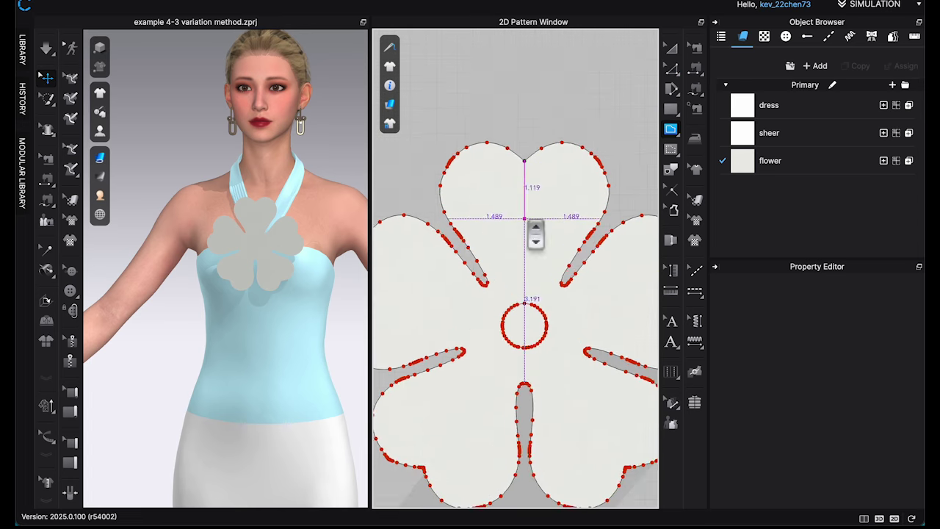
{"action": "left_click", "coordinate": [465, 177]}
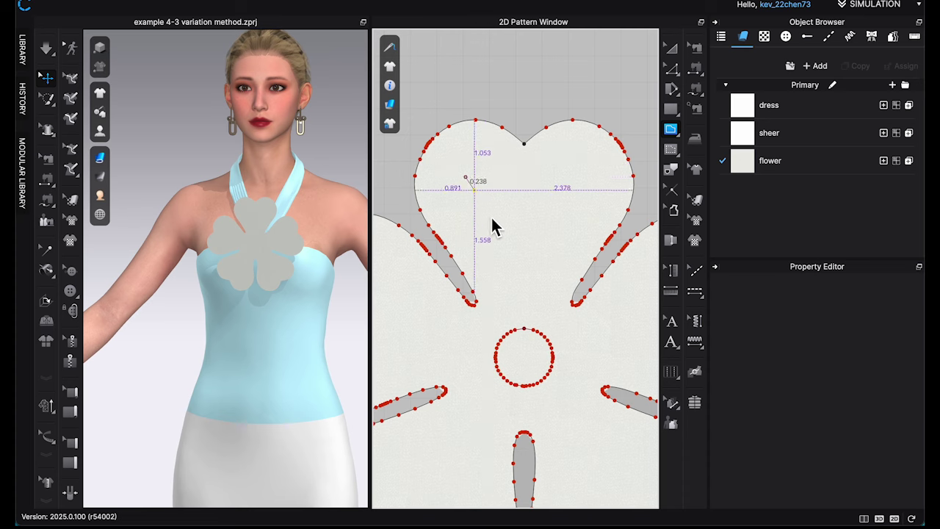
{"action": "left_click", "coordinate": [493, 246]}
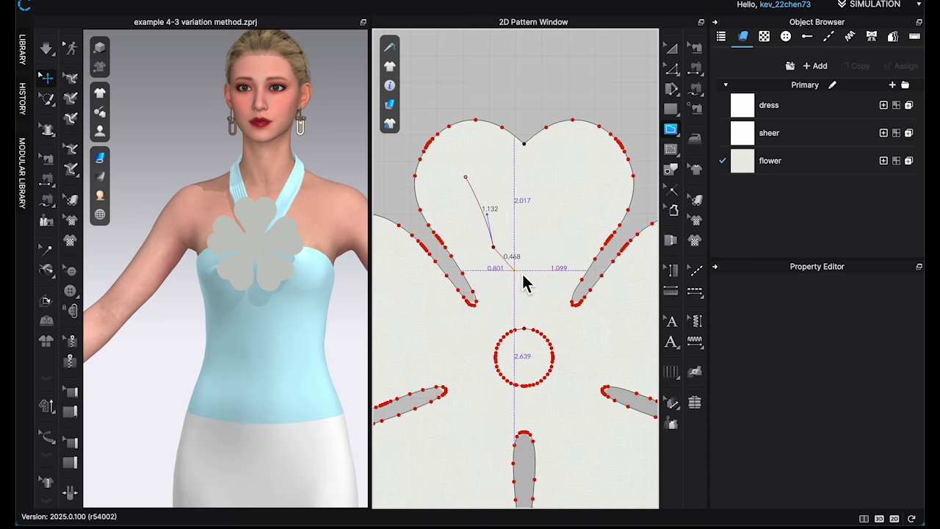
{"action": "left_click_drag", "start_coordinate": [526, 305], "coordinate": [551, 309]}
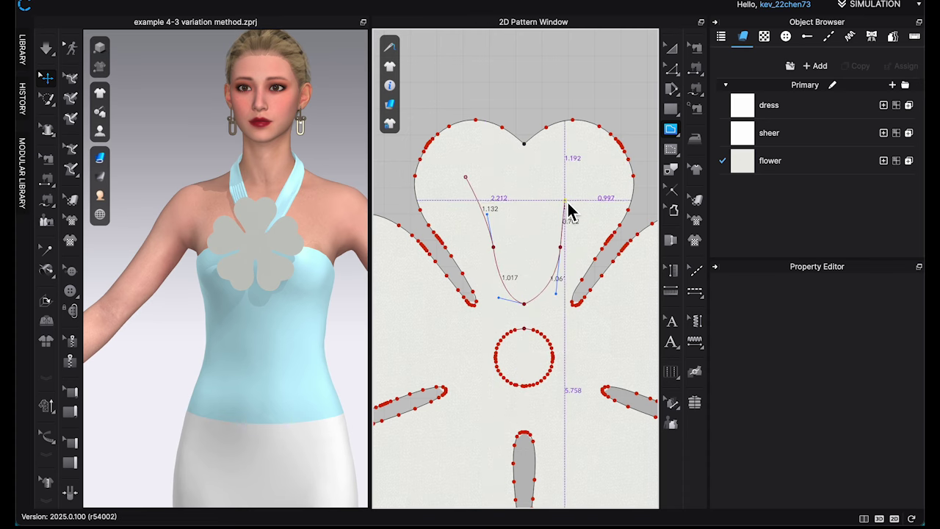
{"action": "left_click", "coordinate": [563, 247]}
{"action": "left_click_drag", "start_coordinate": [583, 177], "coordinate": [599, 159]}
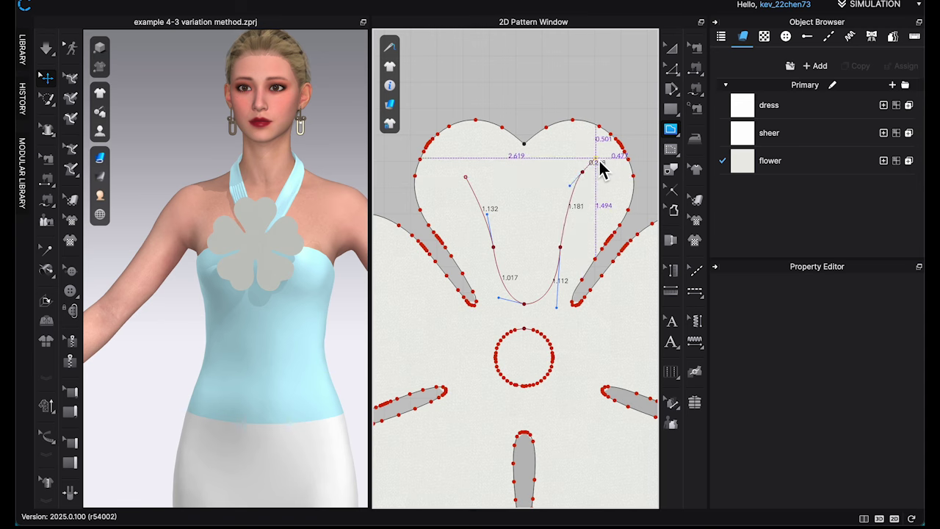
{"action": "key", "text": "Return"}
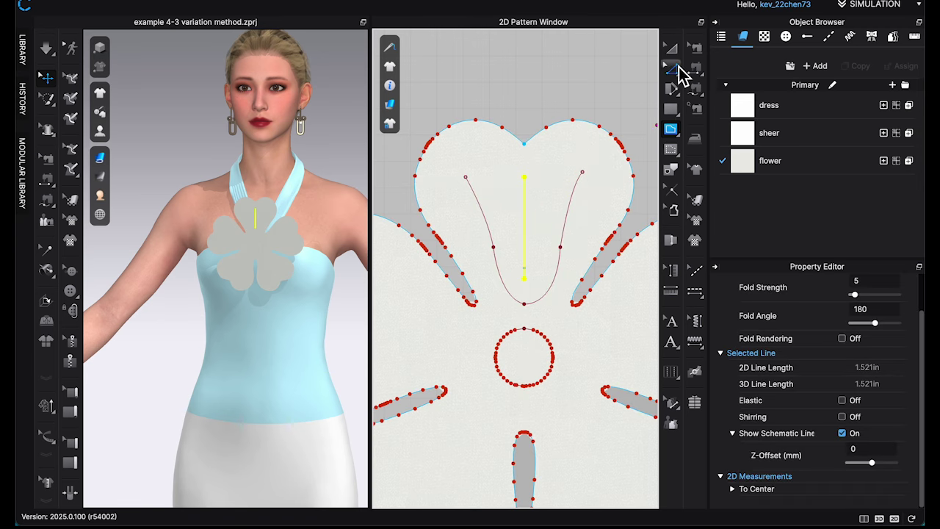
Convert the side points of the top petal's U-shaped line to curve points, keeping its bottom point.
{"action": "left_click", "coordinate": [672, 68]}
{"action": "right_click", "coordinate": [563, 248]}
{"action": "left_click", "coordinate": [727, 306]}
{"action": "scroll", "coordinate": [588, 309], "scroll_direction": "down", "scroll_amount": 5}
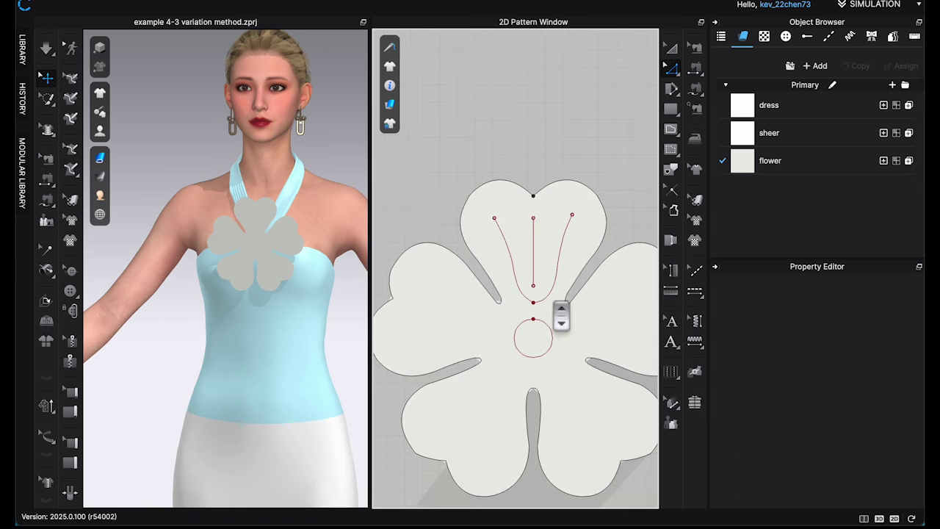
Copy the top petal's U-shaped line and centre line and paste them onto the upper right petal.
{"action": "left_click", "coordinate": [524, 246]}
{"action": "key", "text": "a"}
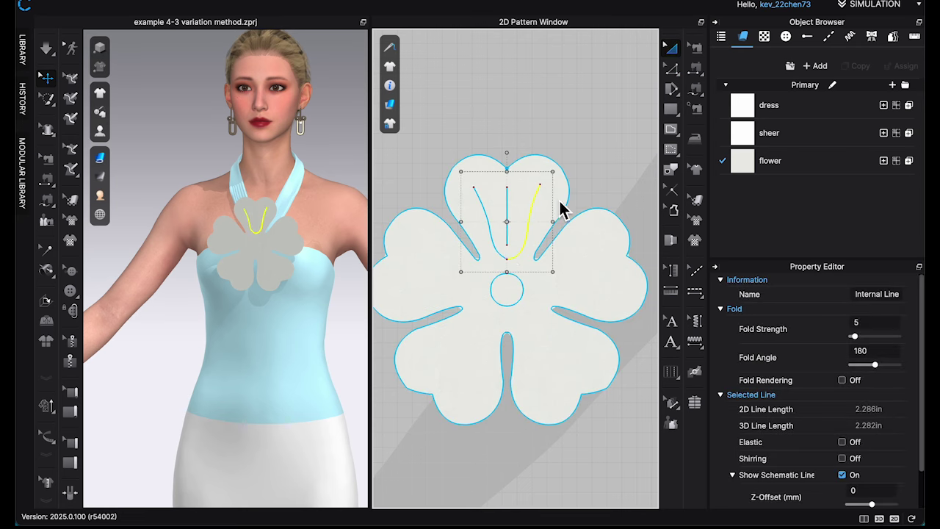
{"action": "left_click", "coordinate": [569, 207]}
{"action": "left_click", "coordinate": [492, 233]}
{"action": "left_click", "coordinate": [508, 228], "text": "shift"}
{"action": "key", "text": "super+c"}
{"action": "key", "text": "super+v"}
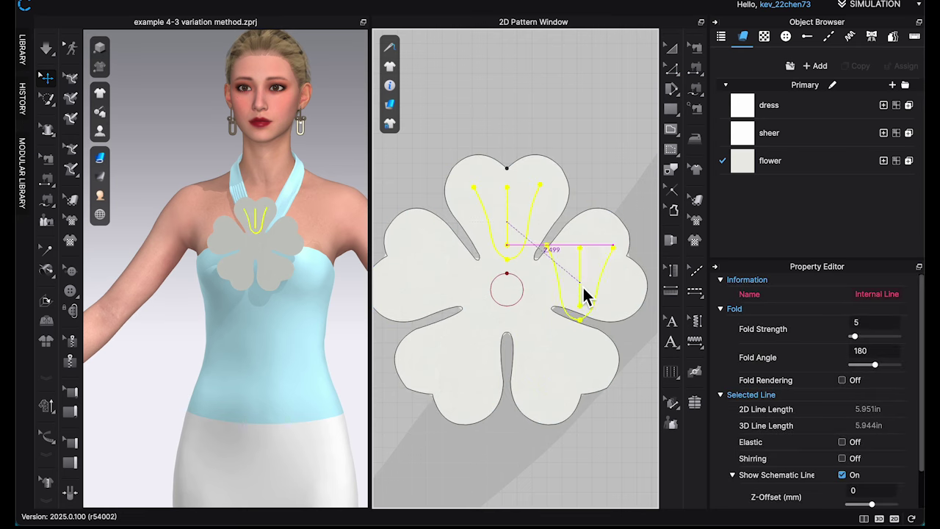
{"action": "left_click", "coordinate": [583, 284]}
Rotate the pasted line set to follow the direction of the upper right petal and centre it within the petal.
{"action": "scroll", "coordinate": [595, 269], "scroll_direction": "up", "scroll_amount": 5}
{"action": "left_click", "coordinate": [564, 263]}
{"action": "left_click", "coordinate": [604, 301], "text": "shift"}
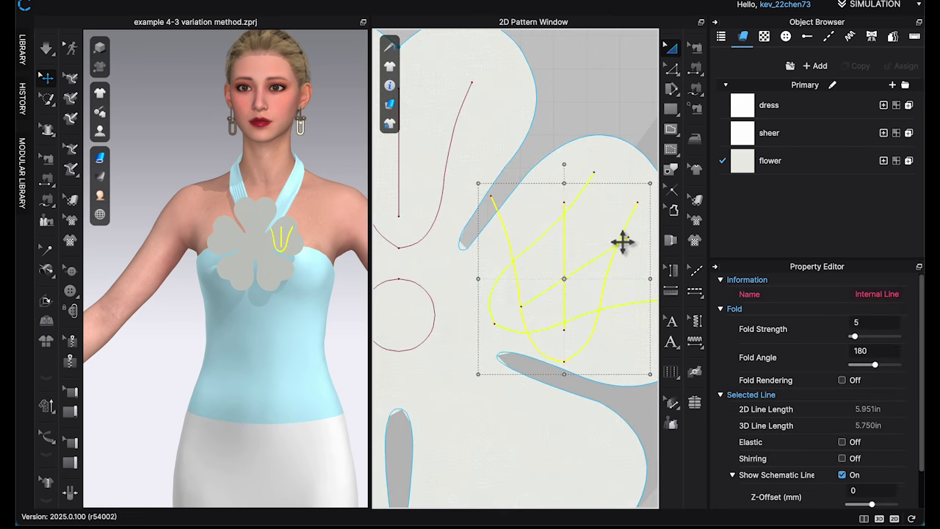
{"action": "left_click_drag", "start_coordinate": [633, 257], "coordinate": [592, 279]}
{"action": "scroll", "coordinate": [590, 283], "scroll_direction": "down", "scroll_amount": 5}
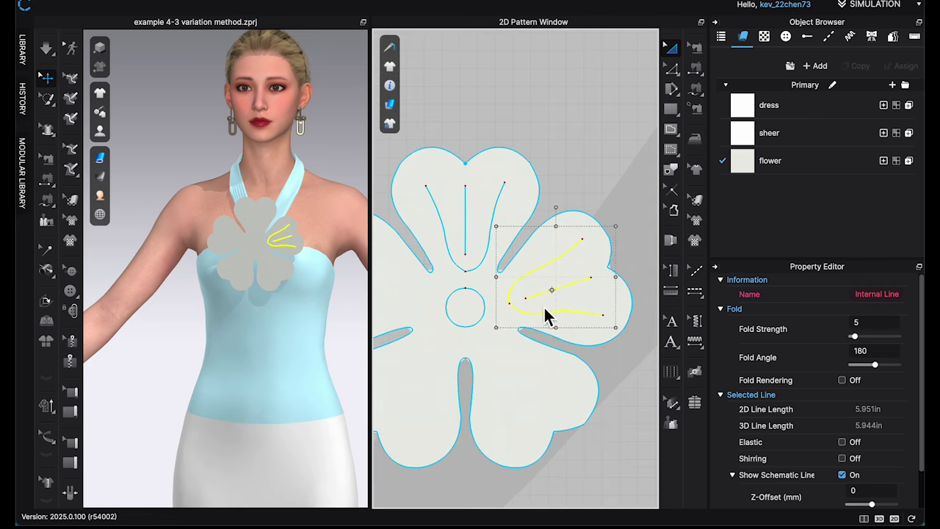
Mirror-paste the upper right petal's internal lines onto the upper left petal.
{"action": "key", "text": "super+c"}
{"action": "key", "text": "super+r"}
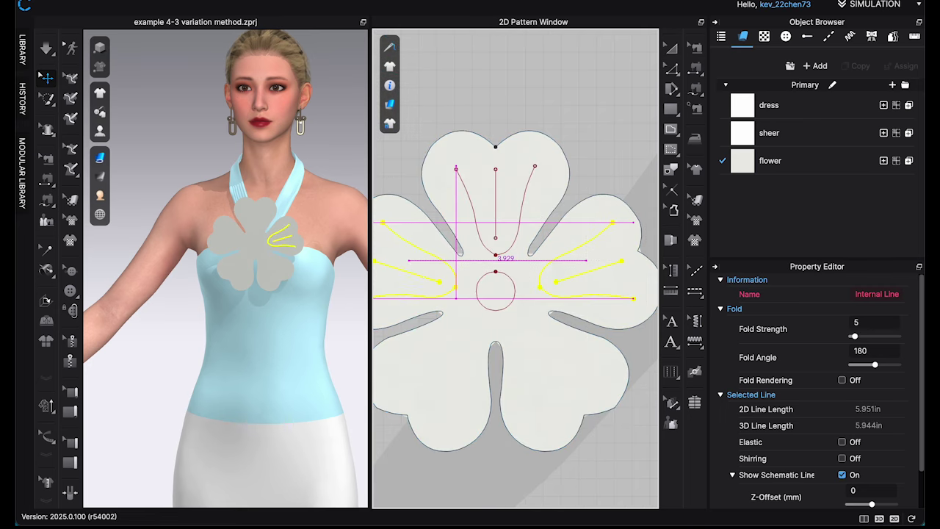
{"action": "left_click", "coordinate": [409, 270]}
Place a copy of the petal lines on the lower left petal and rotate it to follow that petal's direction.
{"action": "left_click", "coordinate": [439, 372]}
{"action": "left_click", "coordinate": [443, 382]}
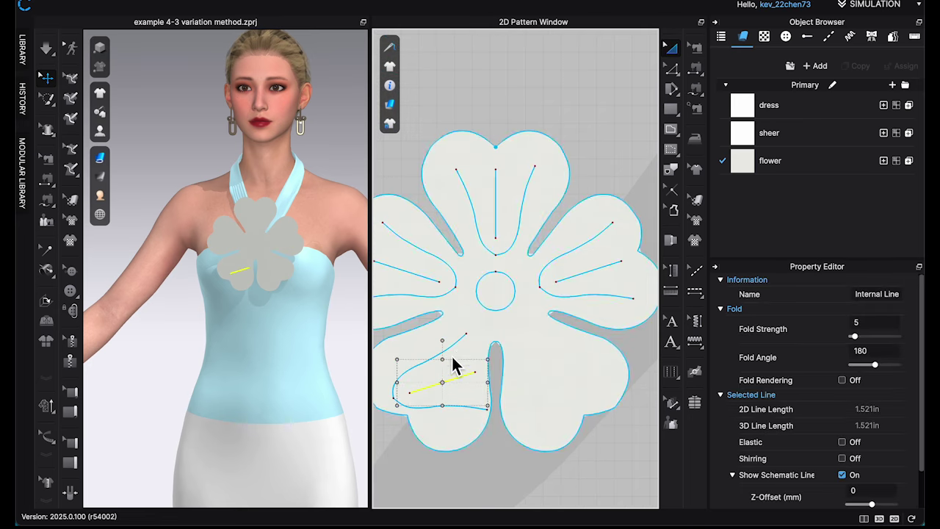
{"action": "left_click", "coordinate": [451, 348], "text": "shift"}
{"action": "left_click_drag", "start_coordinate": [441, 302], "coordinate": [463, 404]}
{"action": "scroll", "coordinate": [465, 402], "scroll_direction": "up", "scroll_amount": 5}
{"action": "left_click_drag", "start_coordinate": [418, 318], "coordinate": [427, 346]}
{"action": "scroll", "coordinate": [484, 357], "scroll_direction": "down", "scroll_amount": 5}
{"action": "scroll", "coordinate": [450, 360], "scroll_direction": "up", "scroll_amount": 5}
{"action": "scroll", "coordinate": [457, 352], "scroll_direction": "down", "scroll_amount": 5}
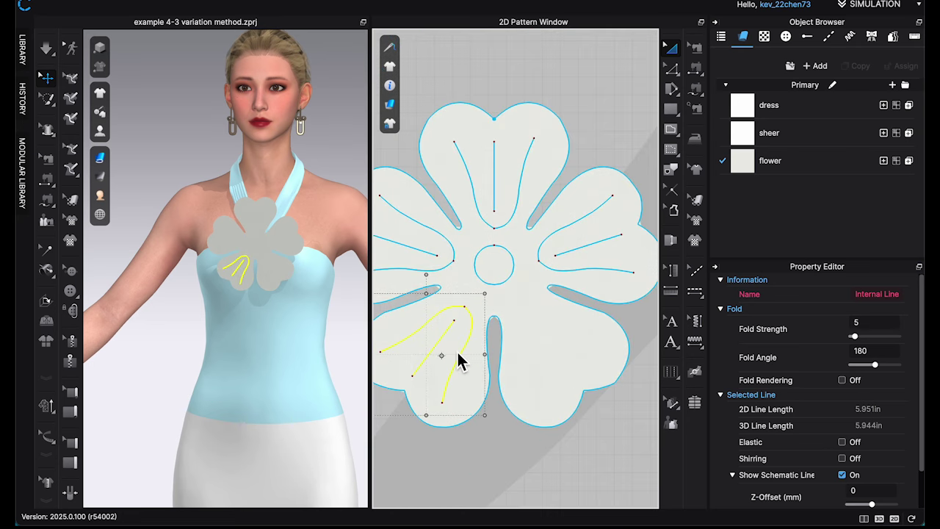
Mirror-paste the lower left petal's internal lines onto the lower right petal.
{"action": "key", "text": "super+c"}
{"action": "key", "text": "super+r"}
{"action": "scroll", "coordinate": [560, 375], "scroll_direction": "up", "scroll_amount": 5}
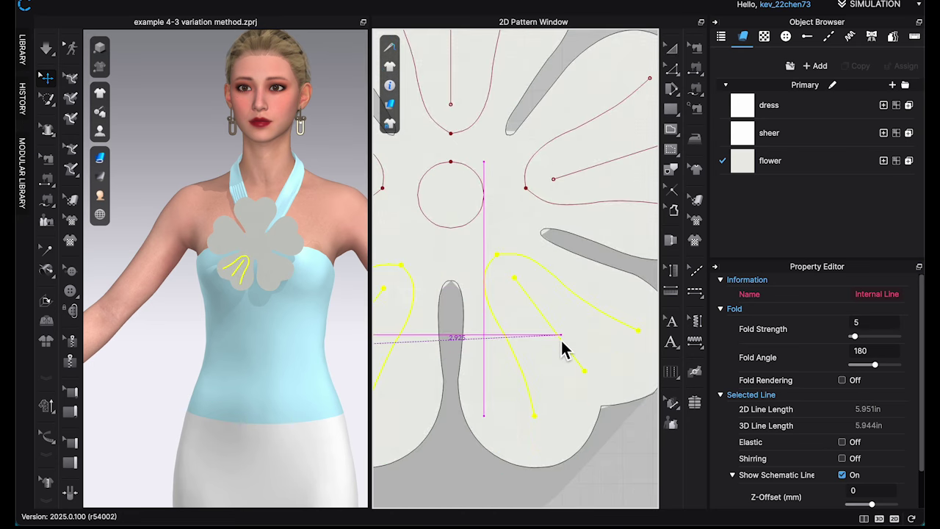
{"action": "left_click", "coordinate": [563, 349]}
{"action": "scroll", "coordinate": [566, 350], "scroll_direction": "down", "scroll_amount": 5}
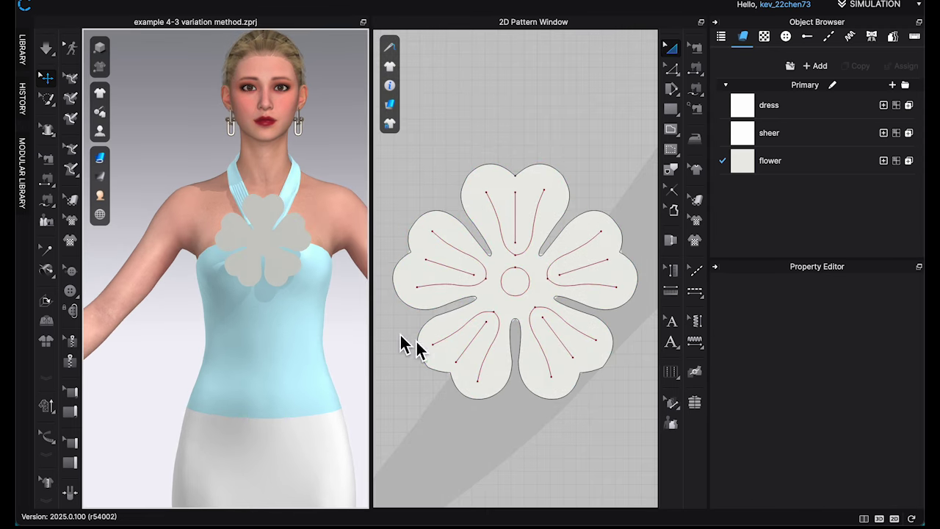
Free-sew the circle at the flower's centre to the inner circle of the small circle pattern.
{"action": "scroll", "coordinate": [584, 421], "scroll_direction": "down", "scroll_amount": 3}
{"action": "right_click_drag", "start_coordinate": [588, 423], "coordinate": [580, 275]}
{"action": "scroll", "coordinate": [548, 319], "scroll_direction": "up", "scroll_amount": 5}
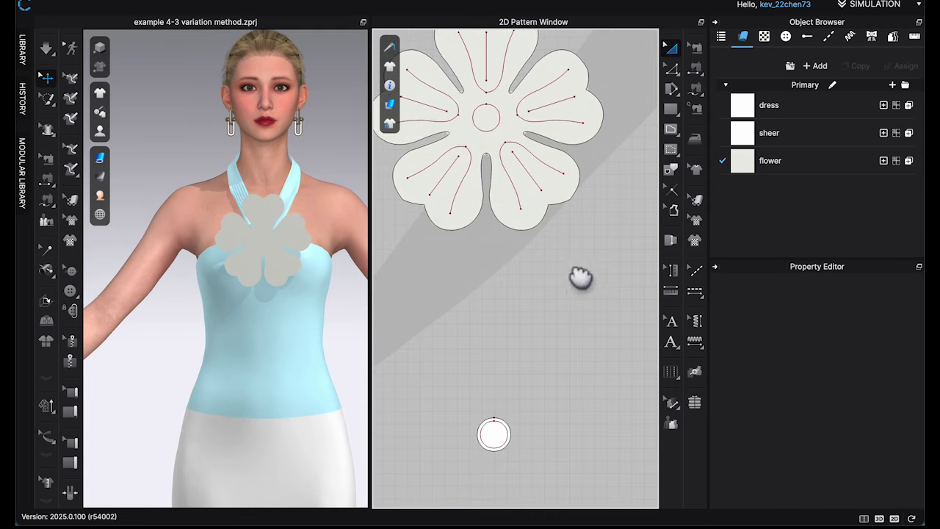
{"action": "left_click", "coordinate": [696, 88]}
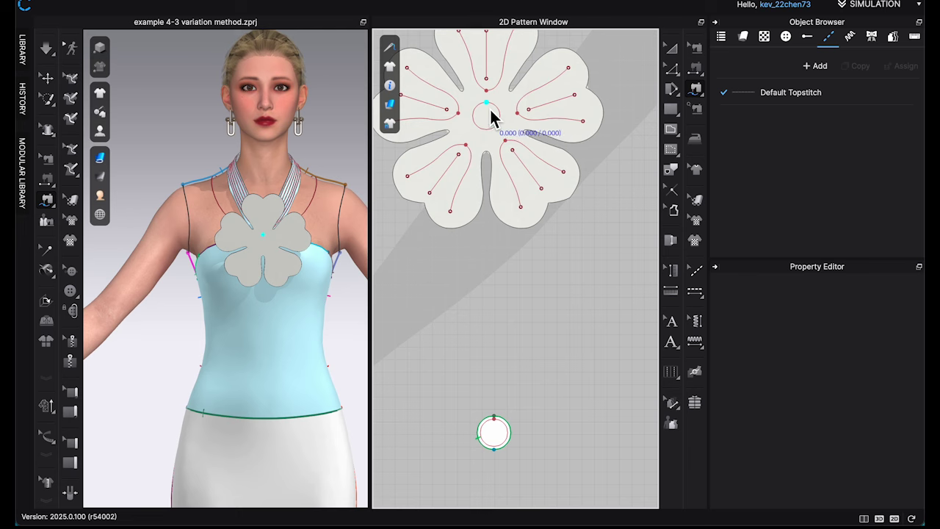
{"action": "scroll", "coordinate": [496, 441], "scroll_direction": "up", "scroll_amount": 3}
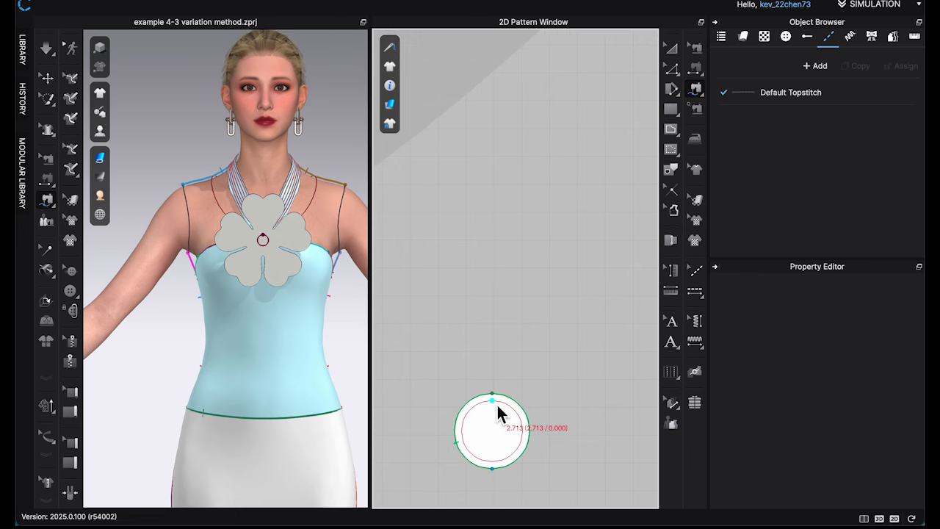
{"action": "left_click", "coordinate": [456, 420]}
Simulate the garment and check the sewn flower on the chest from the side and front.
{"action": "right_click_drag", "start_coordinate": [304, 377], "coordinate": [364, 380]}
{"action": "left_click", "coordinate": [46, 77]}
{"action": "scroll", "coordinate": [348, 300], "scroll_direction": "up", "scroll_amount": 4}
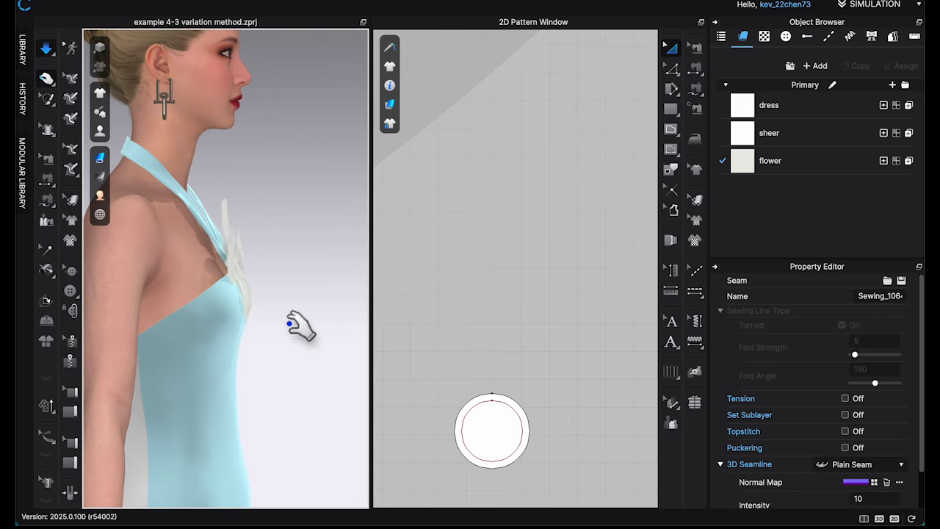
{"action": "right_click_drag", "start_coordinate": [298, 319], "coordinate": [265, 283]}
{"action": "left_click", "coordinate": [242, 266]}
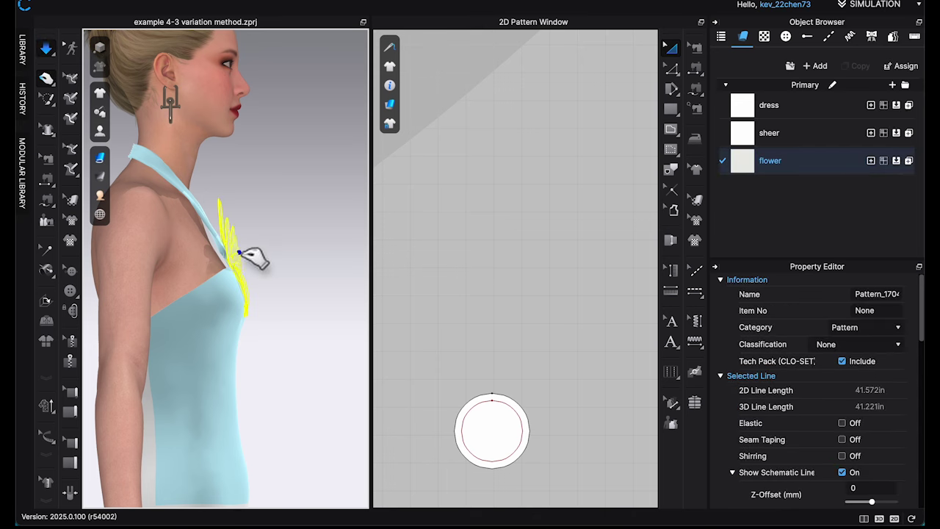
{"action": "right_click_drag", "start_coordinate": [279, 318], "coordinate": [245, 275]}
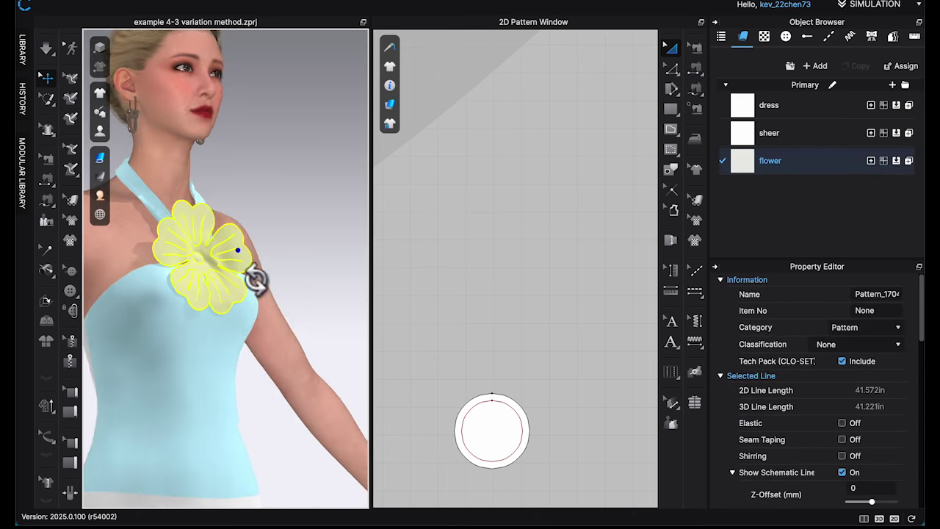
{"action": "scroll", "coordinate": [249, 264], "scroll_direction": "up", "scroll_amount": 5}
{"action": "right_click_drag", "start_coordinate": [235, 316], "coordinate": [315, 330]}
{"action": "scroll", "coordinate": [309, 334], "scroll_direction": "up", "scroll_amount": 3}
{"action": "key", "text": "space"}
{"action": "left_click_drag", "start_coordinate": [348, 331], "coordinate": [356, 319]}
{"action": "key", "text": "space"}
Strengthen the flower pattern and simulate it so the petals stiffen, leaving nothing selected.
{"action": "right_click", "coordinate": [313, 342]}
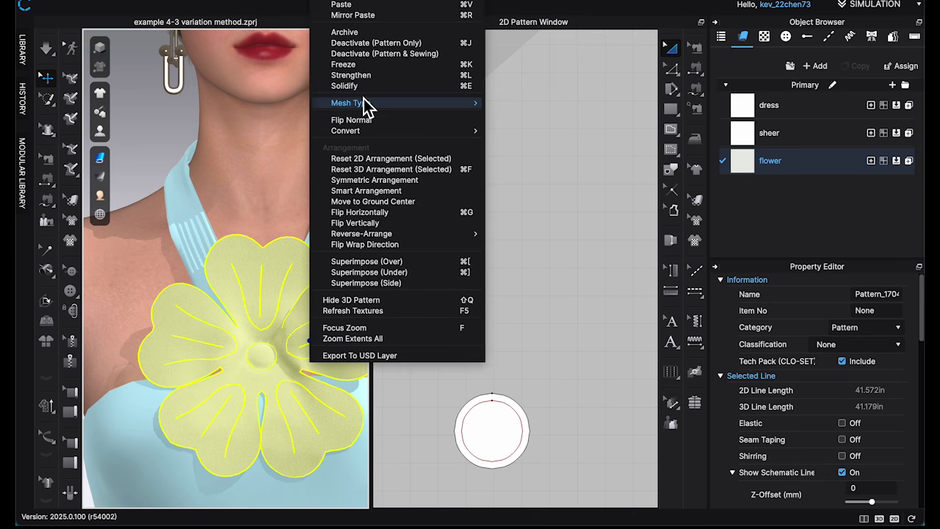
{"action": "left_click", "coordinate": [366, 76]}
{"action": "key", "text": "space"}
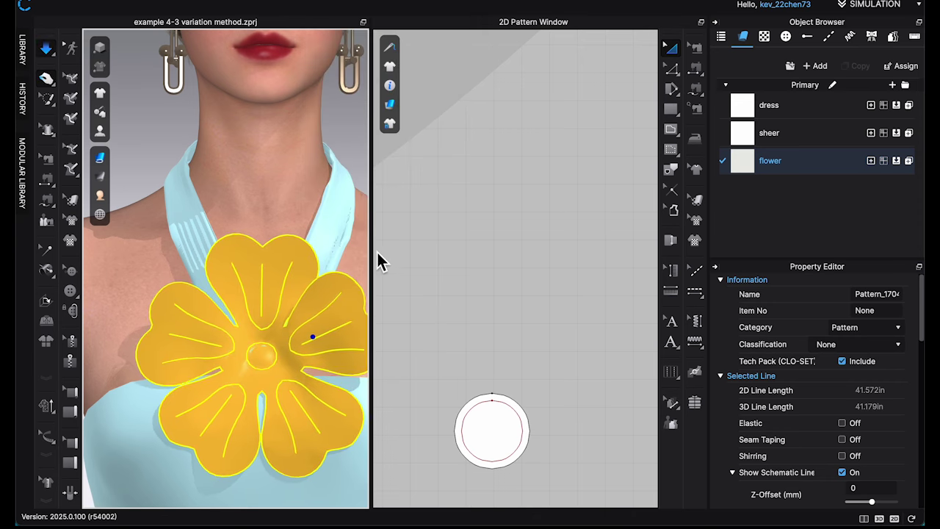
{"action": "key", "text": "space"}
{"action": "right_click_drag", "start_coordinate": [336, 287], "coordinate": [328, 298]}
{"action": "scroll", "coordinate": [443, 280], "scroll_direction": "down", "scroll_amount": 4}
{"action": "left_click", "coordinate": [342, 208]}
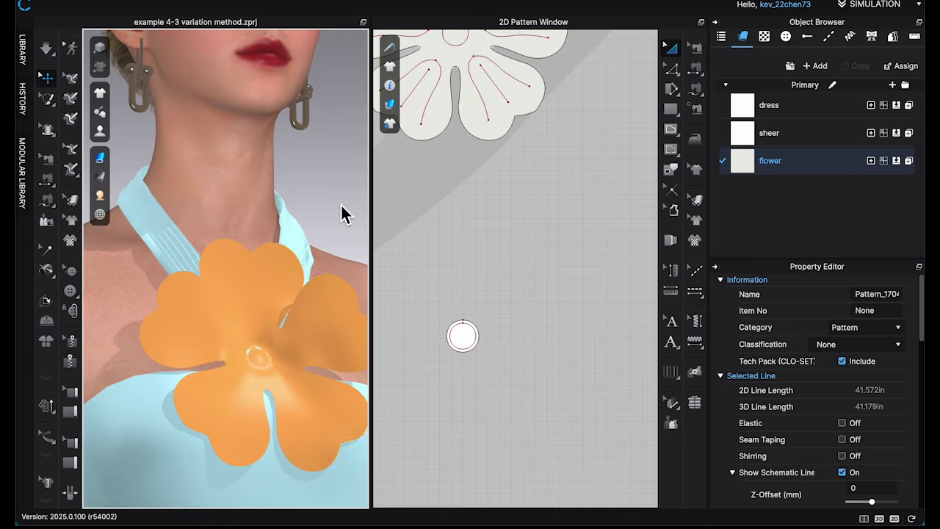
Lower the fold angle of the top petal's whole U-shaped internal line while the simulation runs.
{"action": "middle_click_drag", "start_coordinate": [535, 191], "coordinate": [601, 408]}
{"action": "left_click", "coordinate": [529, 231]}
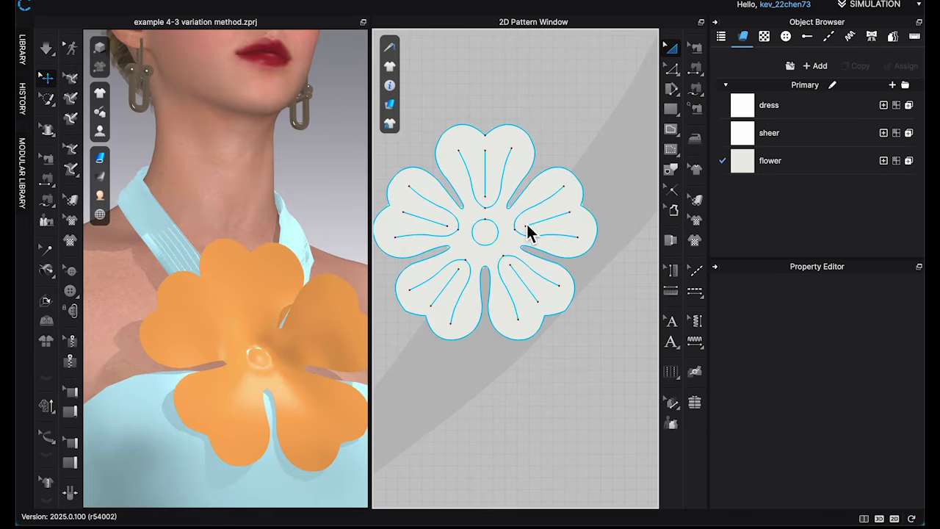
{"action": "left_click", "coordinate": [674, 68]}
{"action": "scroll", "coordinate": [544, 147], "scroll_direction": "up", "scroll_amount": 3}
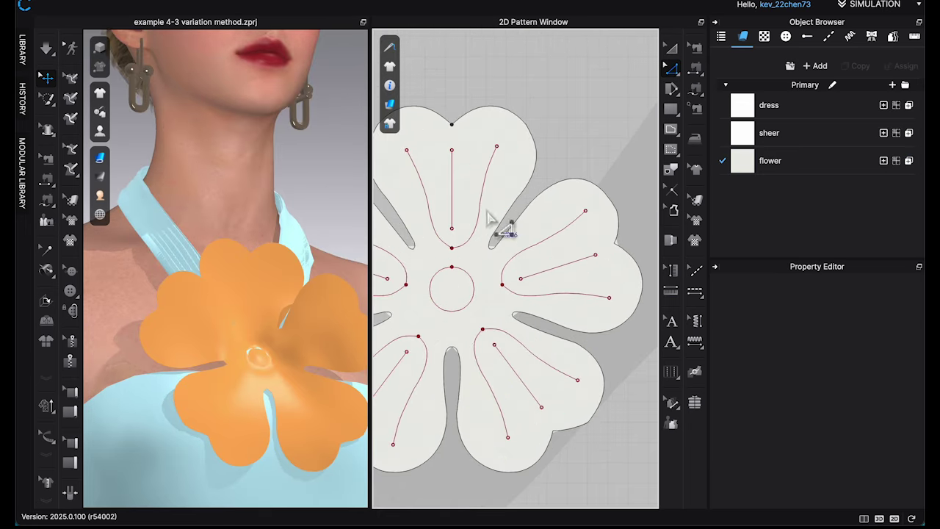
{"action": "left_click", "coordinate": [478, 229]}
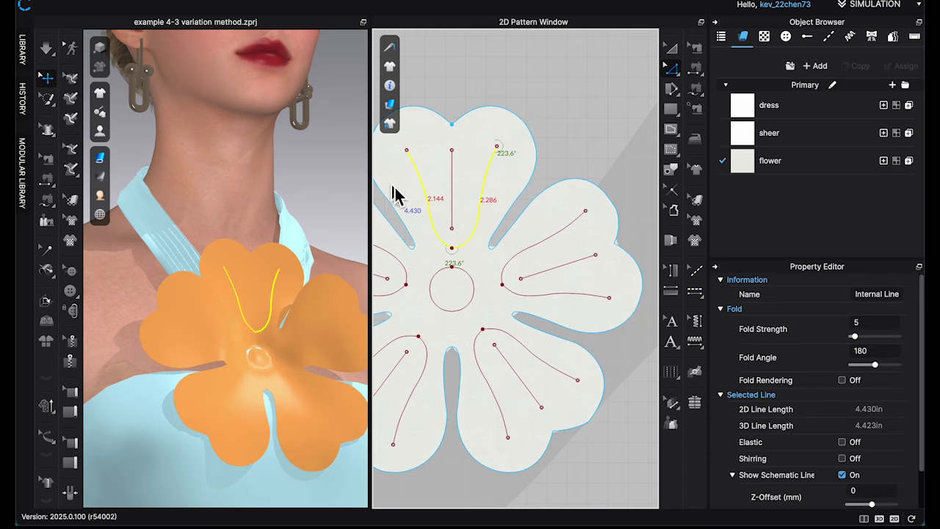
{"action": "key", "text": "space"}
{"action": "right_click_drag", "start_coordinate": [367, 330], "coordinate": [316, 333]}
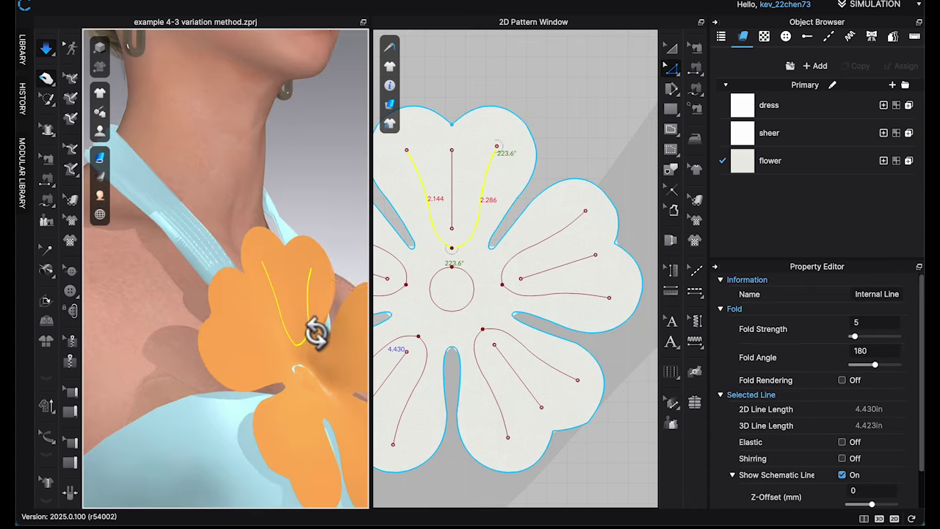
{"action": "left_click_drag", "start_coordinate": [875, 365], "coordinate": [870, 368]}
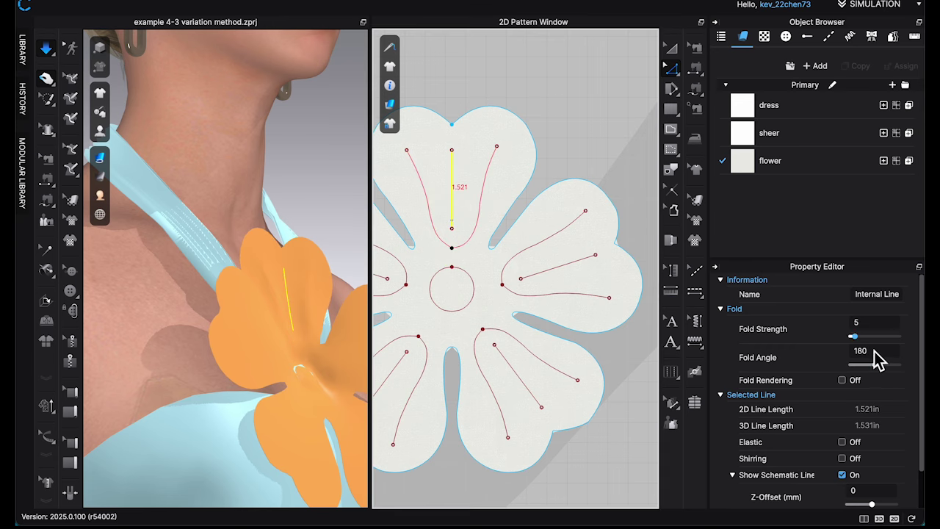
Set the fold angle of the top petal's straight centre line to 237 and view the petal from the front.
{"action": "left_click_drag", "start_coordinate": [885, 372], "coordinate": [883, 371]}
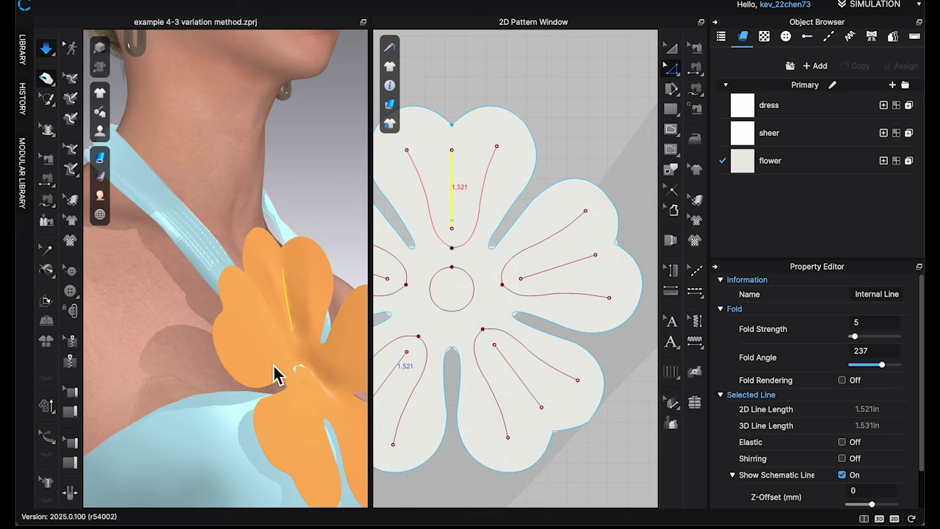
{"action": "right_click_drag", "start_coordinate": [273, 374], "coordinate": [242, 371]}
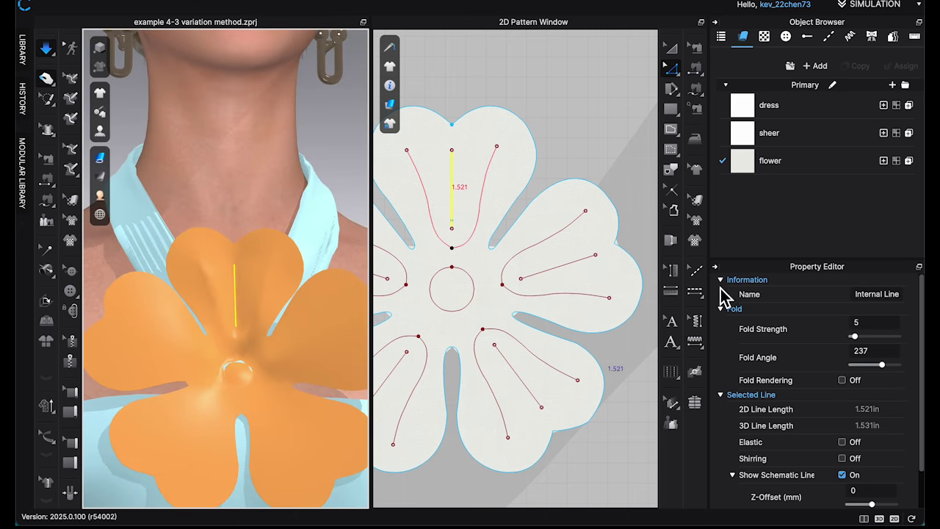
Select the U-shaped internal lines of the remaining four petals and lower their fold angle while the simulation runs.
{"action": "left_click", "coordinate": [532, 247]}
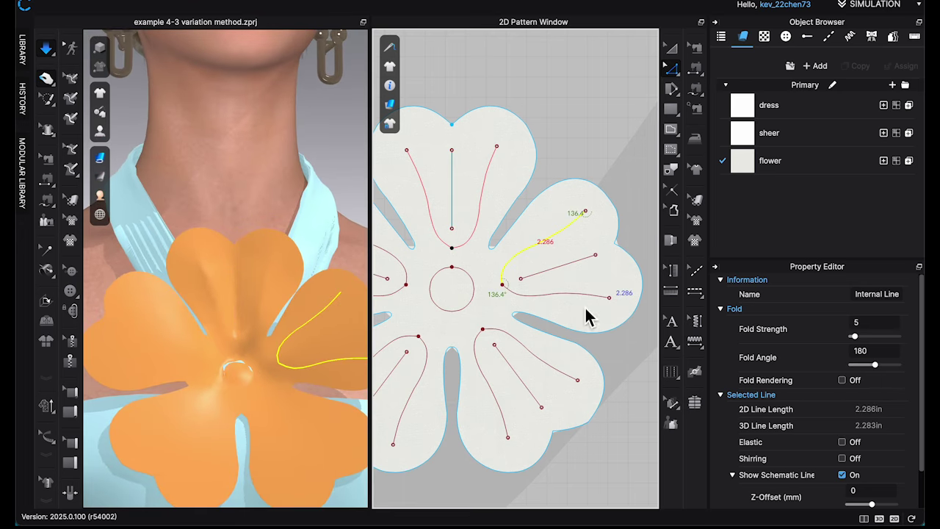
{"action": "scroll", "coordinate": [470, 386], "scroll_direction": "down", "scroll_amount": 2}
{"action": "left_click", "coordinate": [429, 378]}
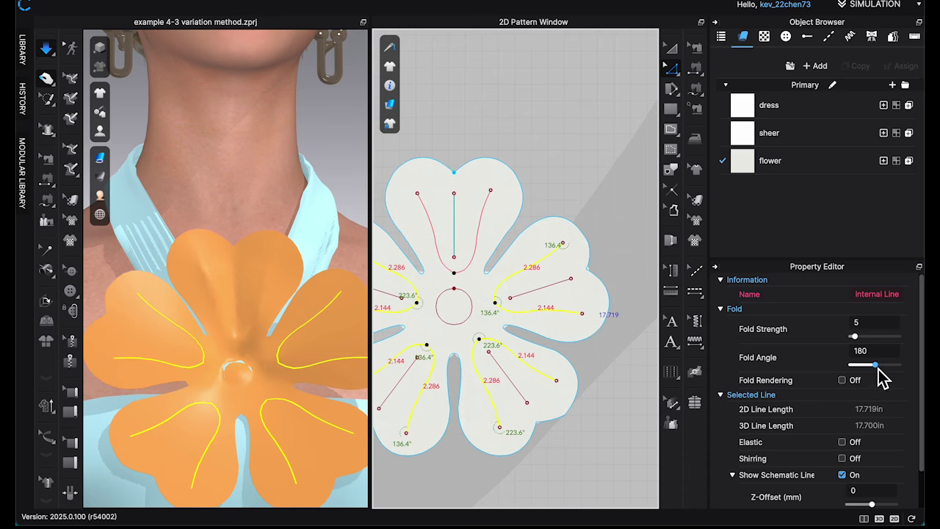
{"action": "left_click_drag", "start_coordinate": [878, 368], "coordinate": [875, 370]}
{"action": "right_click_drag", "start_coordinate": [301, 427], "coordinate": [325, 418]}
{"action": "middle_click_drag", "start_coordinate": [325, 417], "coordinate": [296, 373]}
Select the straight centre lines of the remaining four petals and set their fold angle to 226, simulating to shape the petals.
{"action": "left_click", "coordinate": [509, 378]}
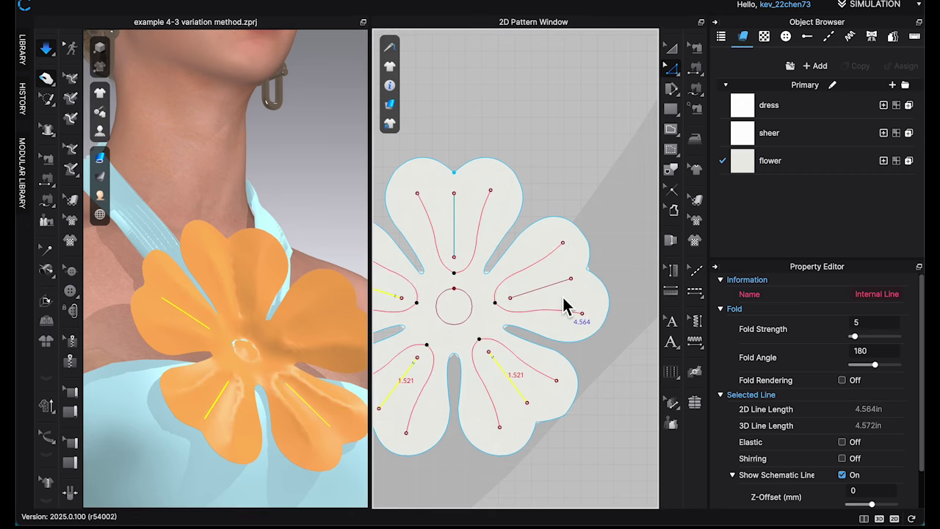
{"action": "left_click_drag", "start_coordinate": [875, 365], "coordinate": [887, 370]}
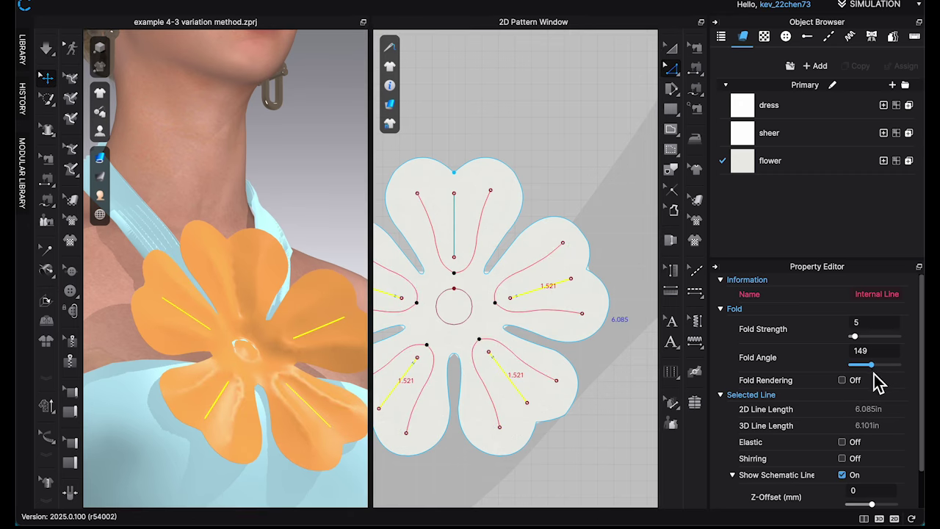
{"action": "mouse_move", "coordinate": [277, 393]}
{"action": "right_mouse_down"}
{"action": "mouse_move", "coordinate": [298, 413]}
{"action": "mouse_move", "coordinate": [307, 397]}
{"action": "mouse_move", "coordinate": [293, 388]}
{"action": "right_mouse_up"}
{"action": "scroll", "coordinate": [306, 397], "scroll_direction": "down", "scroll_amount": 2}
{"action": "key", "text": "space"}
{"action": "middle_click_drag", "start_coordinate": [286, 375], "coordinate": [279, 364]}
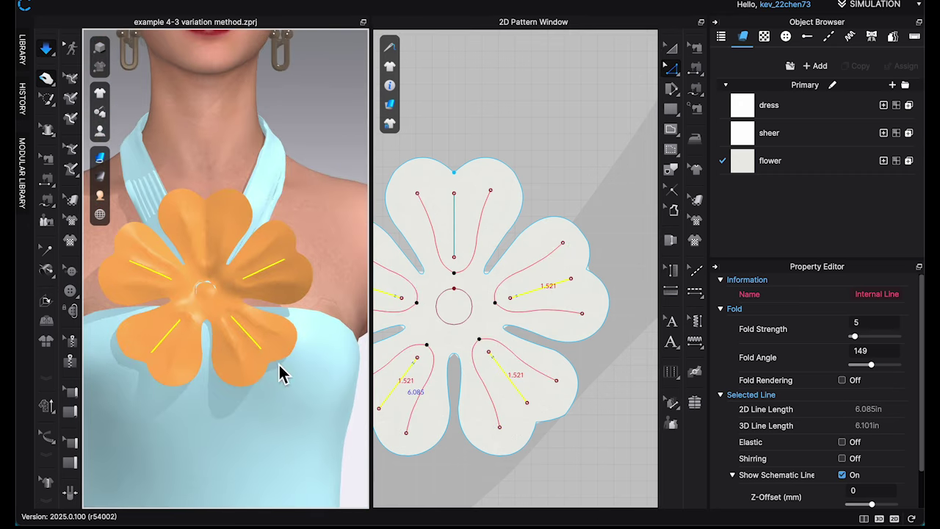
{"action": "left_click_drag", "start_coordinate": [867, 377], "coordinate": [880, 378]}
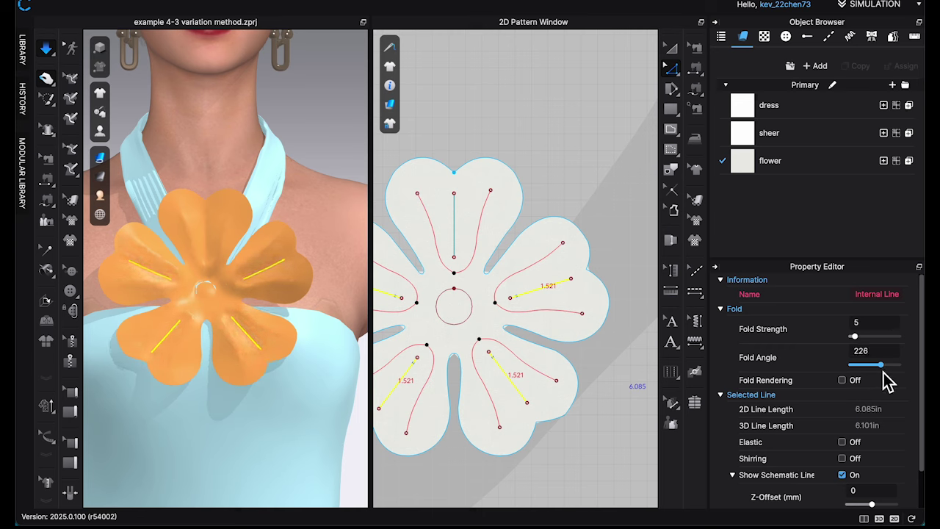
Turn on Elastic for the whole flower pattern with a ratio of 120 and simulate so the petals ruffle.
{"action": "left_click", "coordinate": [598, 196]}
{"action": "left_click", "coordinate": [609, 309]}
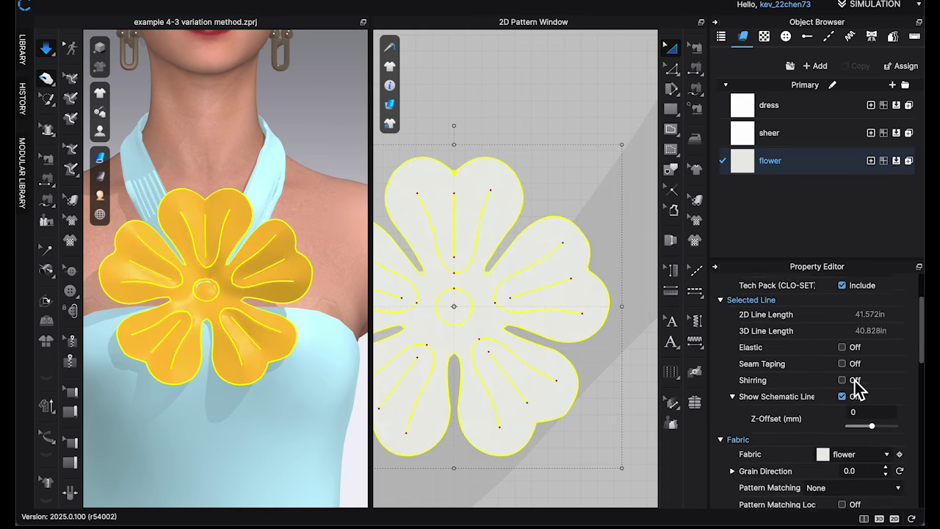
{"action": "left_click", "coordinate": [843, 347]}
{"action": "left_click", "coordinate": [885, 394]}
{"action": "key", "text": "BackSpace"}
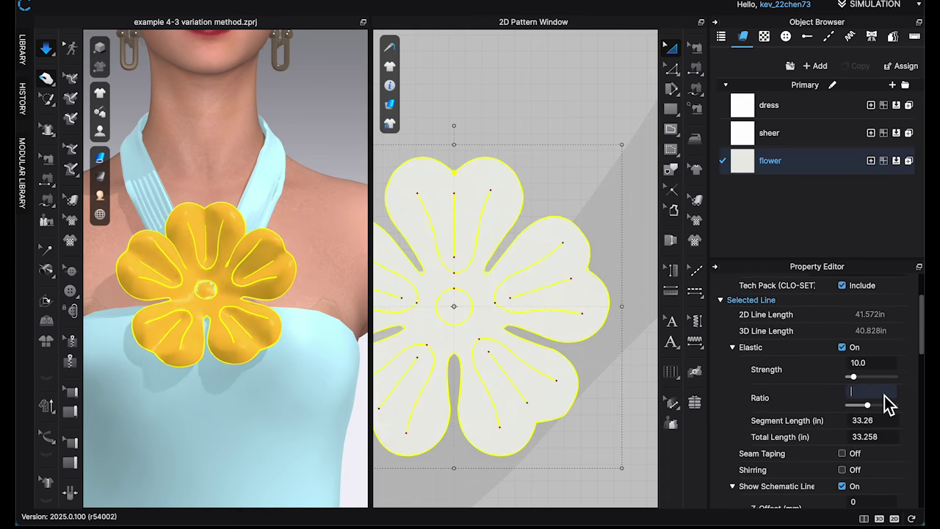
{"action": "key", "text": "Return"}
{"action": "left_click", "coordinate": [296, 302]}
{"action": "scroll", "coordinate": [296, 302], "scroll_direction": "up", "scroll_amount": 3}
{"action": "key", "text": "space"}
Select all the flower's internal lines, including the centre circle, and turn Elastic off for them.
{"action": "left_click", "coordinate": [588, 323]}
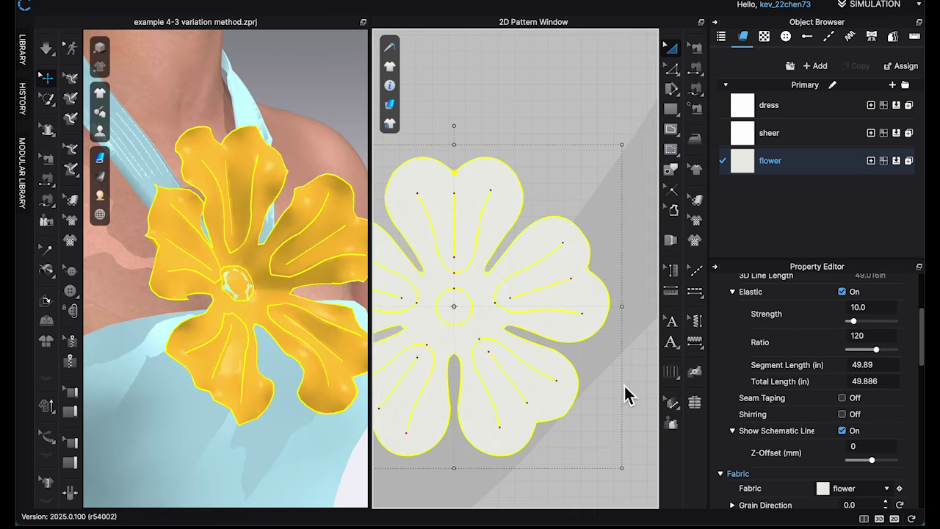
{"action": "left_click", "coordinate": [323, 338]}
{"action": "left_click", "coordinate": [614, 382]}
{"action": "left_click", "coordinate": [541, 311]}
{"action": "left_click", "coordinate": [474, 258], "text": "shift"}
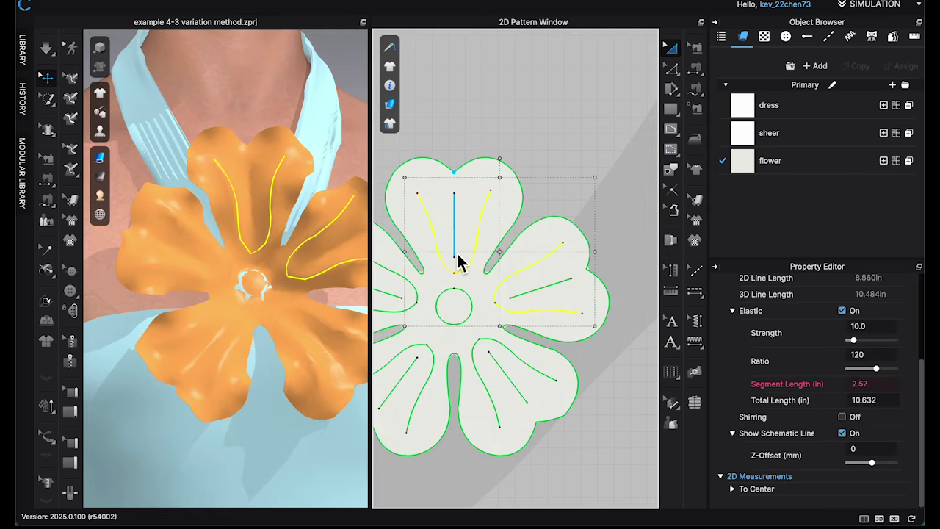
{"action": "left_click", "coordinate": [456, 251], "text": "shift"}
{"action": "left_click", "coordinate": [513, 297], "text": "shift"}
{"action": "left_click", "coordinate": [400, 298], "text": "shift"}
{"action": "left_click", "coordinate": [439, 307], "text": "shift"}
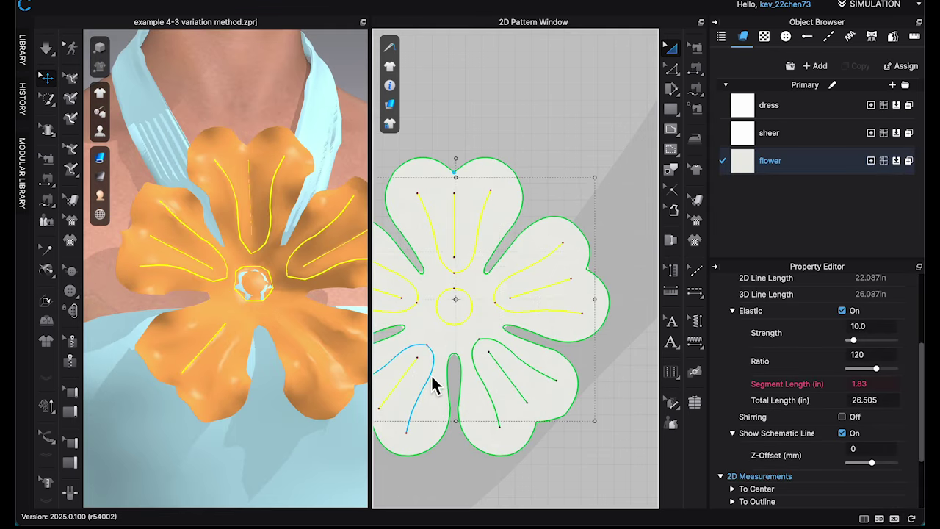
{"action": "left_click", "coordinate": [844, 312]}
{"action": "left_click", "coordinate": [588, 96]}
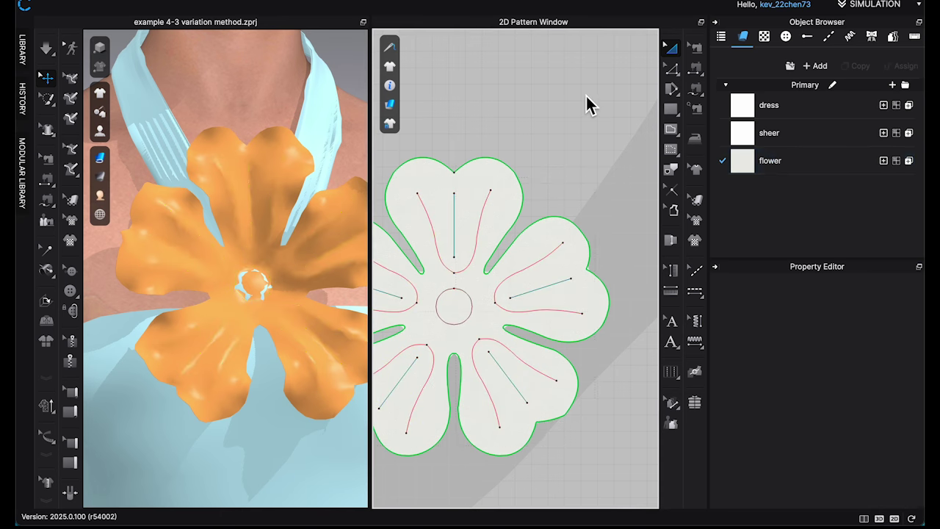
Simulate the ruffled flower, unstrengthen its pattern and run the simulation again.
{"action": "key", "text": "space"}
{"action": "scroll", "coordinate": [275, 152], "scroll_direction": "down", "scroll_amount": 5}
{"action": "right_click_drag", "start_coordinate": [276, 156], "coordinate": [226, 240]}
{"action": "key", "text": "space"}
{"action": "right_click", "coordinate": [227, 249]}
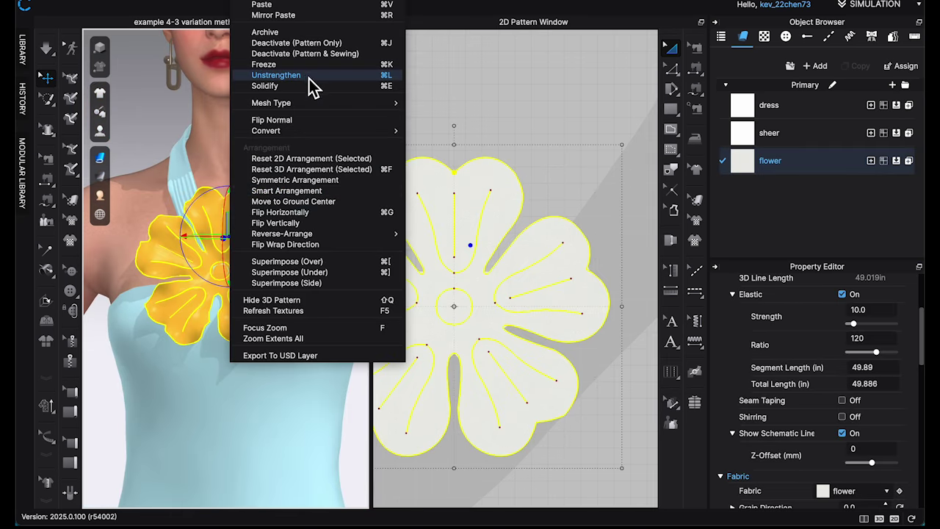
{"action": "left_click", "coordinate": [307, 76]}
{"action": "left_click", "coordinate": [339, 136]}
{"action": "key", "text": "space"}
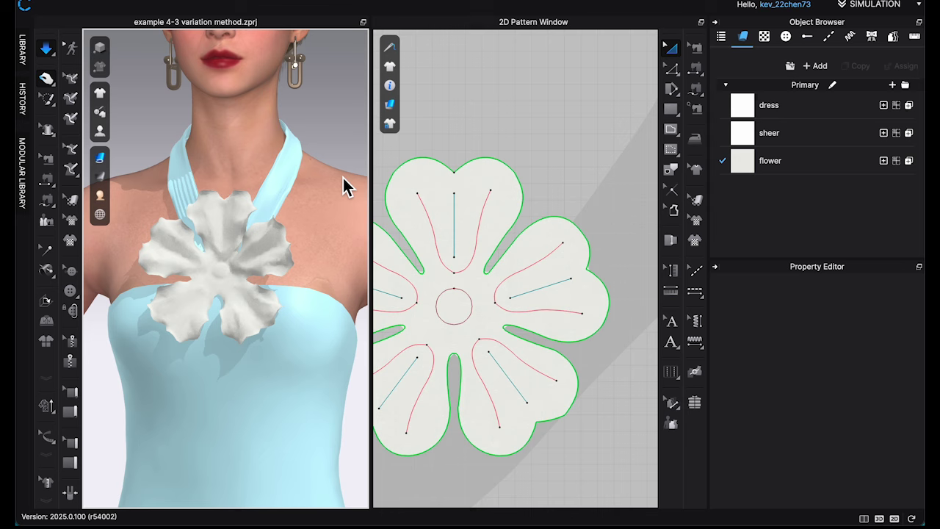
Turn on Bond for the flower pattern with the fusible preset and view it on the chest.
{"action": "right_click_drag", "start_coordinate": [345, 183], "coordinate": [273, 247]}
{"action": "key", "text": "space"}
{"action": "left_click", "coordinate": [263, 244]}
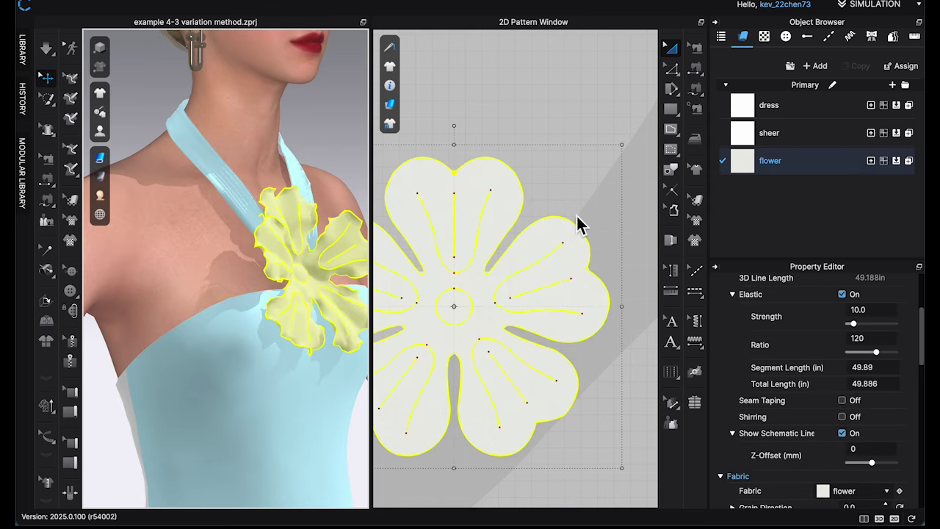
{"action": "left_click", "coordinate": [797, 172]}
{"action": "scroll", "coordinate": [850, 361], "scroll_direction": "down", "scroll_amount": 2}
{"action": "scroll", "coordinate": [840, 369], "scroll_direction": "up", "scroll_amount": 6}
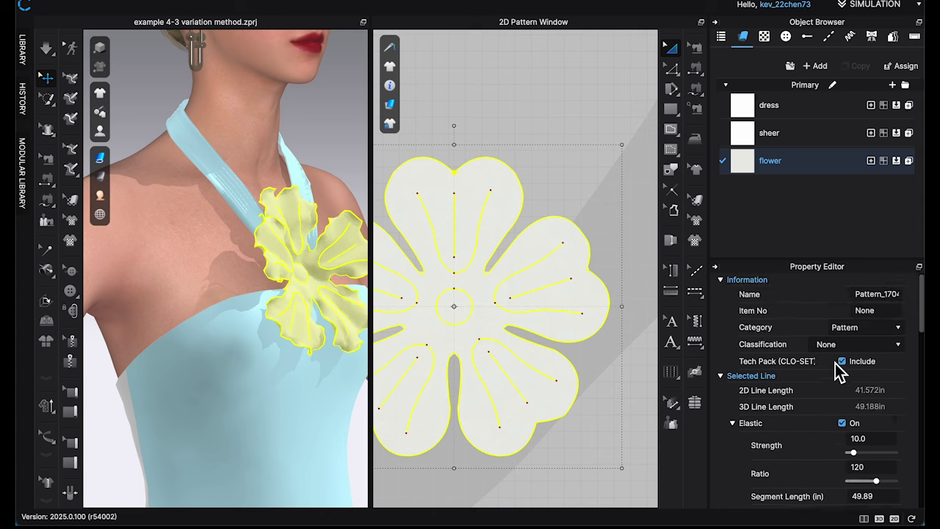
{"action": "scroll", "coordinate": [841, 404], "scroll_direction": "down", "scroll_amount": 10}
{"action": "left_click", "coordinate": [842, 396]}
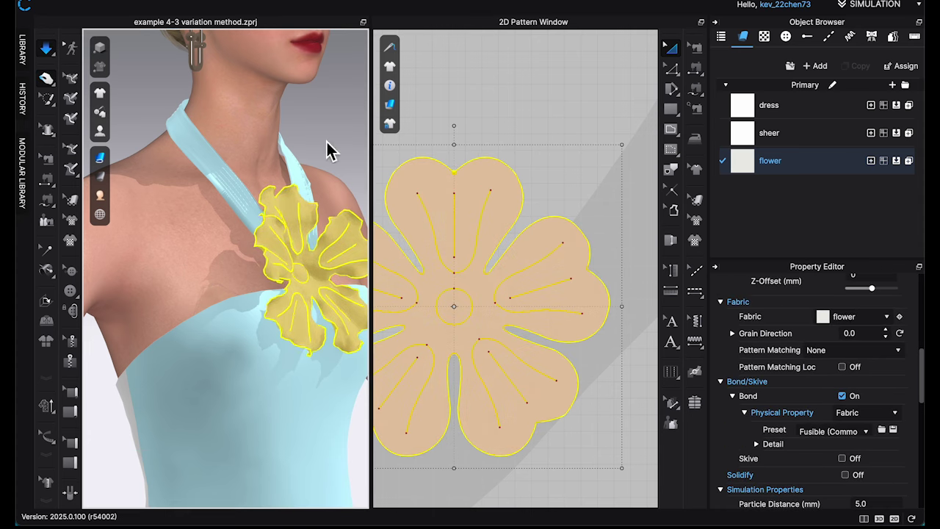
Move the flower pattern to a free area, paste a copy directly below it and scale the copy down slightly.
{"action": "scroll", "coordinate": [321, 152], "scroll_direction": "up", "scroll_amount": 3}
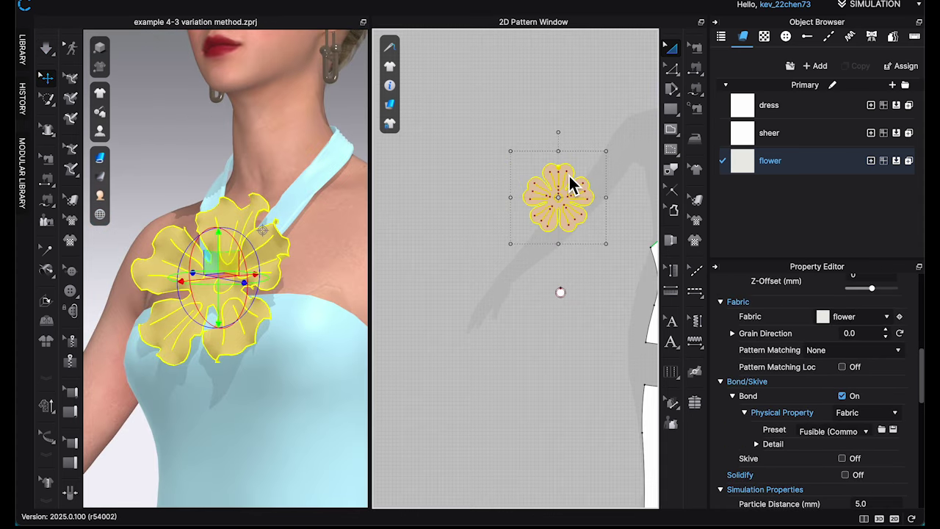
{"action": "left_click_drag", "start_coordinate": [494, 145], "coordinate": [494, 146]}
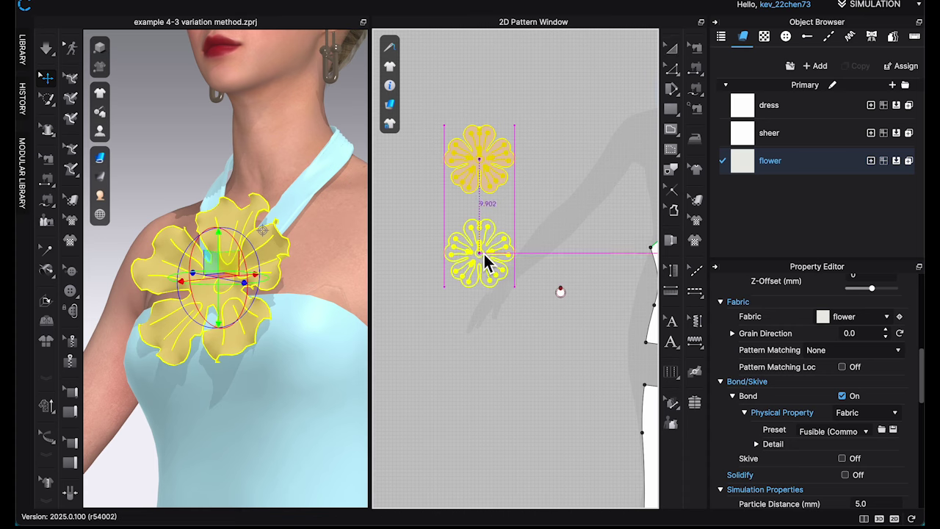
{"action": "left_click", "coordinate": [493, 265]}
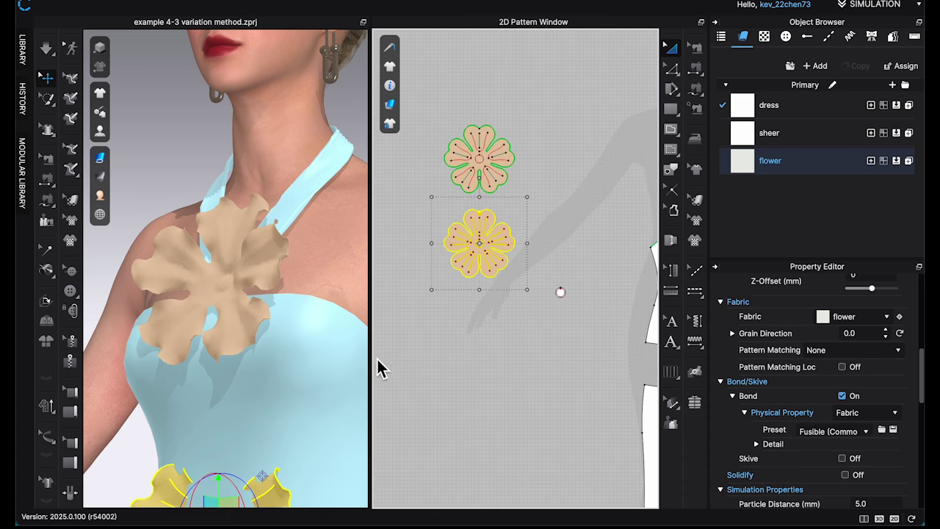
{"action": "scroll", "coordinate": [514, 220], "scroll_direction": "up", "scroll_amount": 3}
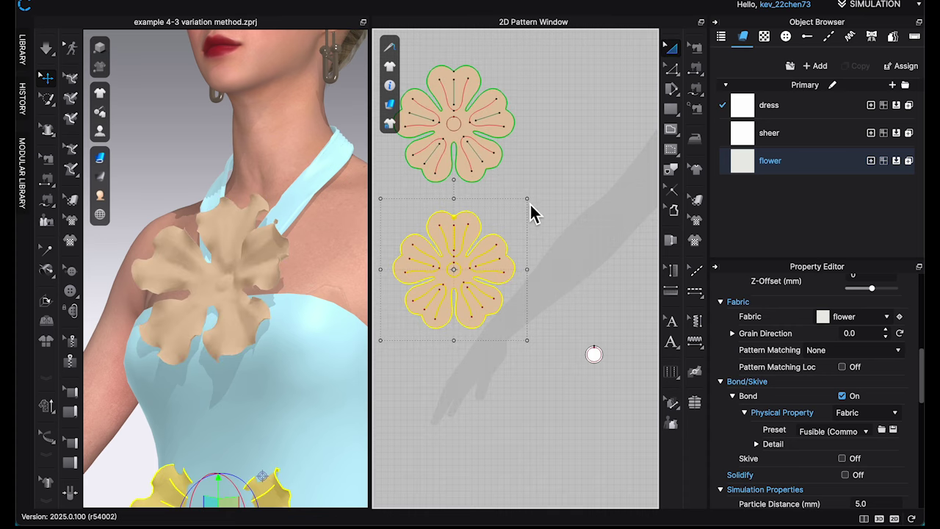
{"action": "left_click_drag", "start_coordinate": [524, 211], "coordinate": [524, 212]}
Move the copied flower up in 3D and align it in front of the first flower on the chest, offsetting its petals.
{"action": "scroll", "coordinate": [550, 329], "scroll_direction": "down", "scroll_amount": 4}
{"action": "scroll", "coordinate": [457, 348], "scroll_direction": "down", "scroll_amount": 5}
{"action": "right_click_drag", "start_coordinate": [224, 426], "coordinate": [317, 455]}
{"action": "middle_click_drag", "start_coordinate": [284, 452], "coordinate": [305, 300]}
{"action": "left_click_drag", "start_coordinate": [246, 344], "coordinate": [288, 63]}
{"action": "right_click_drag", "start_coordinate": [331, 101], "coordinate": [292, 111]}
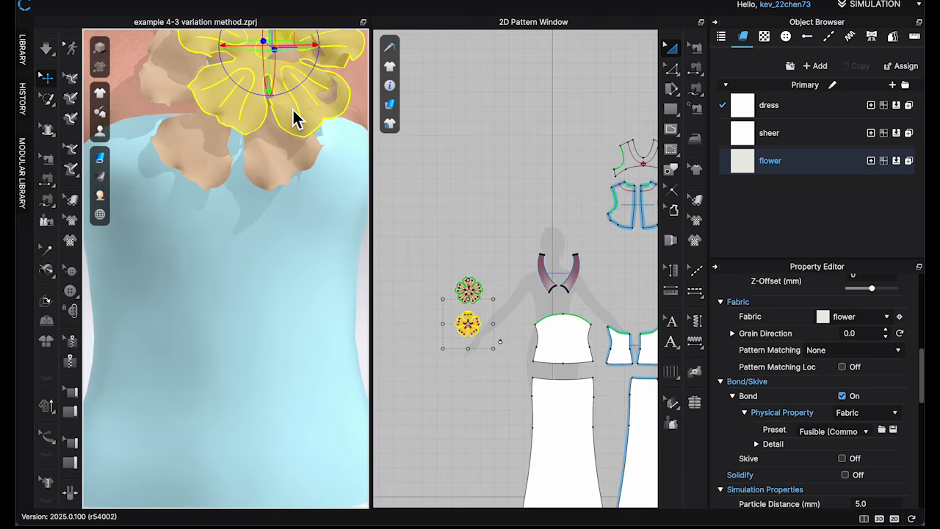
{"action": "middle_click_drag", "start_coordinate": [292, 110], "coordinate": [277, 248]}
{"action": "left_click_drag", "start_coordinate": [270, 179], "coordinate": [246, 225]}
{"action": "right_click_drag", "start_coordinate": [247, 228], "coordinate": [330, 228]}
{"action": "left_click_drag", "start_coordinate": [295, 217], "coordinate": [287, 219]}
{"action": "mouse_move", "coordinate": [316, 238]}
{"action": "right_mouse_down"}
{"action": "mouse_move", "coordinate": [256, 255]}
{"action": "mouse_move", "coordinate": [299, 226]}
{"action": "mouse_move", "coordinate": [316, 253]}
{"action": "right_mouse_up"}
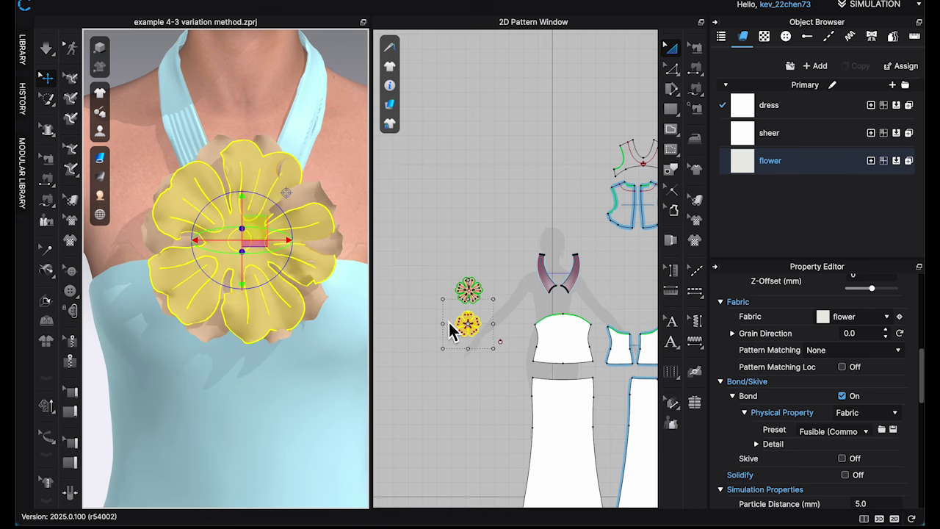
Shrink the copied flower pattern slightly and shift the copy a little further in front of the first flower.
{"action": "scroll", "coordinate": [505, 321], "scroll_direction": "up", "scroll_amount": 5}
{"action": "middle_click_drag", "start_coordinate": [503, 312], "coordinate": [613, 293]}
{"action": "left_click_drag", "start_coordinate": [581, 265], "coordinate": [572, 271]}
{"action": "right_click_drag", "start_coordinate": [316, 256], "coordinate": [261, 248]}
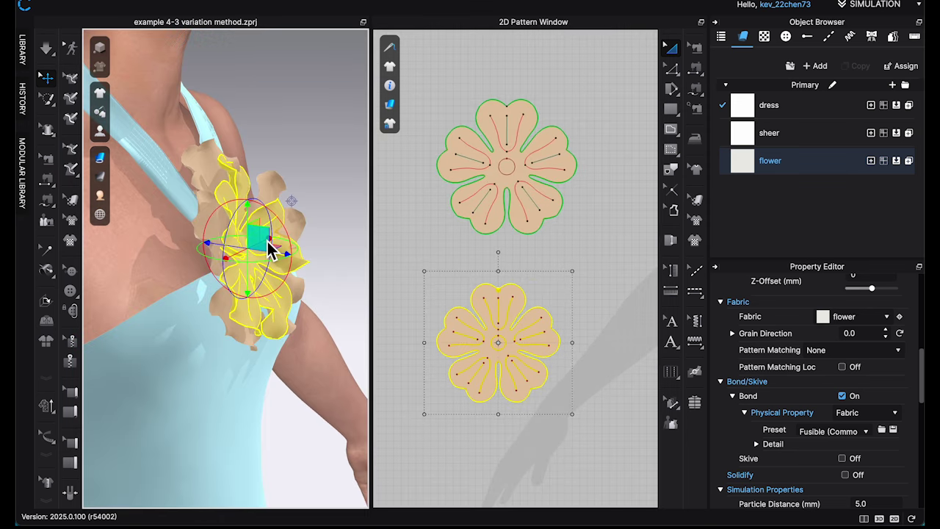
{"action": "left_click_drag", "start_coordinate": [269, 242], "coordinate": [278, 237]}
Freeze the larger flower pattern and briefly simulate the copy in front of it.
{"action": "right_click", "coordinate": [521, 168]}
{"action": "left_click", "coordinate": [592, 334]}
{"action": "right_click_drag", "start_coordinate": [239, 192], "coordinate": [293, 189]}
{"action": "left_click", "coordinate": [353, 88]}
{"action": "key", "text": "space"}
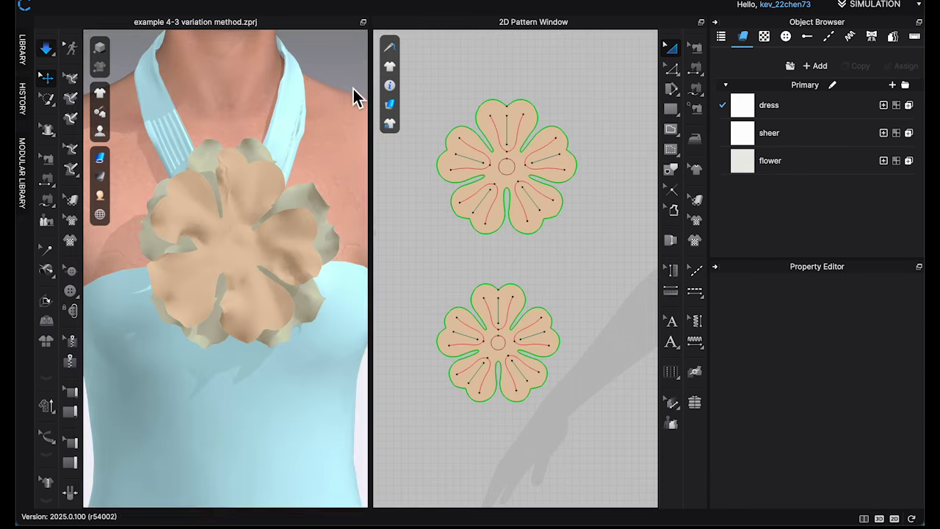
{"action": "key", "text": "space"}
Sew the copied flower's centre circle to the larger flower's centre circle along its full length and simulate.
{"action": "scroll", "coordinate": [509, 243], "scroll_direction": "up", "scroll_amount": 5}
{"action": "left_click", "coordinate": [695, 48]}
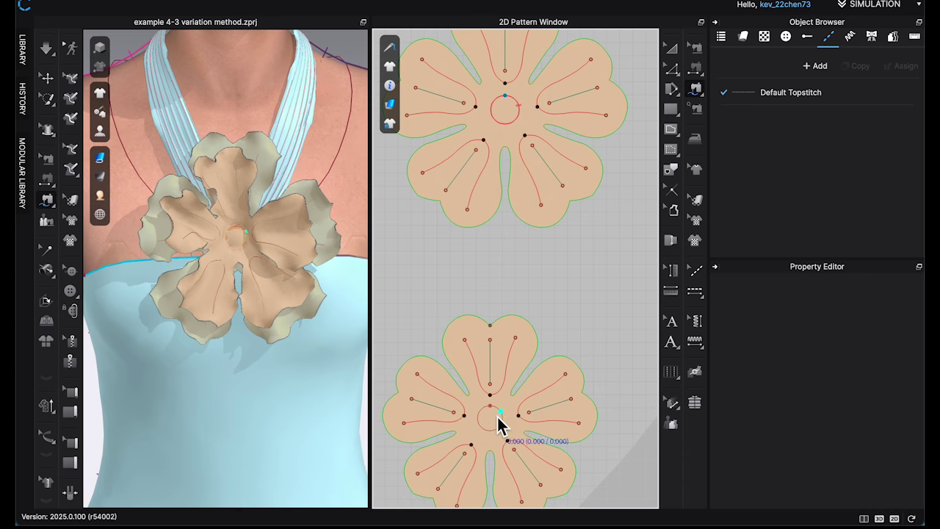
{"action": "scroll", "coordinate": [515, 316], "scroll_direction": "up", "scroll_amount": 6}
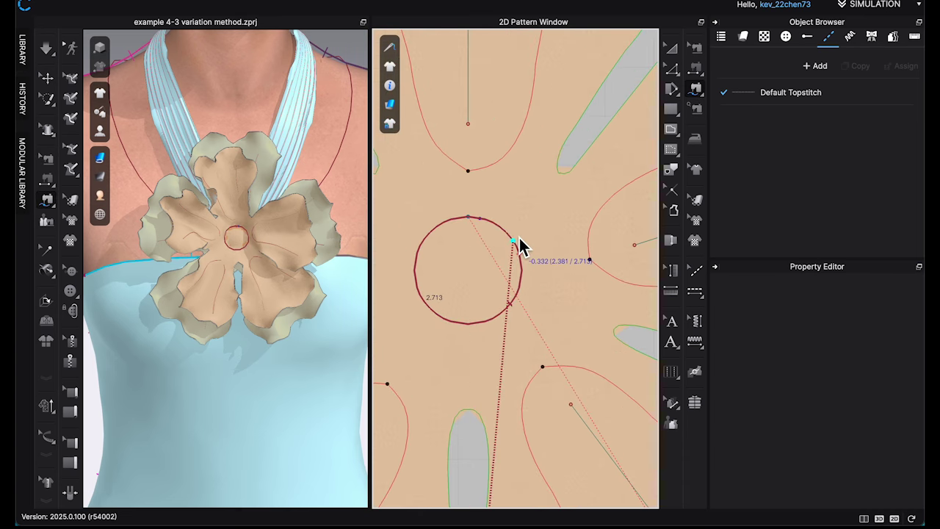
{"action": "left_click", "coordinate": [518, 235]}
{"action": "left_click", "coordinate": [46, 79]}
{"action": "key", "text": "space"}
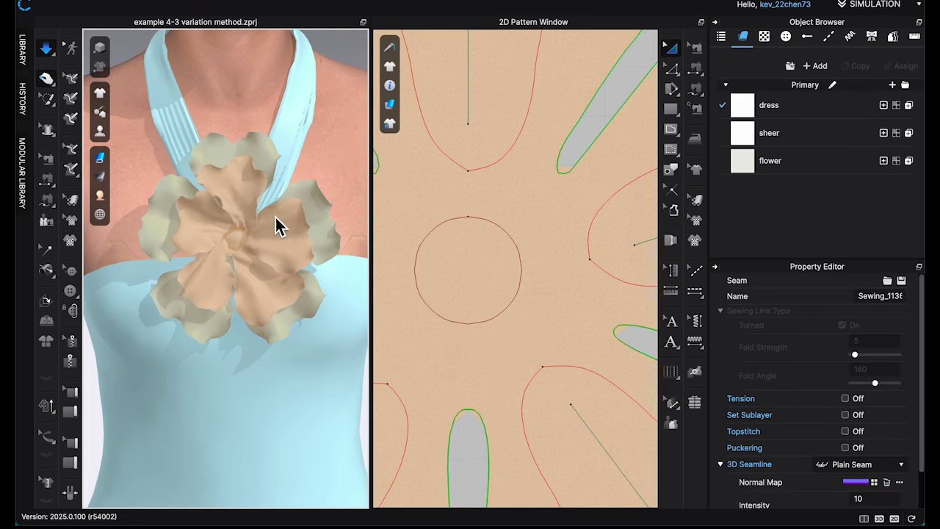
Select the smaller flower, view it from the side and hide the Bond/Skive display in the 3D view.
{"action": "left_click", "coordinate": [275, 216]}
{"action": "right_click_drag", "start_coordinate": [280, 183], "coordinate": [281, 216]}
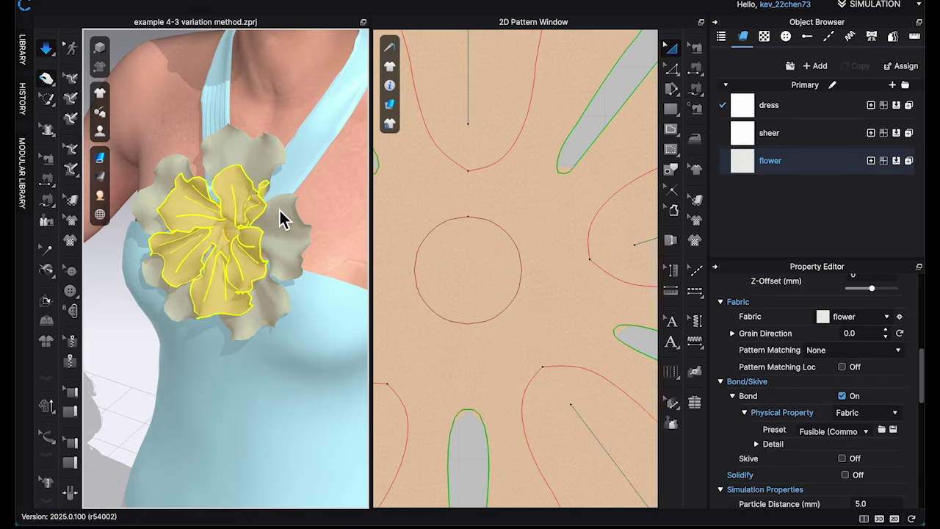
{"action": "mouse_move", "coordinate": [100, 113]}
{"action": "left_click", "coordinate": [171, 170]}
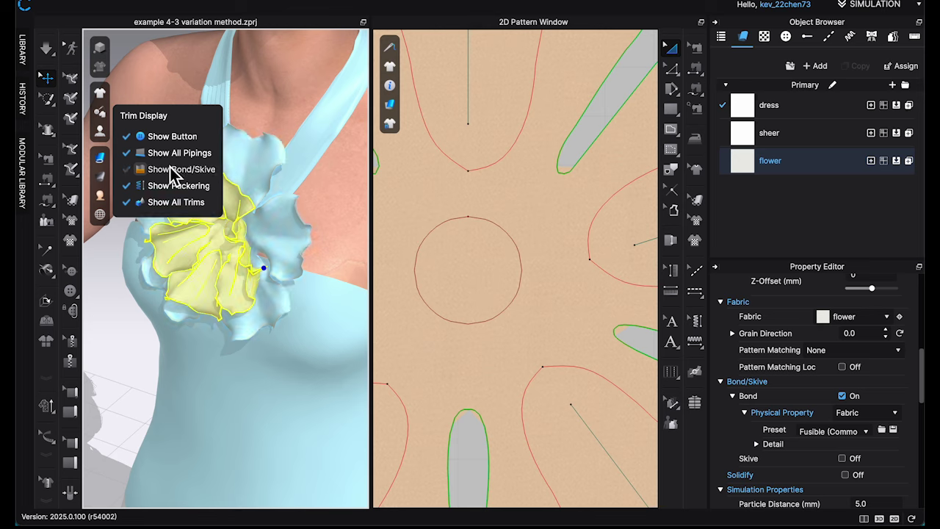
Strengthen the smaller flower pattern during the simulation and check its petals from several angles.
{"action": "right_click_drag", "start_coordinate": [301, 275], "coordinate": [252, 223]}
{"action": "right_click", "coordinate": [207, 246]}
{"action": "left_click", "coordinate": [268, 118]}
{"action": "right_click_drag", "start_coordinate": [180, 239], "coordinate": [160, 241]}
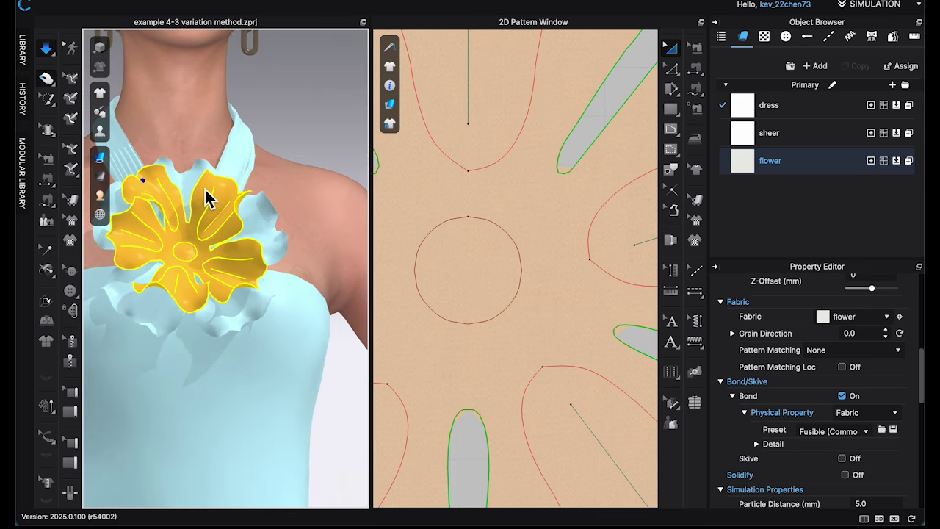
{"action": "right_click_drag", "start_coordinate": [273, 266], "coordinate": [228, 189]}
Stop the simulation, then unstrengthen and freeze the smaller flower pattern.
{"action": "key", "text": "space"}
{"action": "right_click", "coordinate": [196, 239]}
{"action": "left_click", "coordinate": [239, 76]}
{"action": "right_click", "coordinate": [196, 254]}
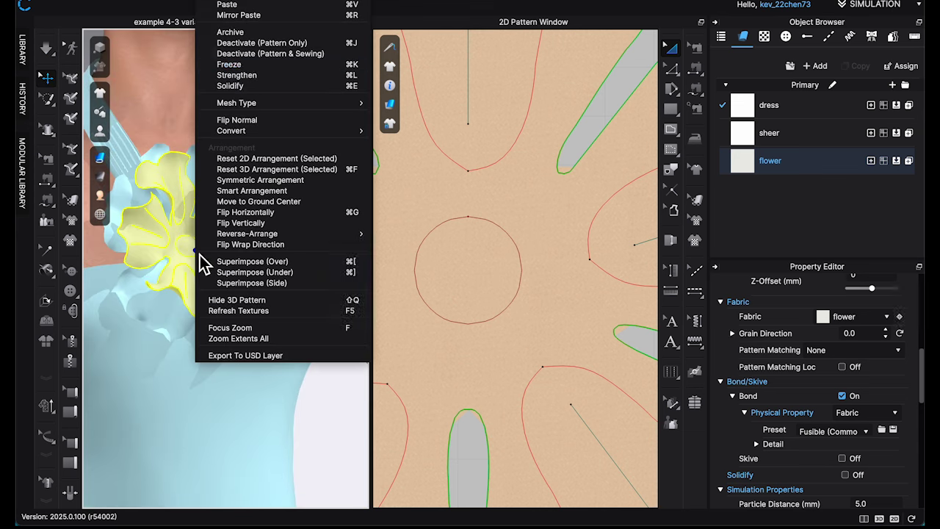
{"action": "left_click", "coordinate": [228, 64]}
Paste a third flower pattern below the other two and scale it down smaller than the second flower.
{"action": "scroll", "coordinate": [213, 257], "scroll_direction": "down", "scroll_amount": 5}
{"action": "scroll", "coordinate": [502, 303], "scroll_direction": "down", "scroll_amount": 5}
{"action": "scroll", "coordinate": [502, 303], "scroll_direction": "down", "scroll_amount": 10}
{"action": "key", "text": "super+v"}
{"action": "left_click", "coordinate": [494, 296]}
{"action": "right_click", "coordinate": [516, 294]}
{"action": "left_click", "coordinate": [528, 305]}
{"action": "left_click_drag", "start_coordinate": [455, 262], "coordinate": [564, 341]}
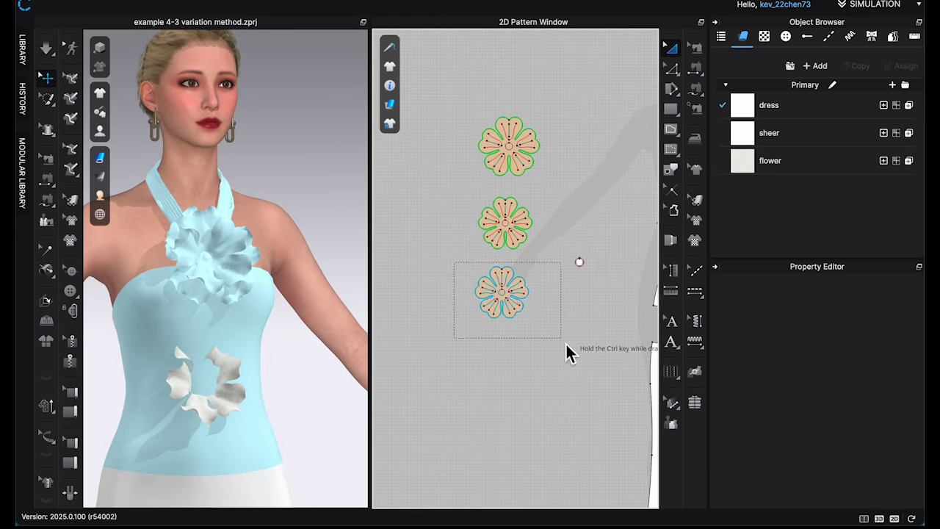
{"action": "scroll", "coordinate": [540, 324], "scroll_direction": "up", "scroll_amount": 5}
{"action": "left_click_drag", "start_coordinate": [503, 206], "coordinate": [506, 235]}
{"action": "left_click_drag", "start_coordinate": [447, 251], "coordinate": [461, 246]}
Move the third flower up in 3D and centre it in front of the two layered flowers.
{"action": "right_click_drag", "start_coordinate": [177, 396], "coordinate": [248, 395]}
{"action": "left_click_drag", "start_coordinate": [225, 366], "coordinate": [272, 230]}
{"action": "scroll", "coordinate": [242, 258], "scroll_direction": "up", "scroll_amount": 5}
{"action": "right_click_drag", "start_coordinate": [331, 272], "coordinate": [283, 257]}
{"action": "left_click_drag", "start_coordinate": [234, 254], "coordinate": [227, 274]}
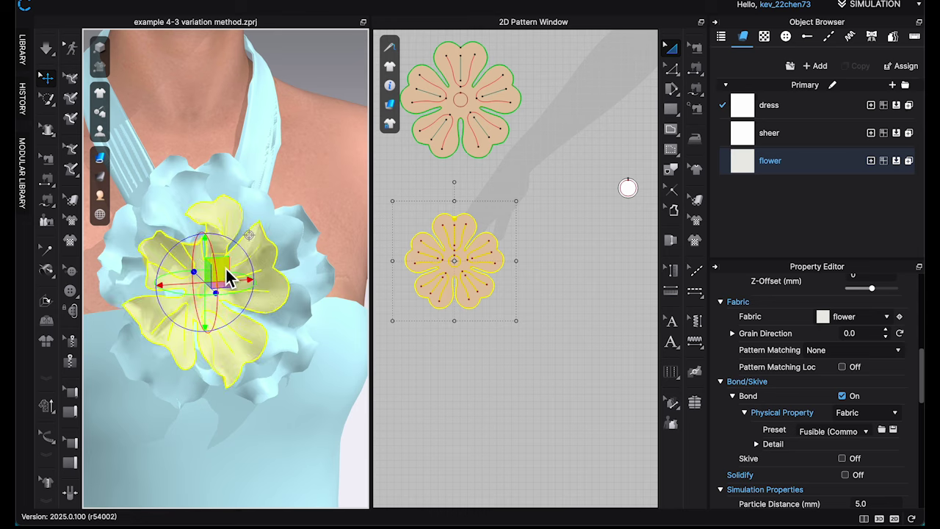
Sew the third flower's centre circle to the second flower's centre circle with Free Sewing.
{"action": "scroll", "coordinate": [473, 221], "scroll_direction": "up", "scroll_amount": 10}
{"action": "scroll", "coordinate": [578, 294], "scroll_direction": "down", "scroll_amount": 10}
{"action": "key", "text": "m"}
{"action": "left_click", "coordinate": [527, 314]}
{"action": "left_click", "coordinate": [527, 314]}
{"action": "scroll", "coordinate": [507, 235], "scroll_direction": "up", "scroll_amount": 10}
{"action": "left_click", "coordinate": [522, 237]}
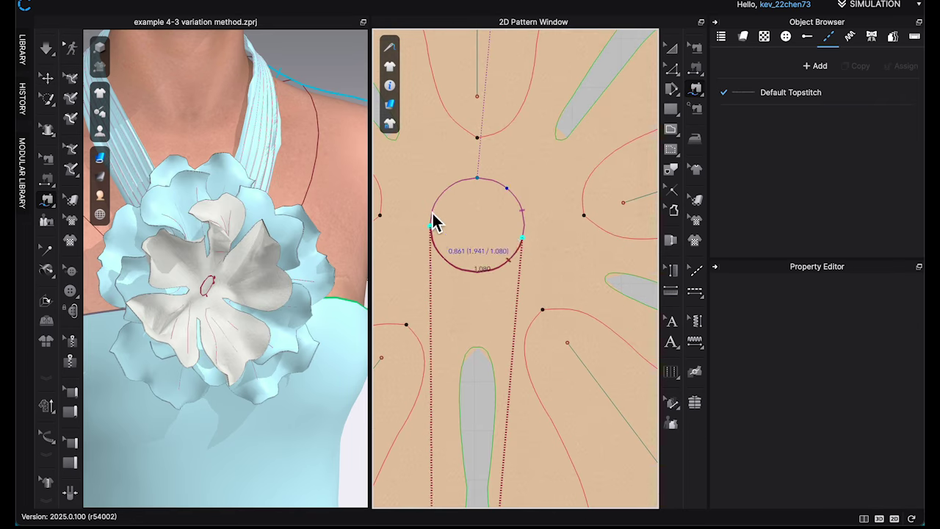
{"action": "left_click", "coordinate": [522, 237]}
{"action": "scroll", "coordinate": [288, 283], "scroll_direction": "down", "scroll_amount": 10}
Strengthen the third flower, start the simulation and pull its petals into shape on the dress.
{"action": "key", "text": "a"}
{"action": "scroll", "coordinate": [242, 280], "scroll_direction": "up", "scroll_amount": 5}
{"action": "right_click", "coordinate": [229, 273]}
{"action": "left_click", "coordinate": [286, 75]}
{"action": "scroll", "coordinate": [266, 284], "scroll_direction": "up", "scroll_amount": 5}
{"action": "key", "text": "space"}
{"action": "right_click_drag", "start_coordinate": [267, 282], "coordinate": [294, 294]}
{"action": "left_click_drag", "start_coordinate": [269, 283], "coordinate": [269, 253]}
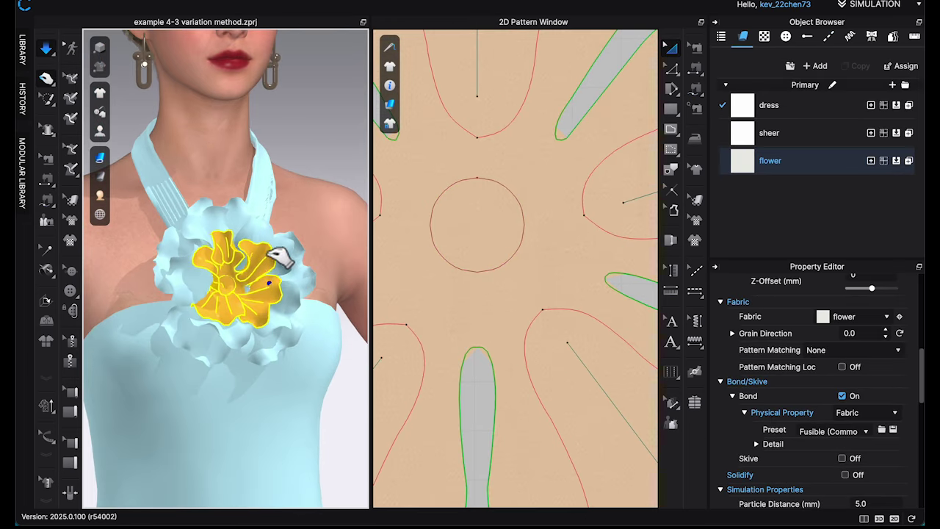
Spread the third flower's petals from several angles, then stop the simulation and freeze the flower.
{"action": "right_click_drag", "start_coordinate": [169, 269], "coordinate": [207, 296]}
{"action": "left_click_drag", "start_coordinate": [207, 295], "coordinate": [204, 263]}
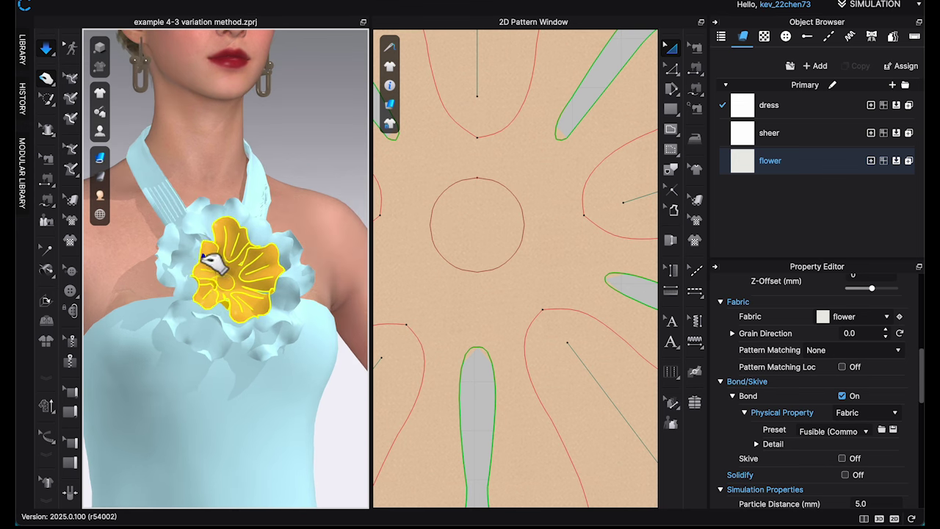
{"action": "right_click_drag", "start_coordinate": [211, 263], "coordinate": [299, 279]}
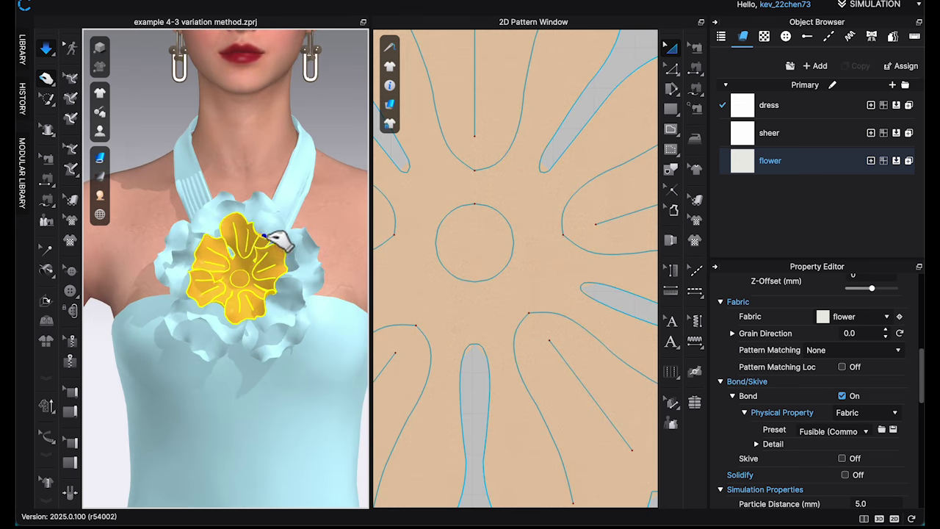
{"action": "right_click_drag", "start_coordinate": [294, 283], "coordinate": [209, 291]}
{"action": "key", "text": "space"}
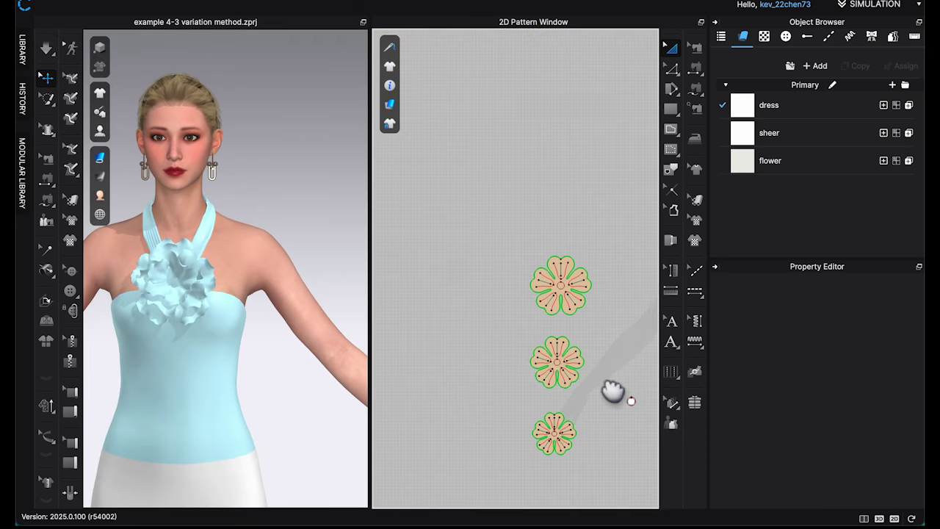
Paste a fourth flower pattern below the third, scale it down and place it in front of the layered flowers.
{"action": "scroll", "coordinate": [613, 390], "scroll_direction": "up", "scroll_amount": 3}
{"action": "left_click", "coordinate": [528, 446]}
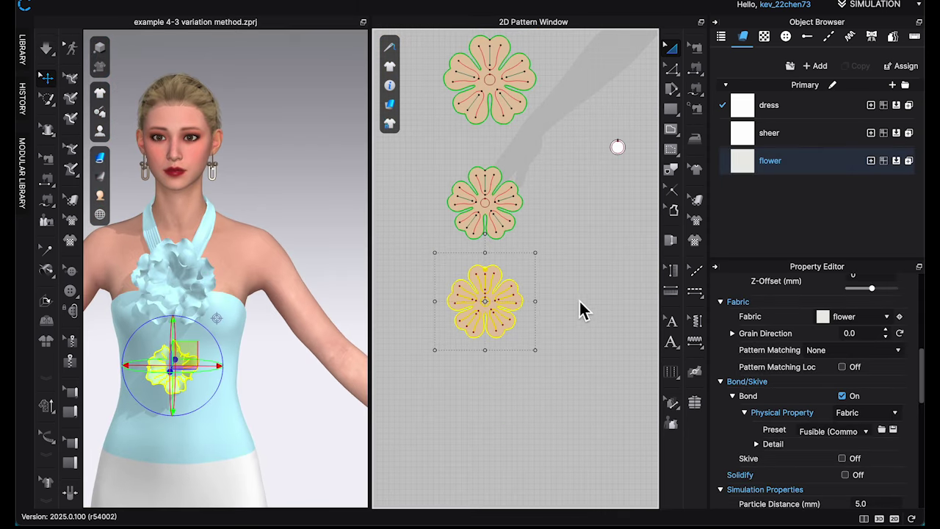
{"action": "left_click_drag", "start_coordinate": [541, 253], "coordinate": [512, 273]}
{"action": "right_click", "coordinate": [256, 362]}
{"action": "scroll", "coordinate": [311, 407], "scroll_direction": "up", "scroll_amount": 5}
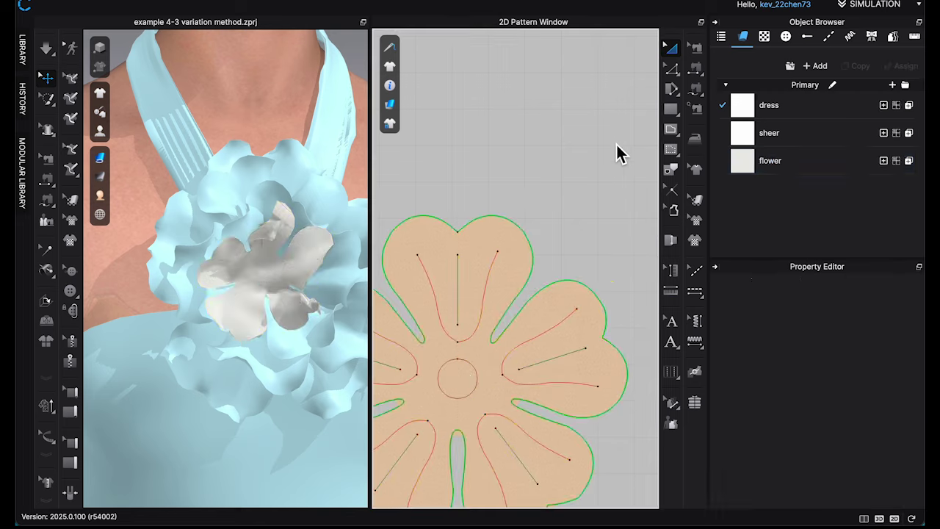
Sew the fourth flower's centre circle to the third flower's centre circle with Free Sewing.
{"action": "key", "text": "b"}
{"action": "scroll", "coordinate": [546, 256], "scroll_direction": "up", "scroll_amount": 2}
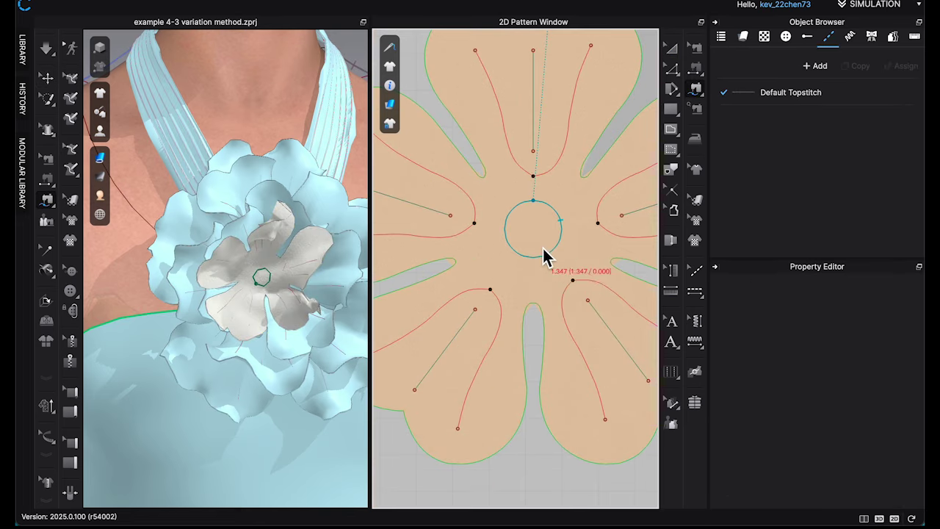
{"action": "left_click", "coordinate": [540, 256]}
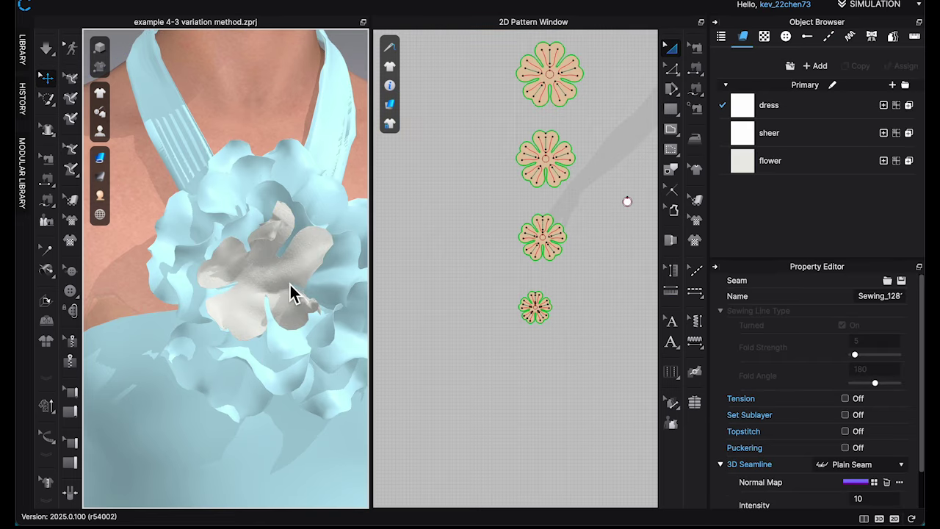
Strengthen the fourth flower, simulate it and pull its petals into shape inside the bloom.
{"action": "left_click", "coordinate": [298, 298]}
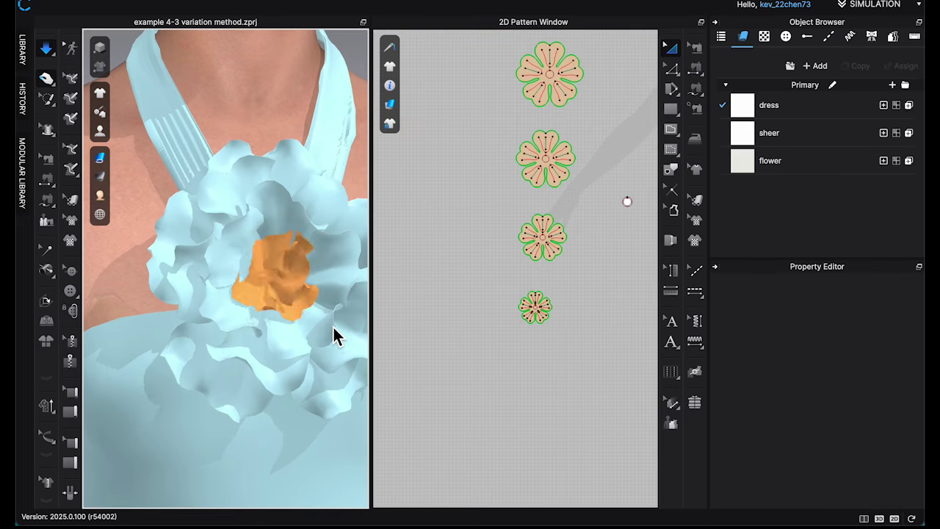
{"action": "left_click_drag", "start_coordinate": [213, 279], "coordinate": [242, 312]}
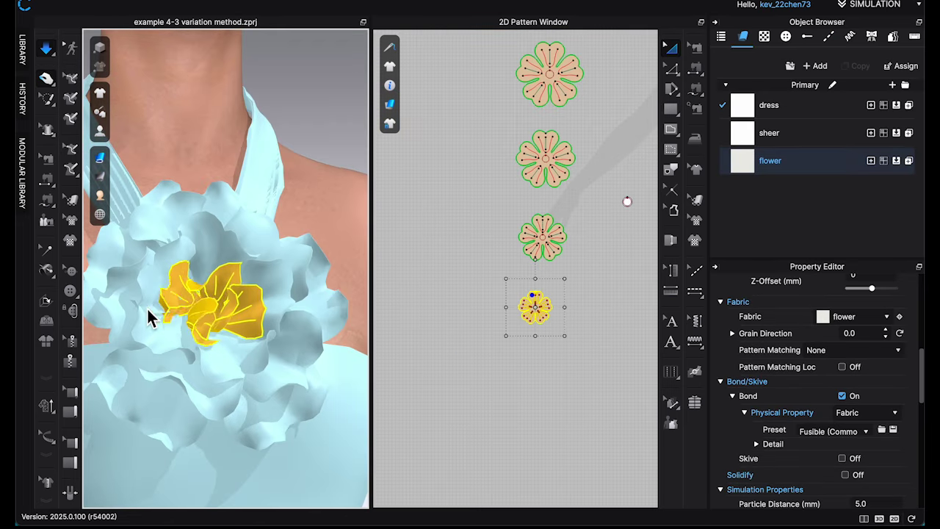
{"action": "scroll", "coordinate": [269, 385], "scroll_direction": "down", "scroll_amount": 2}
{"action": "right_click_drag", "start_coordinate": [242, 294], "coordinate": [237, 321]}
Unstrengthen the fourth flower, then select it and check its simulation properties and shape up close.
{"action": "right_click", "coordinate": [252, 310]}
{"action": "left_click", "coordinate": [293, 76]}
{"action": "left_click", "coordinate": [448, 242]}
{"action": "left_click", "coordinate": [237, 327]}
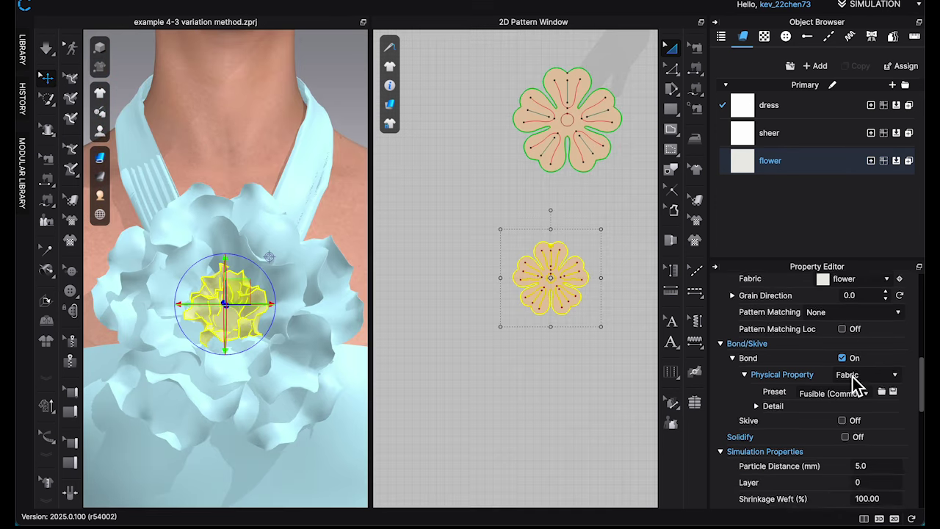
{"action": "scroll", "coordinate": [865, 415], "scroll_direction": "down", "scroll_amount": 3}
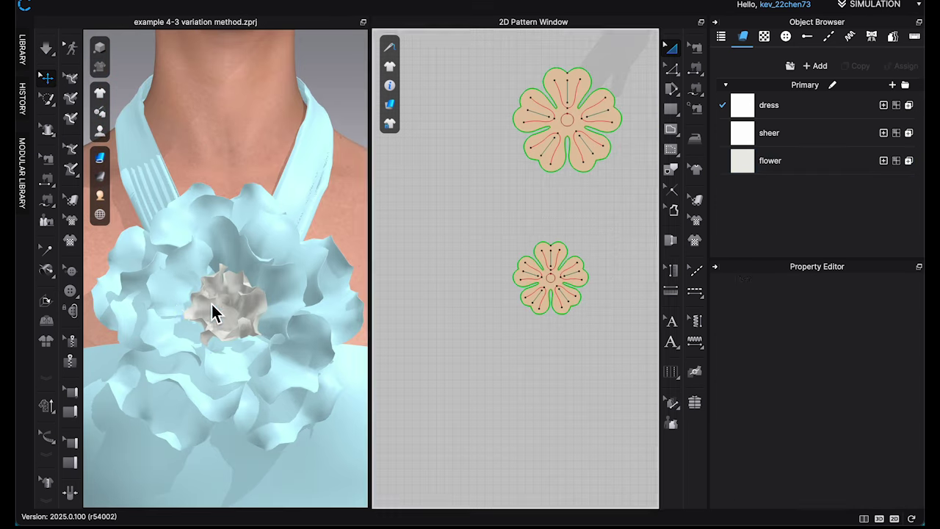
{"action": "scroll", "coordinate": [213, 350], "scroll_direction": "up", "scroll_amount": 3}
{"action": "left_click", "coordinate": [213, 351]}
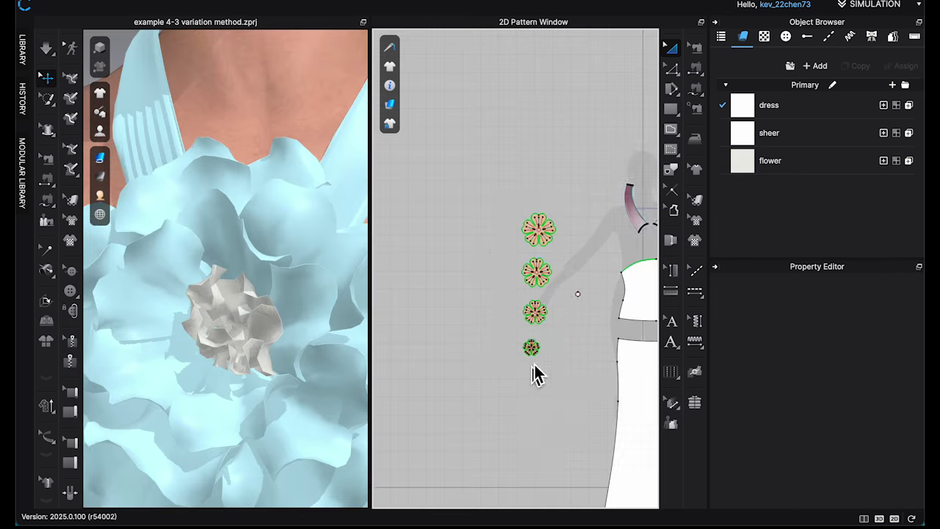
Rename the flower fabric "flower 1", make three copies of it and rename the first copy "flower 2".
{"action": "double_click", "coordinate": [823, 165]}
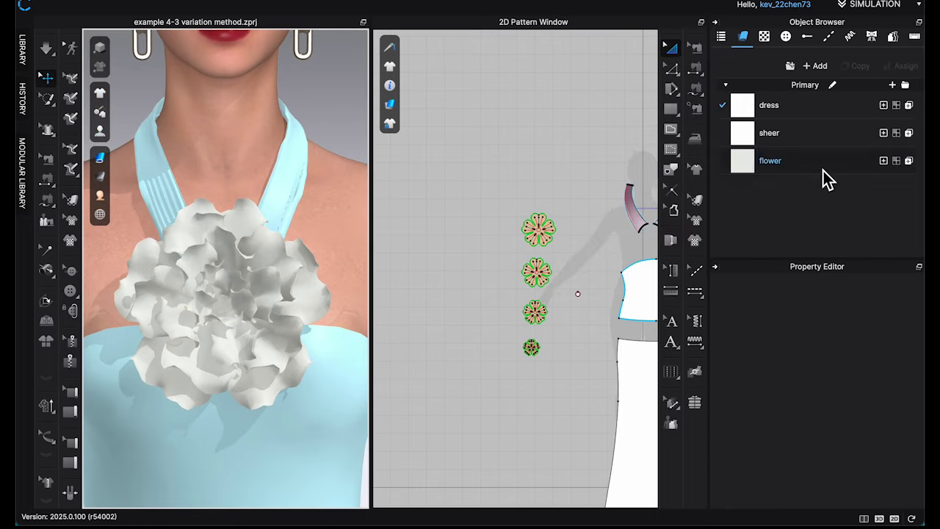
{"action": "triple_click", "coordinate": [861, 67]}
{"action": "double_click", "coordinate": [823, 189]}
{"action": "type", "text": "flower 2"}
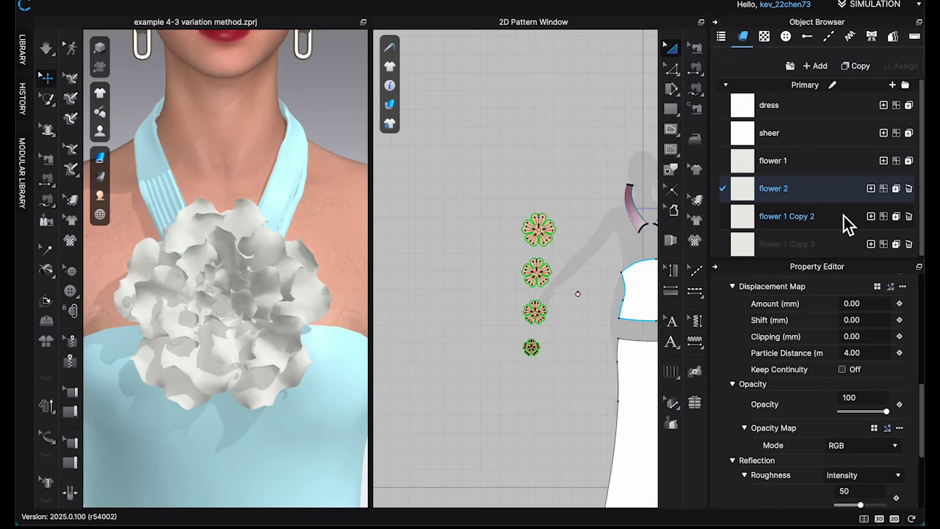
Rename the second flower fabric copy "flower 3".
{"action": "double_click", "coordinate": [827, 219]}
{"action": "key", "text": "BackSpace"}
{"action": "key", "text": "BackSpace"}
{"action": "key", "text": "BackSpace"}
{"action": "key", "text": "BackSpace"}
{"action": "key", "text": "BackSpace"}
{"action": "key", "text": "BackSpace"}
{"action": "key", "text": "BackSpace"}
{"action": "key", "text": "BackSpace"}
{"action": "type", "text": "3"}
Rename the third flower fabric copy "flower 4".
{"action": "double_click", "coordinate": [816, 247]}
{"action": "key", "text": "BackSpace"}
{"action": "key", "text": "BackSpace"}
{"action": "key", "text": "BackSpace"}
{"action": "key", "text": "BackSpace"}
{"action": "key", "text": "BackSpace"}
{"action": "key", "text": "BackSpace"}
{"action": "key", "text": "BackSpace"}
{"action": "key", "text": "BackSpace"}
{"action": "type", "text": "4"}
{"action": "key", "text": "Return"}
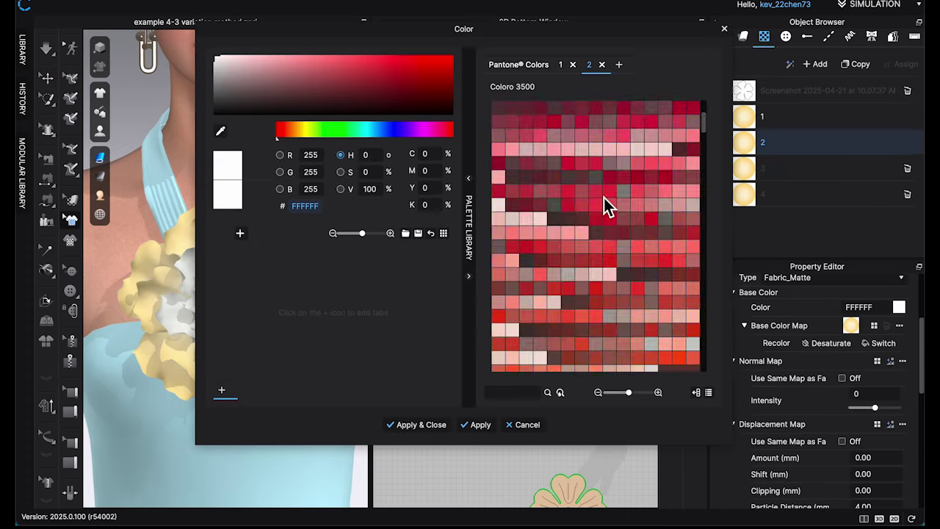
Recolour graphic 2, and place graphic 4 on the smallest flower pattern with its own base colour.
{"action": "left_click", "coordinate": [327, 64]}
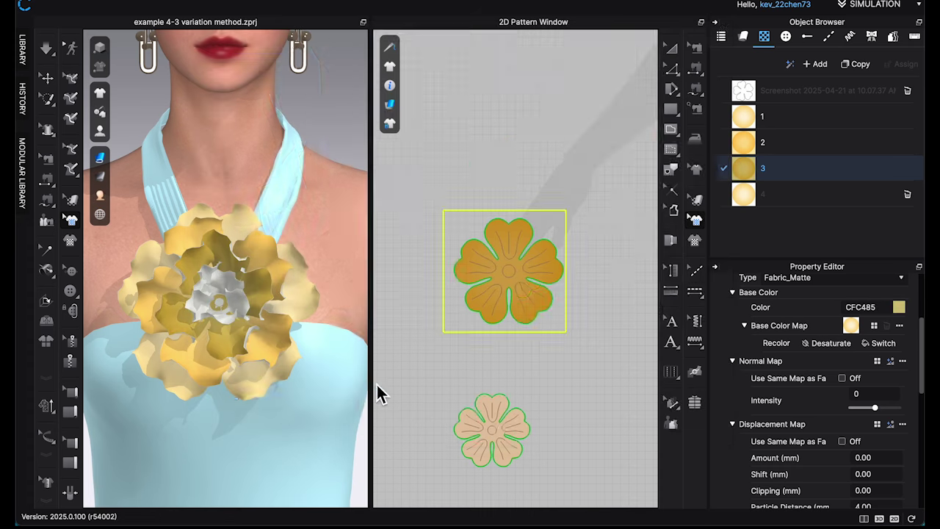
{"action": "left_click_drag", "start_coordinate": [744, 194], "coordinate": [497, 330]}
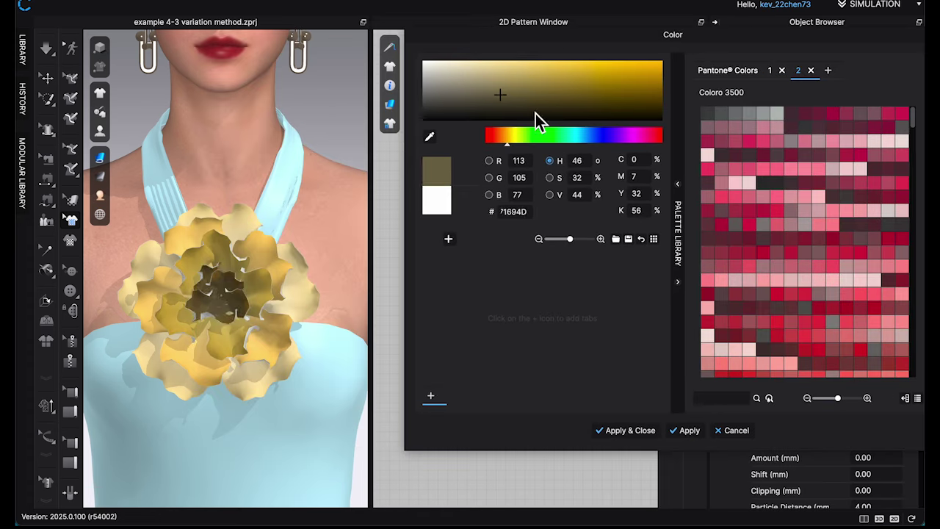
{"action": "left_click", "coordinate": [621, 431]}
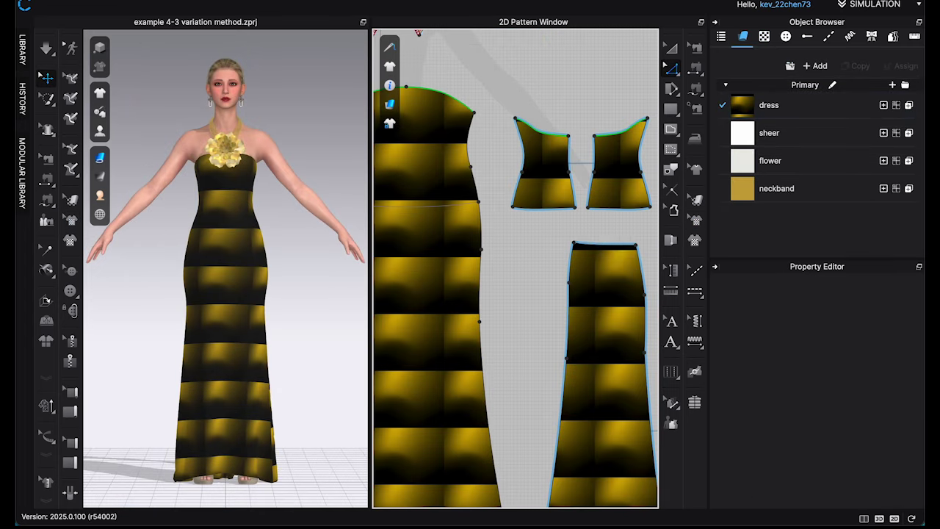
Merge the back bodice pieces with their skirt panels and align the gold-to-black gradient on the back panels with the front.
{"action": "left_click", "coordinate": [564, 213]}
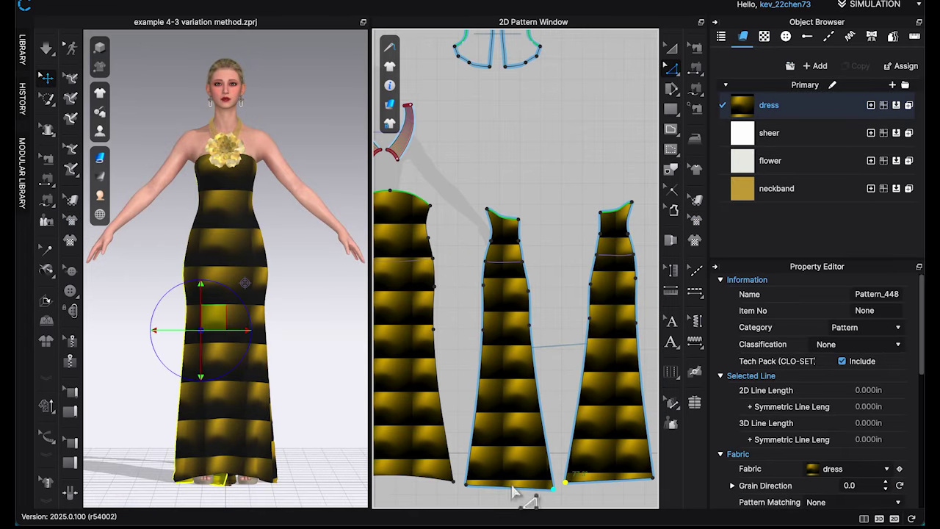
{"action": "left_click", "coordinate": [507, 486]}
{"action": "scroll", "coordinate": [640, 137], "scroll_direction": "down", "scroll_amount": 3}
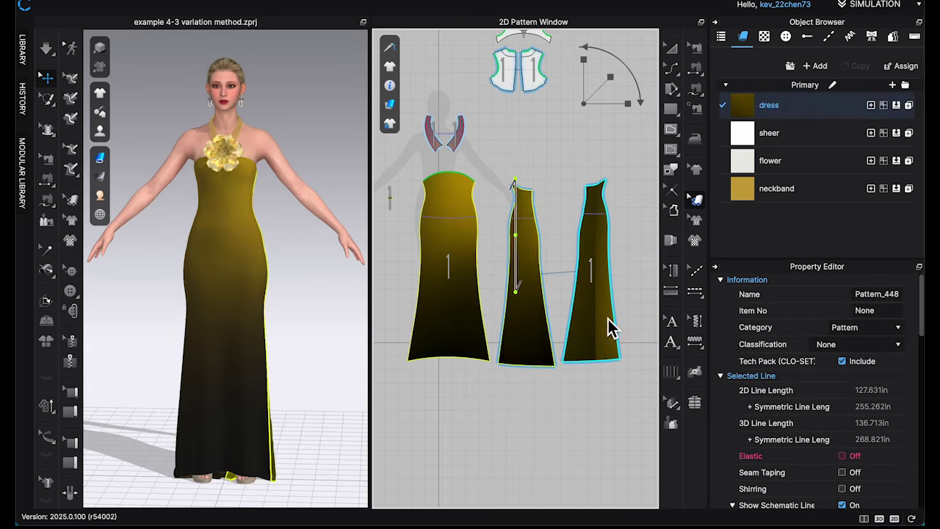
{"action": "left_click_drag", "start_coordinate": [614, 305], "coordinate": [592, 336]}
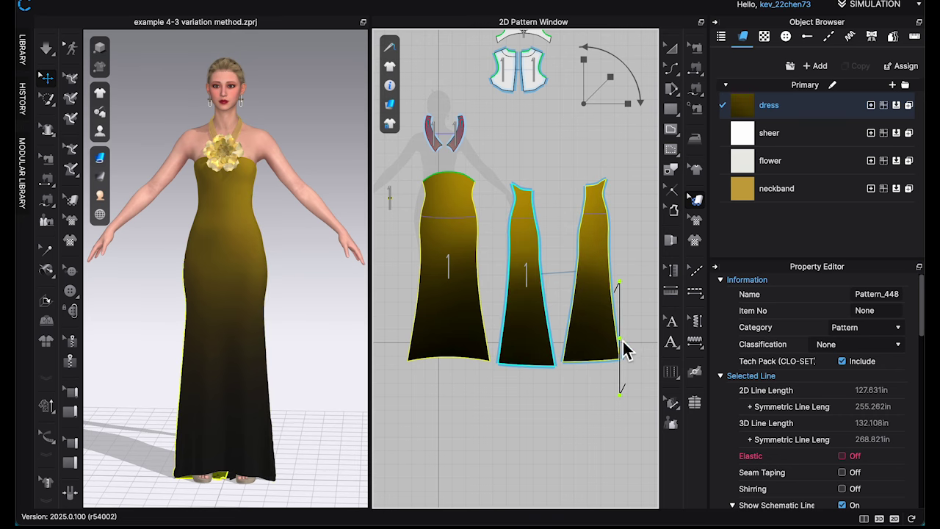